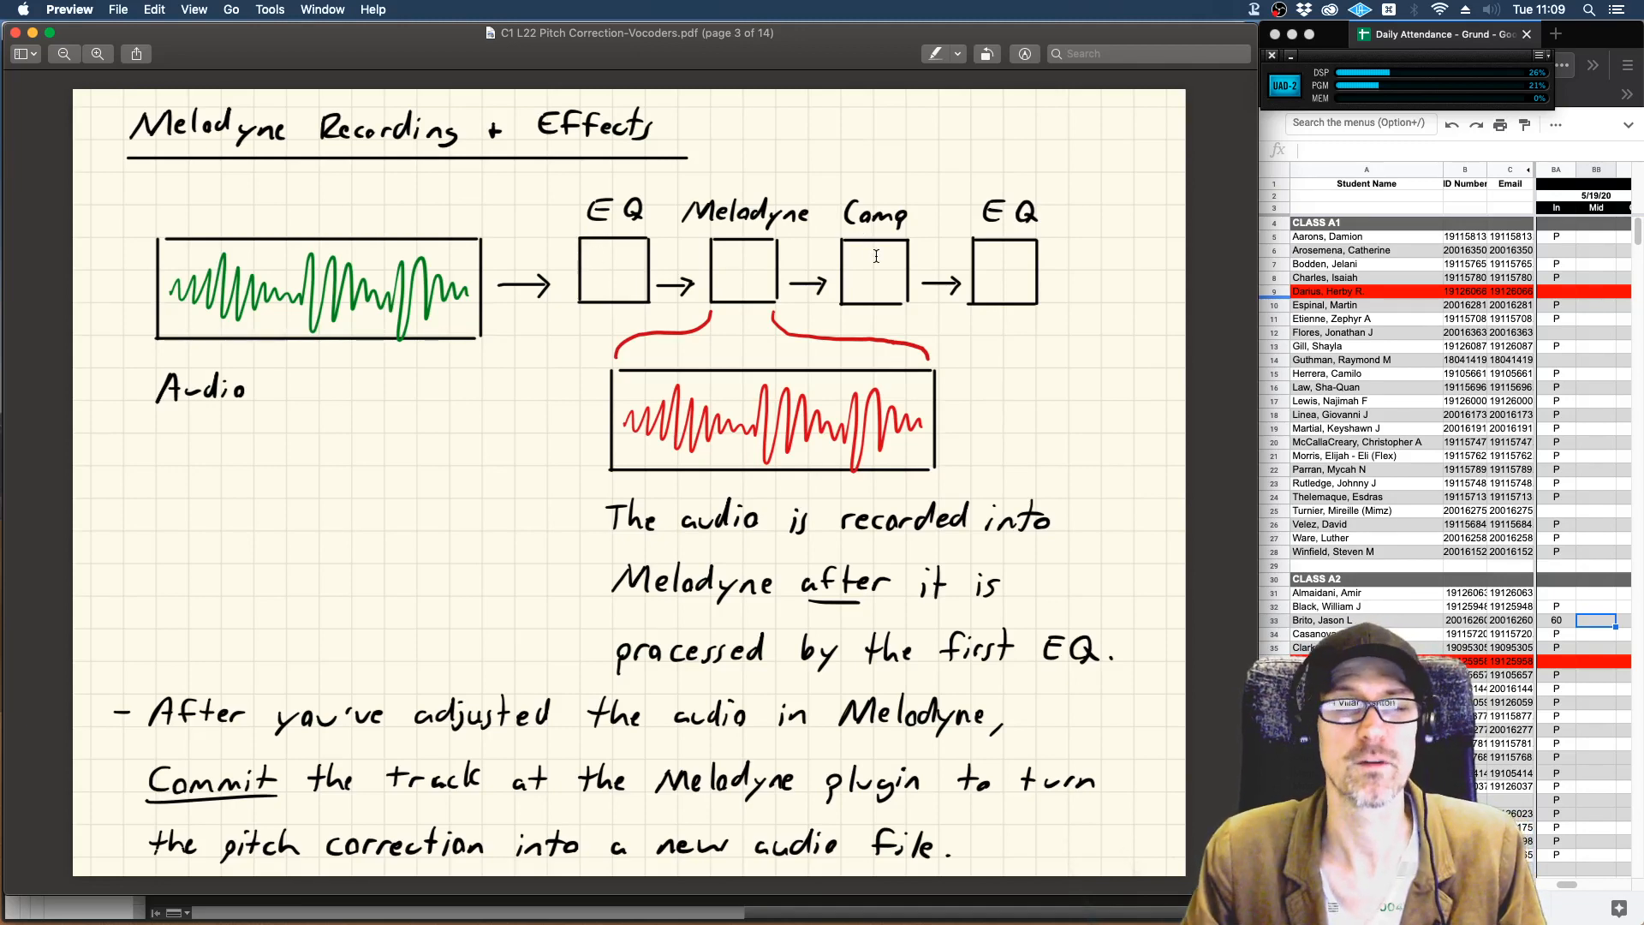
Switch to Pro Tools and insert the mono Melodyne plug-in in the third insert slot of the Vox Chor track.
key("super+Tab")
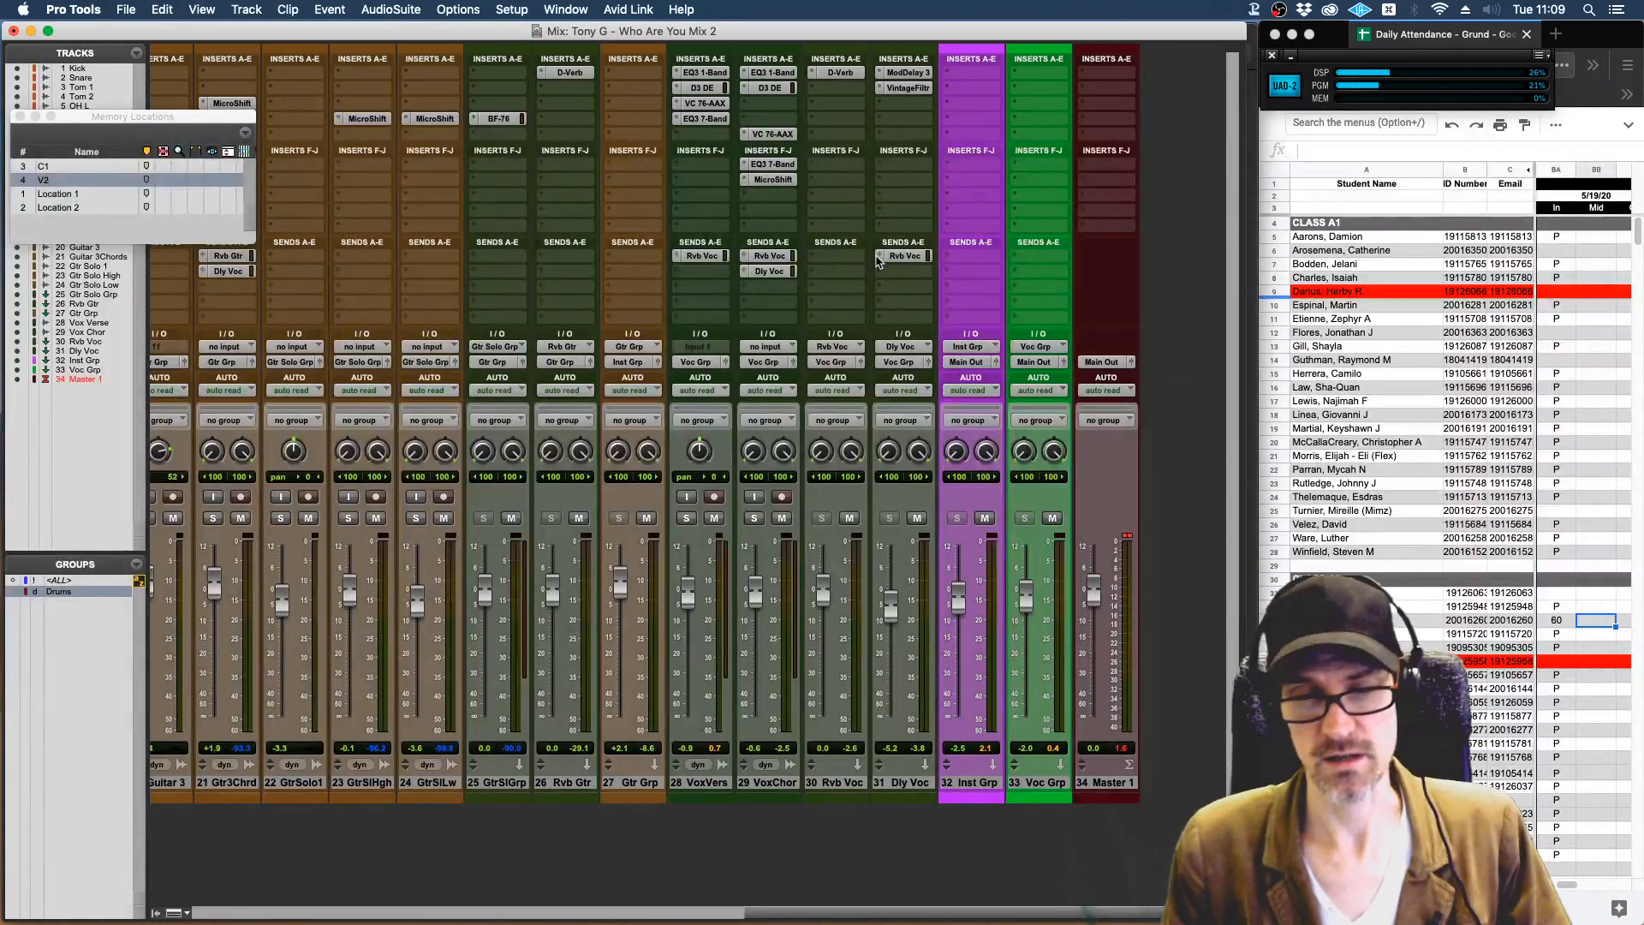
left_click(769, 107)
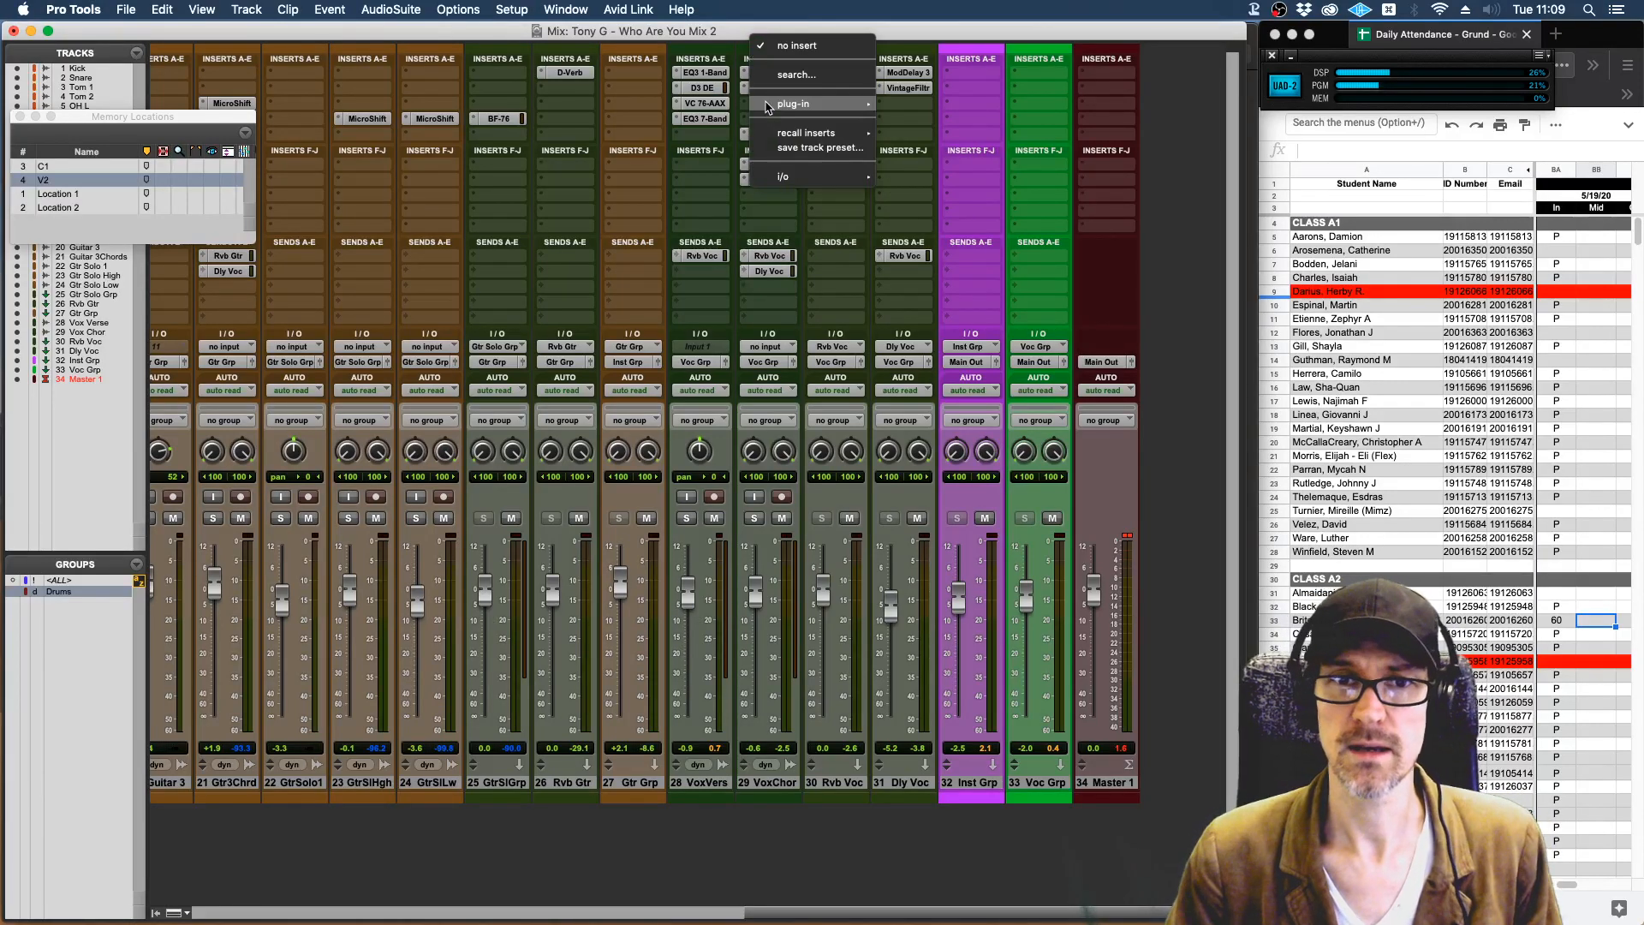
mouse_move(785, 107)
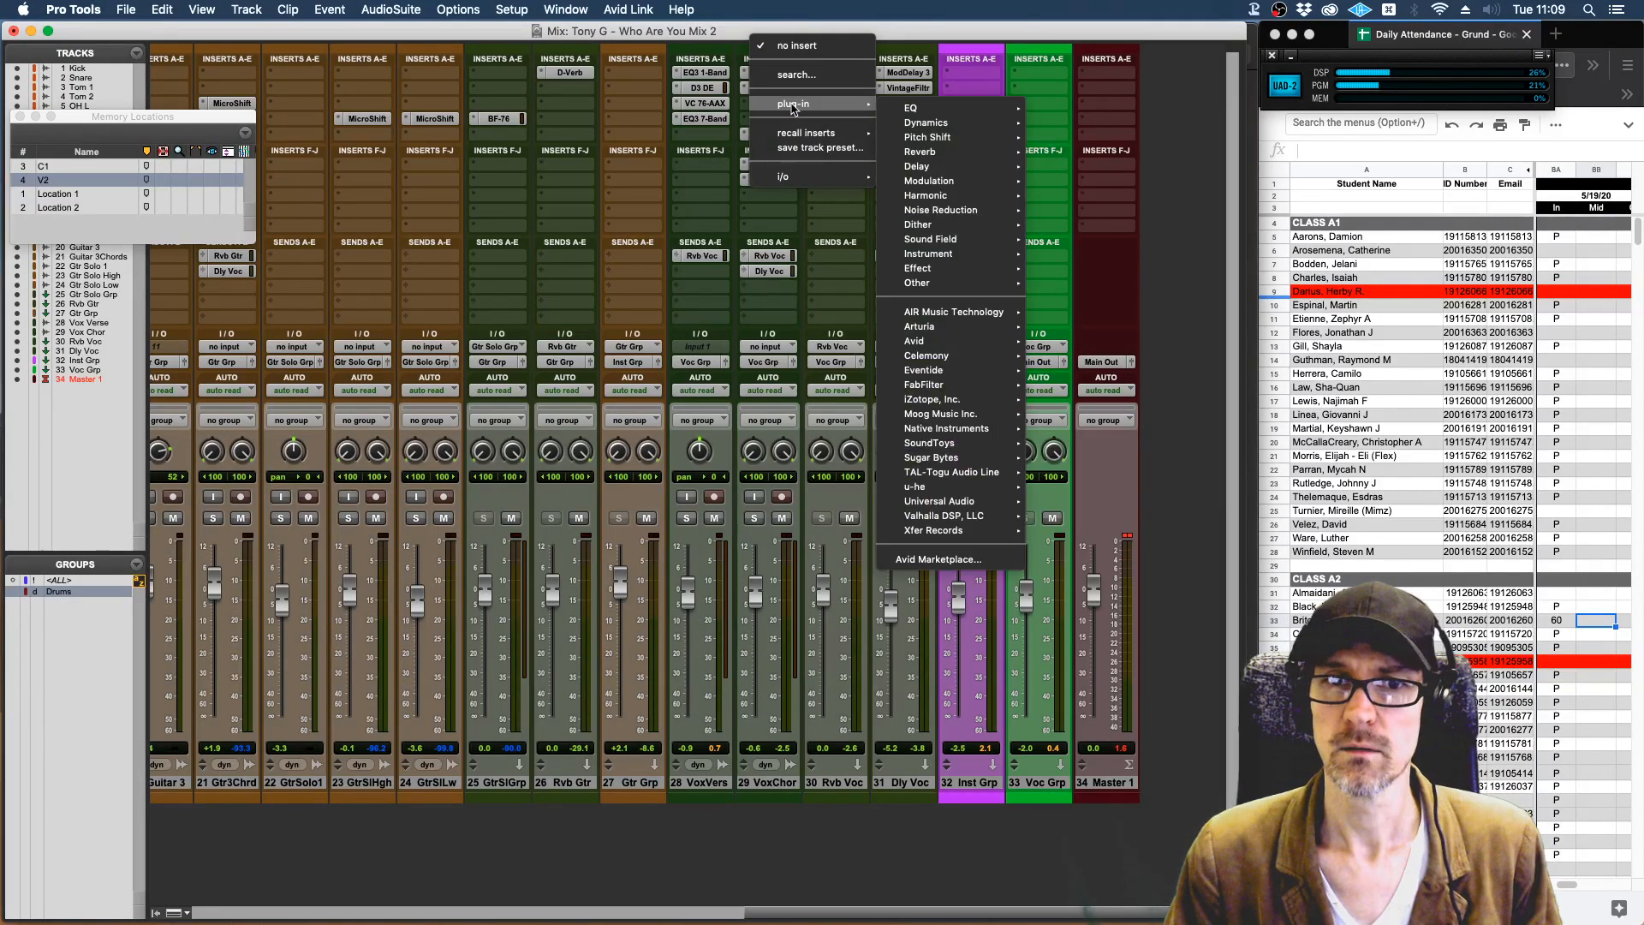
mouse_move(938, 364)
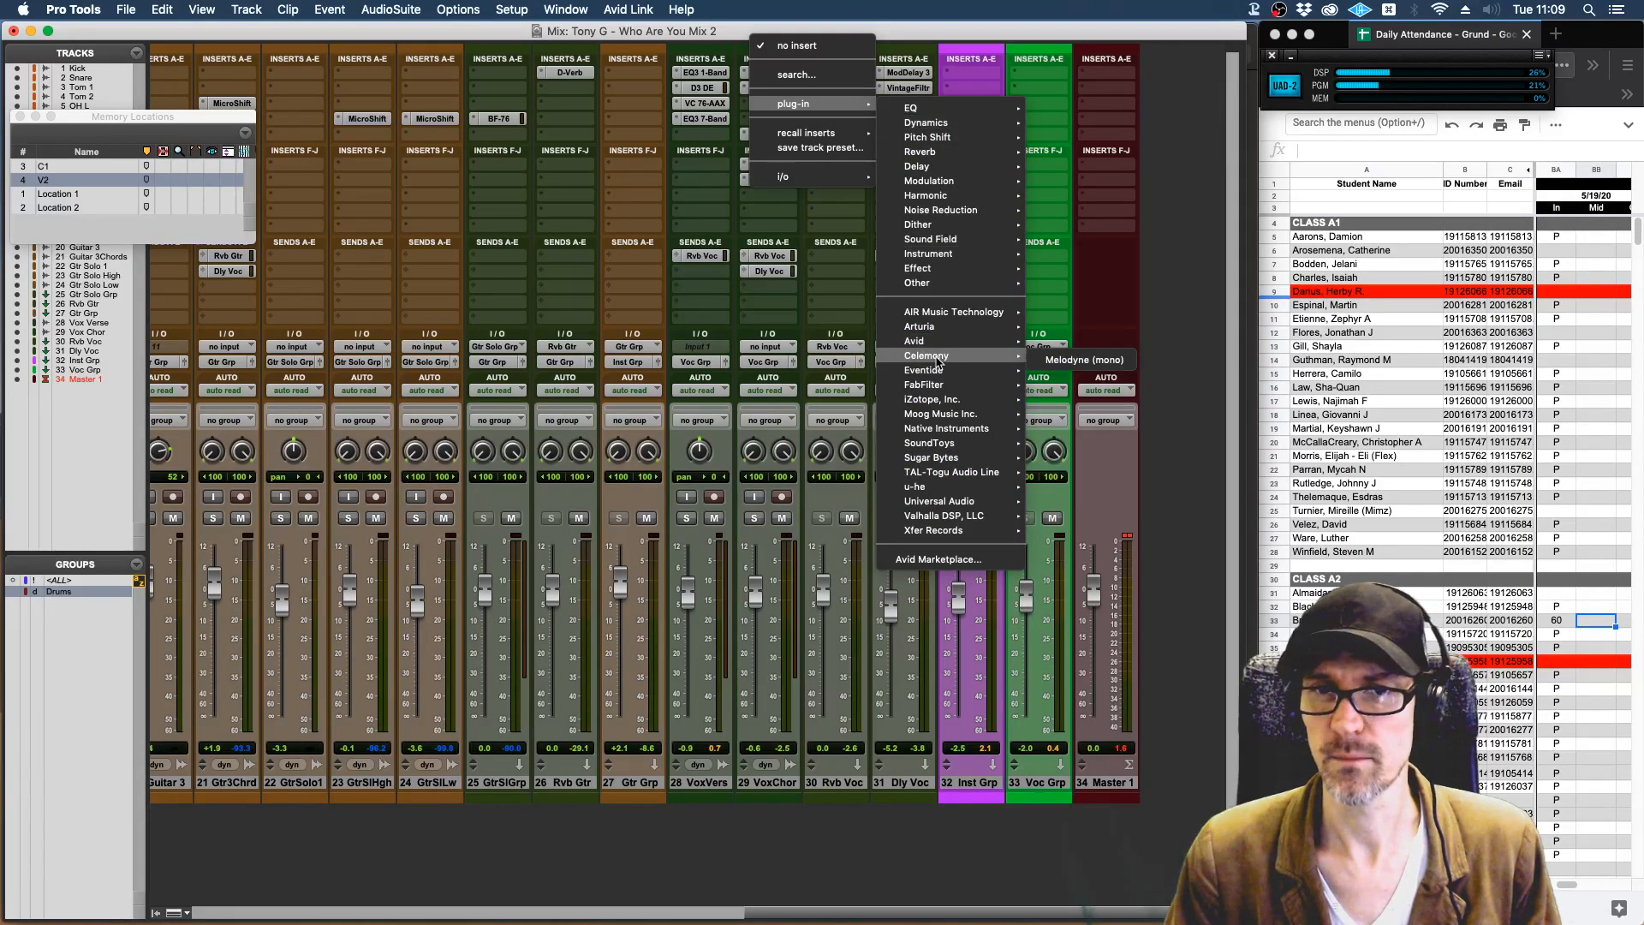
mouse_move(951, 286)
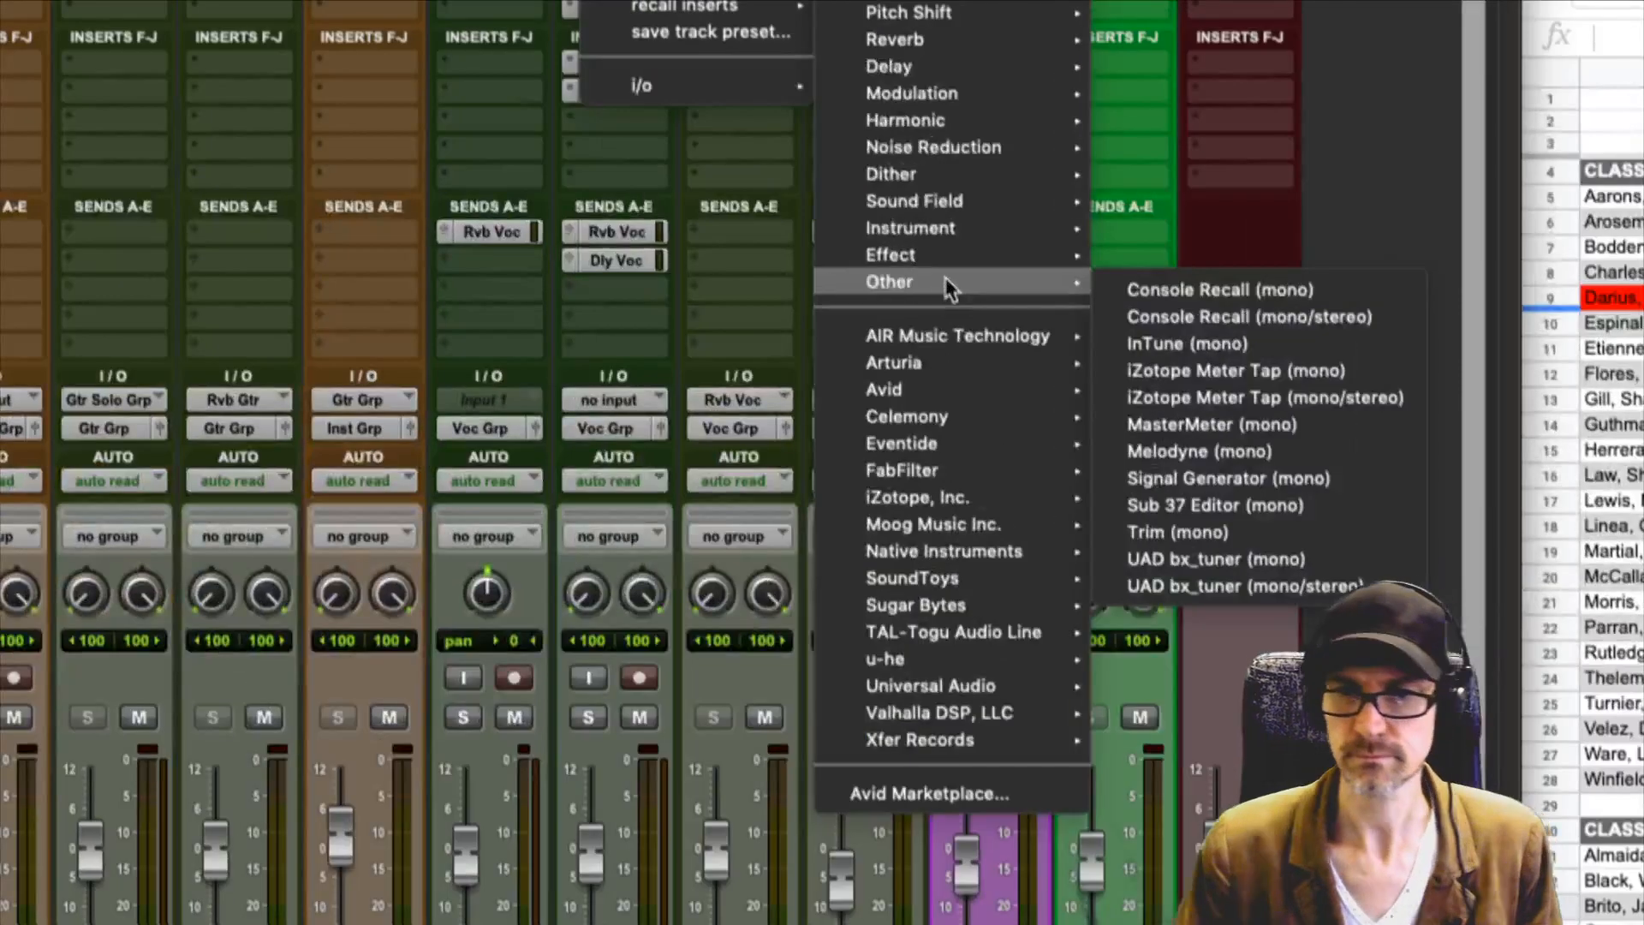
left_click(1179, 453)
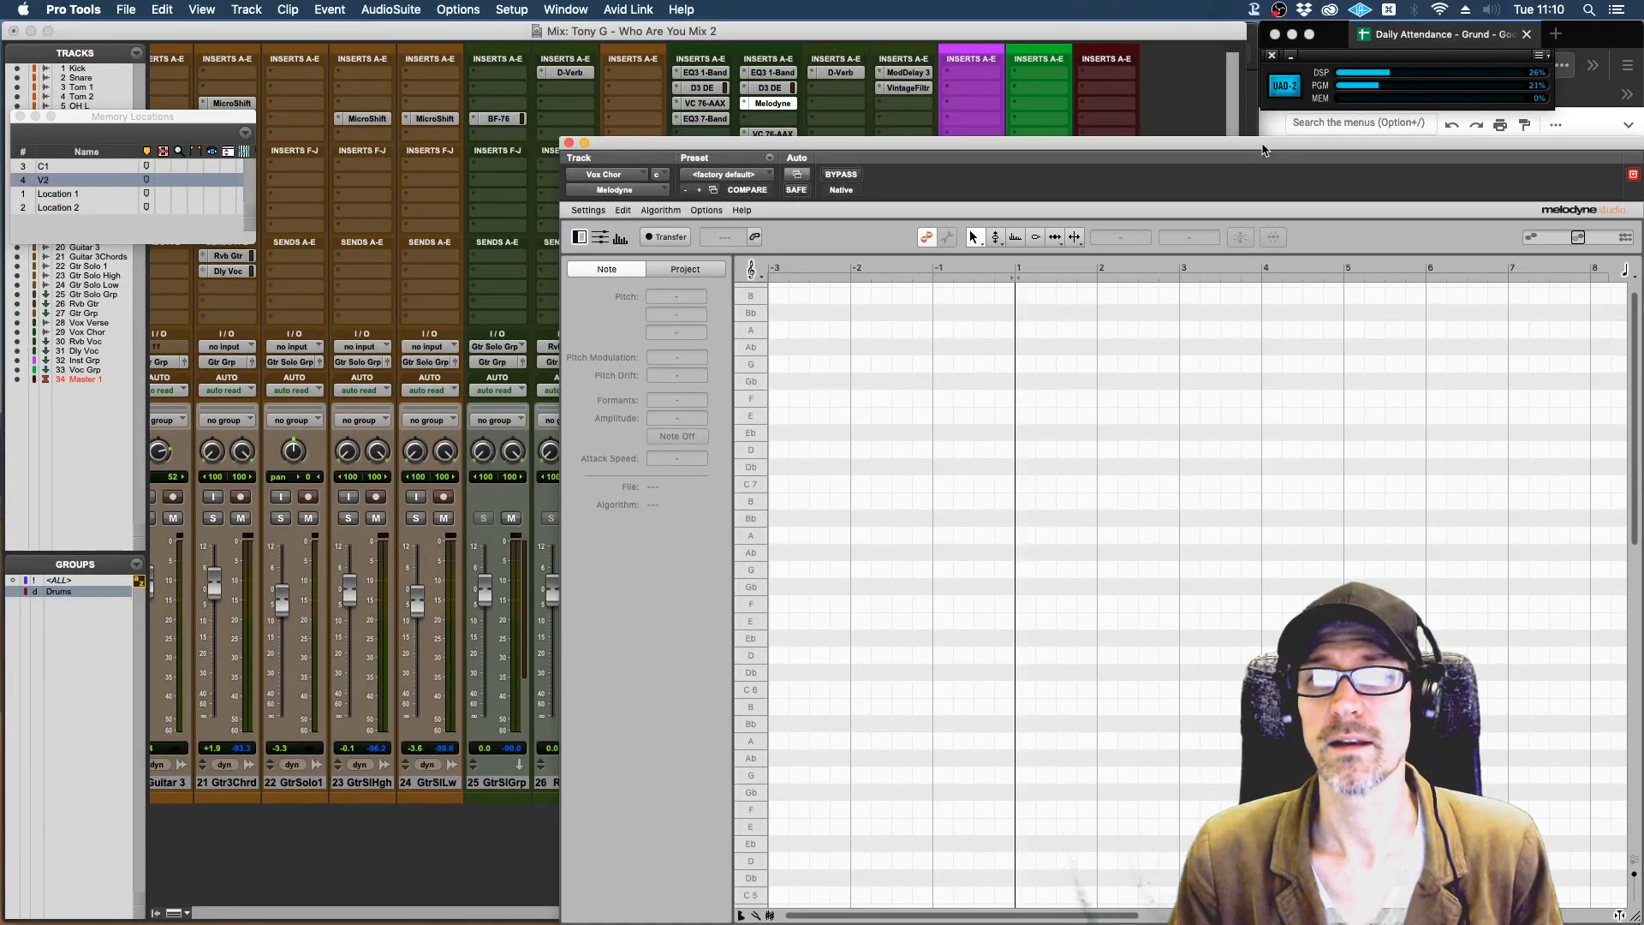
Arm Transfer in Melodyne and play the song through the chorus vocal to record it into the plug-in.
left_click_drag(1266, 144, 1509, 82)
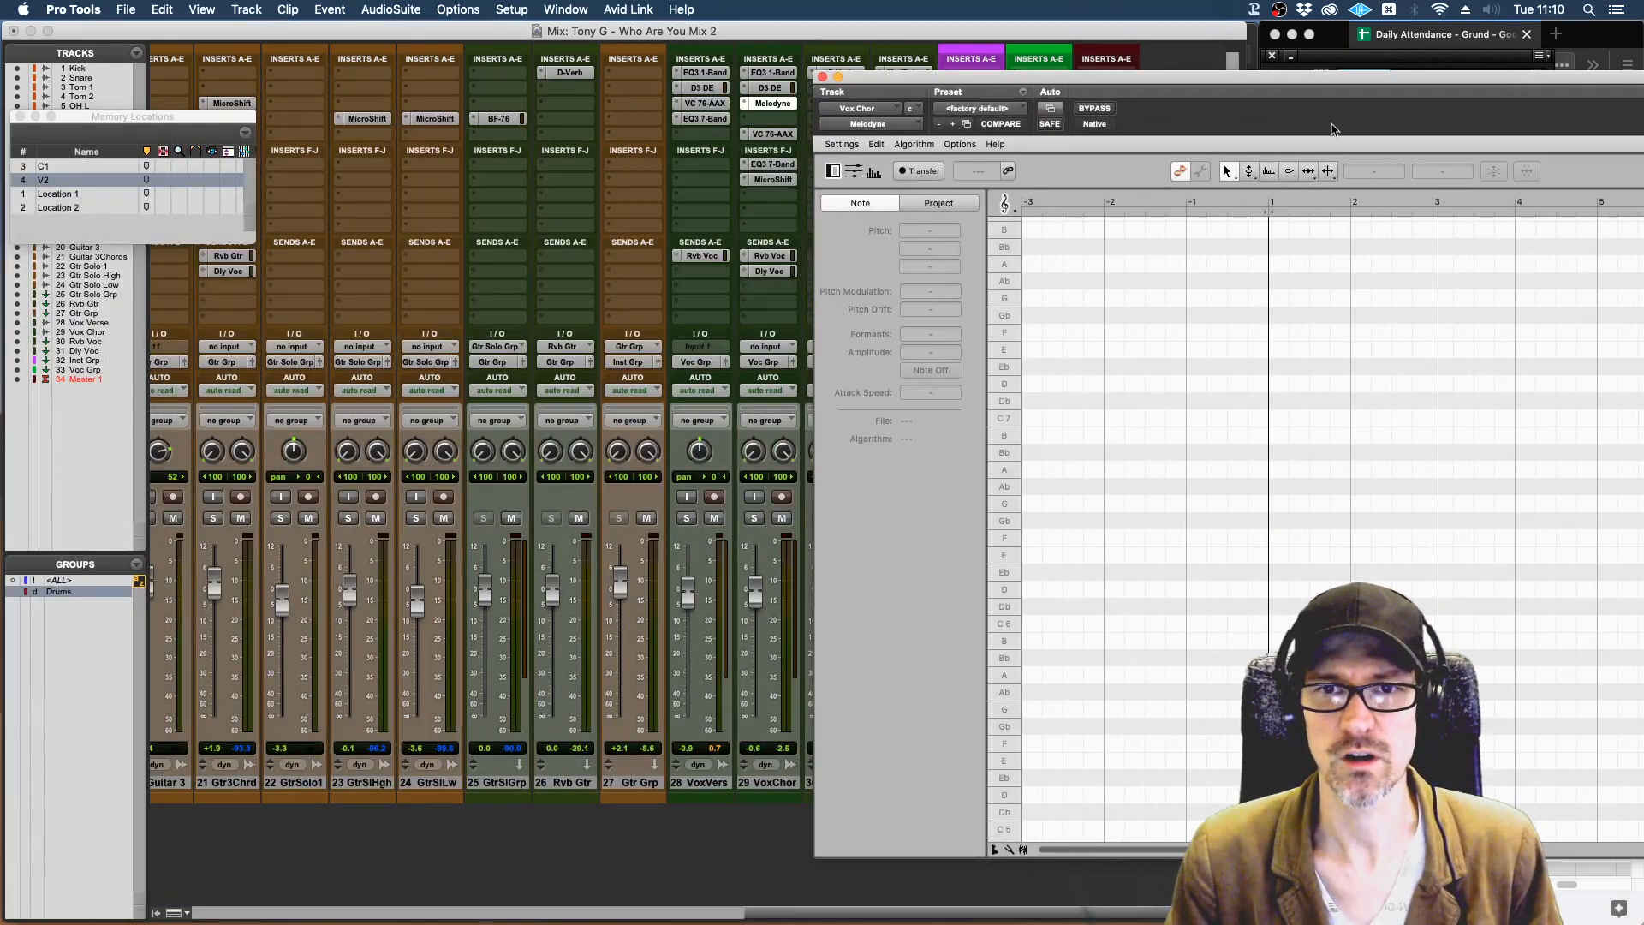
left_click_drag(1310, 79, 570, 55)
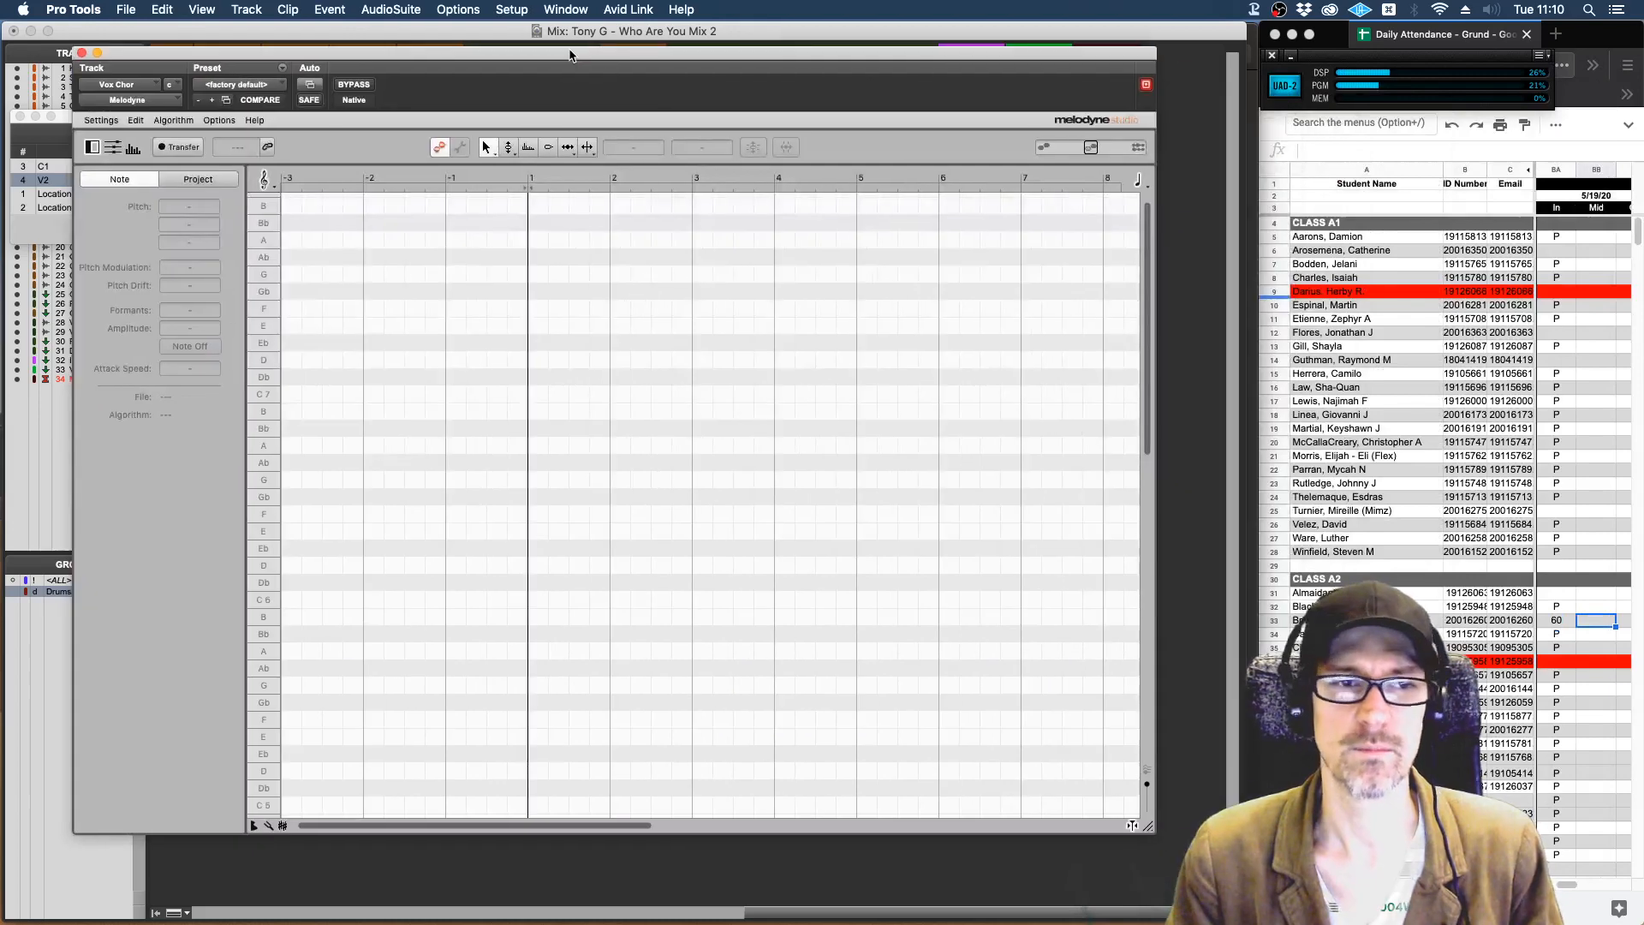
left_click(182, 148)
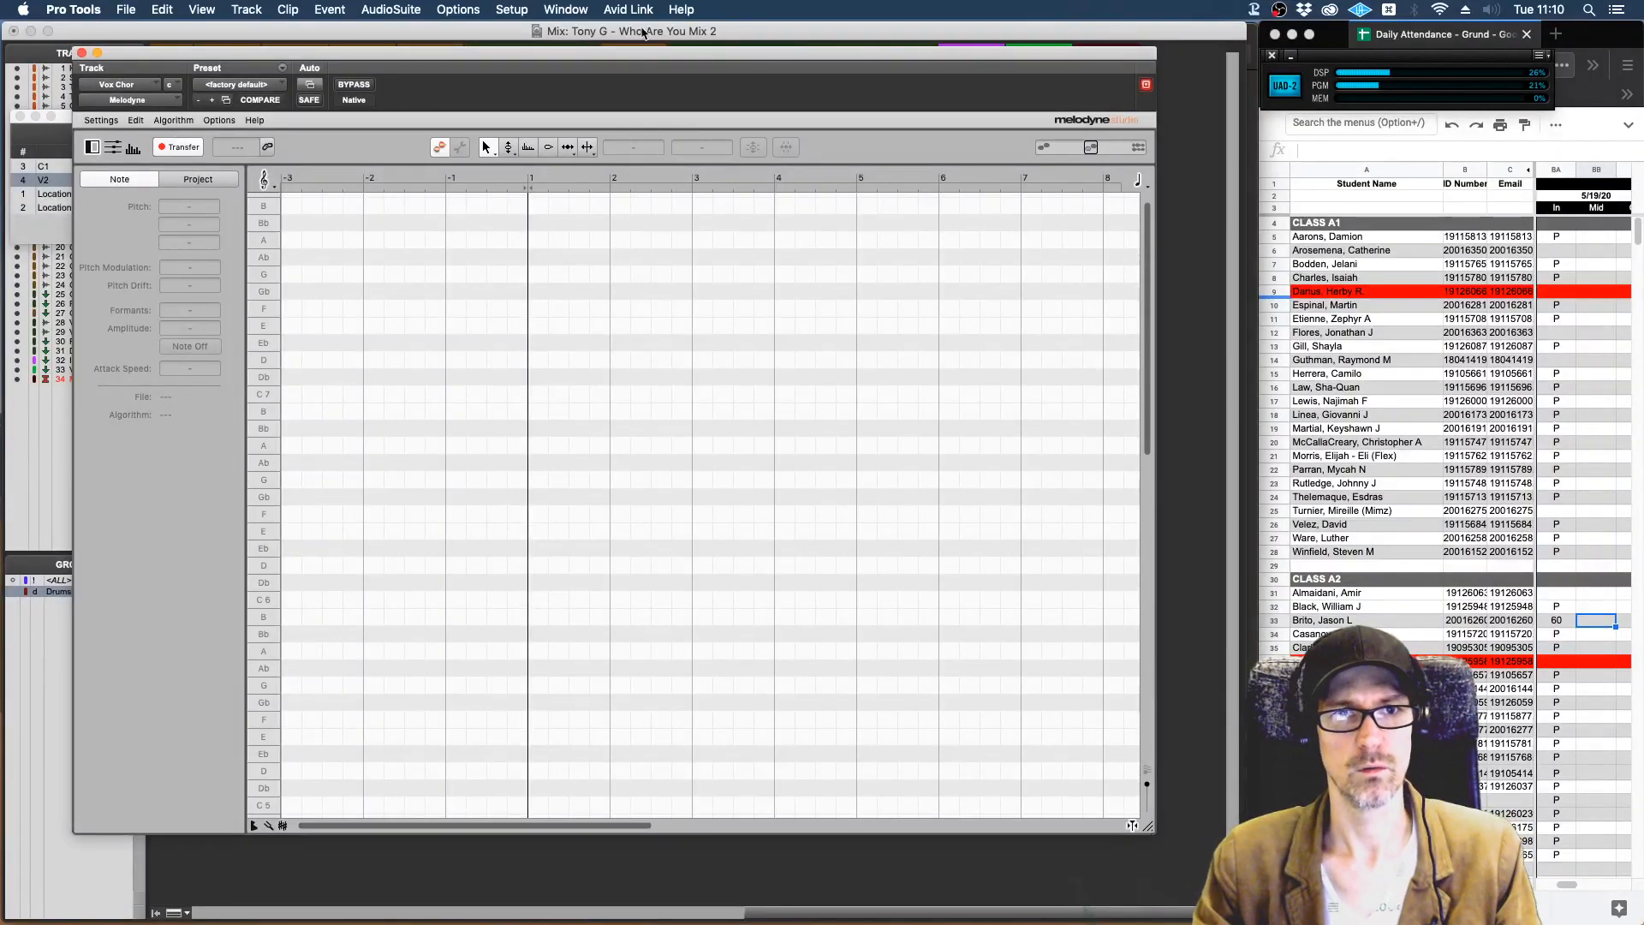
left_click_drag(646, 56, 704, 80)
key("space")
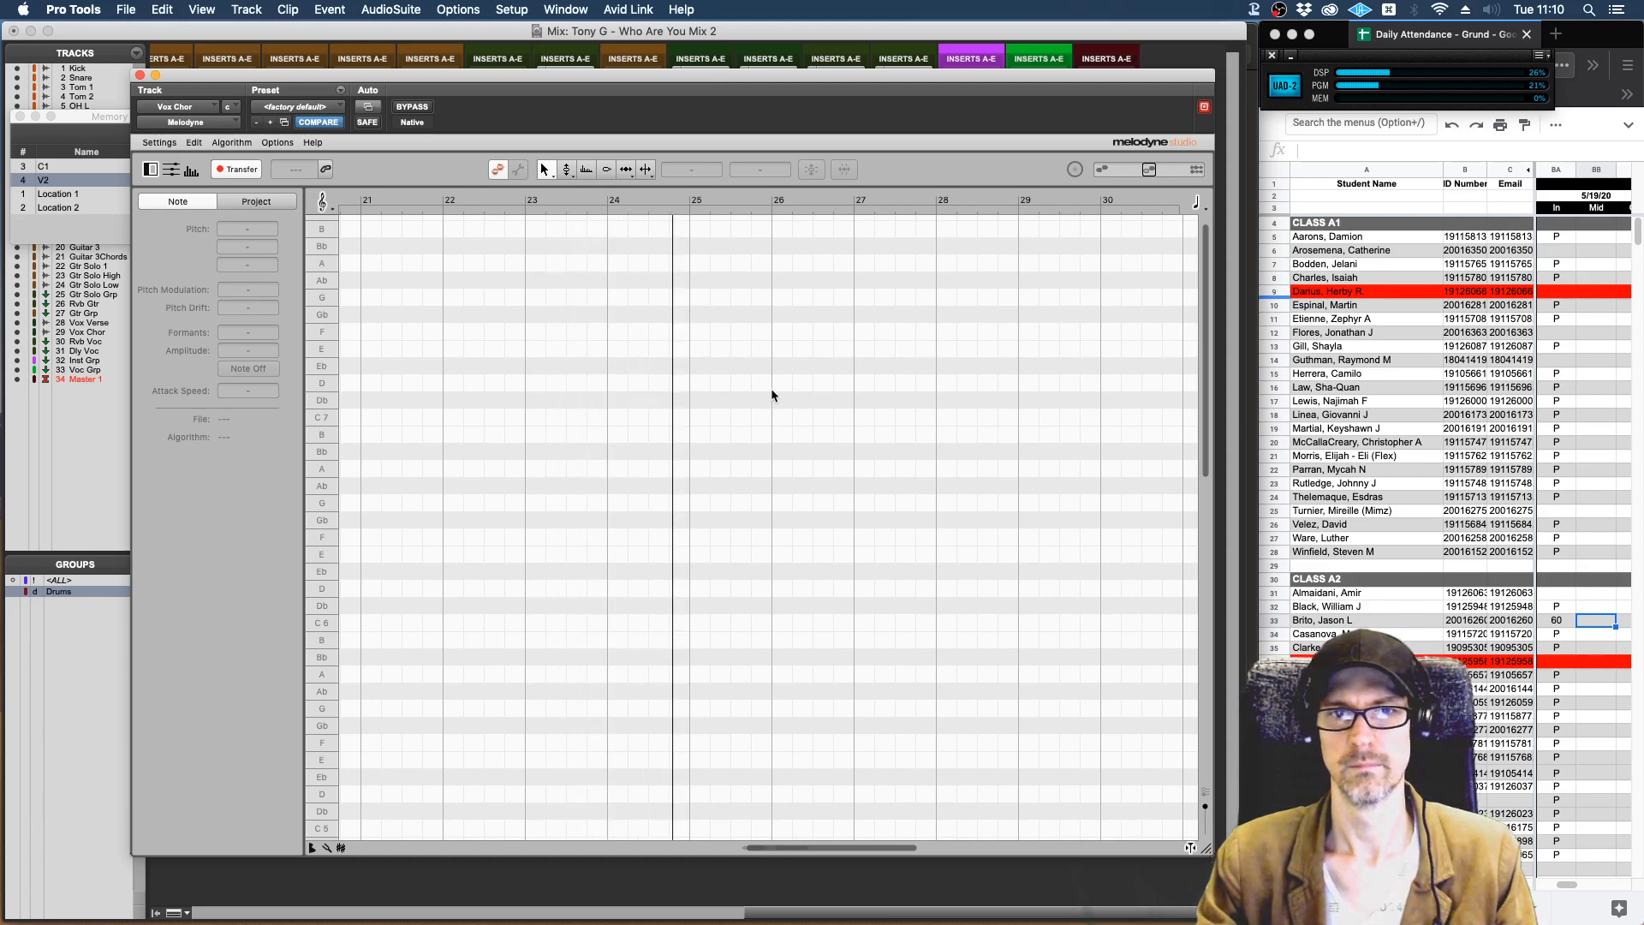
key("space")
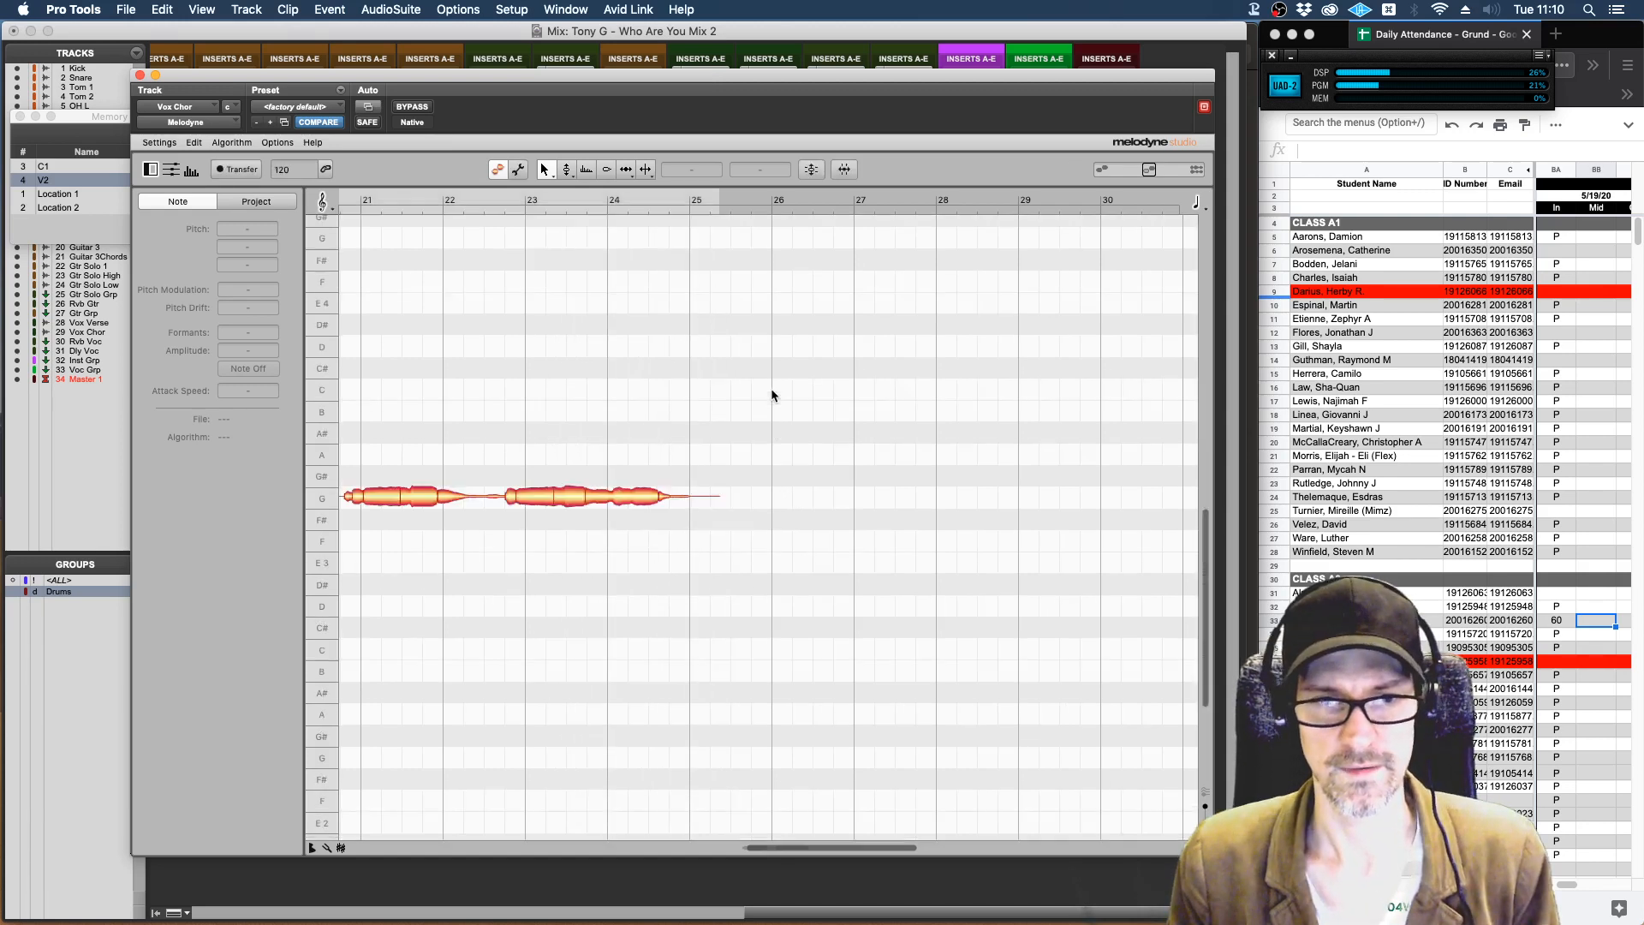
scroll(760, 394, "left", 5)
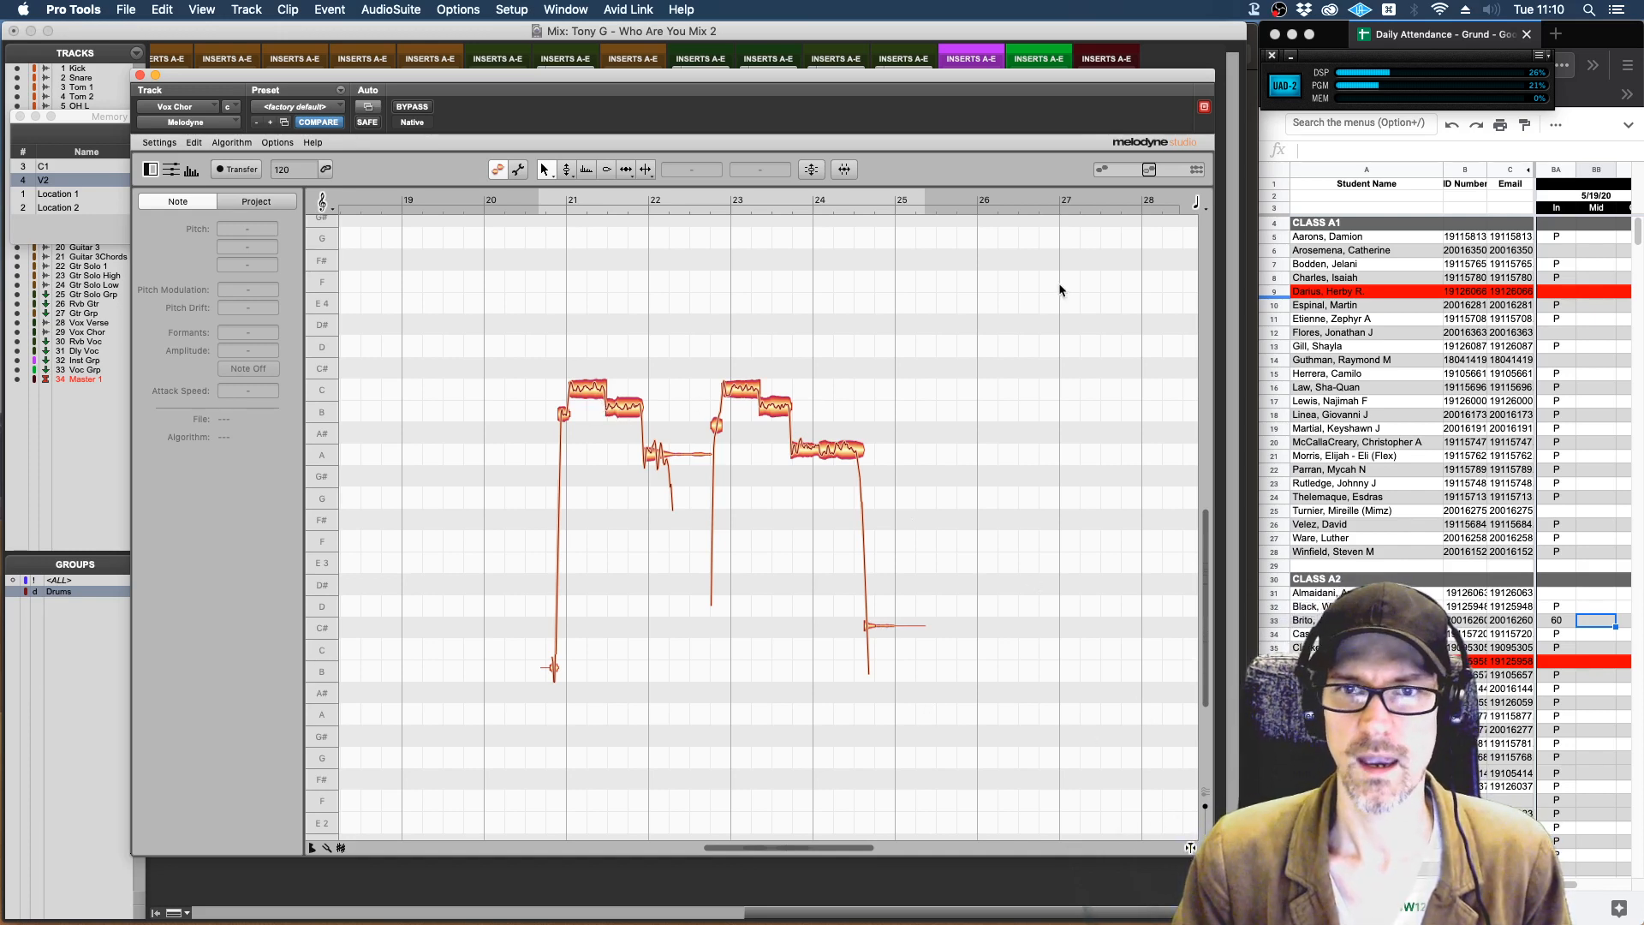
Reposition and enlarge the Melodyne window to give the note editor more room.
left_click_drag(1076, 83, 951, 37)
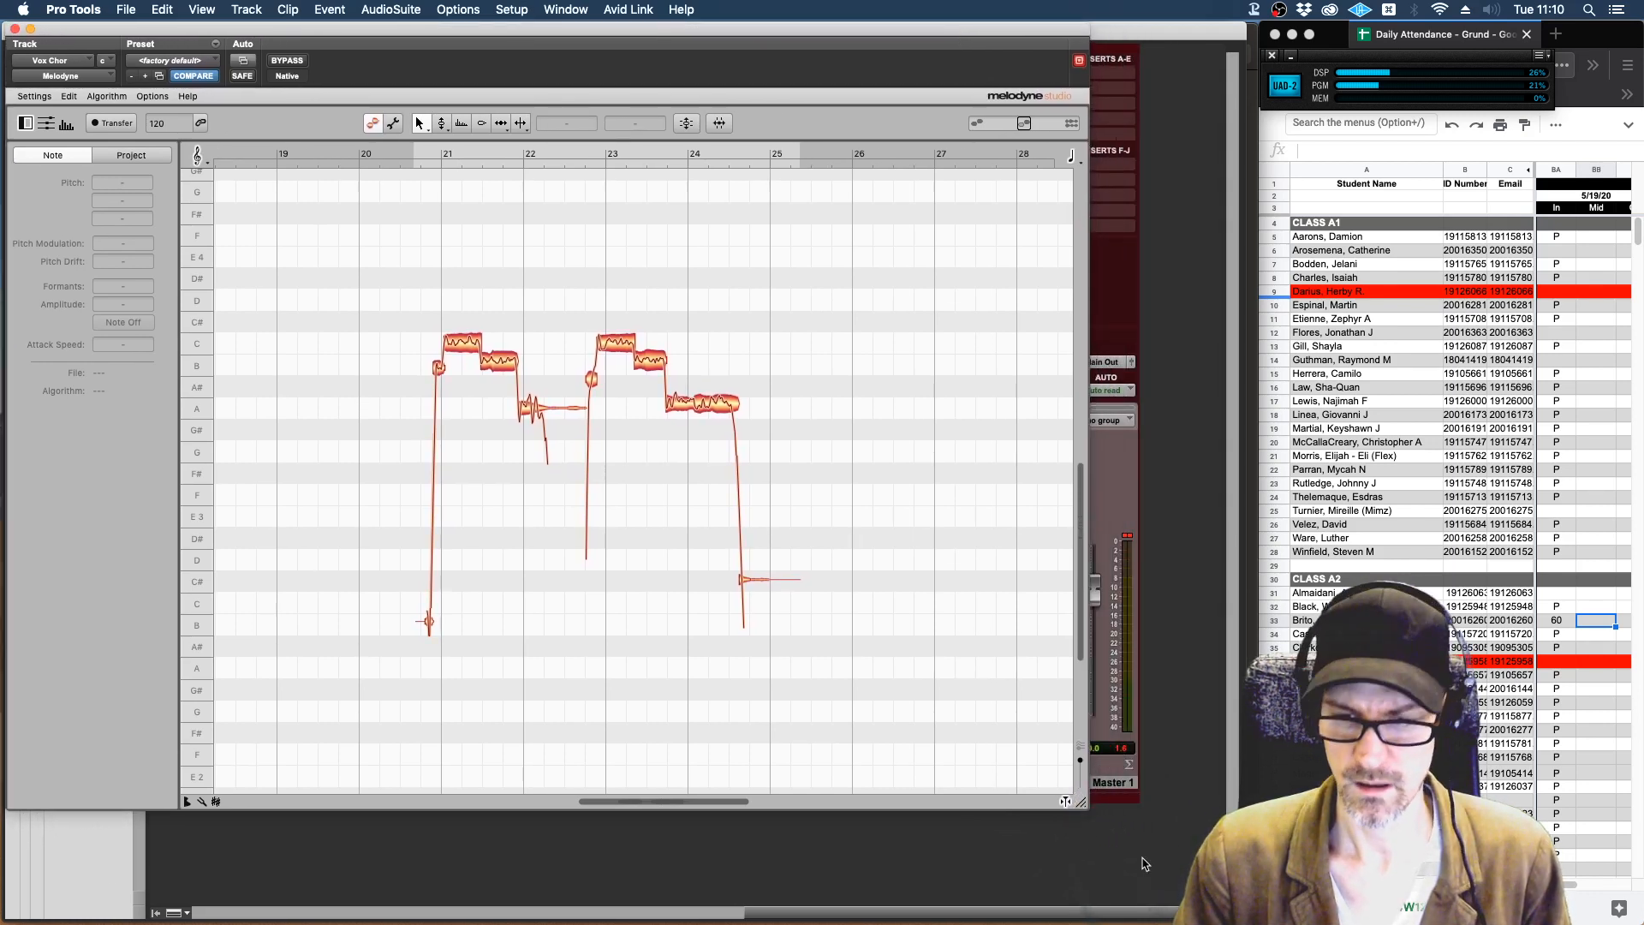
left_click_drag(1081, 802, 1224, 898)
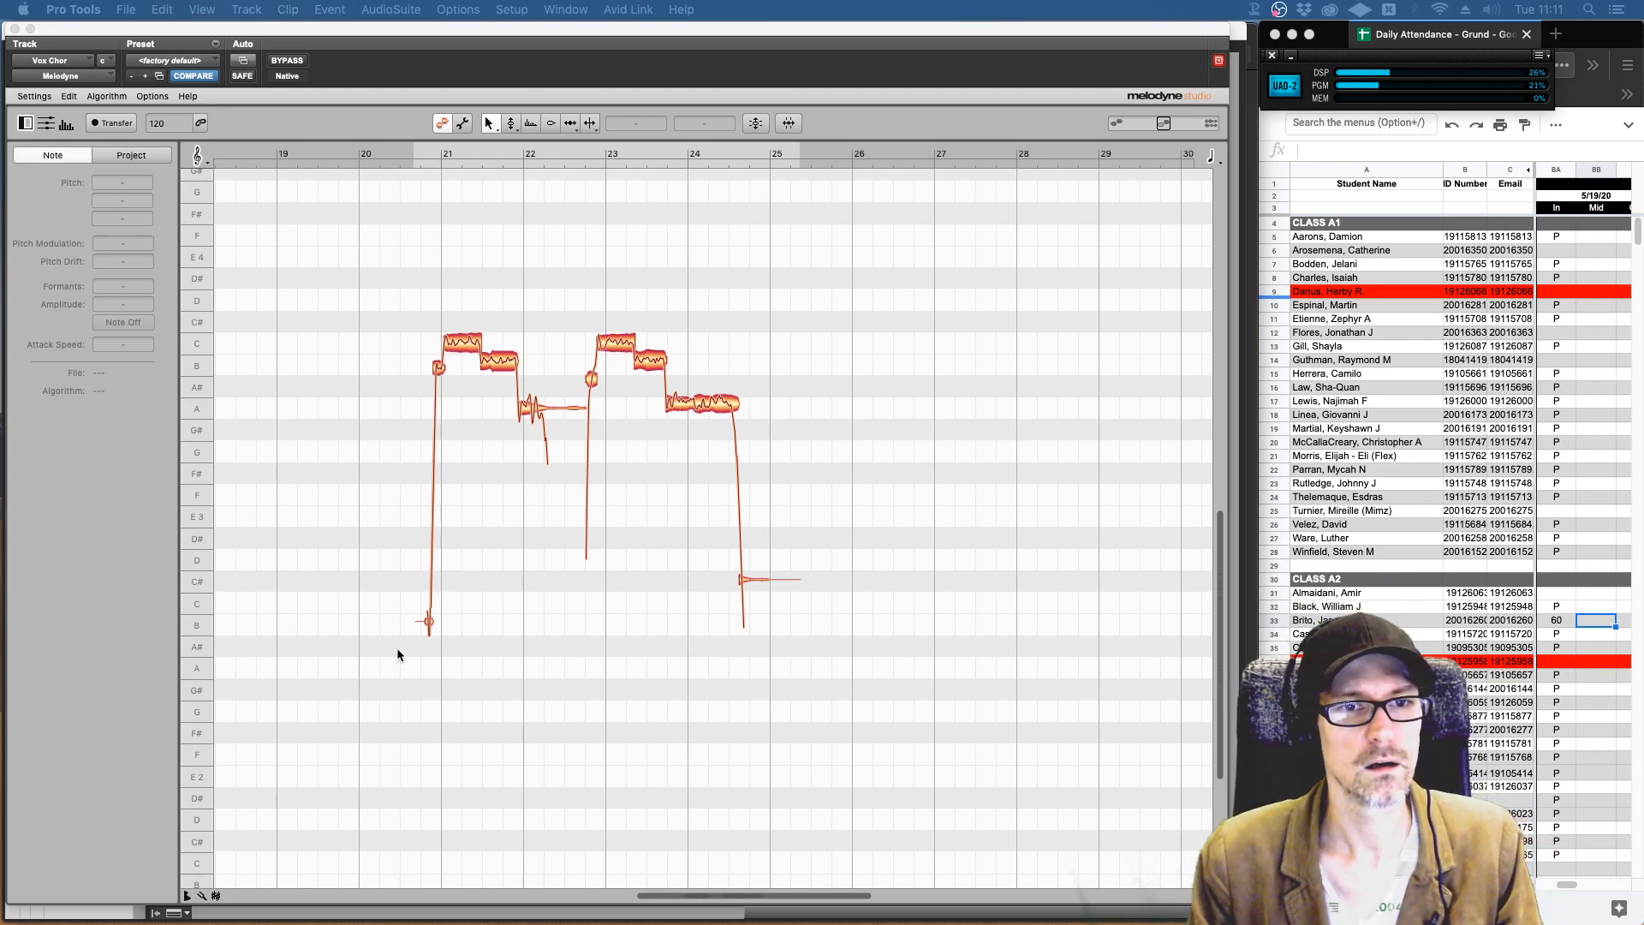
left_click(535, 315)
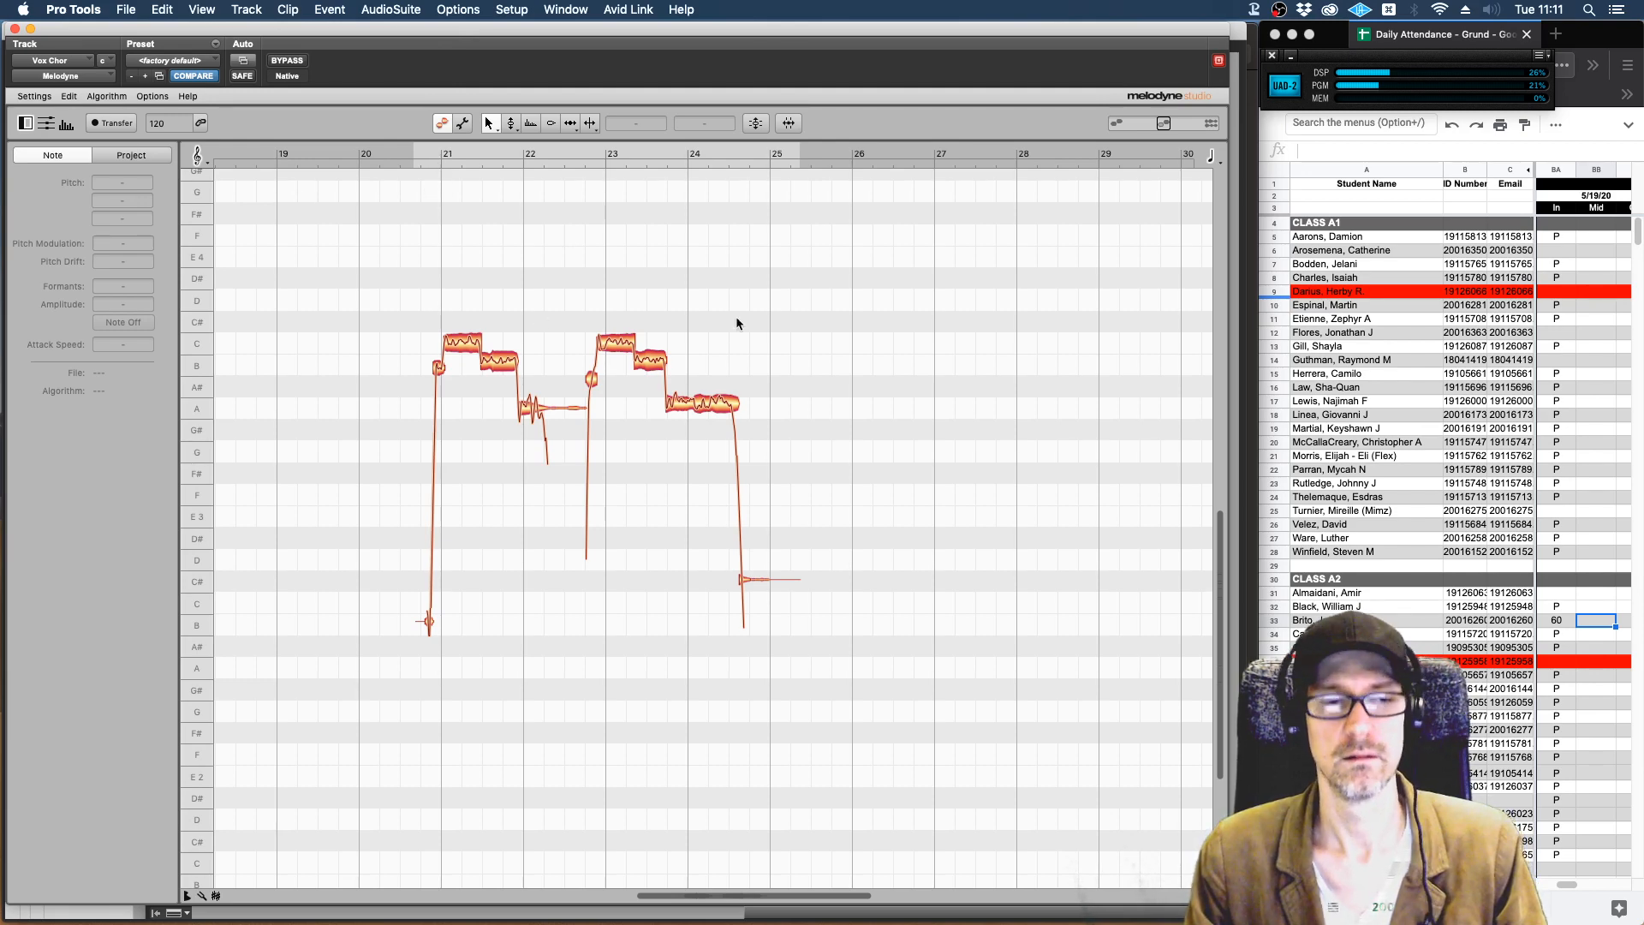
Bring up the Edit window and move Melodyne aside so the Vox Chor track is in view.
left_click_drag(777, 37, 732, 266)
key("super+equal")
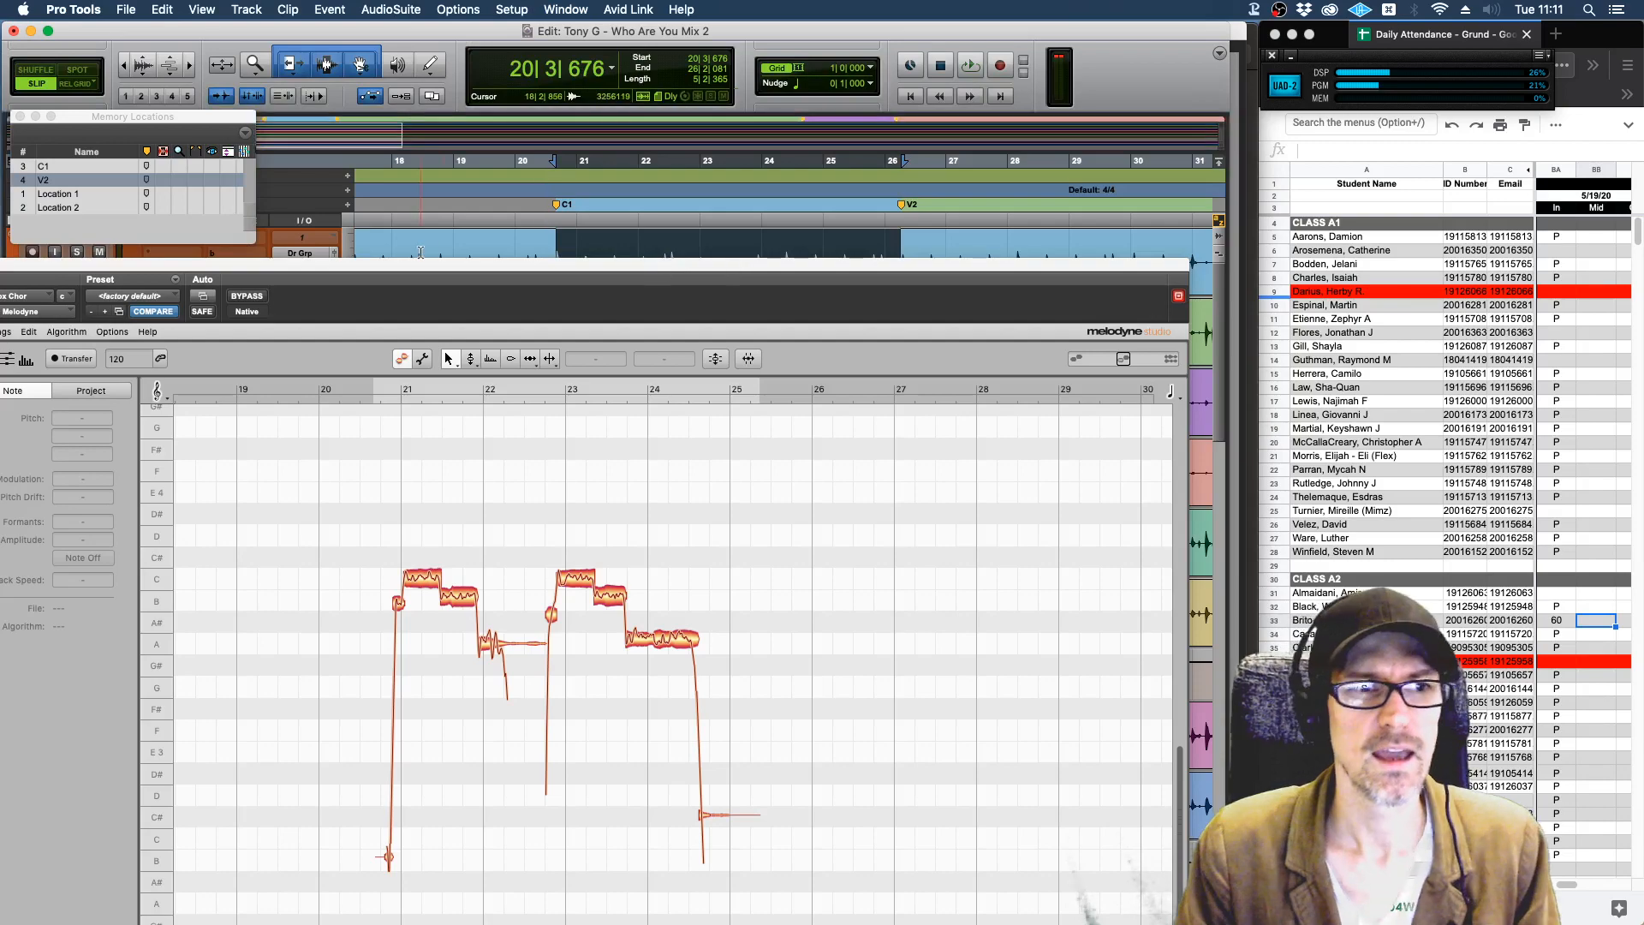
left_click_drag(355, 269, 871, 683)
scroll(891, 501, "down", 15)
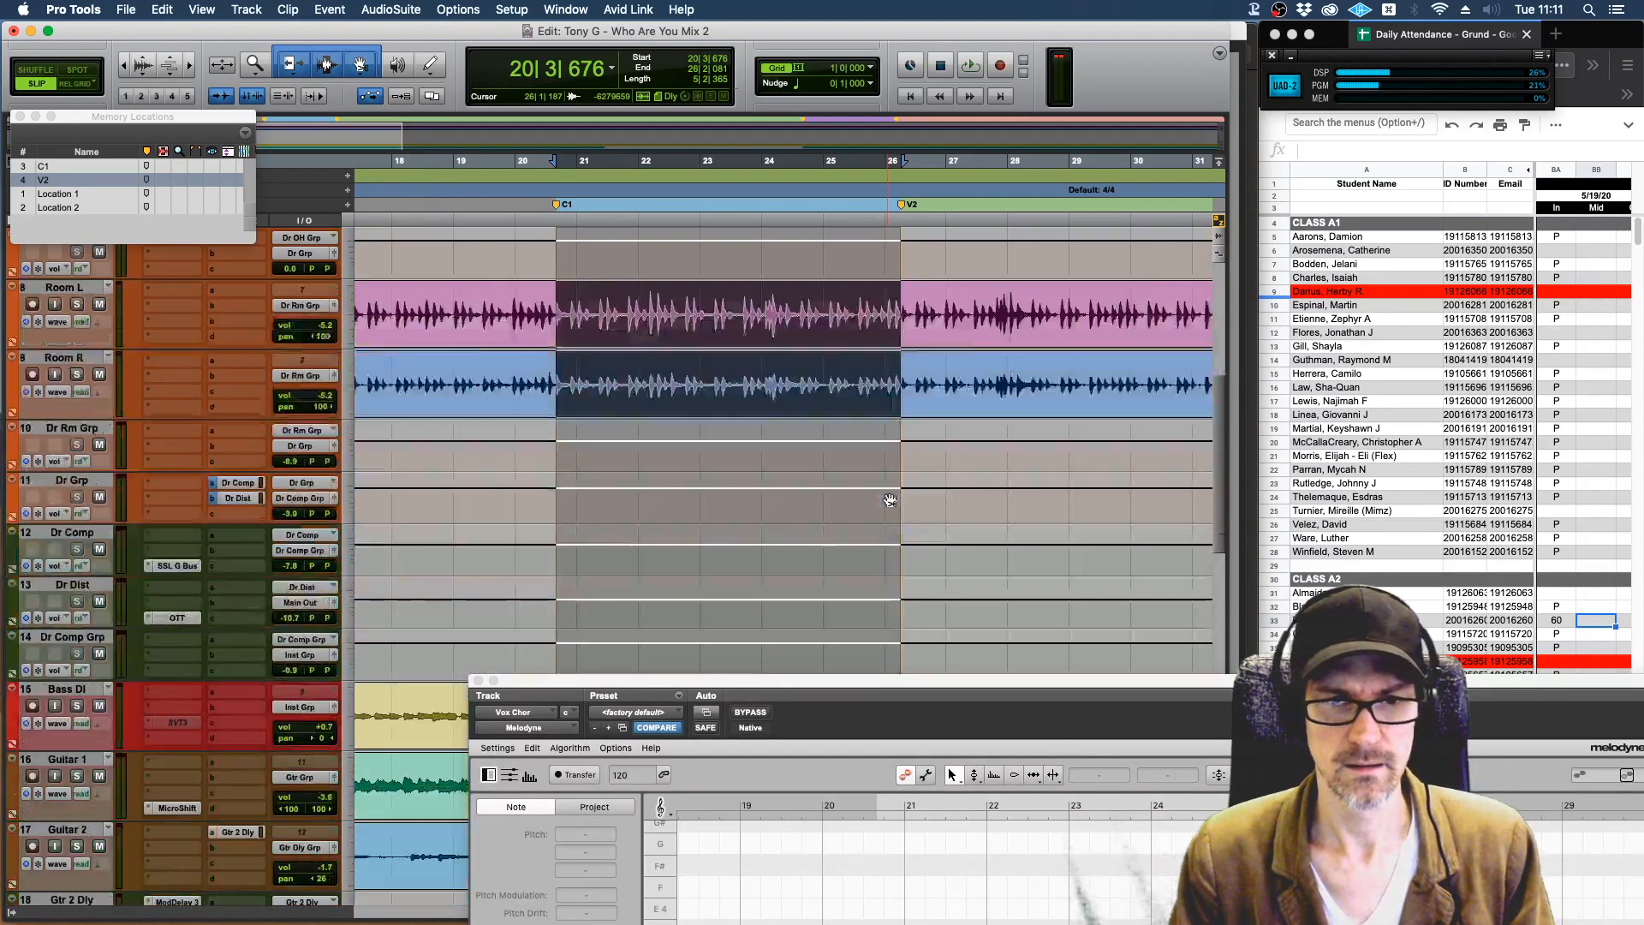
scroll(891, 500, "down", 5)
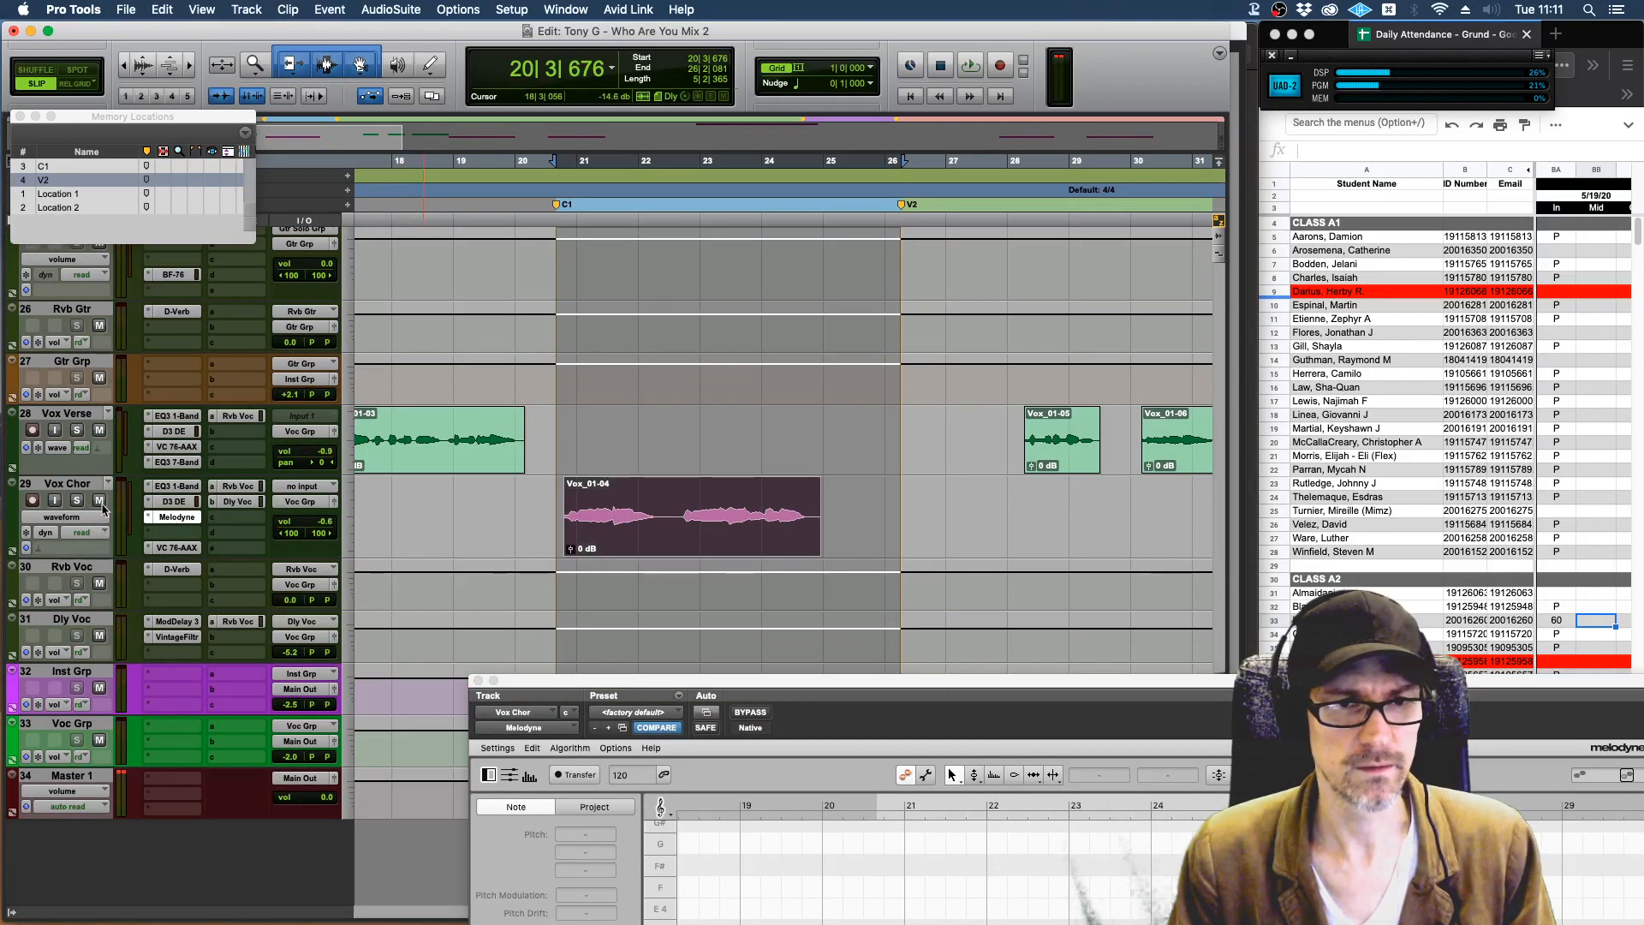
Set the timeline selection from memory location C1 to V2, and mute the Vox_01-04 clip on the Vox Chor track.
left_click(657, 540)
double_click(650, 546)
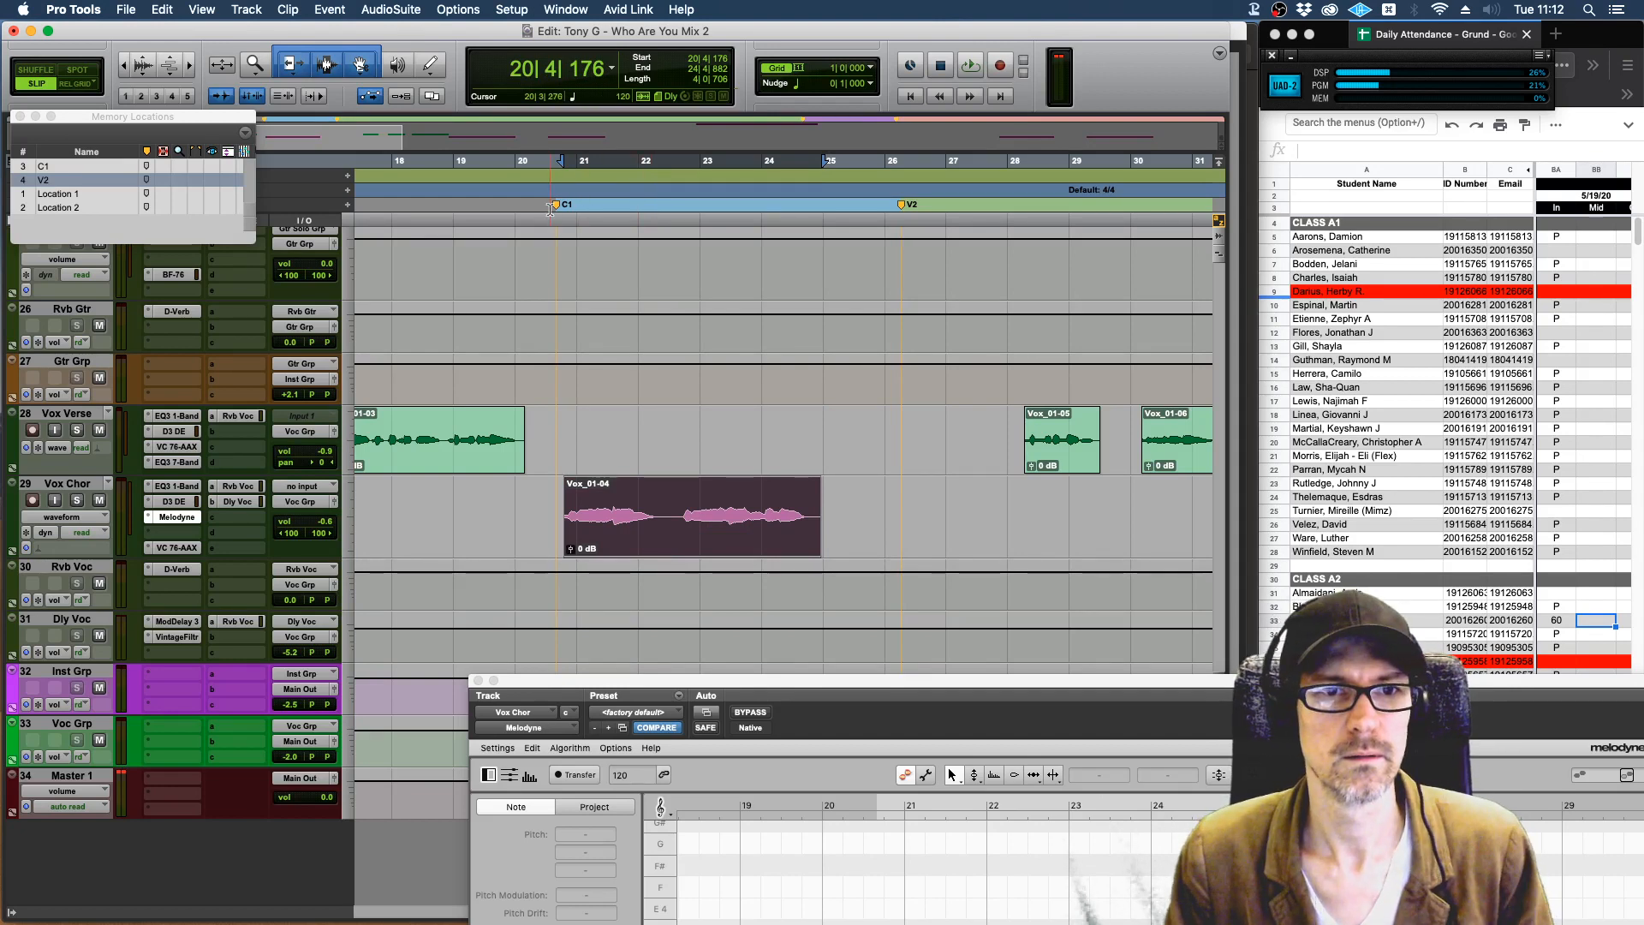
left_click(70, 166)
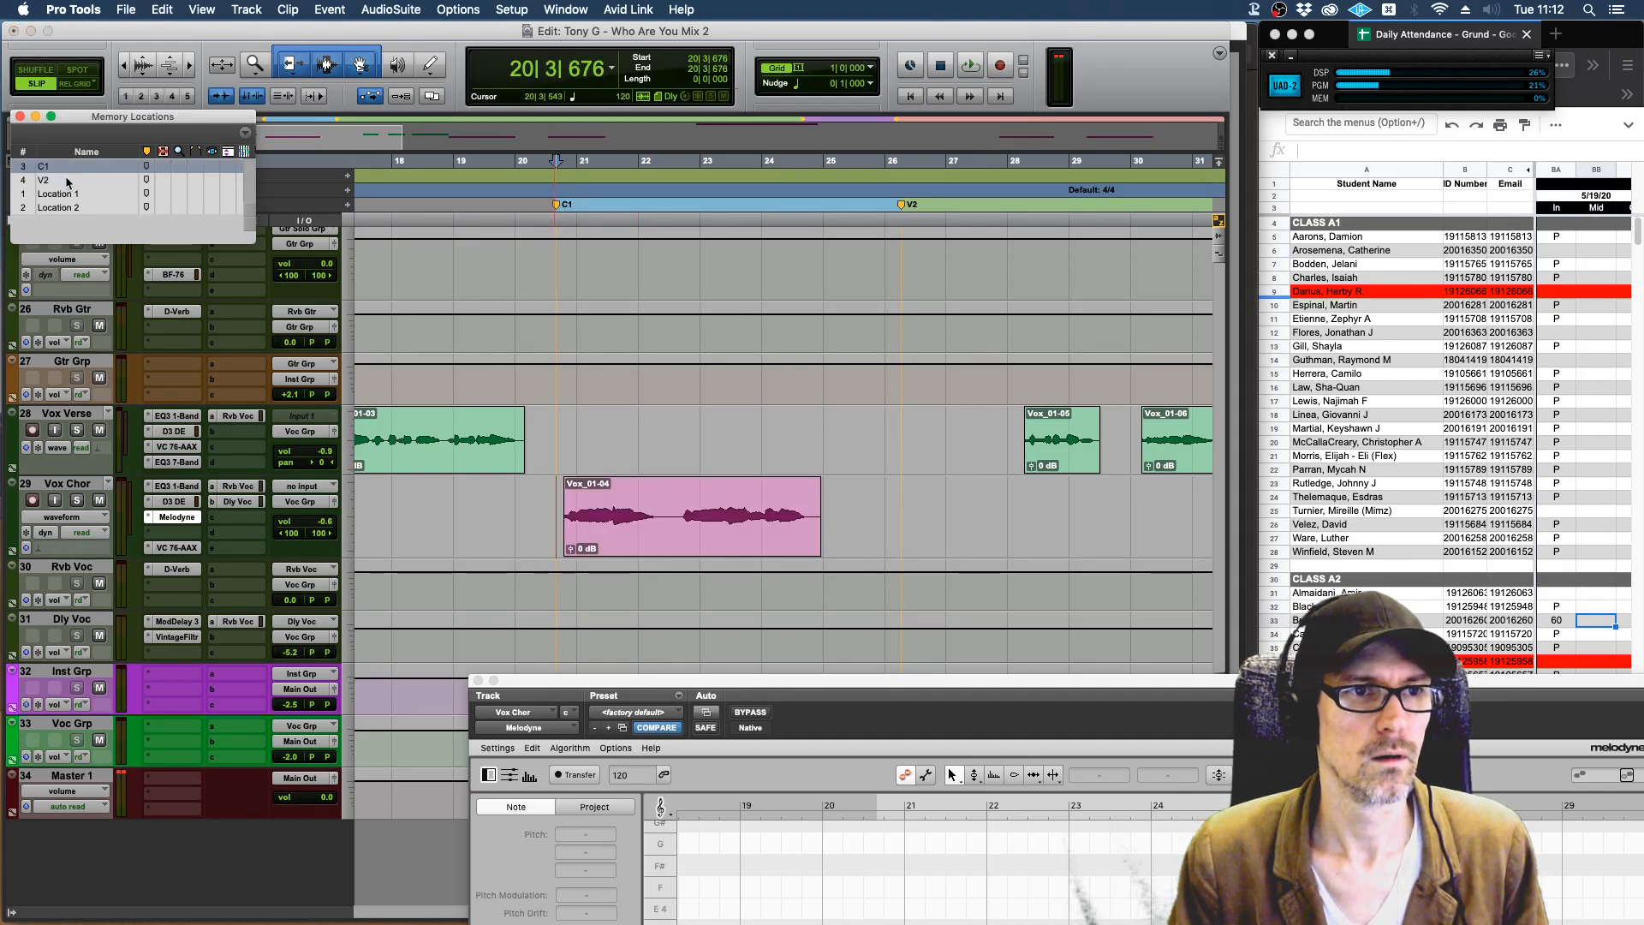
left_click(71, 180, "shift")
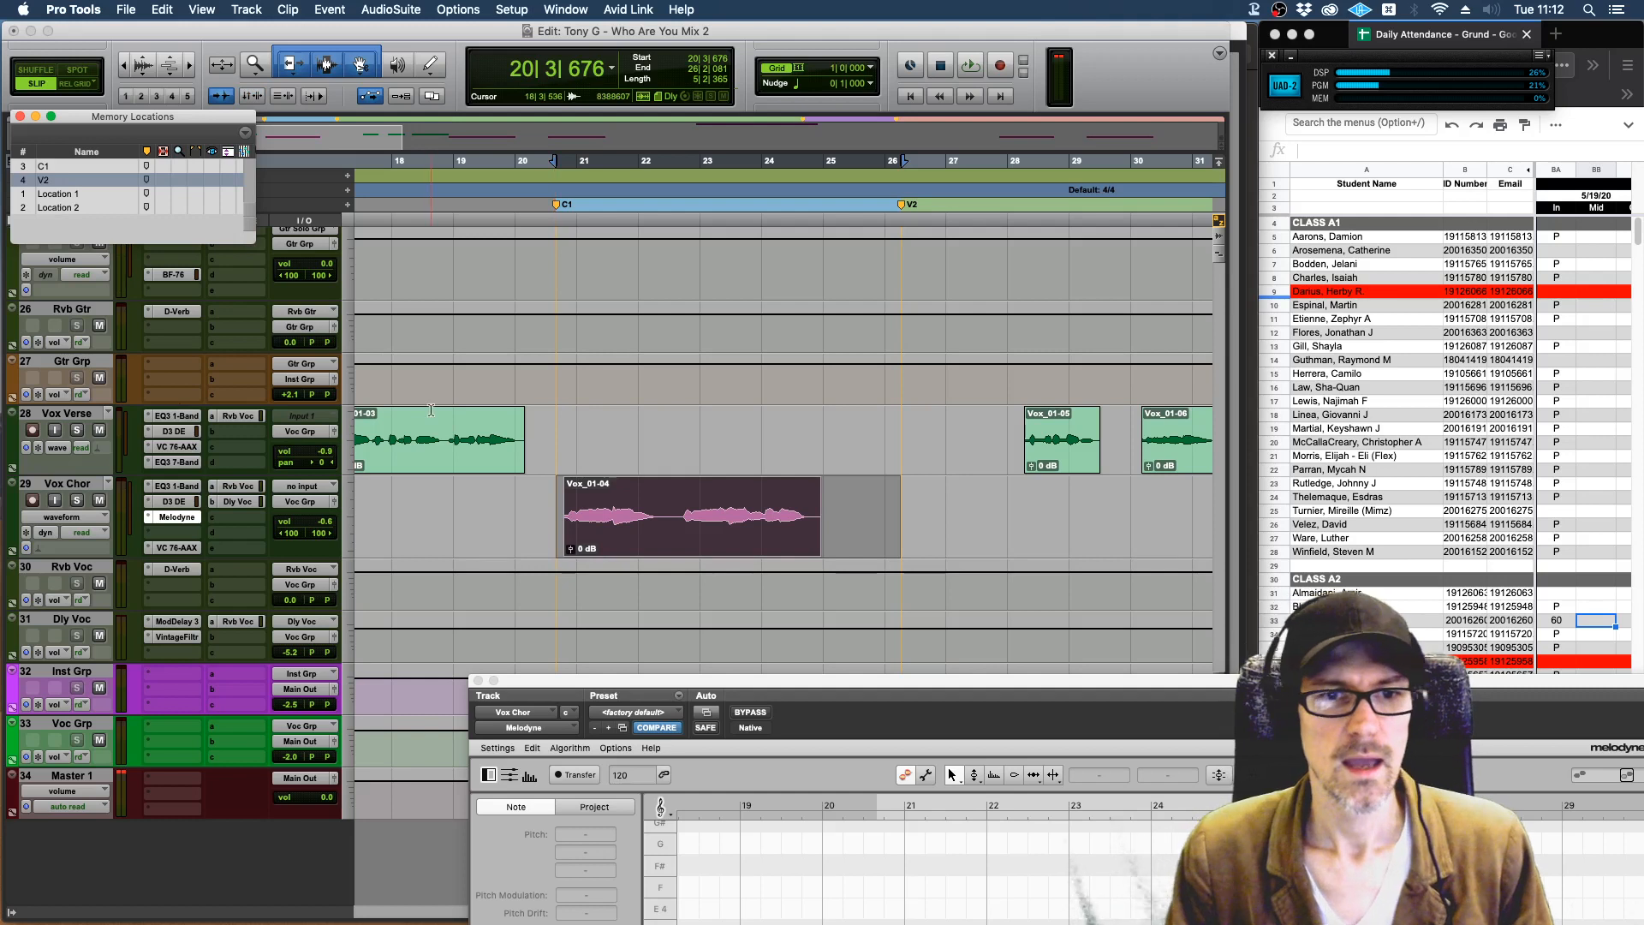
left_click(680, 549)
left_click(683, 546)
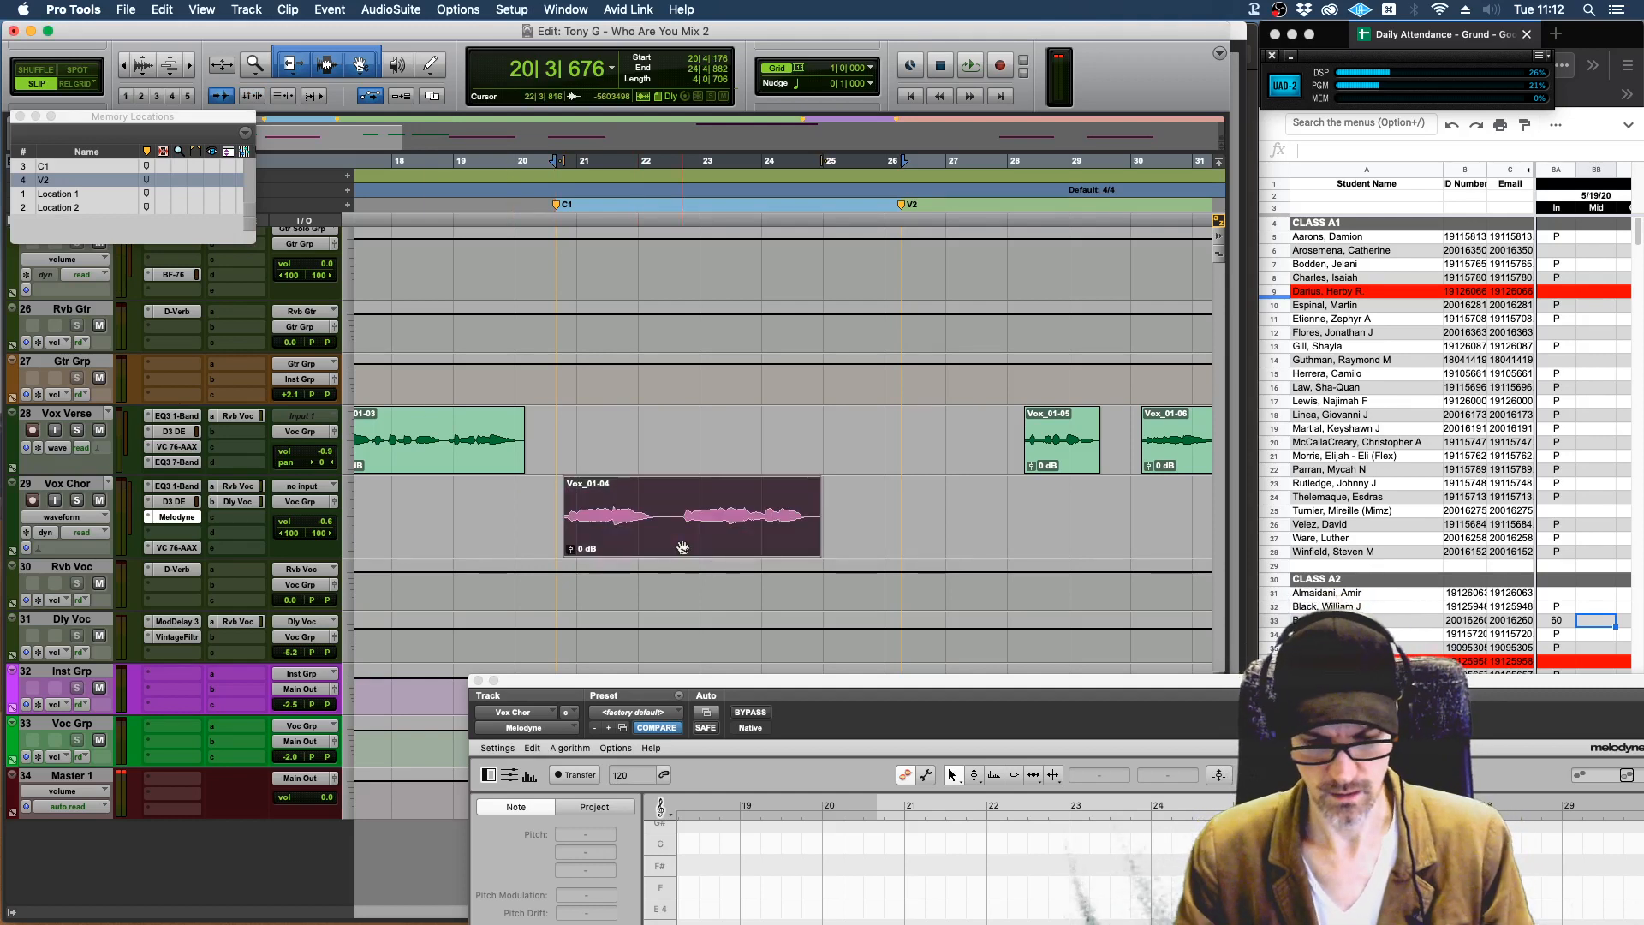
key("super+m")
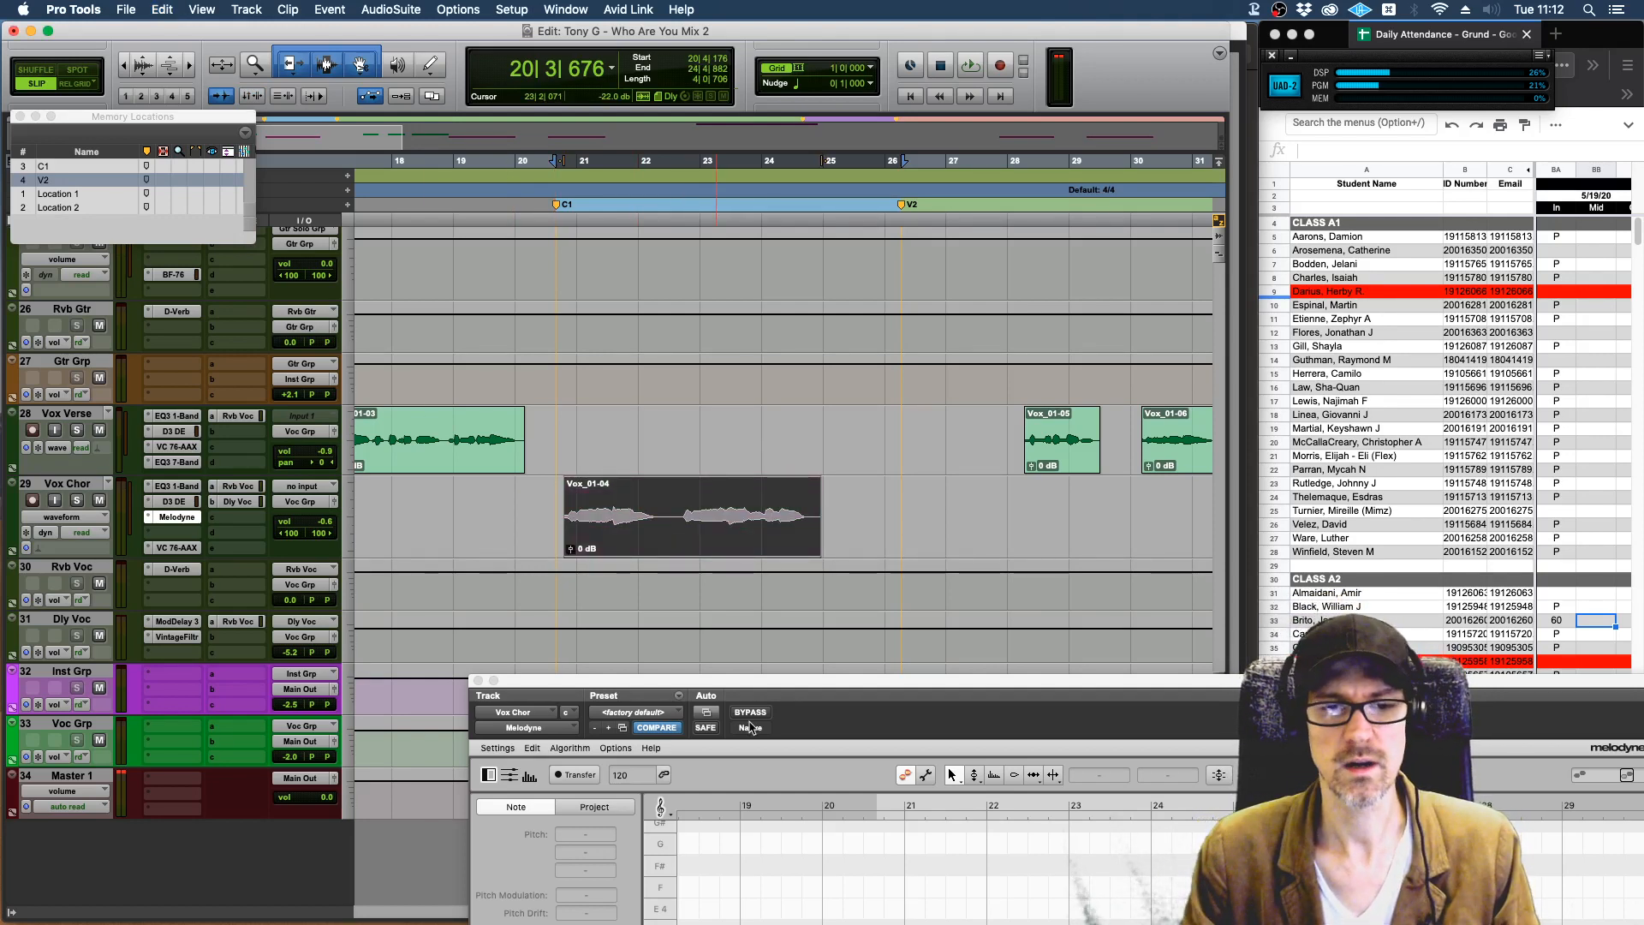
Bring Melodyne back into view and play the transferred chorus vocal from the session and from Melodyne's own timeline.
left_click_drag(734, 694, 561, 165)
key("space")
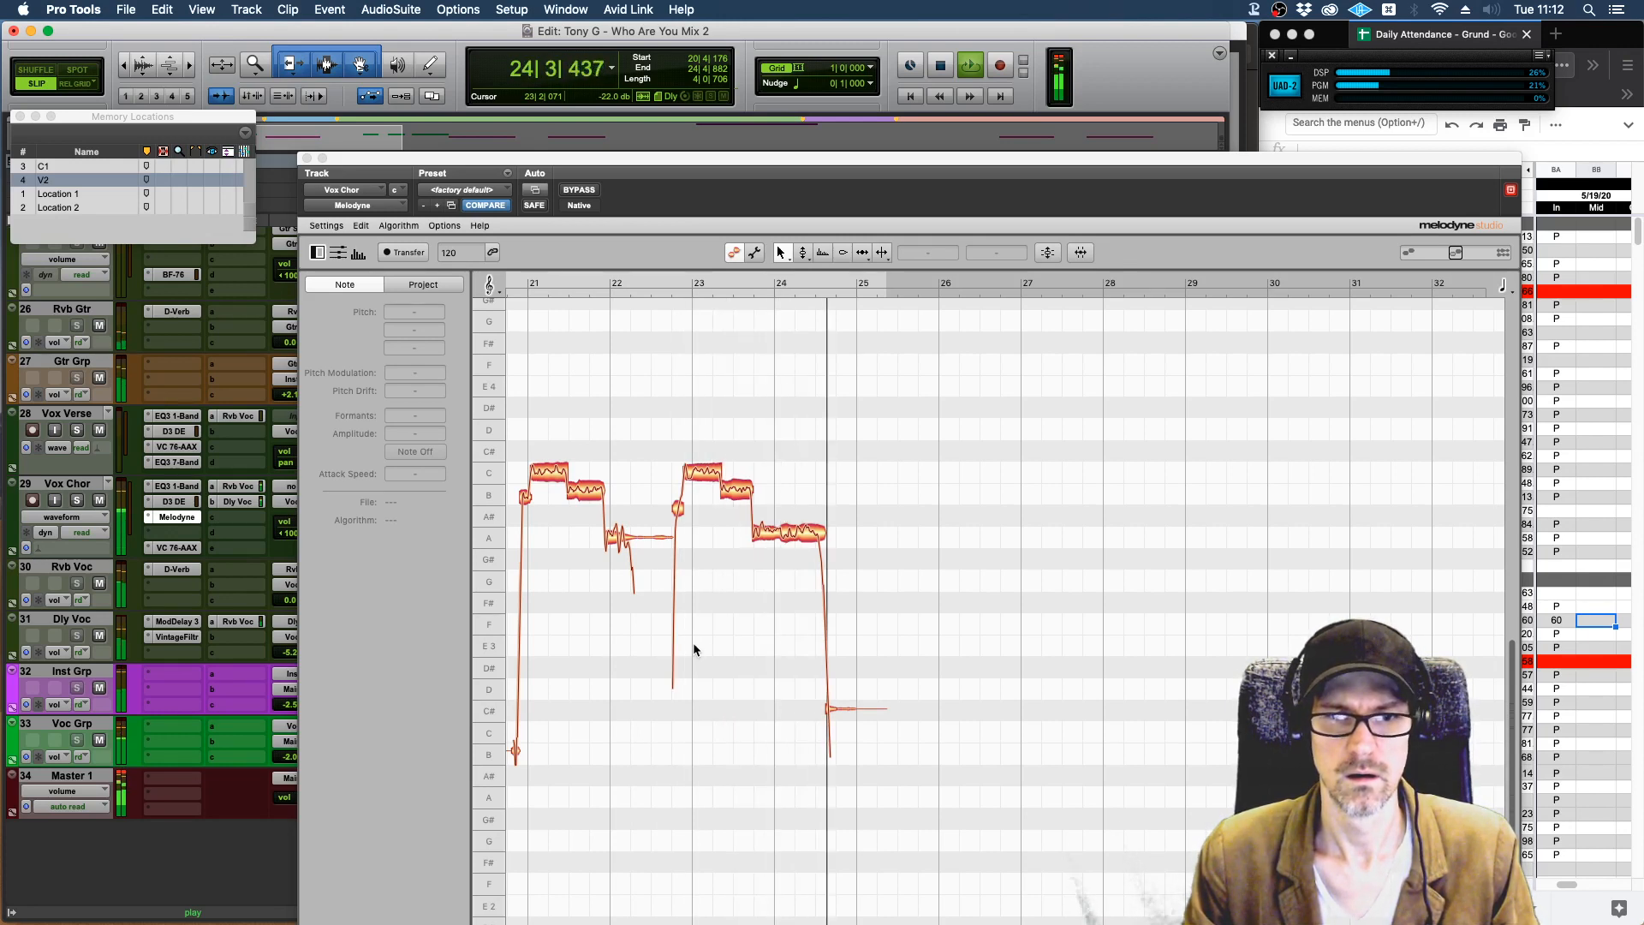
key("space")
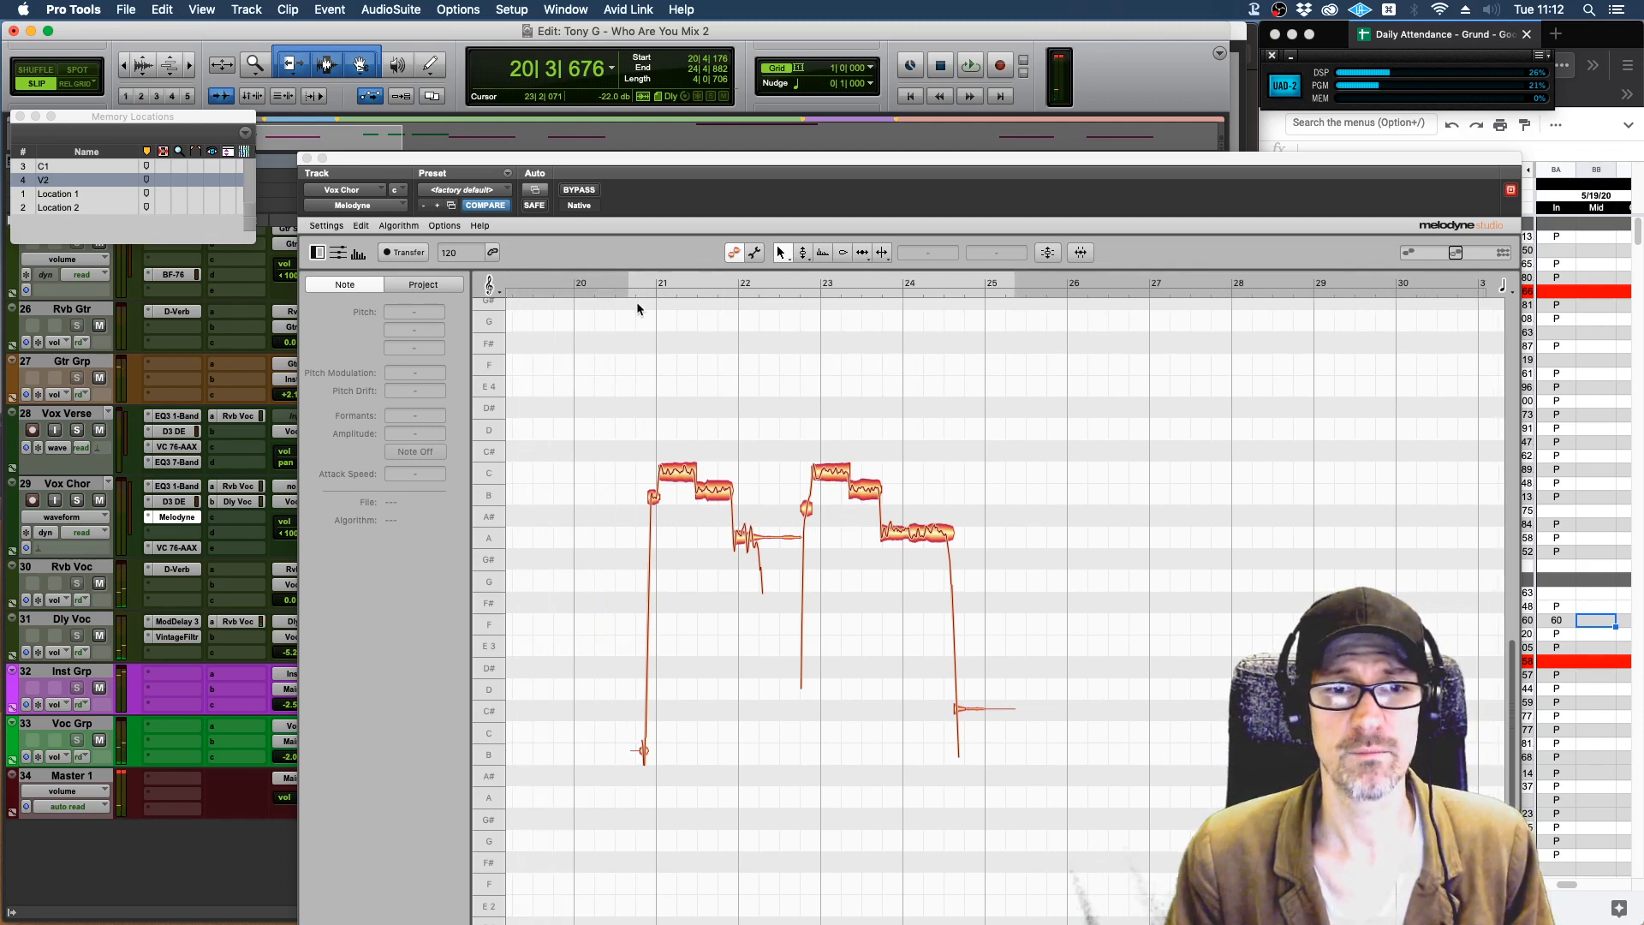
left_click(632, 289)
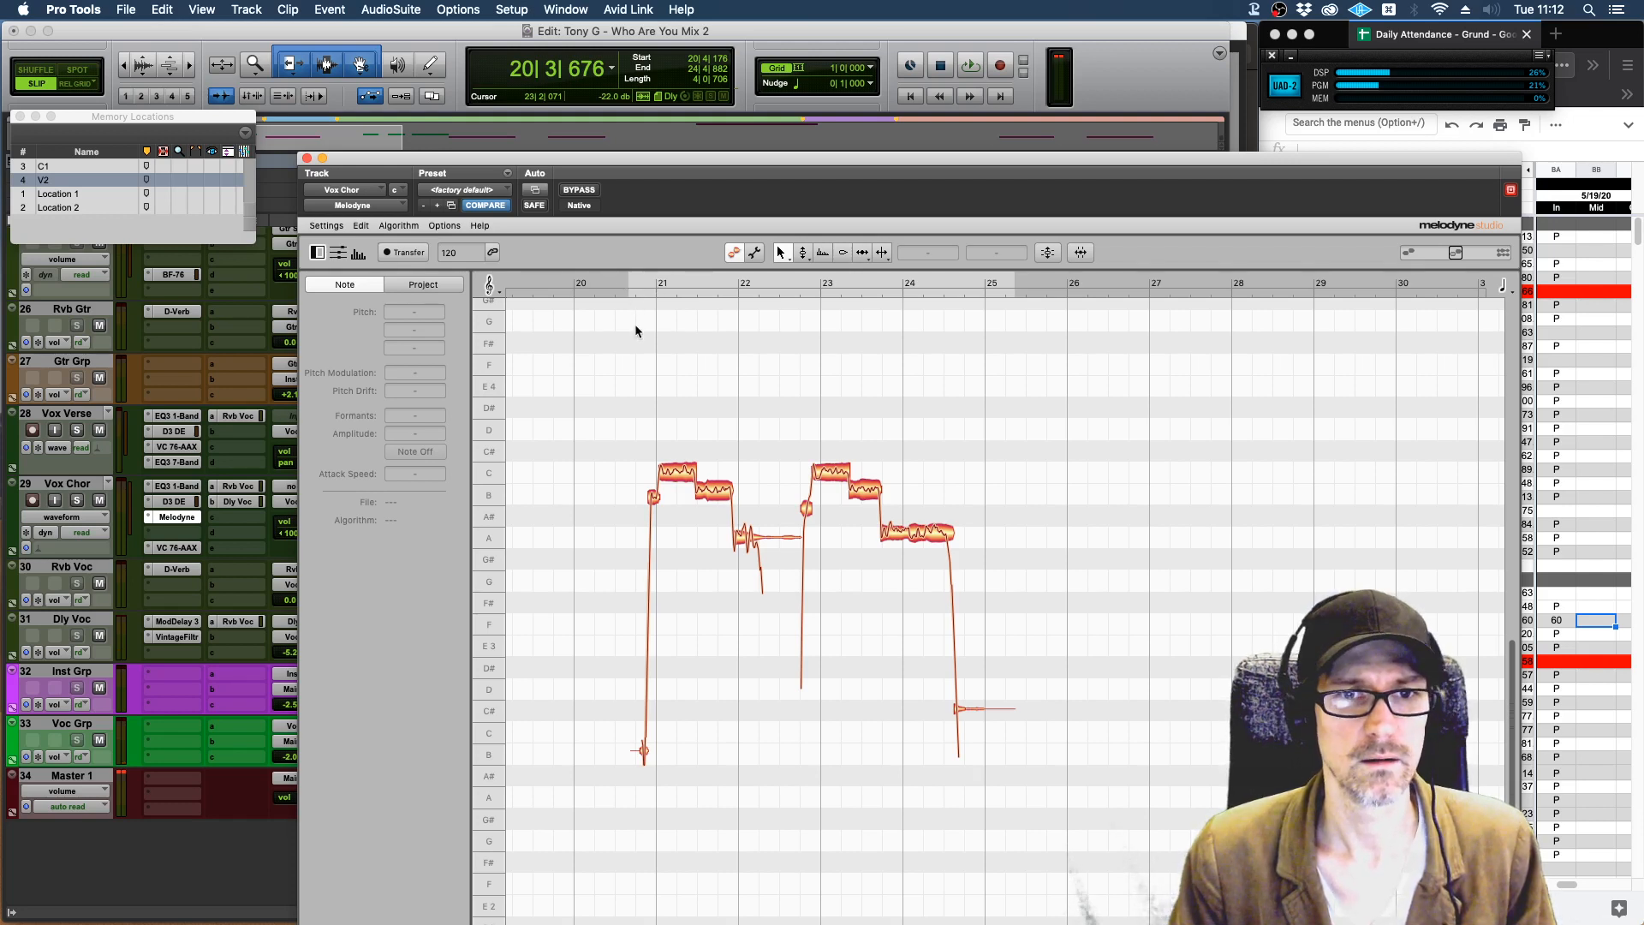
key("space")
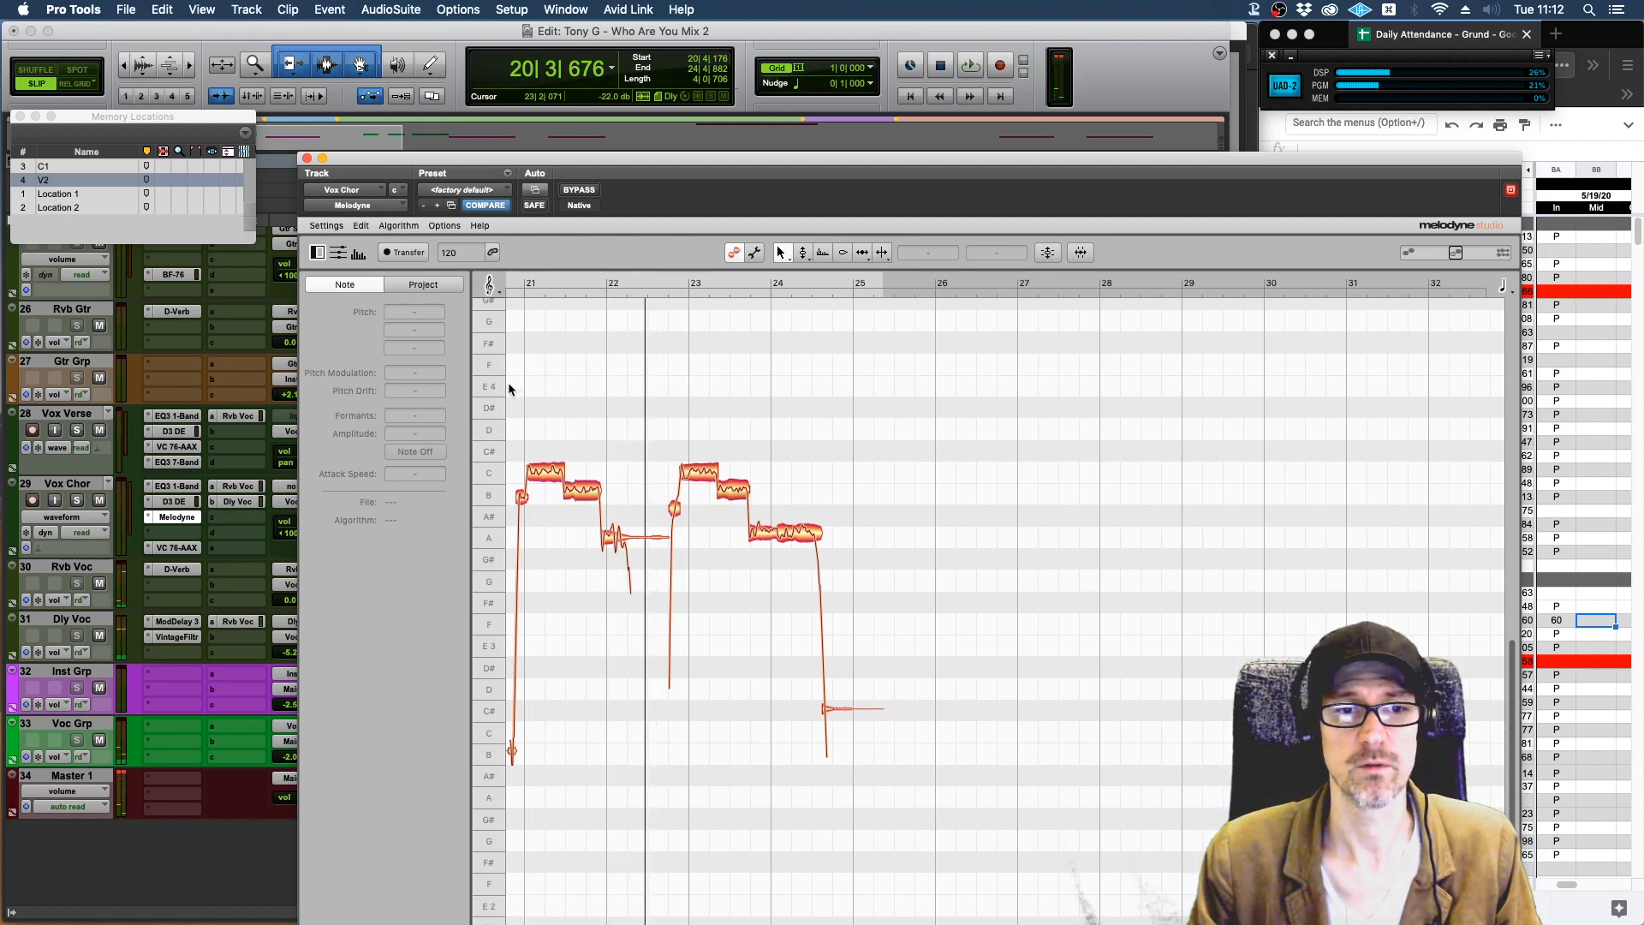
key("space")
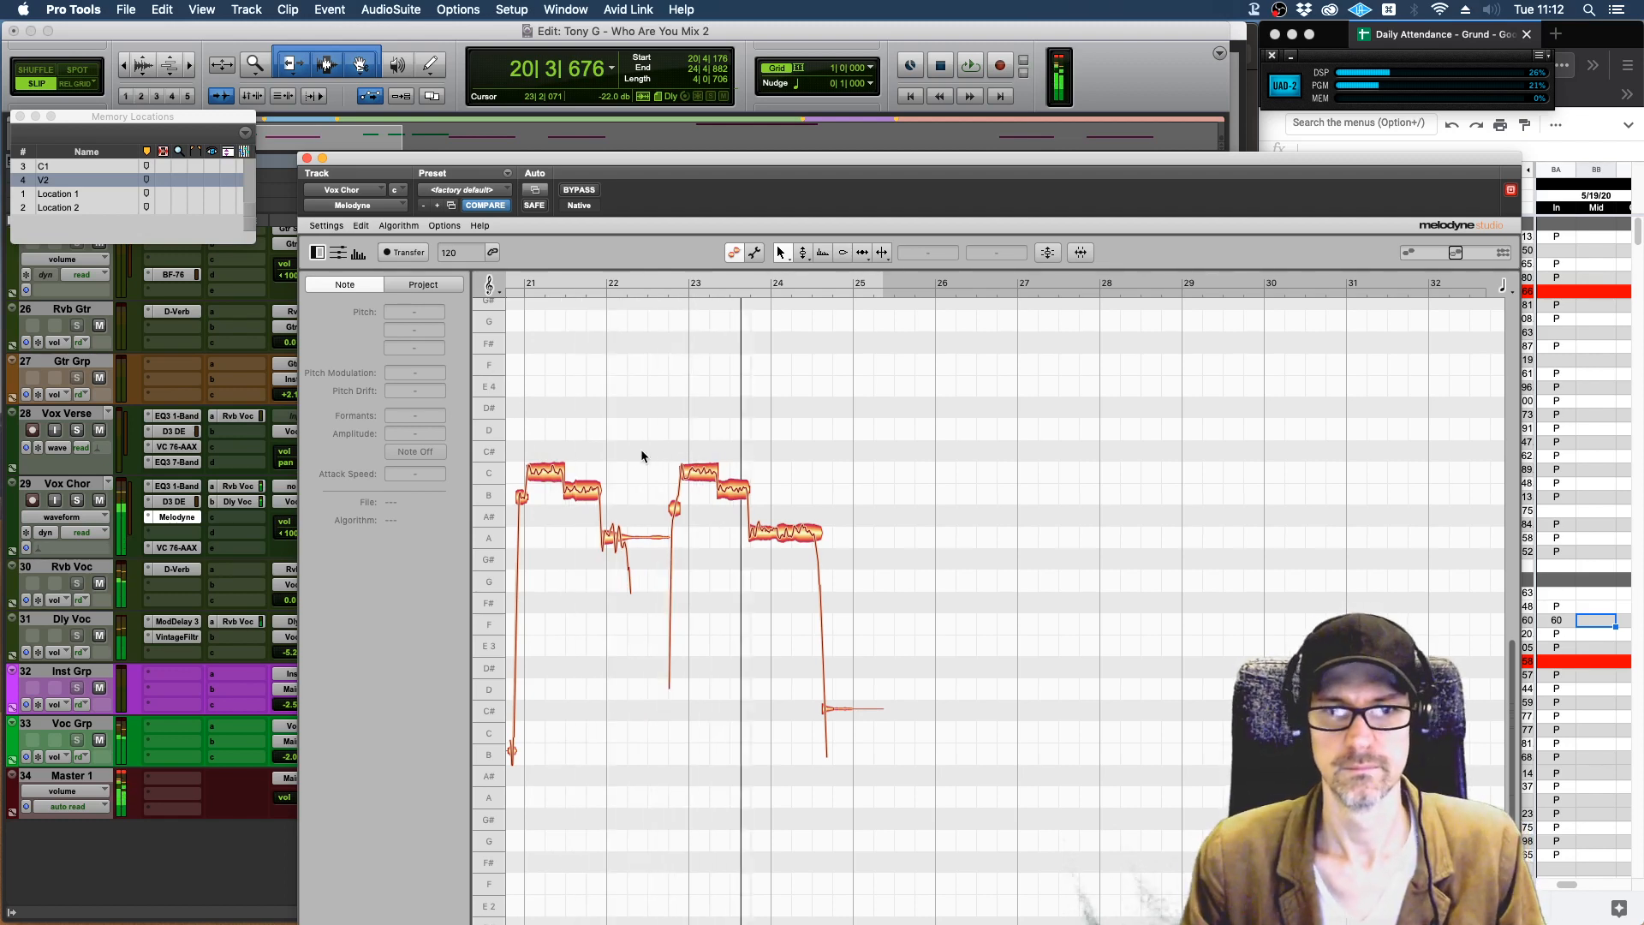
key("space")
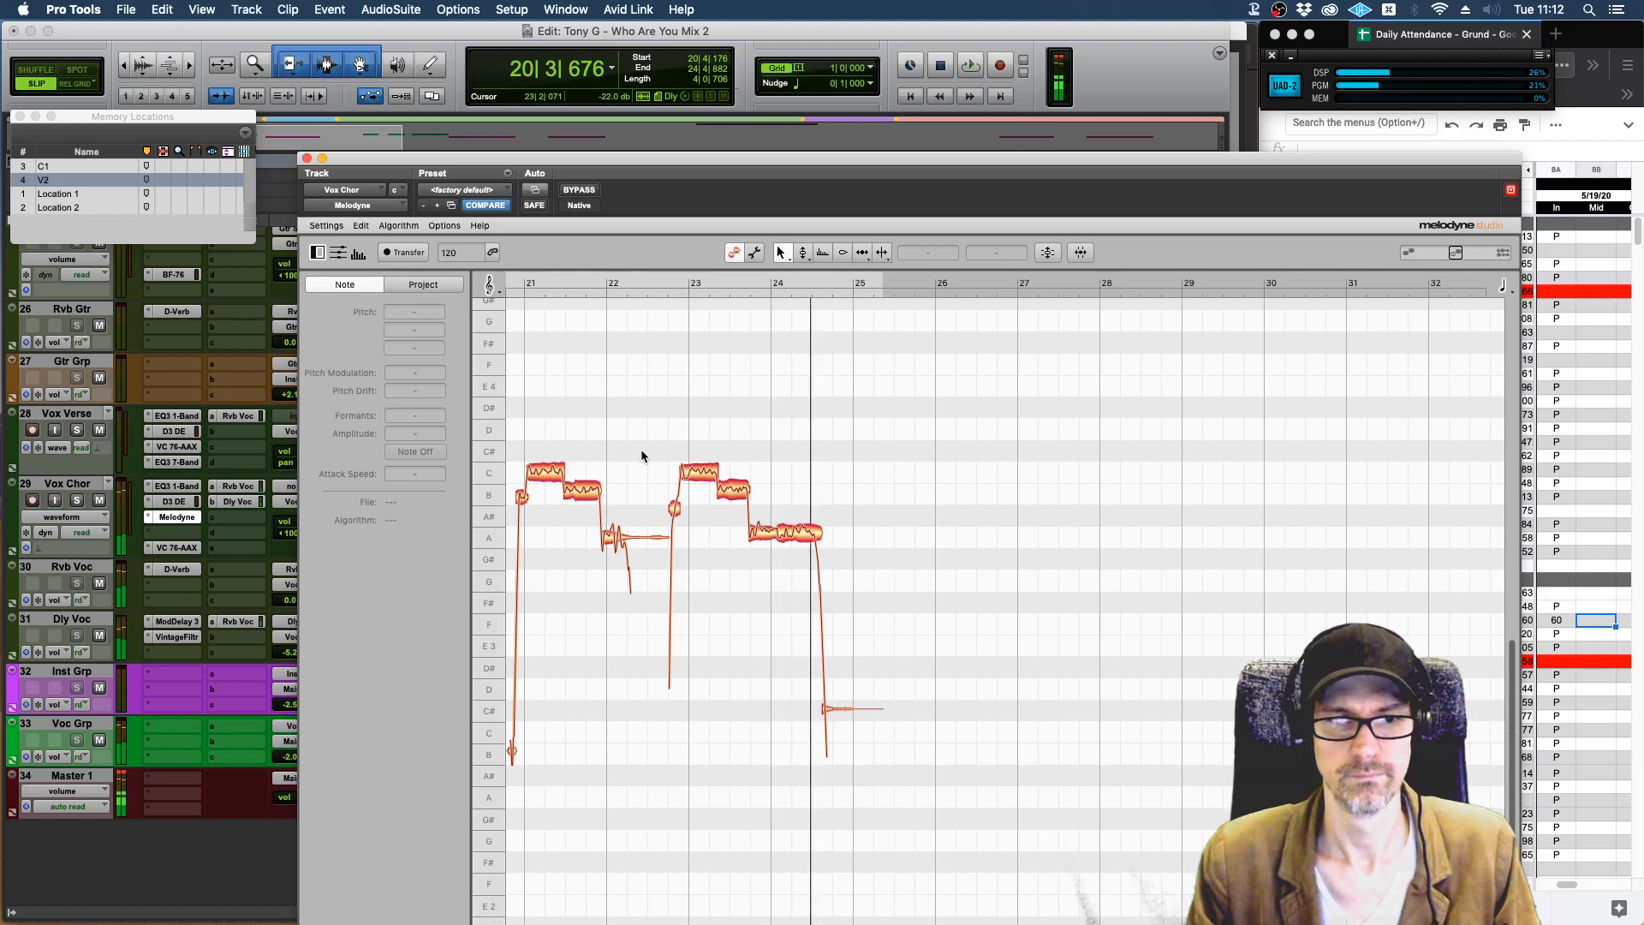
Raise all the transferred chorus vocal notes by two semitones with Melodyne's Pitch tool, and play back the result.
scroll(696, 438, "left", 5)
scroll(696, 437, "right", 2)
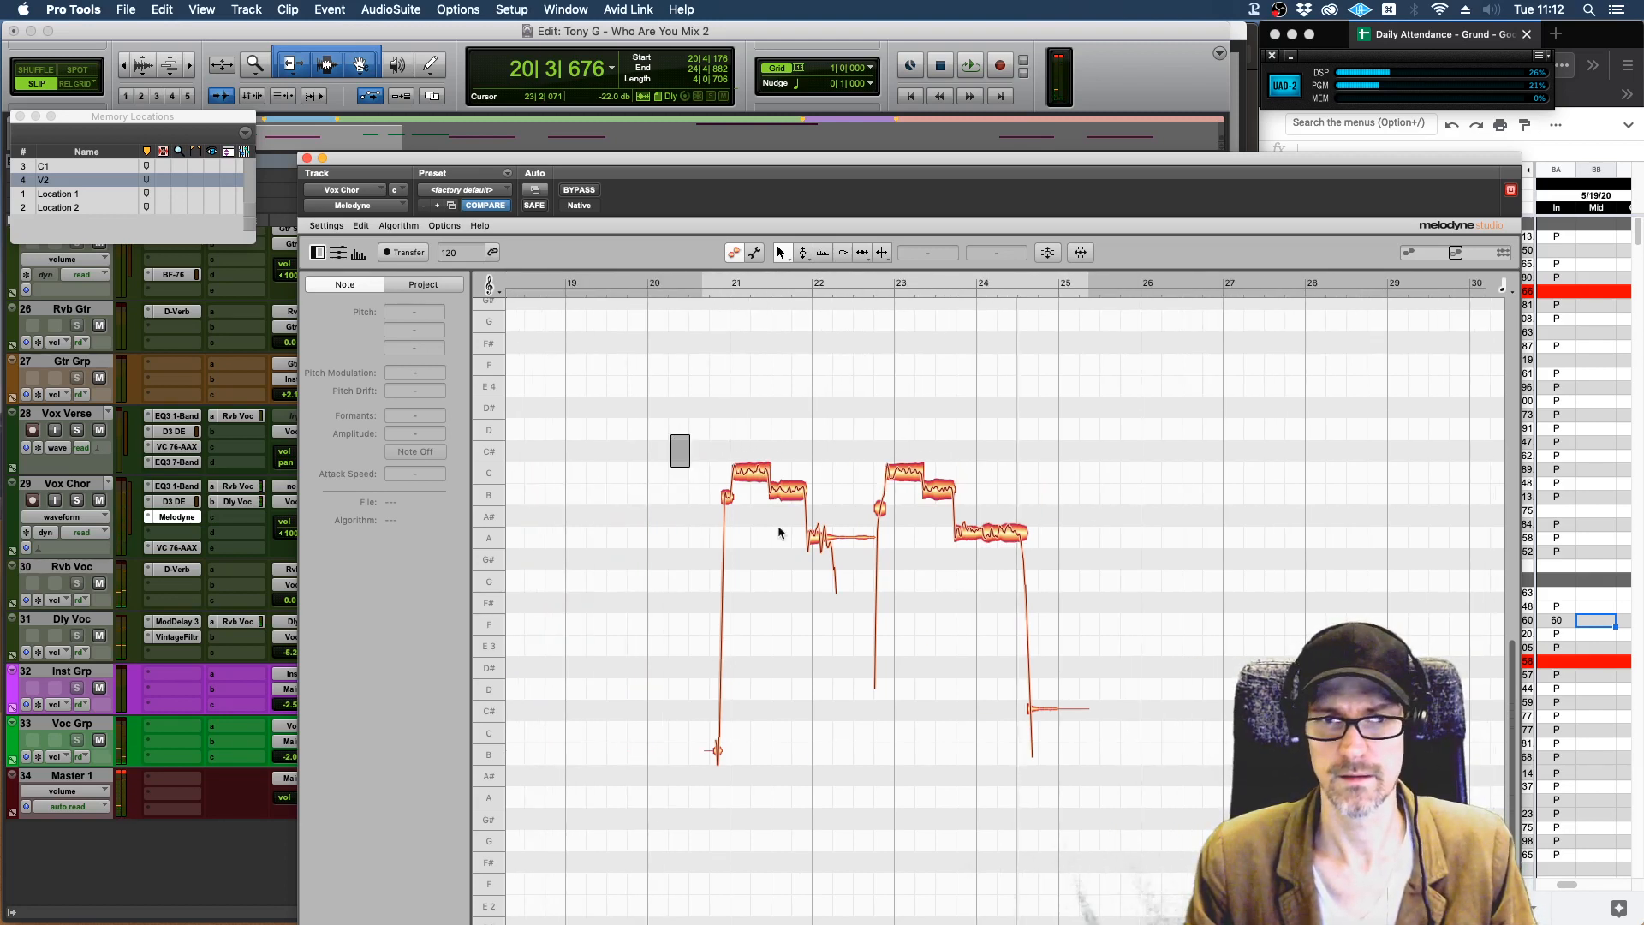
left_click_drag(780, 532, 1117, 779)
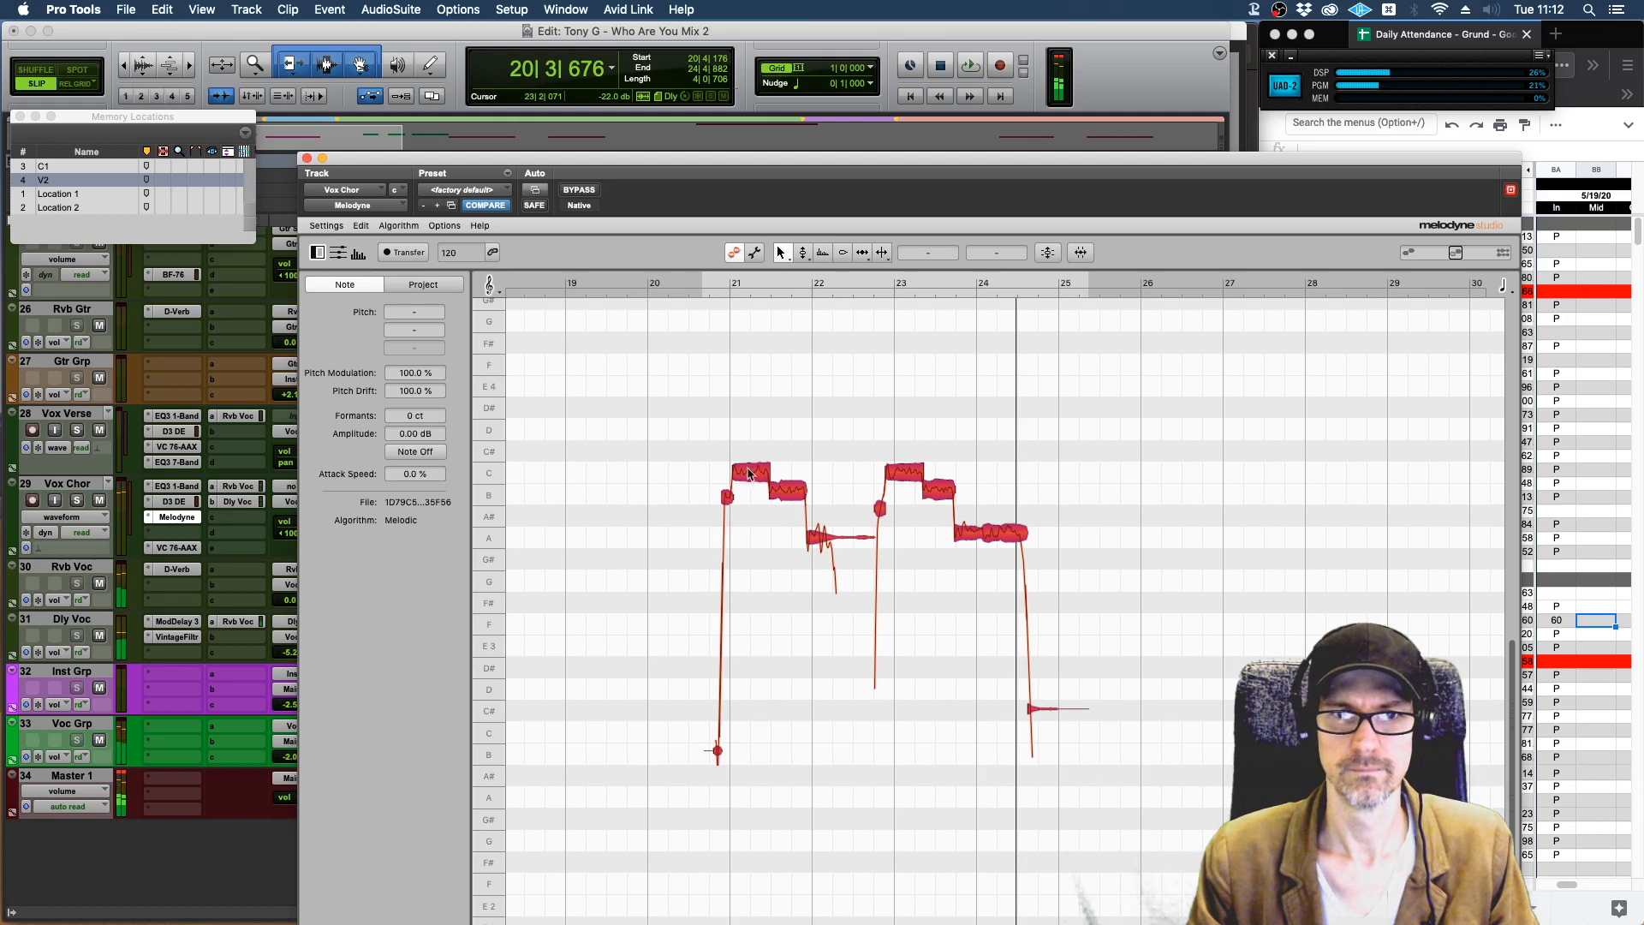
right_click(747, 415)
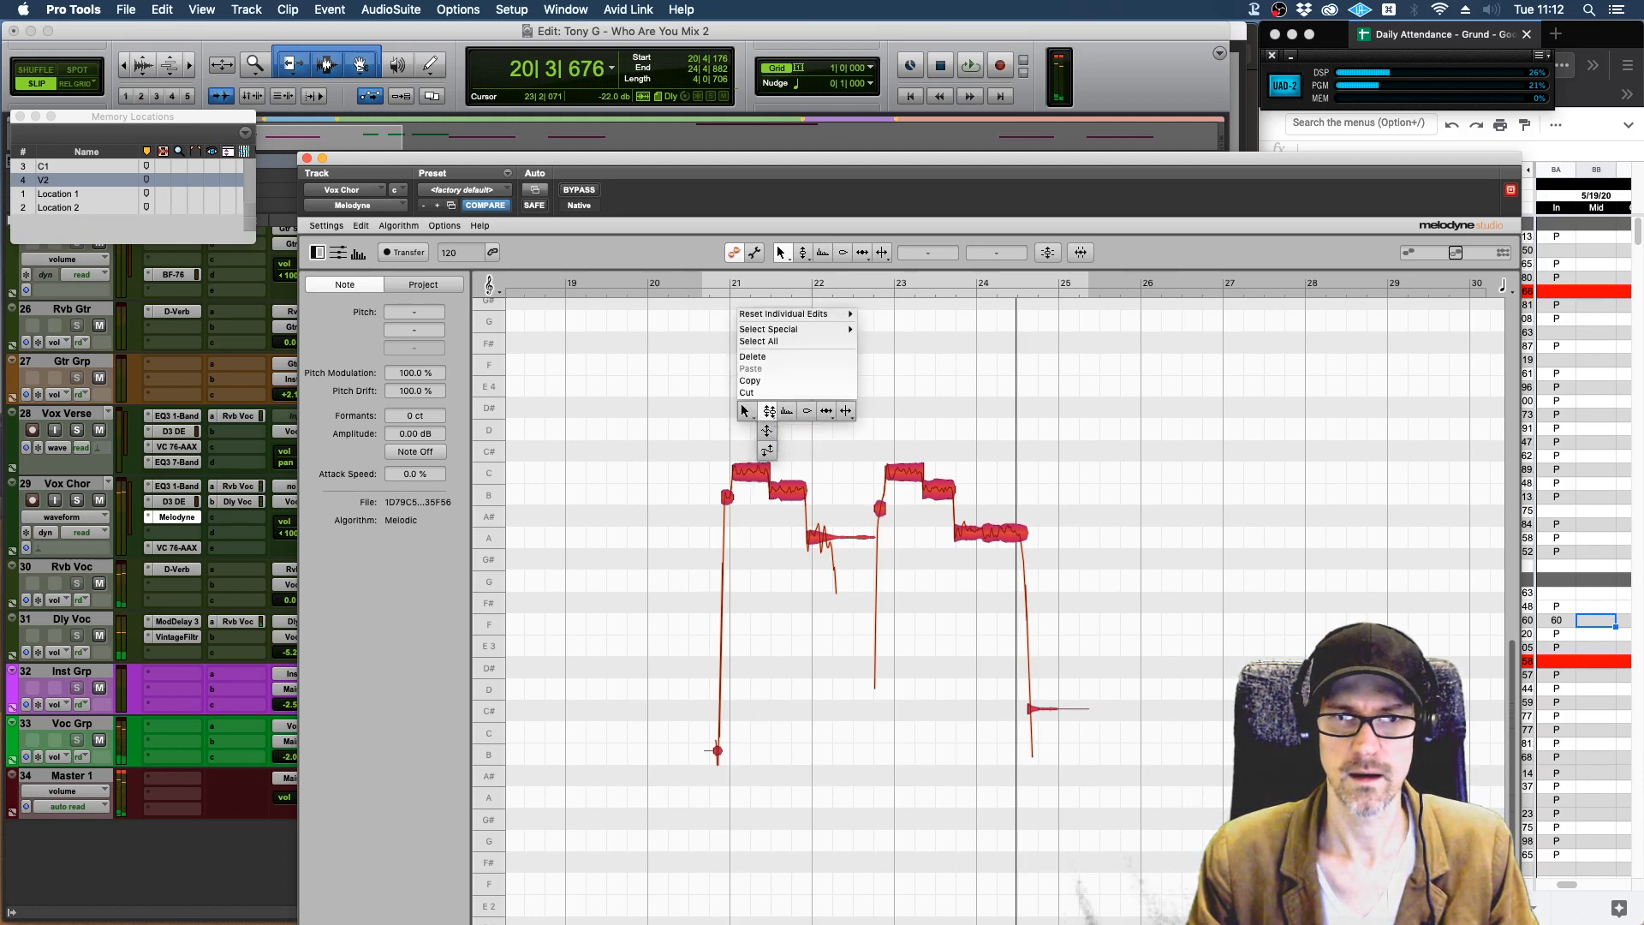
left_click(769, 411)
left_click_drag(745, 482, 745, 438)
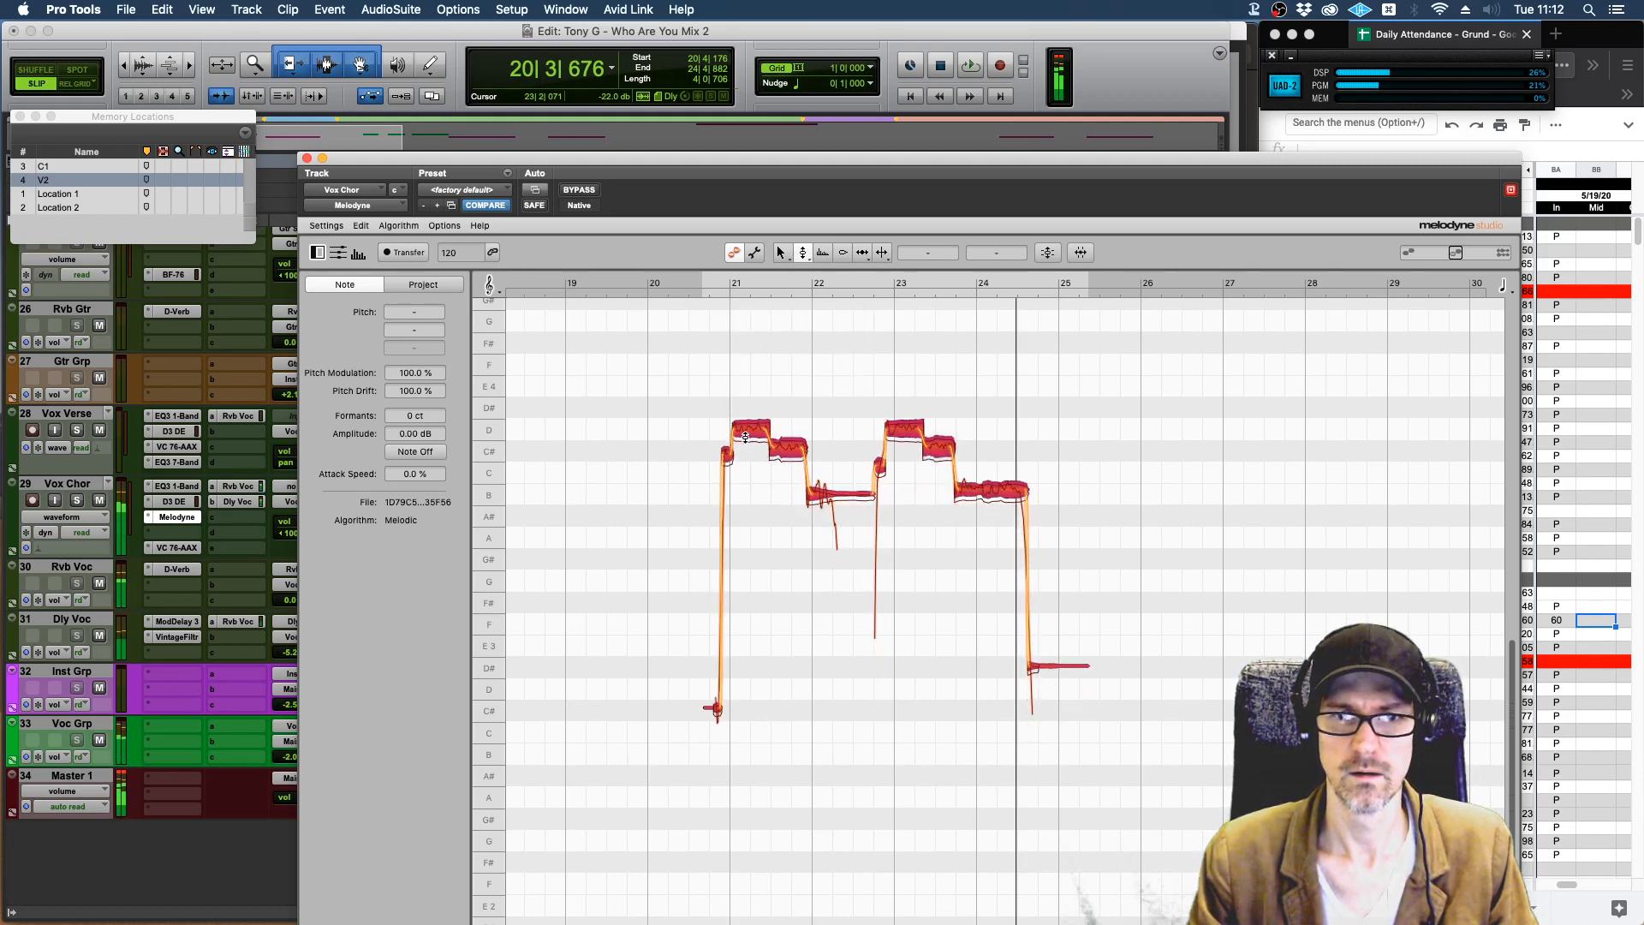
key("space")
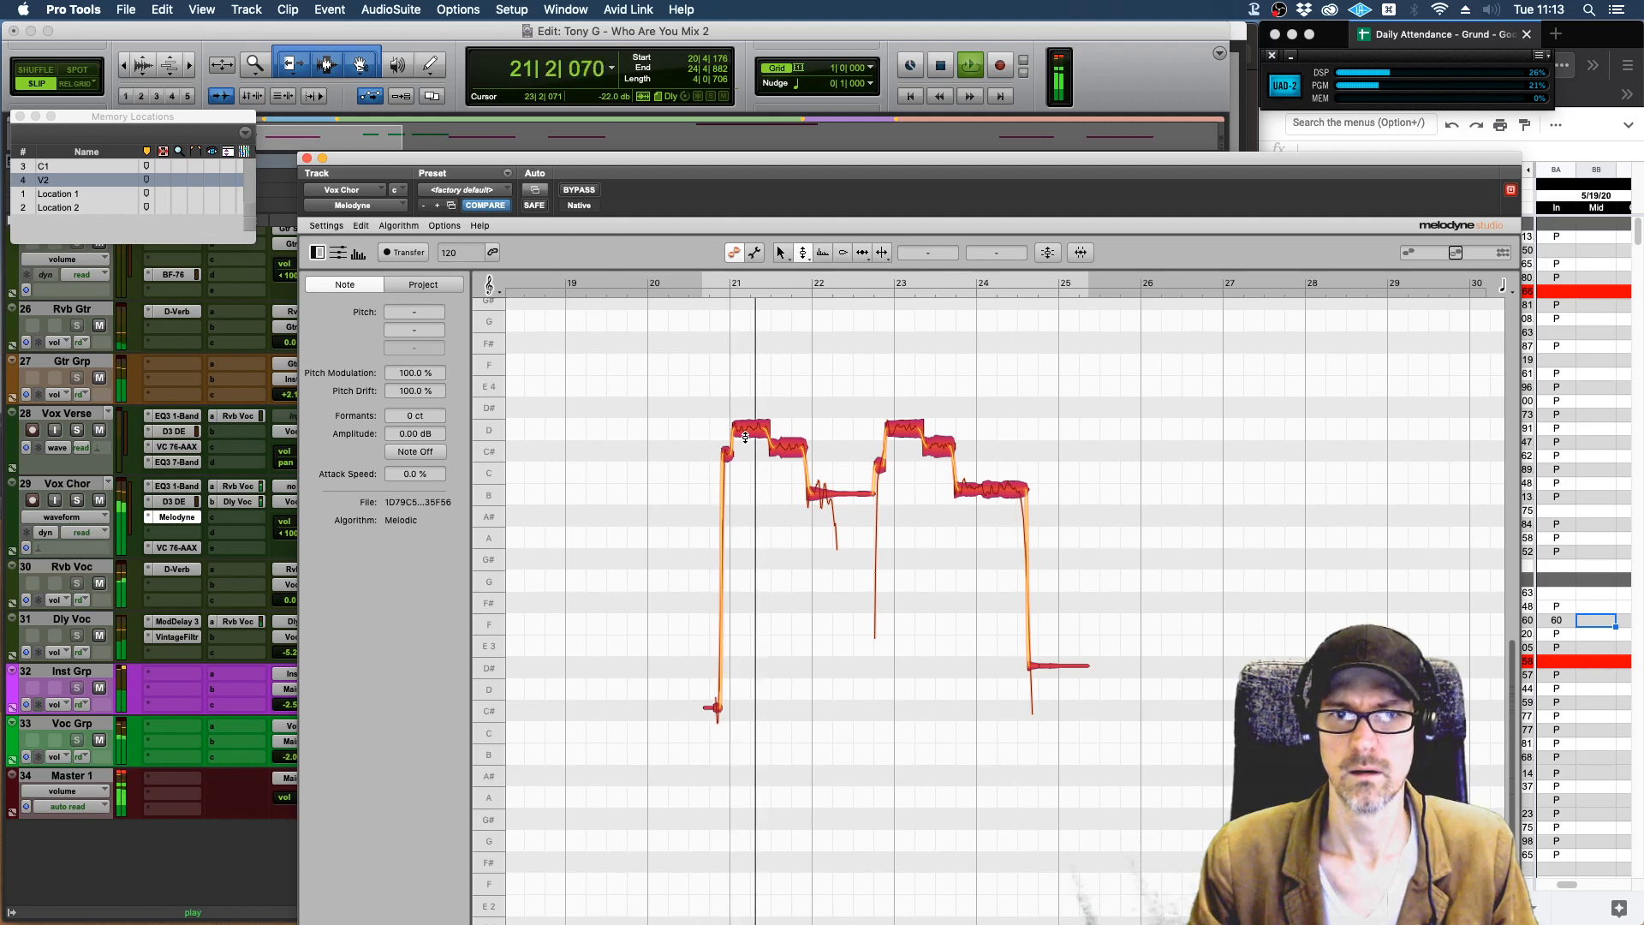
key("space")
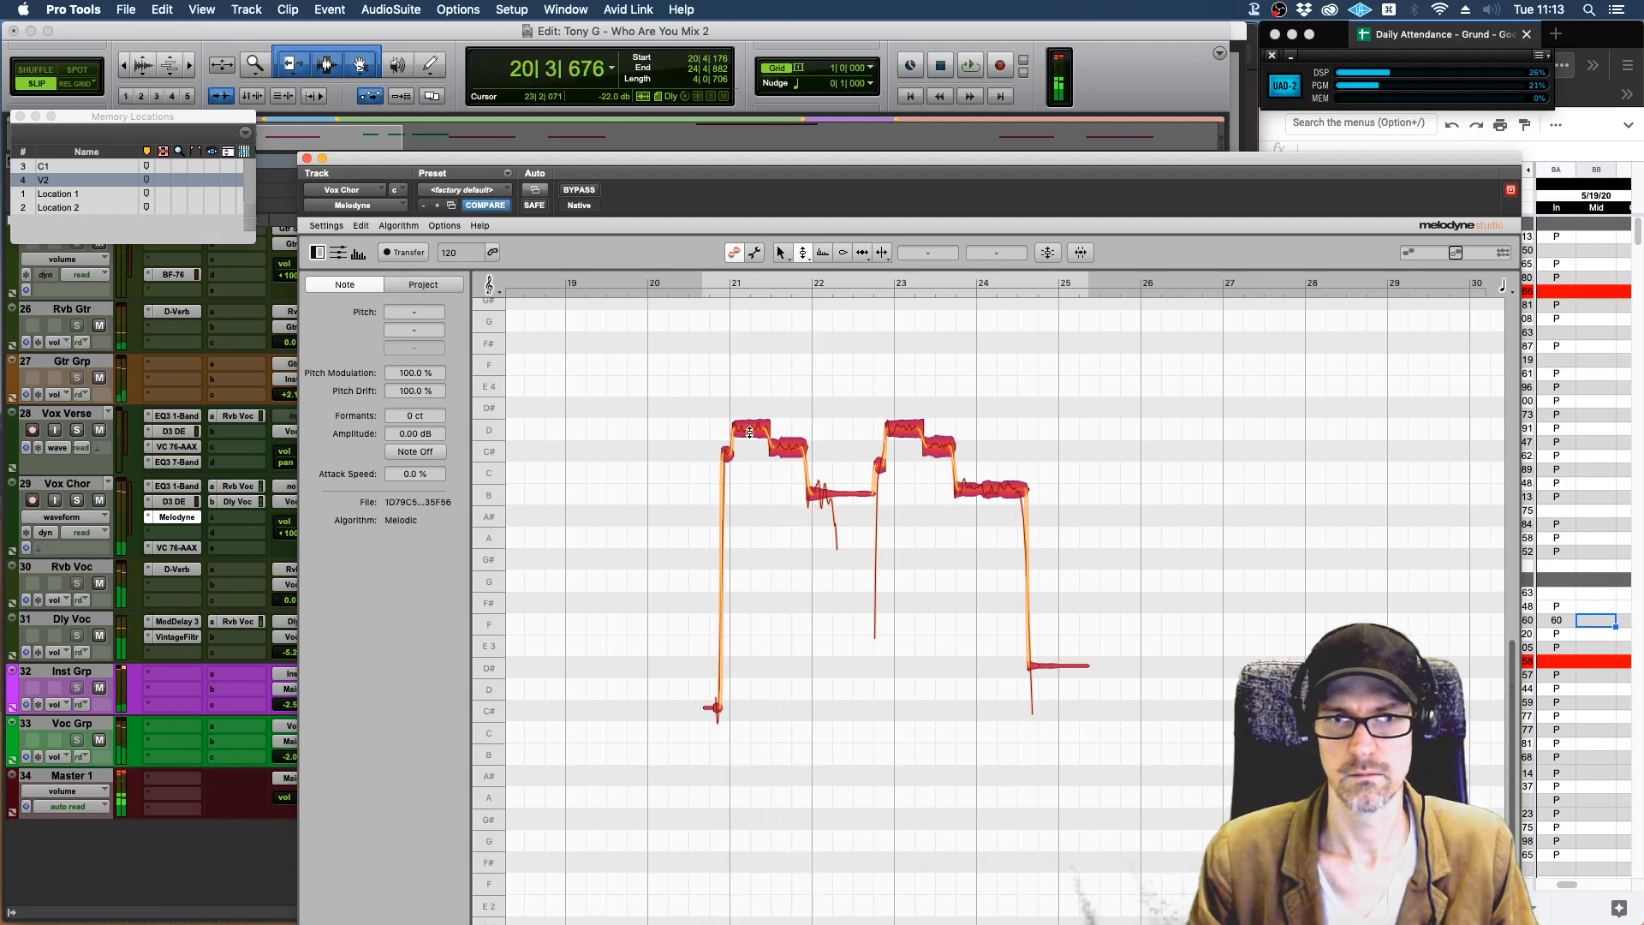
Lower all the transferred chorus vocal notes by two semitones with Melodyne's Pitch tool.
left_click_drag(751, 431, 750, 475)
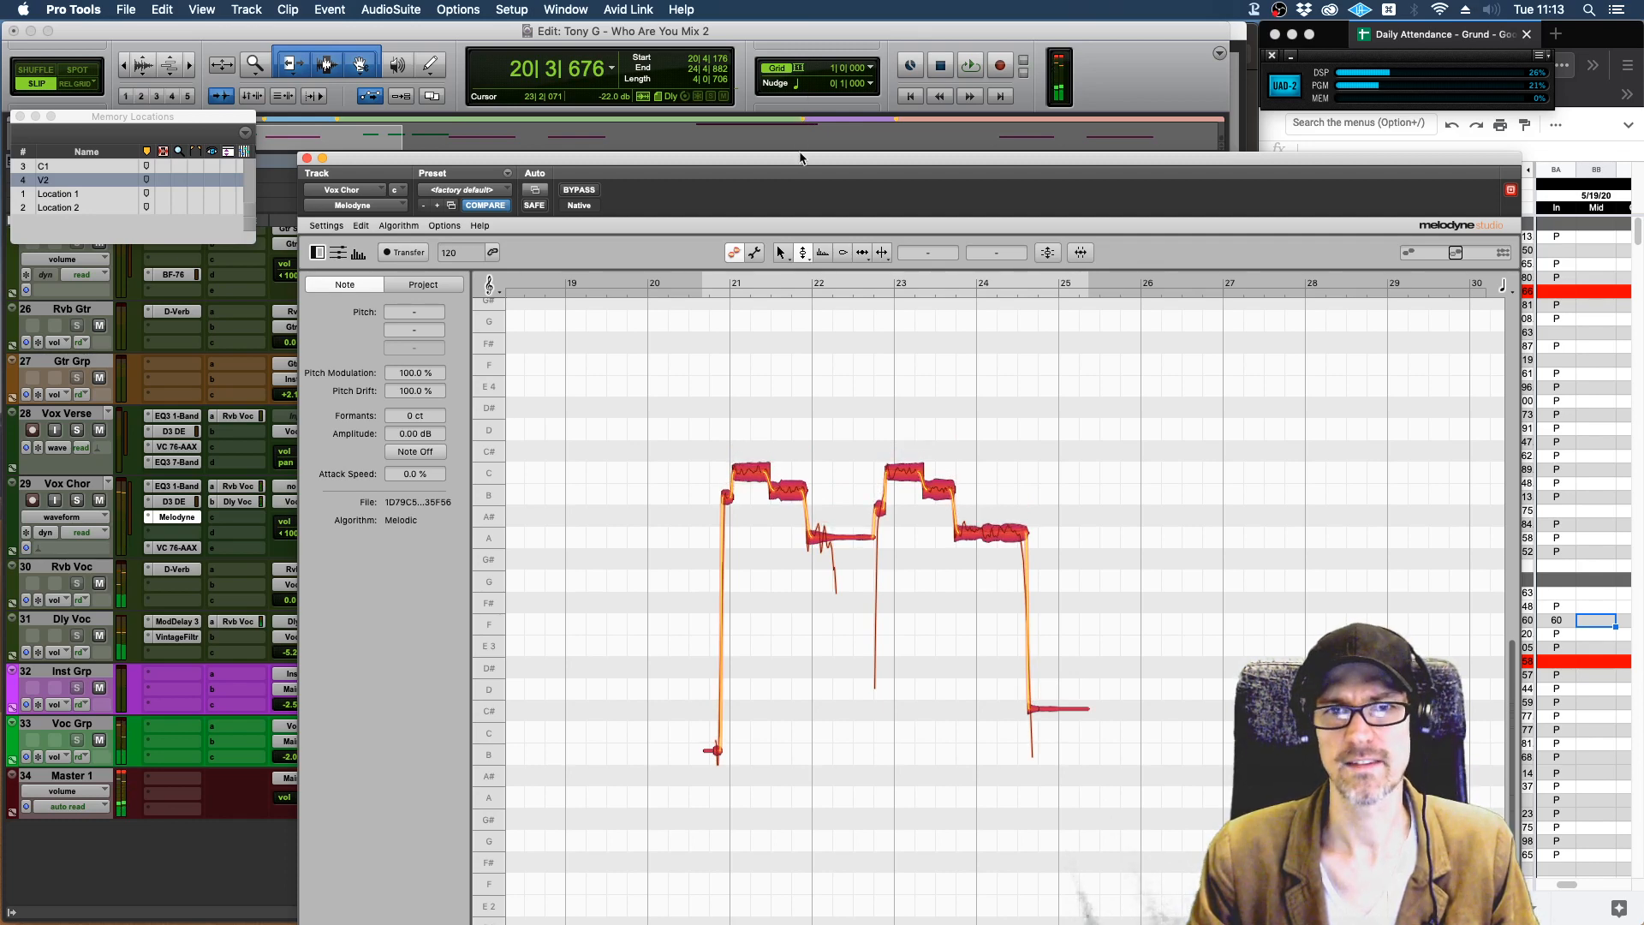
Mute the Rvb Voc and Dly Voc sends on the Vox Chor channel in the Mix window, and play the dry vocal with Melodyne in view.
left_click_drag(798, 165, 557, 563)
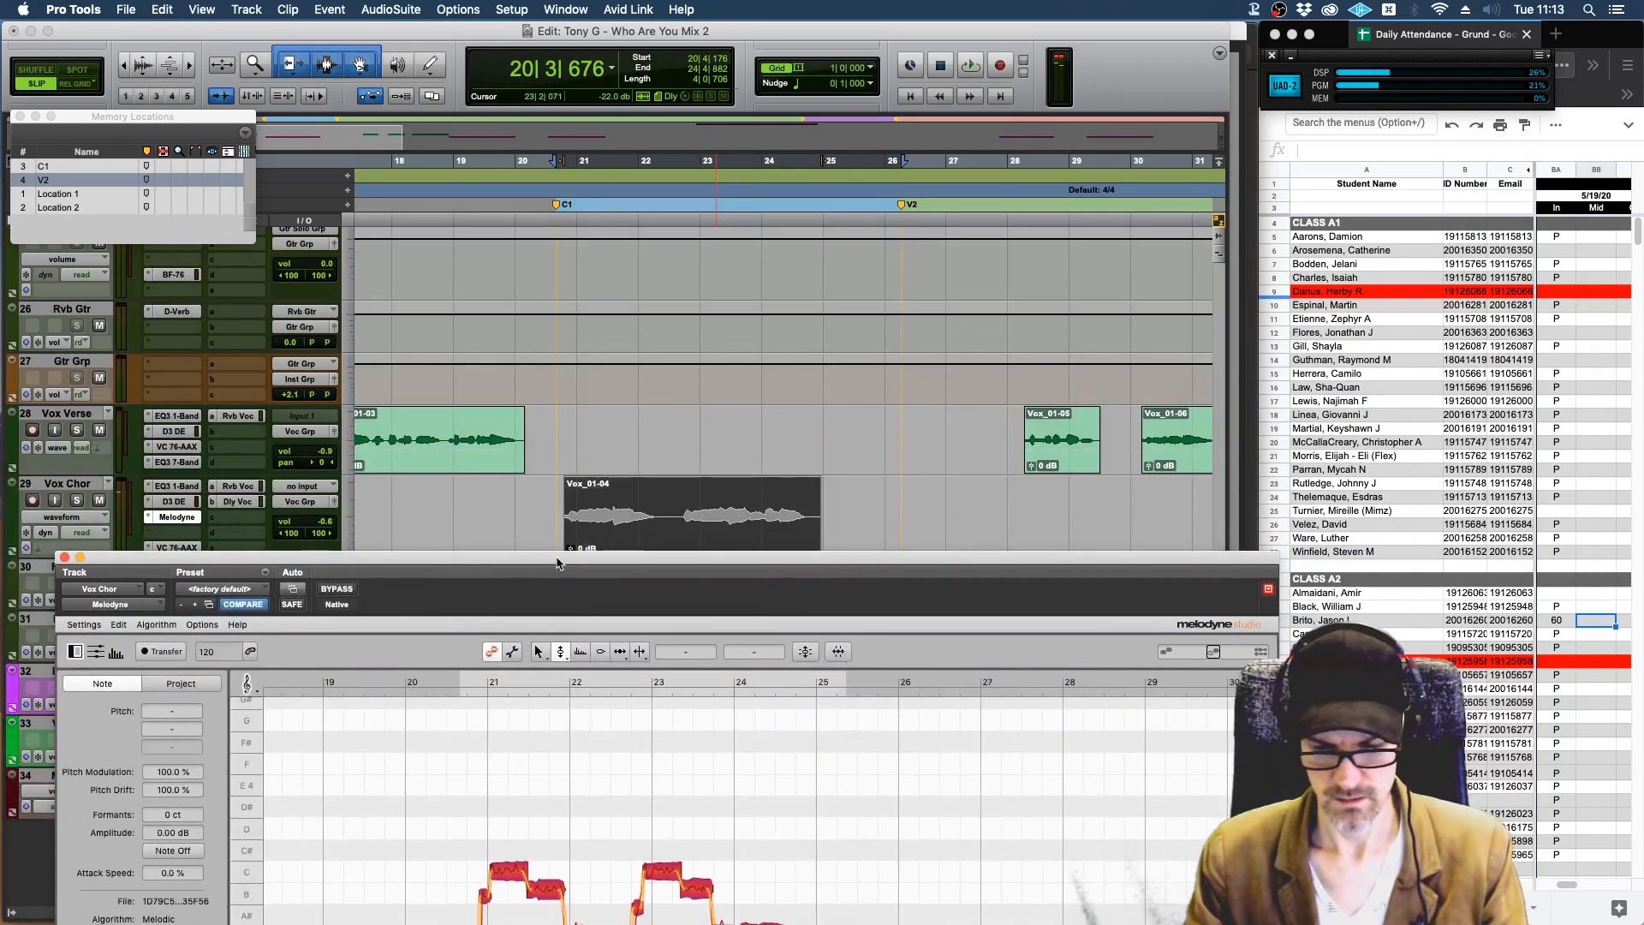
key("super+equal")
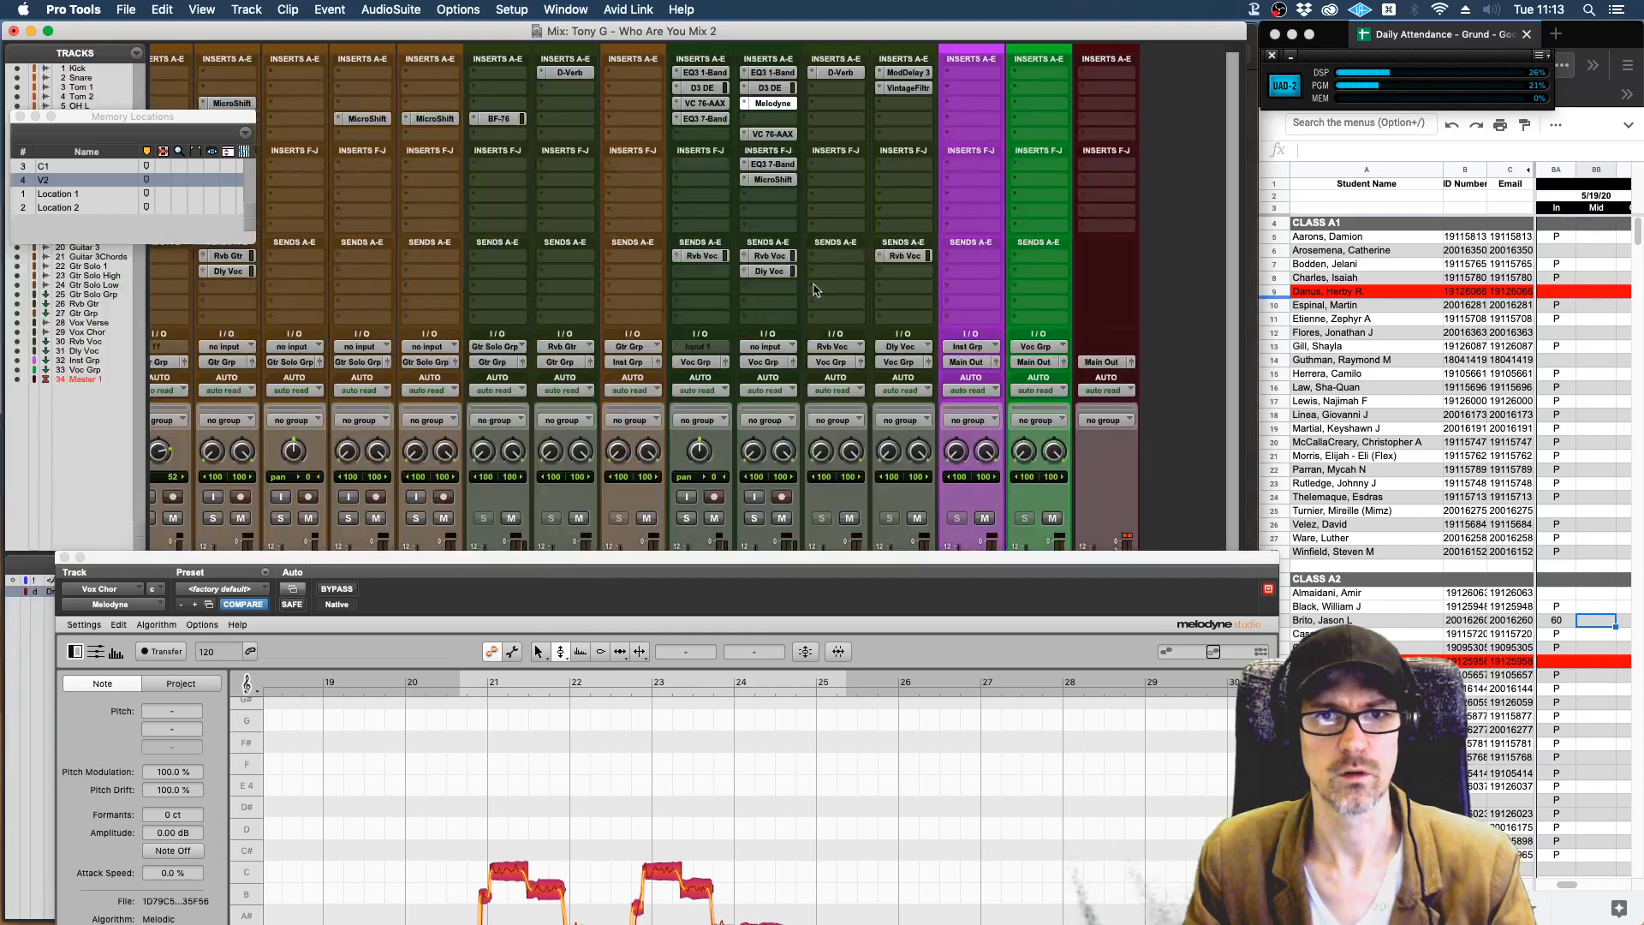
left_click(765, 273, "ctrl+super")
left_click(765, 257, "ctrl+super")
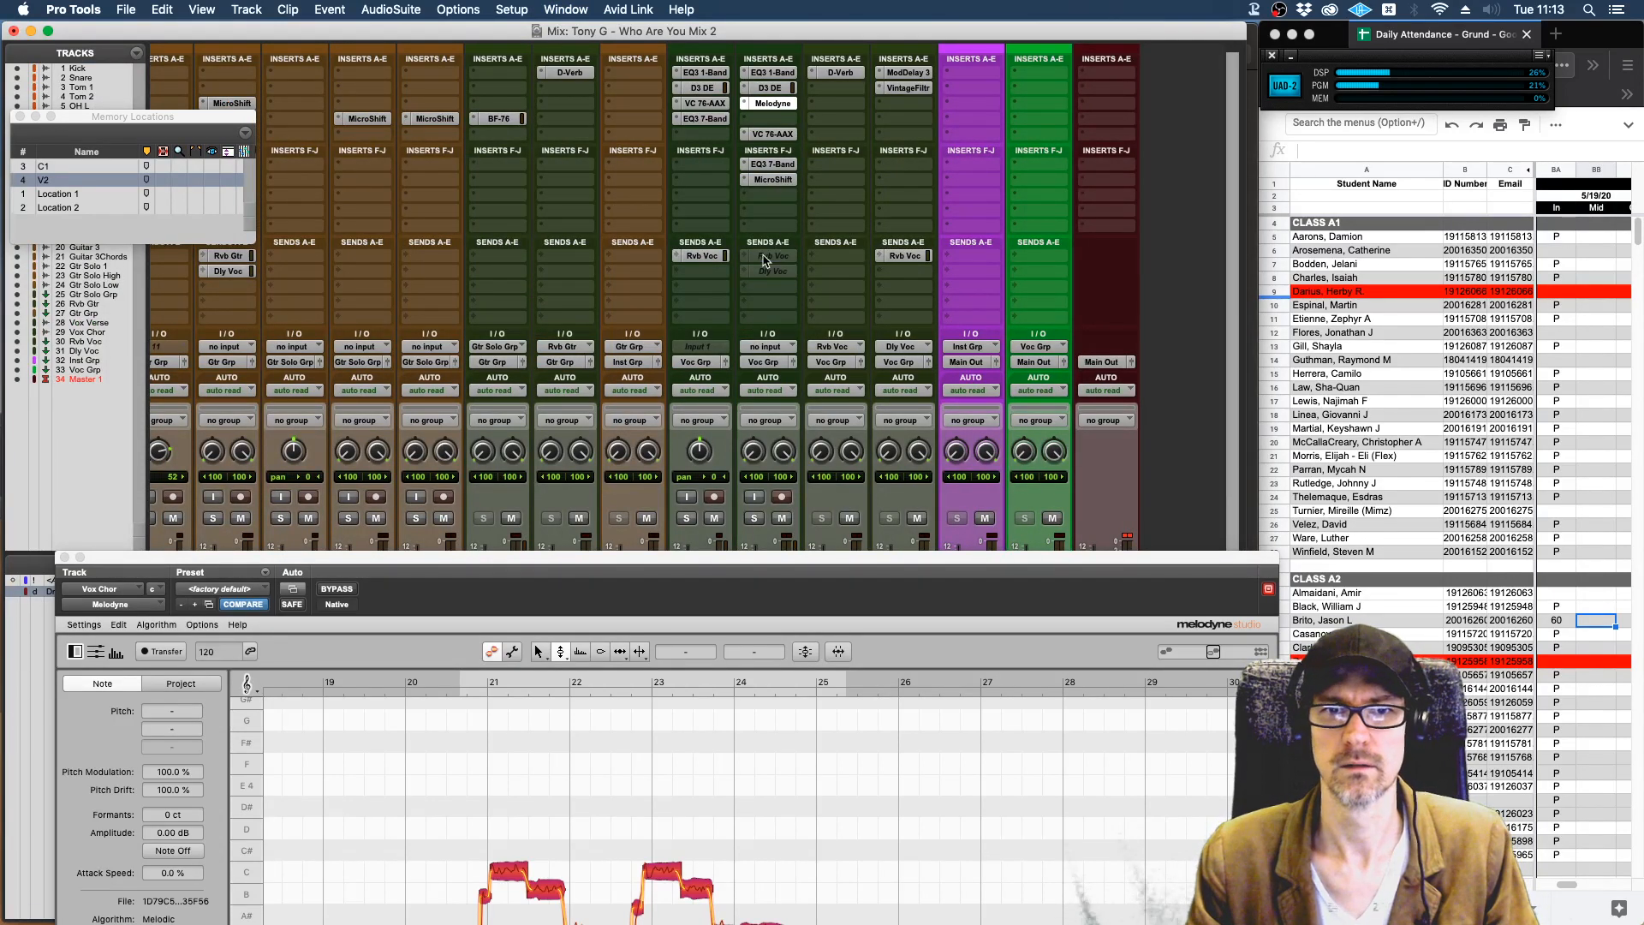
left_click_drag(815, 564, 939, 21)
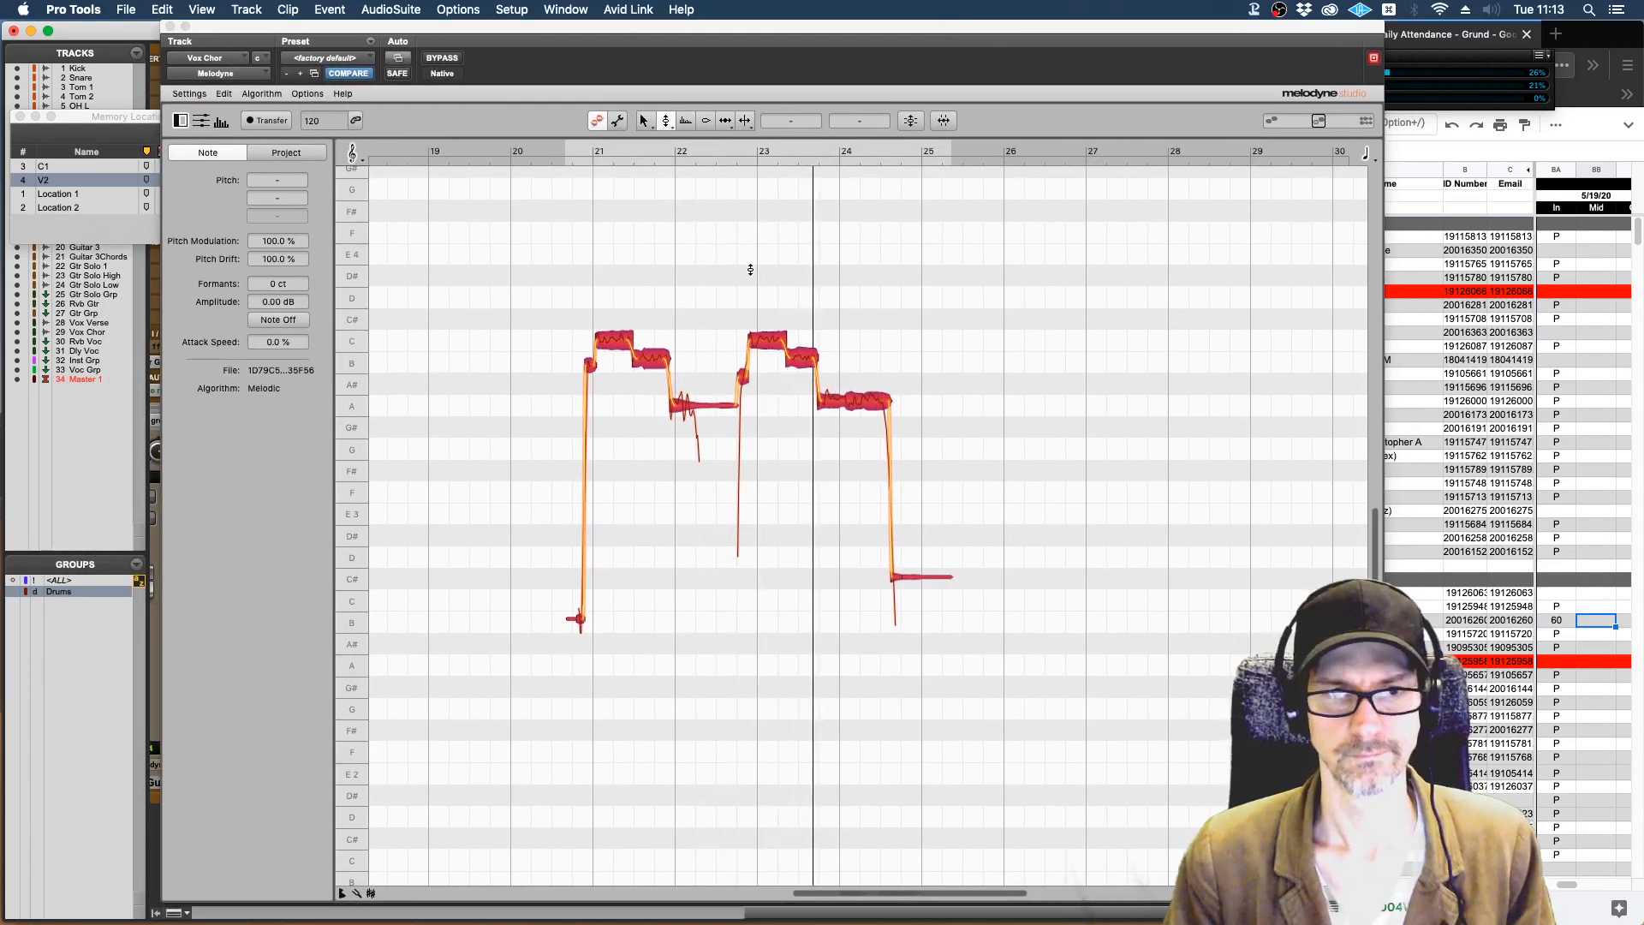
key("space")
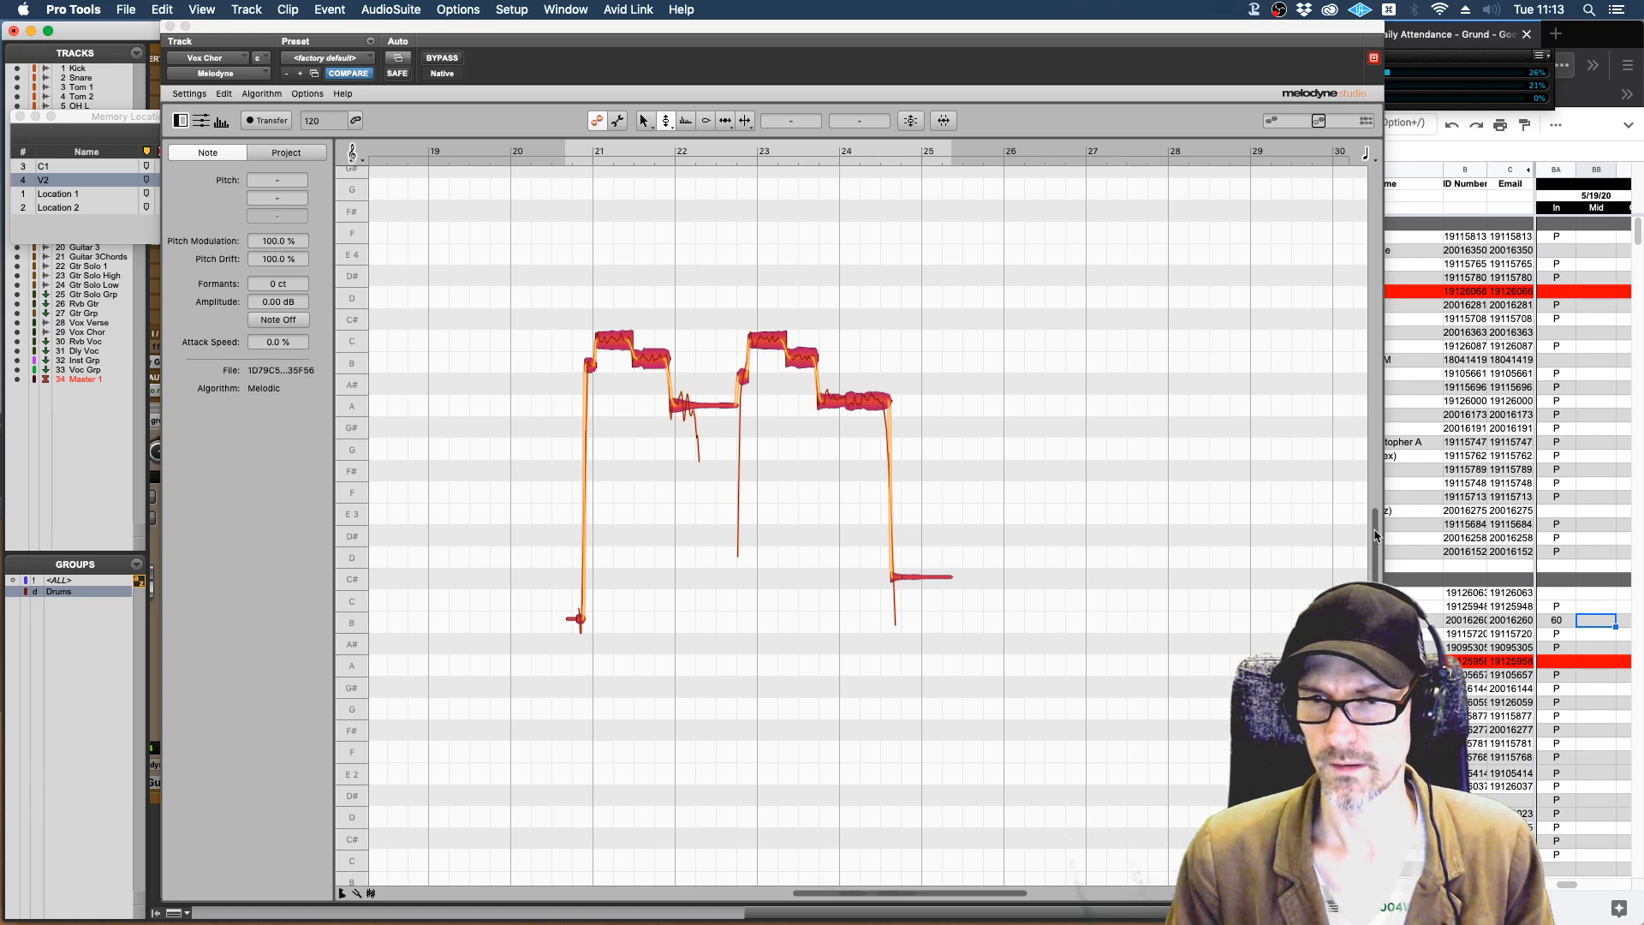
Enlarge the chorus vocal notes vertically and horizontally in Melodyne's note editor for a closer look.
left_click_drag(1374, 511, 1374, 577)
left_click_drag(1375, 651, 1375, 610)
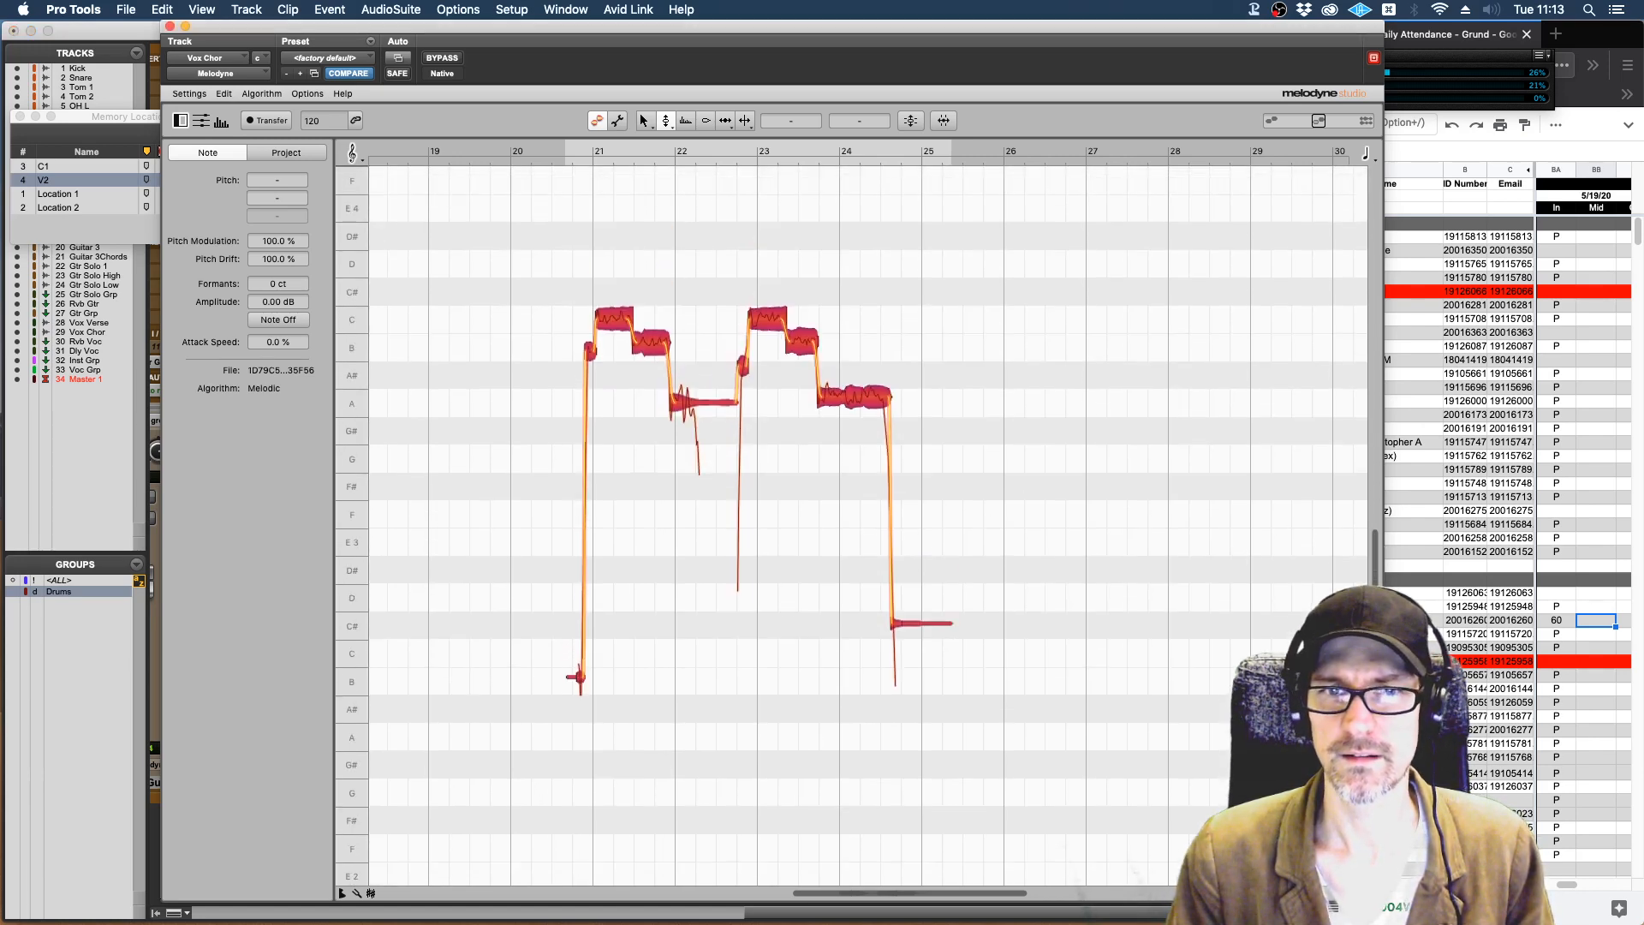
left_click_drag(1375, 530, 1375, 583)
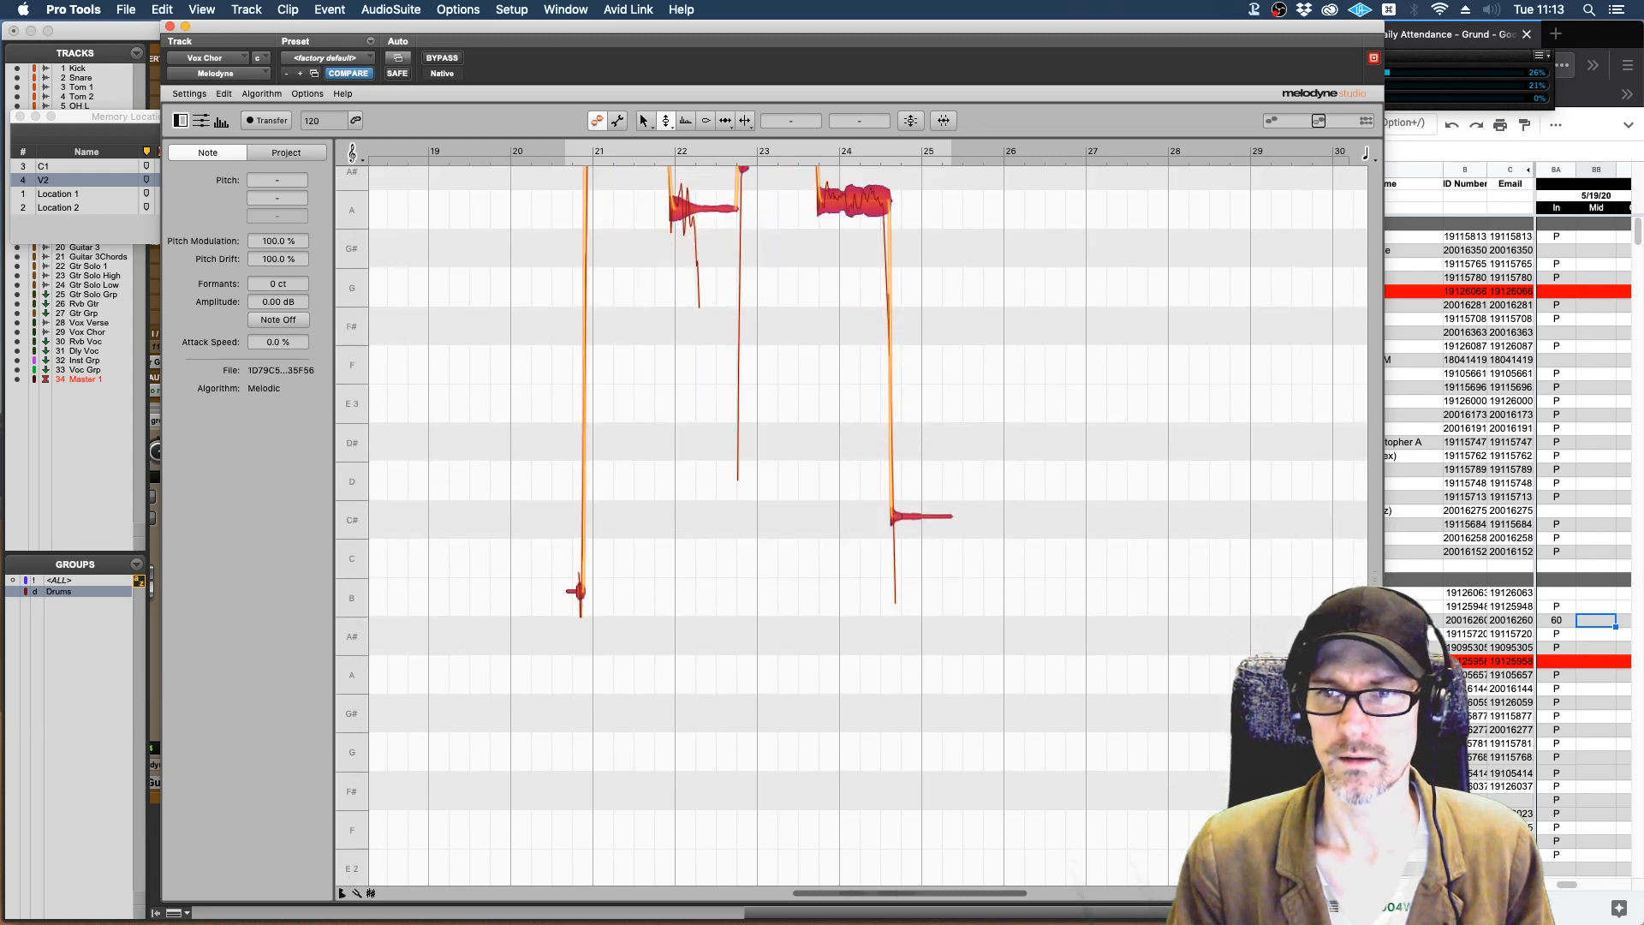
left_click_drag(1374, 638, 1375, 603)
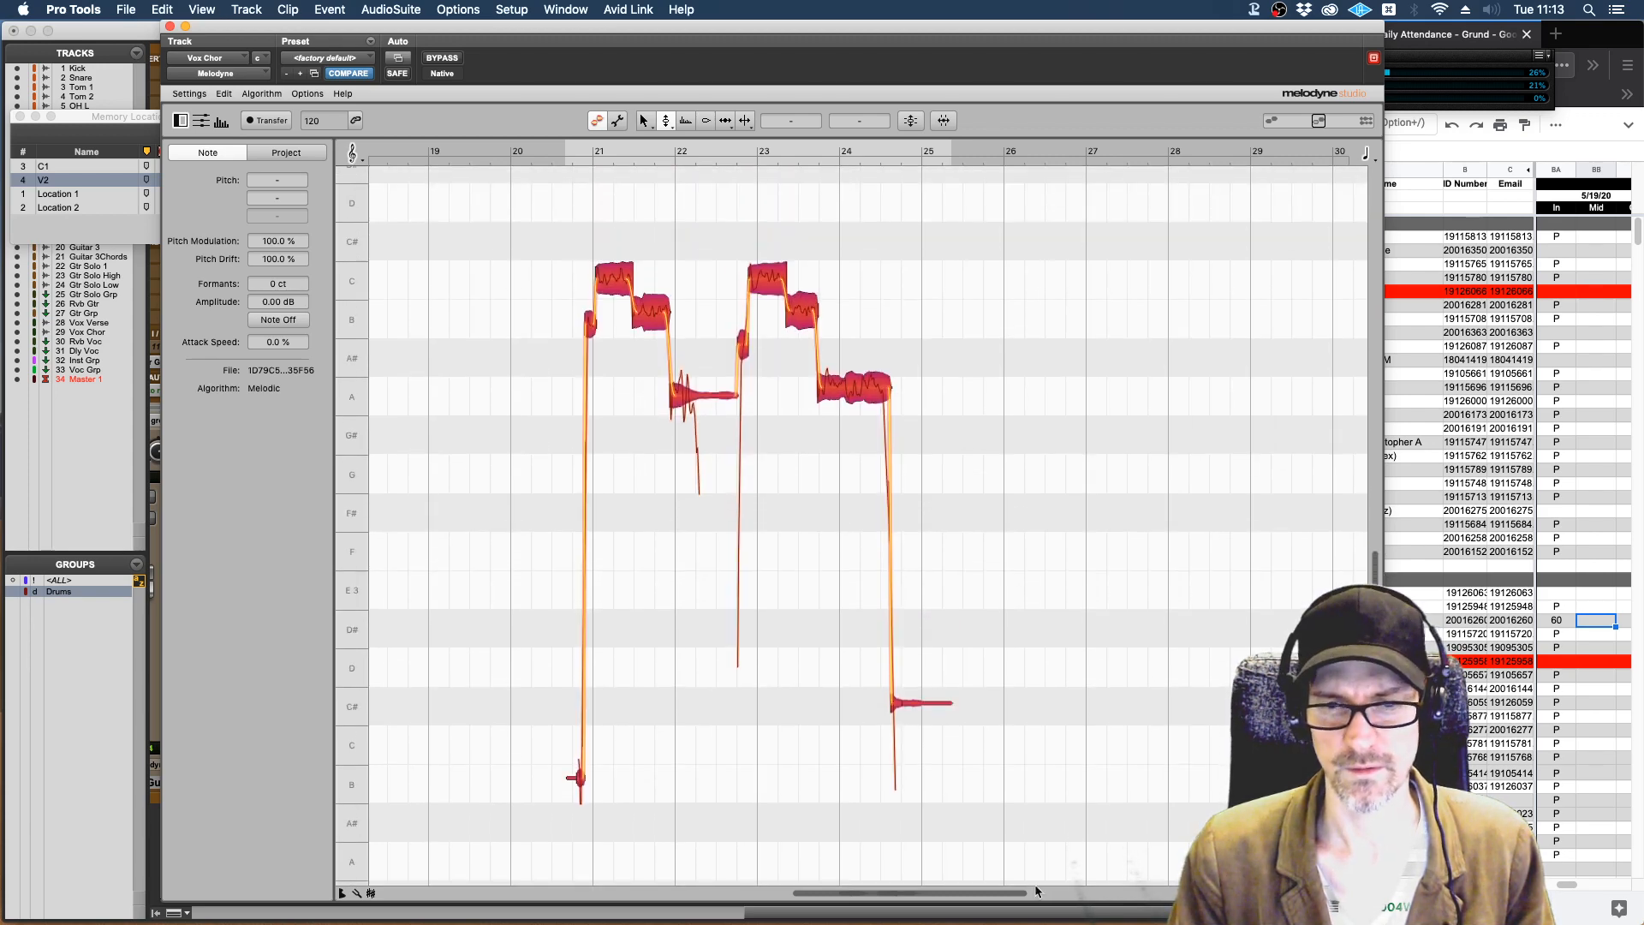
left_click_drag(1024, 891, 921, 900)
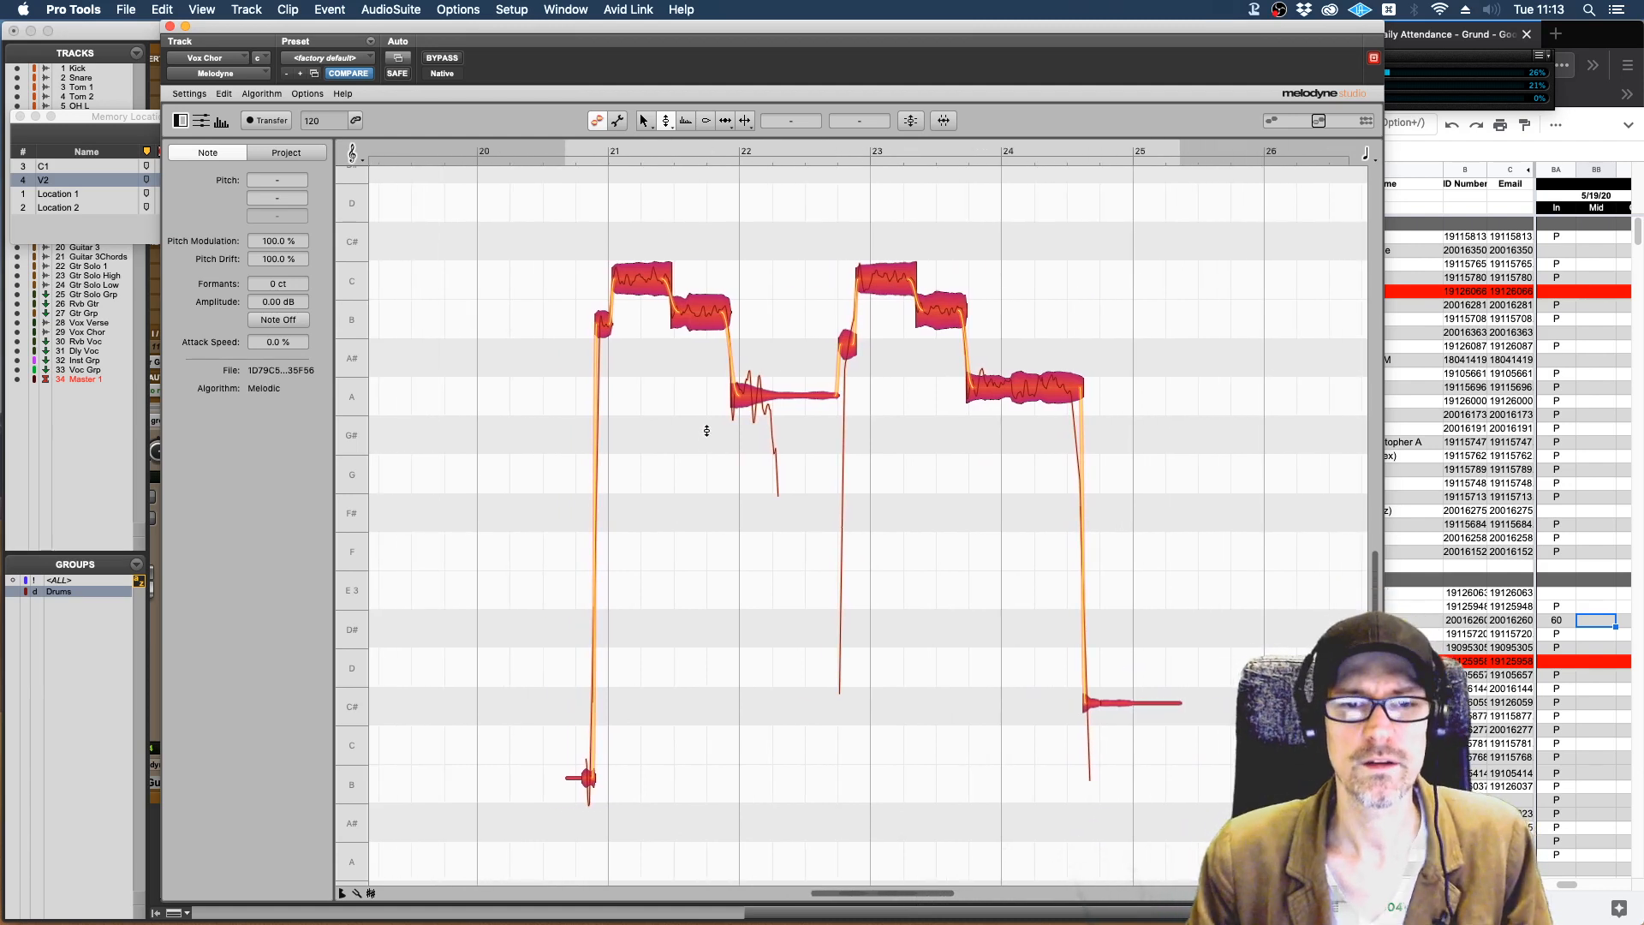
Switch to Melodyne's Main Tool and select only the B note in bar 21.
right_click(686, 394)
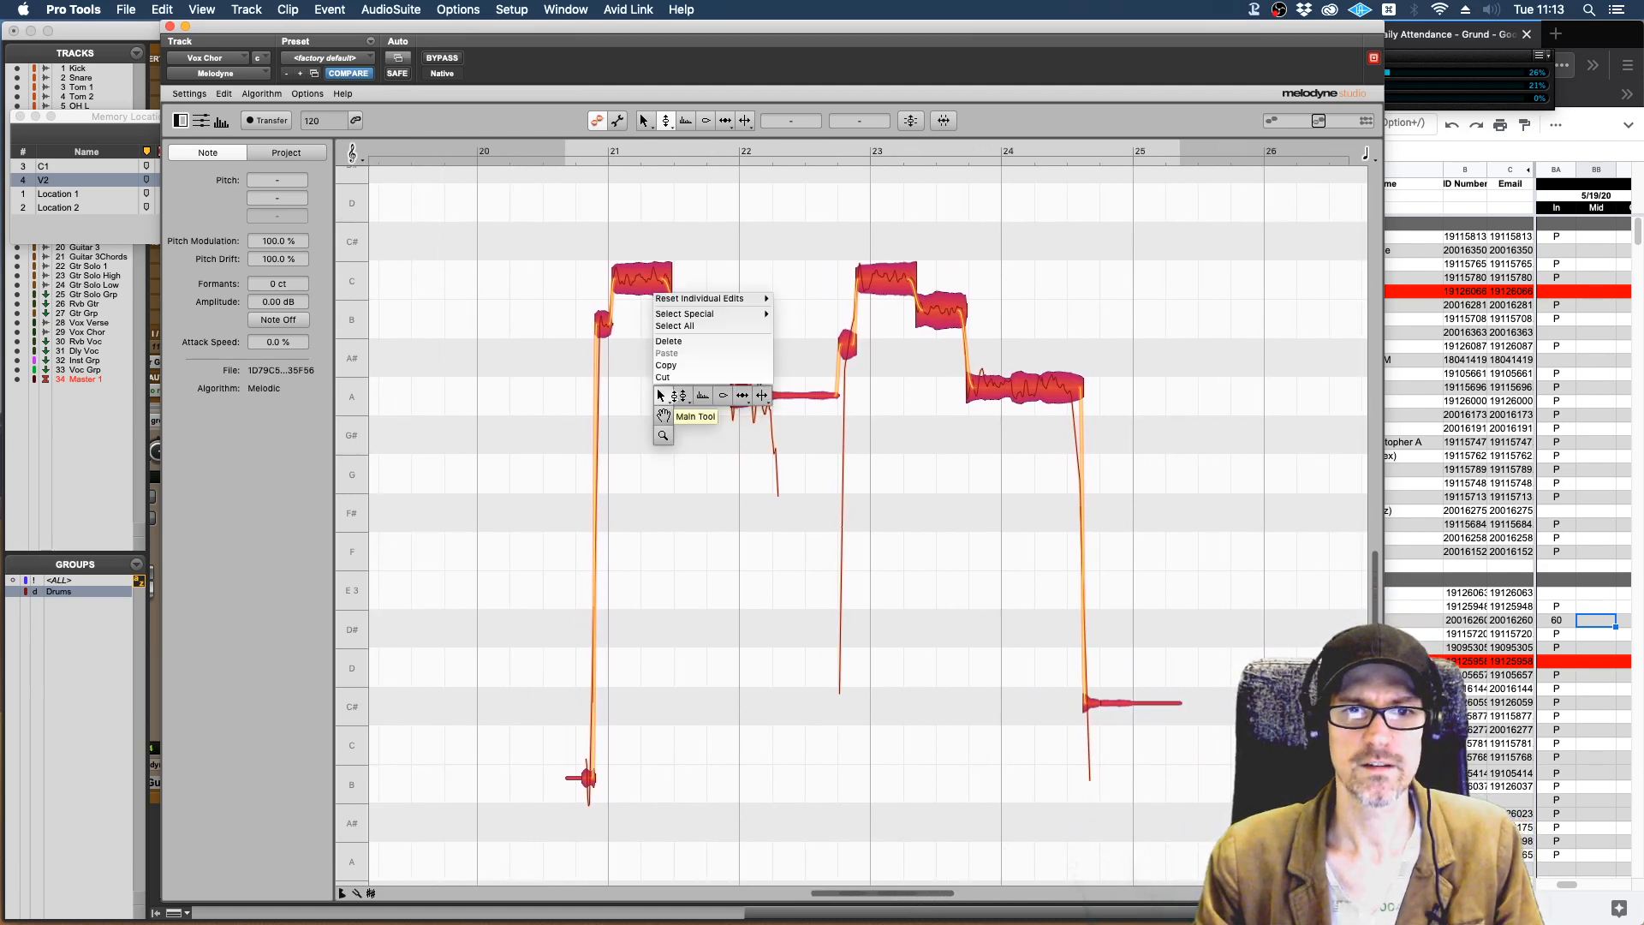
left_click(668, 392)
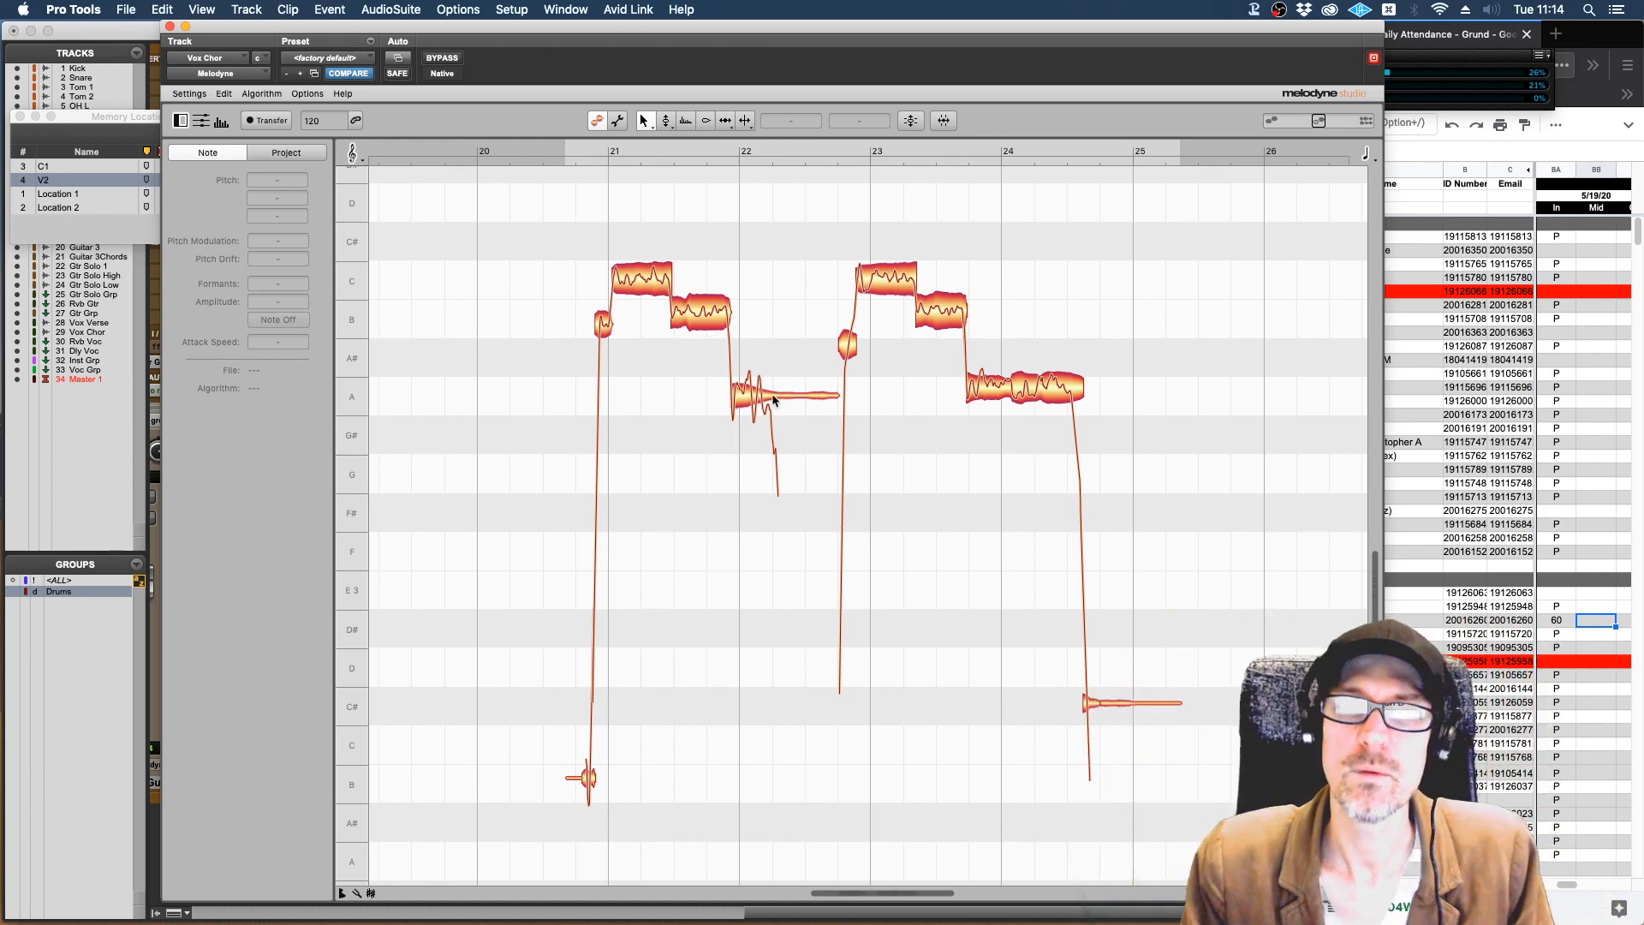
left_click(713, 319)
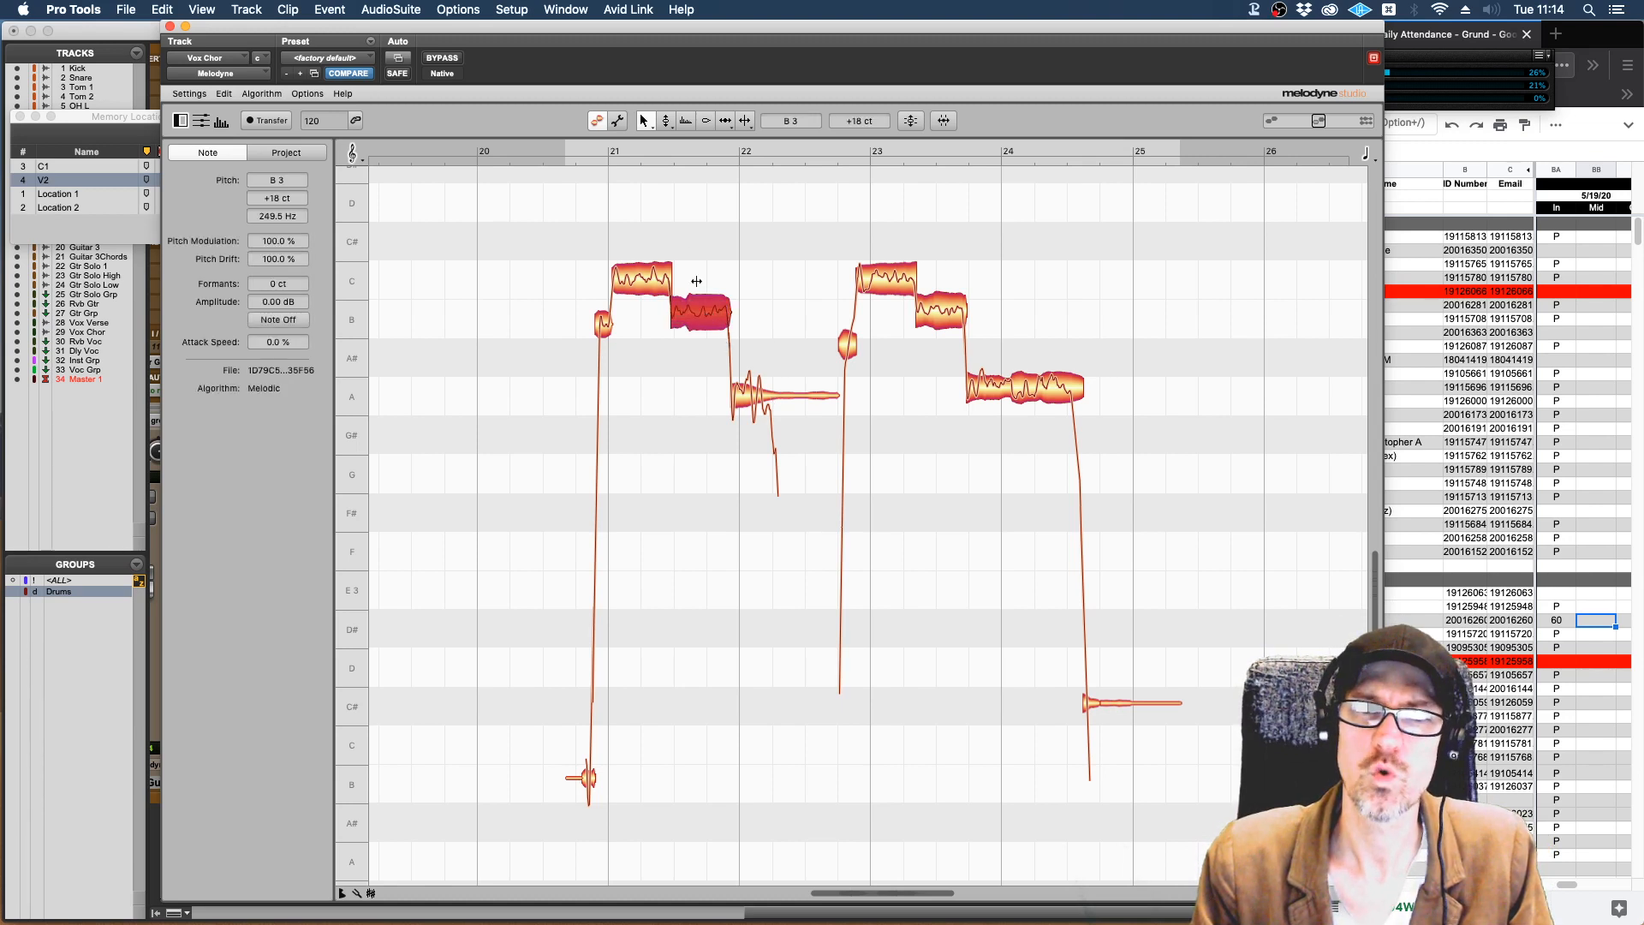
Switch to Melodyne's Pitch Tool and select the C note and the B note of bar 21 one after the other.
right_click(696, 200)
left_click(713, 199)
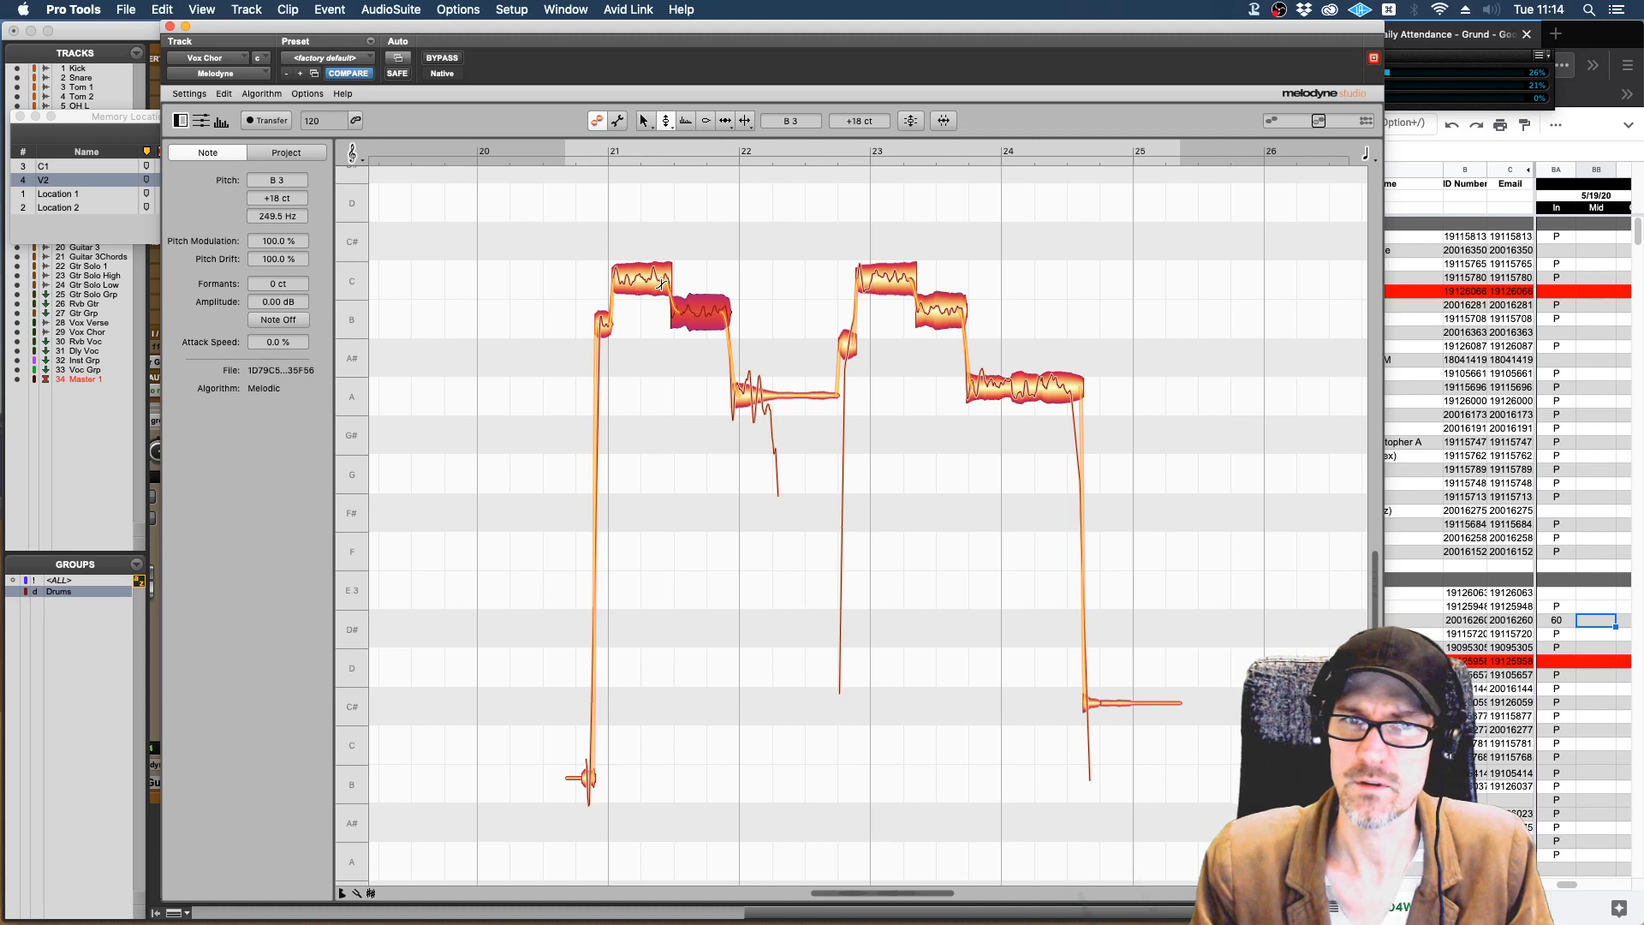
left_click(662, 284)
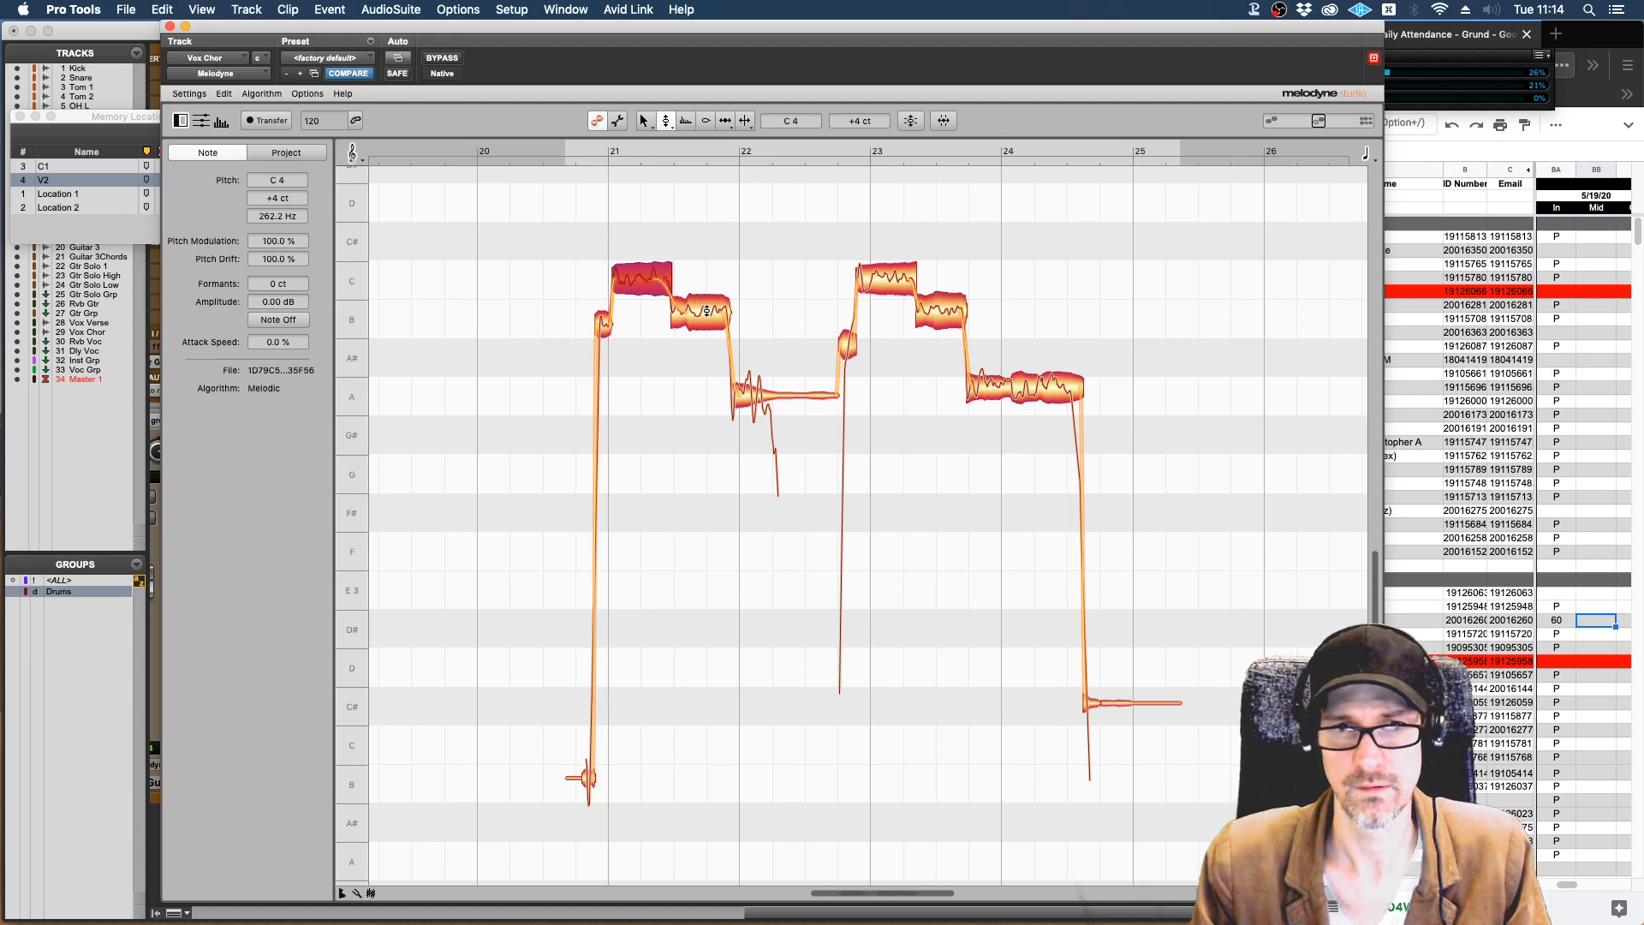
left_click(722, 314)
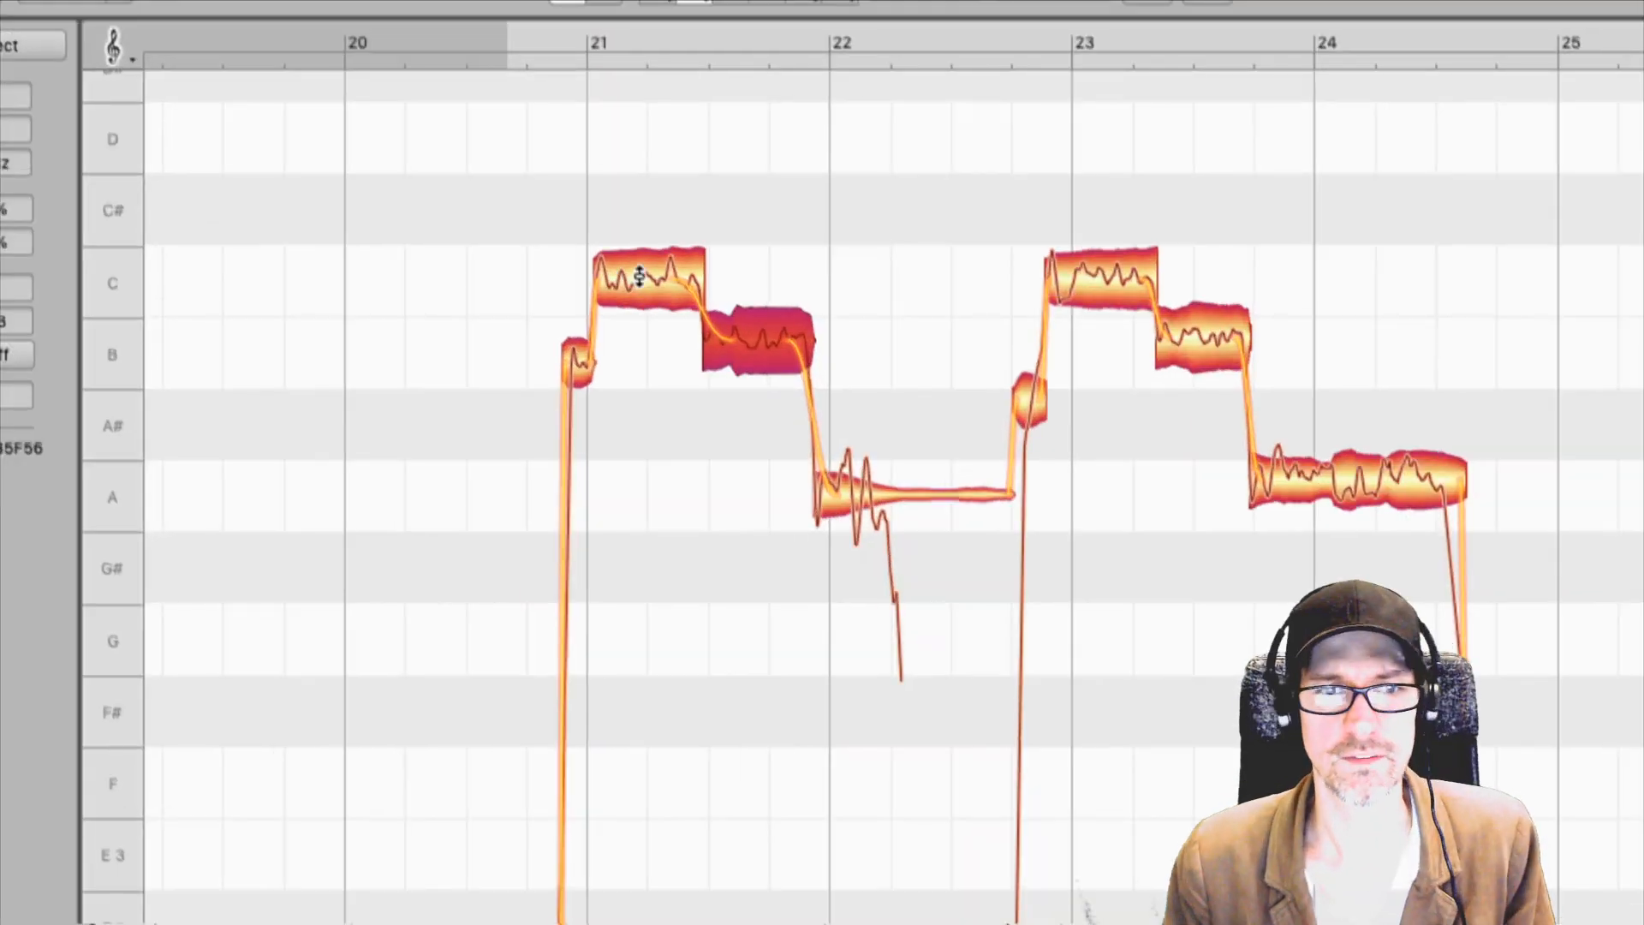
Raise the C note at the start of bar 21 to C# and play back the change.
left_click_drag(639, 274, 635, 216)
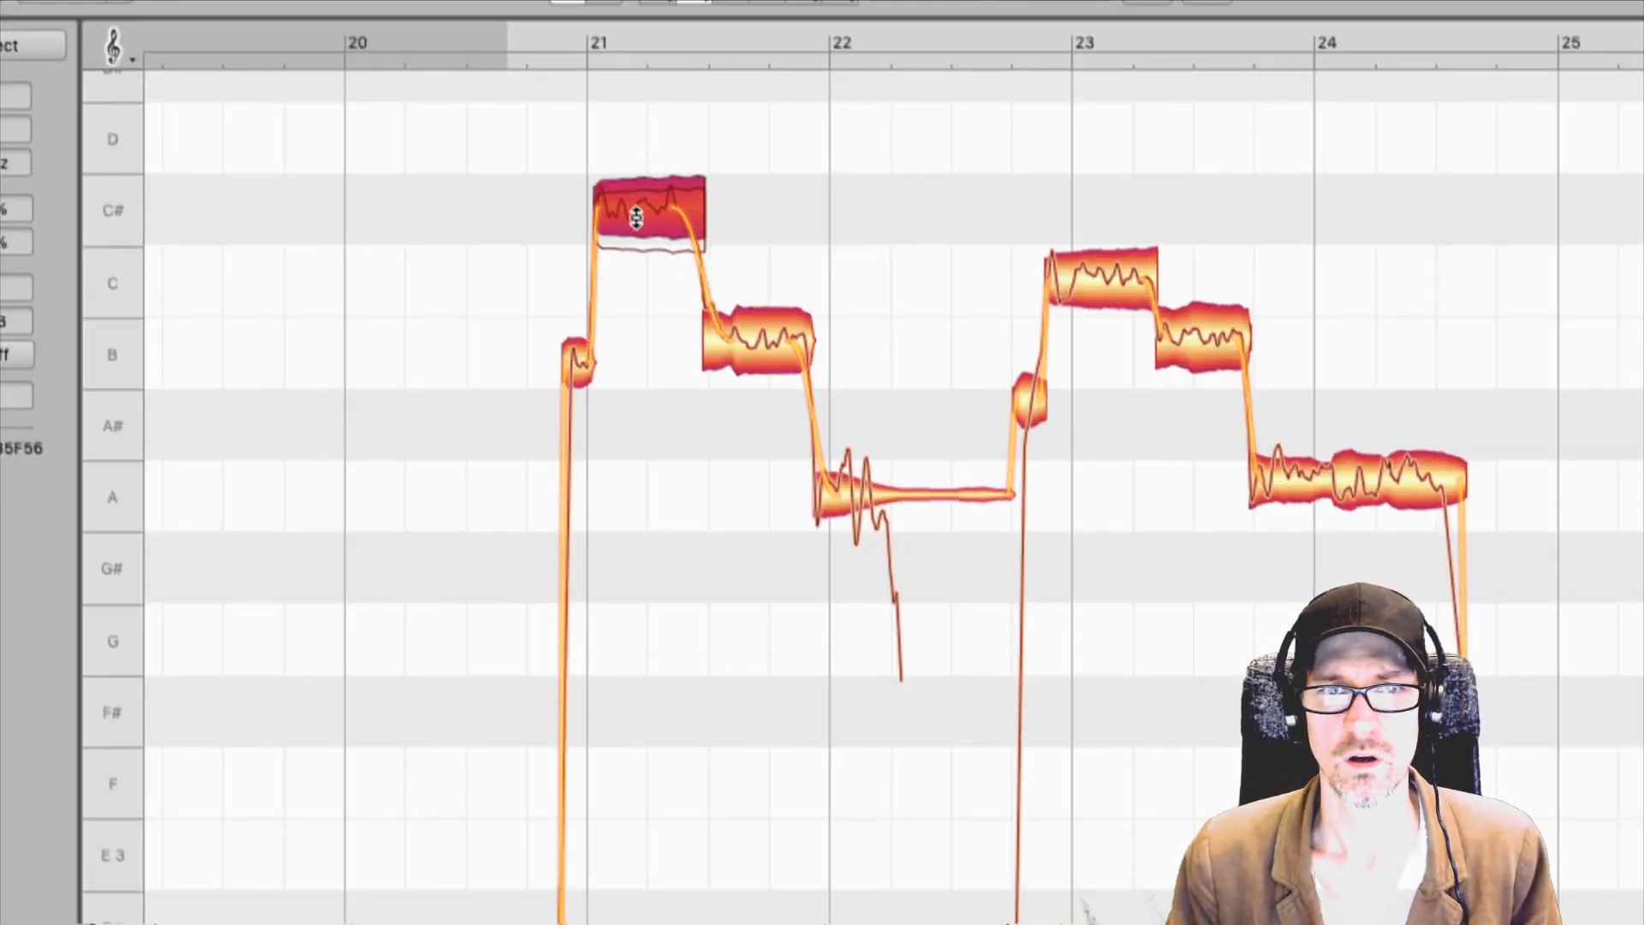
key("space")
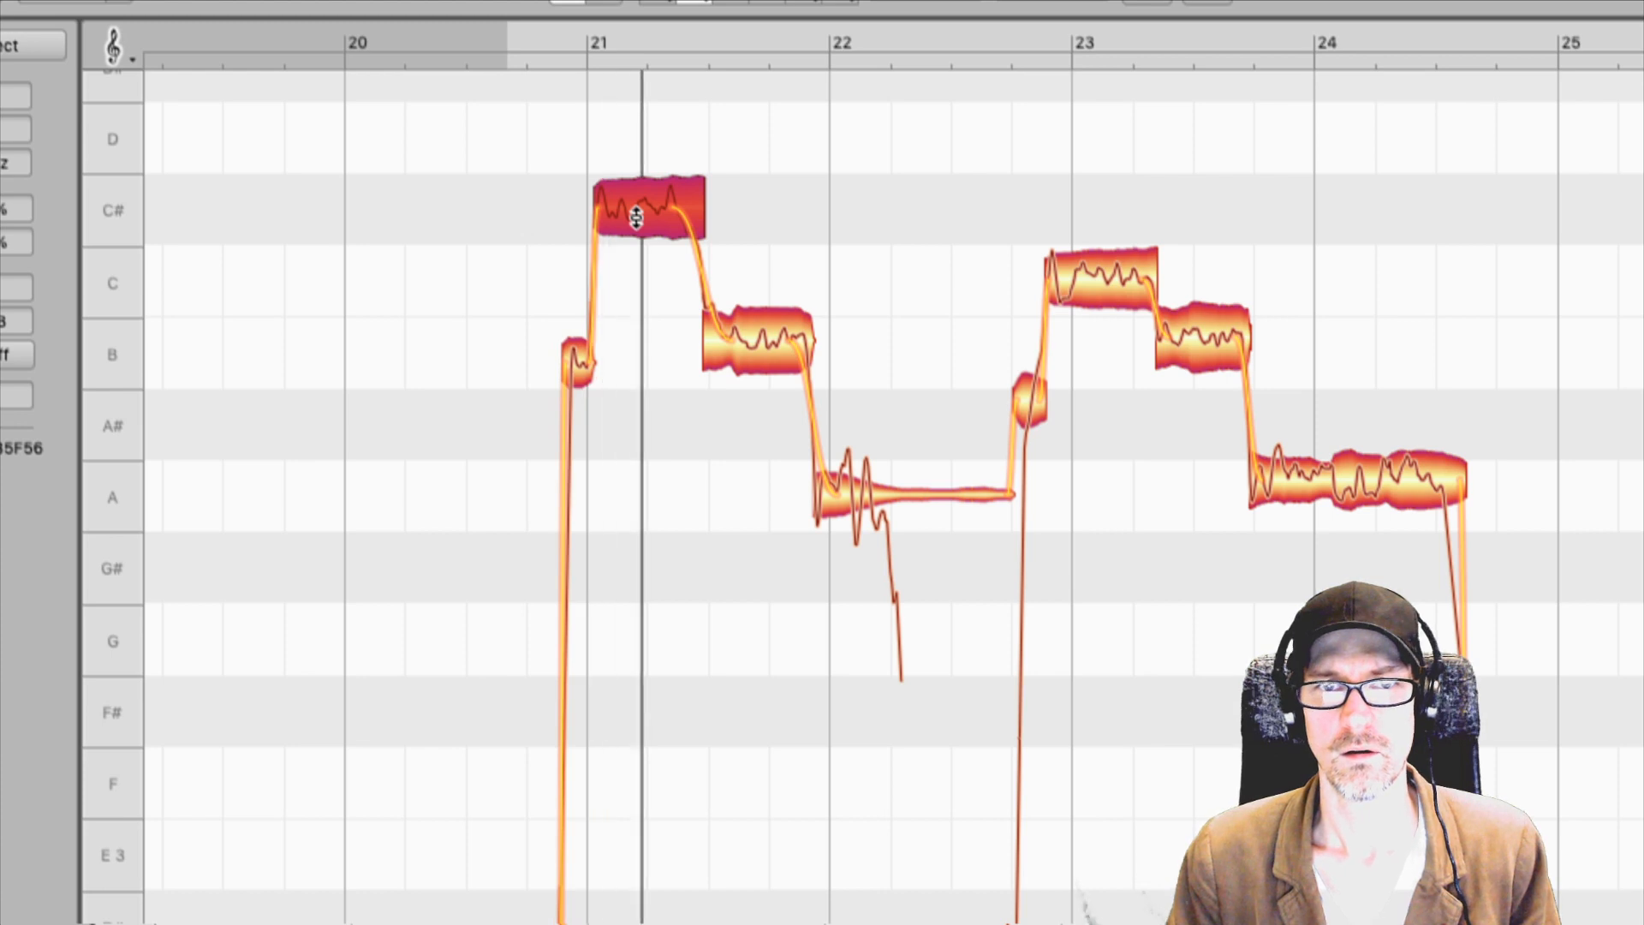
key("space")
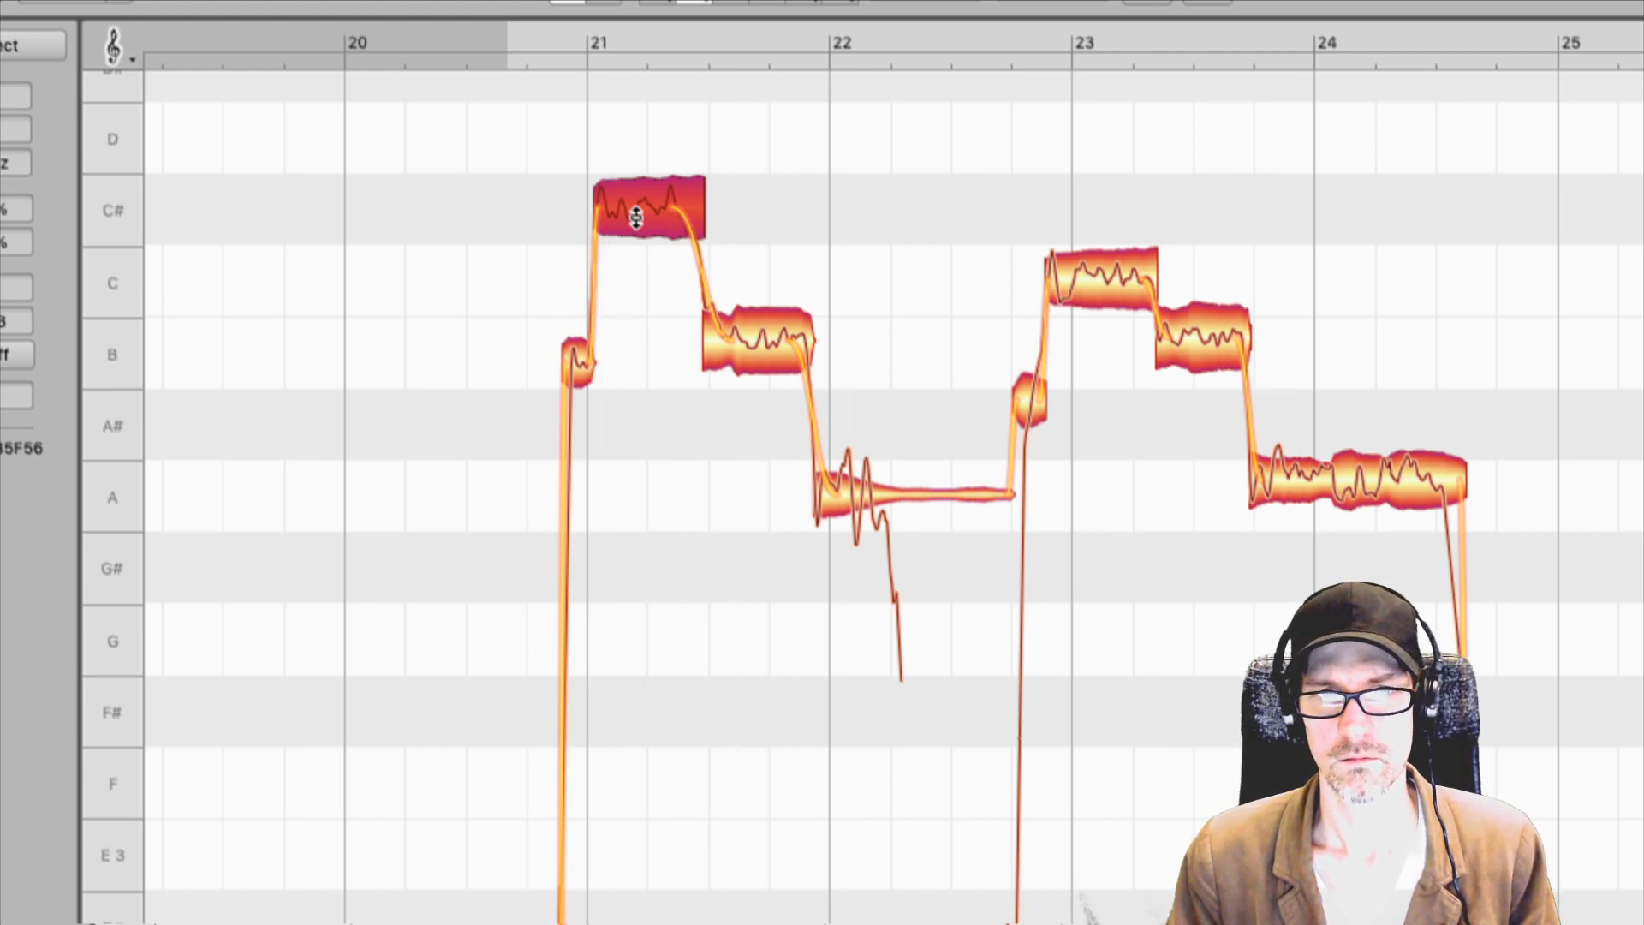
Return the raised note in bar 21 to C and play back the phrase.
left_click_drag(636, 217, 636, 274)
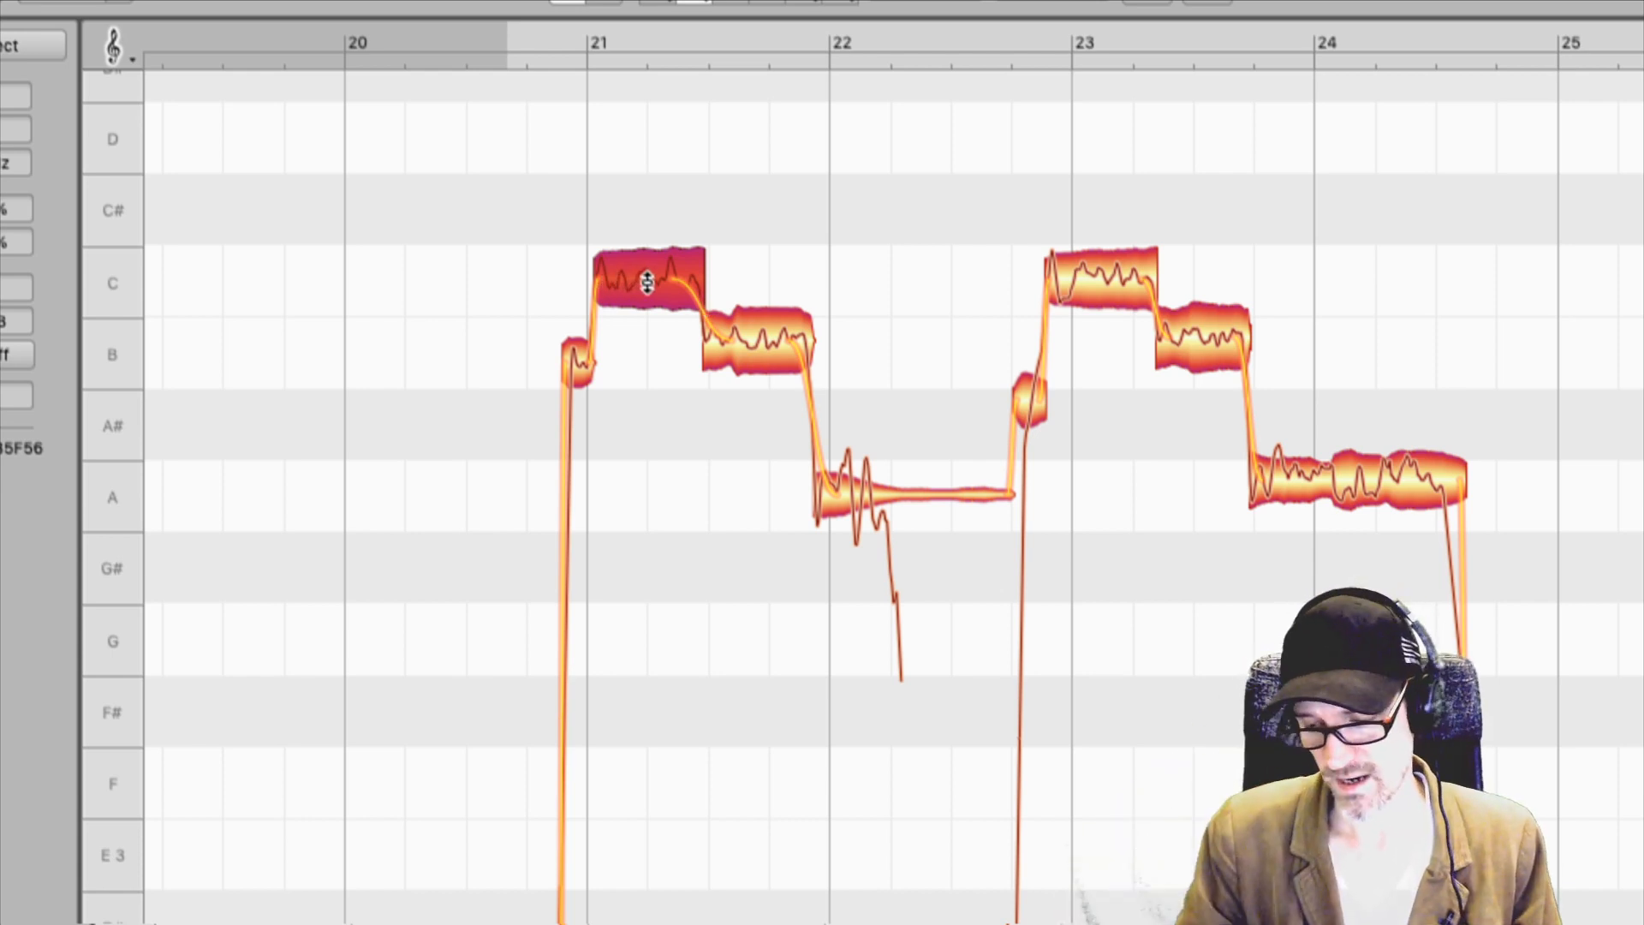
mouse_move(647, 282)
left_mouse_down()
mouse_move(653, 218)
mouse_move(650, 336)
mouse_move(653, 283)
left_mouse_up()
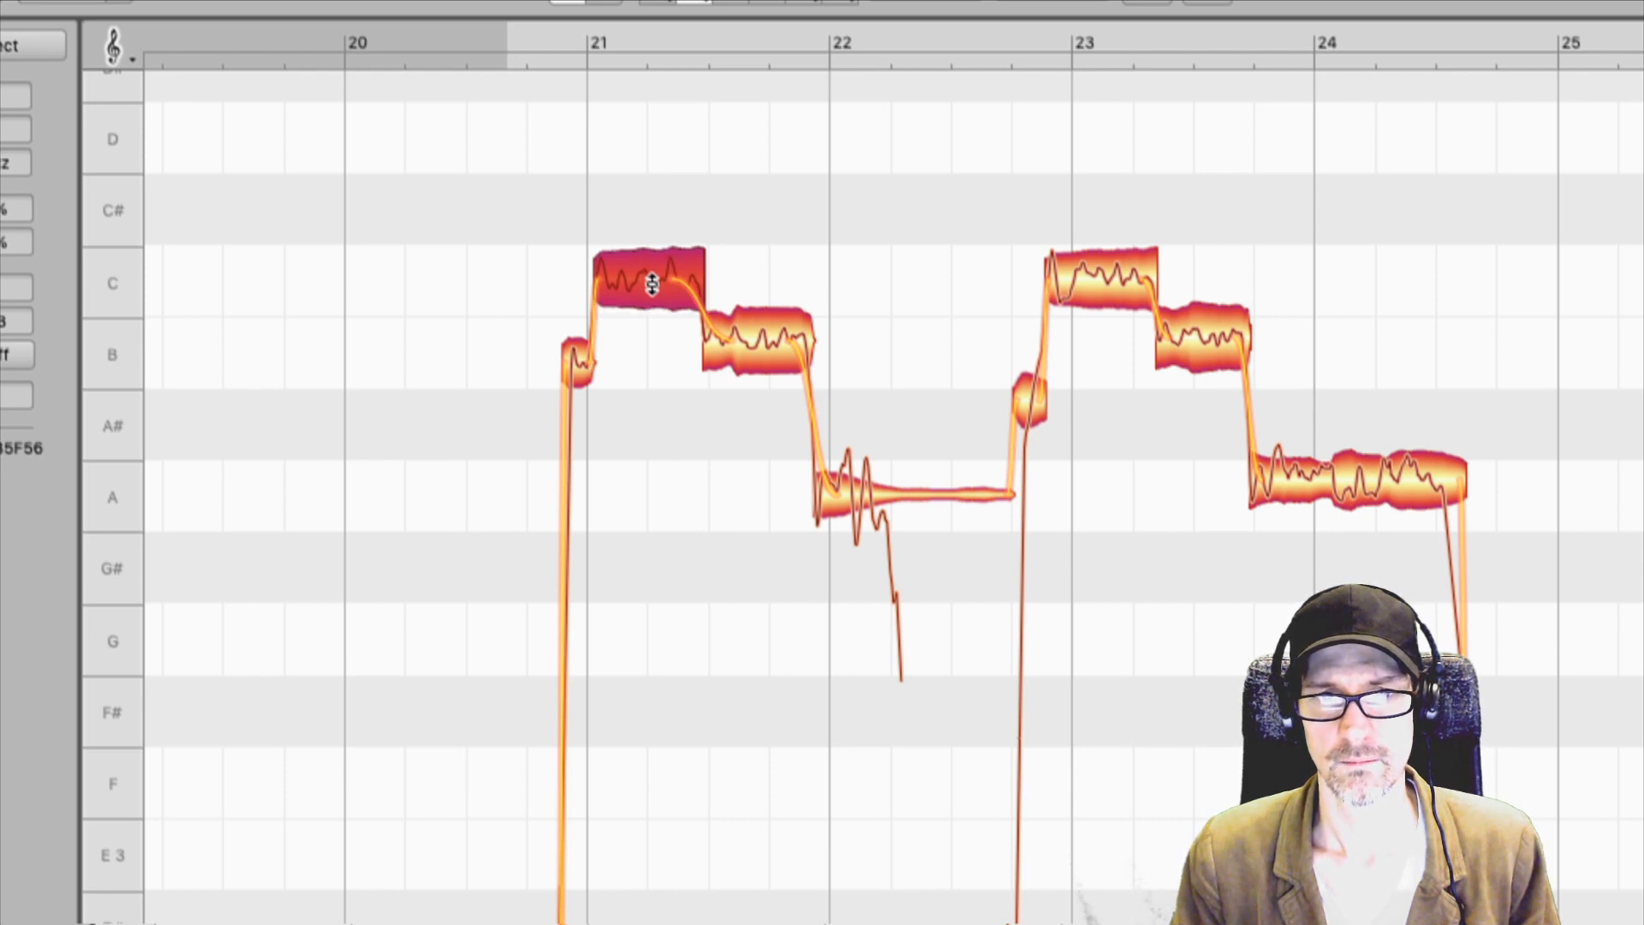
key("space")
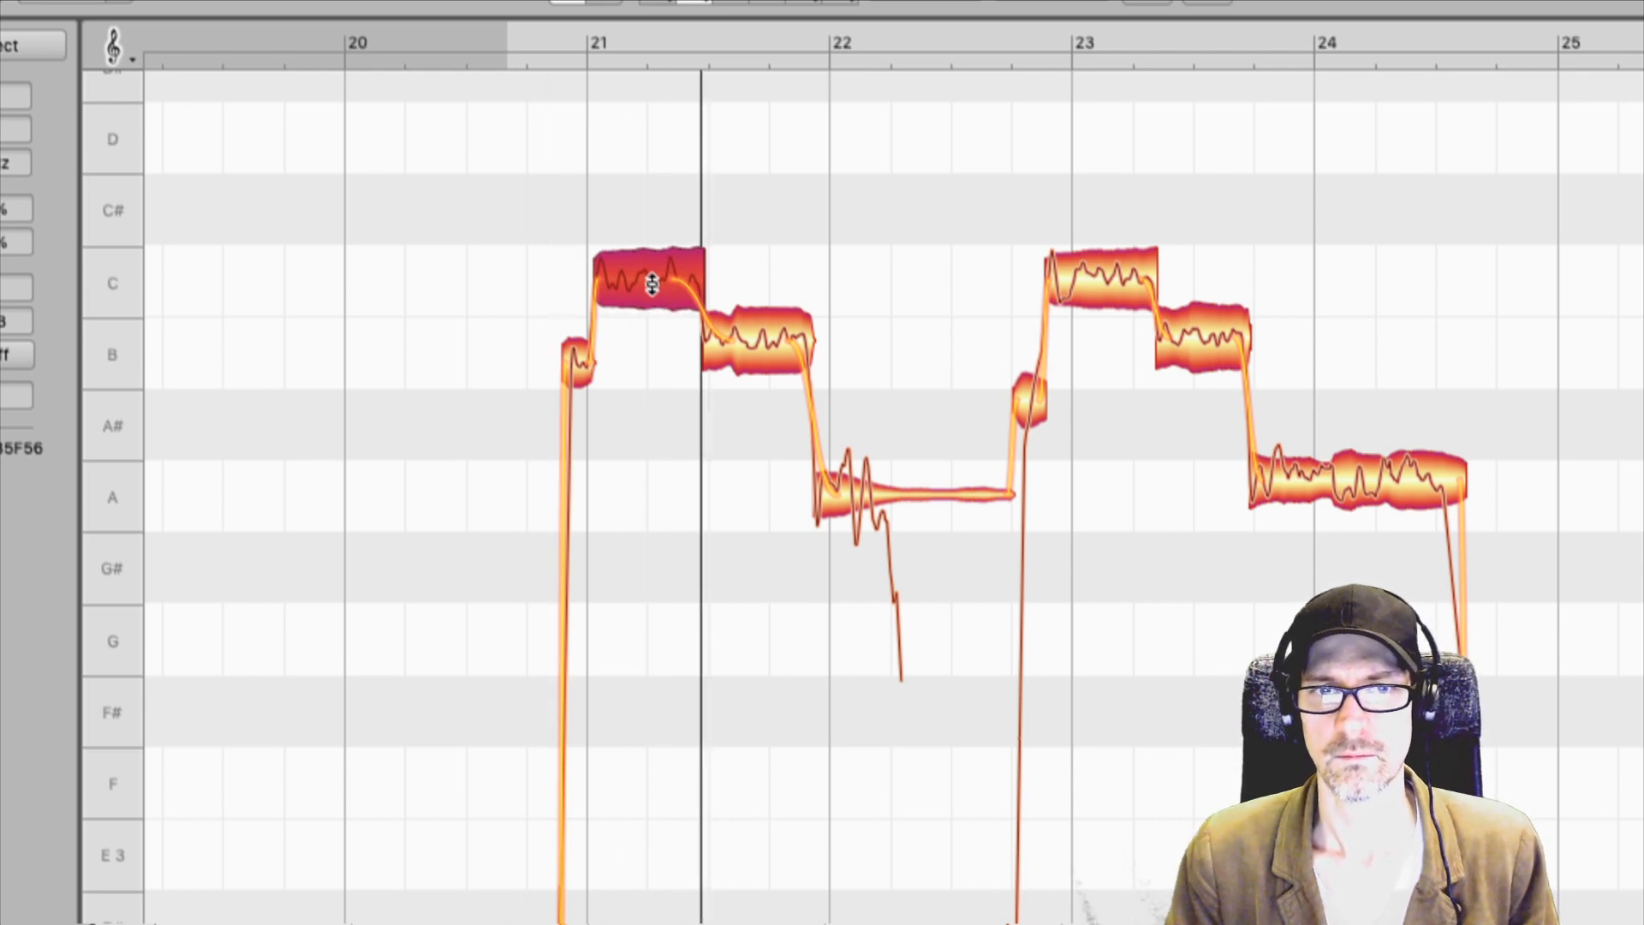
key("space")
Make the pitch transitions out of the bar 21 B and C notes more gradual and play them back.
left_click(793, 340)
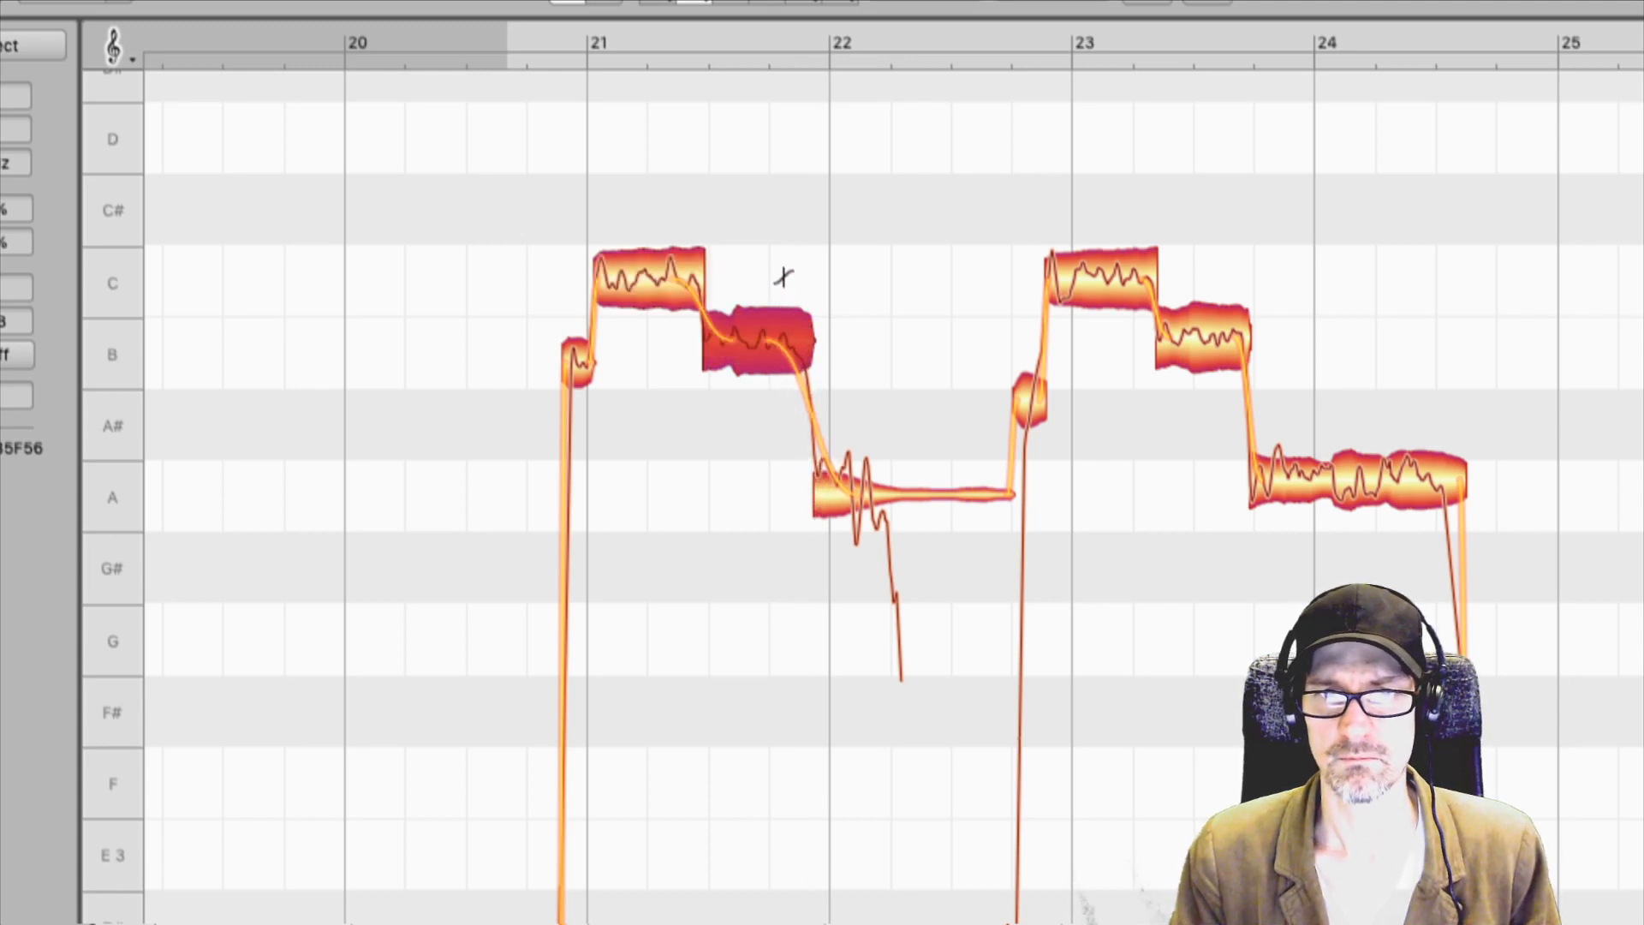
left_click(688, 282)
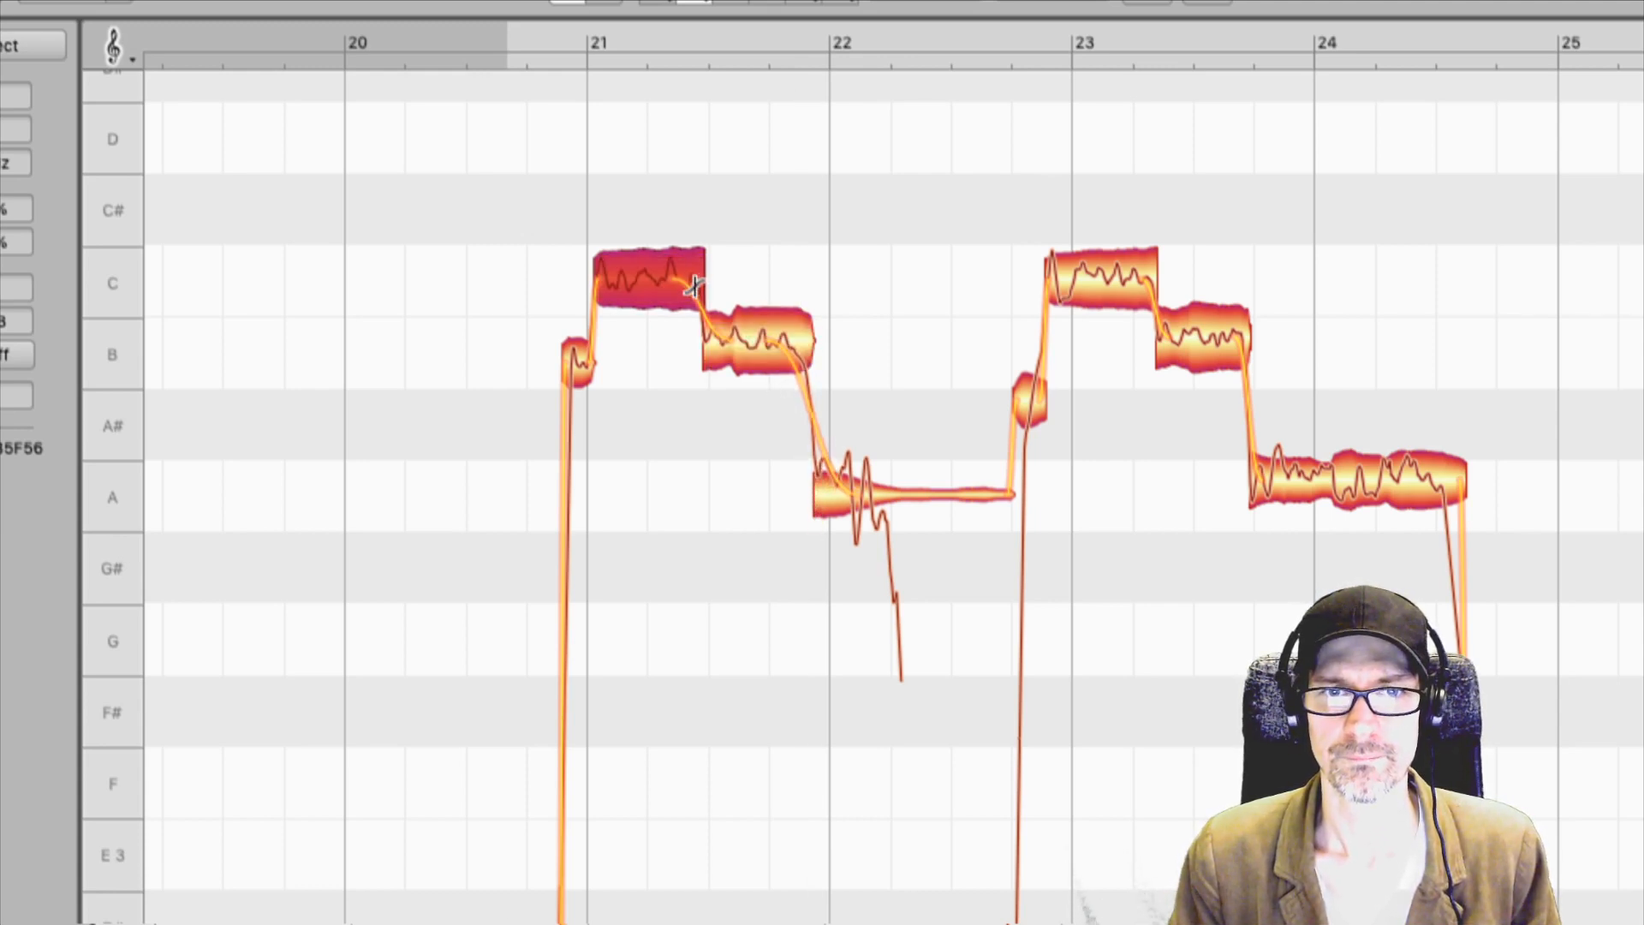
key("space")
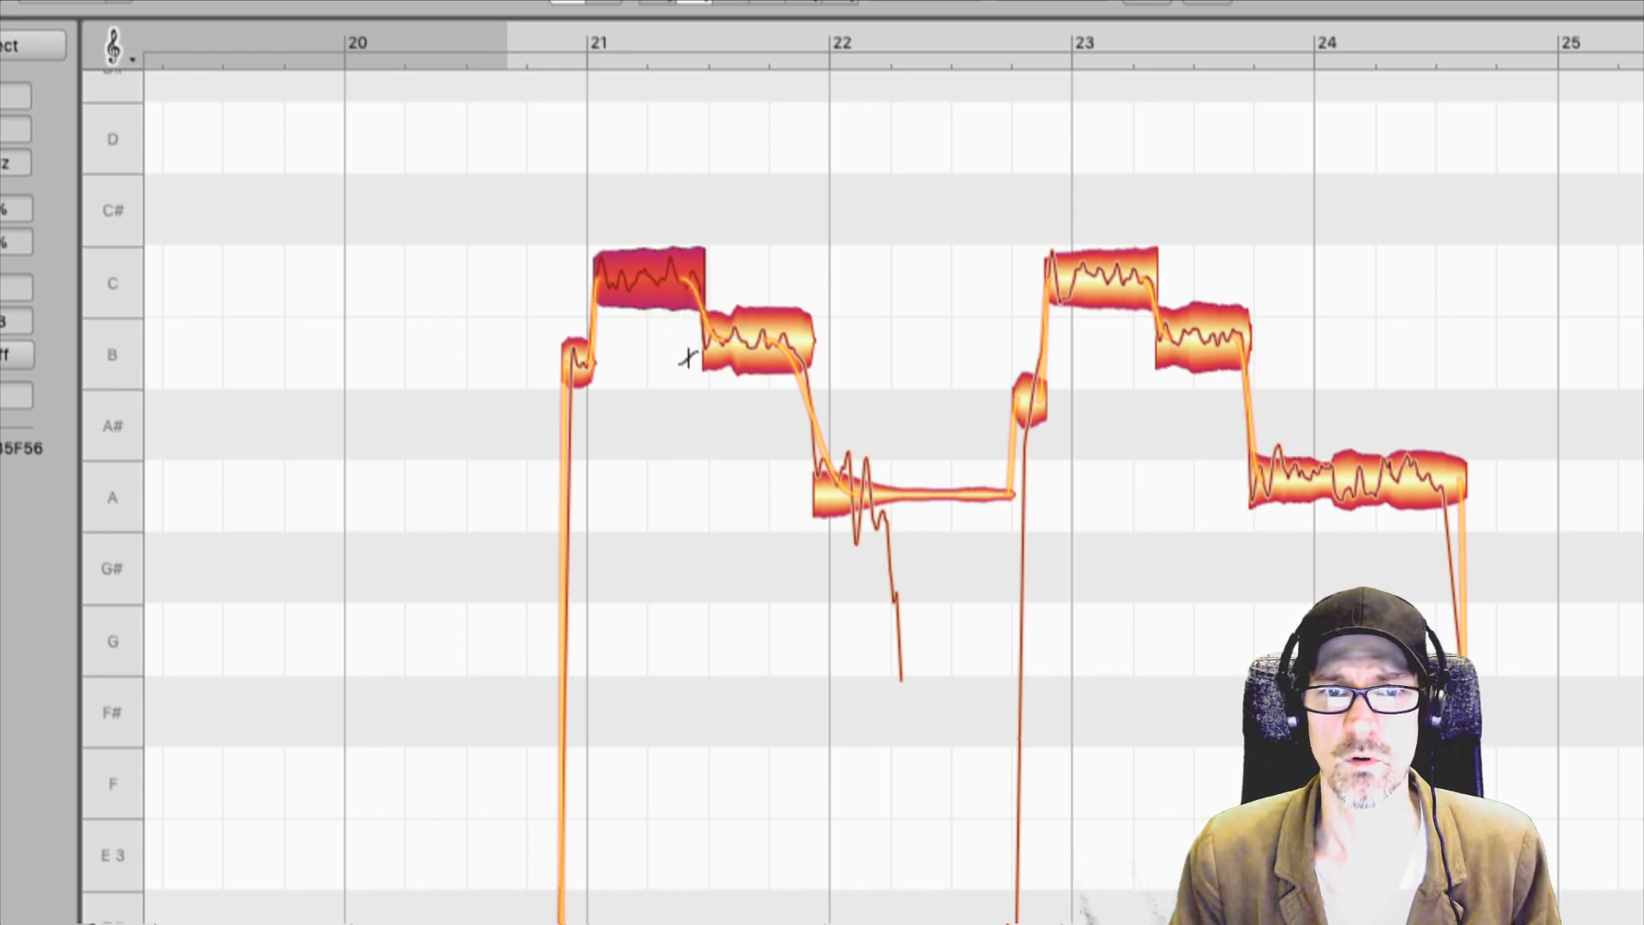
Try abrupt pitch transitions around the bar 21 B note in playback, and reshape the C-to-B and B-to-A transitions as gradual curves.
left_click(783, 343)
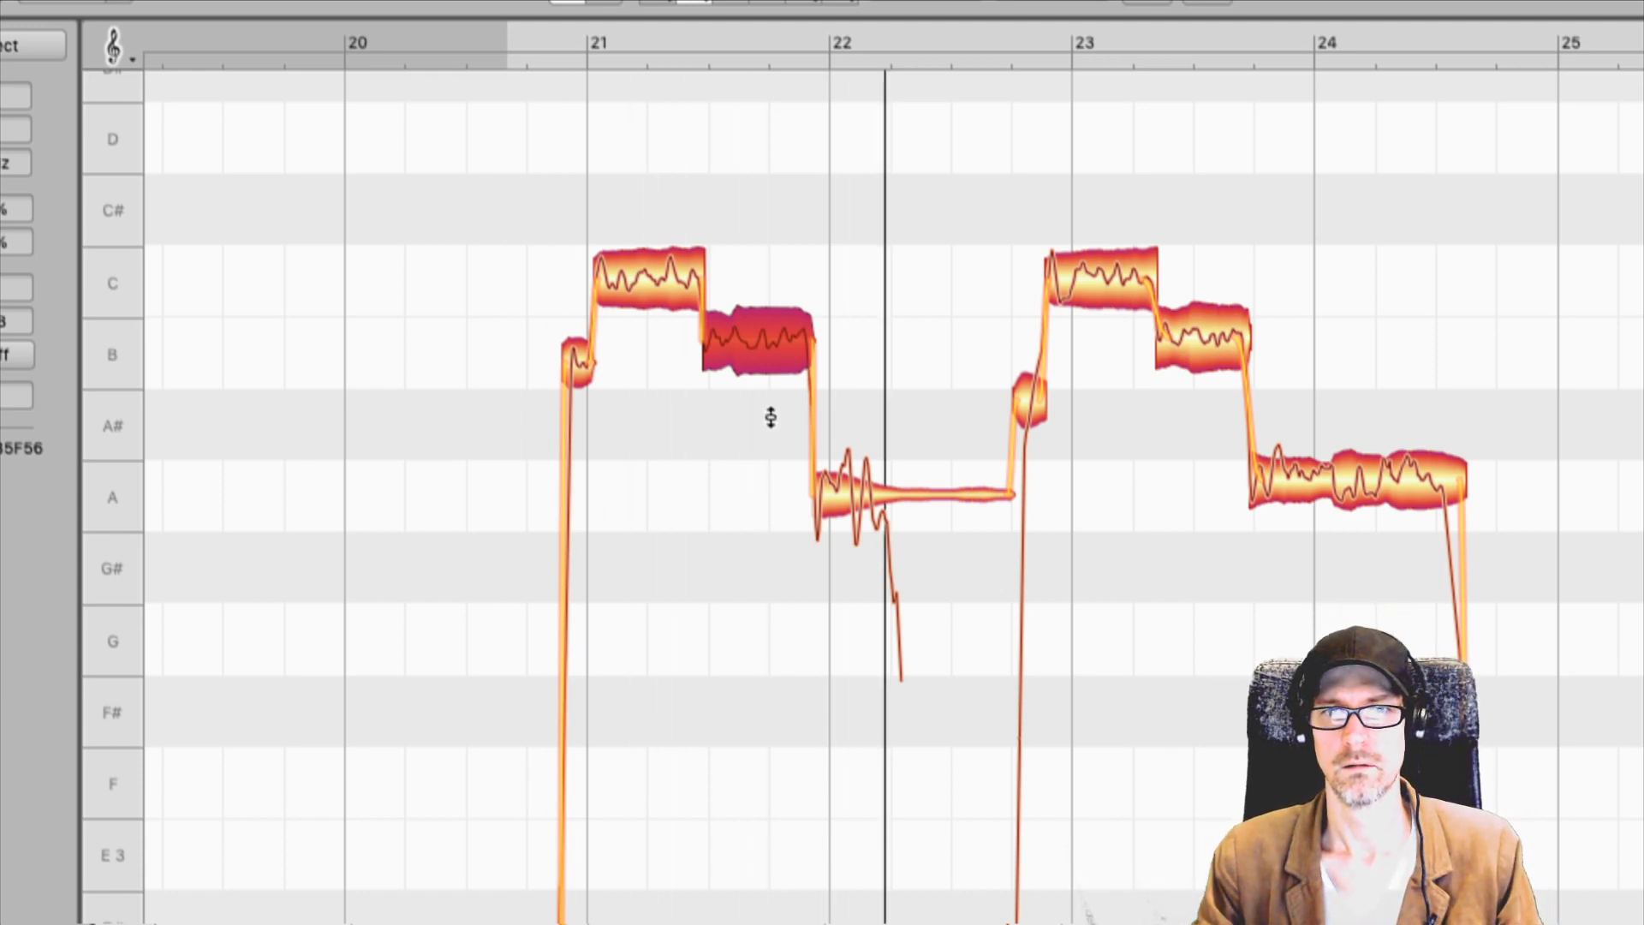
key("space")
mouse_move(804, 343)
left_mouse_down()
mouse_move(796, 420)
mouse_move(810, 364)
left_mouse_up()
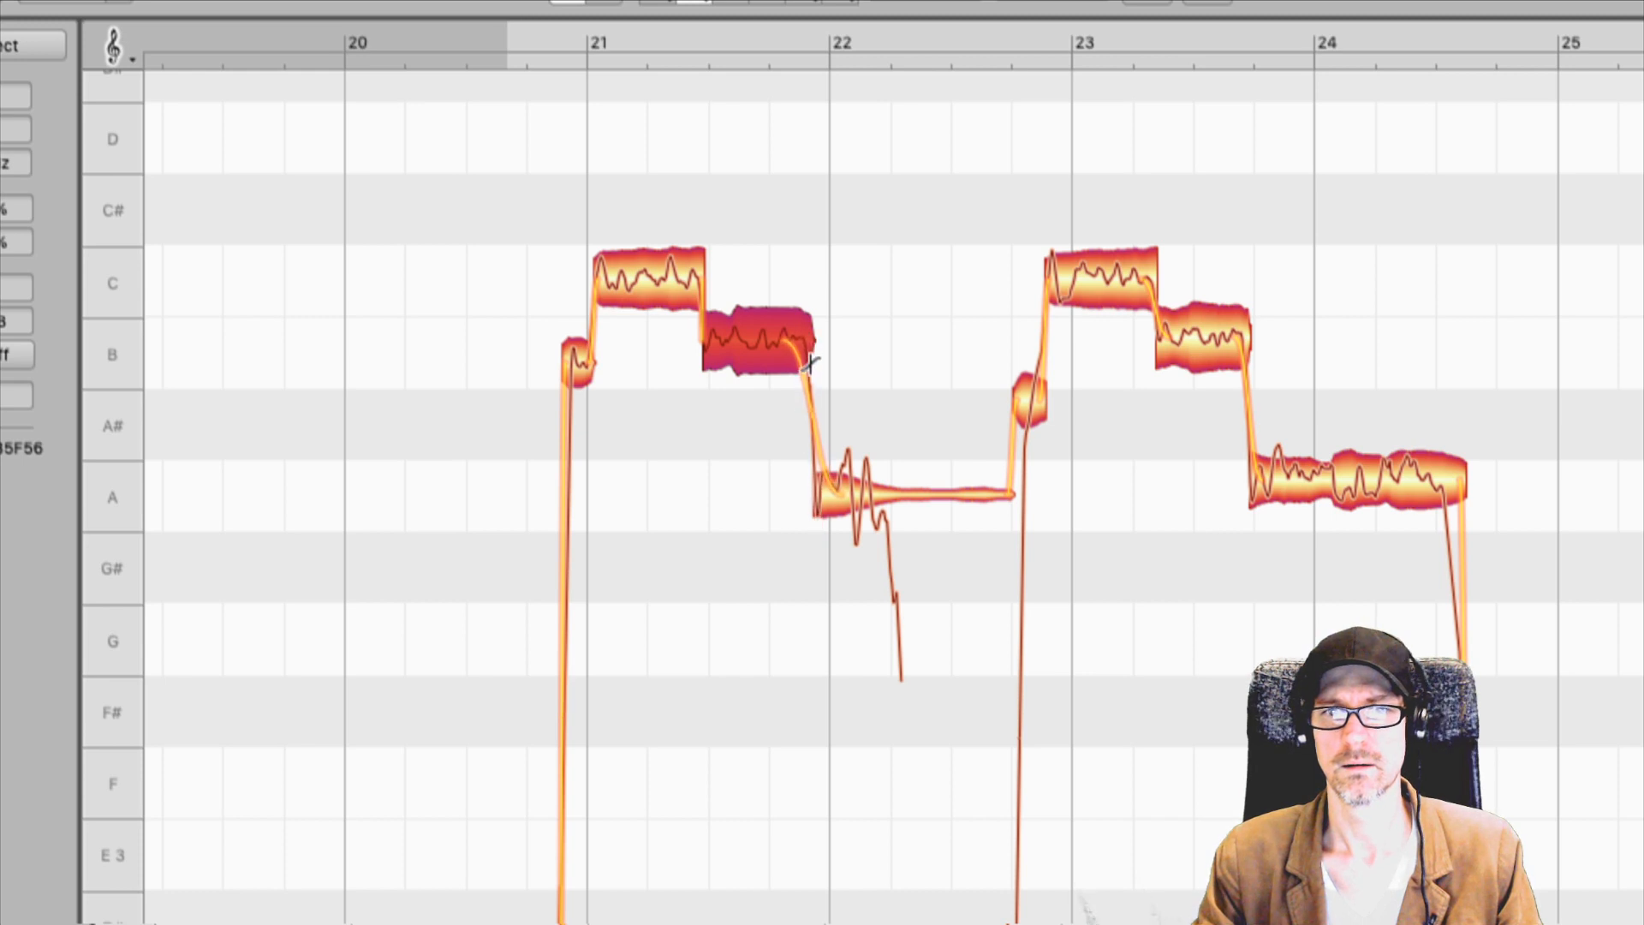
left_click(702, 278)
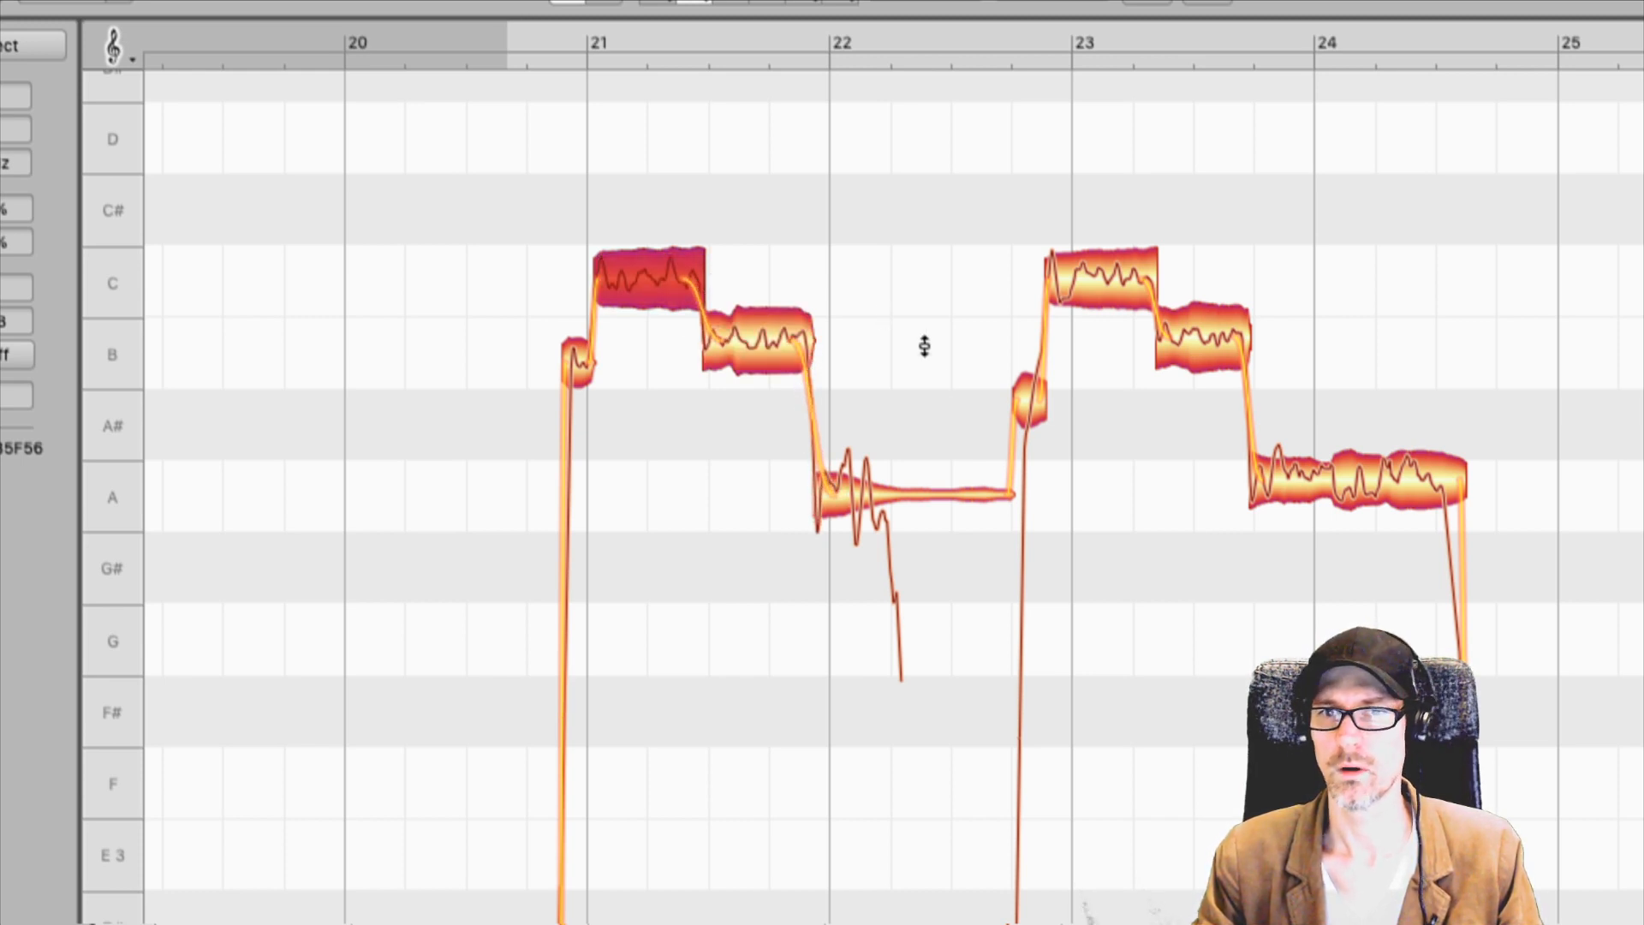
Switch from the Pitch Tool to Melodyne's Time Tool.
right_click(789, 258)
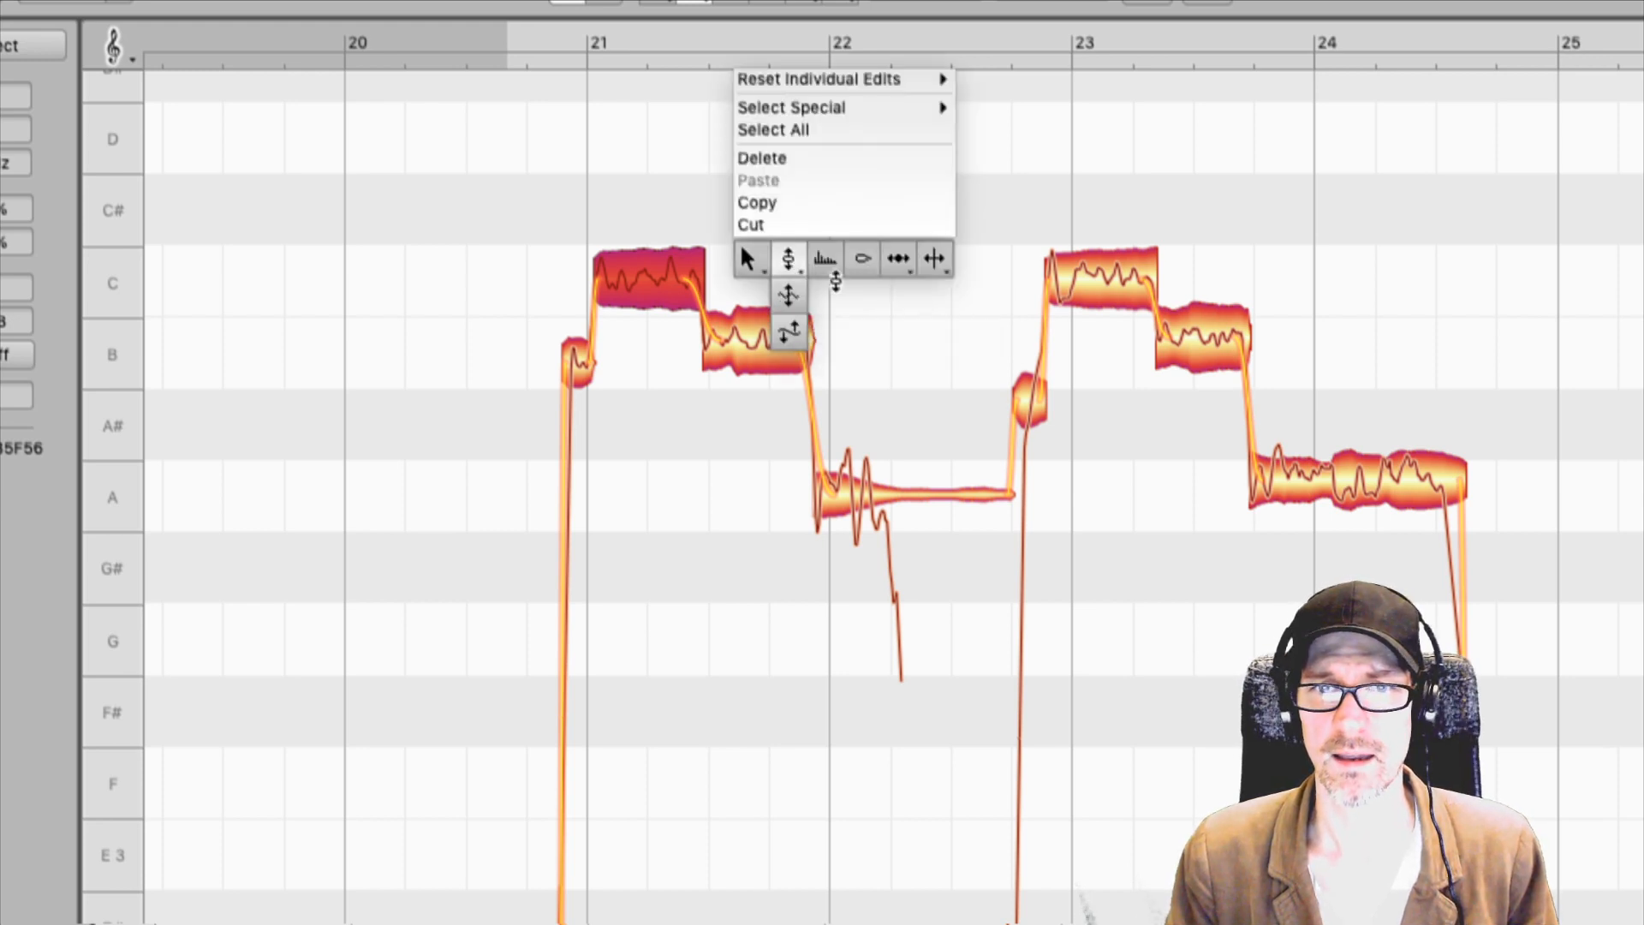
mouse_move(922, 260)
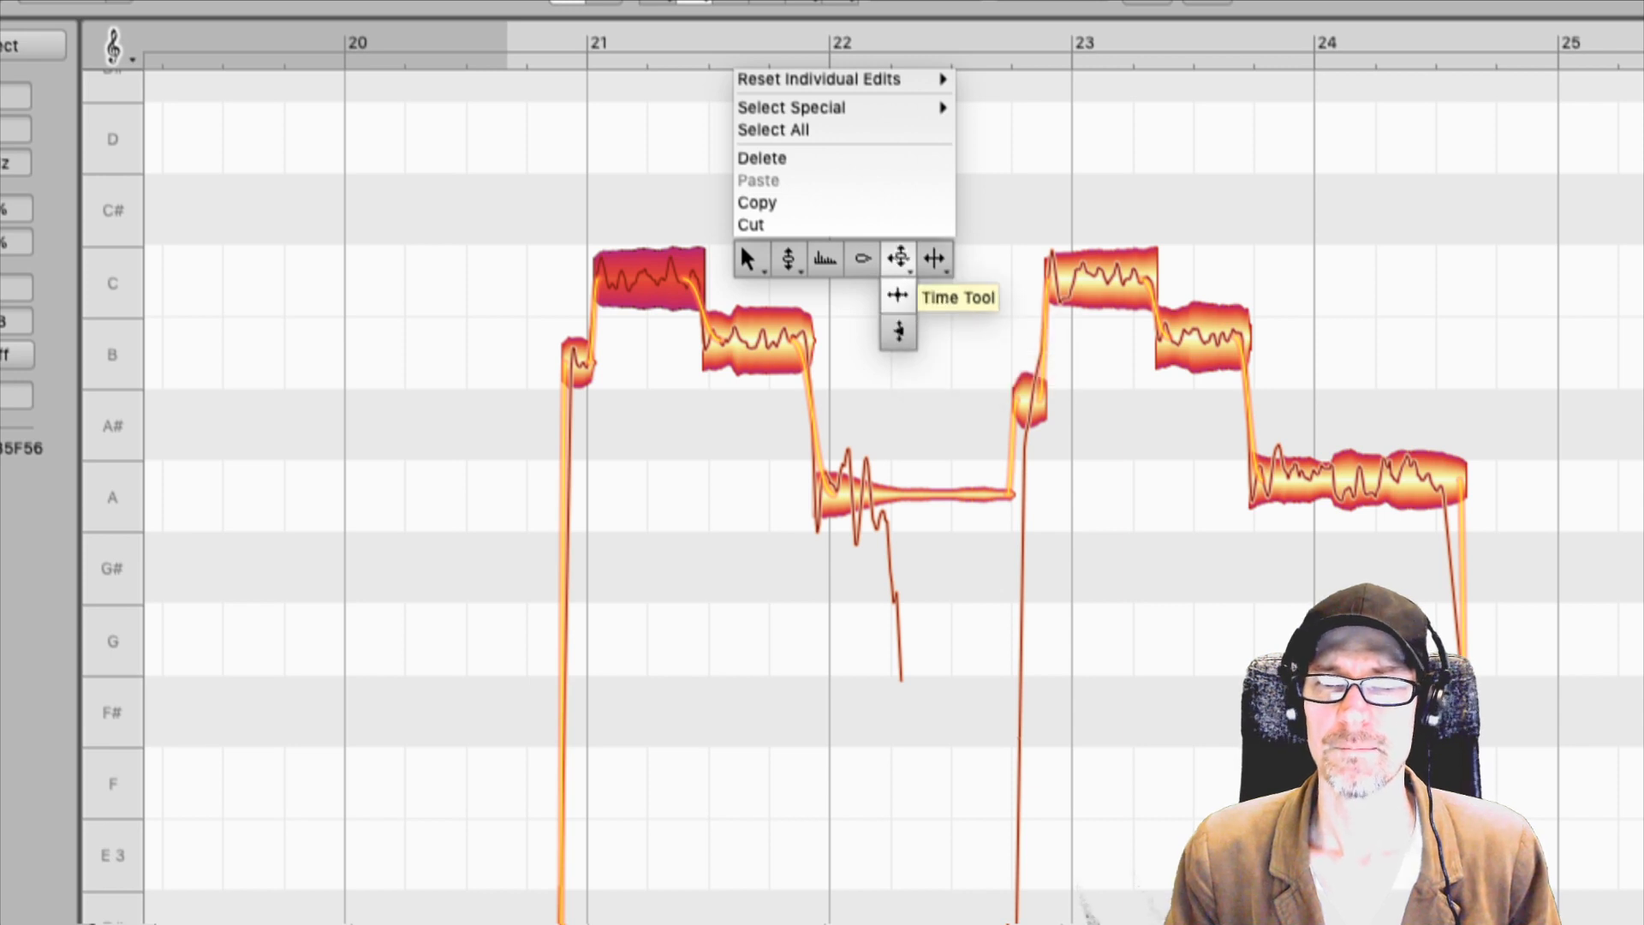
left_click(897, 295)
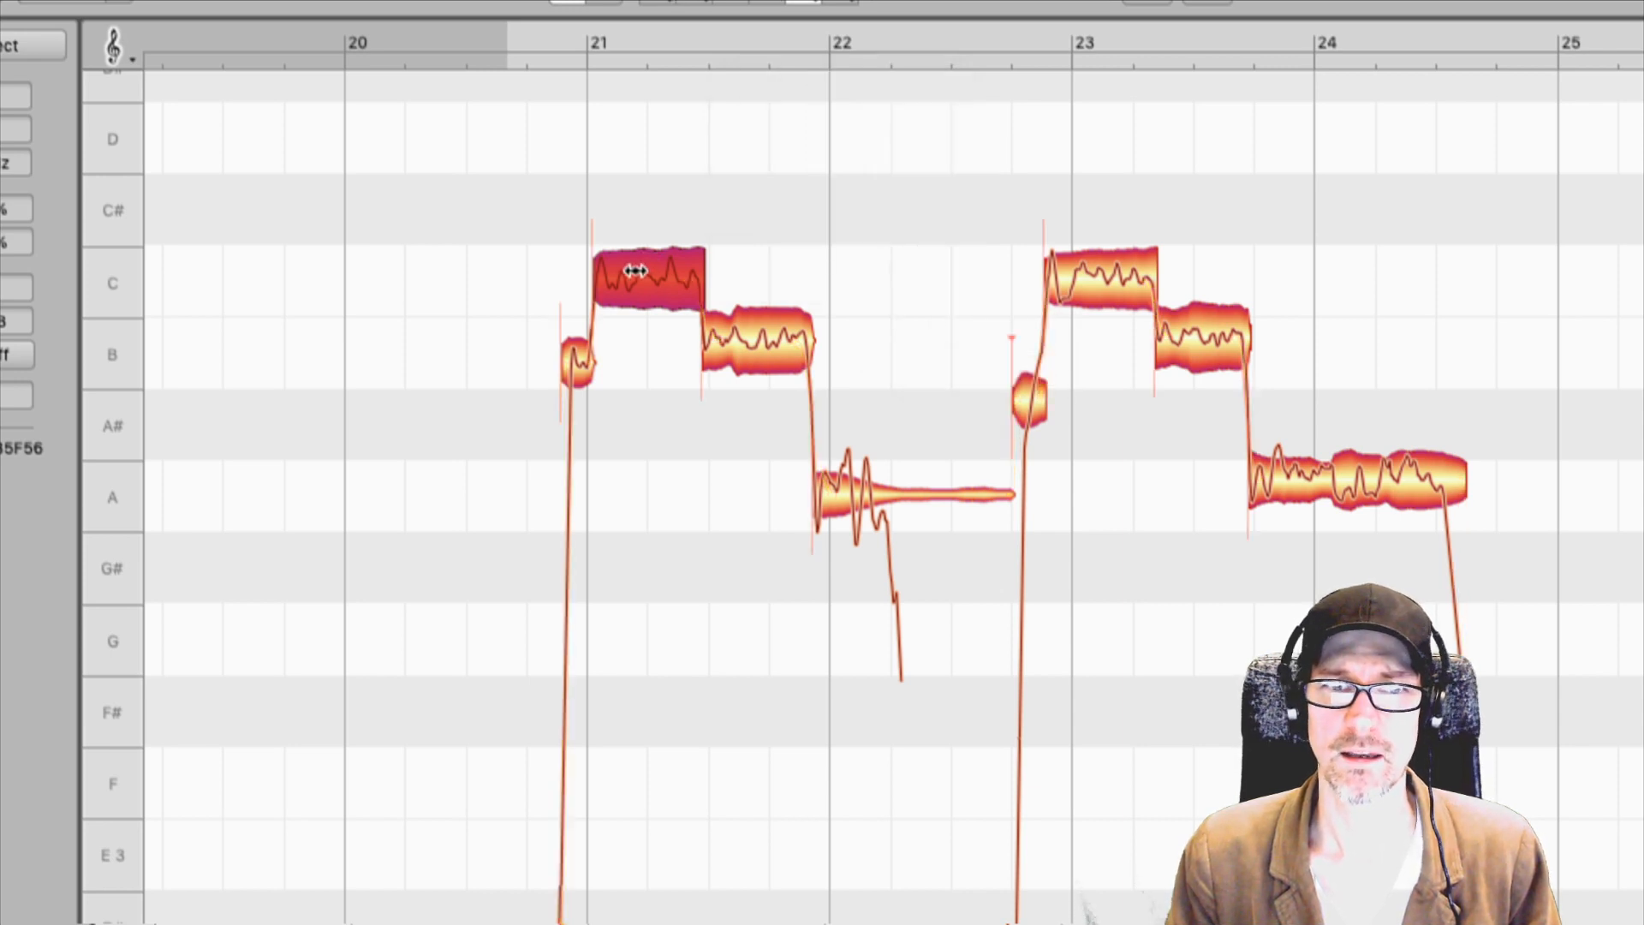
Move the start of the C note in bar 21 slightly later with the Time Tool and play back the result.
mouse_move(634, 271)
left_mouse_down()
mouse_move(672, 272)
mouse_move(543, 265)
mouse_move(681, 272)
mouse_move(622, 277)
mouse_move(664, 275)
mouse_move(634, 296)
mouse_move(640, 274)
mouse_move(618, 273)
mouse_move(653, 282)
left_mouse_up()
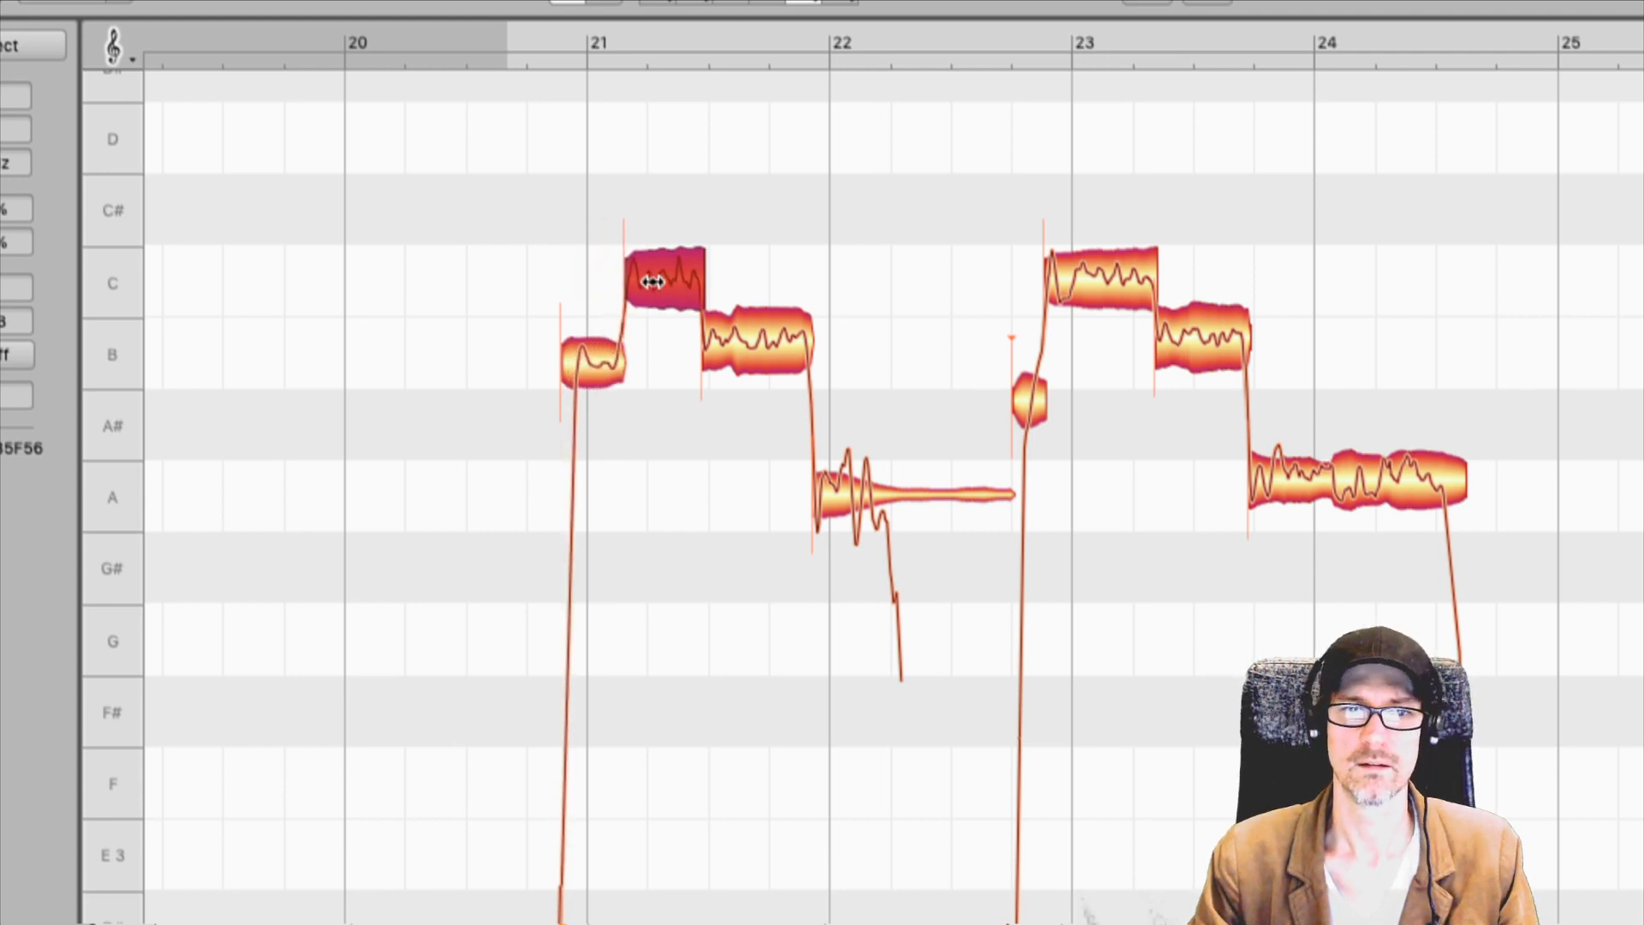
key("space")
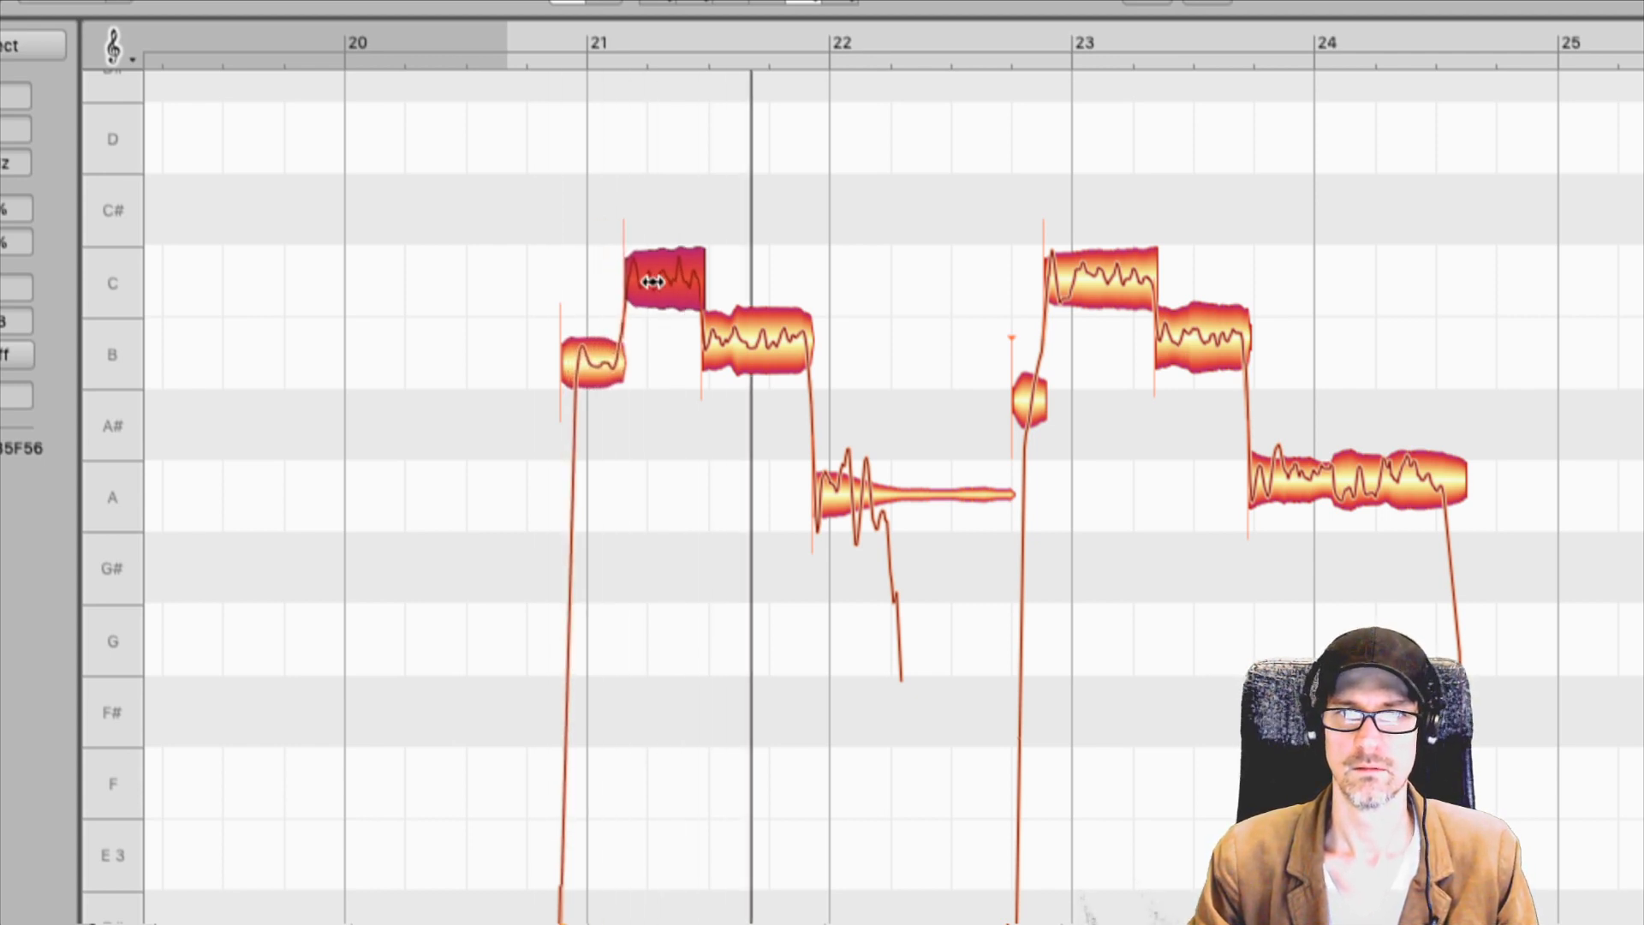
key("space")
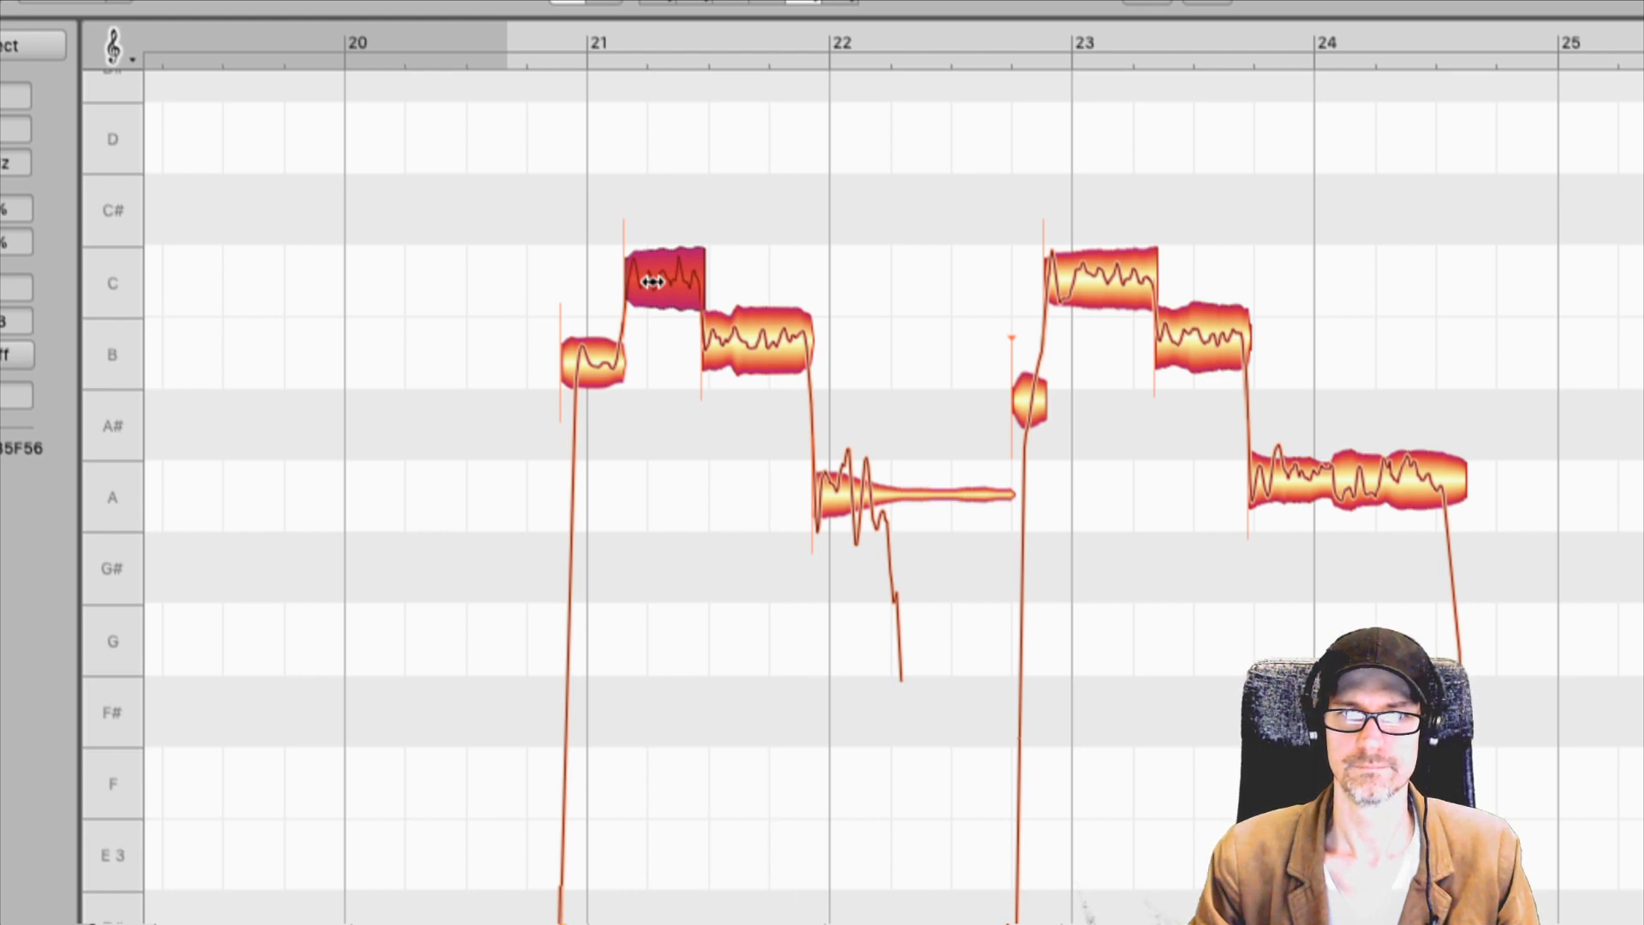
Undo the timing change to the C note in bar 21 and play the phrase again.
key("ctrl+z")
key("ctrl+z")
key("space")
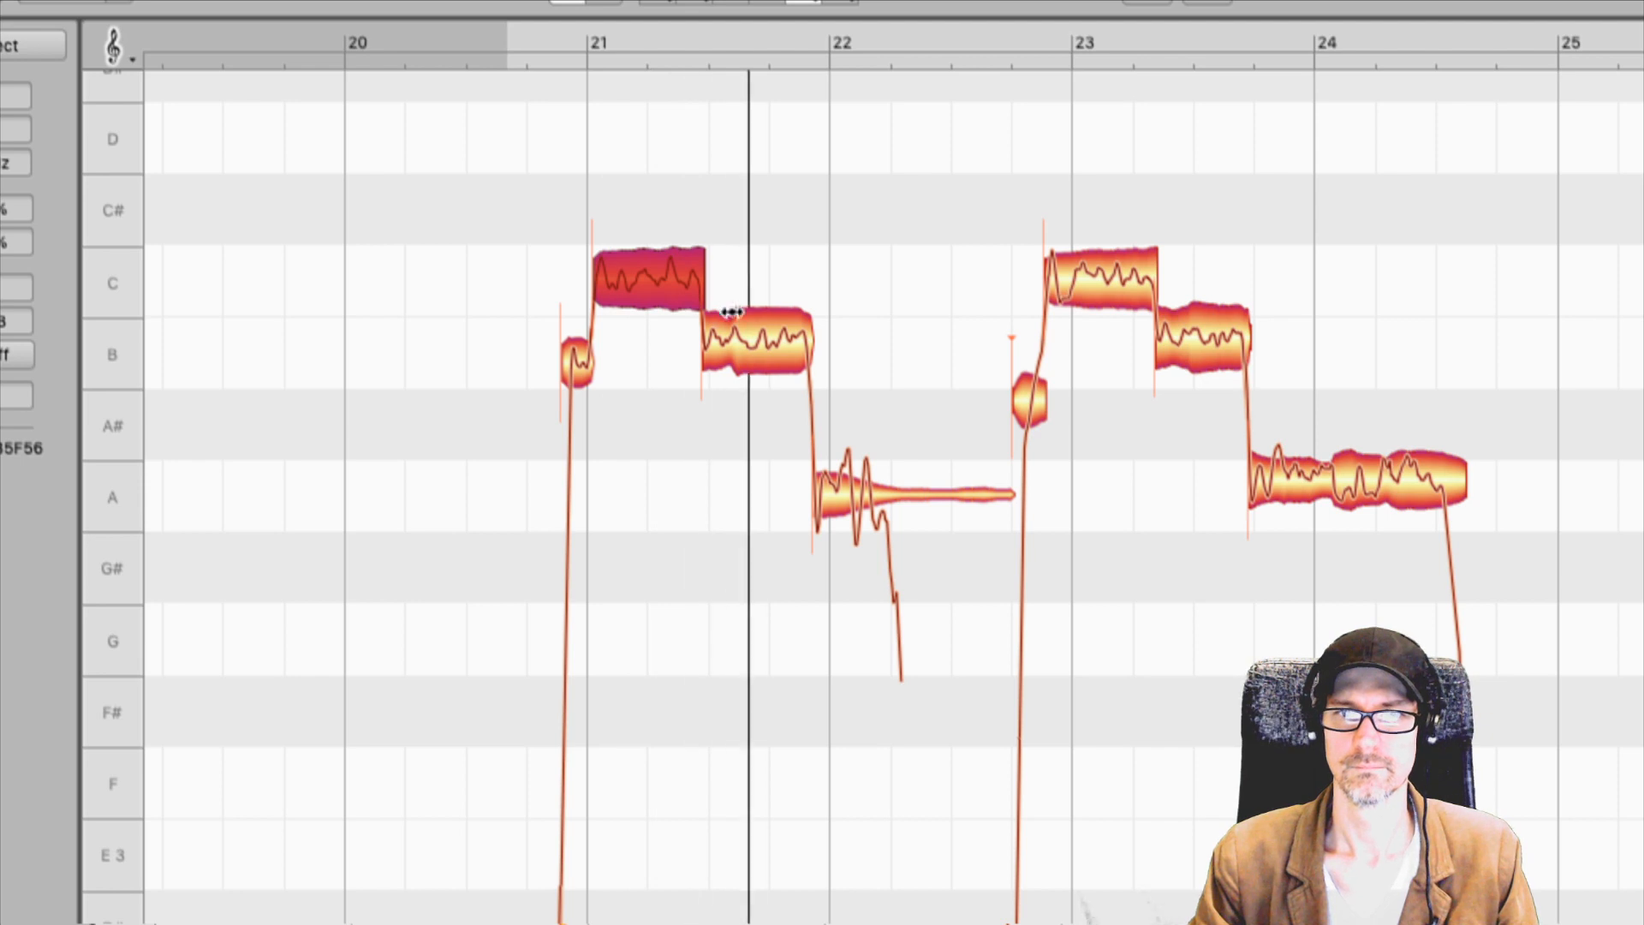
Split the B note in bar 21 about a quarter of the way in with the Note Separation Tool.
key("space")
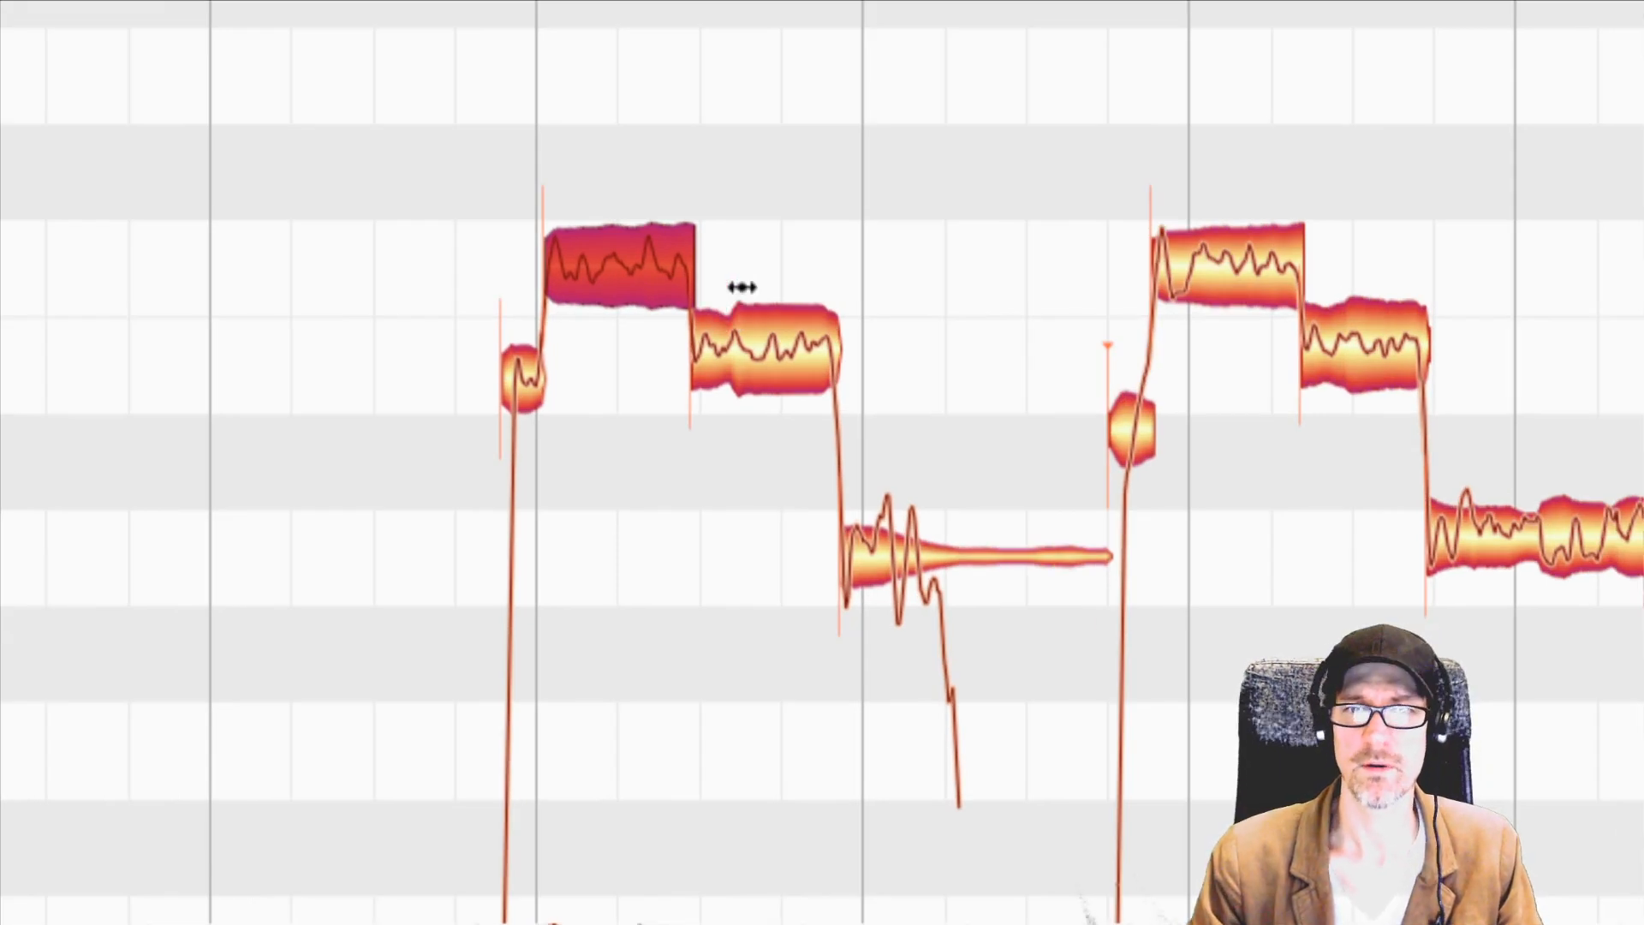
right_click(788, 253)
mouse_move(640, 257)
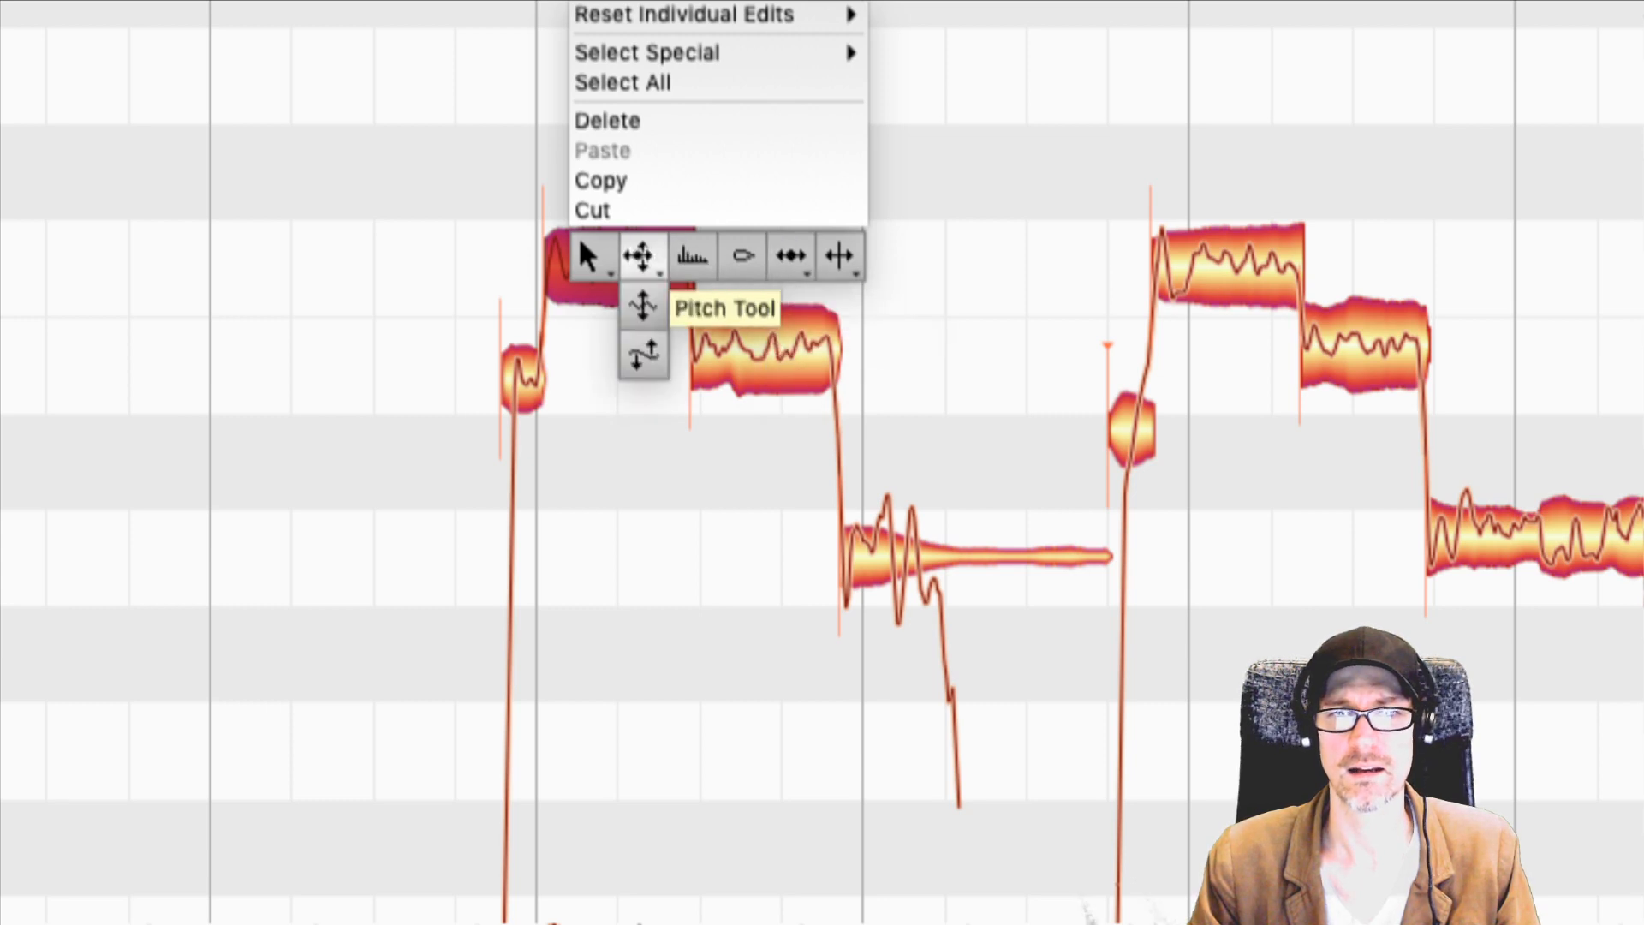
mouse_move(838, 257)
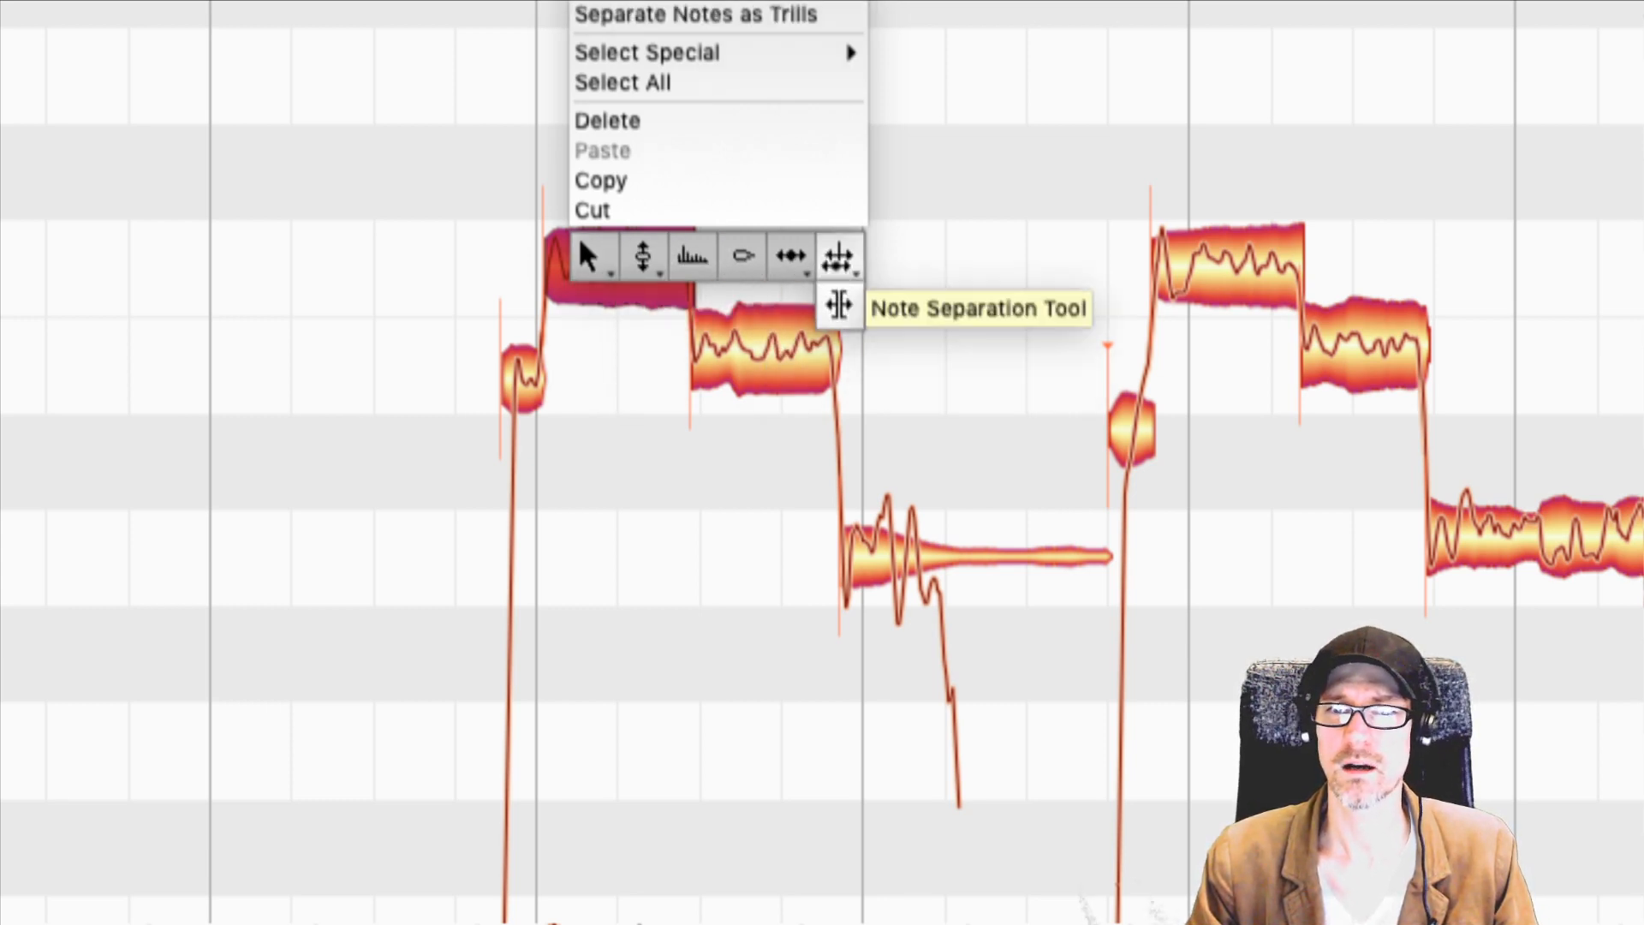
left_click(839, 257)
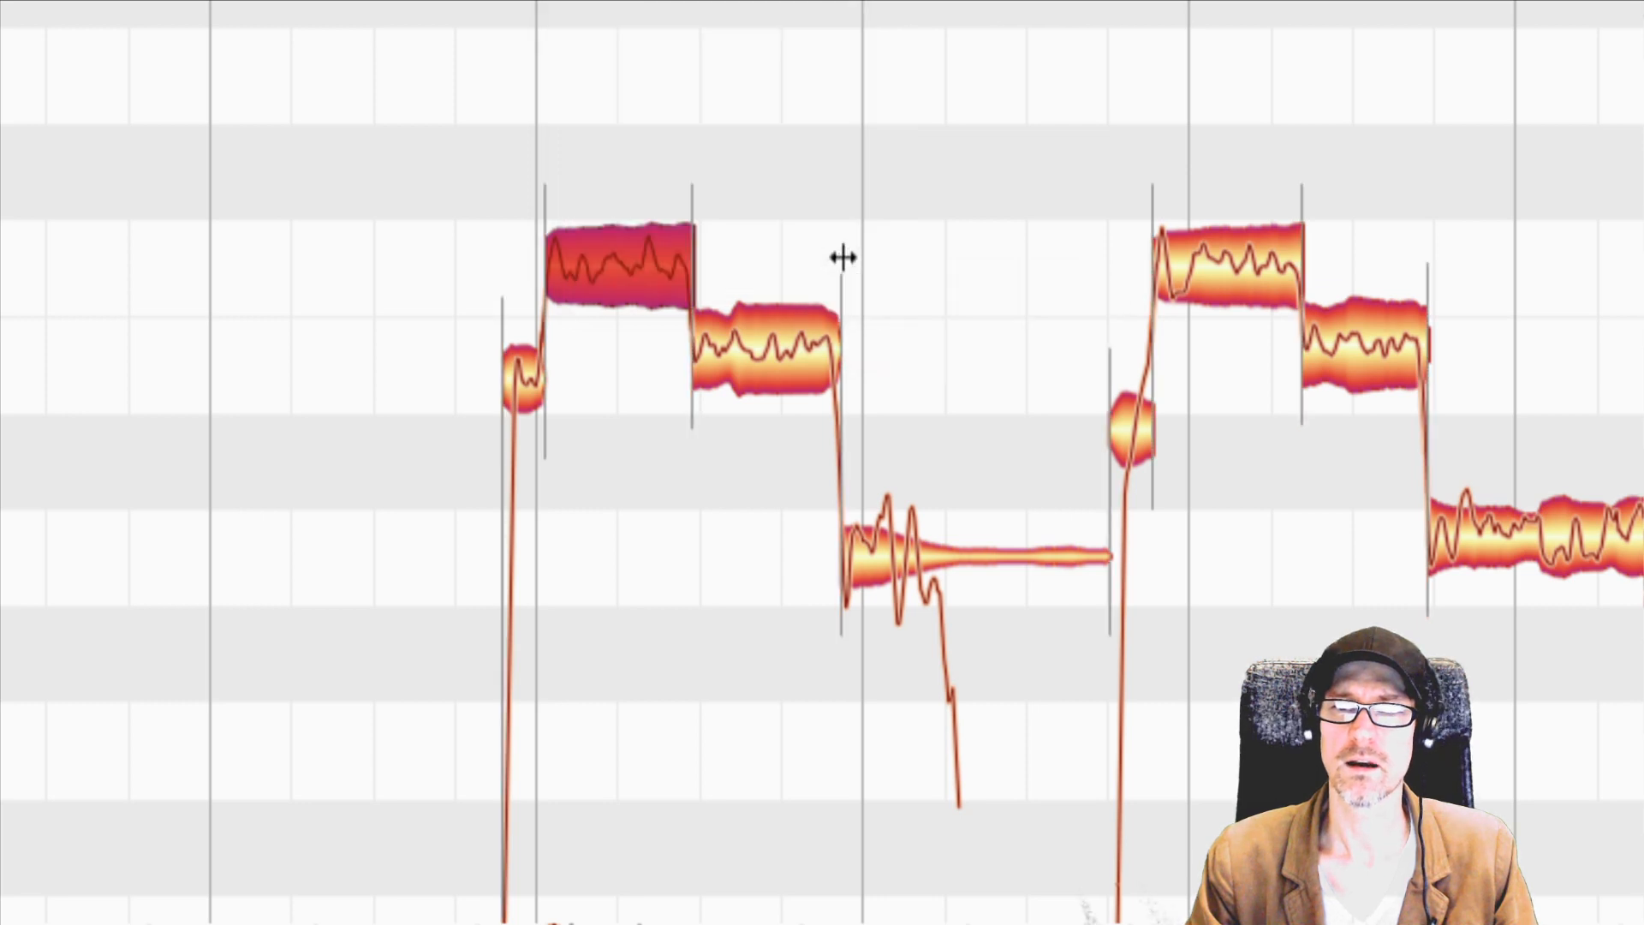
left_click(730, 346)
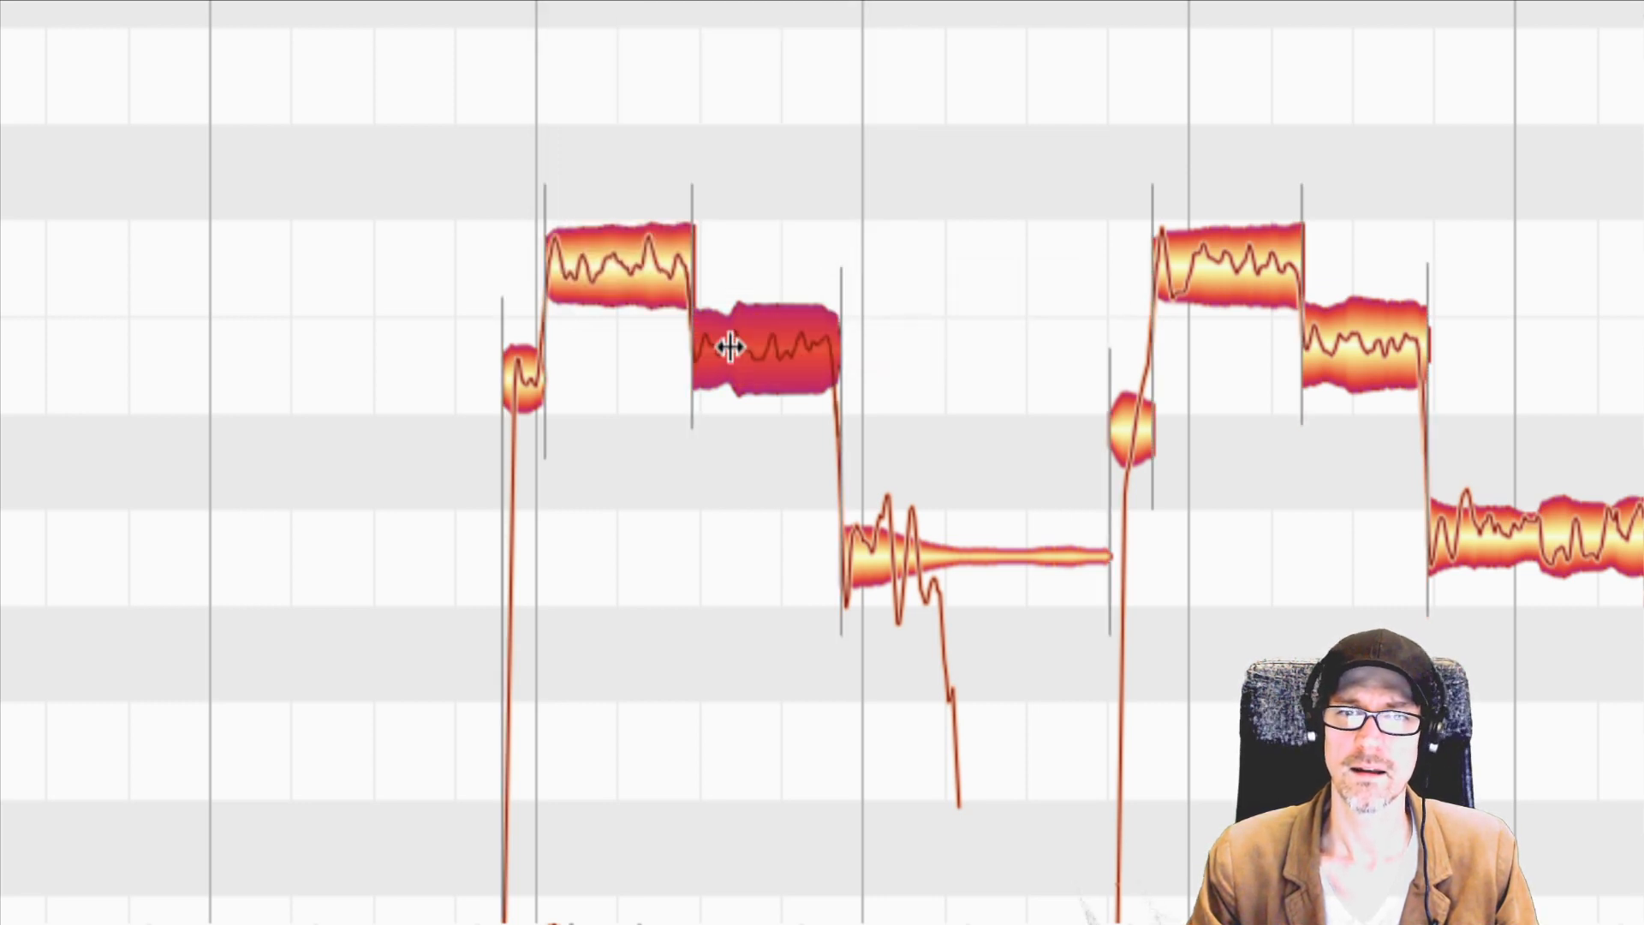
double_click(730, 346)
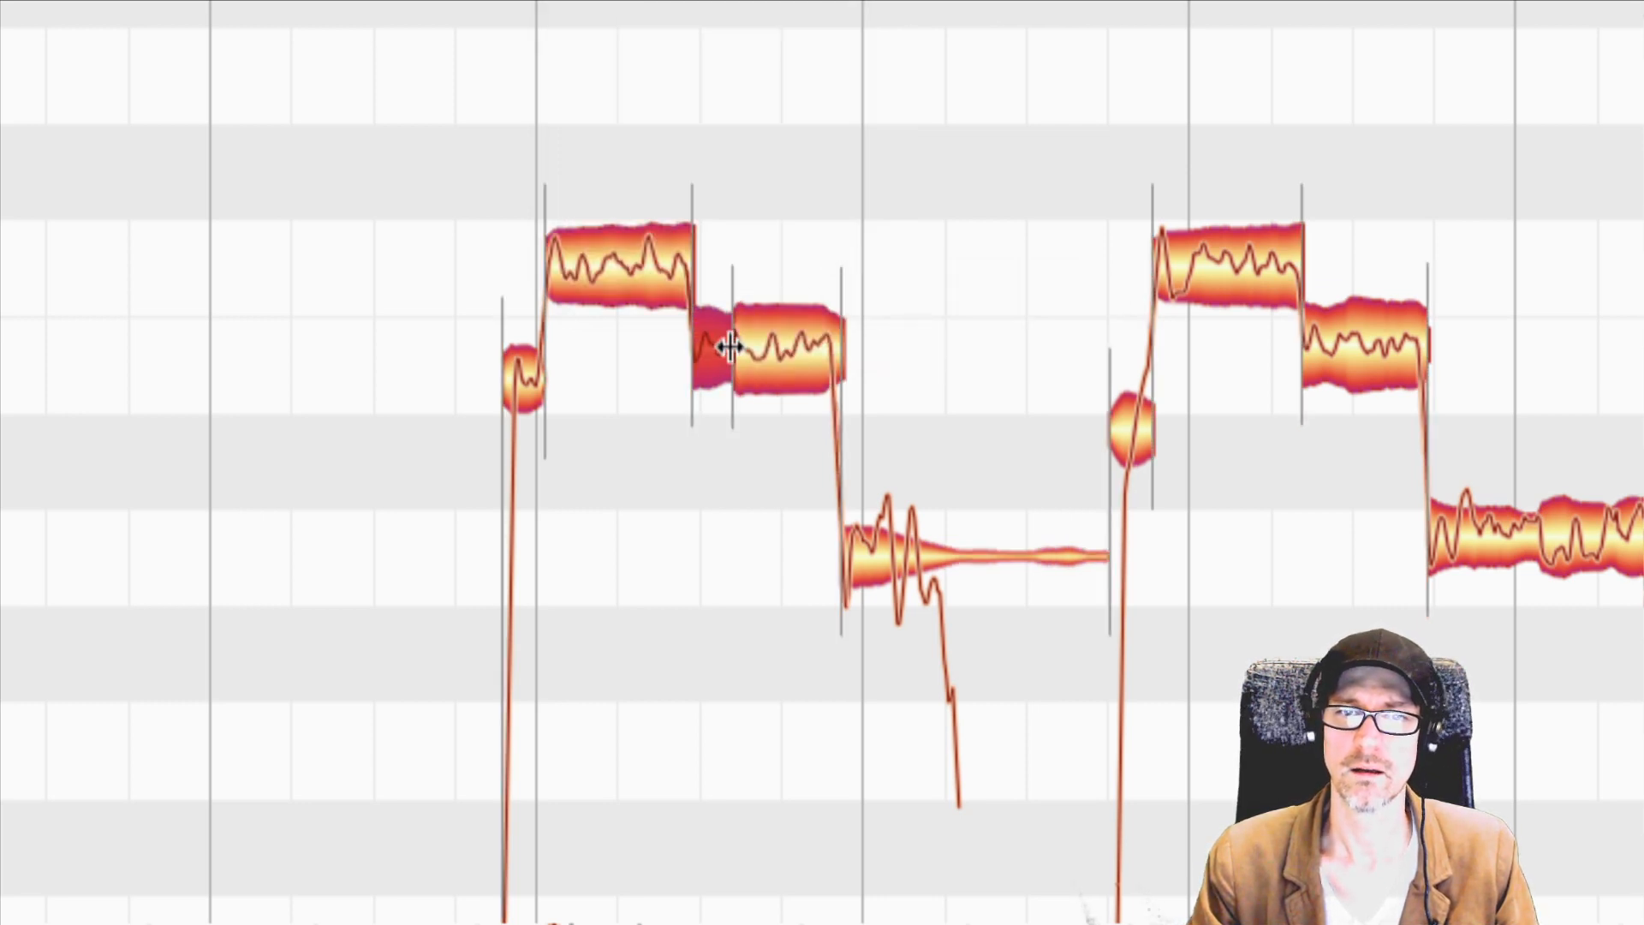
Lower the longer second part of the split bar 21 B note slightly with the Pitch Tool and play back the phrase.
right_click(813, 257)
left_click(615, 260)
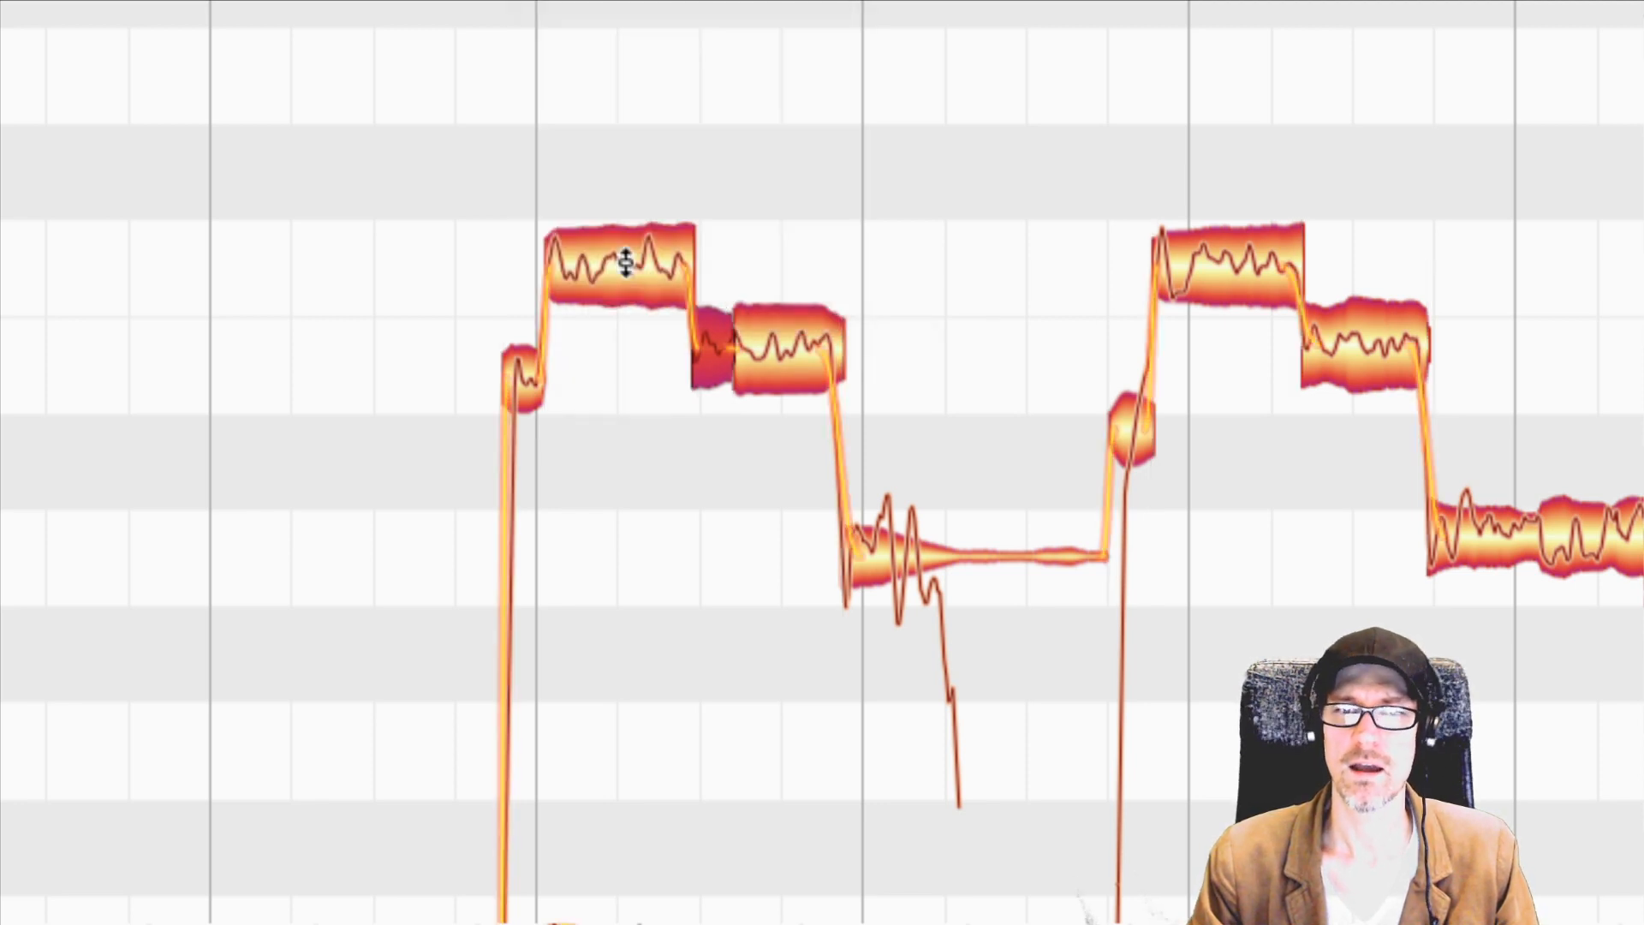
left_click(789, 339)
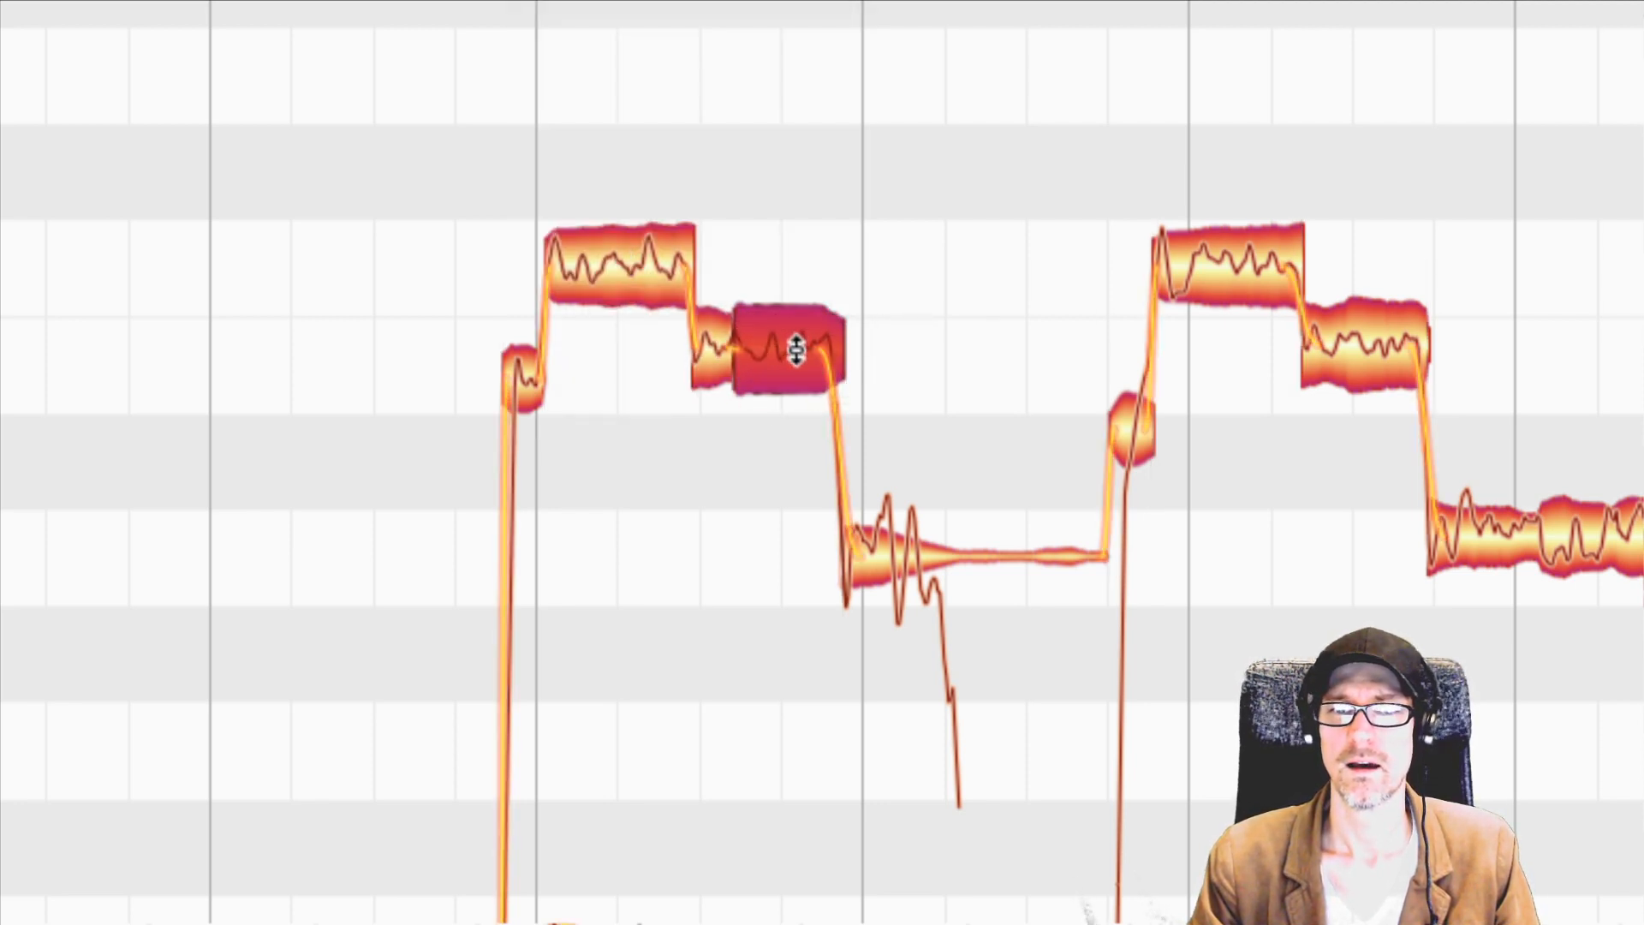
right_click(790, 342)
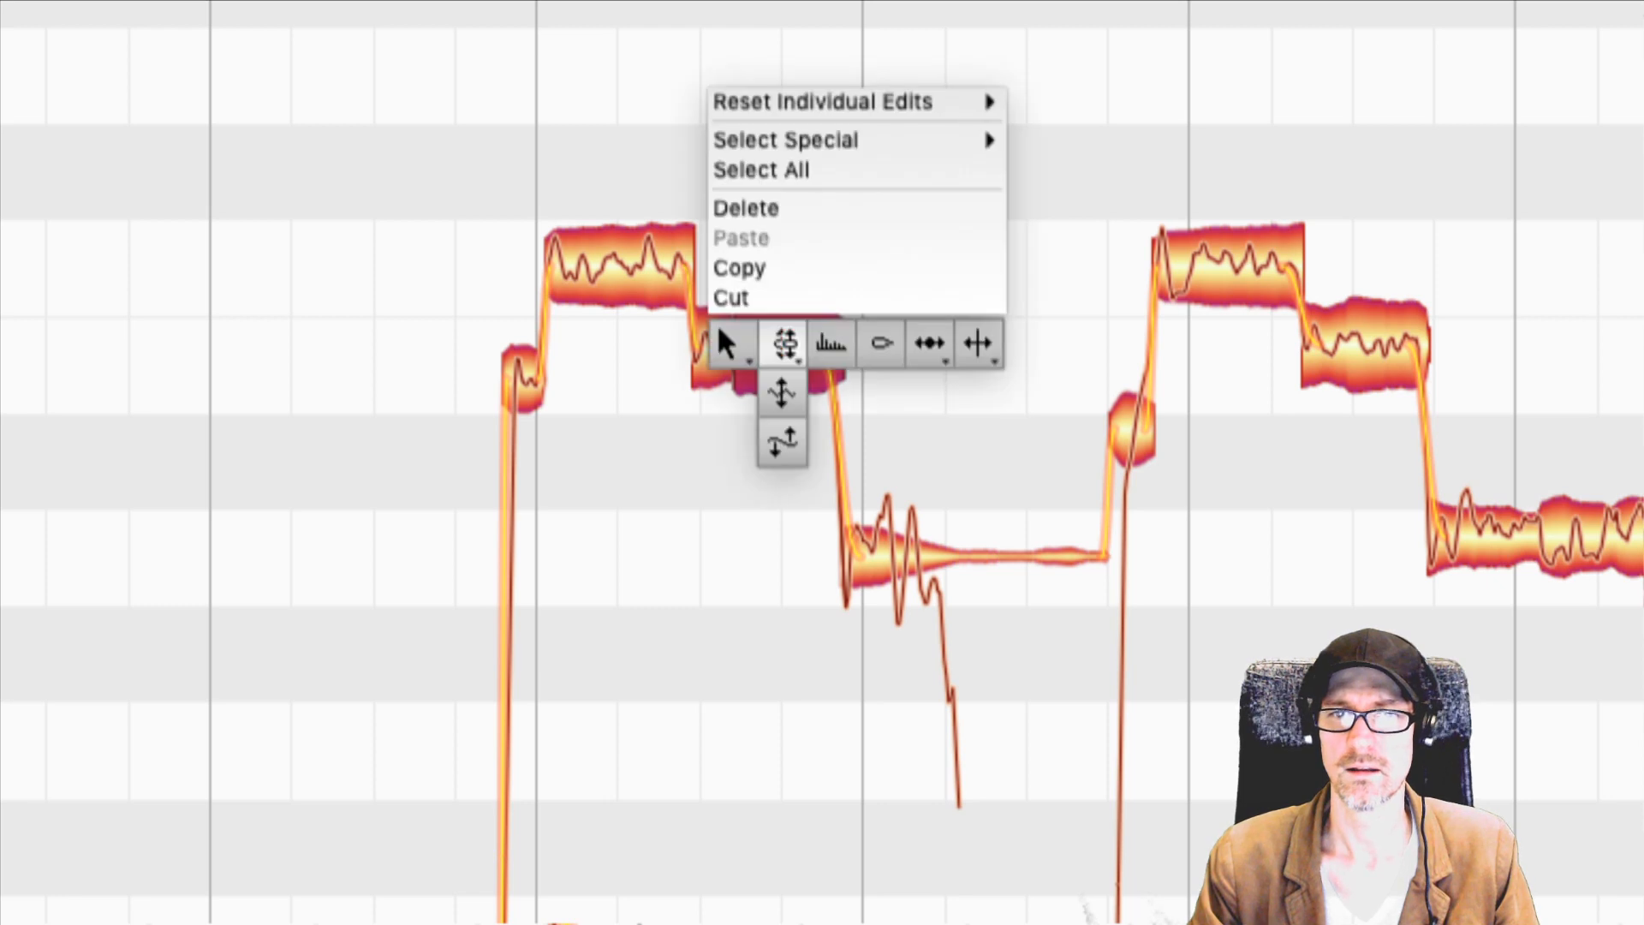
left_click(785, 342)
left_click_drag(782, 340, 779, 362)
key("space")
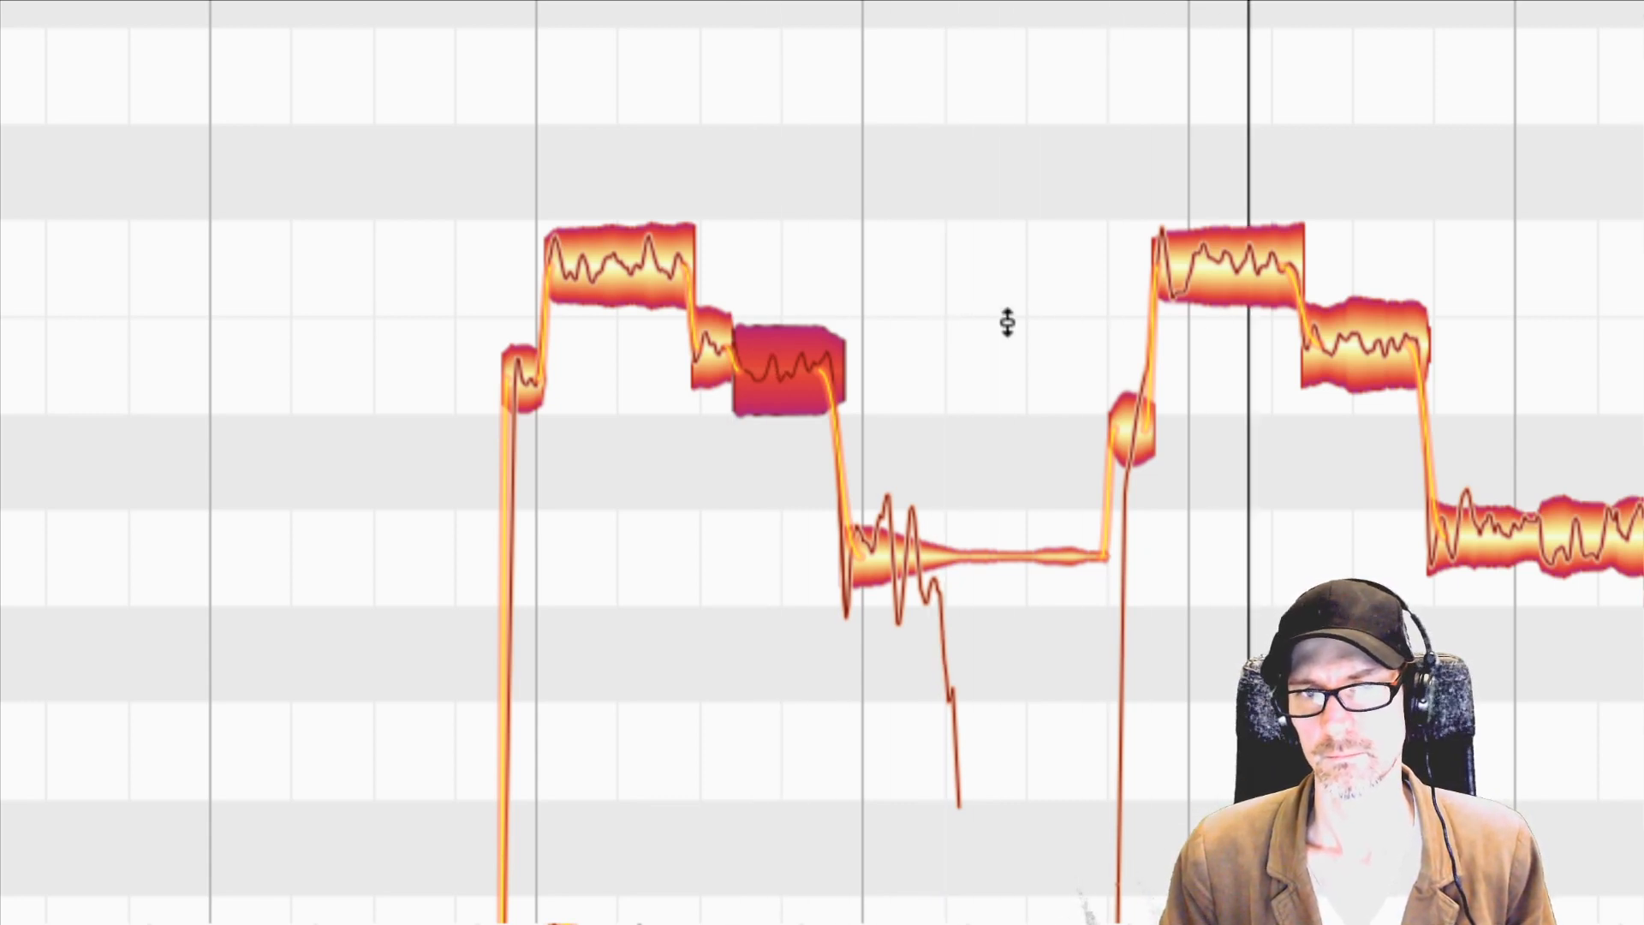
key("space")
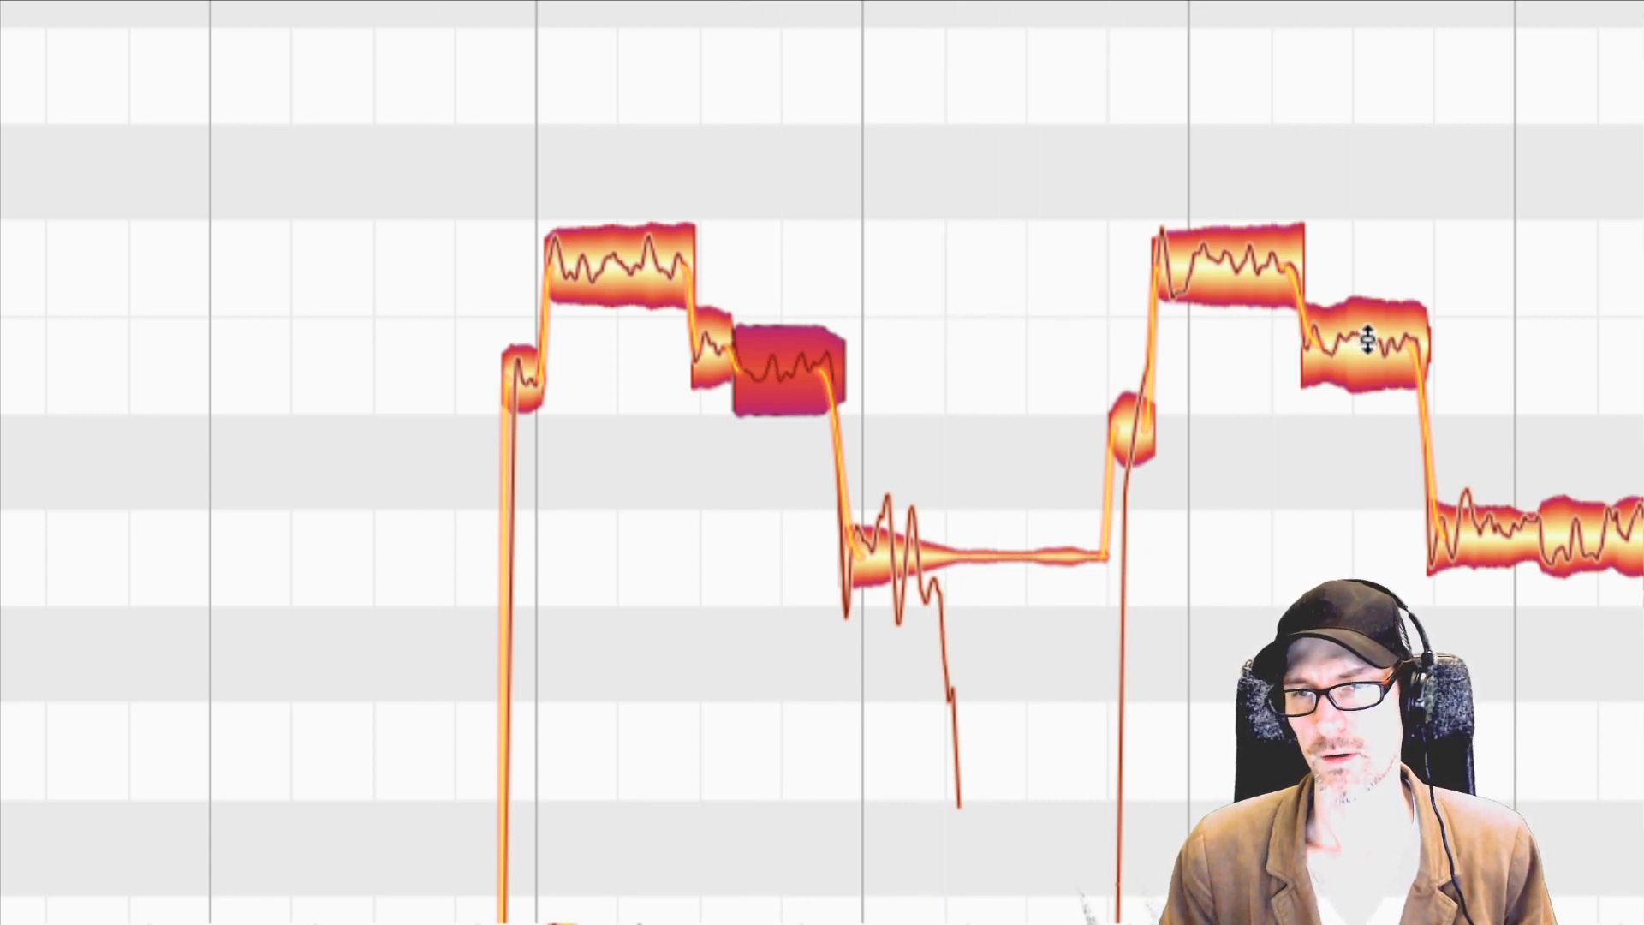
Lower the bar 23 B note slightly, play the phrase, and slightly lower the long A note leading into bar 24.
left_click_drag(1368, 340, 1366, 362)
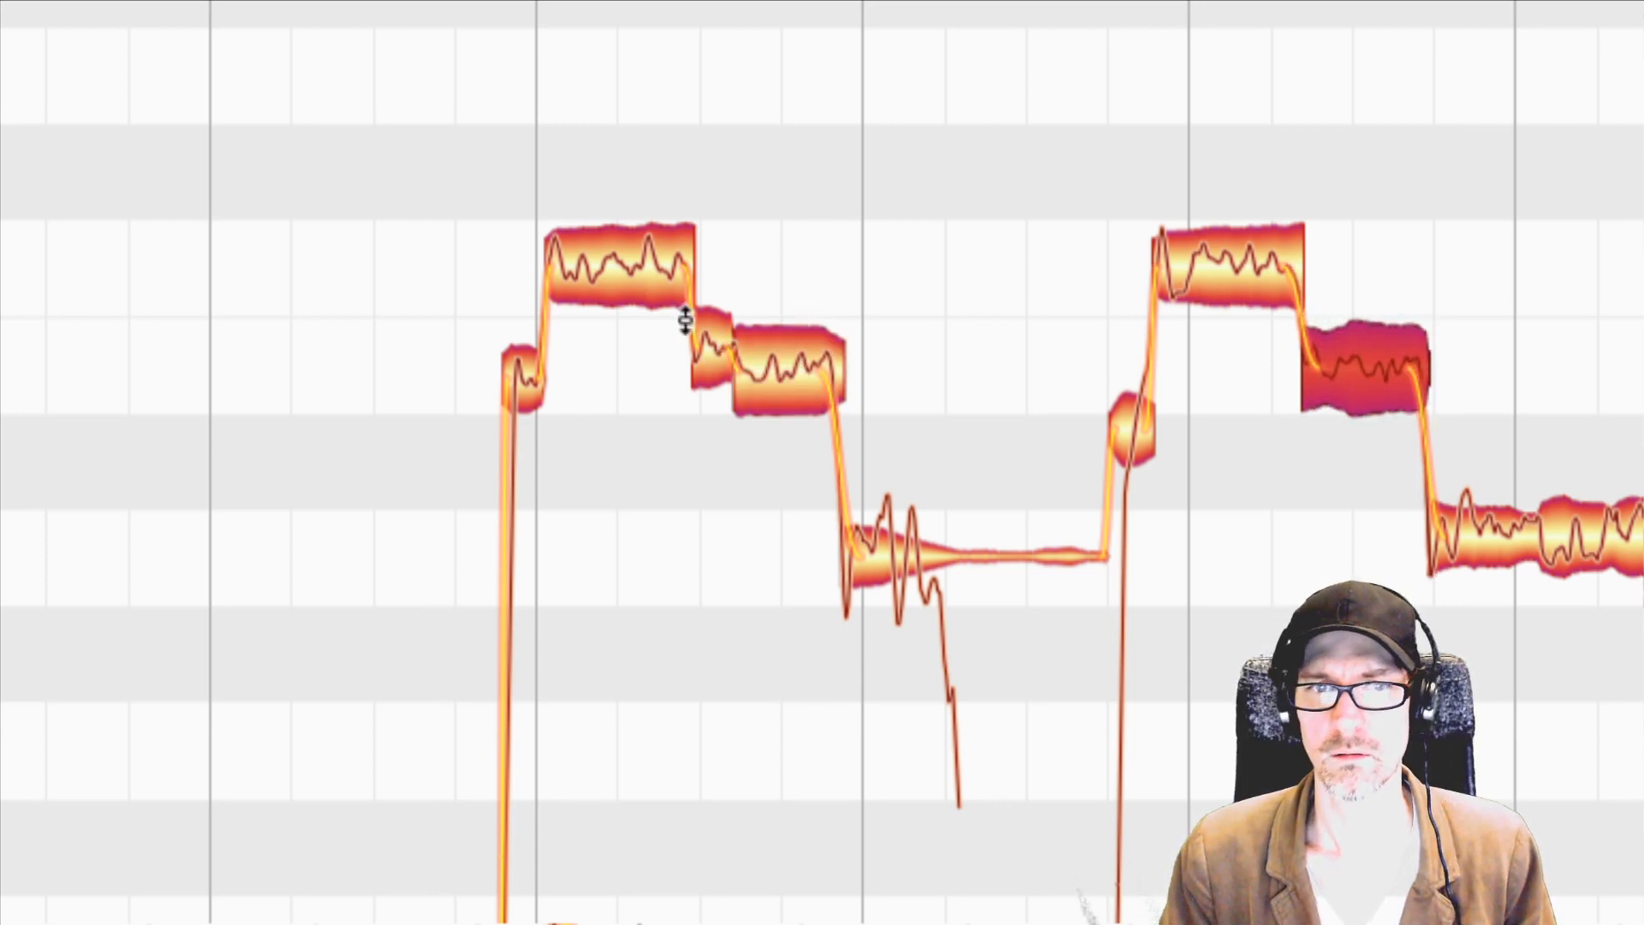
key("space")
scroll(1004, 272, "right", 10)
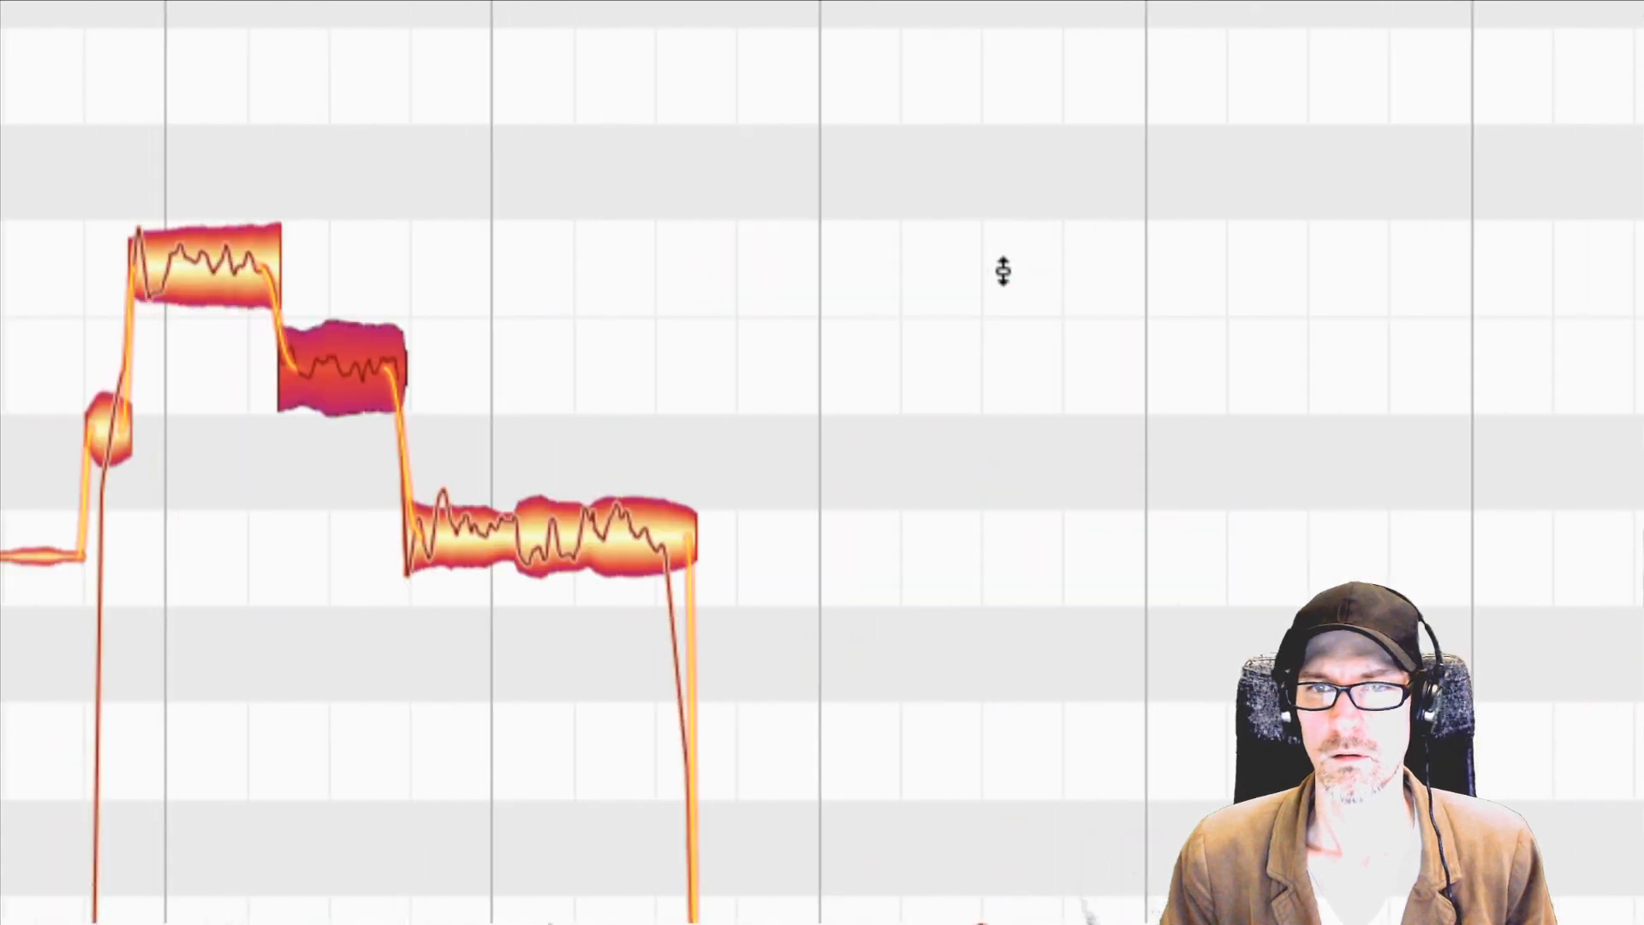
scroll(1004, 271, "left", 5)
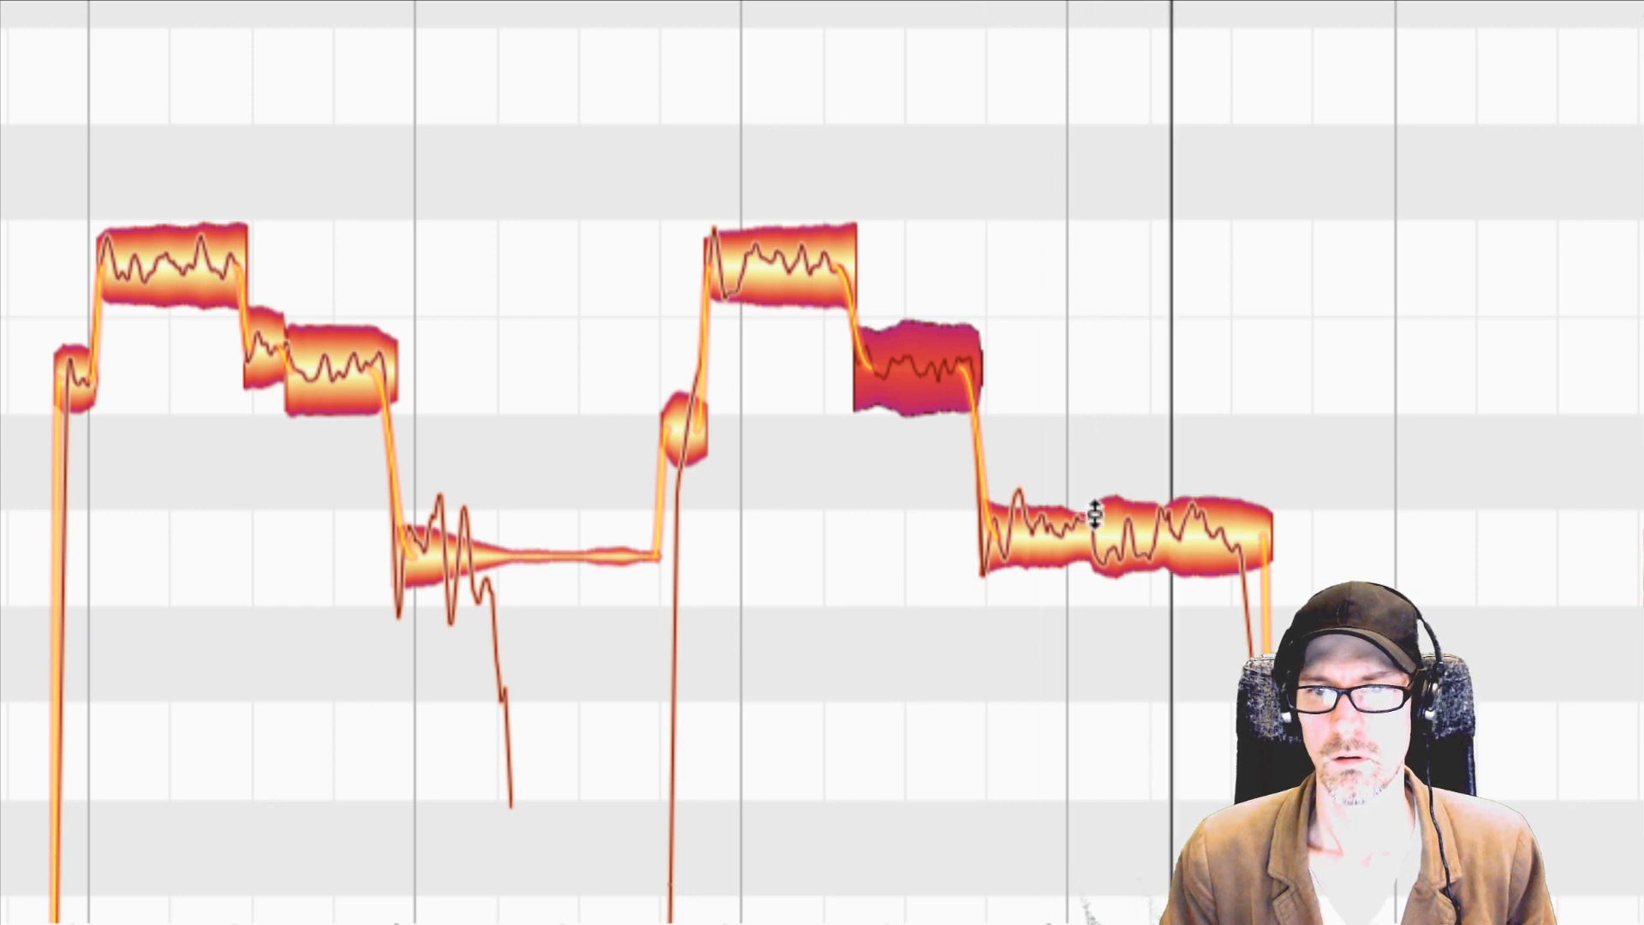
left_click(1057, 527)
left_click_drag(1057, 526, 1043, 544)
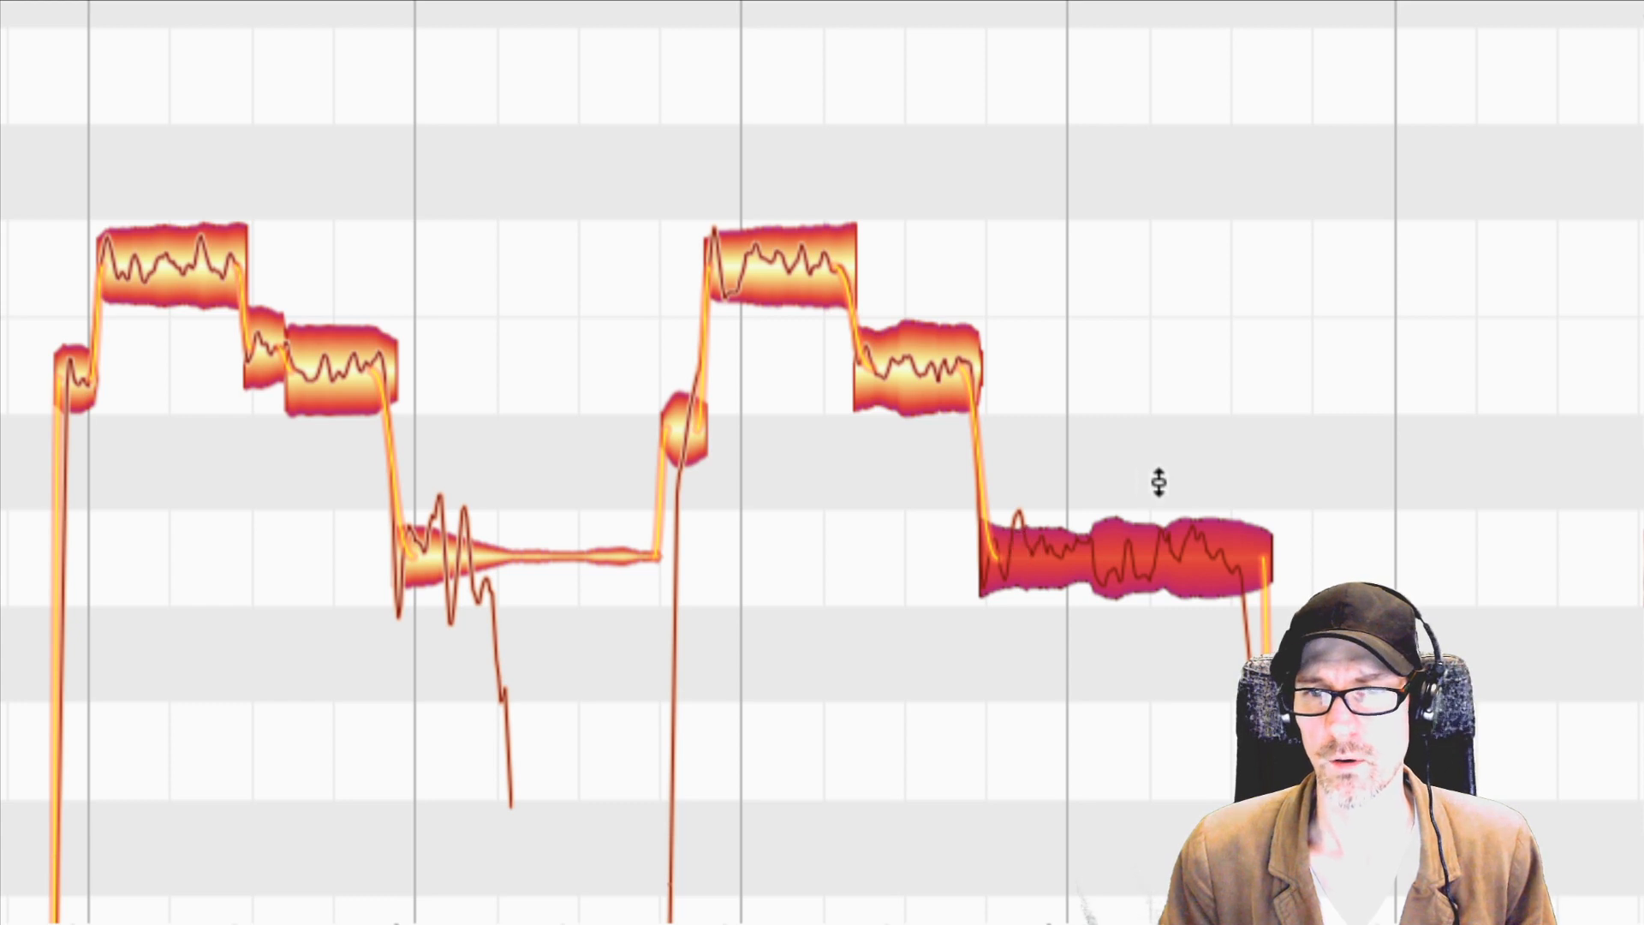
Split the long A note just after the start of bar 24 with the Note Separation Tool.
right_click(1097, 480)
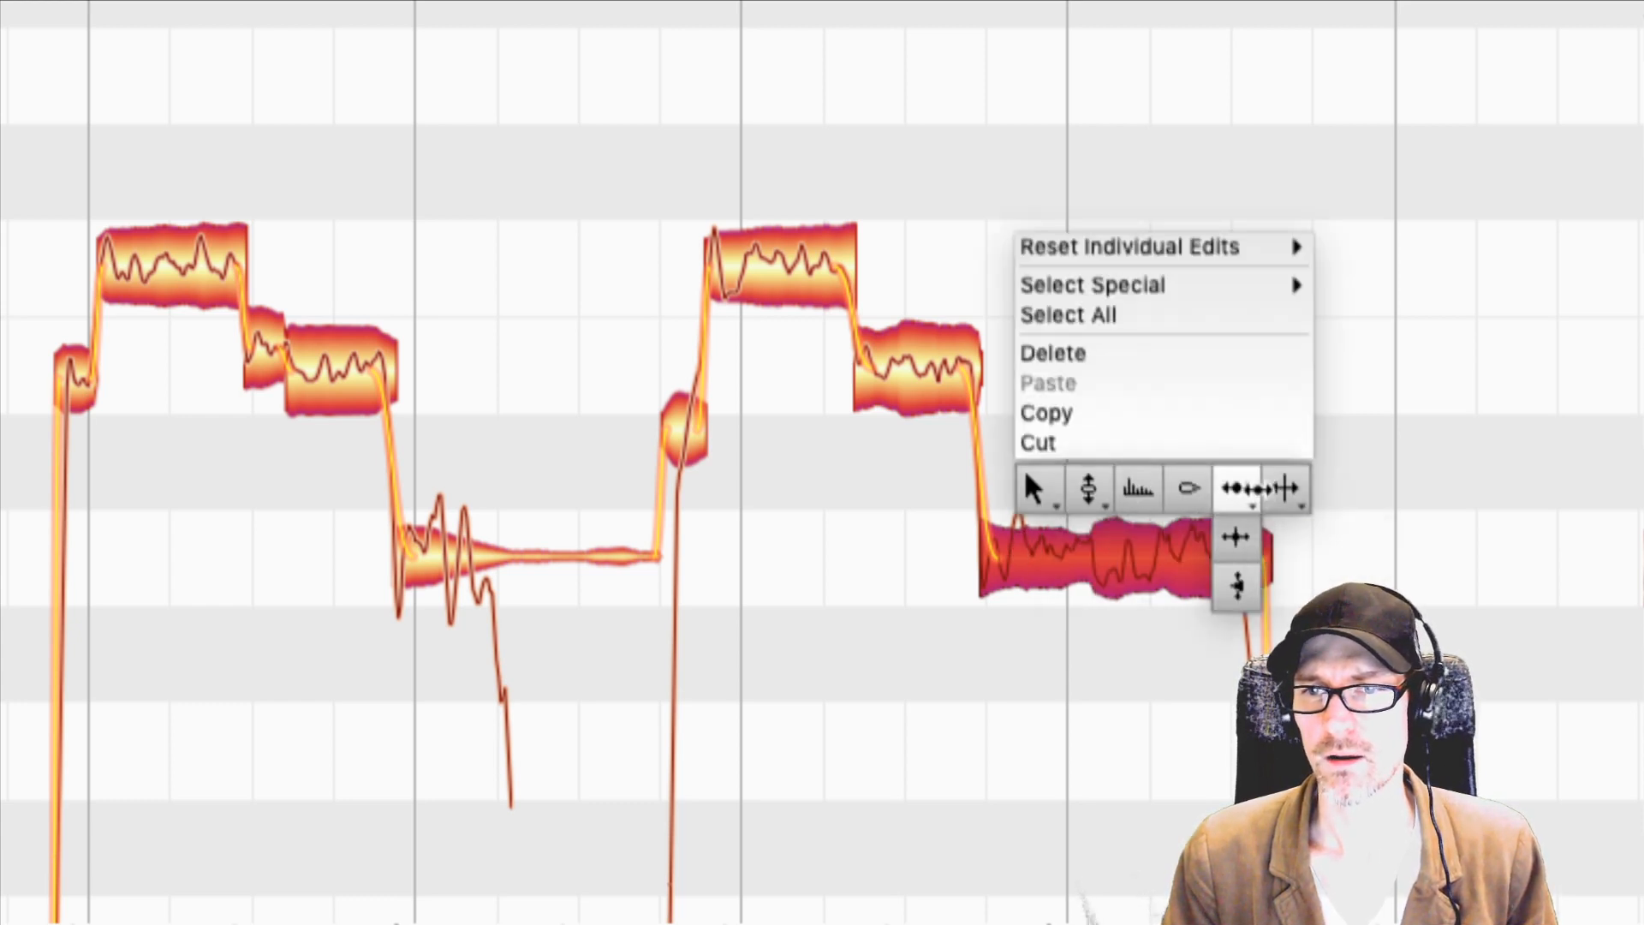
left_click(1253, 489)
right_click(1276, 478)
left_click(1310, 481)
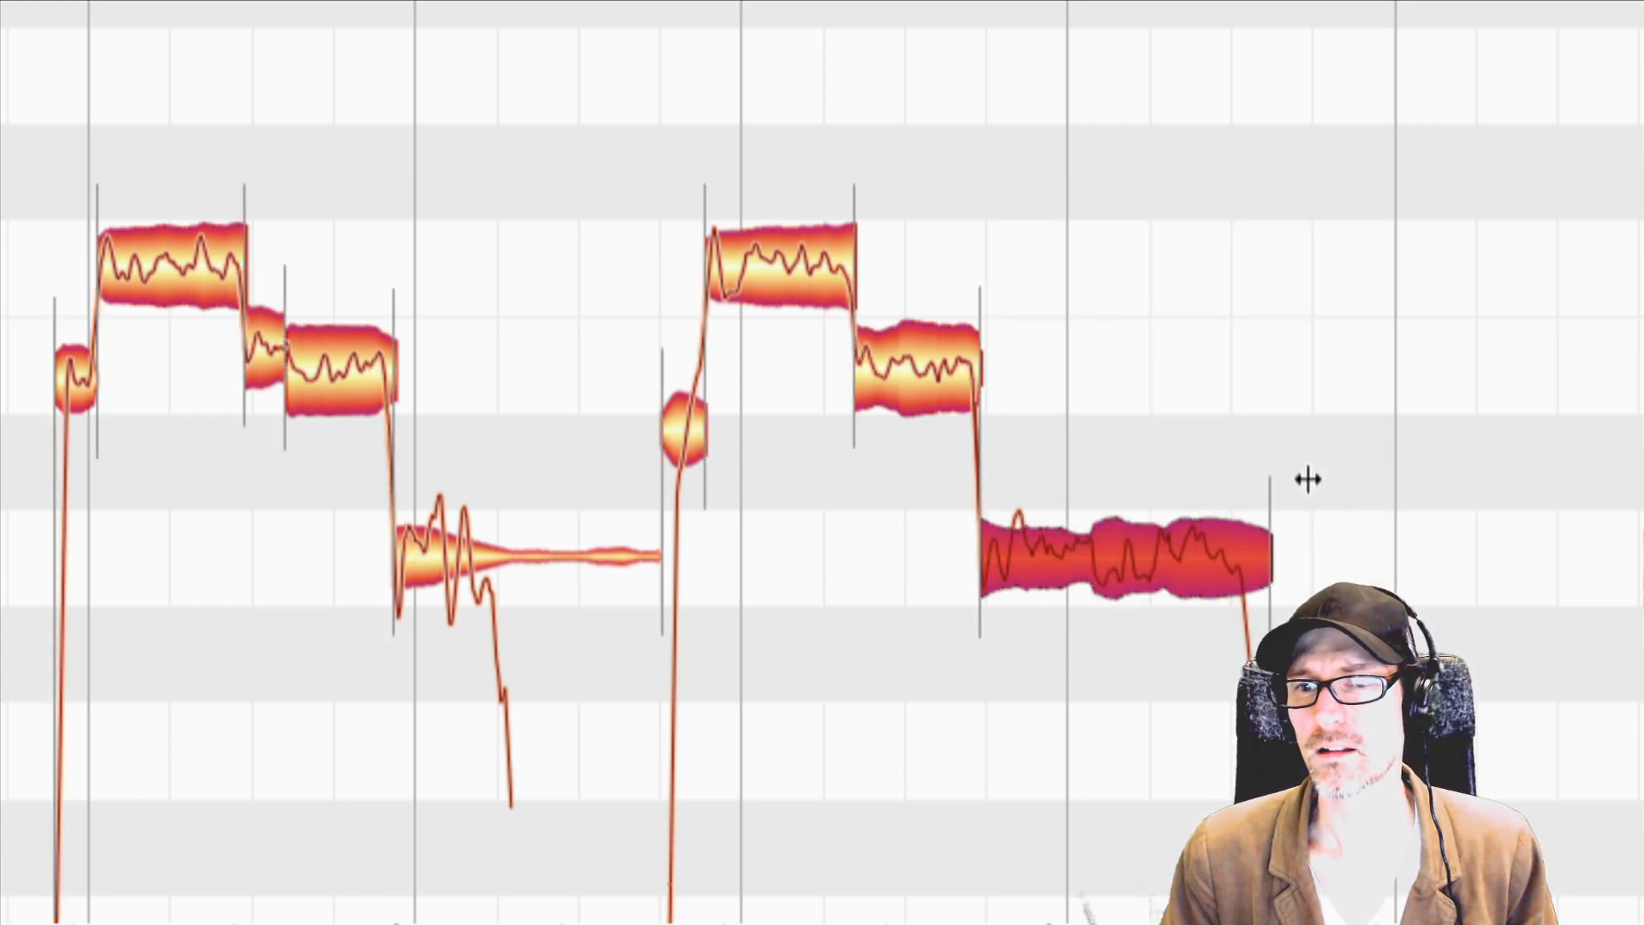
right_click(1056, 381)
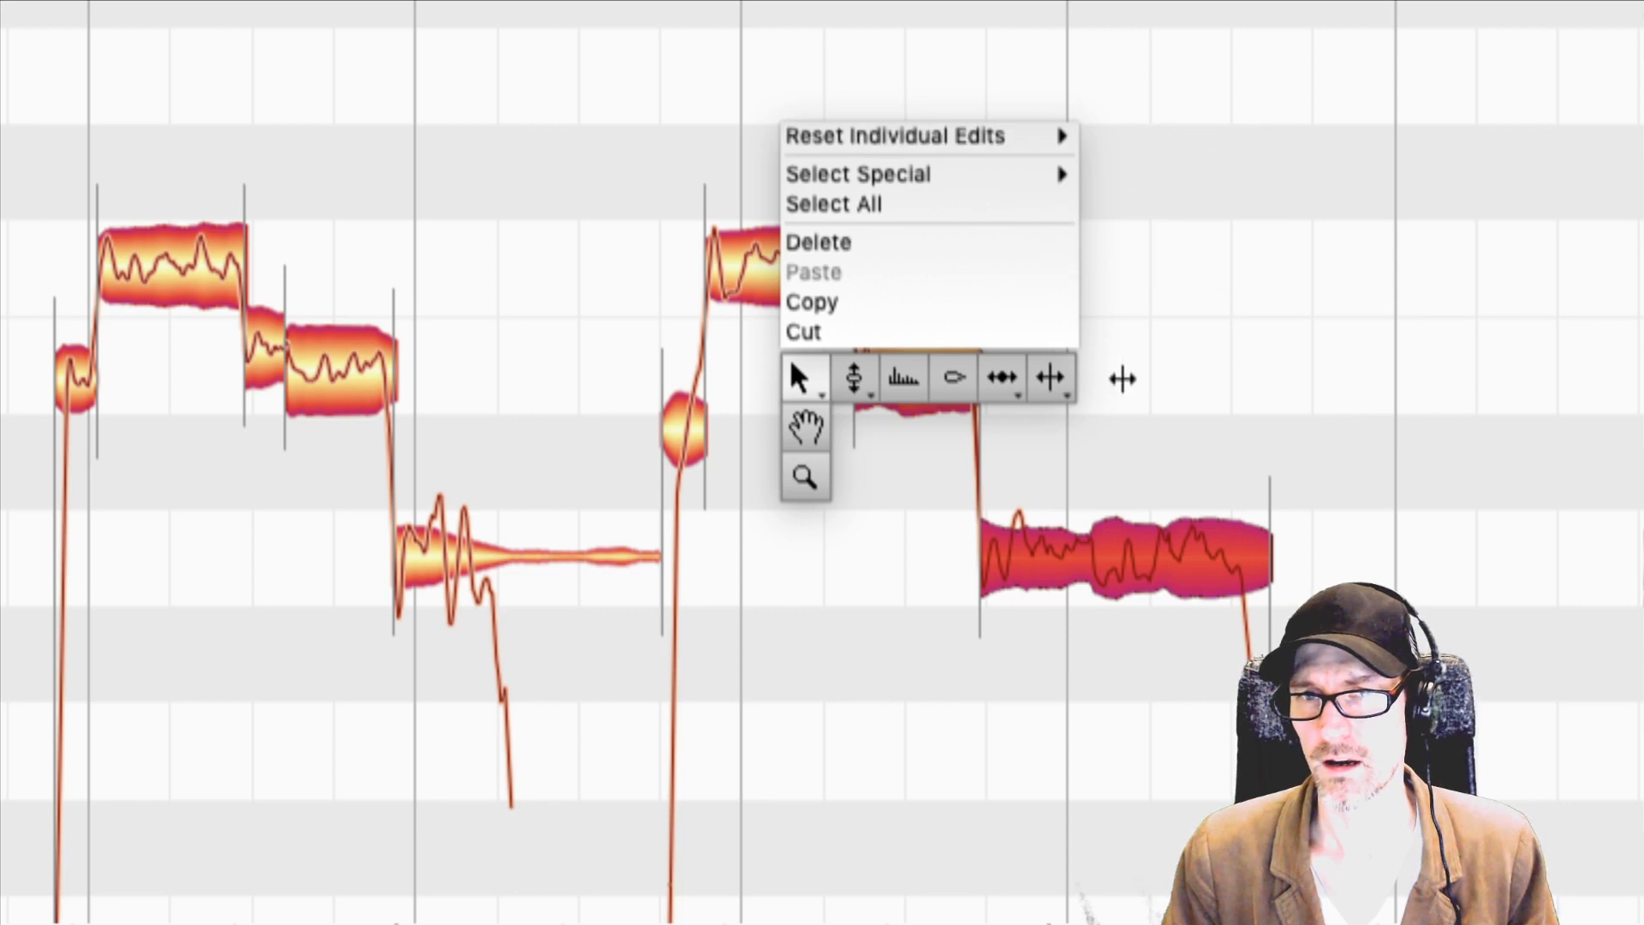
left_click(1064, 377)
double_click(1090, 556)
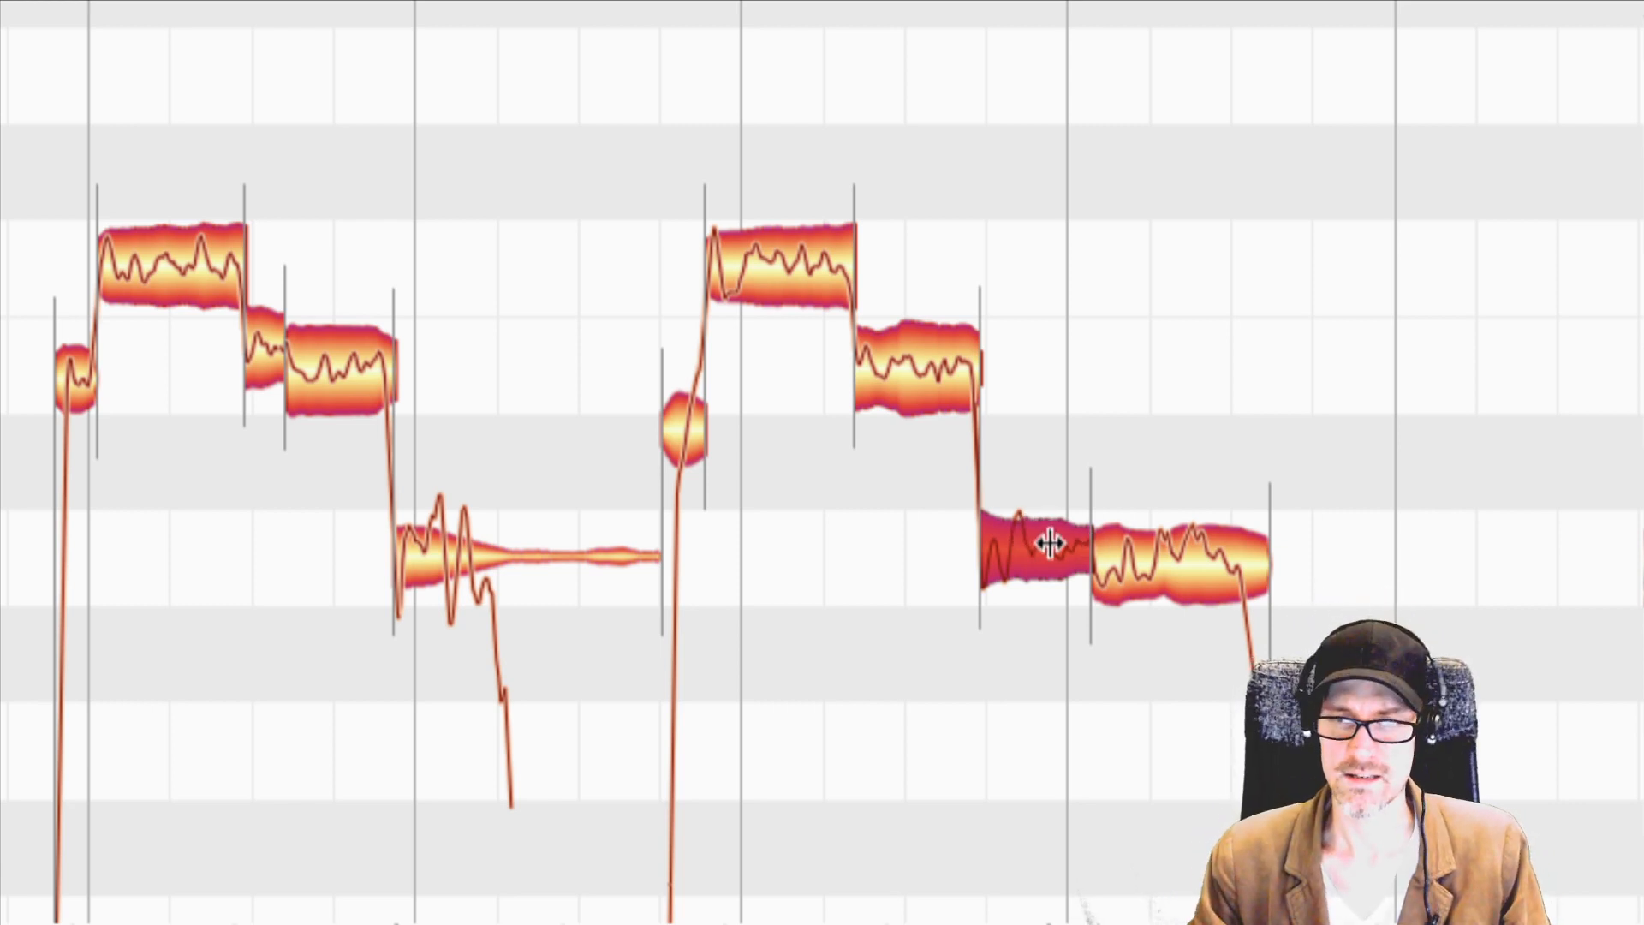
Lower the first part of the split A note slightly with the Pitch Tool, and switch to the Main Tool.
right_click(1048, 545)
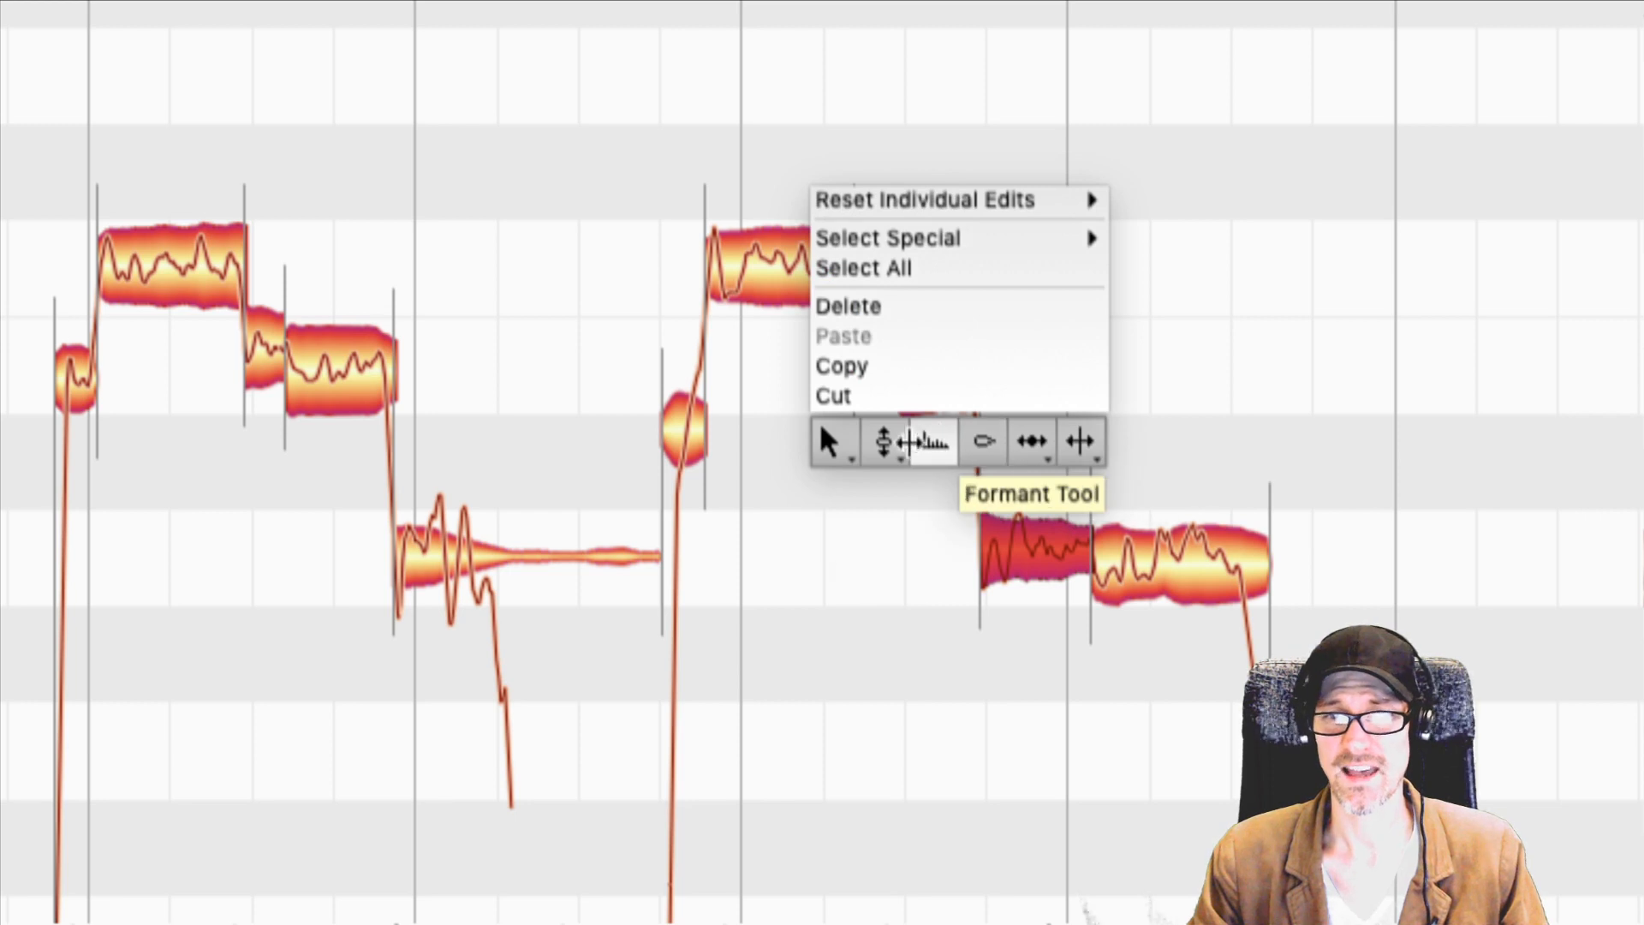
left_click(884, 441)
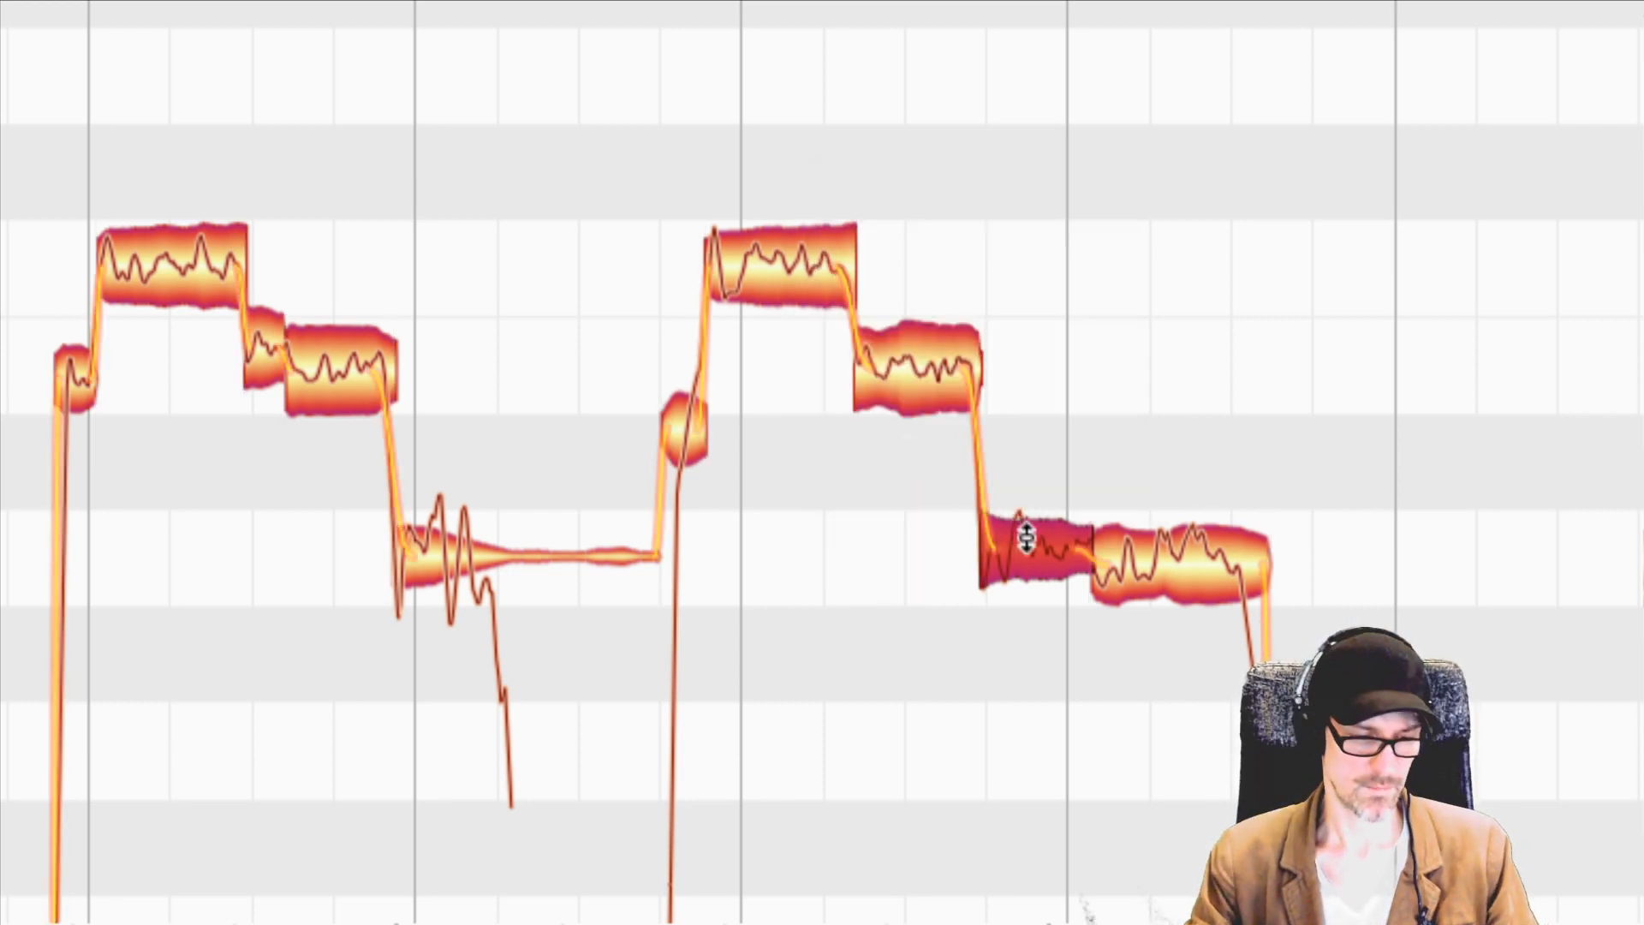
left_click_drag(1026, 538, 1026, 553)
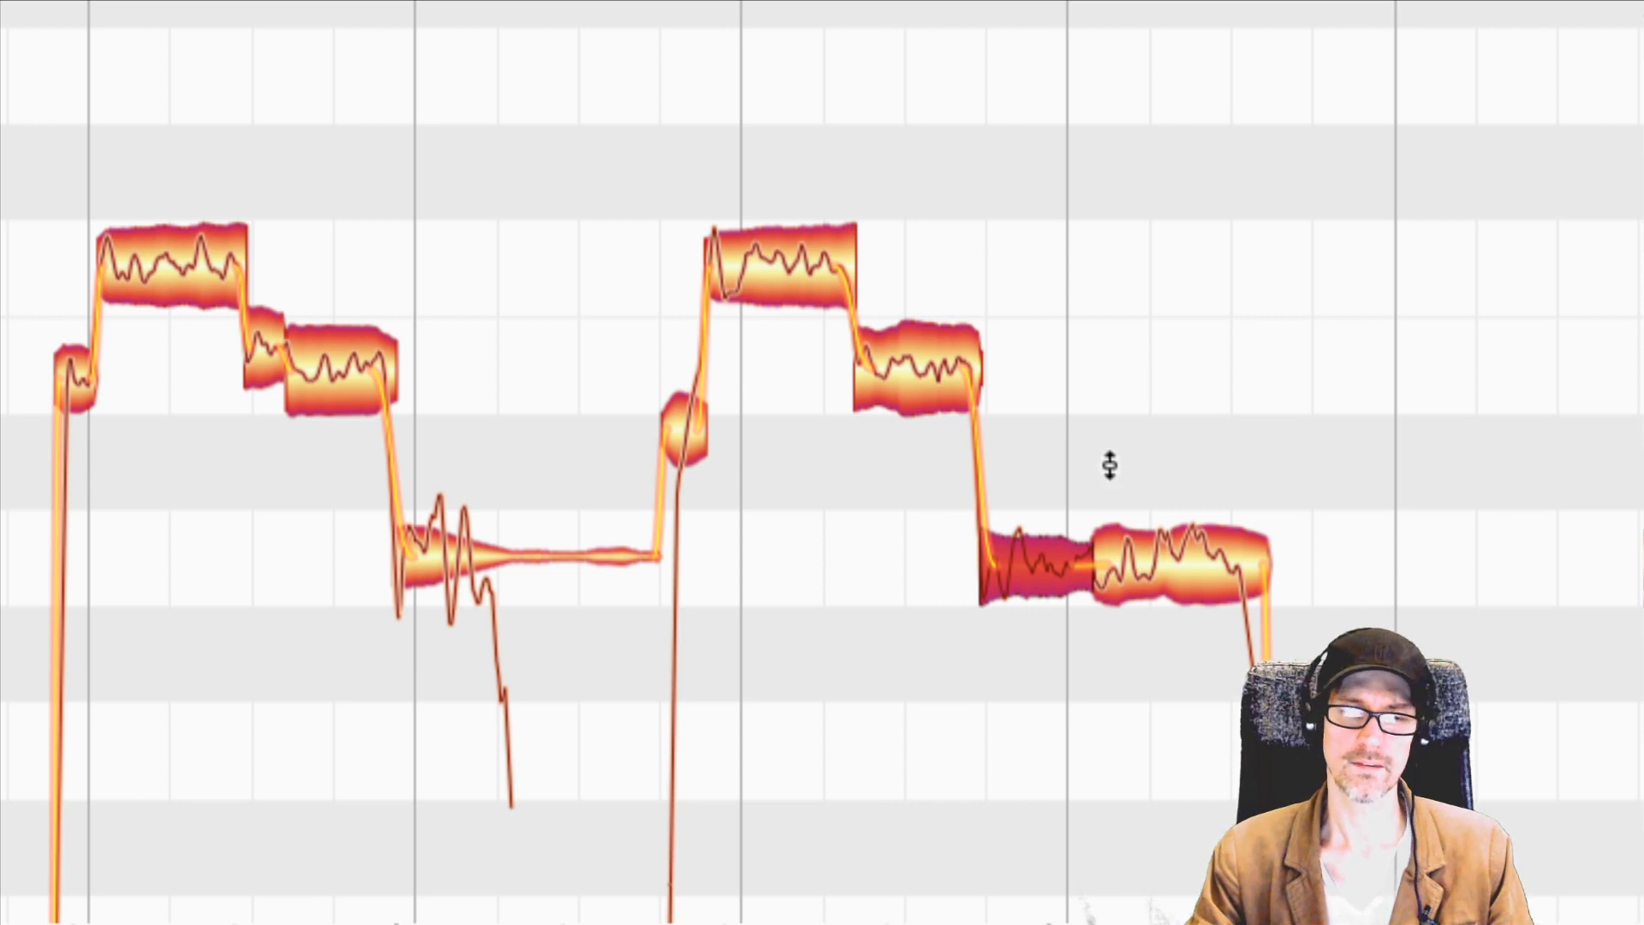
right_click(44, 276)
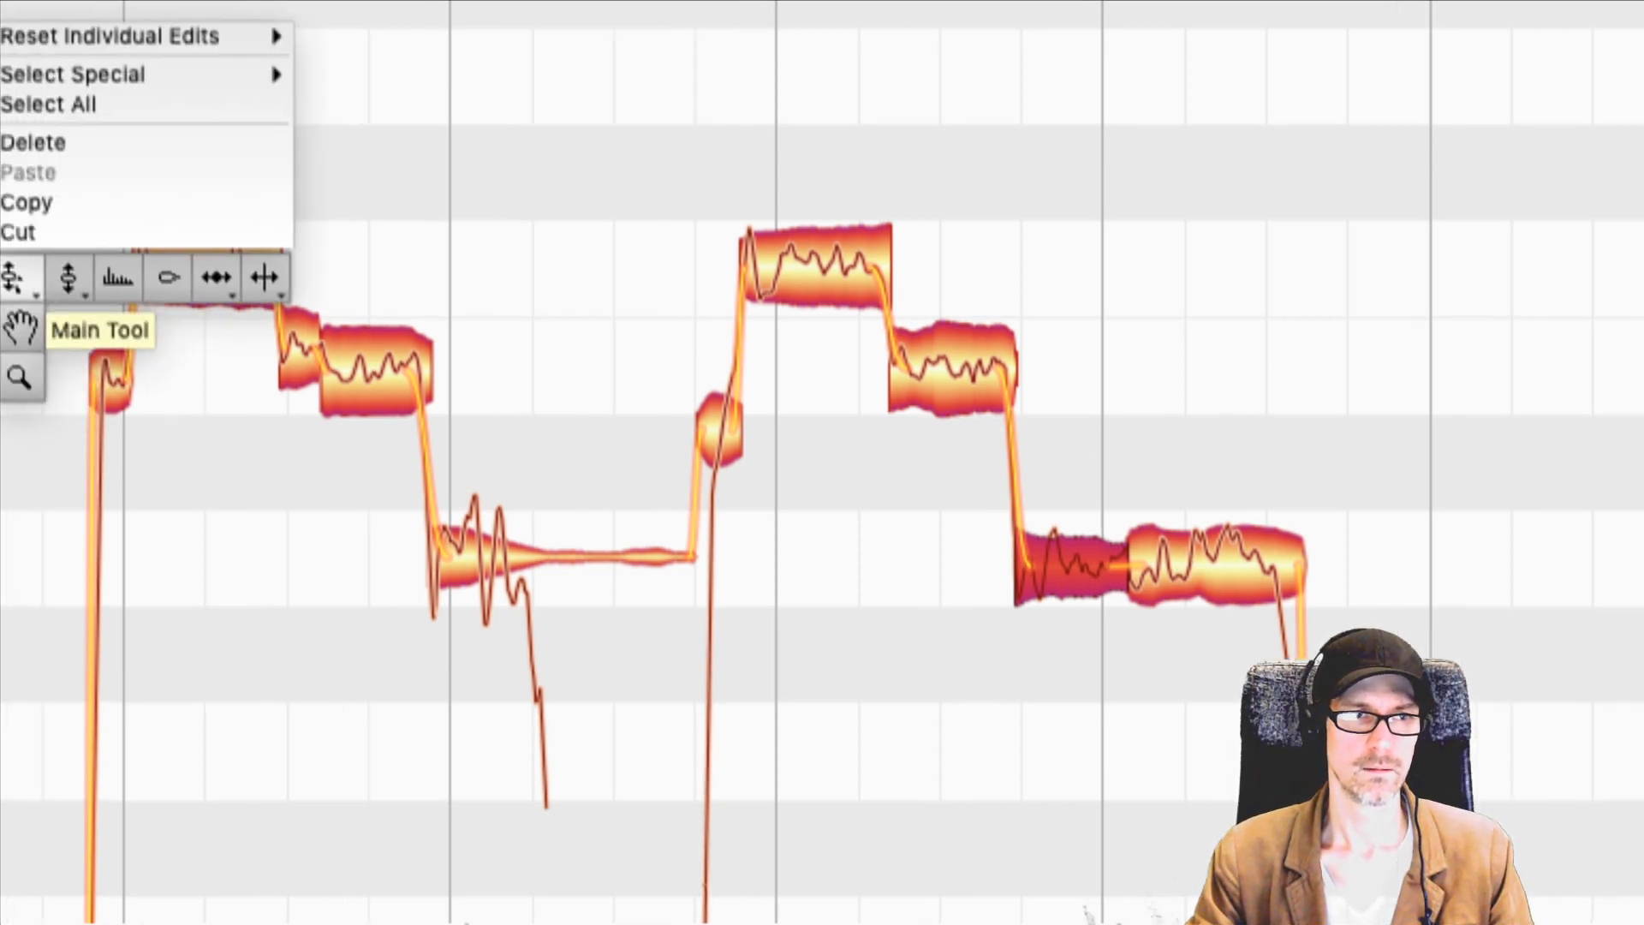
left_click(15, 279)
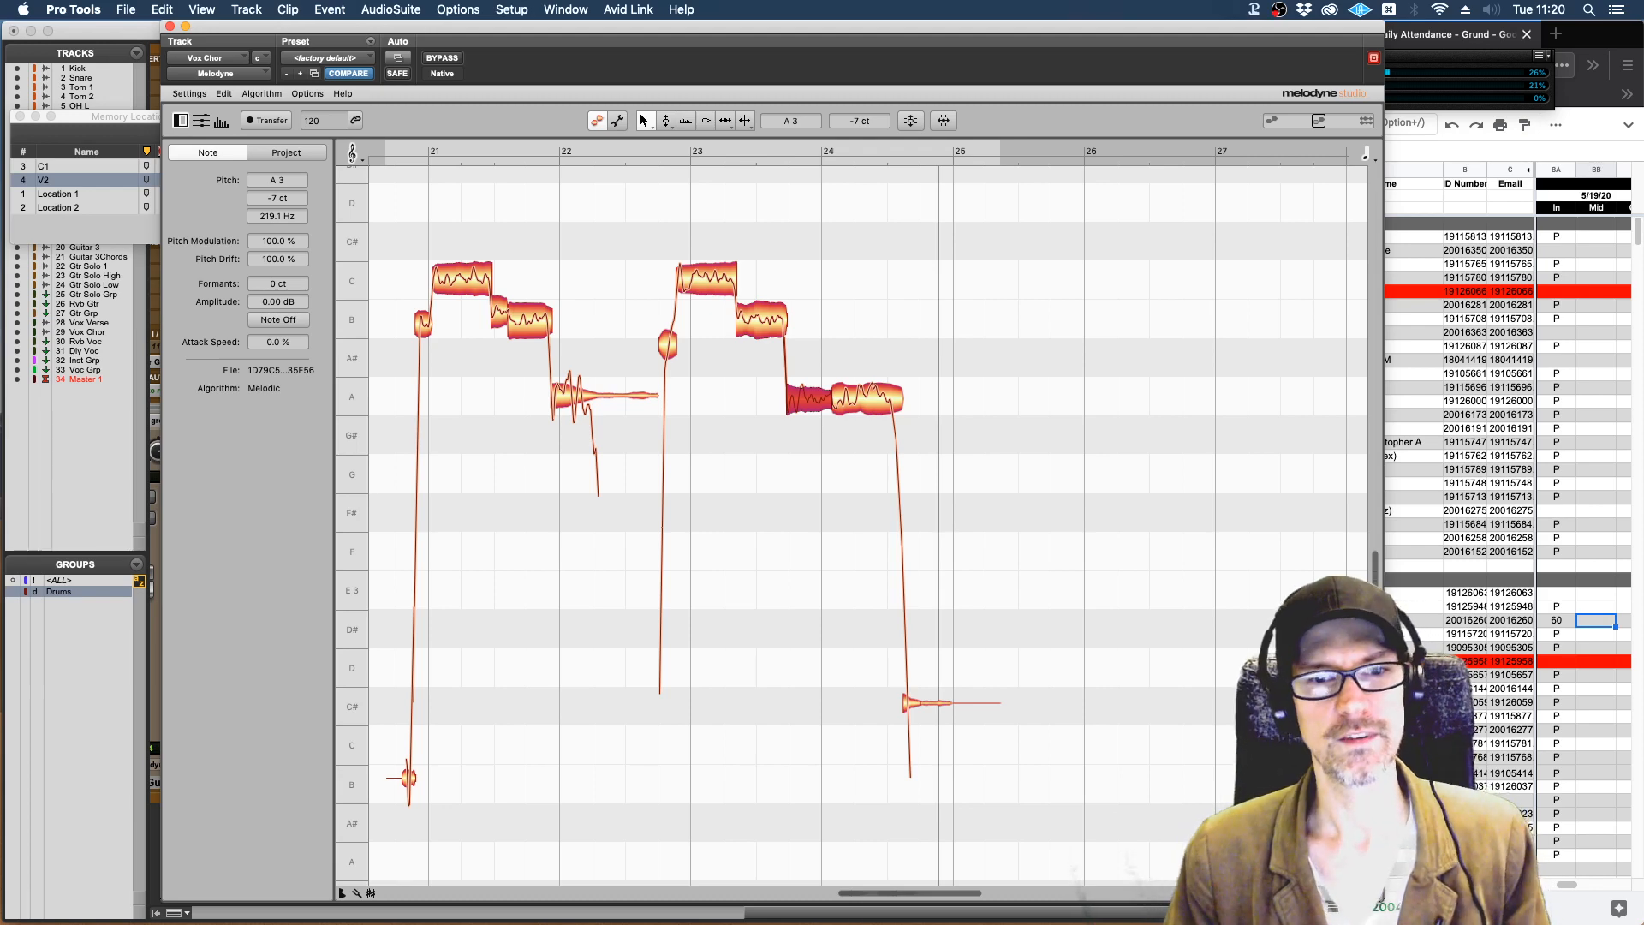
Switch to C1 L22 Pitch Correction-Vocoders.pdf in Preview and review pages 2 and 3 on using and recording into Melodyne.
left_click(604, 239)
key("super+Tab")
key("super+Tab")
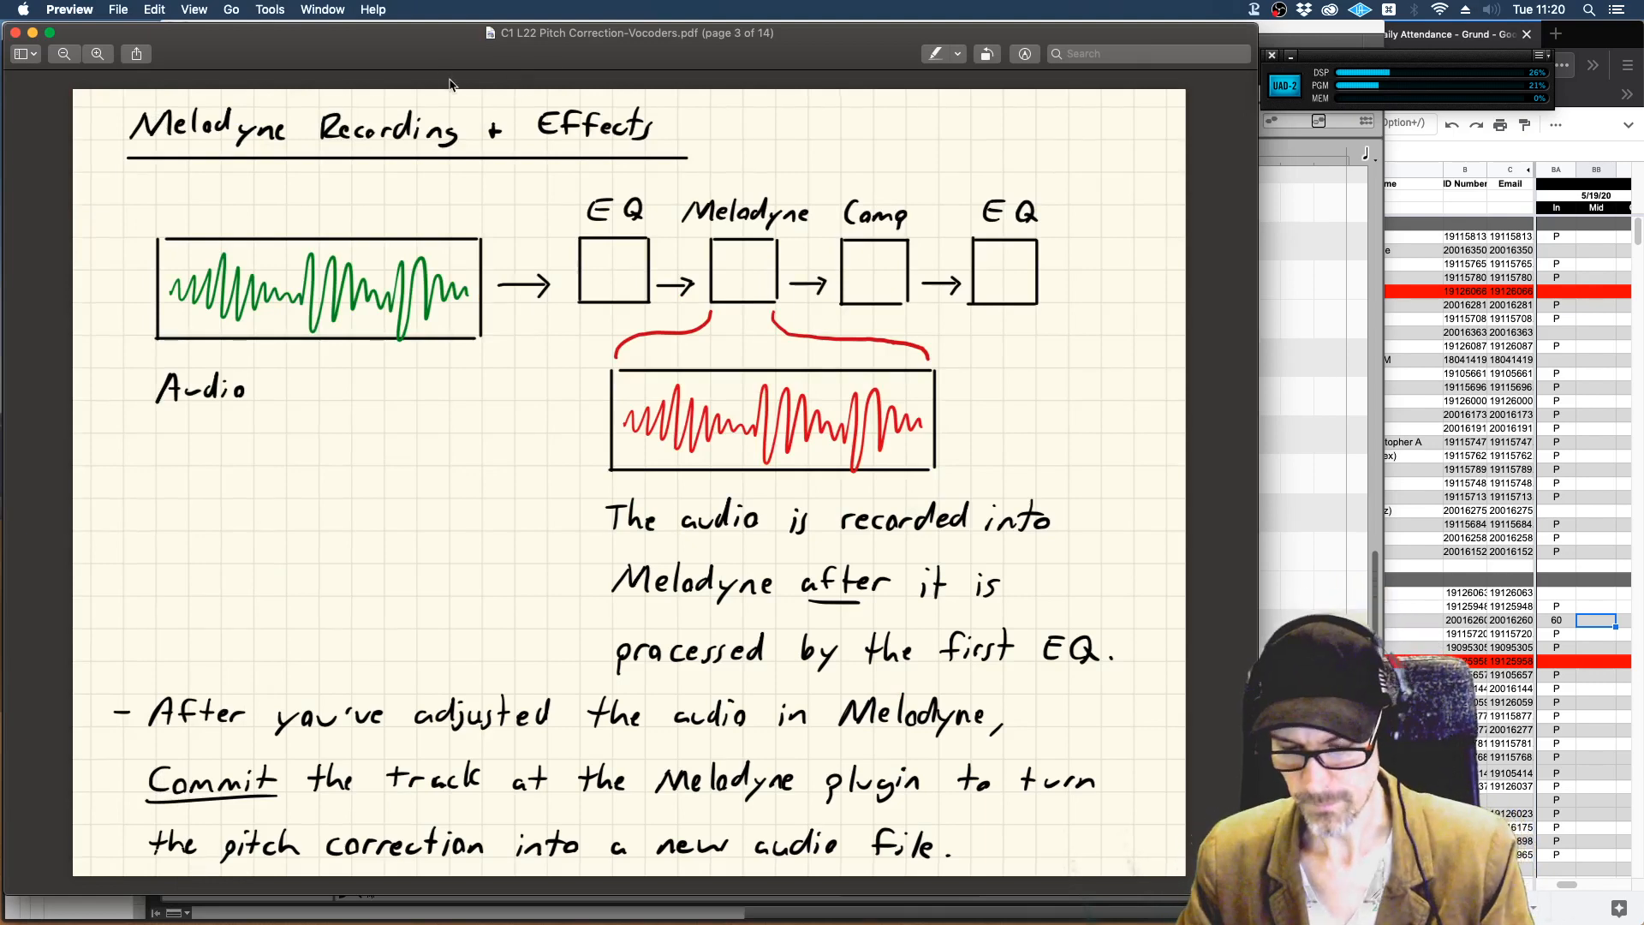
key("Left")
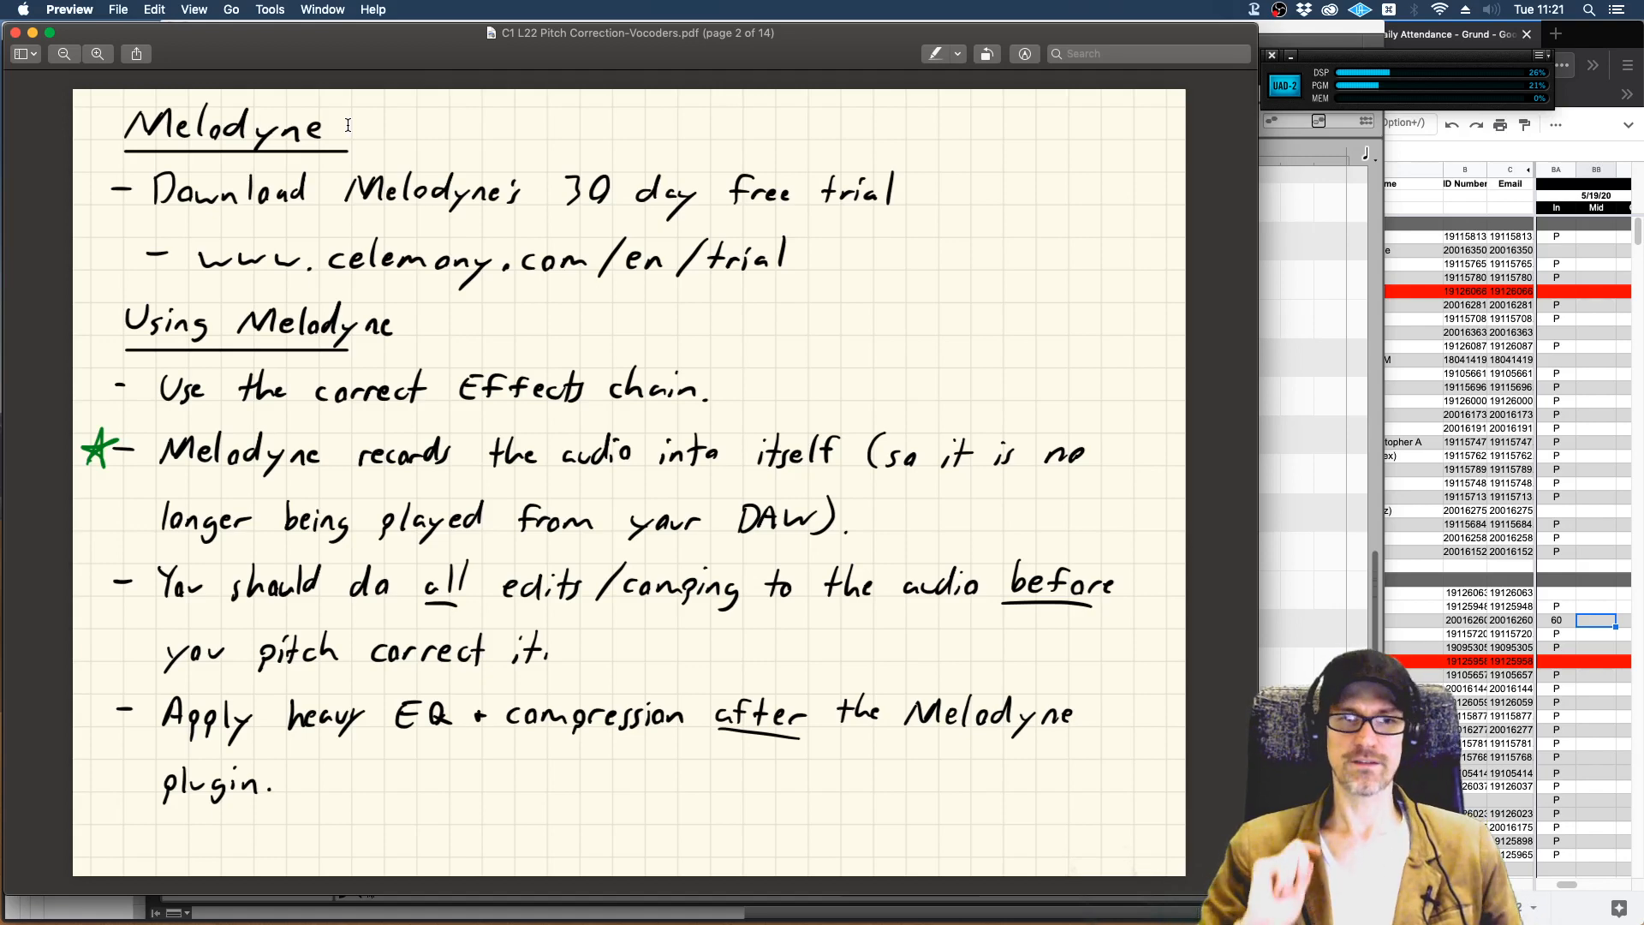
key("Right")
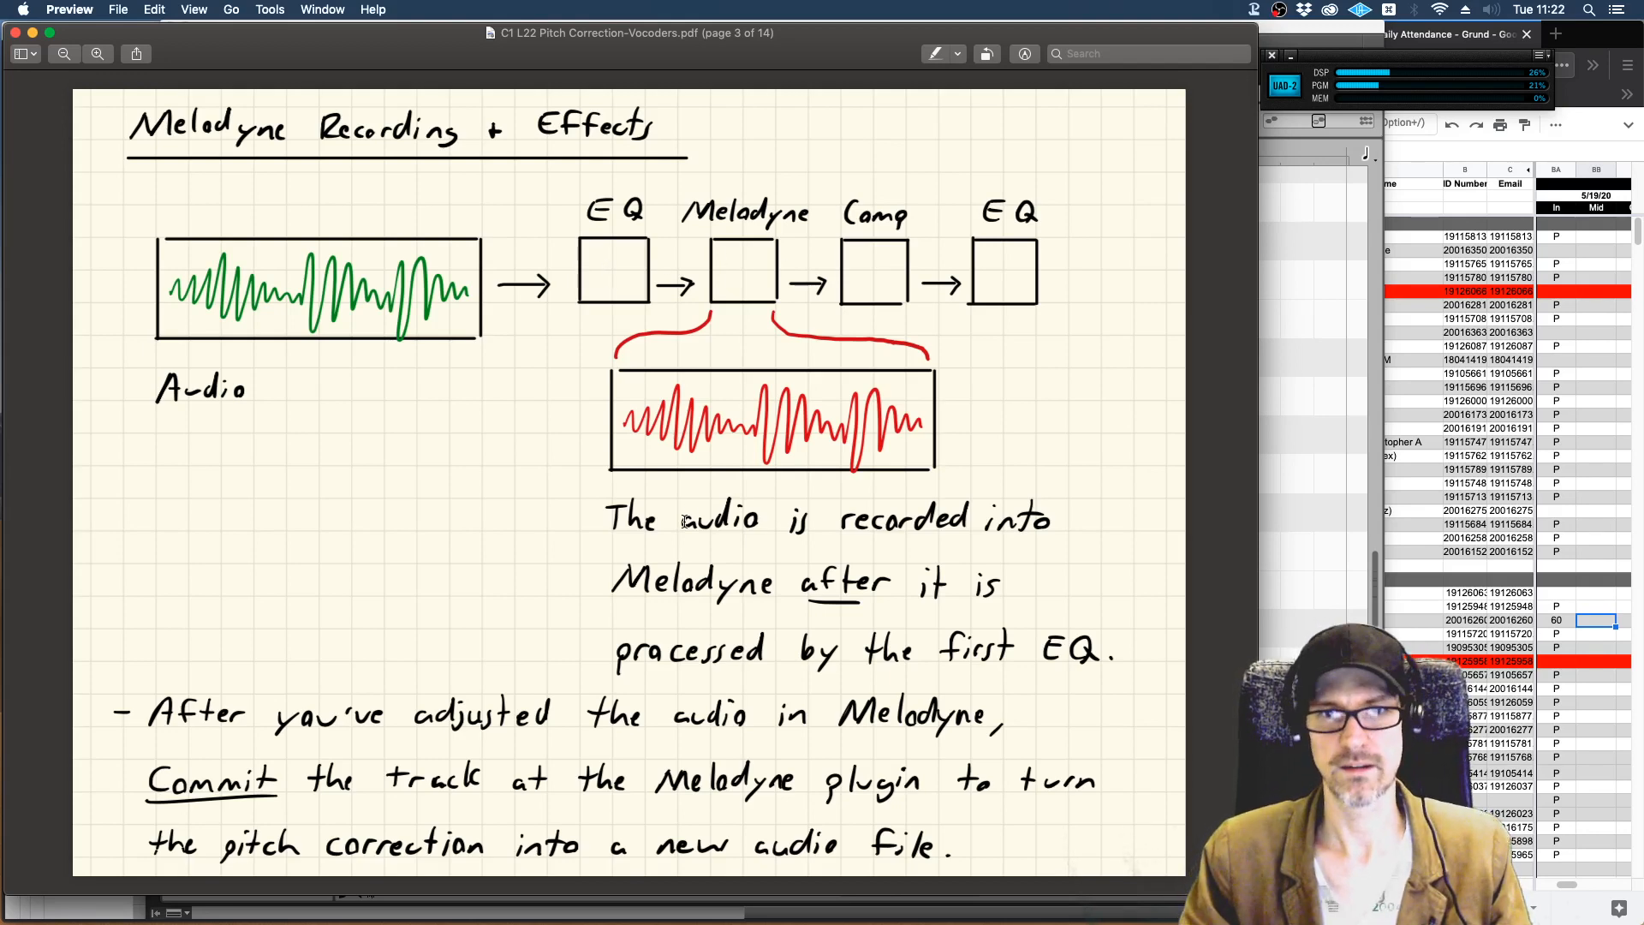
key("Left")
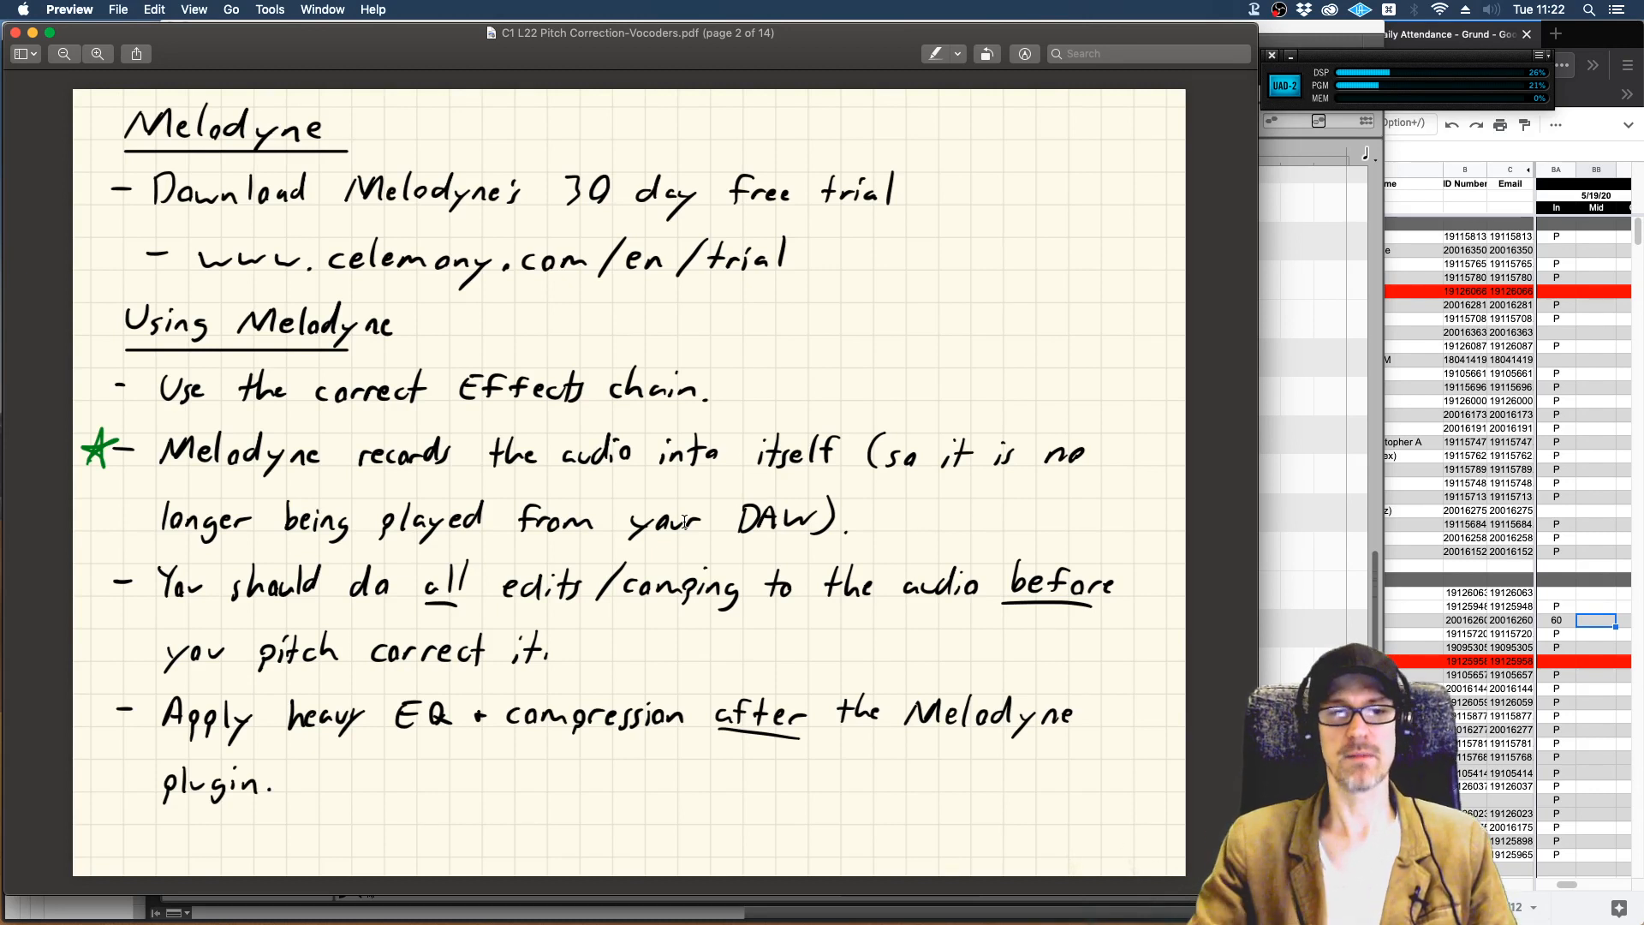
Examine the page 3 note on committing the track at the Melodyne plugin and the resulting effects chain on page 4.
key("Down")
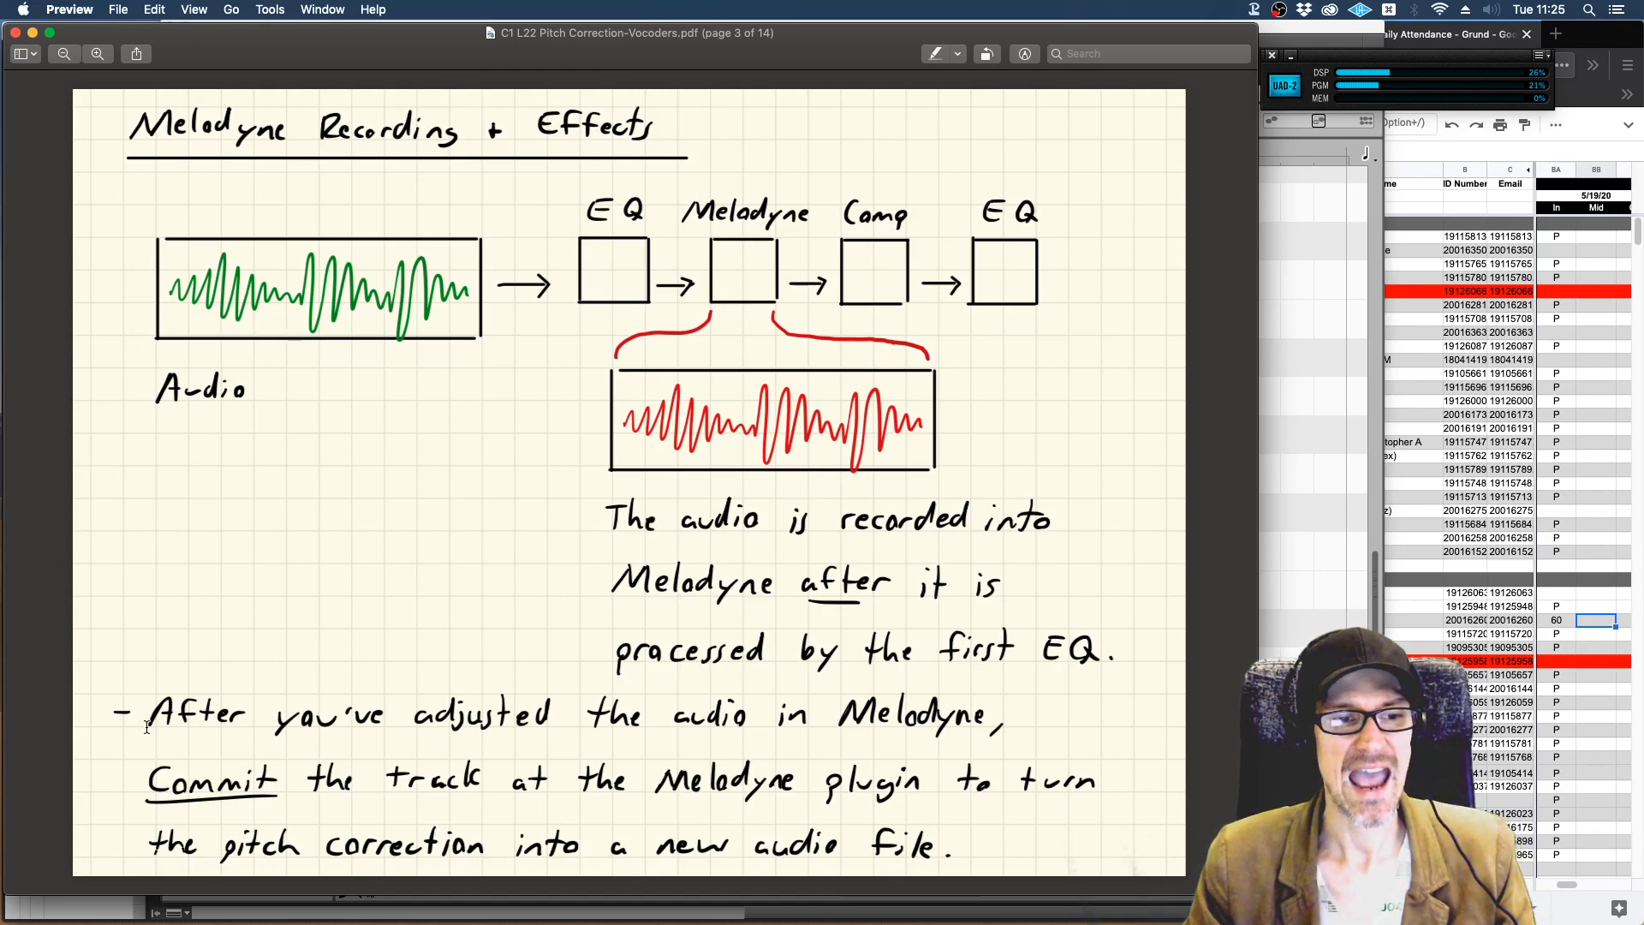
left_click_drag(153, 716, 724, 708)
left_click(746, 709)
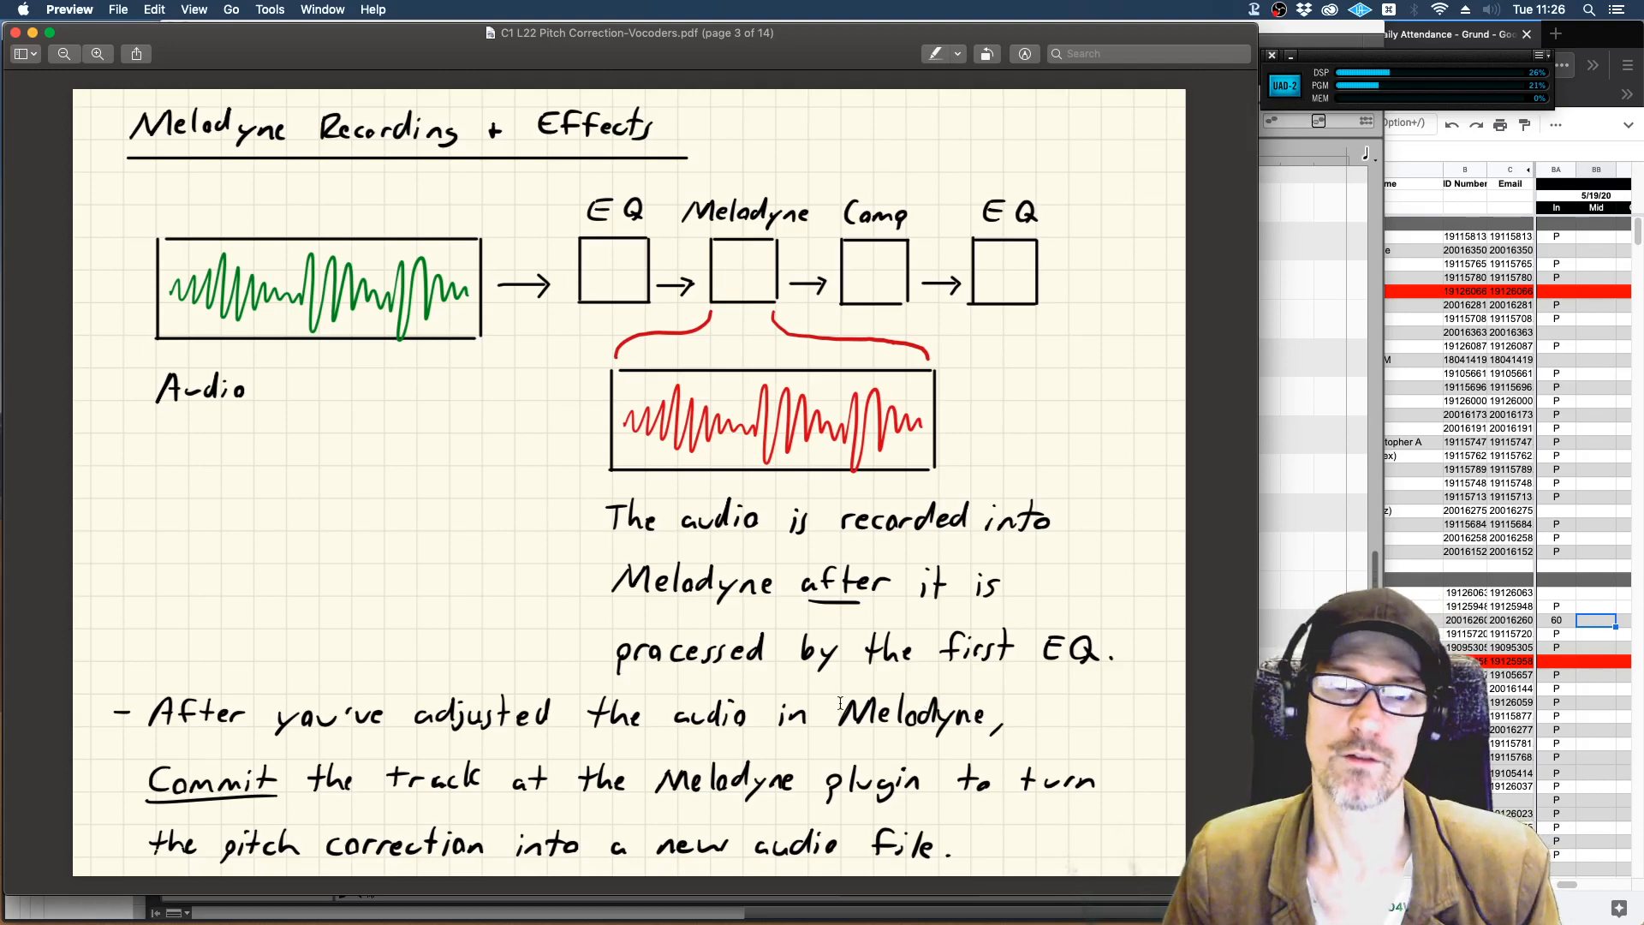
key("Right")
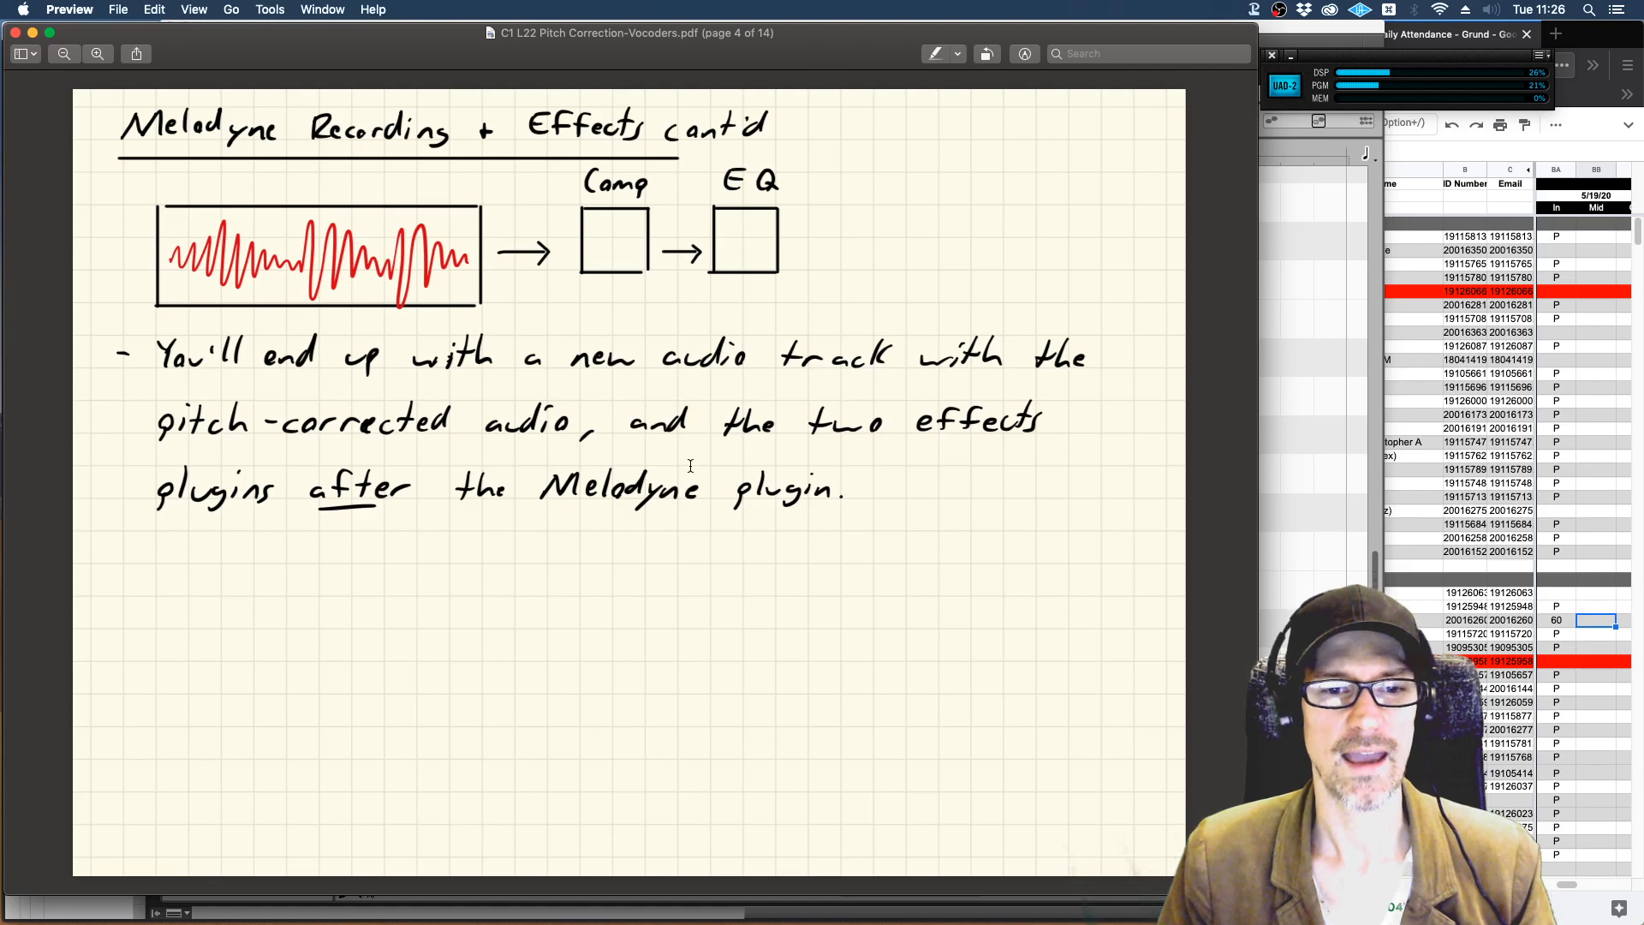
key("Left")
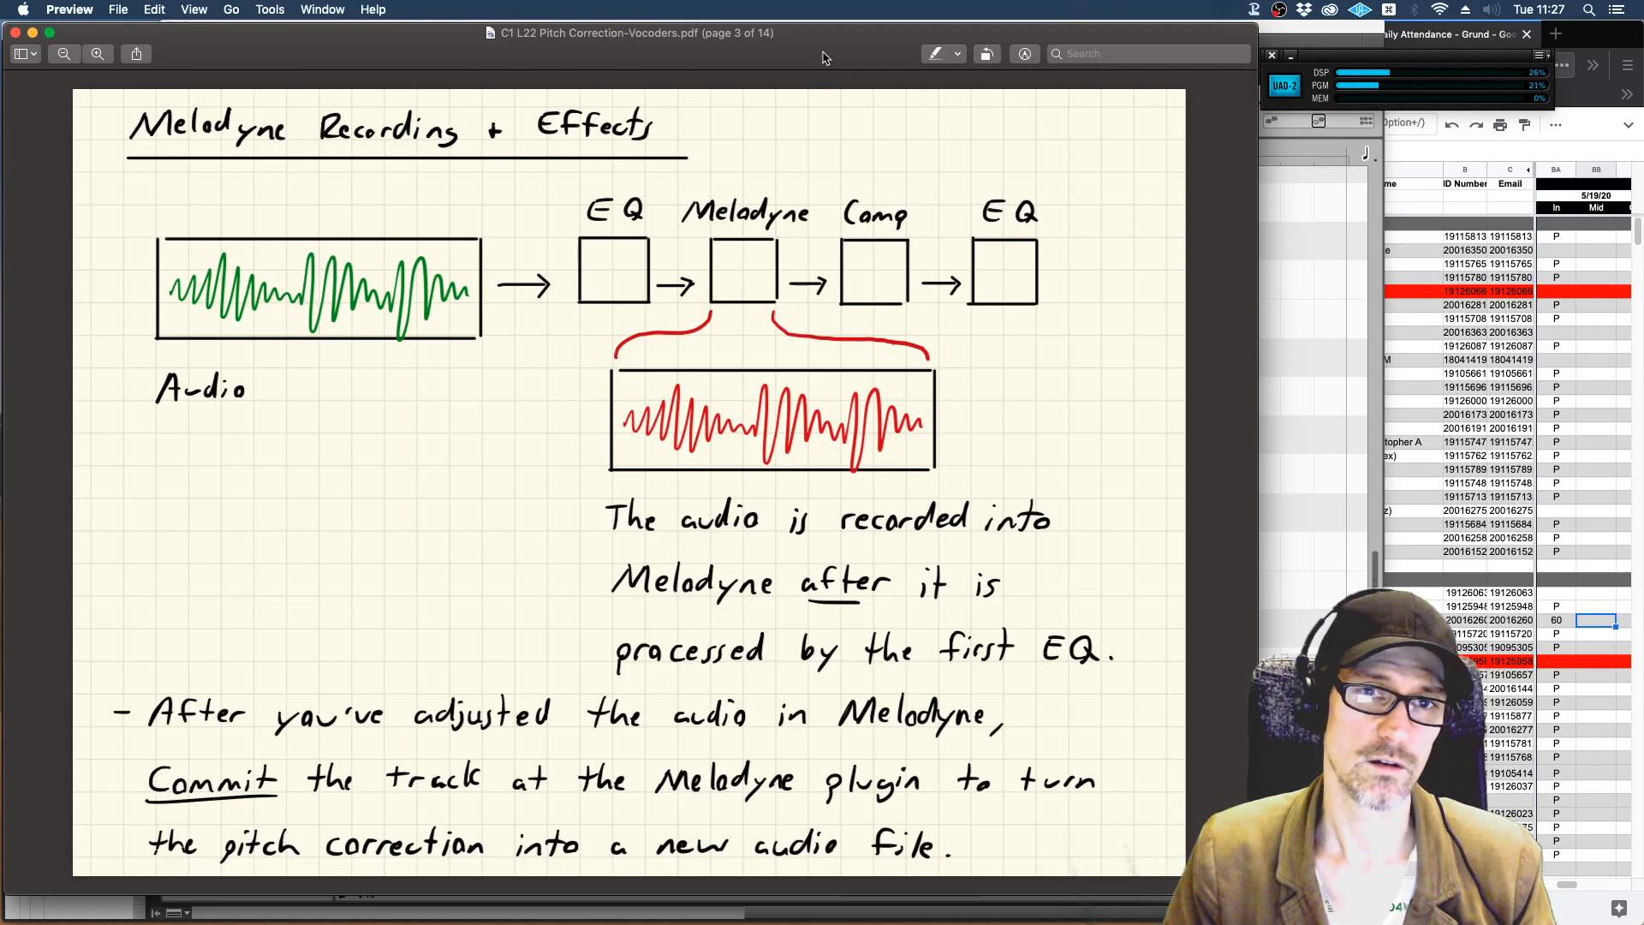
key("Right")
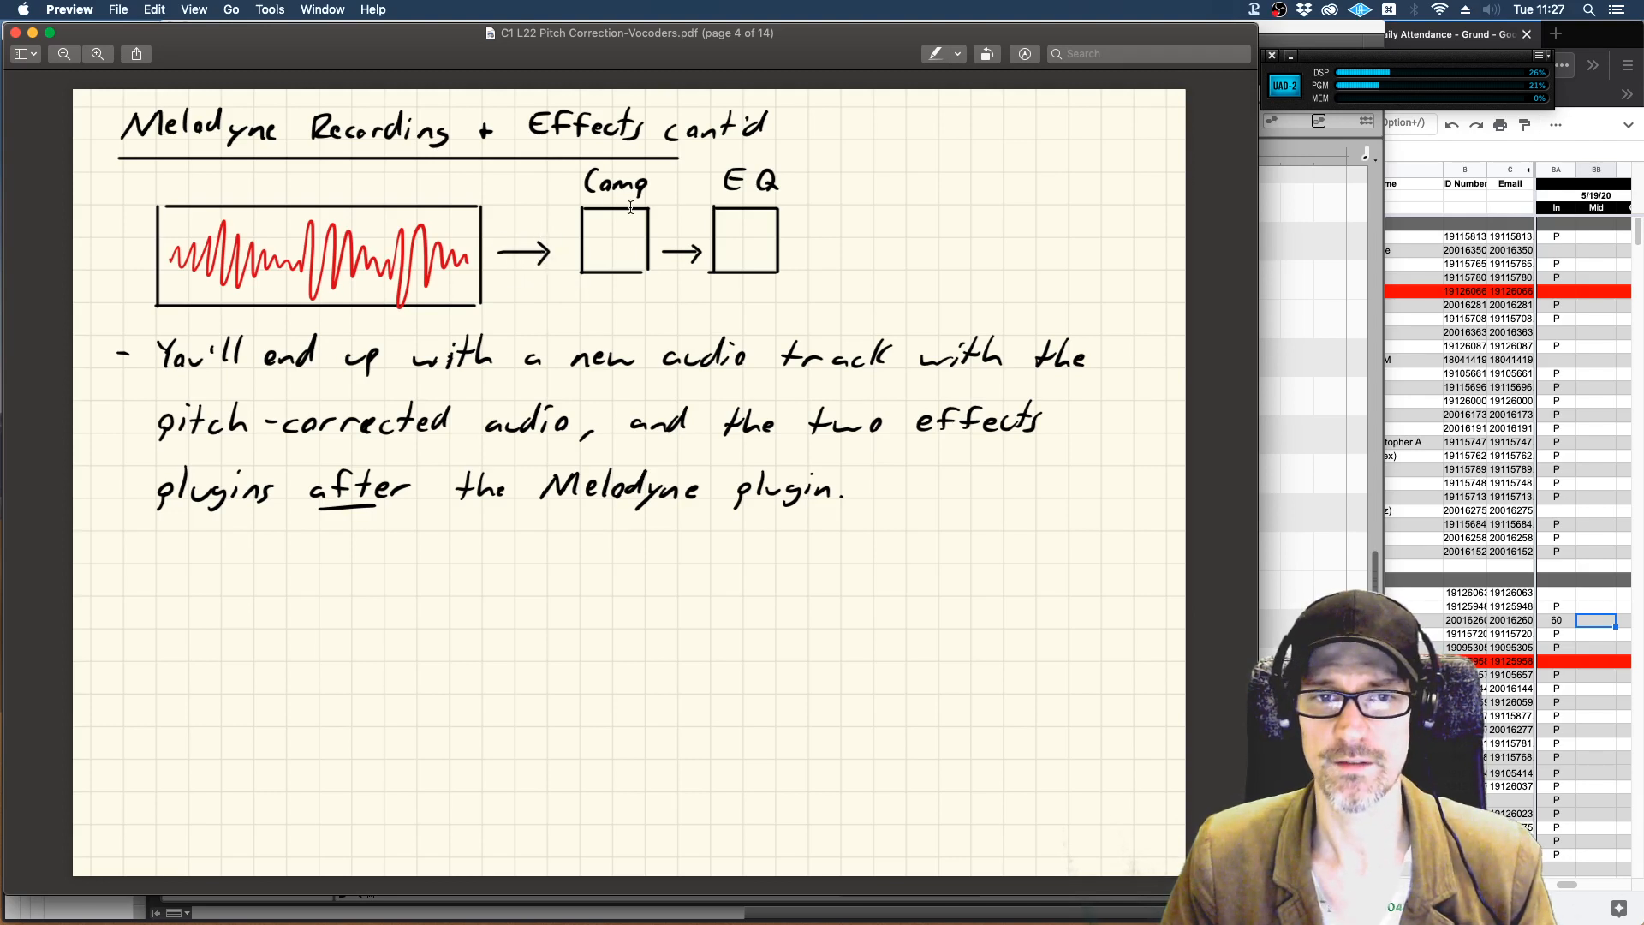
left_click_drag(167, 259, 435, 255)
left_click(520, 222)
mouse_move(613, 229)
left_mouse_down()
mouse_move(646, 212)
mouse_move(730, 237)
mouse_move(740, 214)
left_mouse_up()
left_click(634, 225)
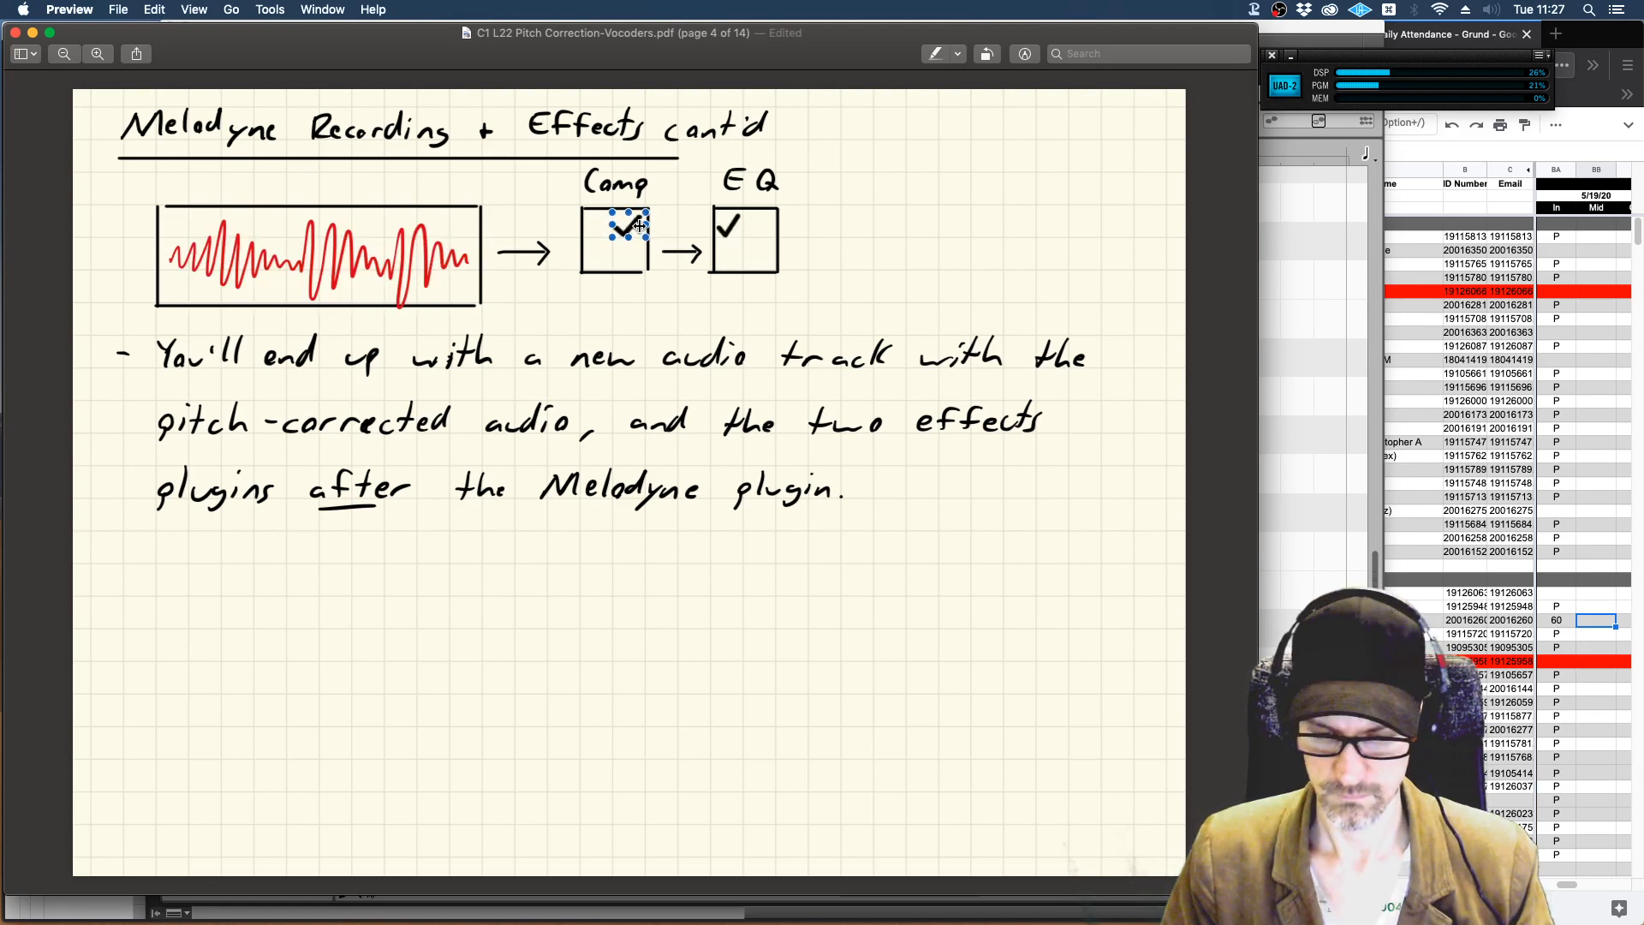
key("BackSpace")
left_click(728, 228)
key("BackSpace")
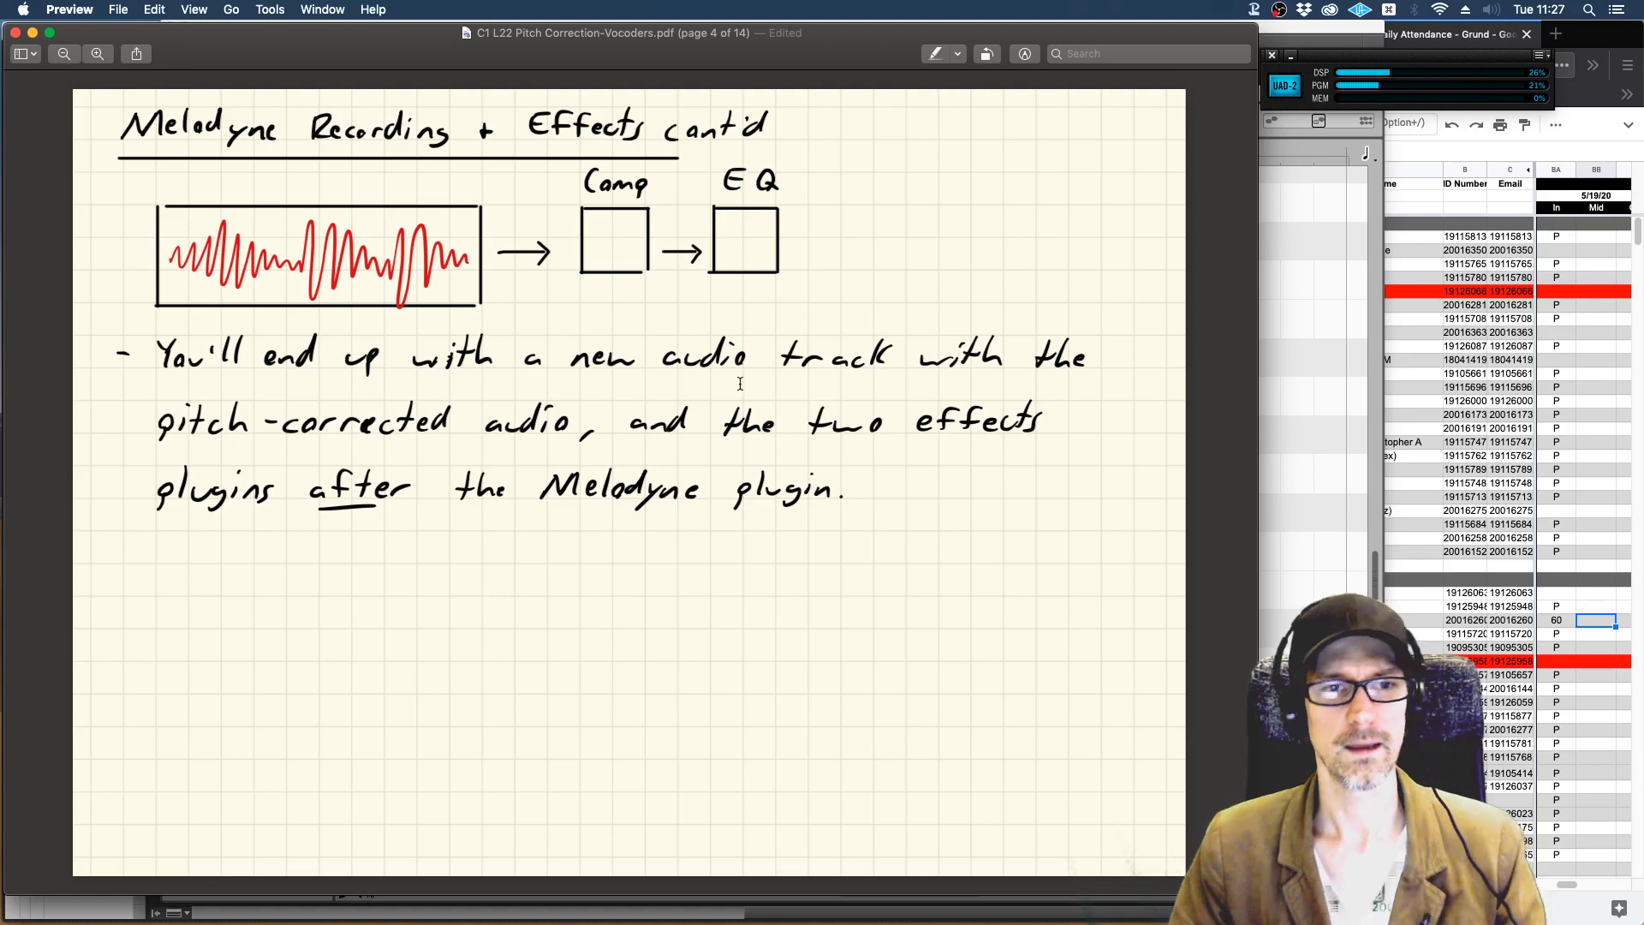
Examine the page 5 notes on committing a track up to an insert and on the source tracks setting.
double_click(819, 67)
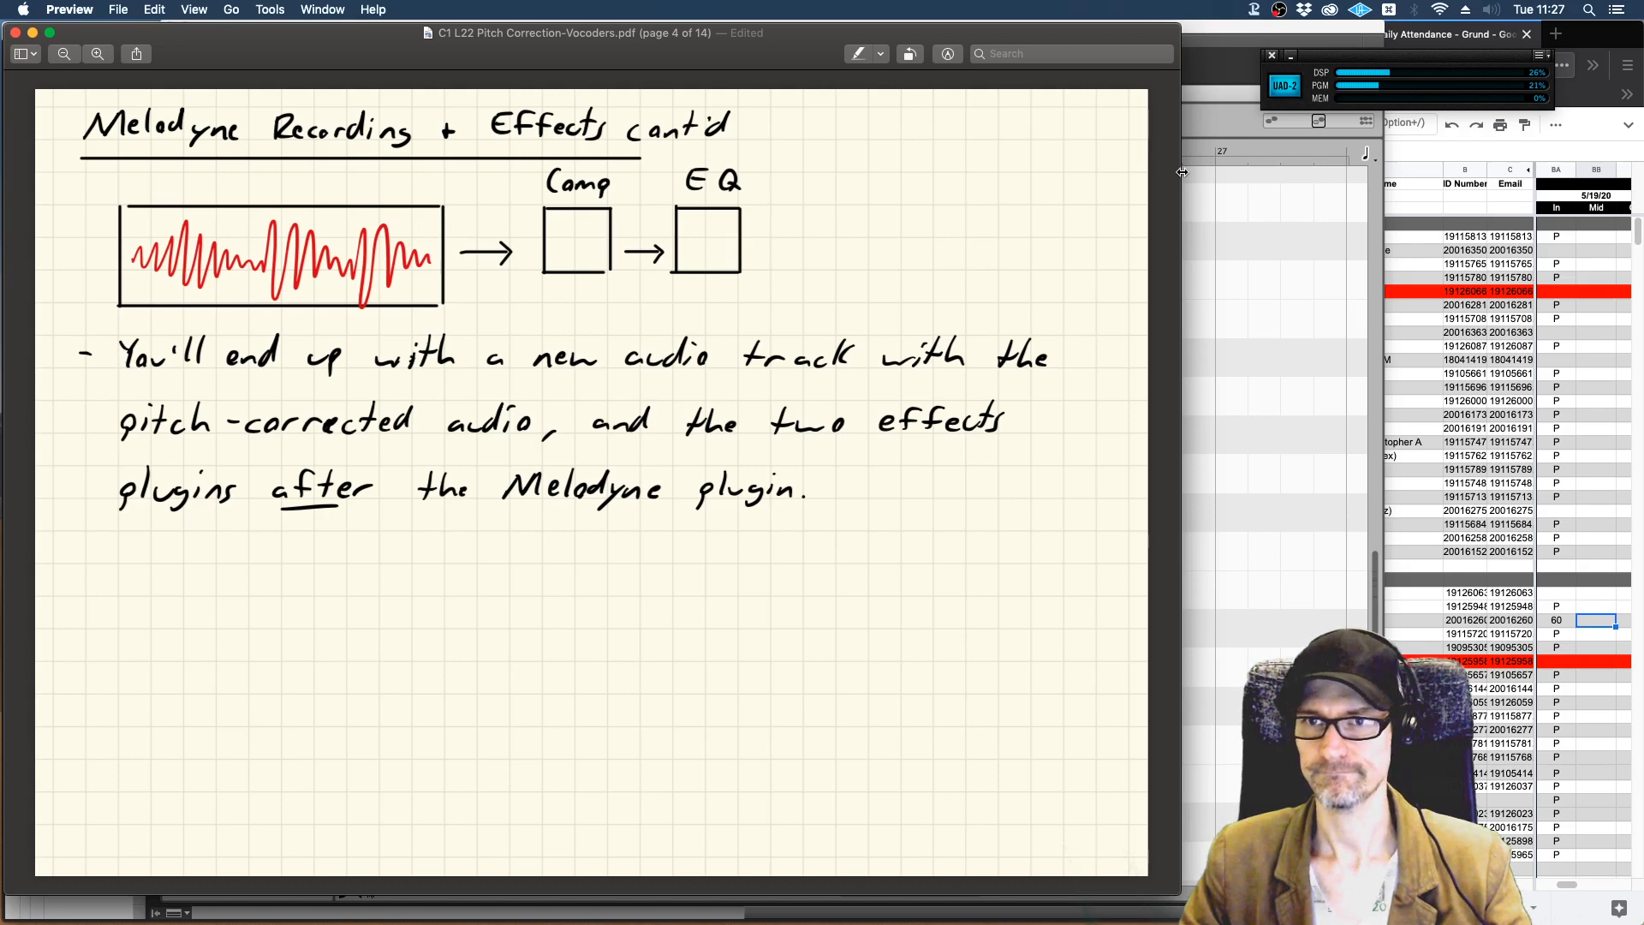
key("Down")
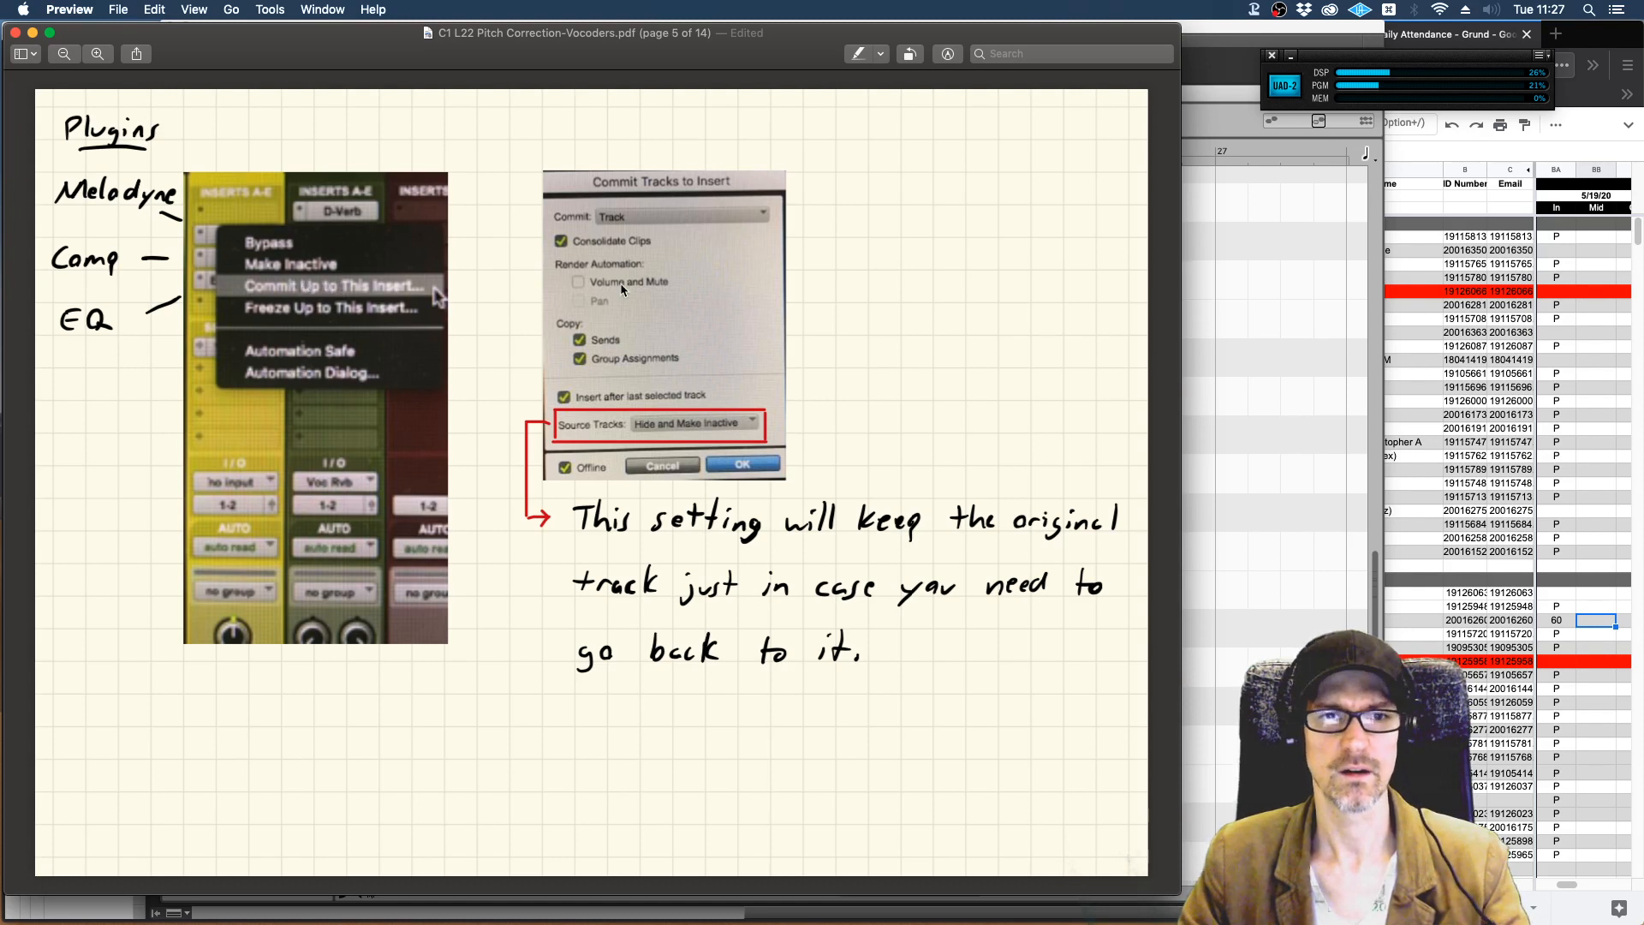
left_click_drag(905, 288, 926, 277)
left_click(918, 280)
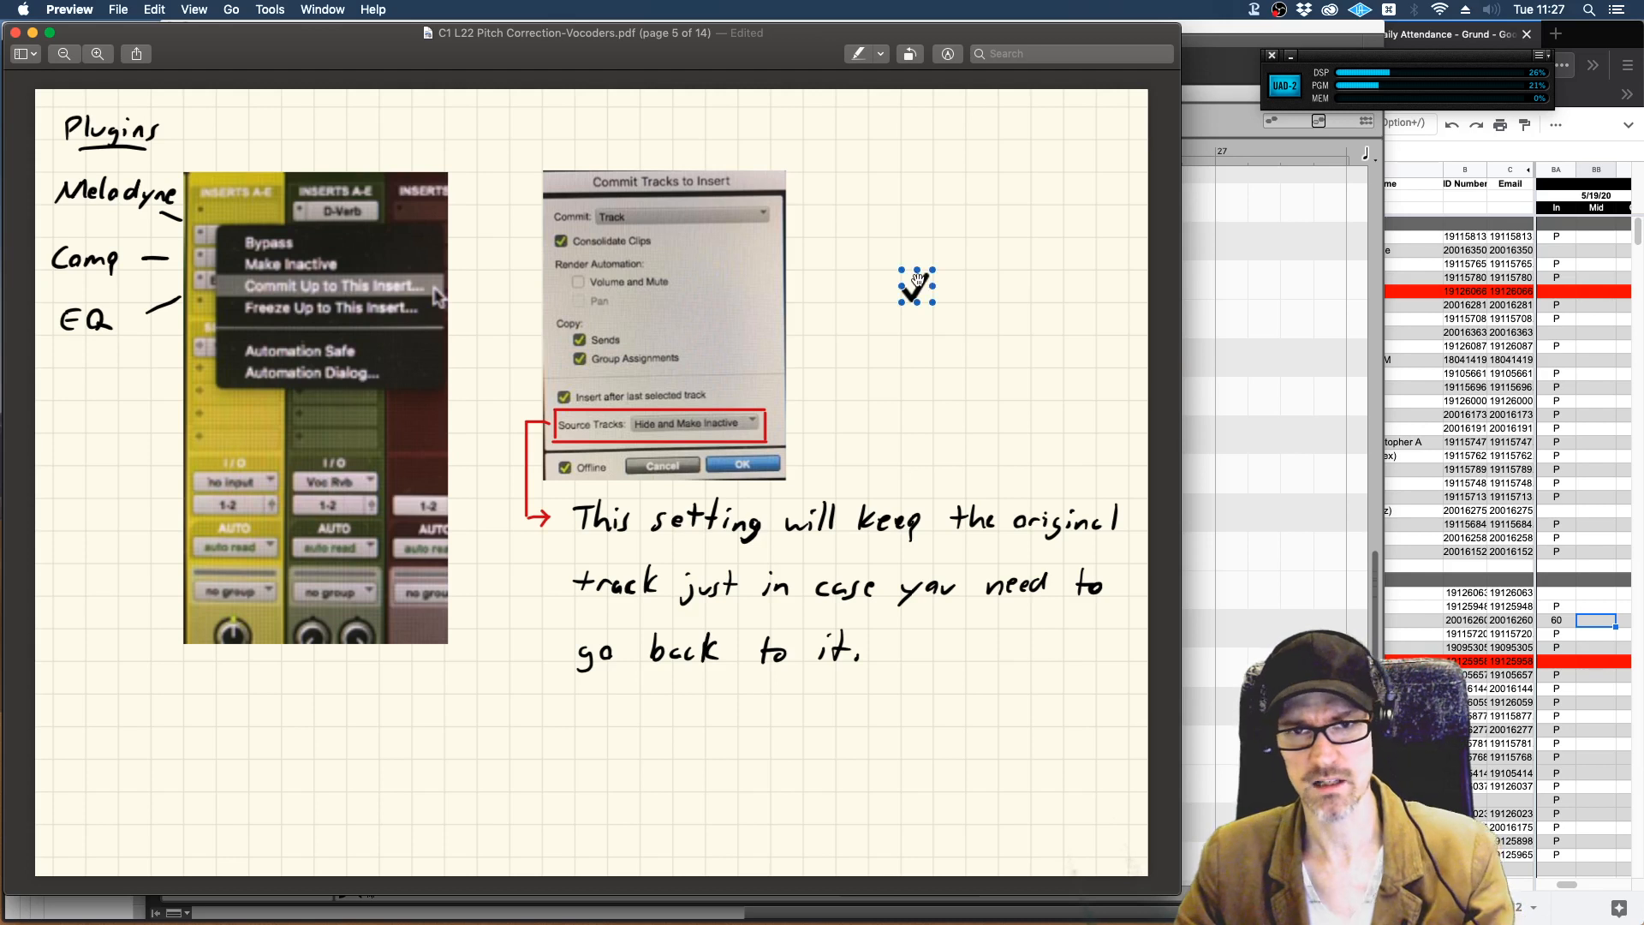
key("BackSpace")
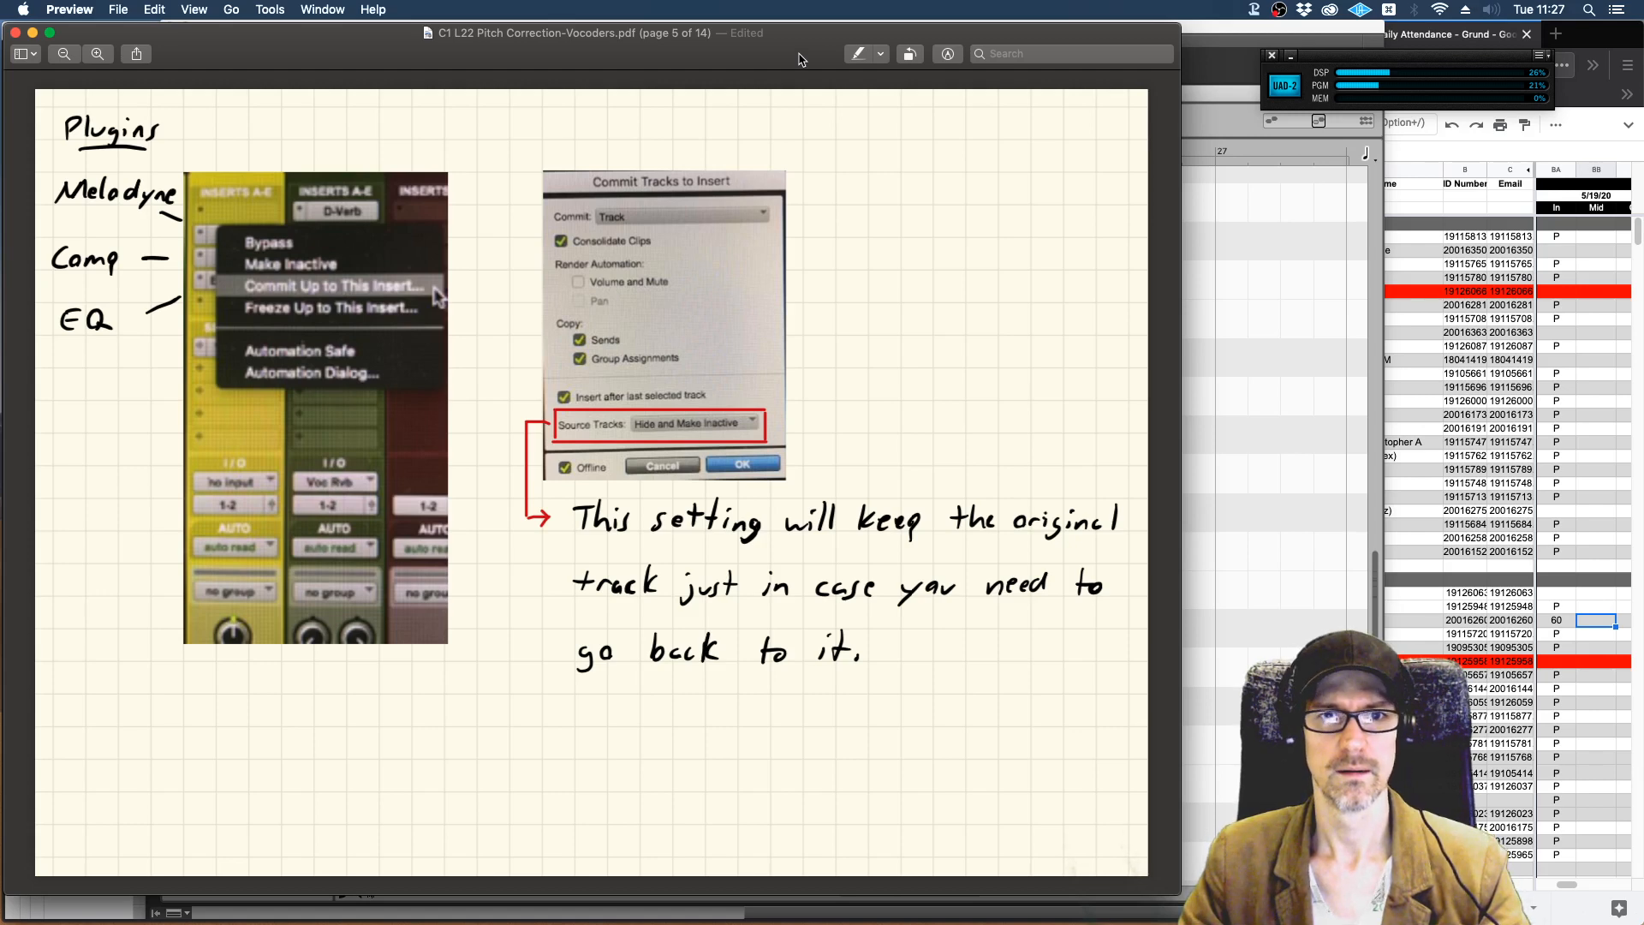
Review the Melodyne Tools list on page 6, comparing it with the preceding commit page.
left_click_drag(797, 46, 853, 43)
scroll(985, 368, "down", 1)
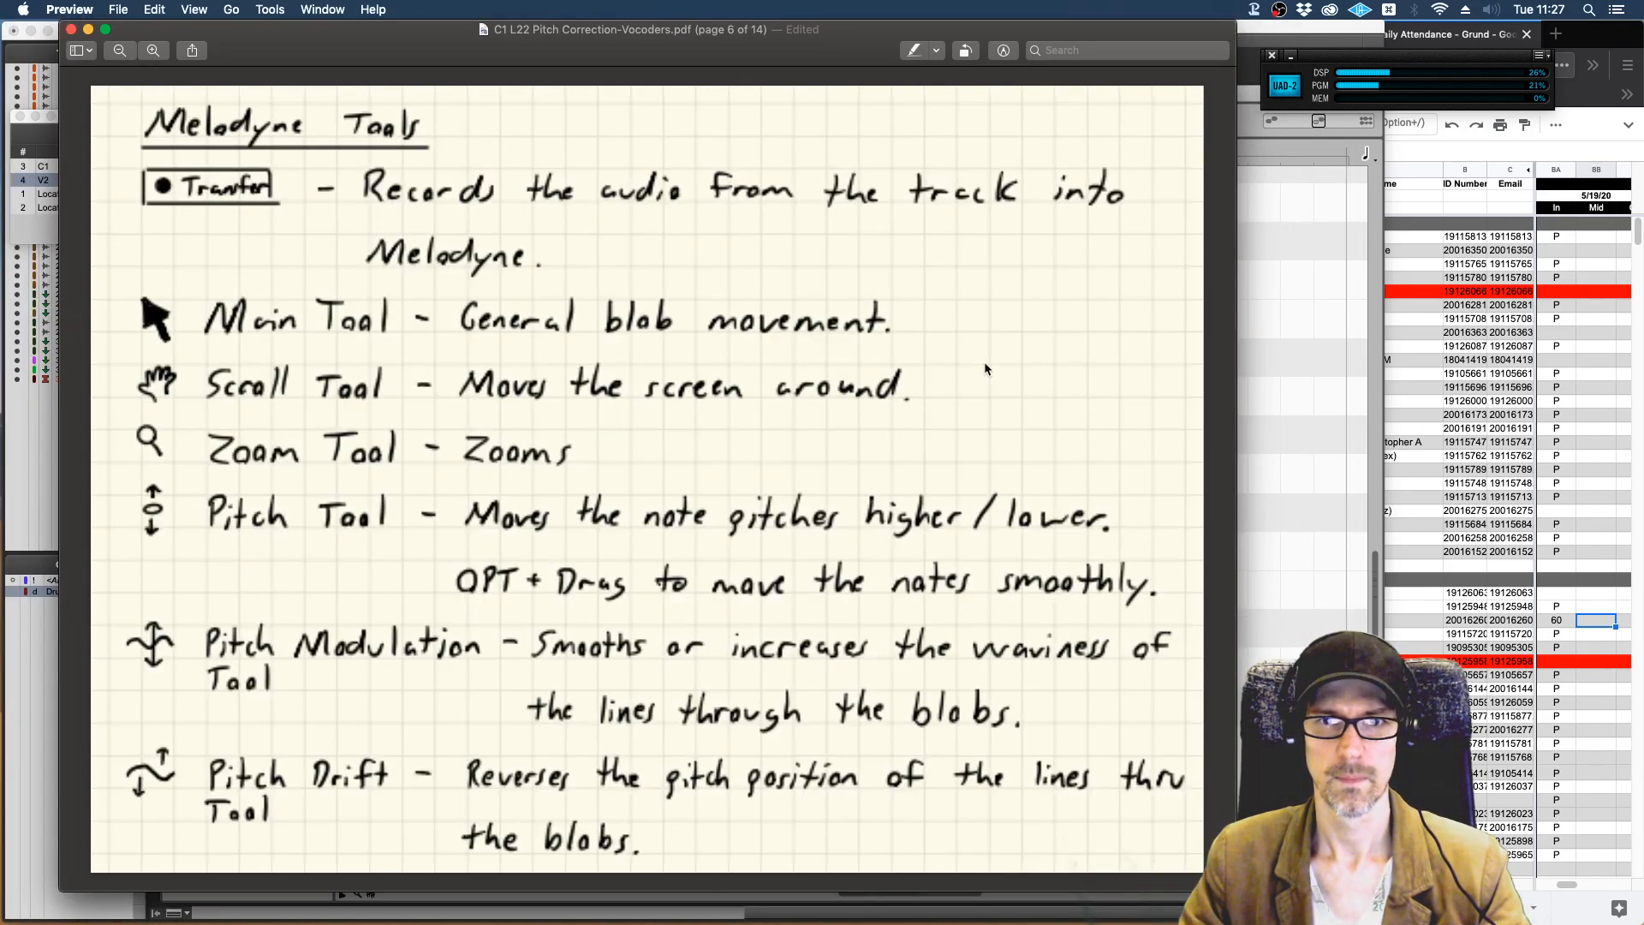
scroll(982, 253, "up", 1)
scroll(981, 254, "down", 1)
scroll(979, 250, "up", 1)
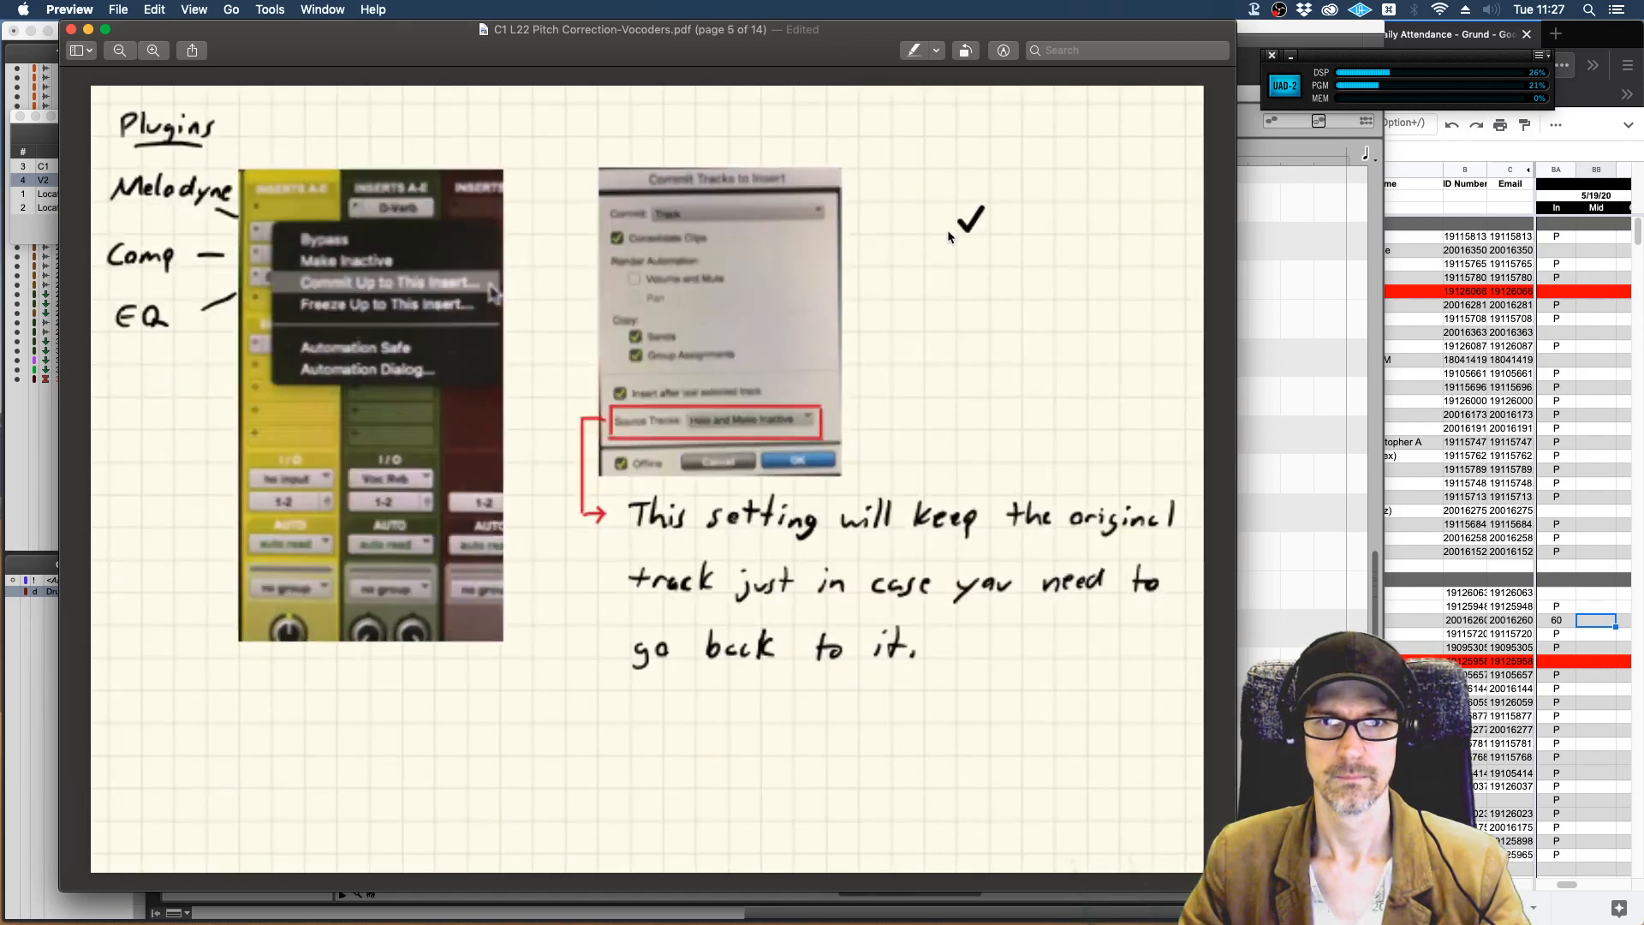
scroll(948, 233, "down", 1)
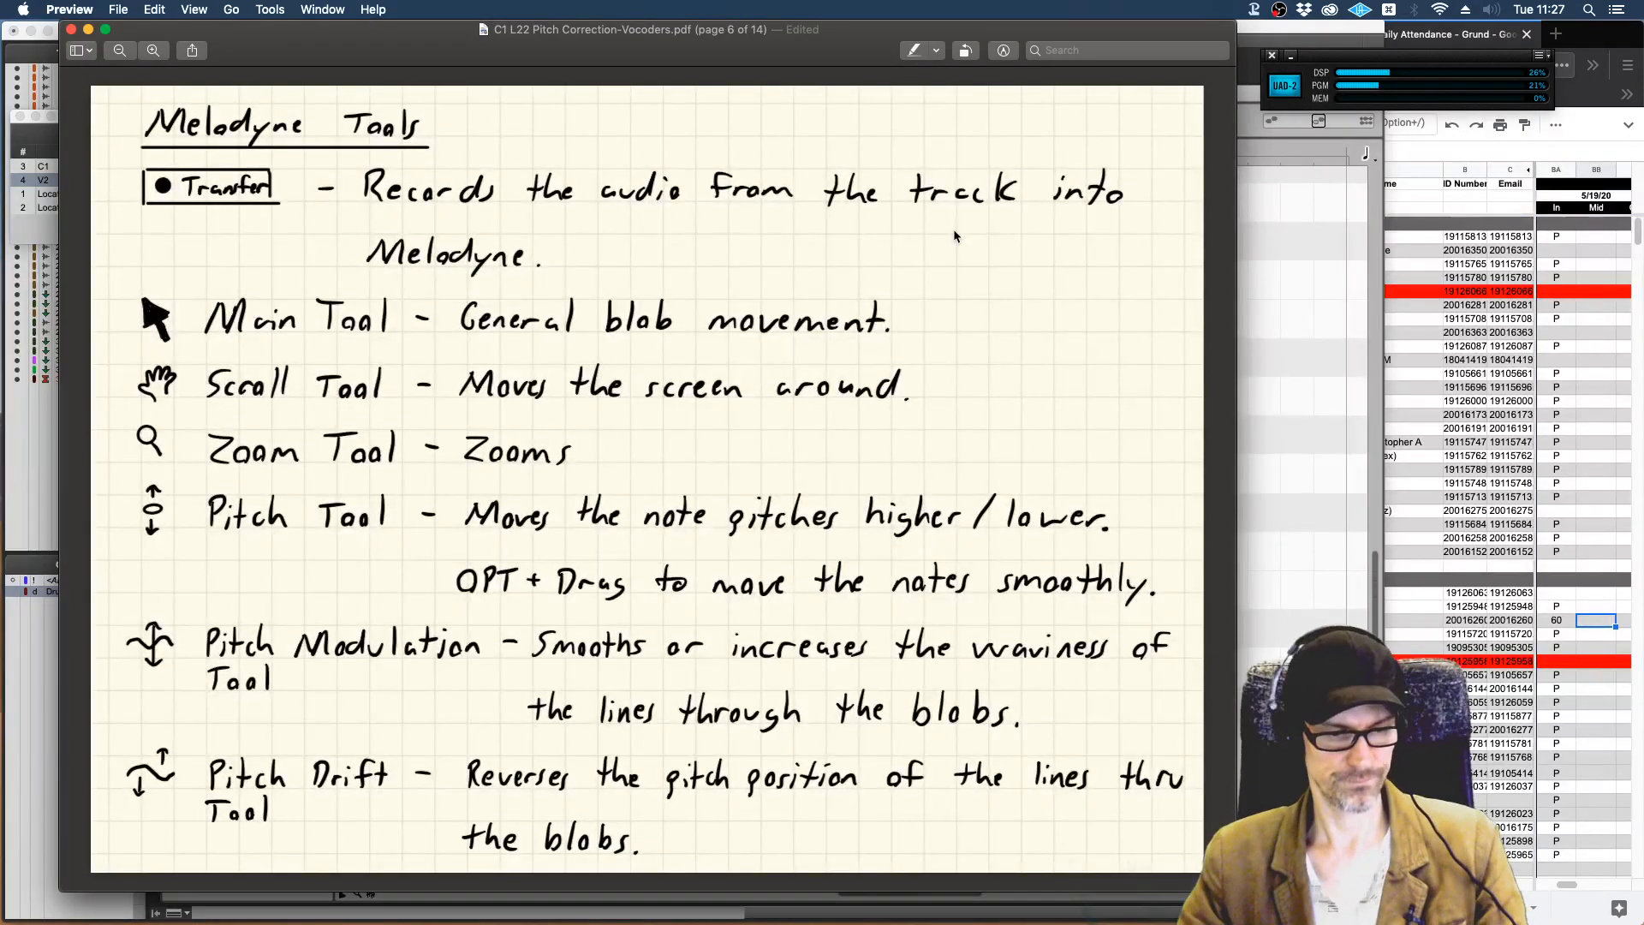
Switch to Pro Tools, close the Melodyne window and make a duplicate of the Vox Chor track with its inserts and sends.
key("super+Tab")
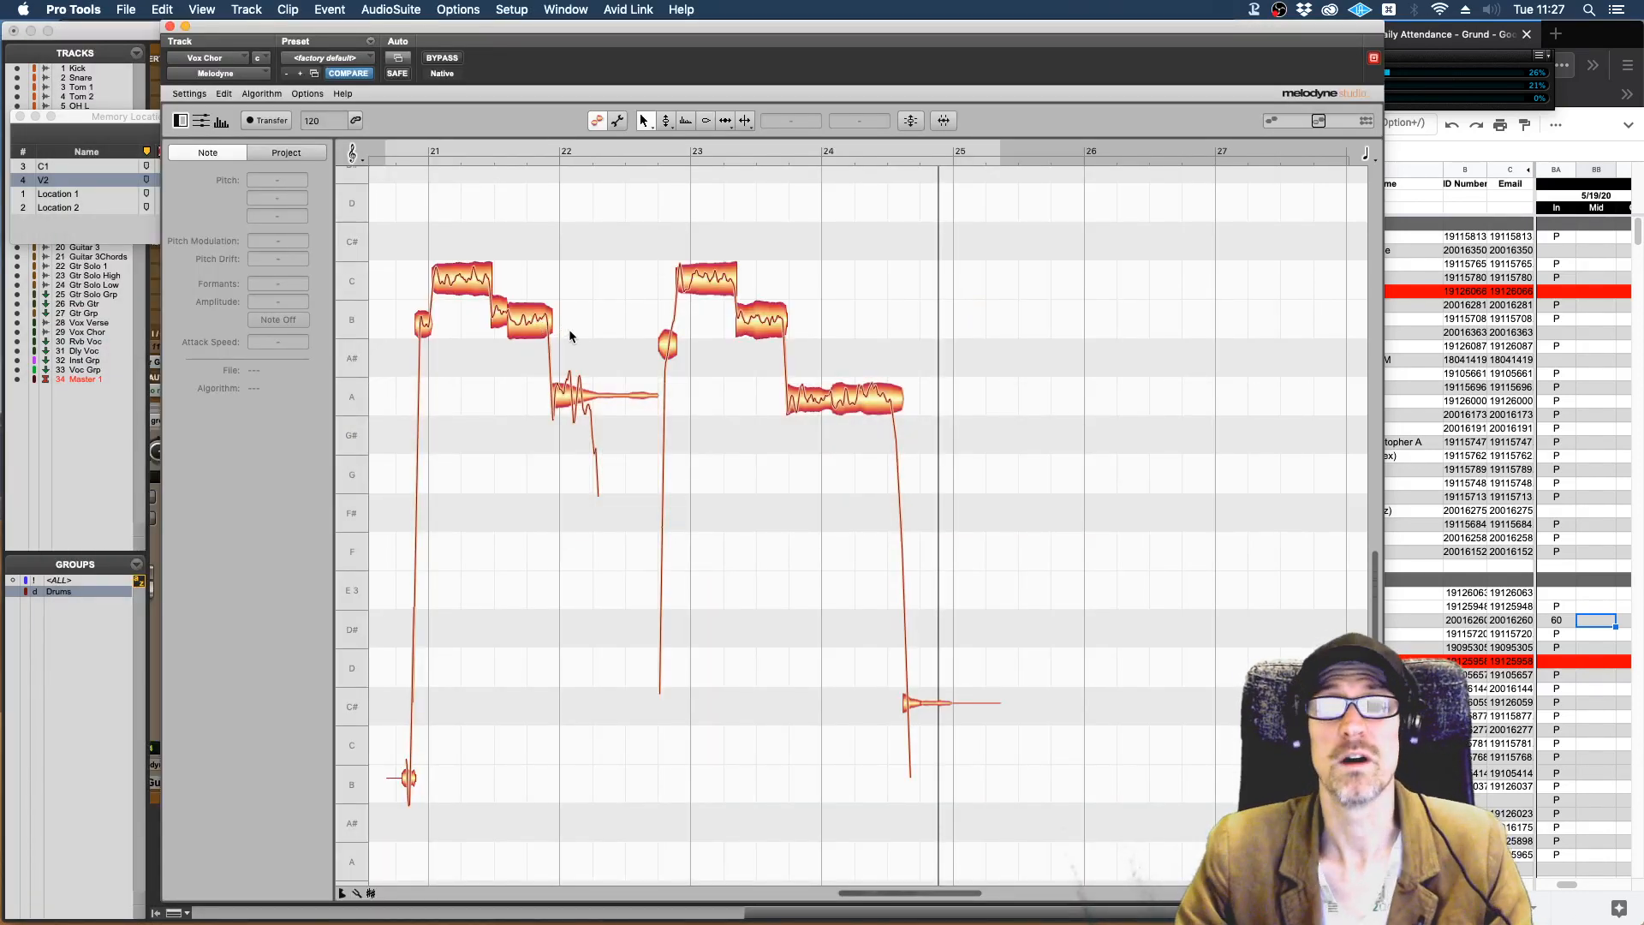
left_click(169, 29)
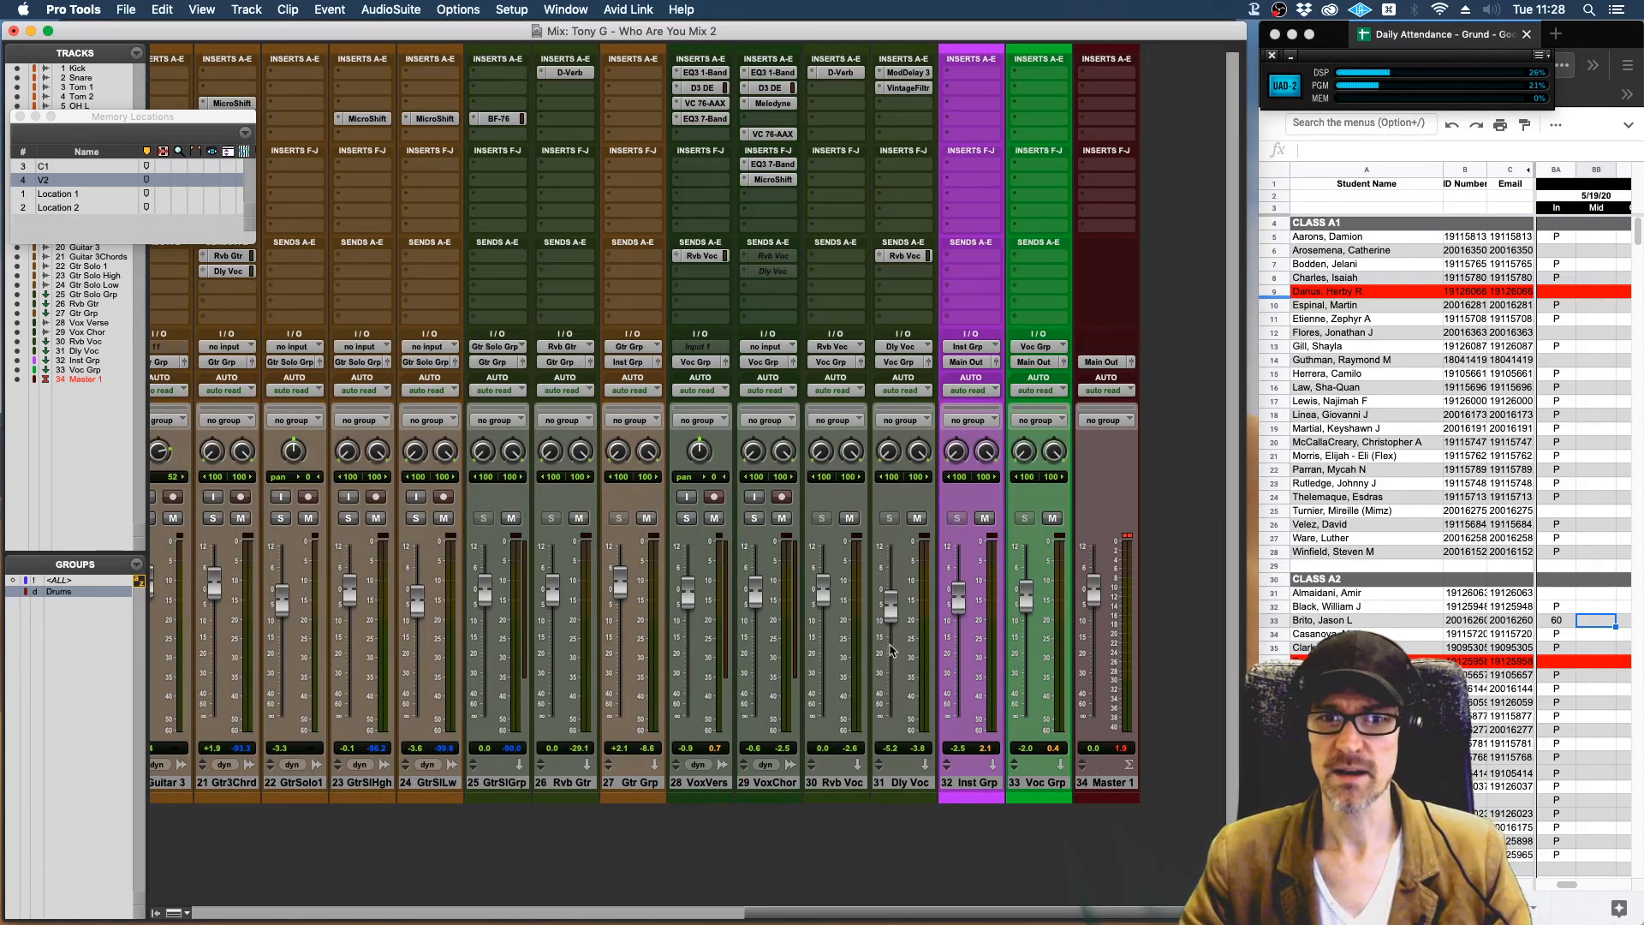
left_click(773, 784)
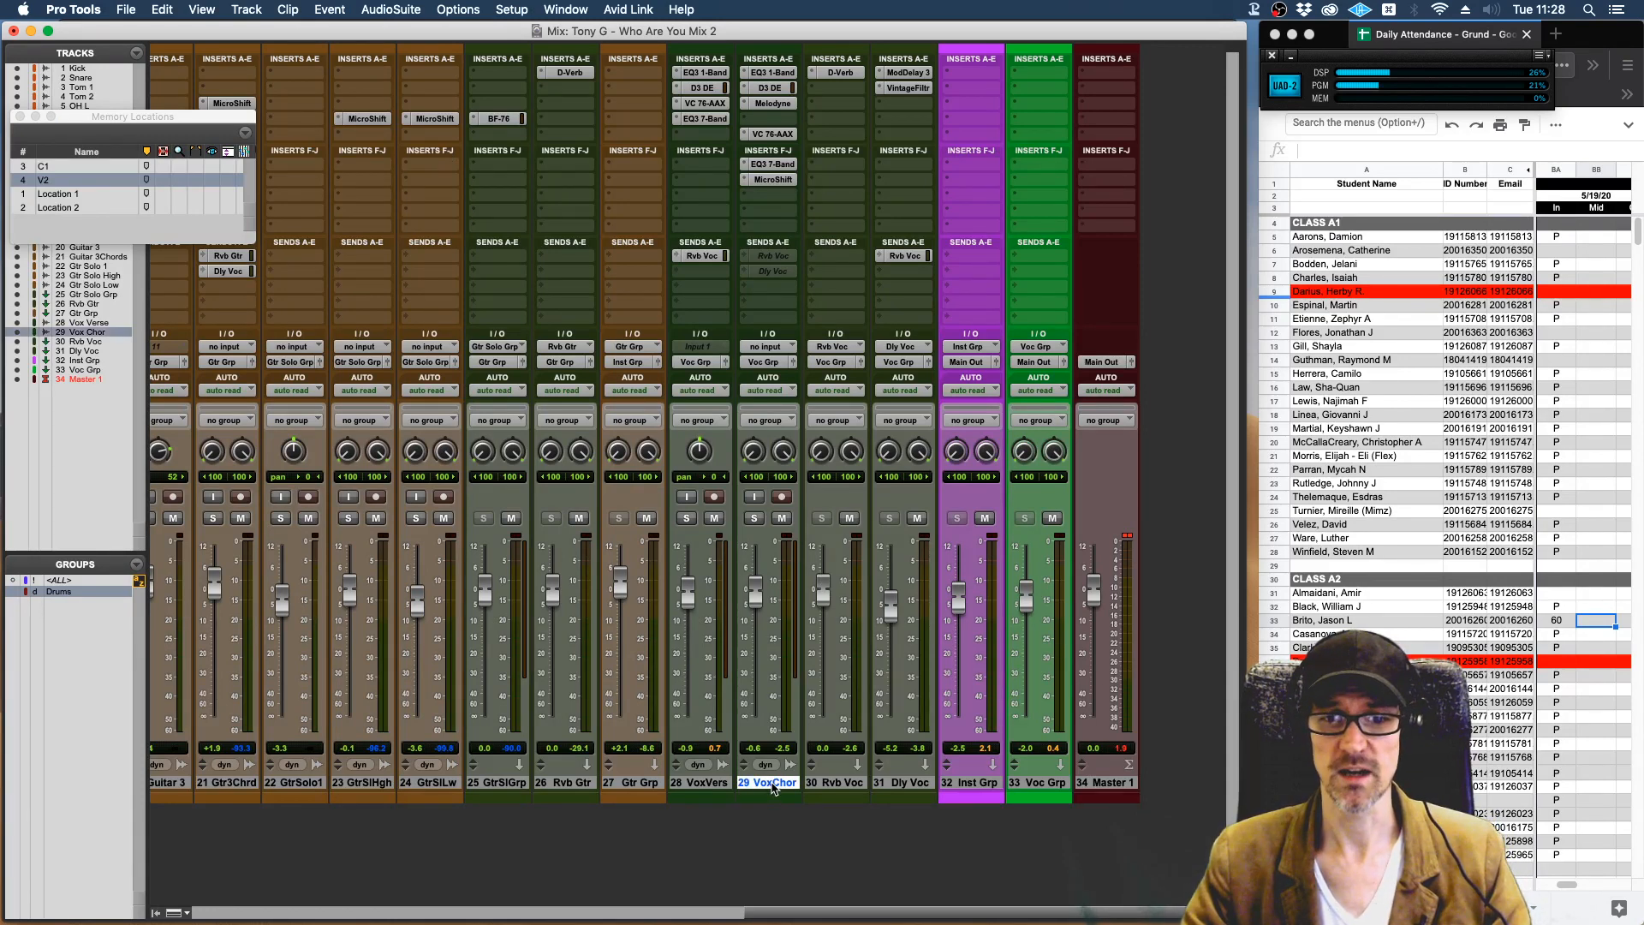
right_click(774, 786)
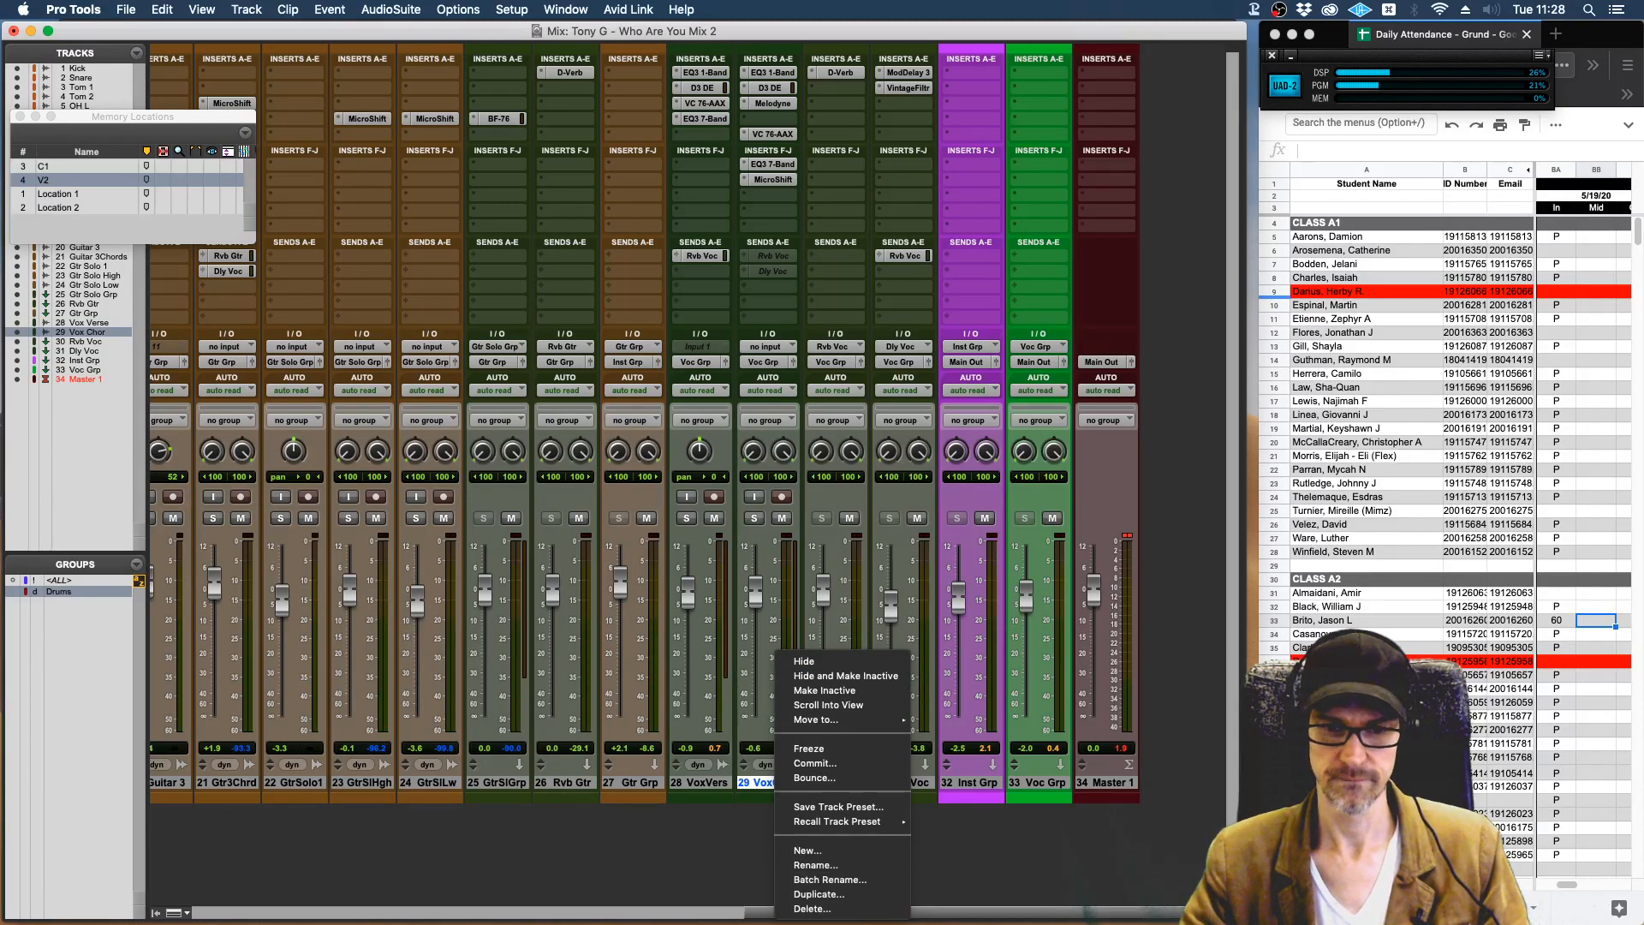
left_click(814, 894)
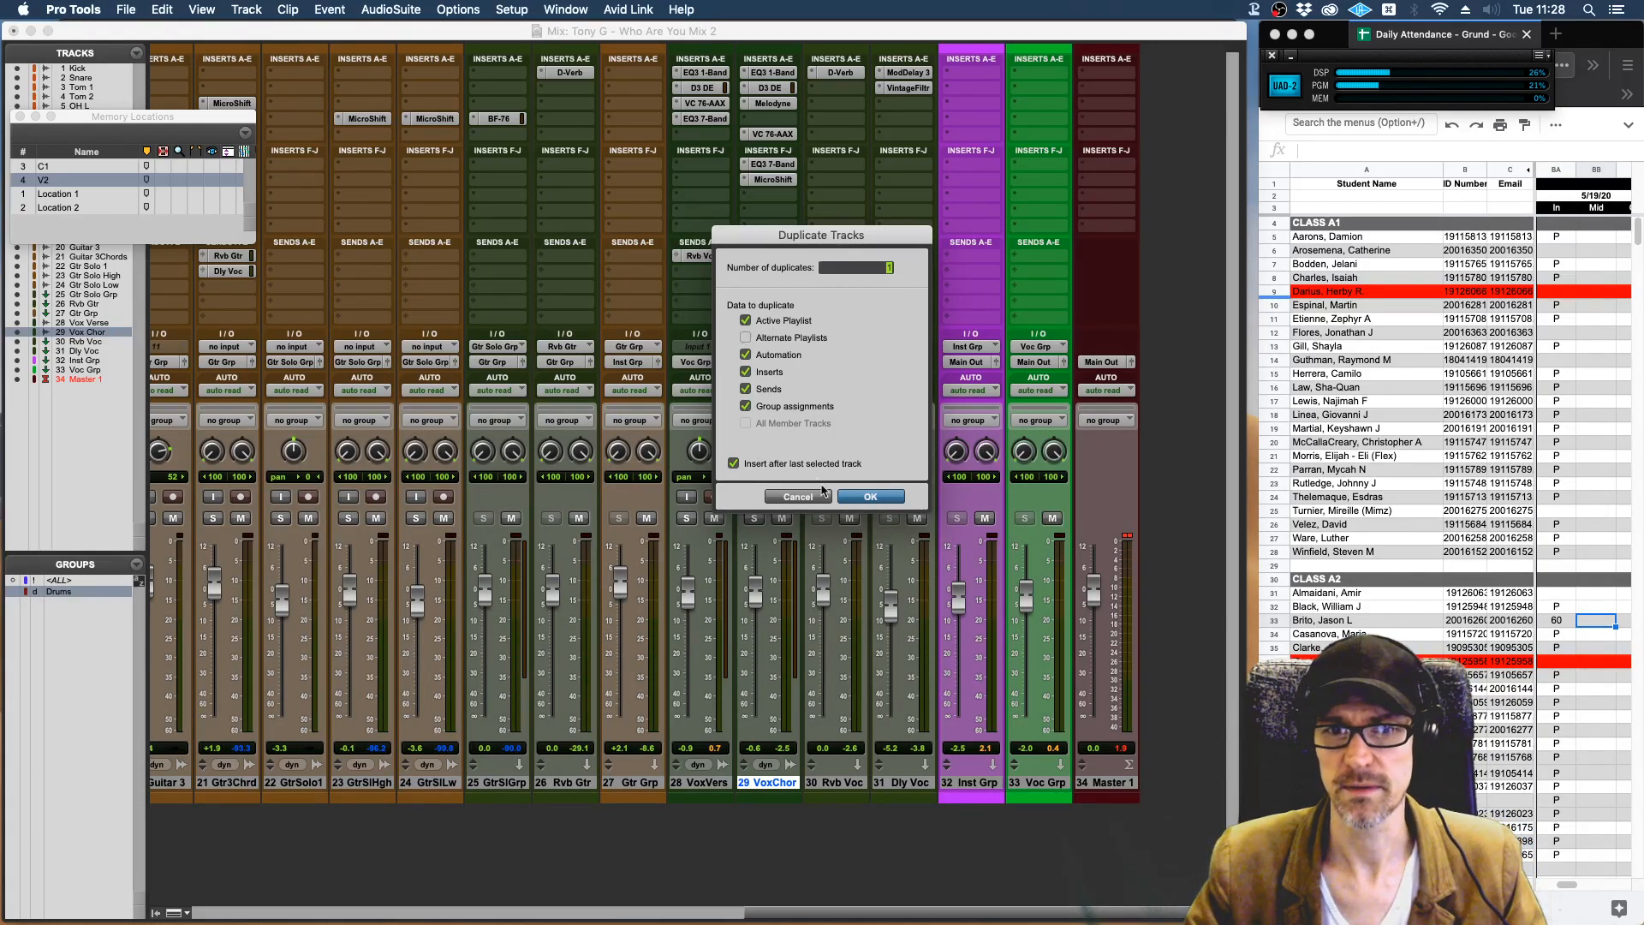
left_click(895, 497)
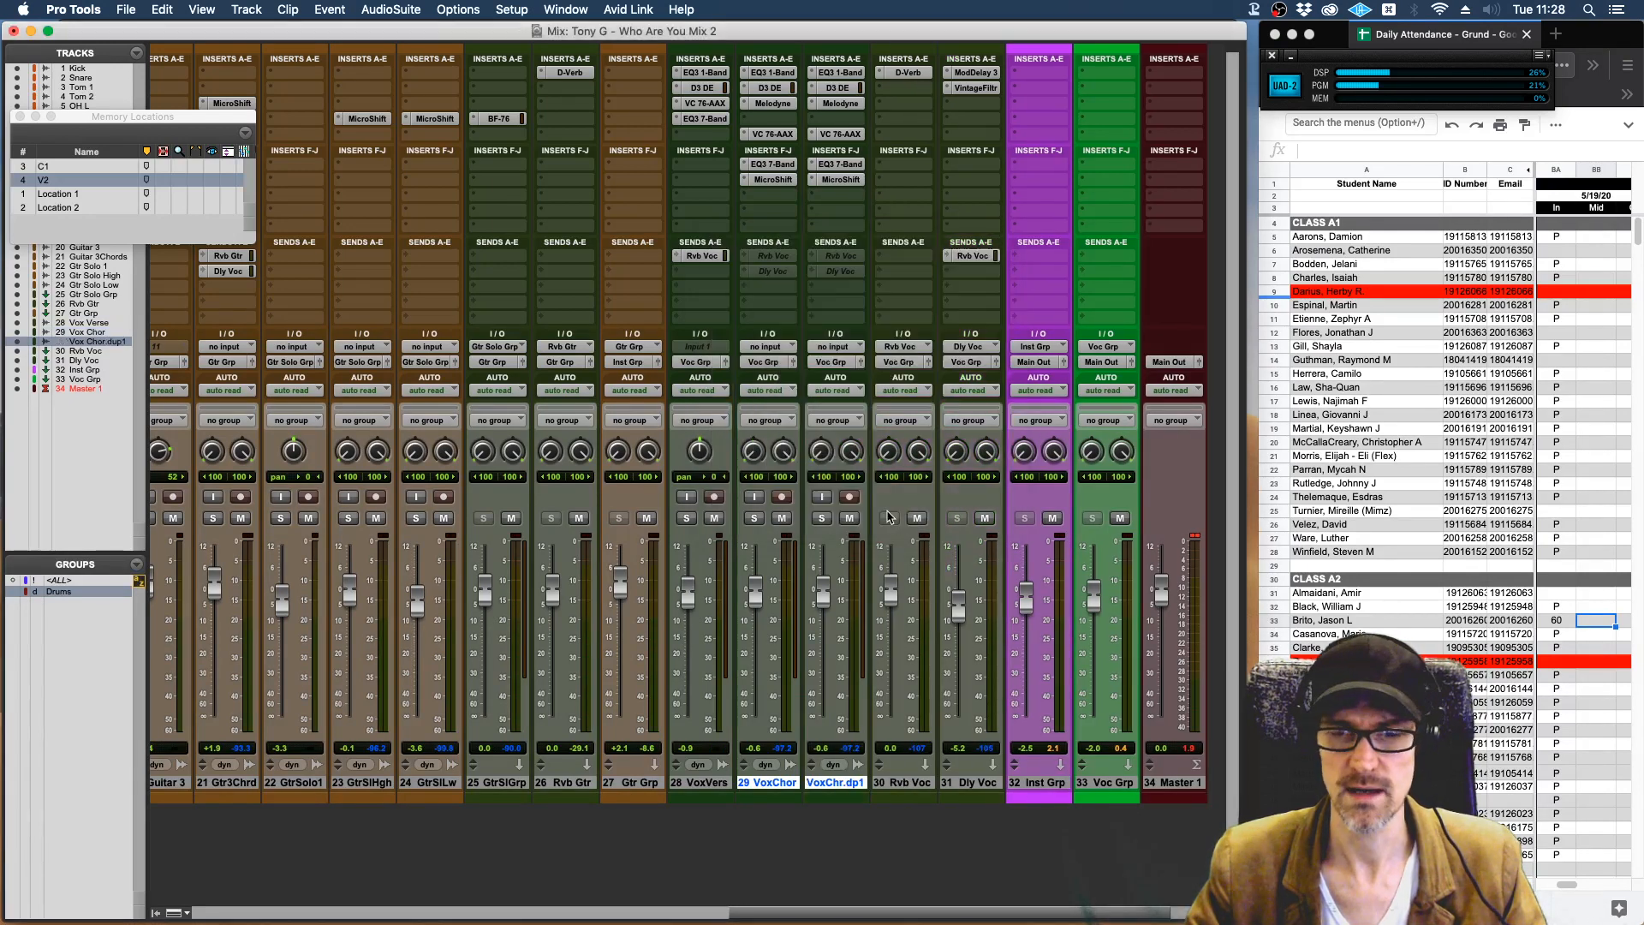
Rename the duplicated chorus vocal track as Vox Chor Harm 1.
double_click(827, 782)
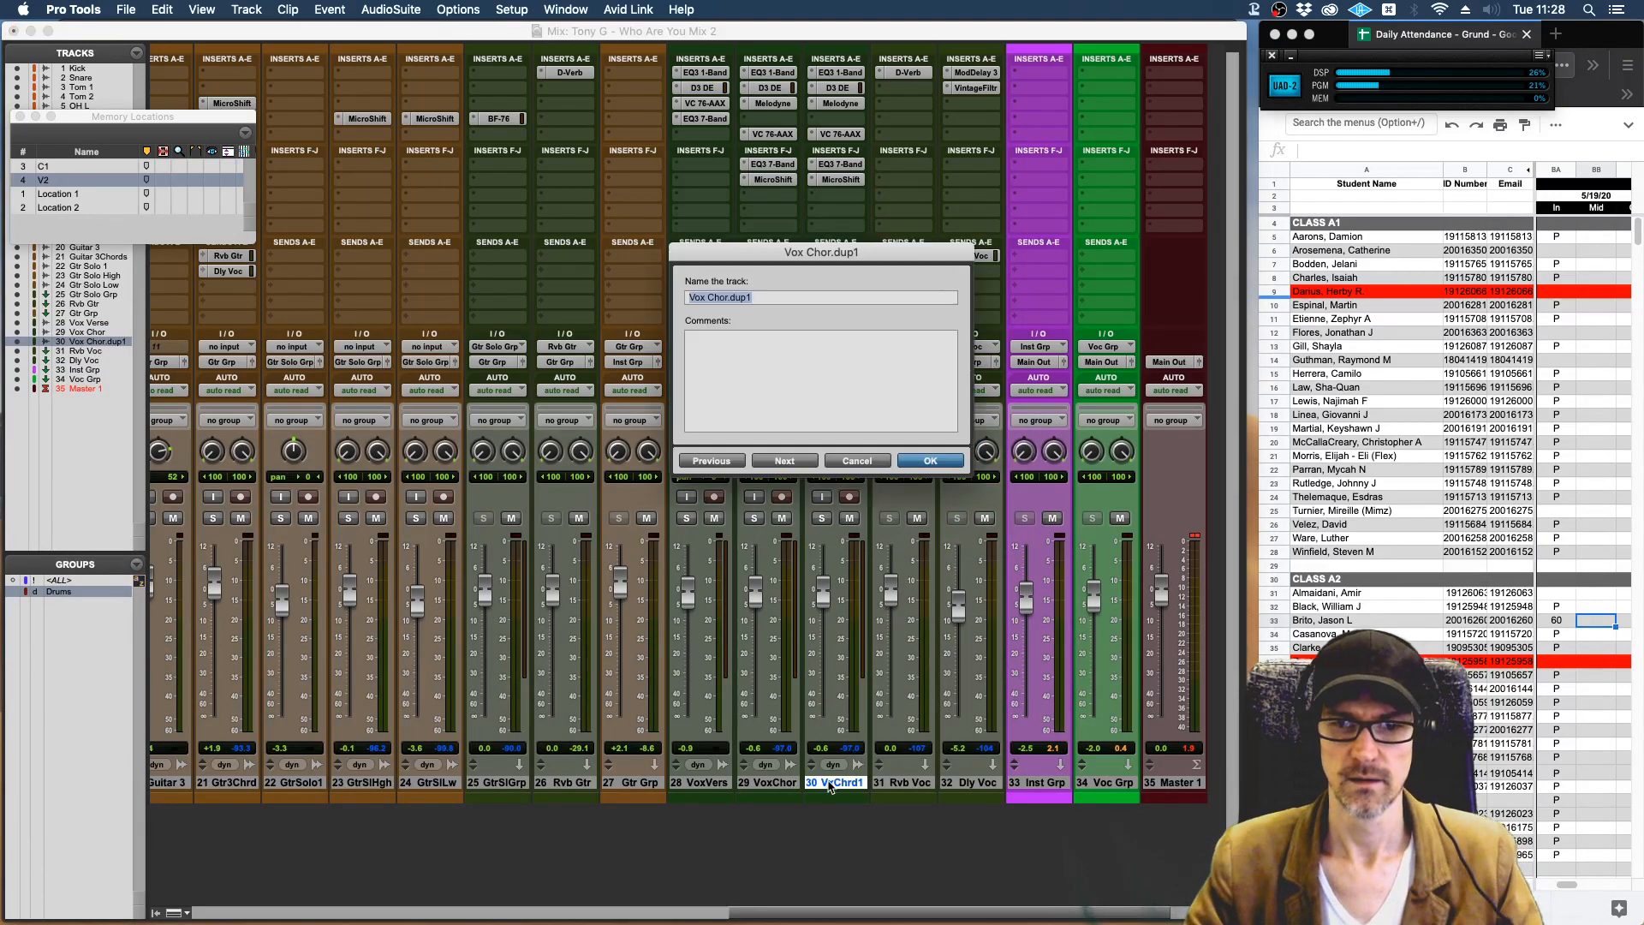
key("Right")
key("BackSpace")
key("BackSpace")
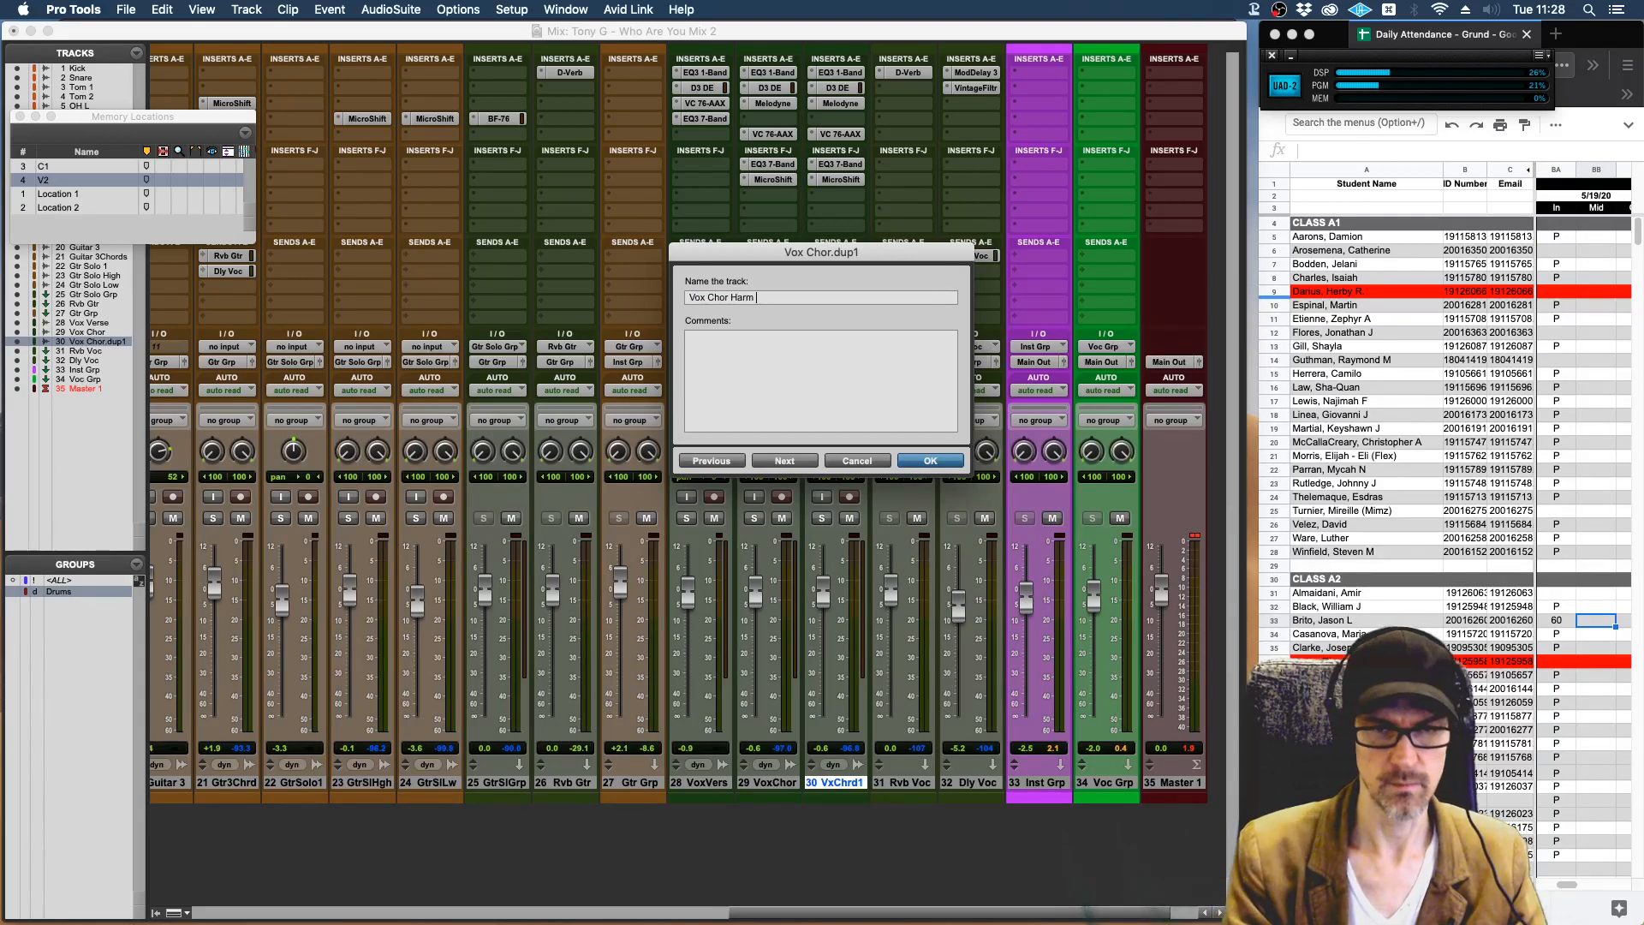
key("Return")
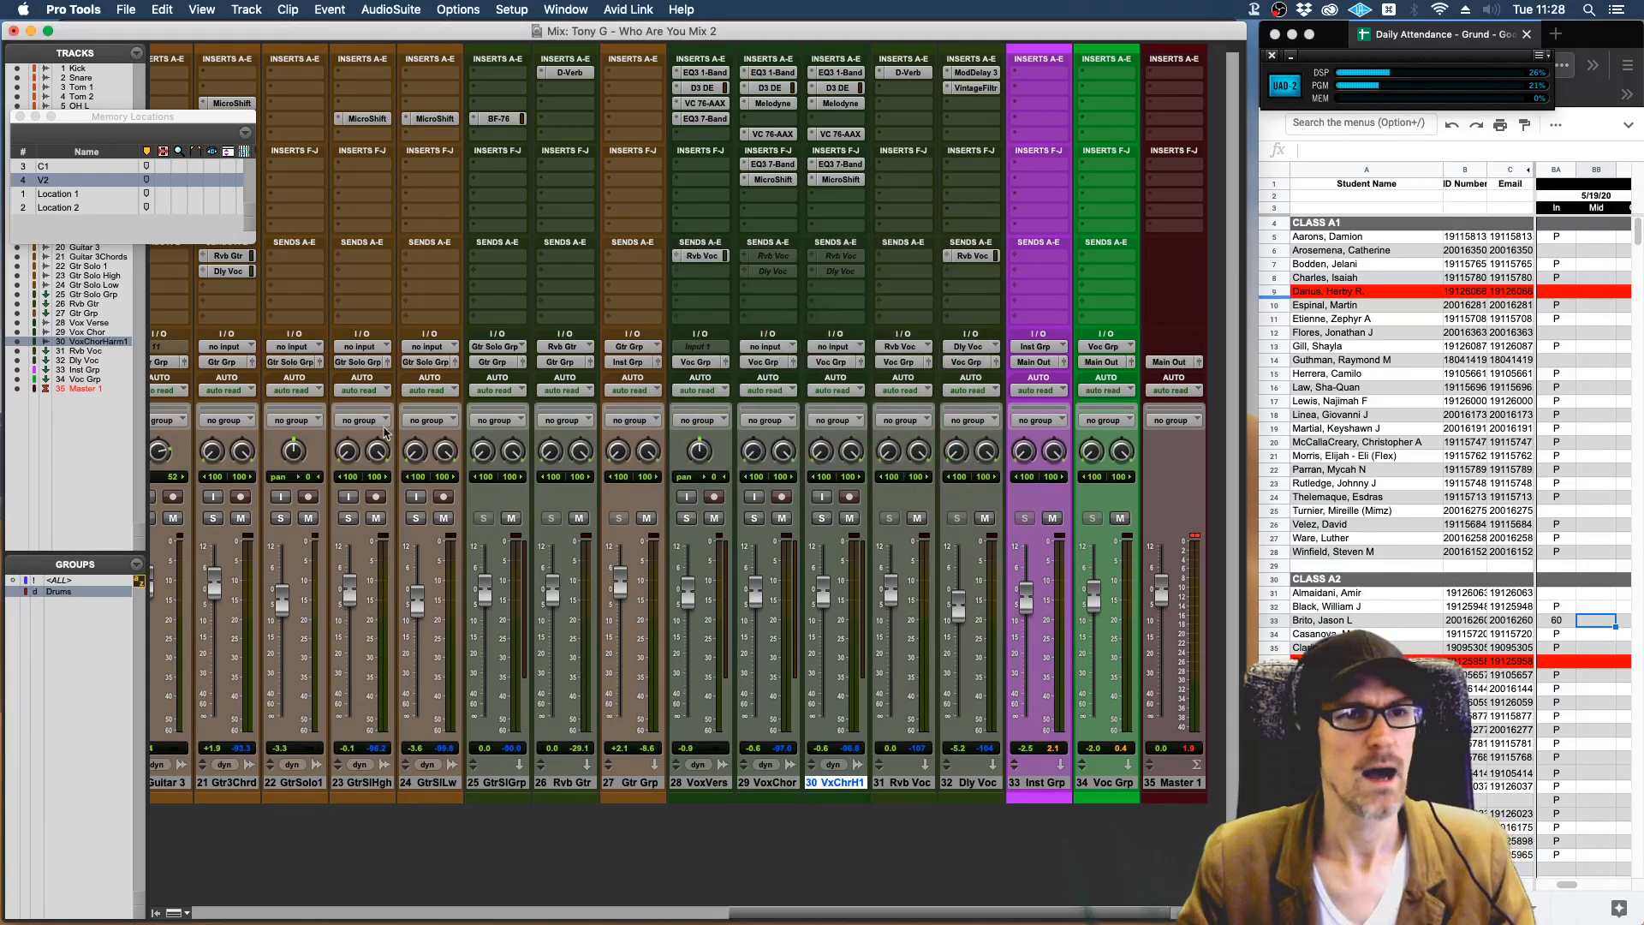
Turn off the display of track numbers.
left_click(248, 9)
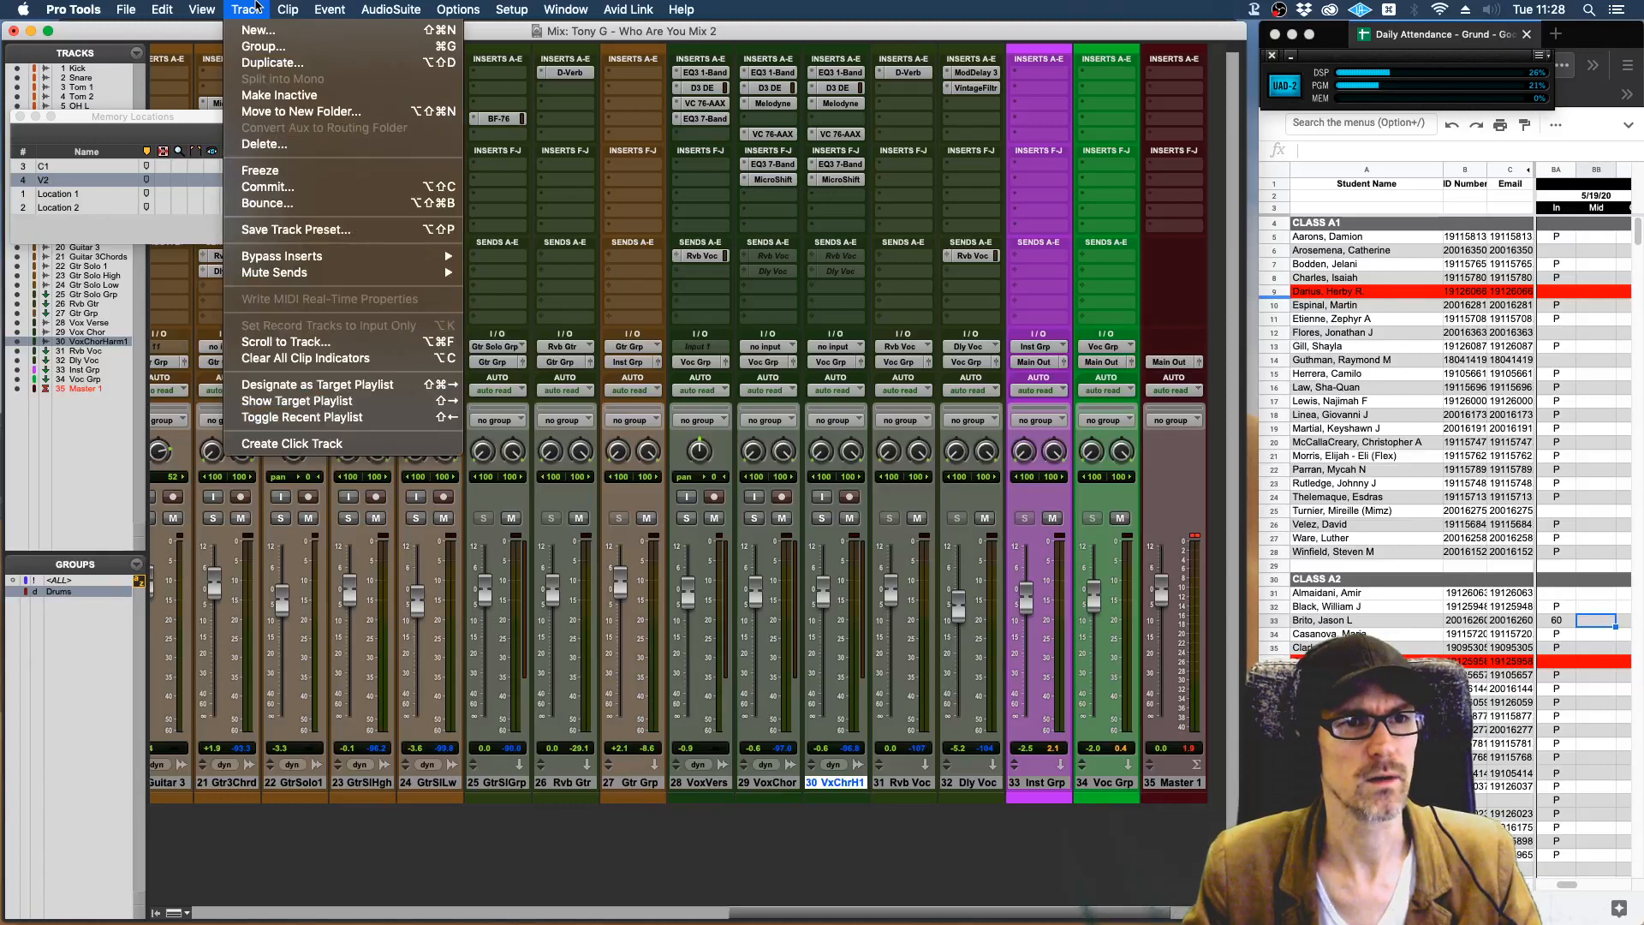
mouse_move(201, 8)
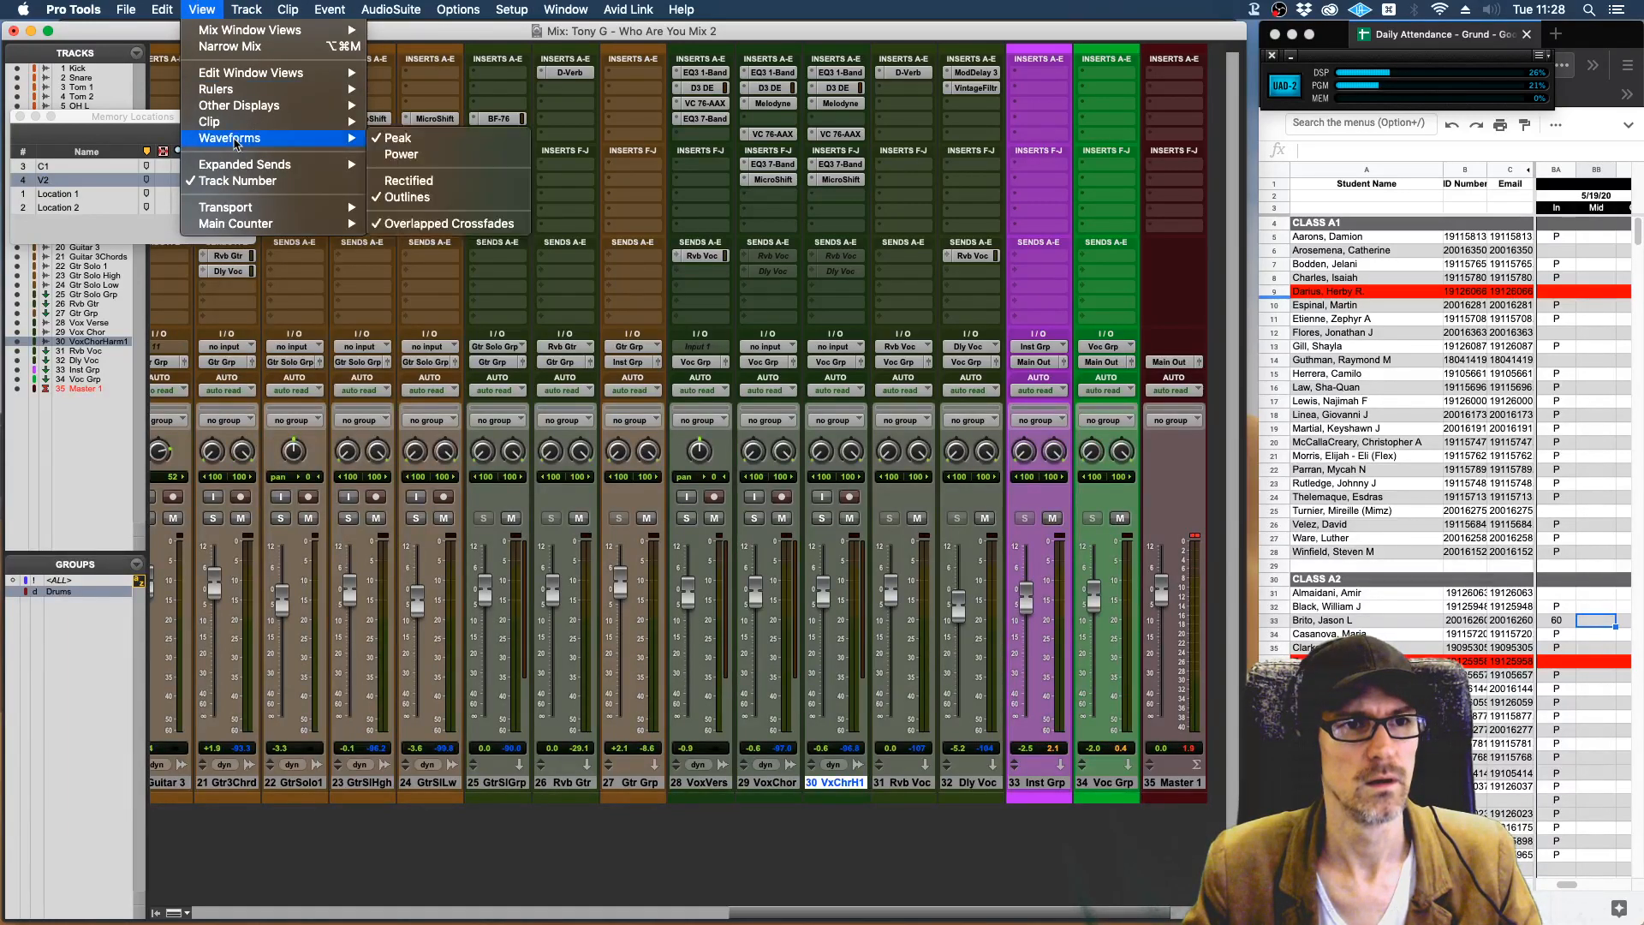
left_click(237, 180)
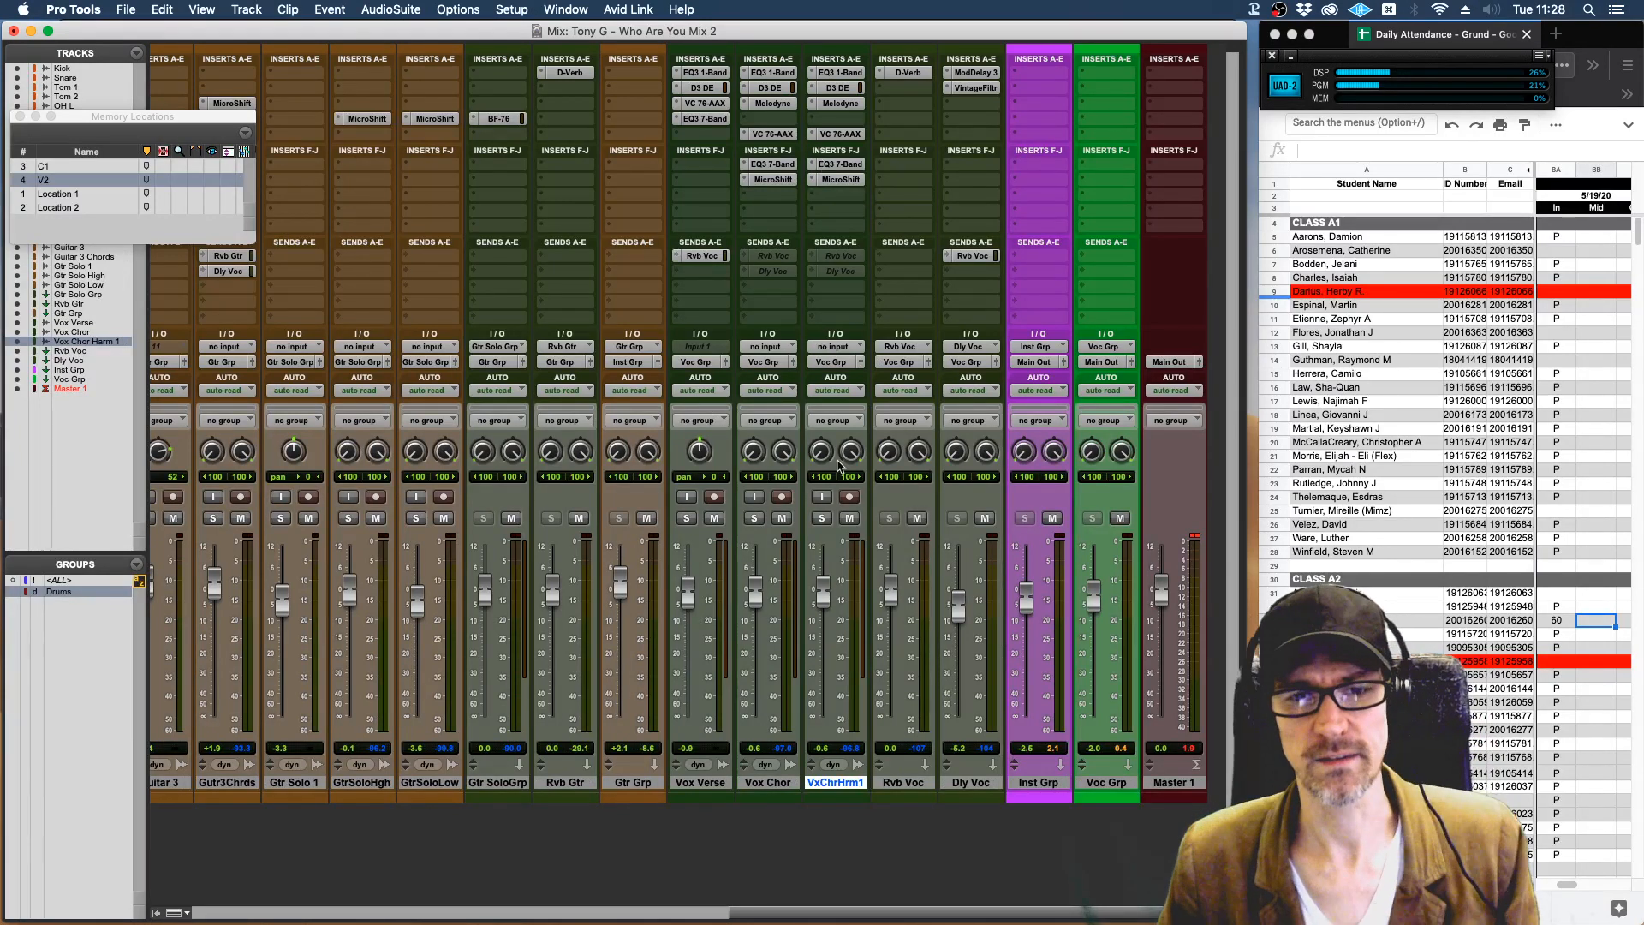
Mute the Vox Chor track and solo Vox Chor Harm 1 with its MicroShift insert bypassed.
left_click(784, 519)
left_click(823, 518)
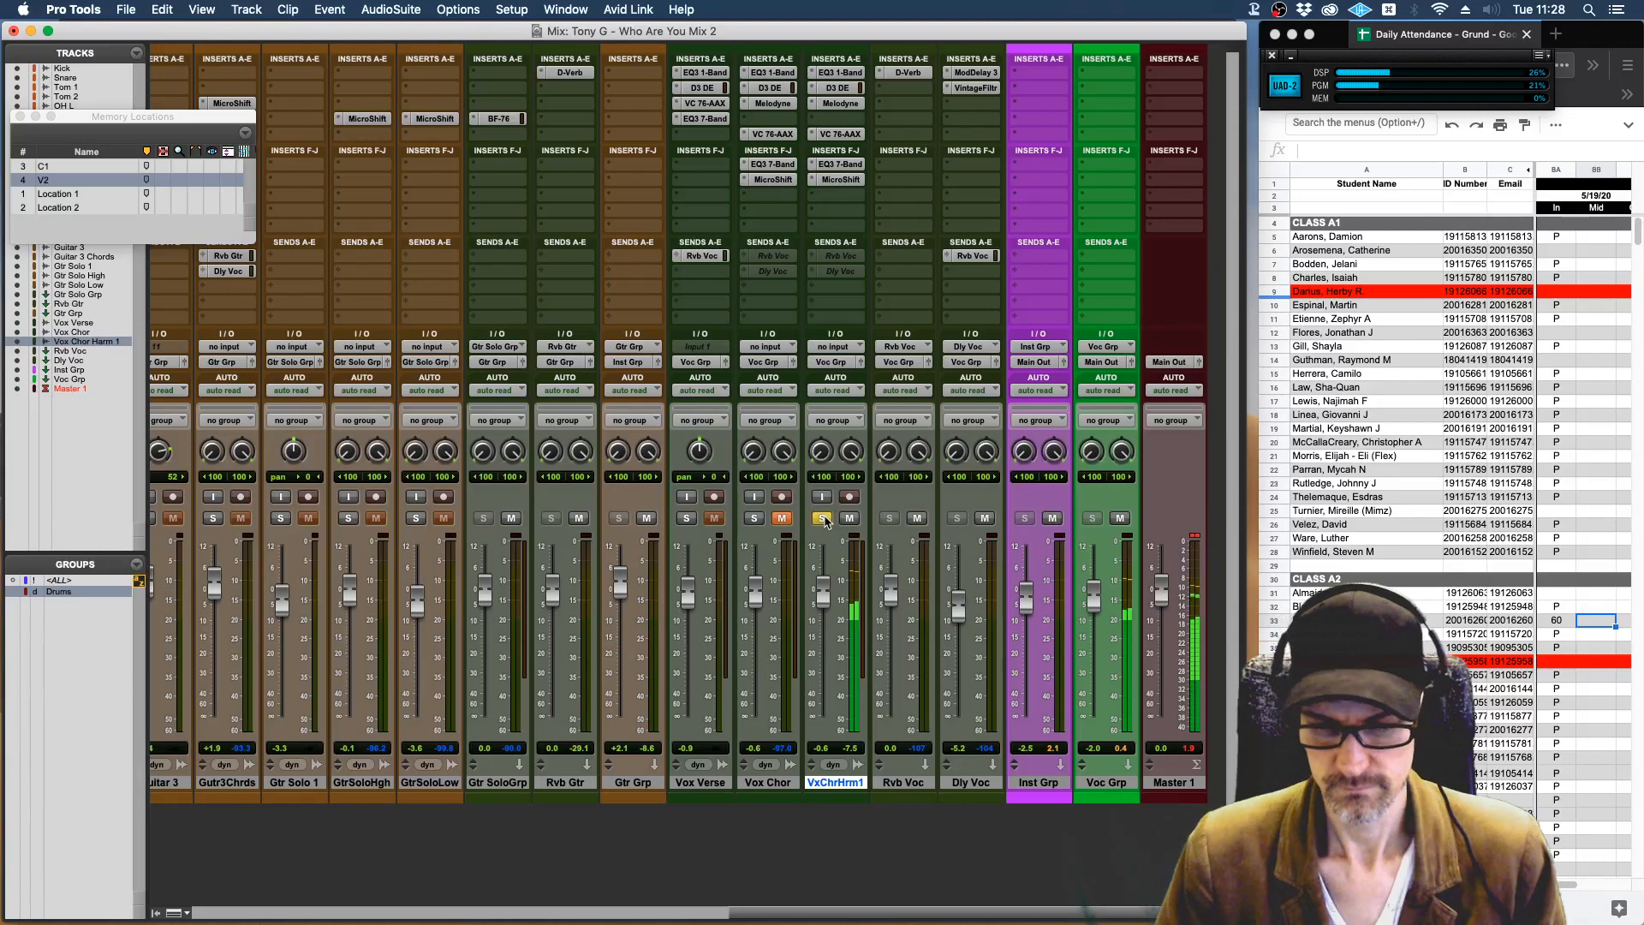
left_click(850, 182, "super")
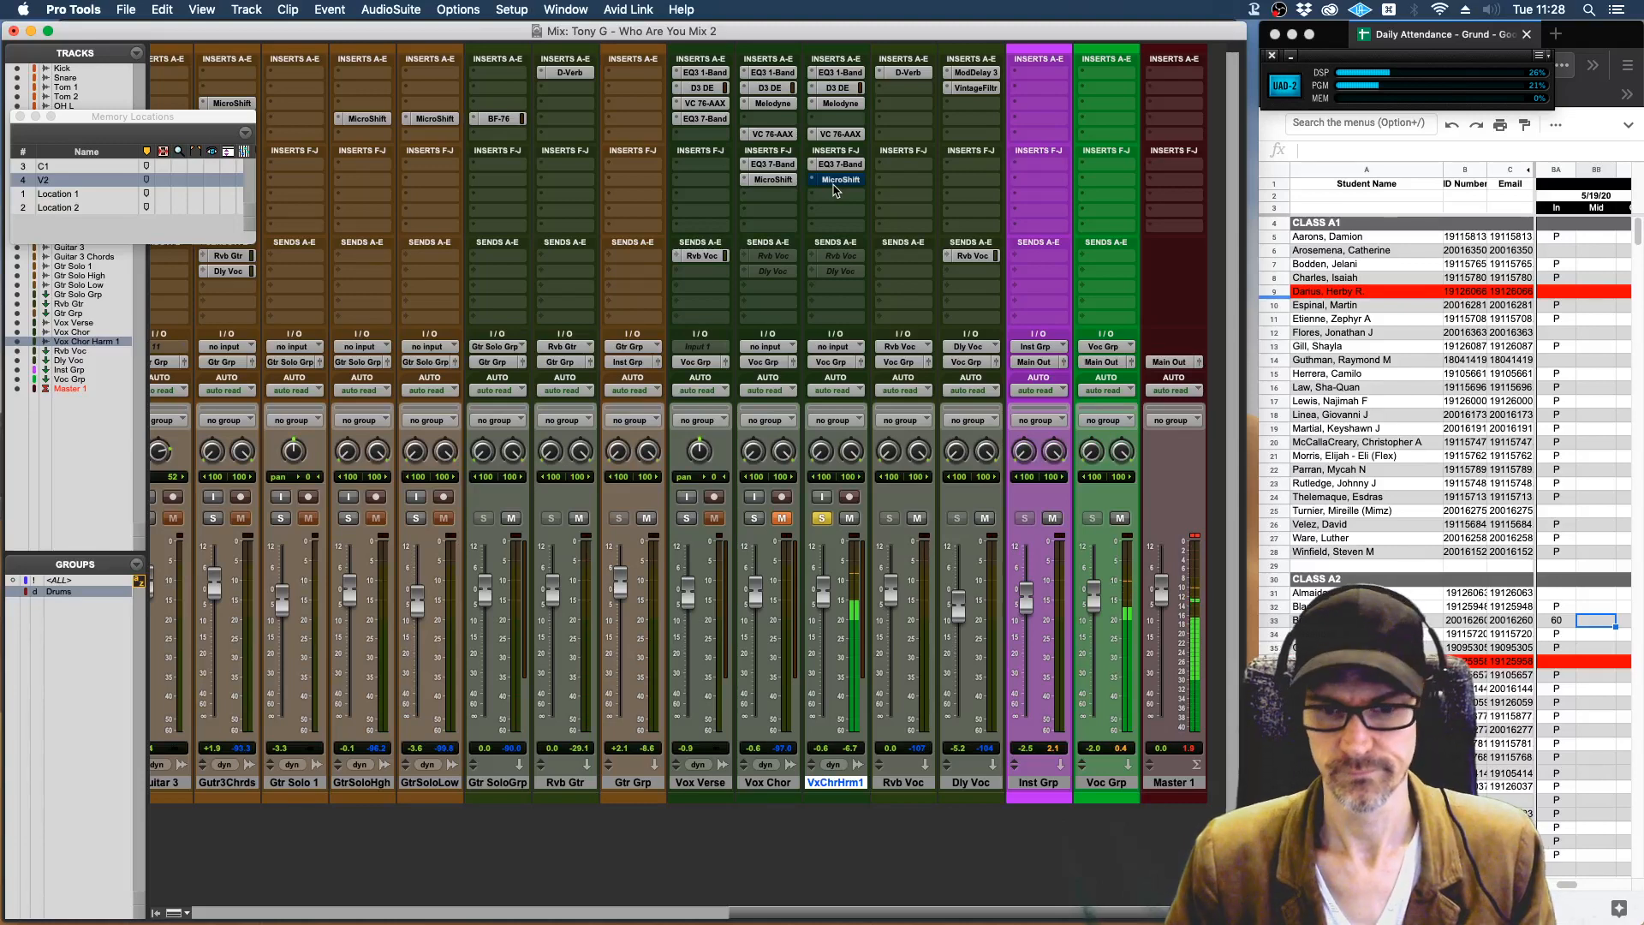
Check the Vox Chor and Vox Chor Harm 1 clips in the Edit window and return to the Mix window.
key("super+equal")
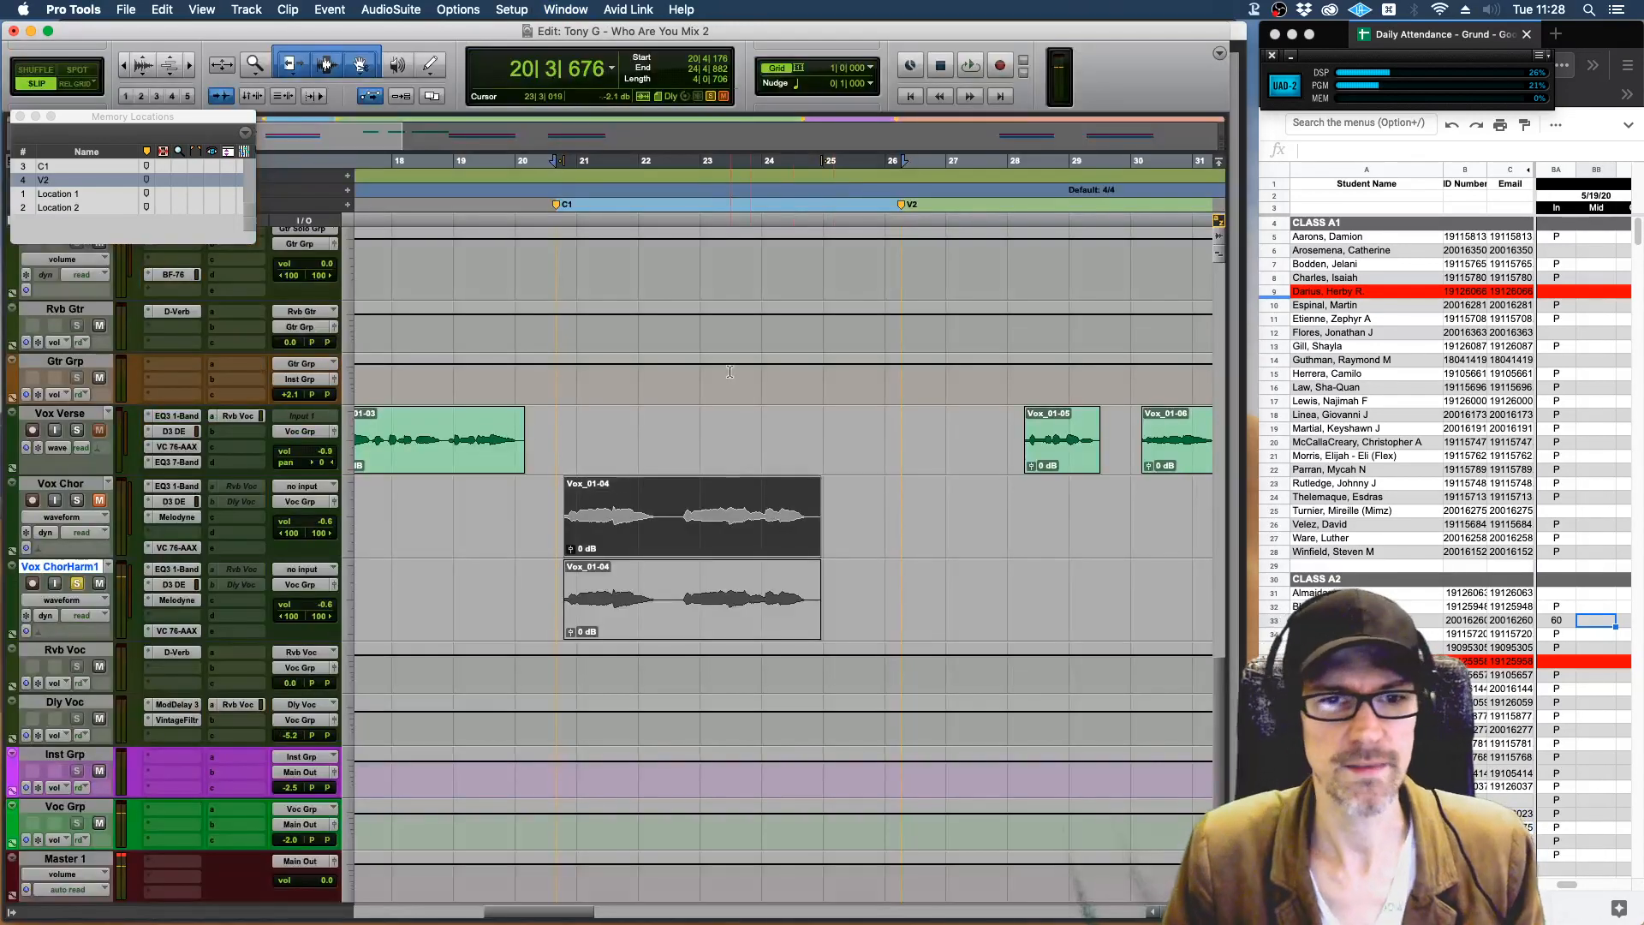
scroll(714, 624, "down", 3)
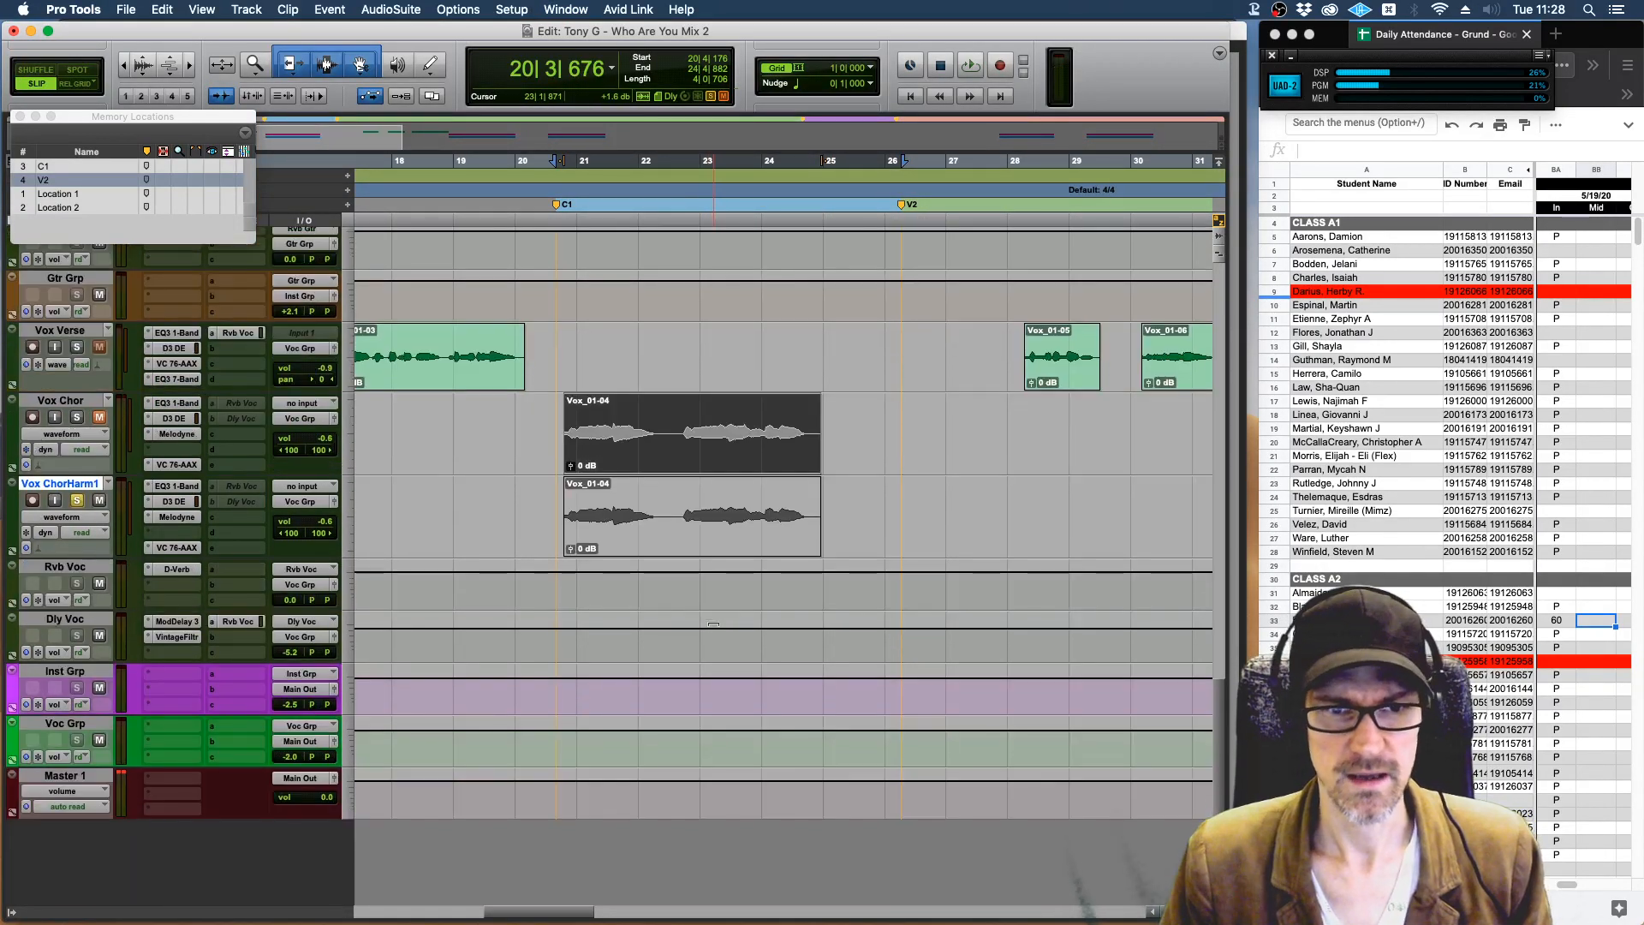
scroll(713, 624, "up", 8)
scroll(714, 625, "down", 8)
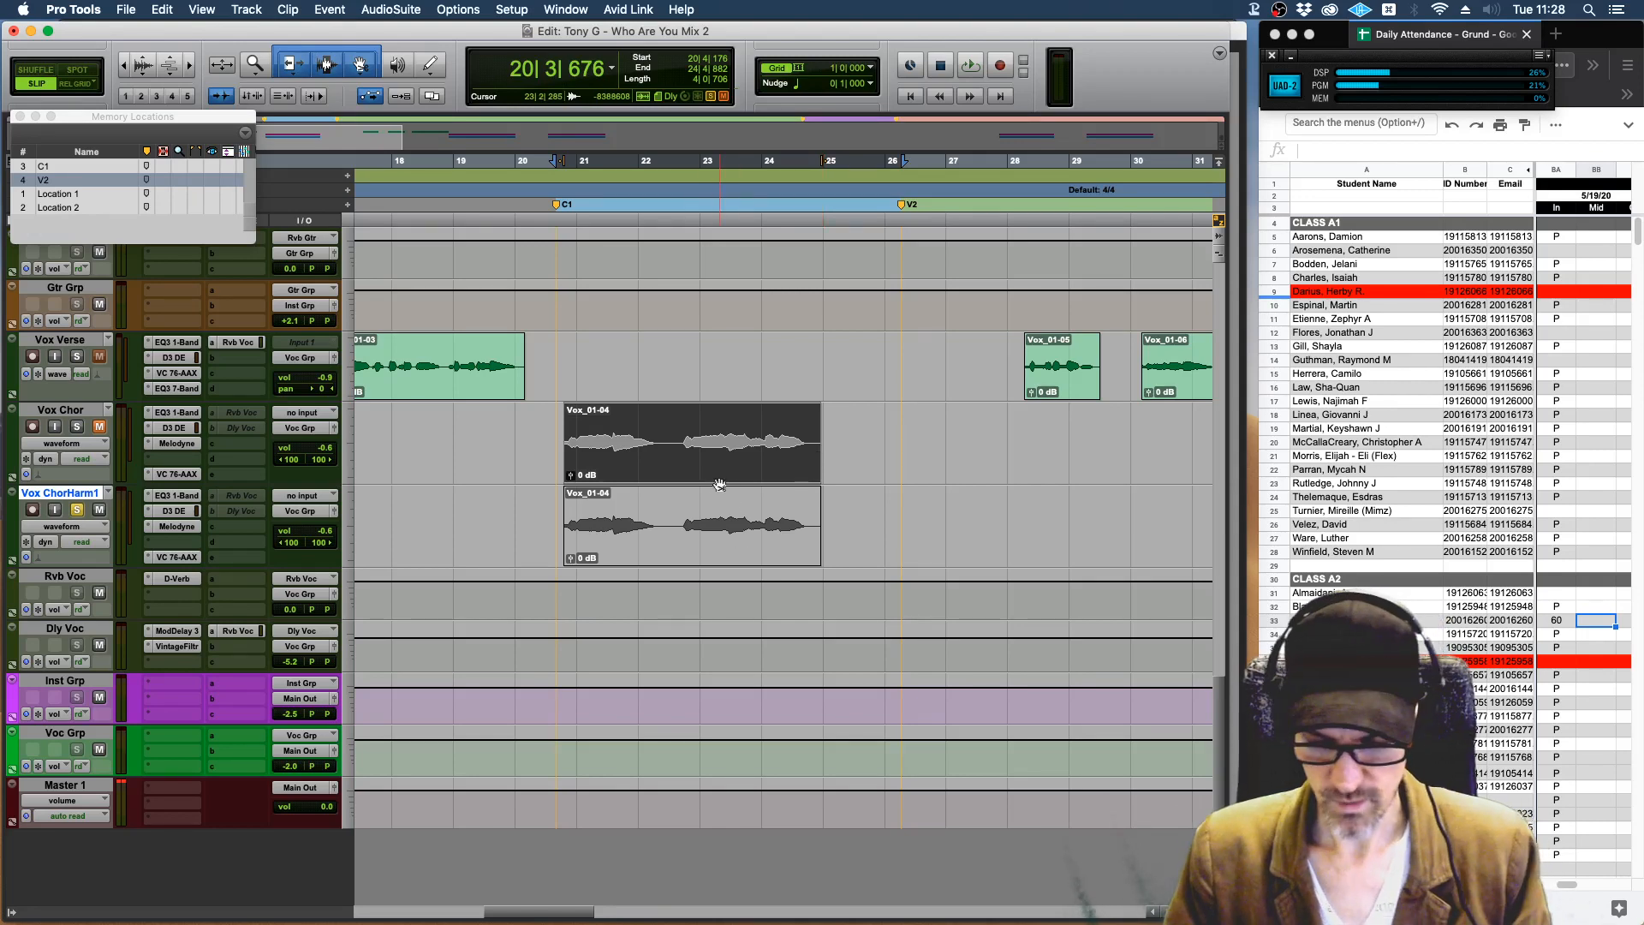
key("super+equal")
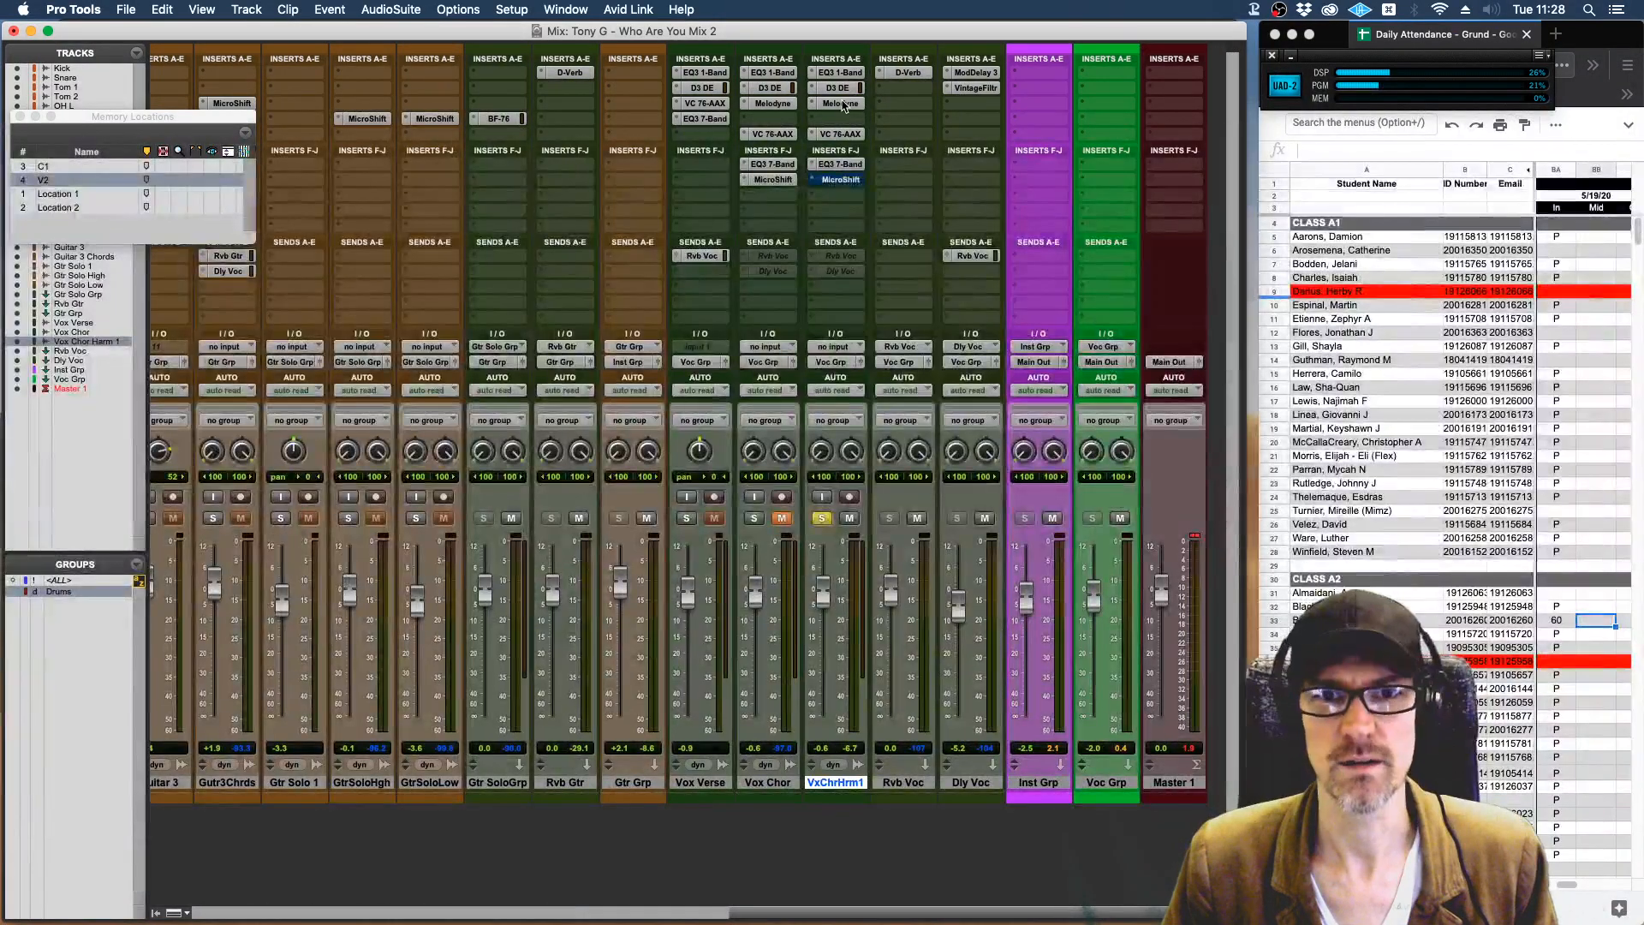
Open Melodyne on the Vox Chor Harm 1 track and check its project's list of transferred audio files.
left_click(841, 103)
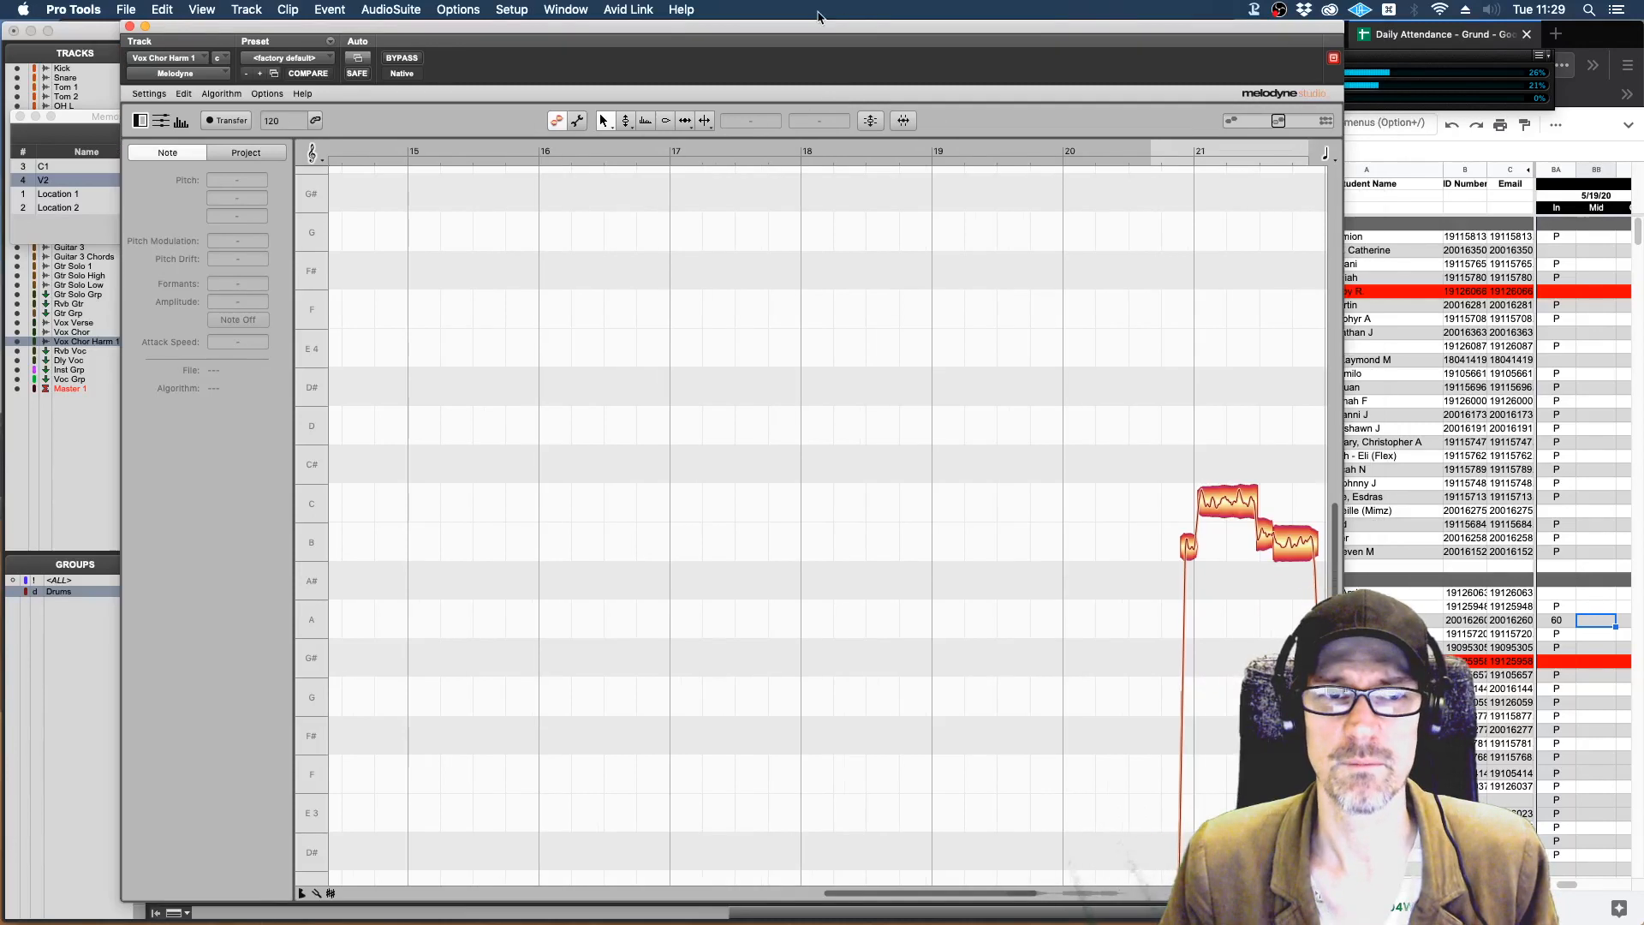
scroll(888, 513, "right", 10)
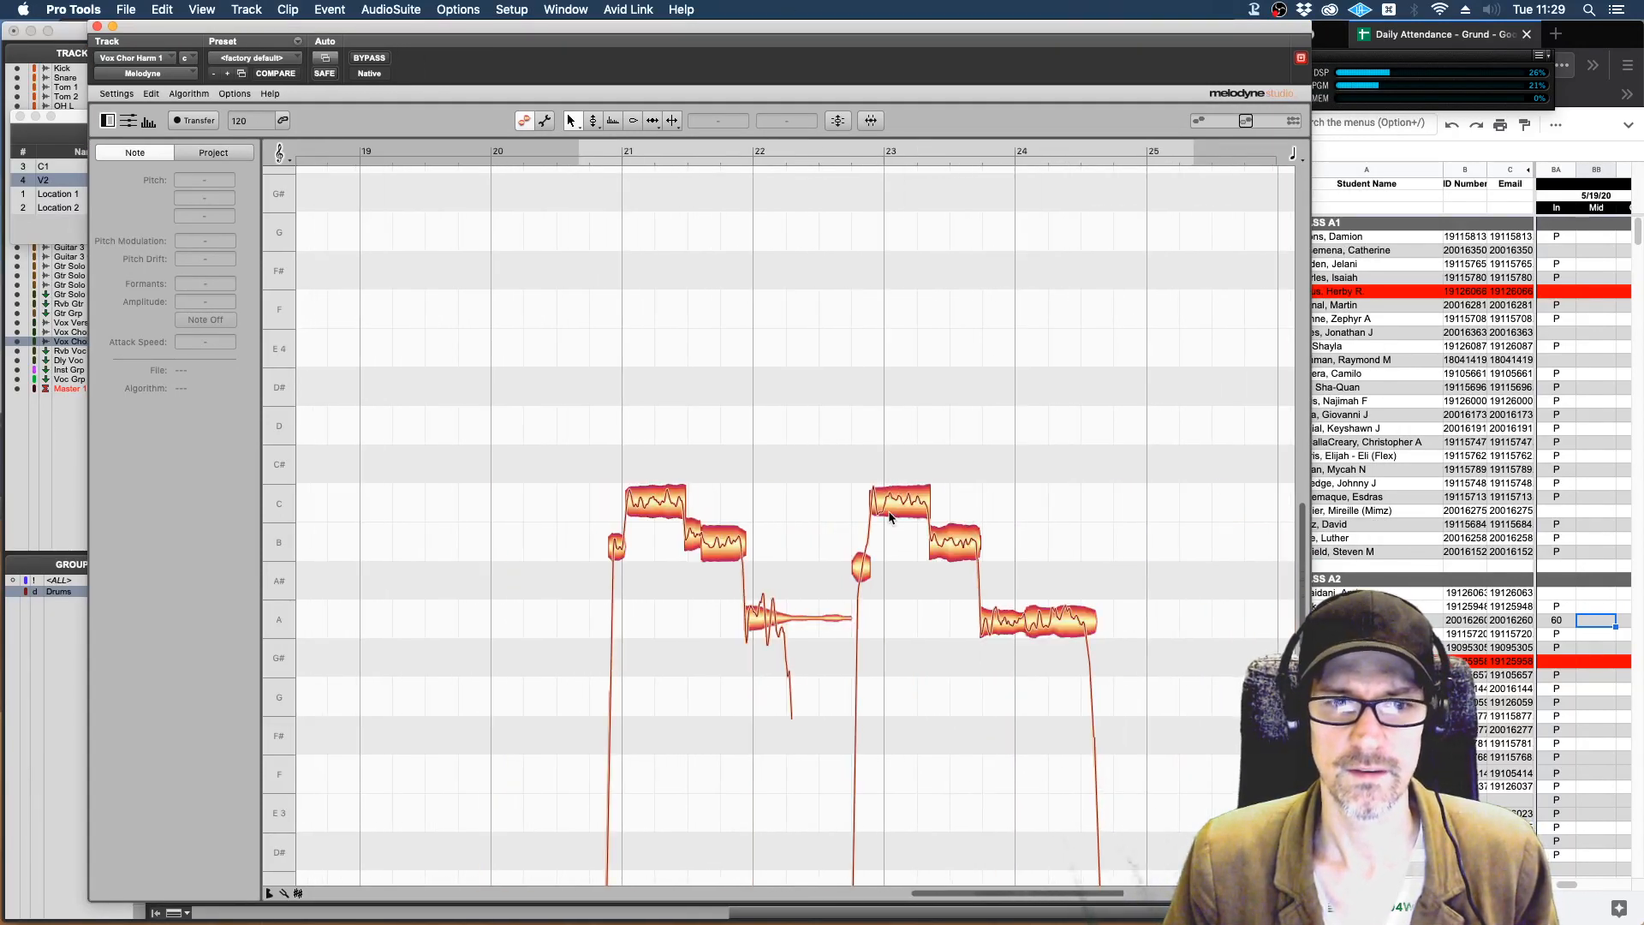
scroll(889, 513, "down", 2)
scroll(888, 517, "down", 4)
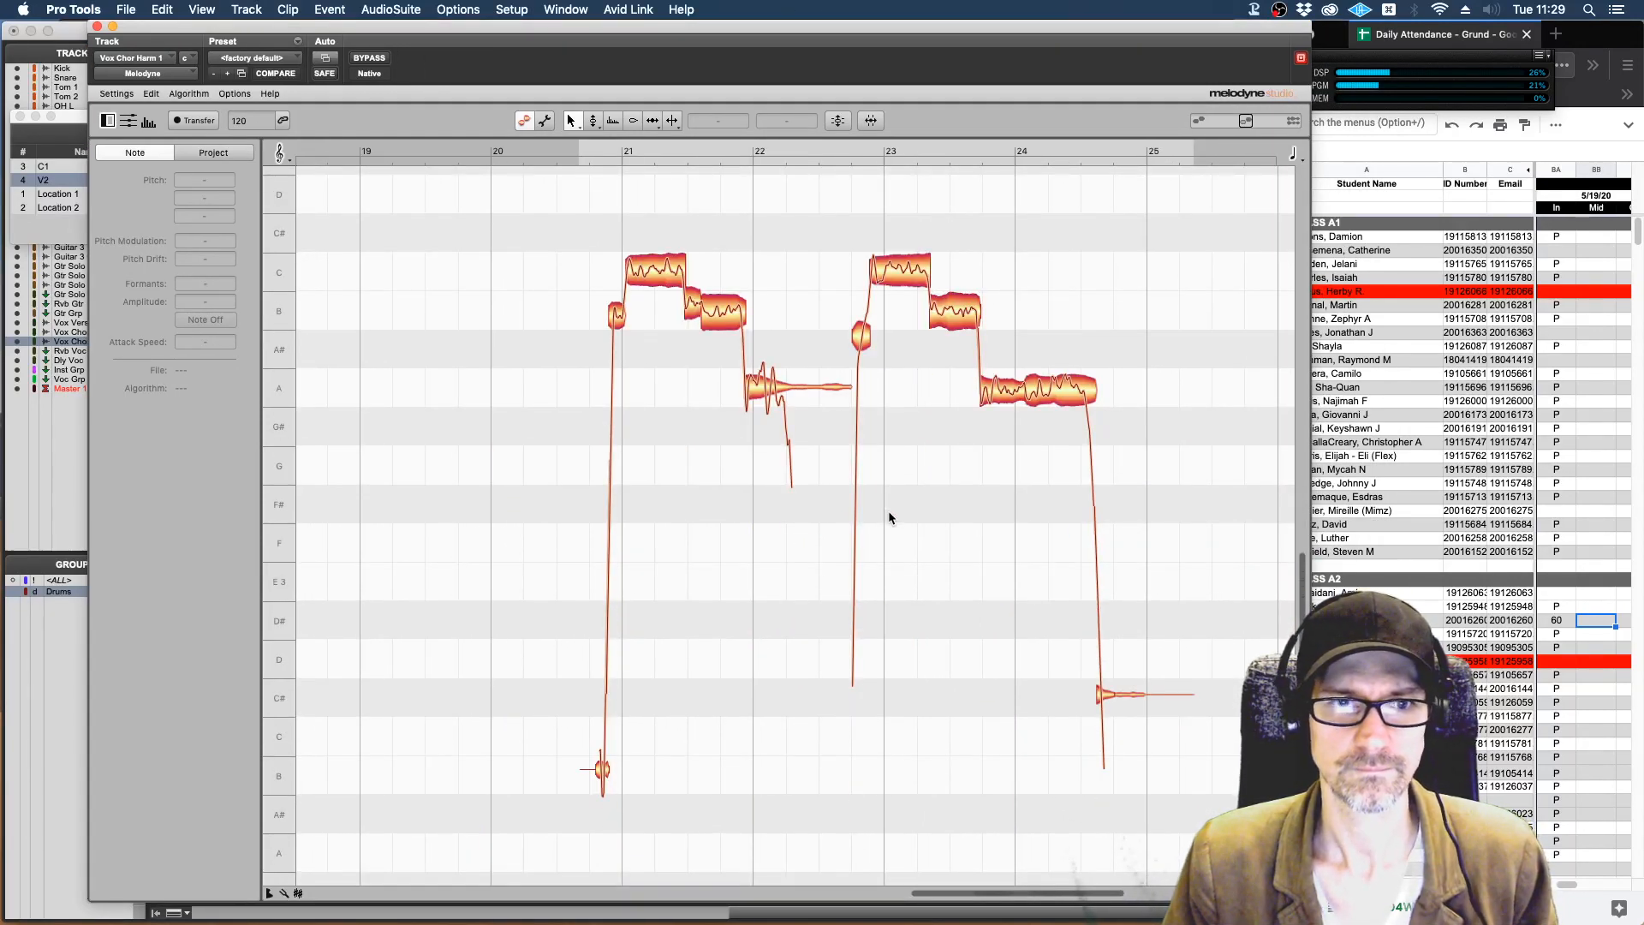
left_click(207, 152)
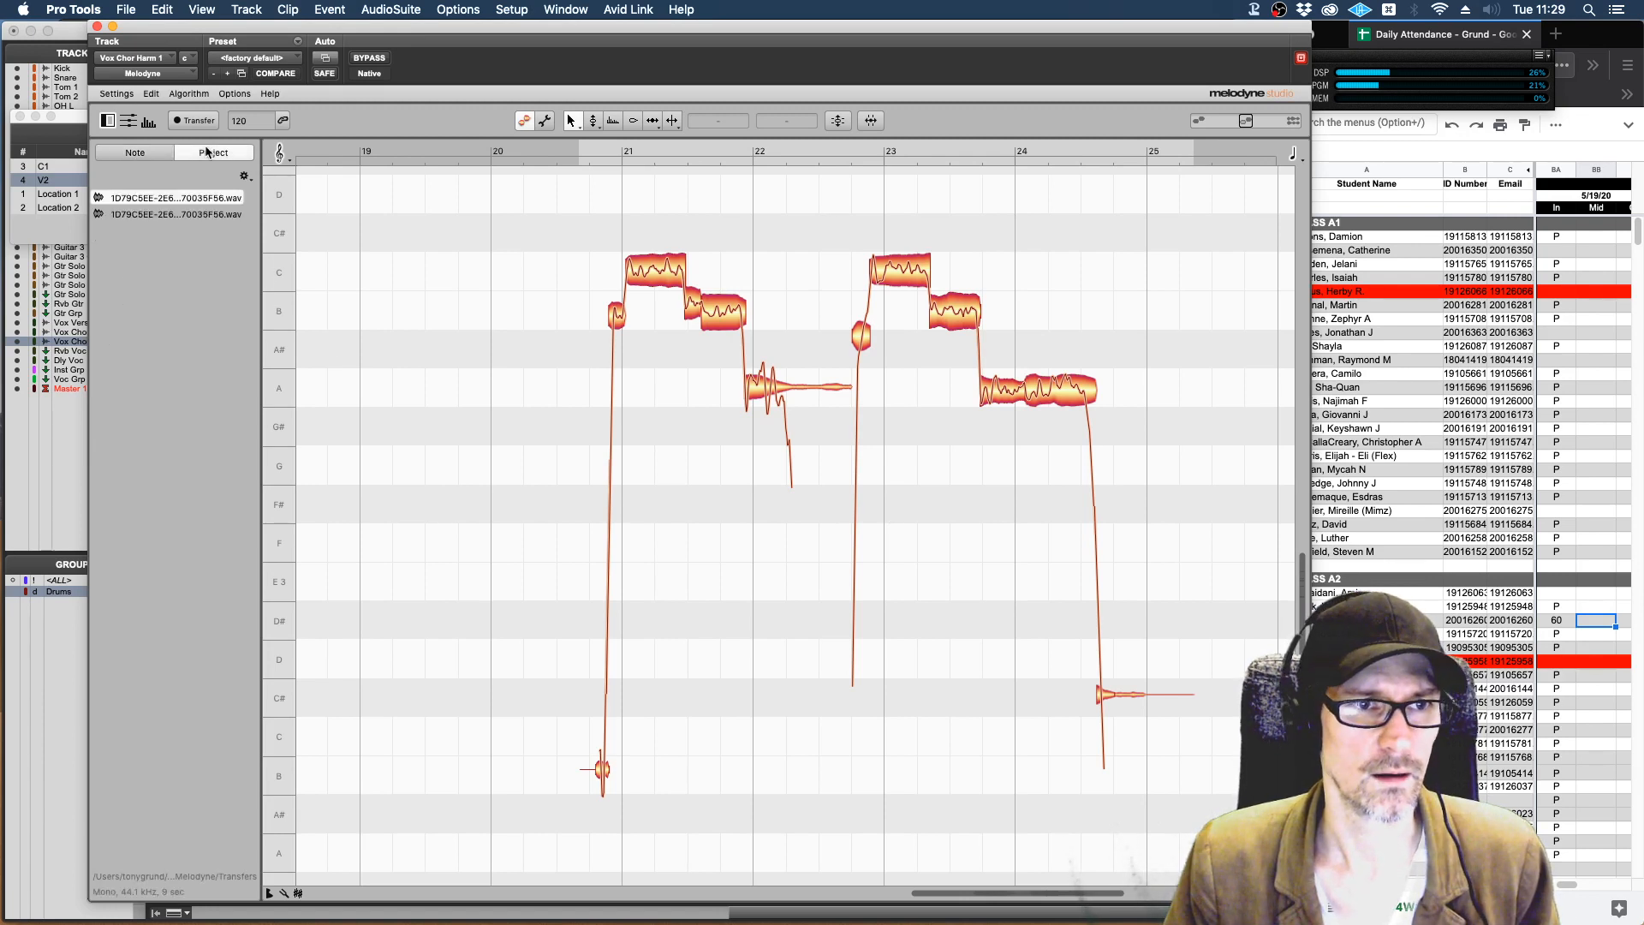
left_click(149, 149)
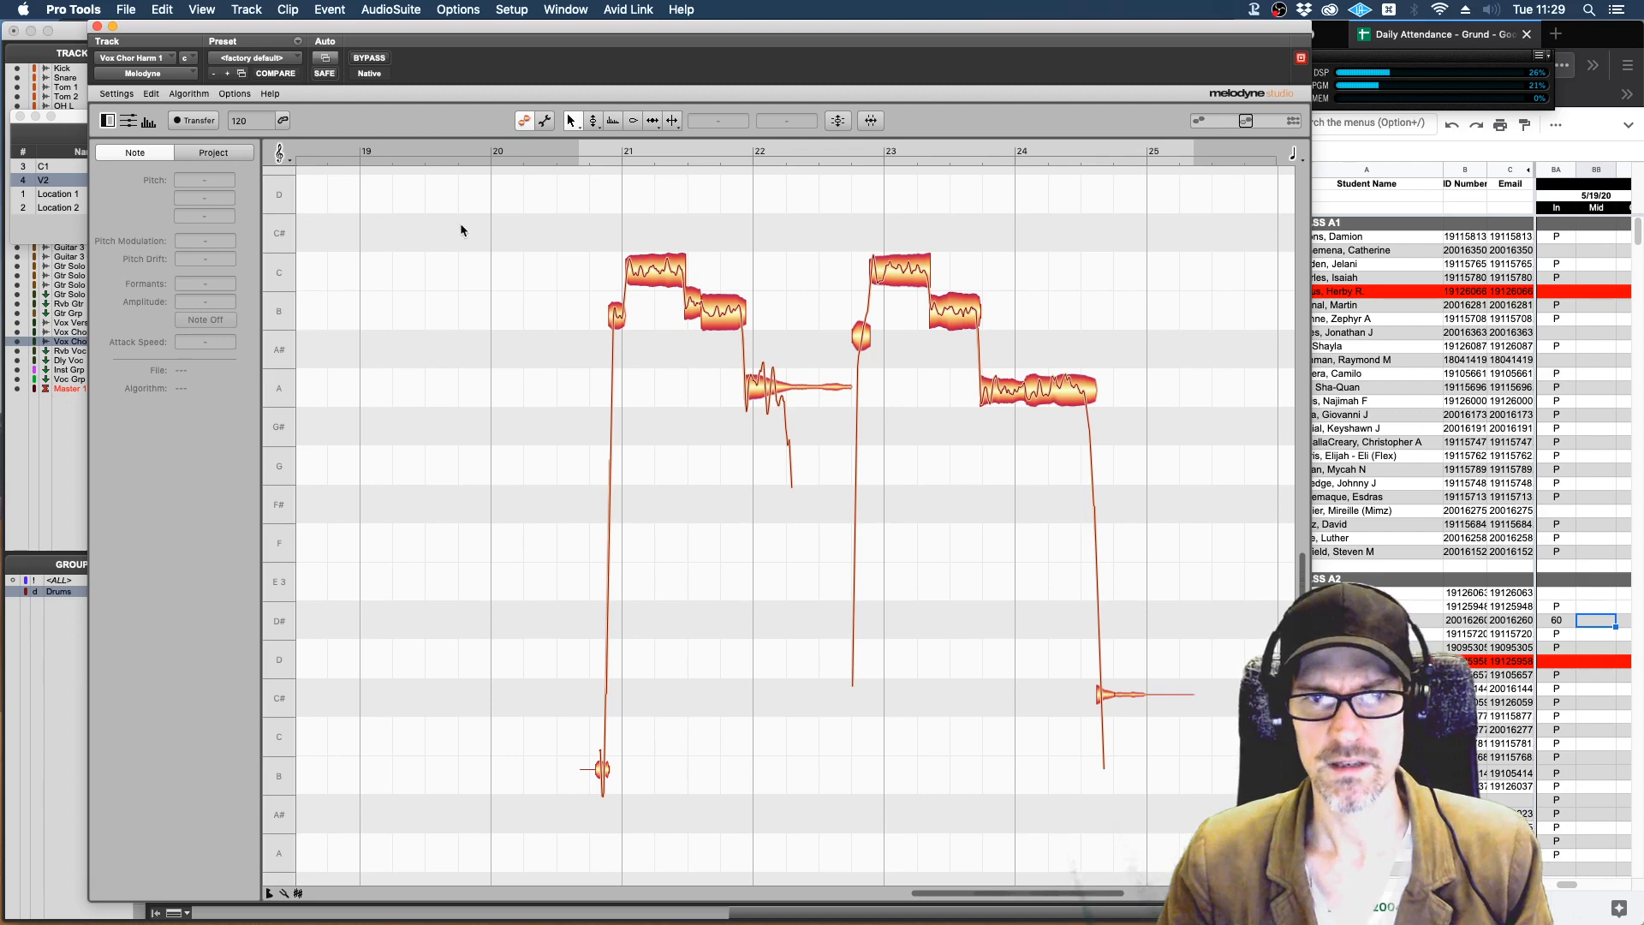
Unmute and solo the Vox Chor track alongside Vox Chor Harm 1, keeping the Melodyne window open.
left_click_drag(636, 28, 661, 496)
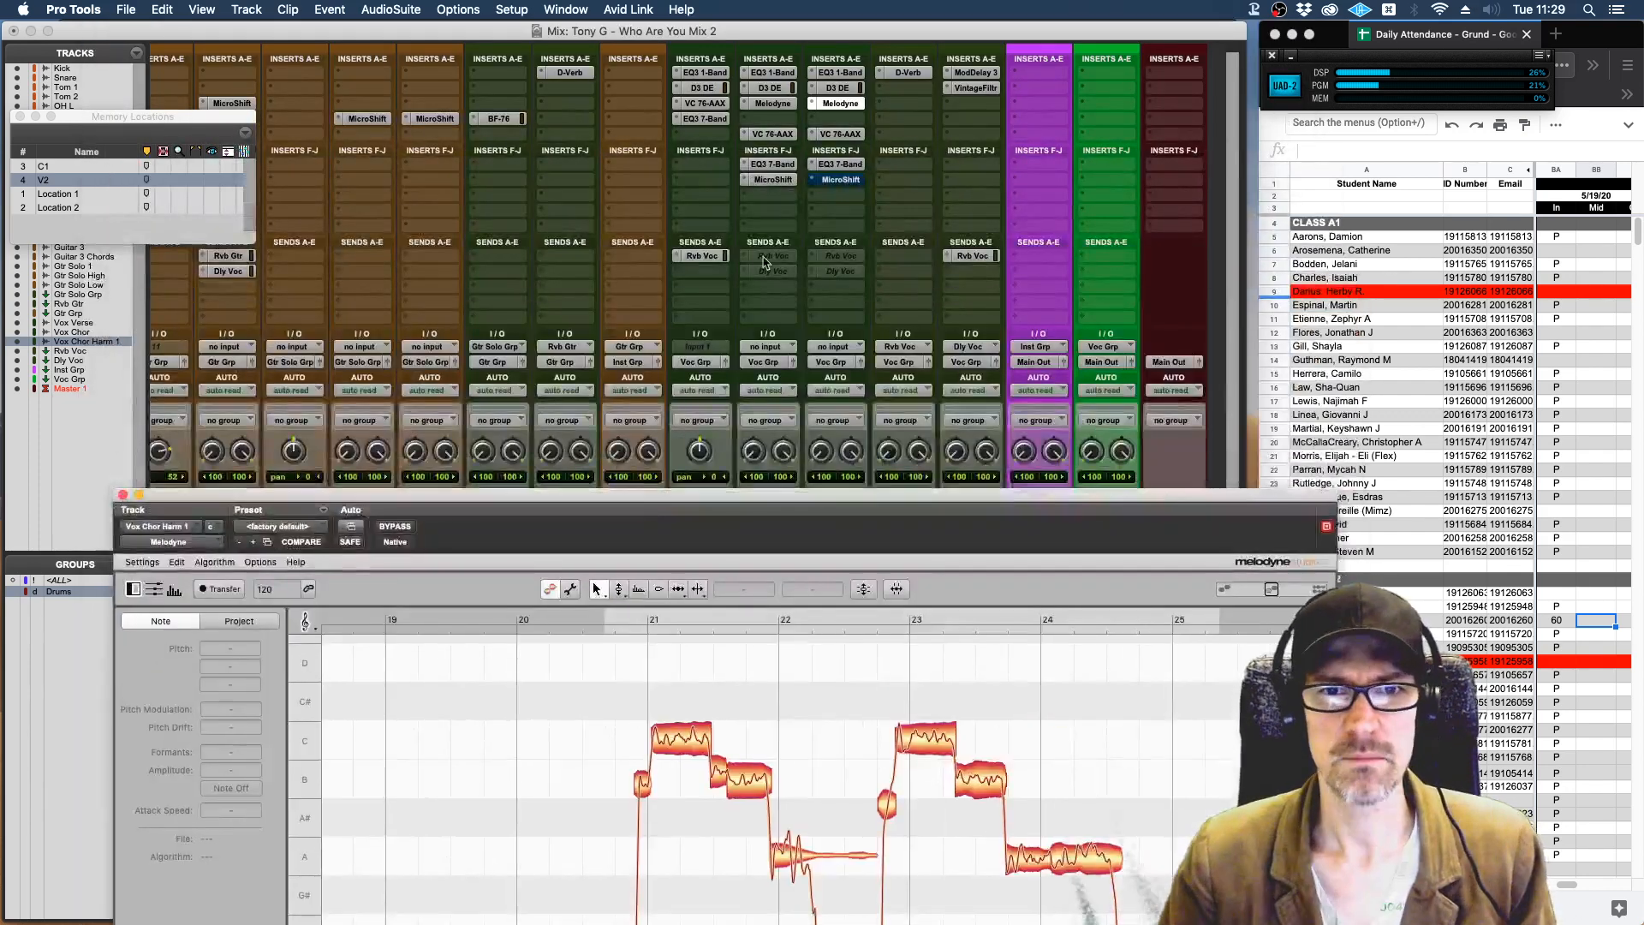
left_click_drag(809, 500, 812, 709)
left_click(753, 518)
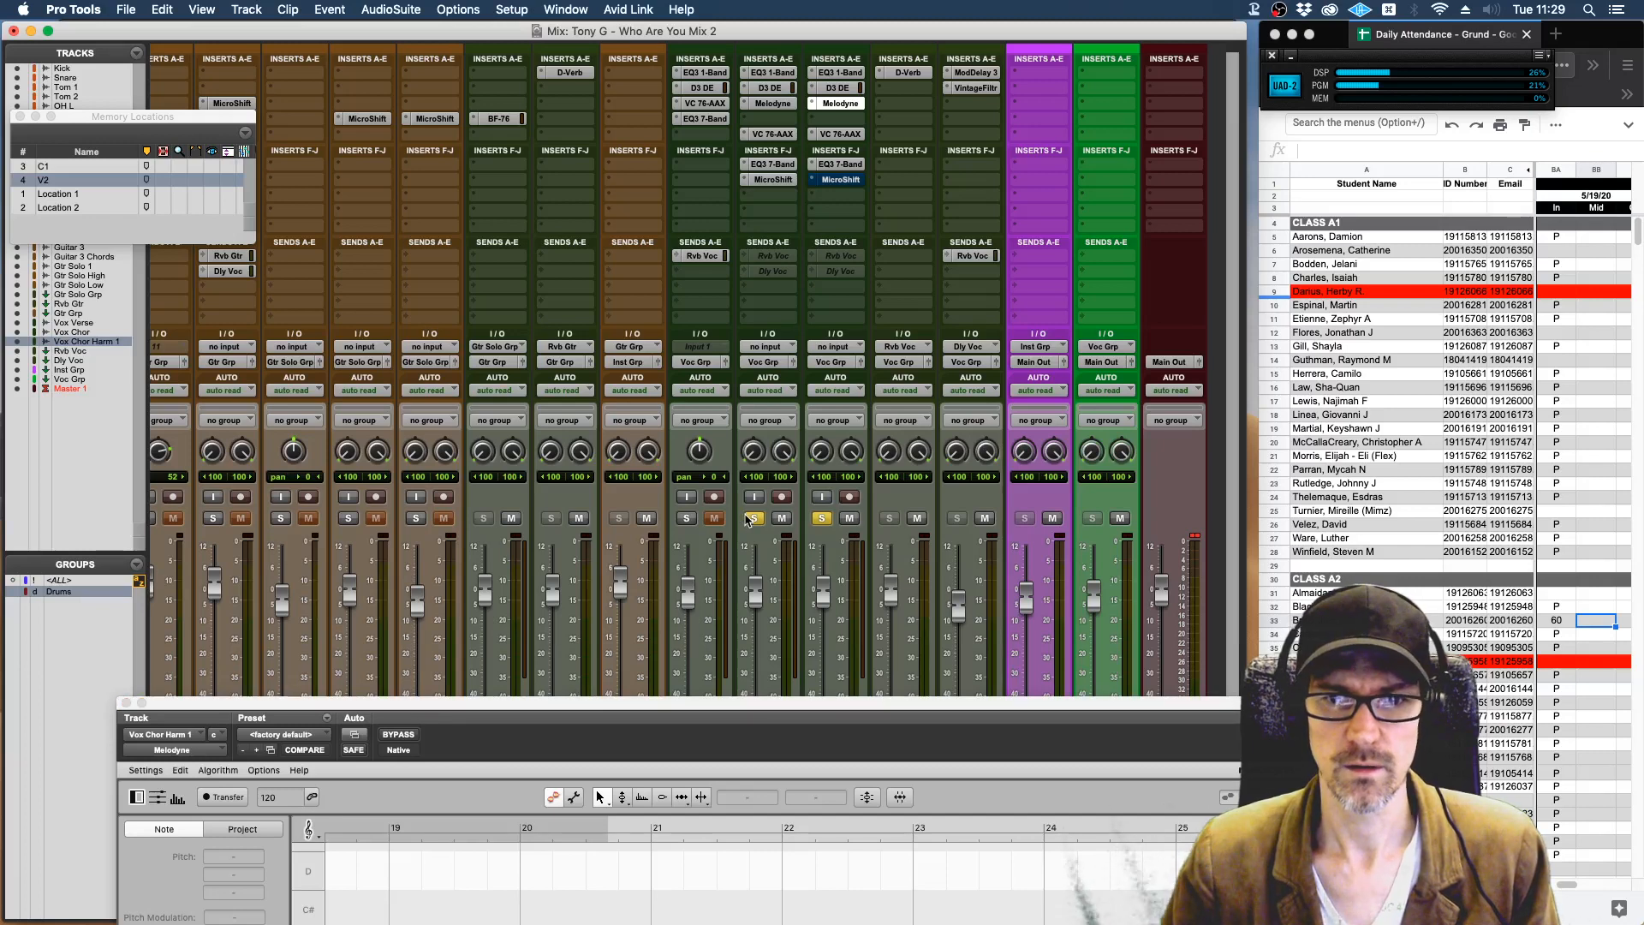
left_click_drag(800, 708, 758, 30)
Play the start of the chorus vocals together and view the harmony track's notes from bar 21 to 25.
key("space")
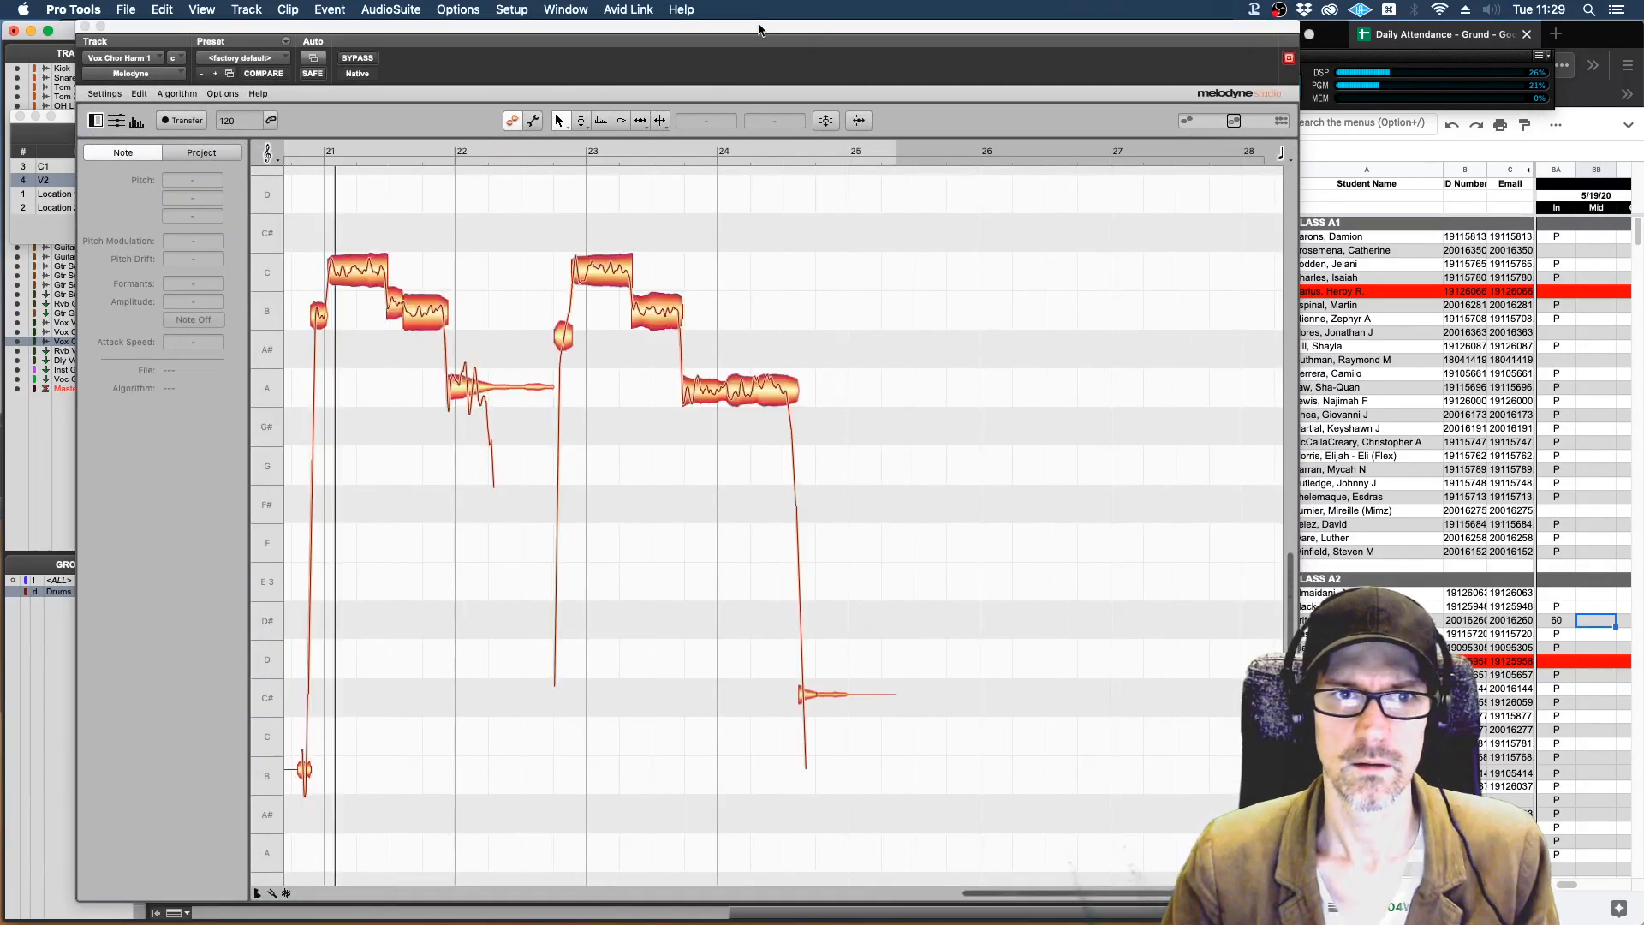
key("space")
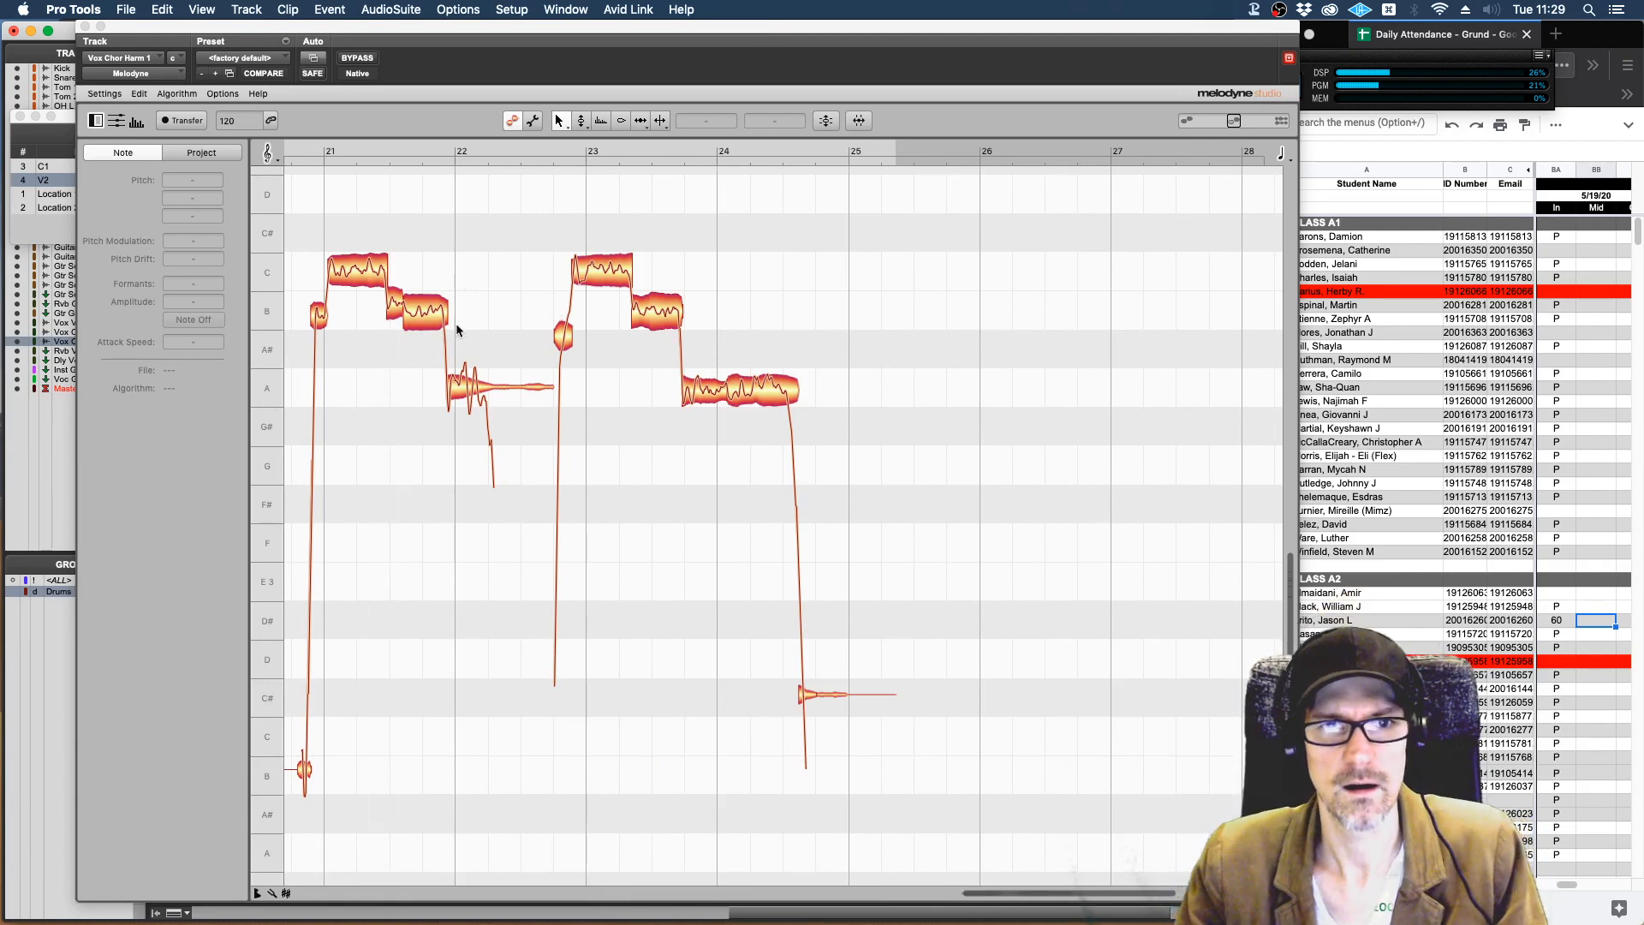
scroll(455, 322, "left", 5)
scroll(520, 377, "up", 1)
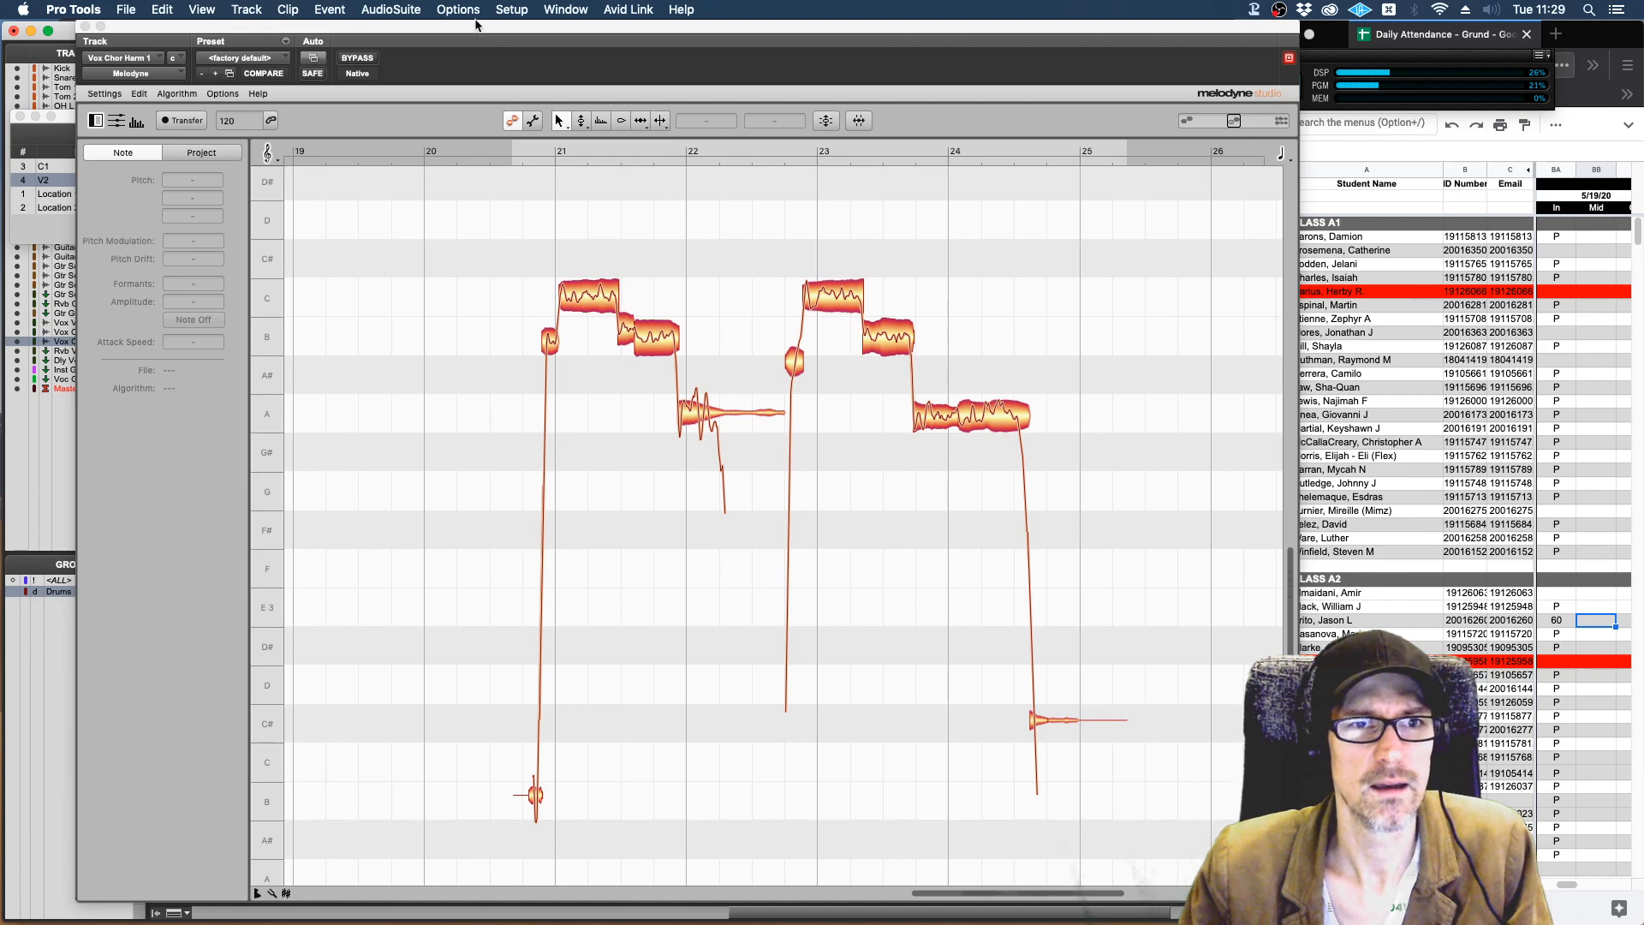
Select all the harmony notes, raise them four semitones so the first long note sits on E 4, and play them.
left_click_drag(477, 23, 417, 2)
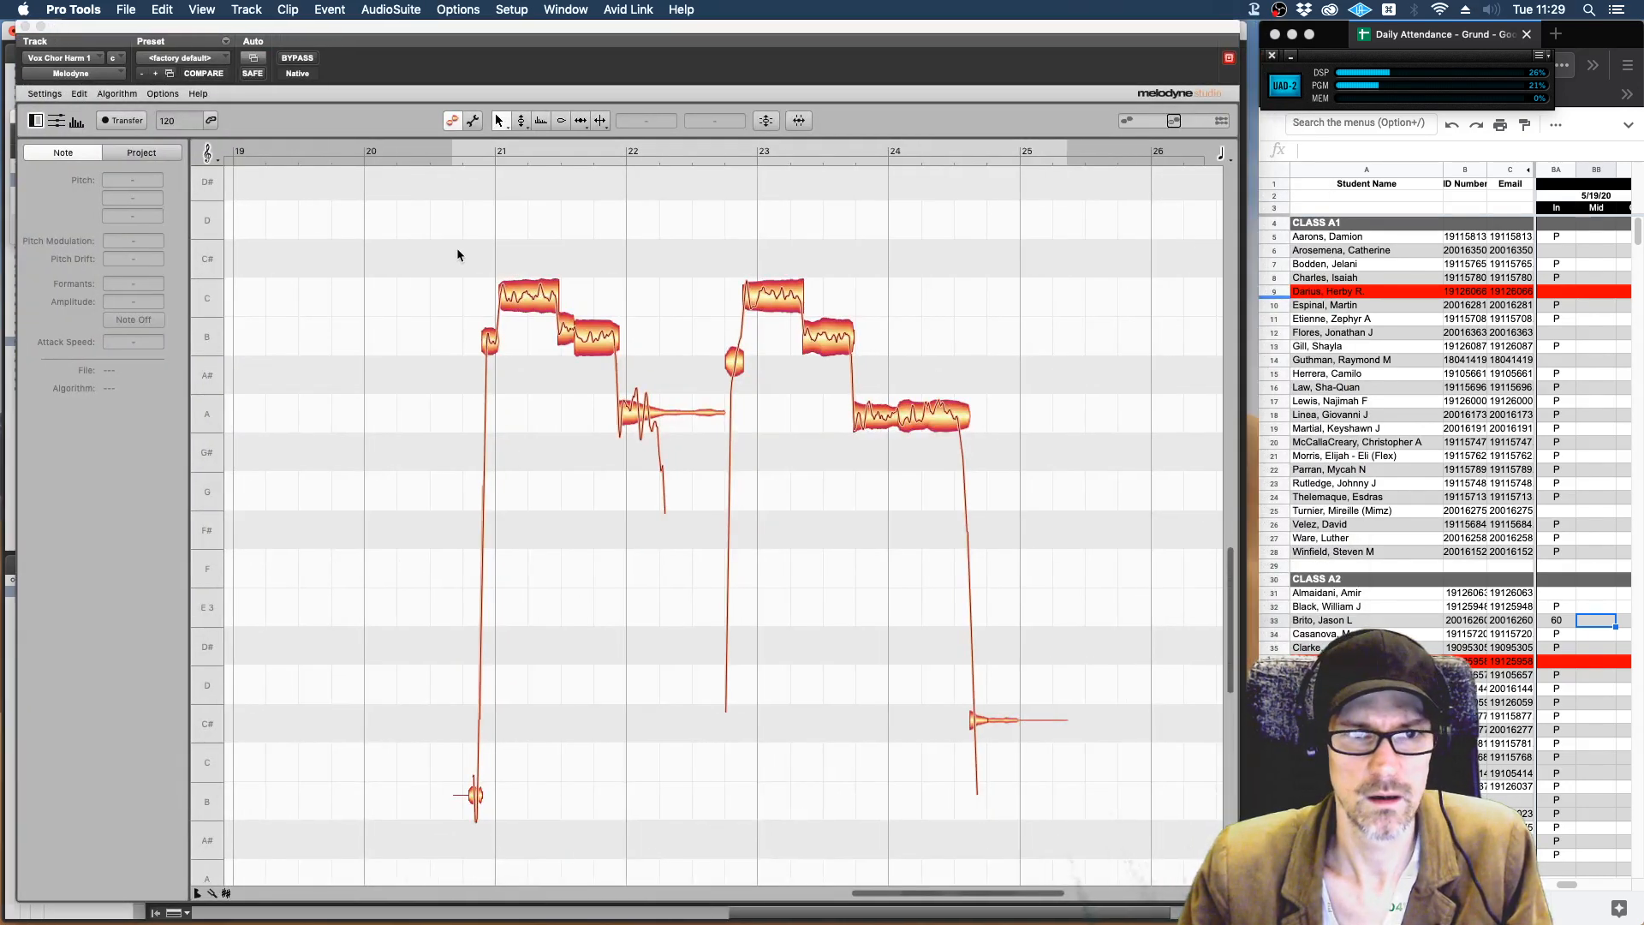
left_click_drag(455, 248, 543, 419)
key("super+a")
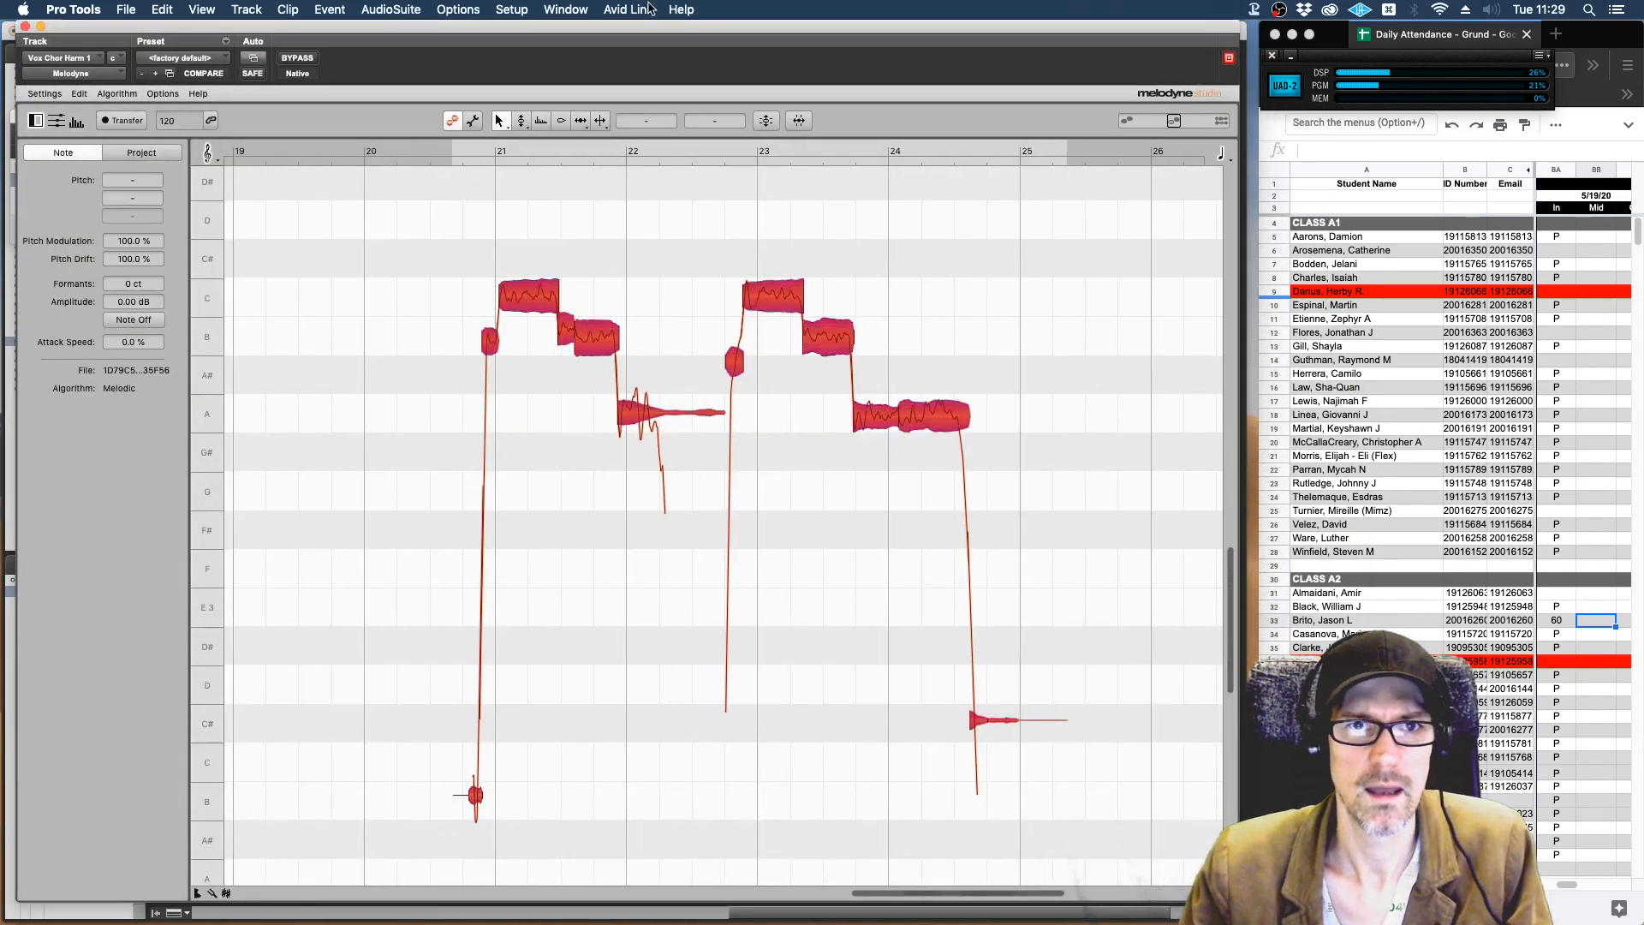
left_click_drag(644, 28, 702, 813)
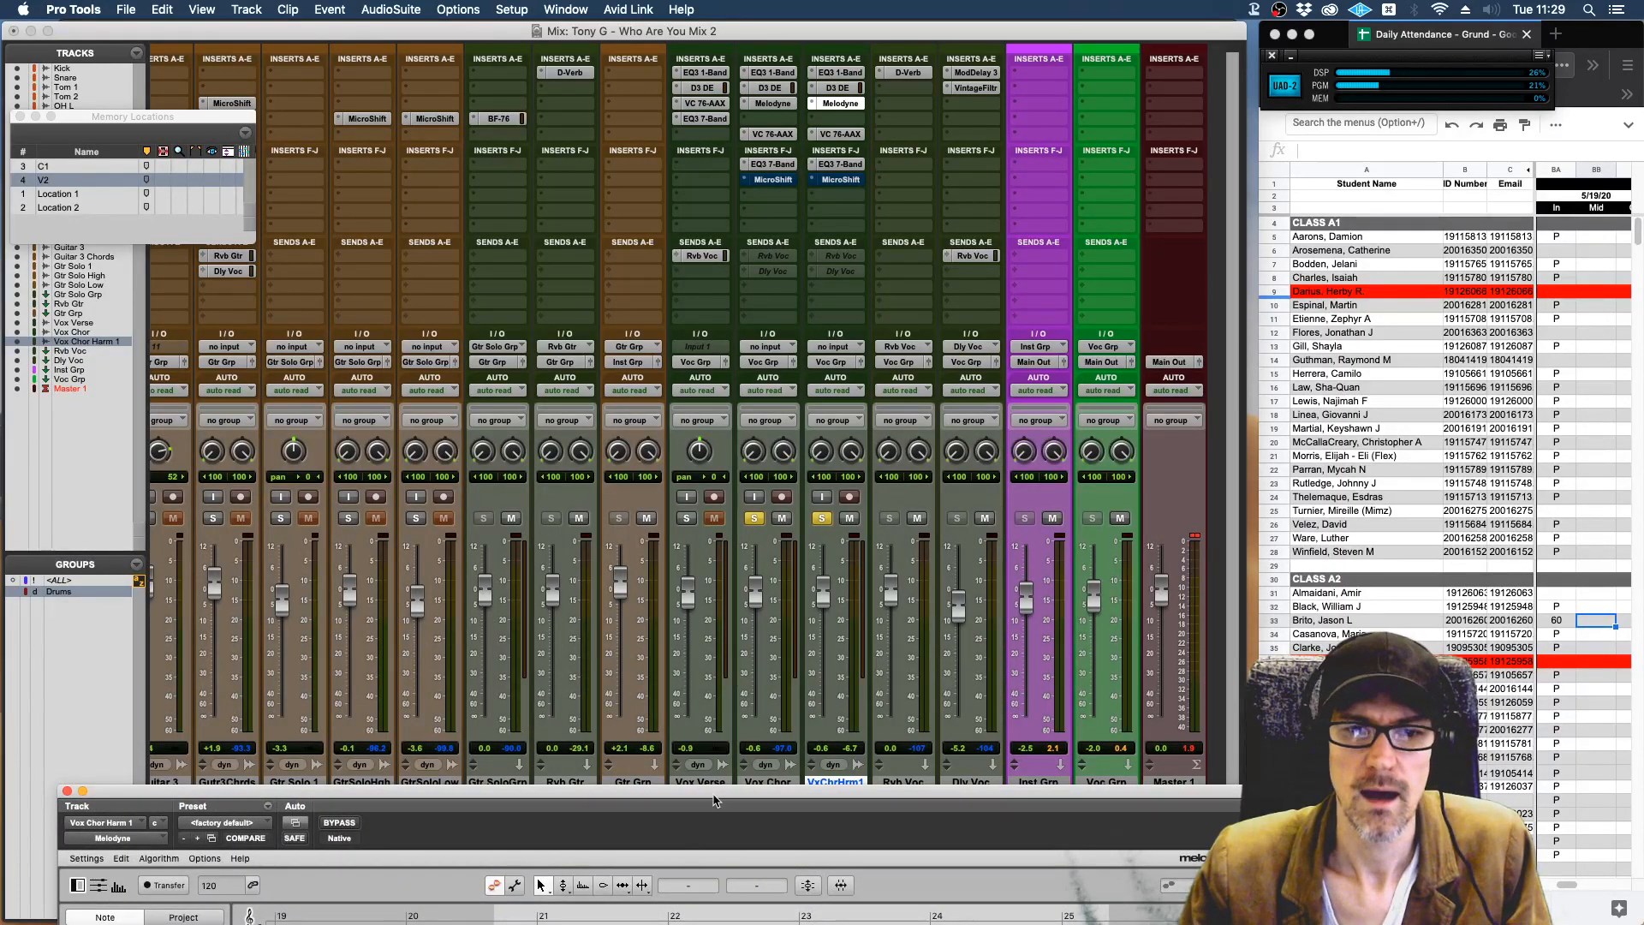
left_click_drag(710, 805, 653, 32)
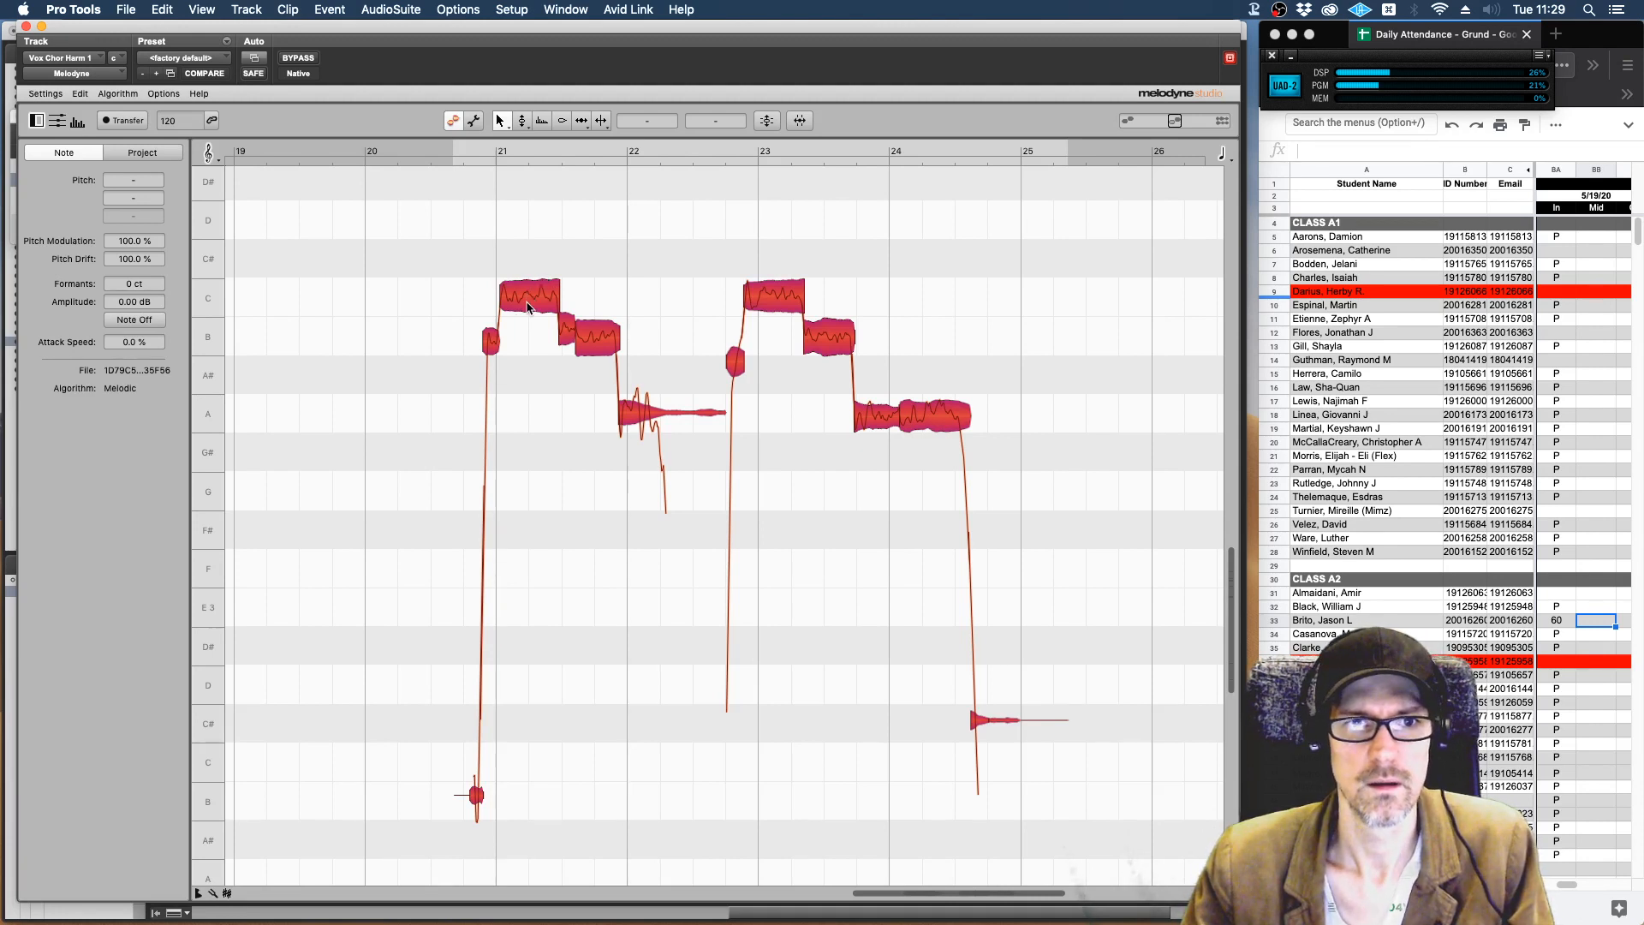
scroll(433, 359, "up", 3)
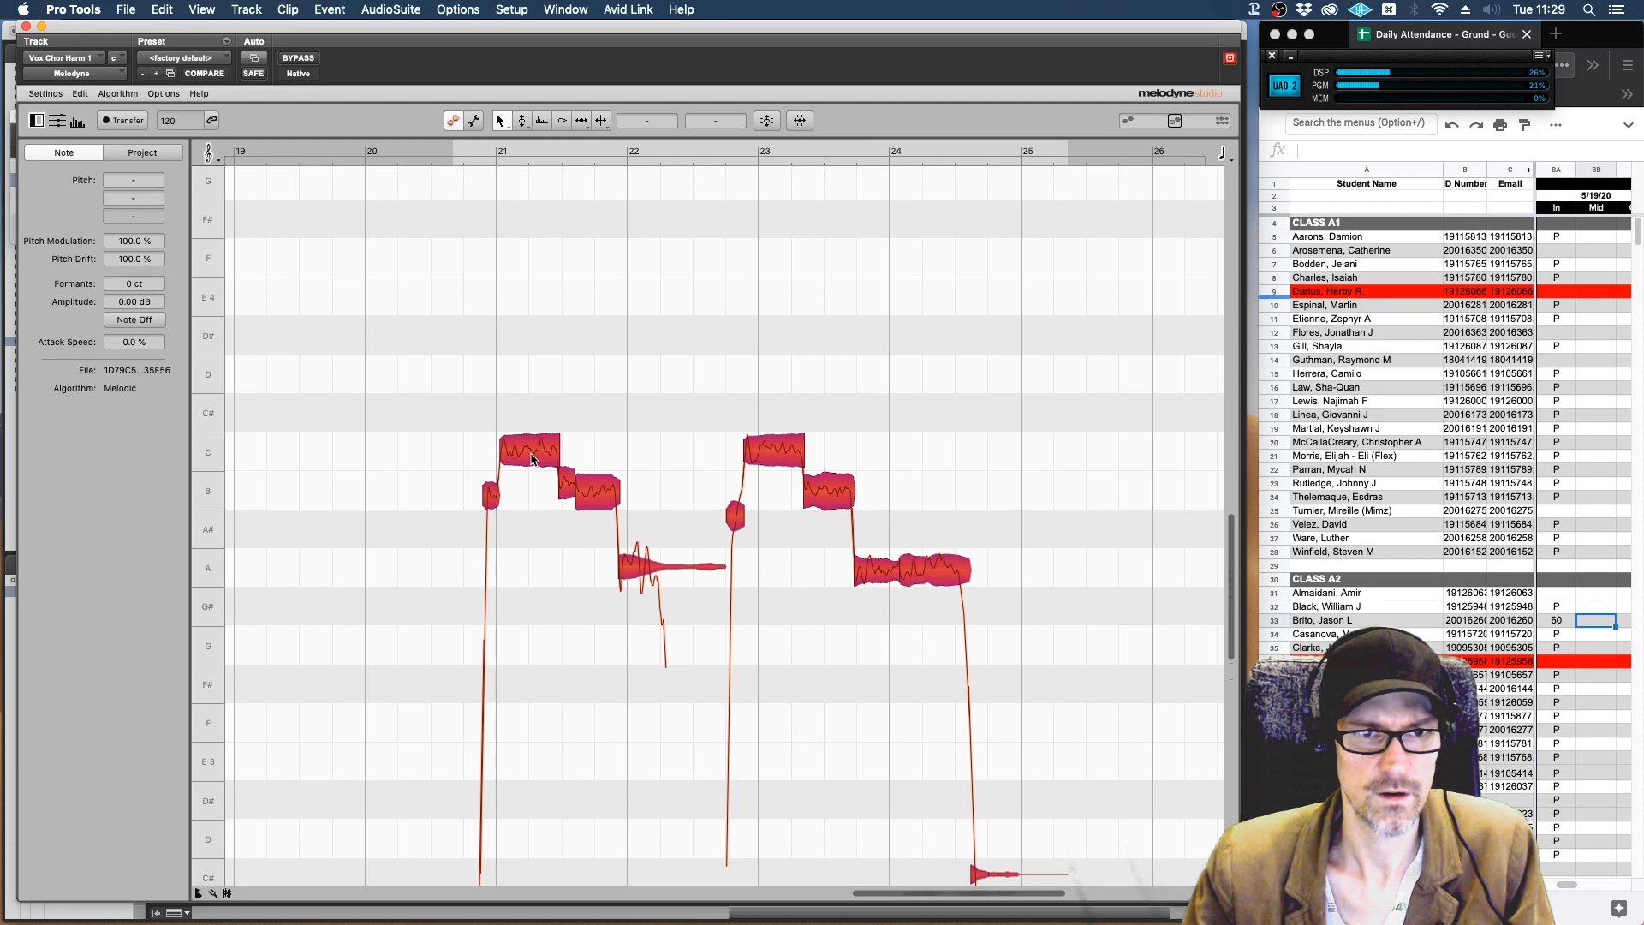
left_click_drag(531, 458, 528, 308)
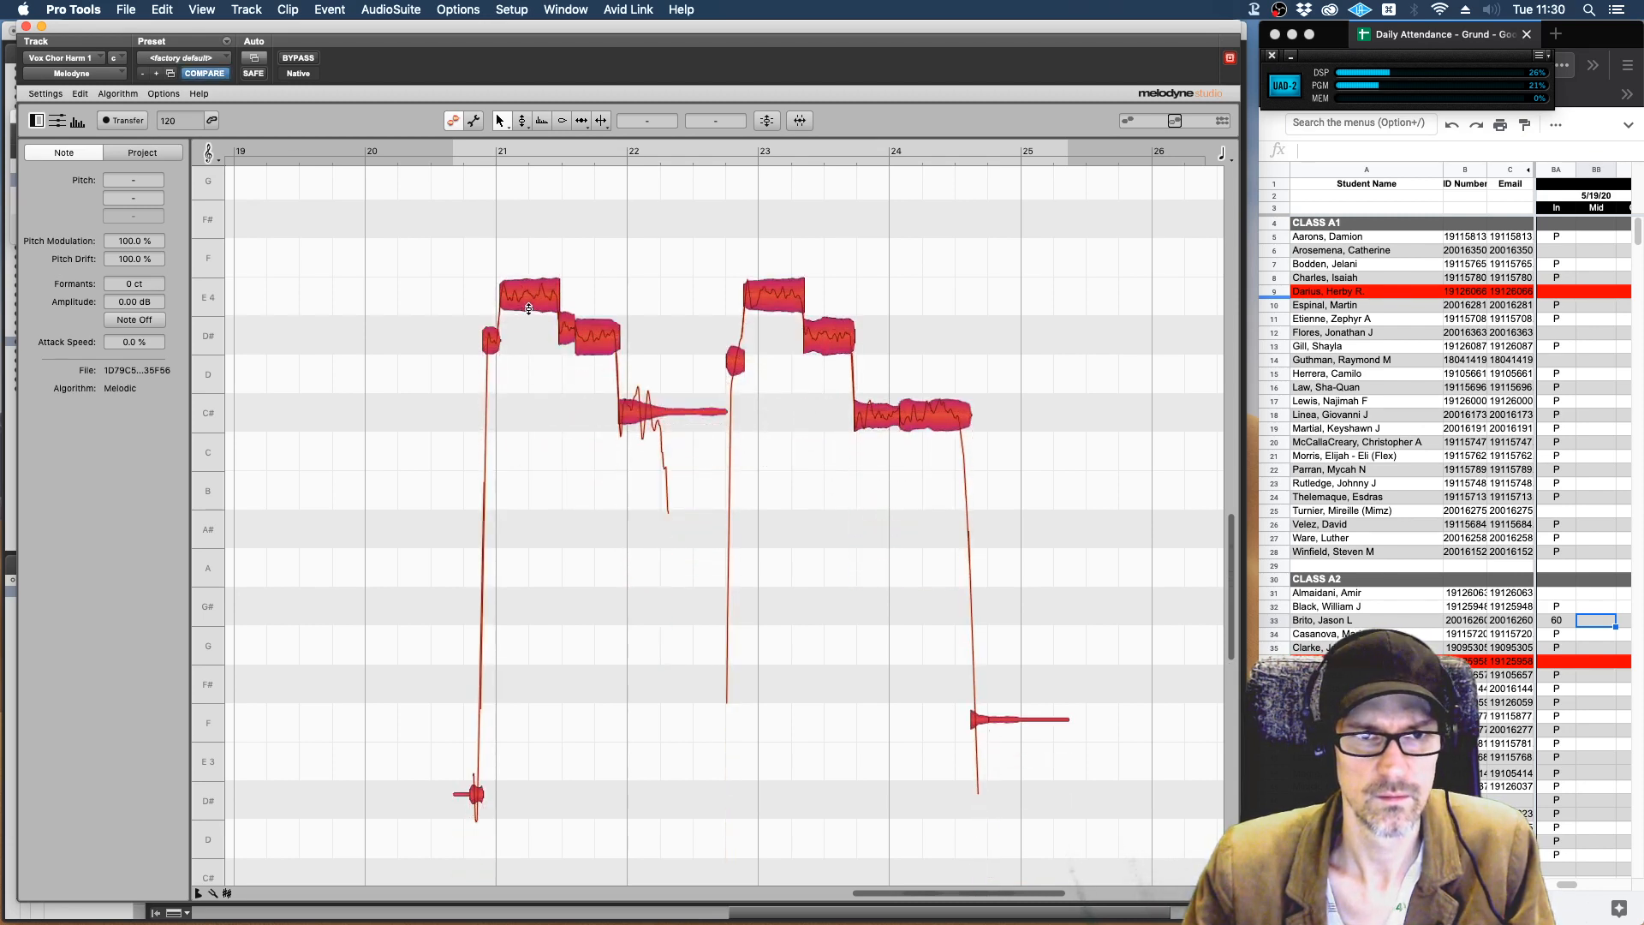
key("space")
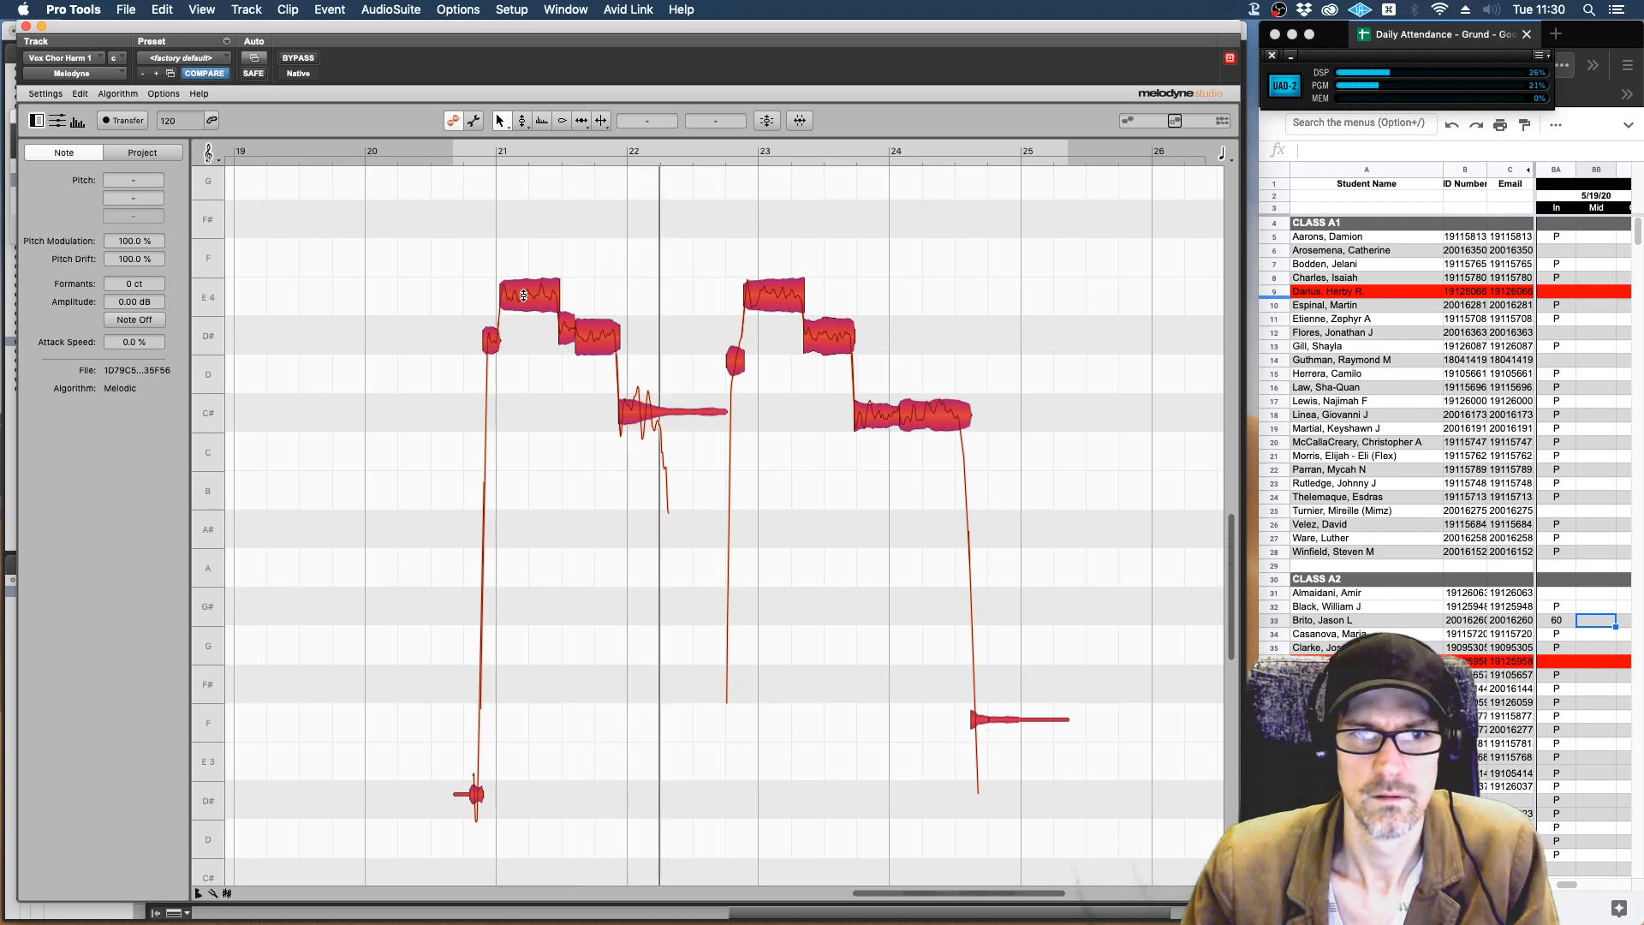
key("space")
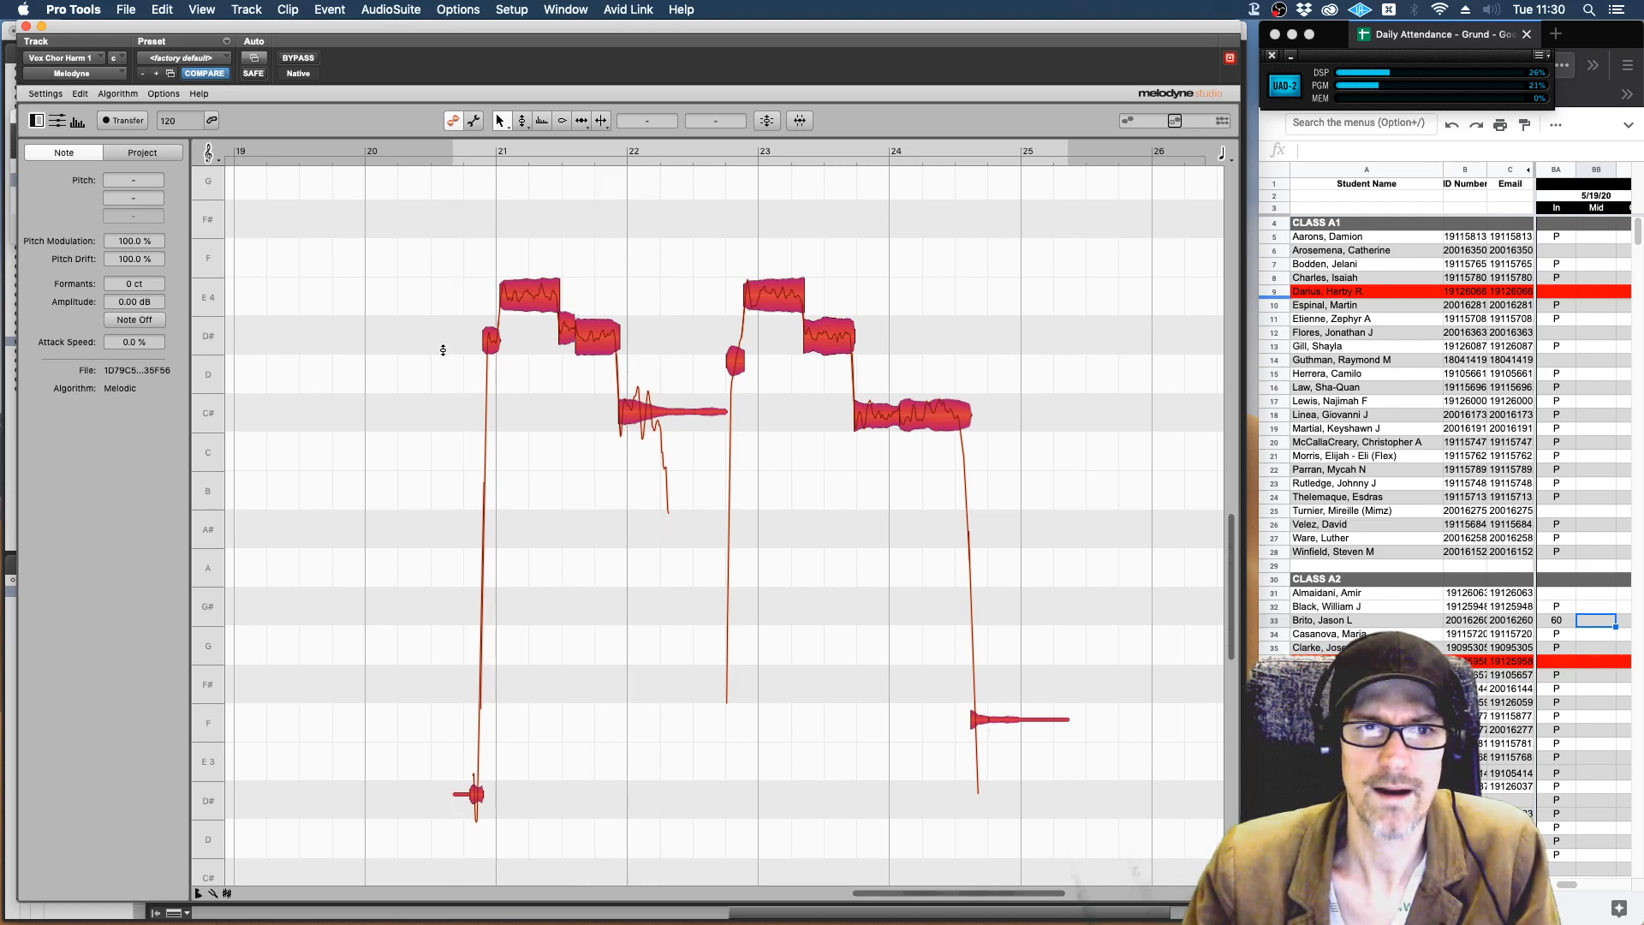
Raise all the harmony notes another three semitones so the first long note sits on G, play them, and clear the selection.
scroll(1095, 431, "up", 3)
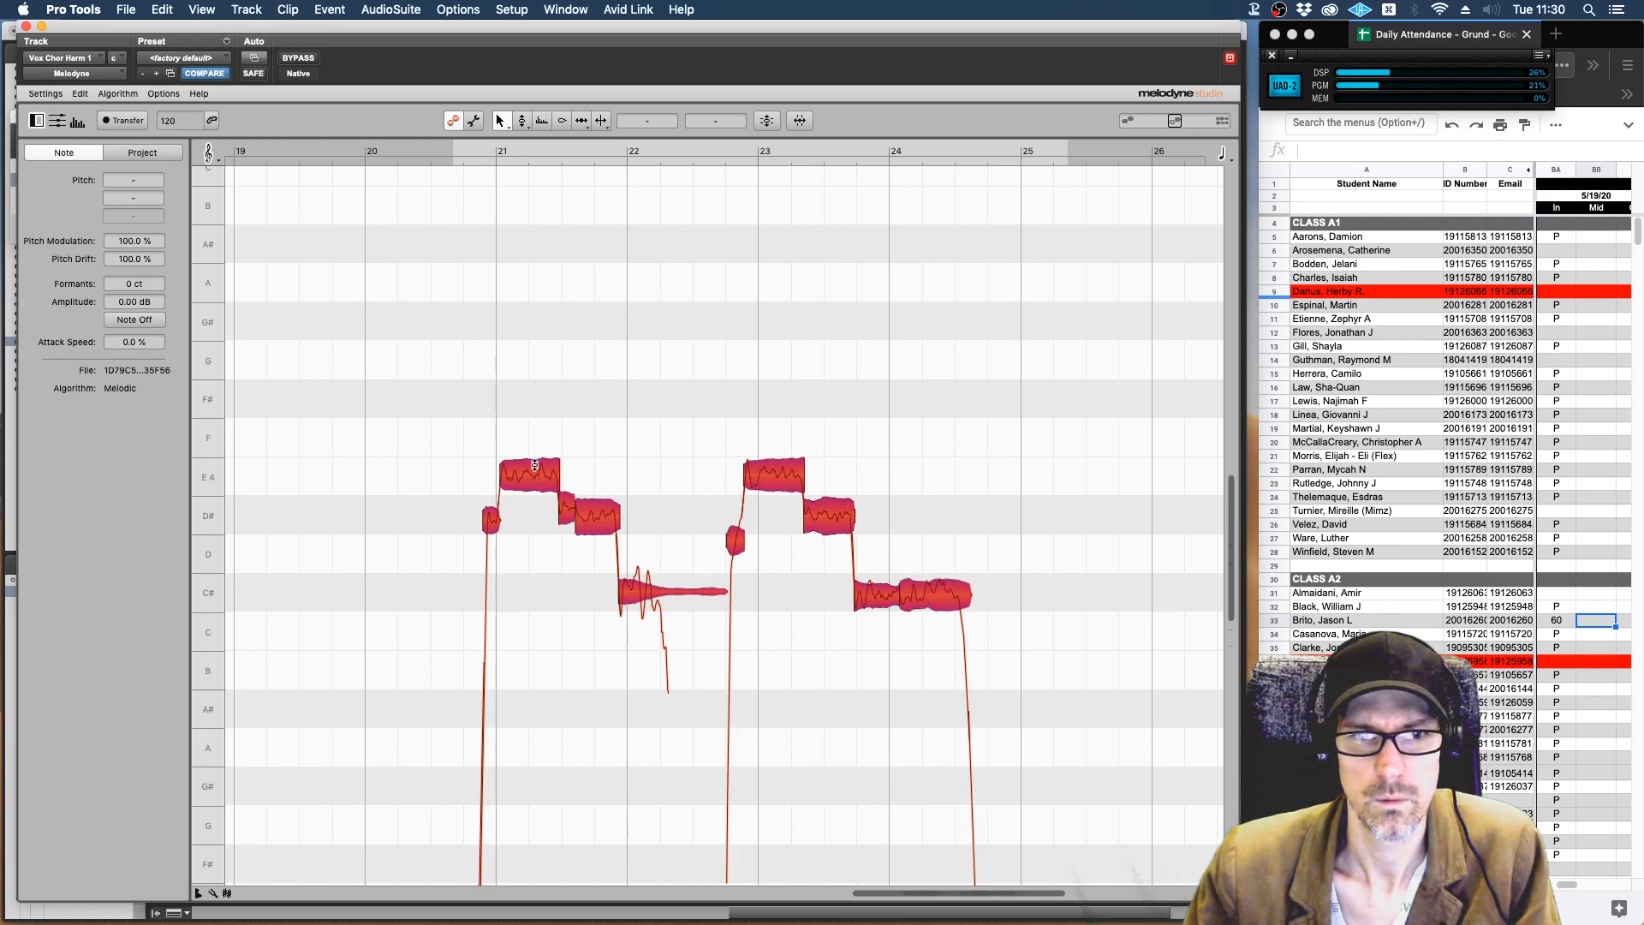
left_click_drag(531, 479, 532, 358)
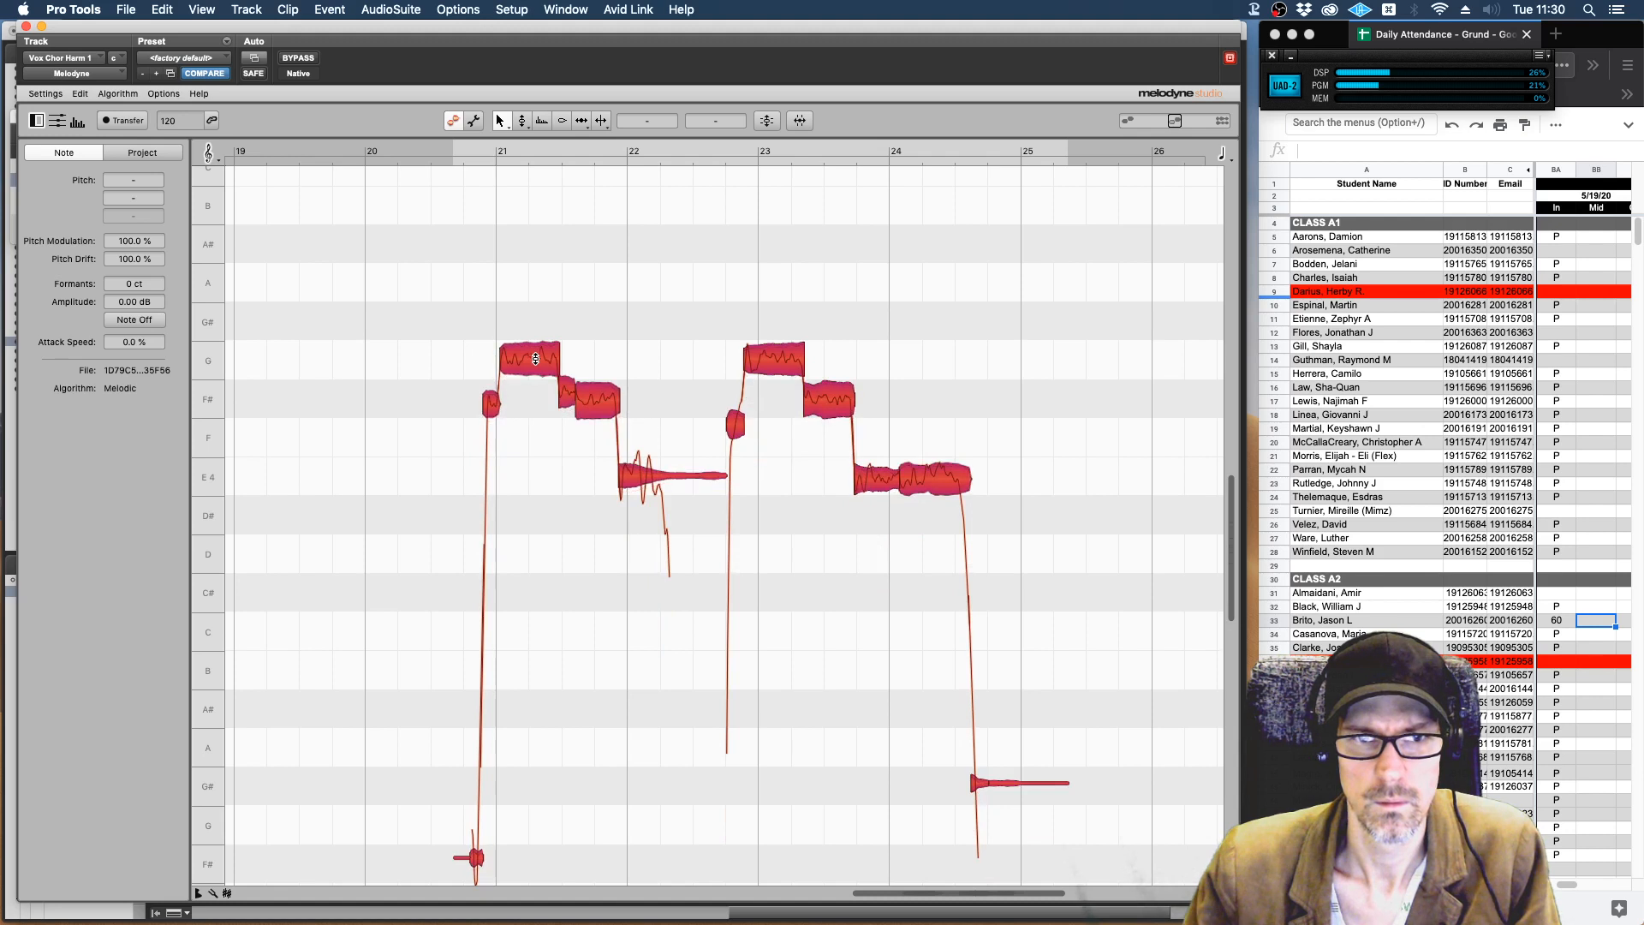
key("space")
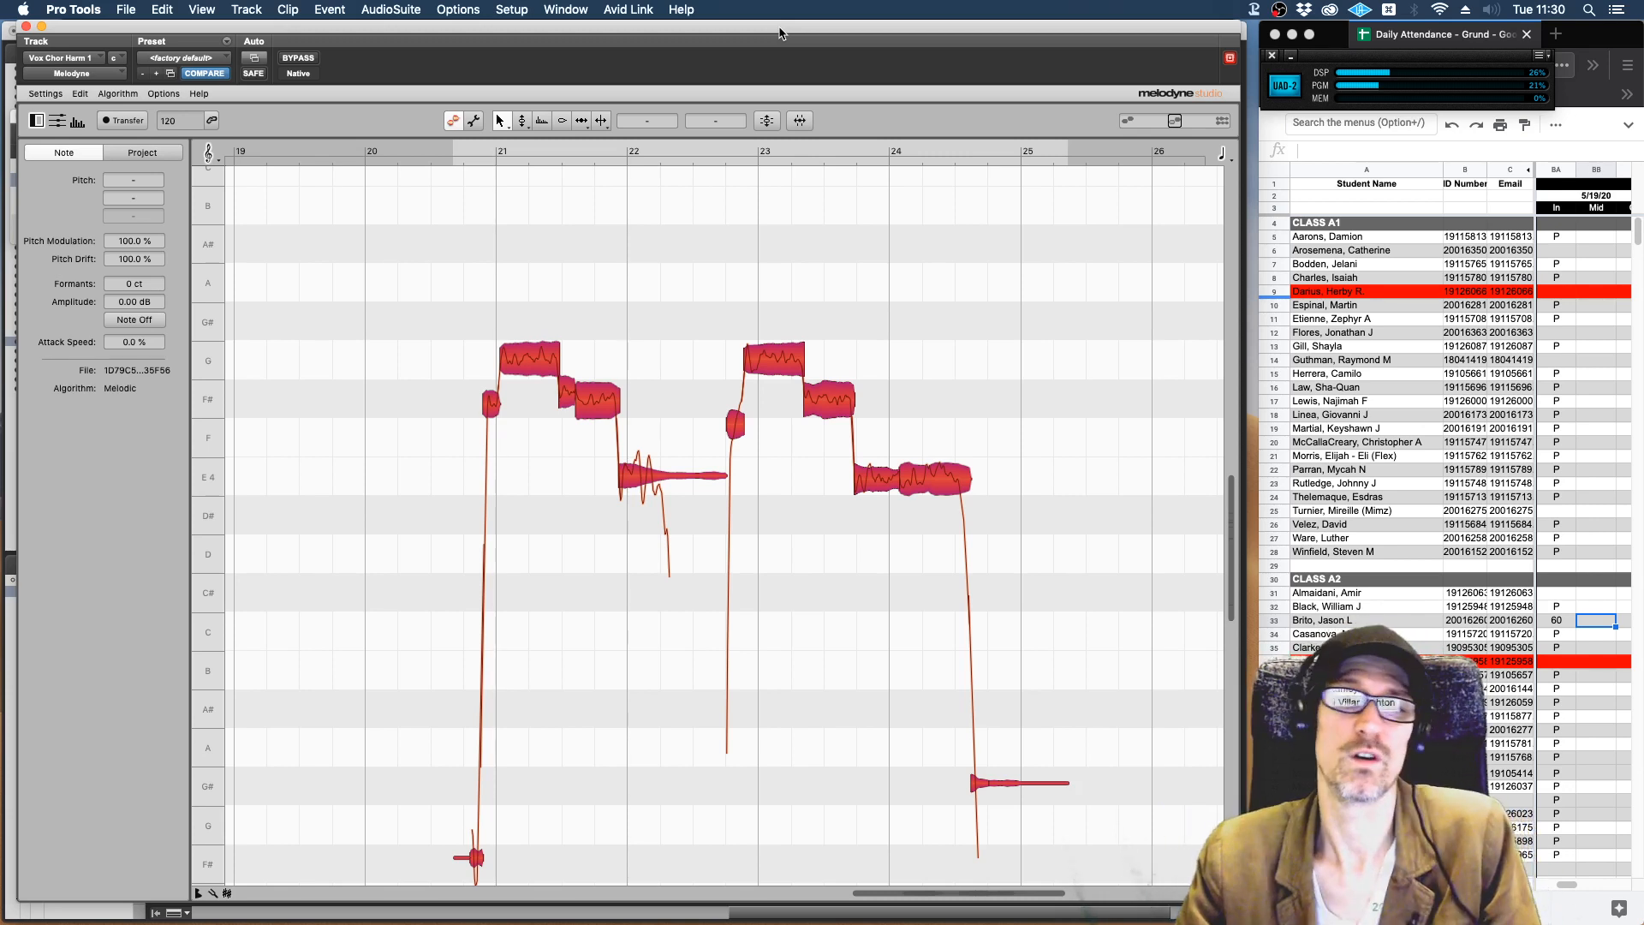
left_click(696, 277)
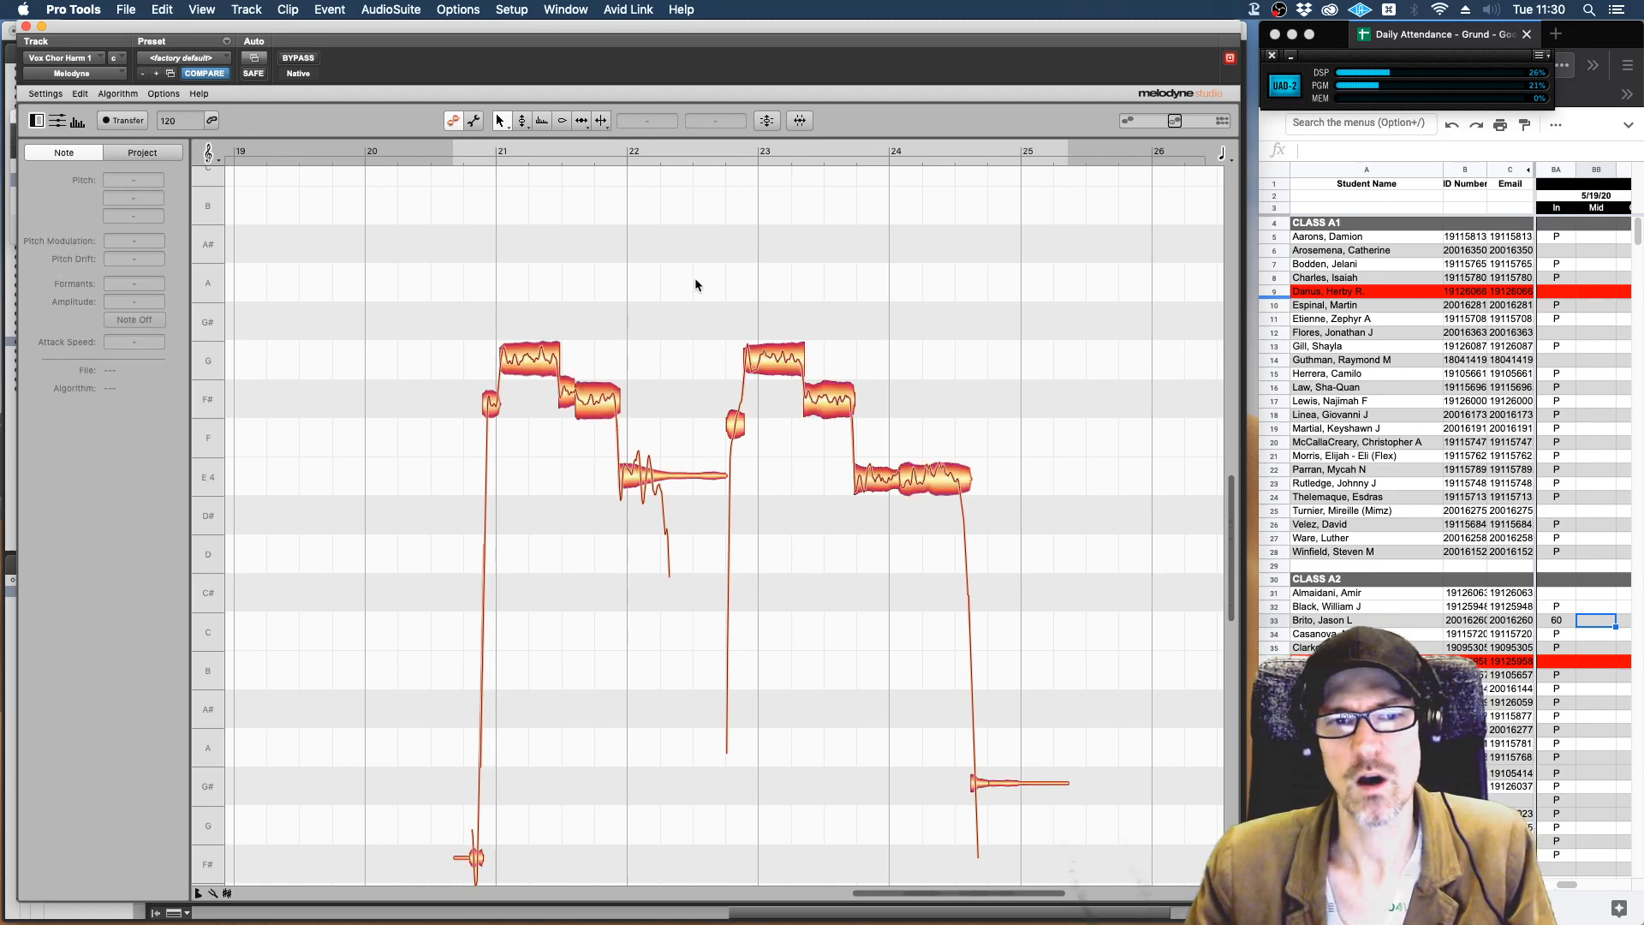
Lower the two adjoining F# 4 notes before bar 22 to E 4 and audition them against the preceding G note.
left_click(568, 374)
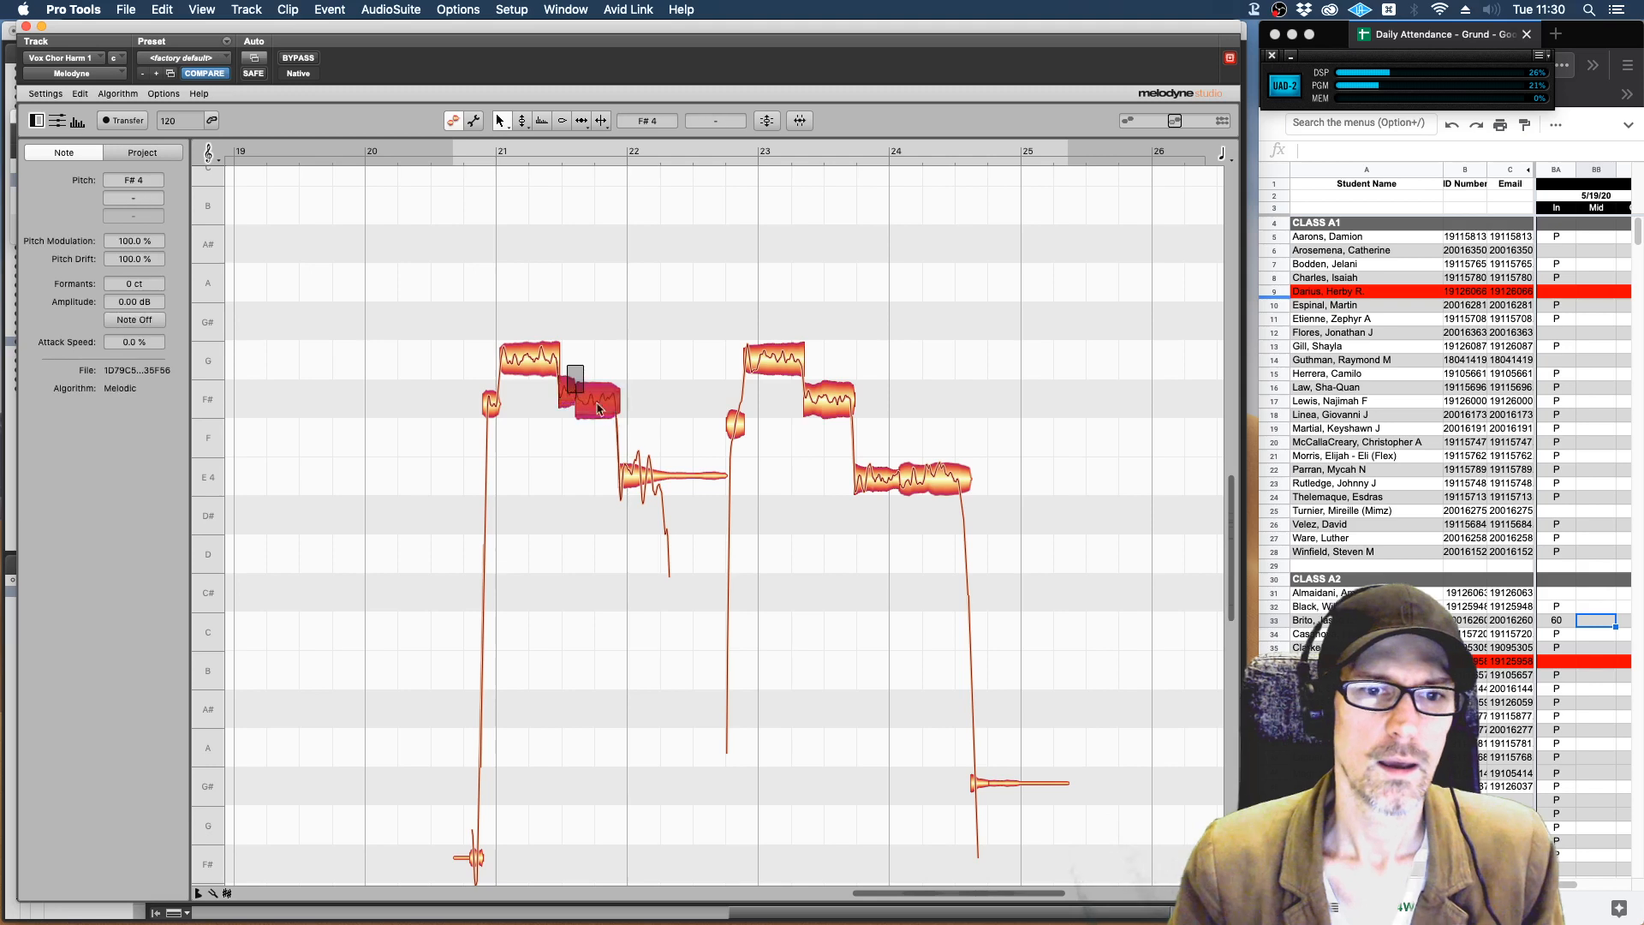
left_click(535, 364)
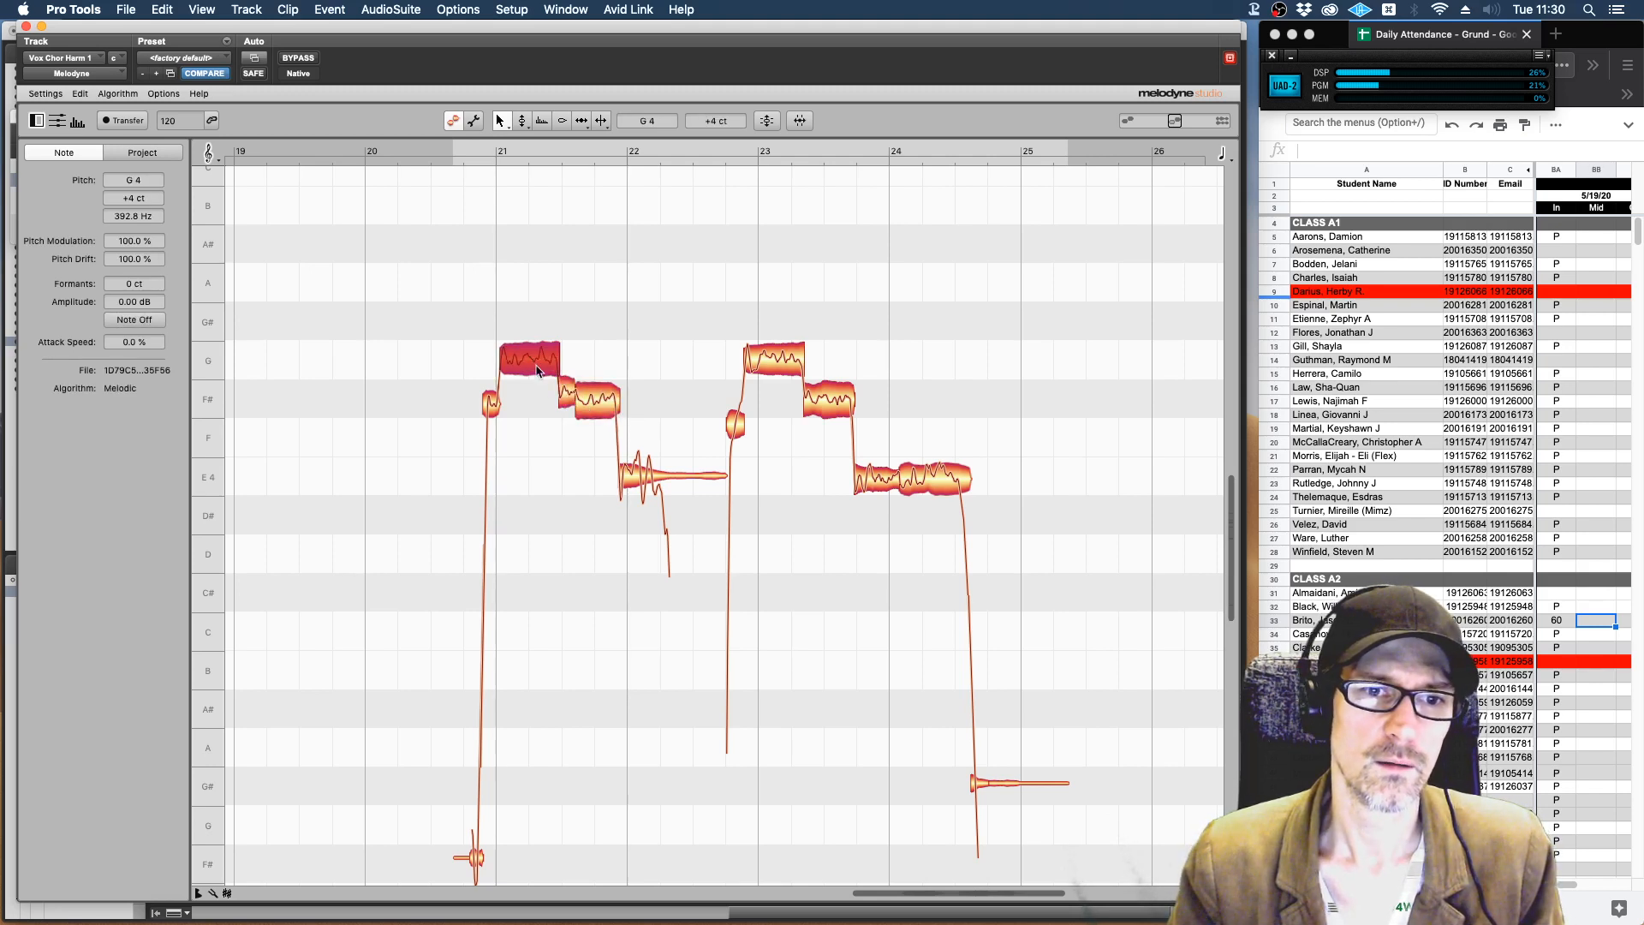
left_click(566, 393)
left_click_drag(567, 367, 582, 477)
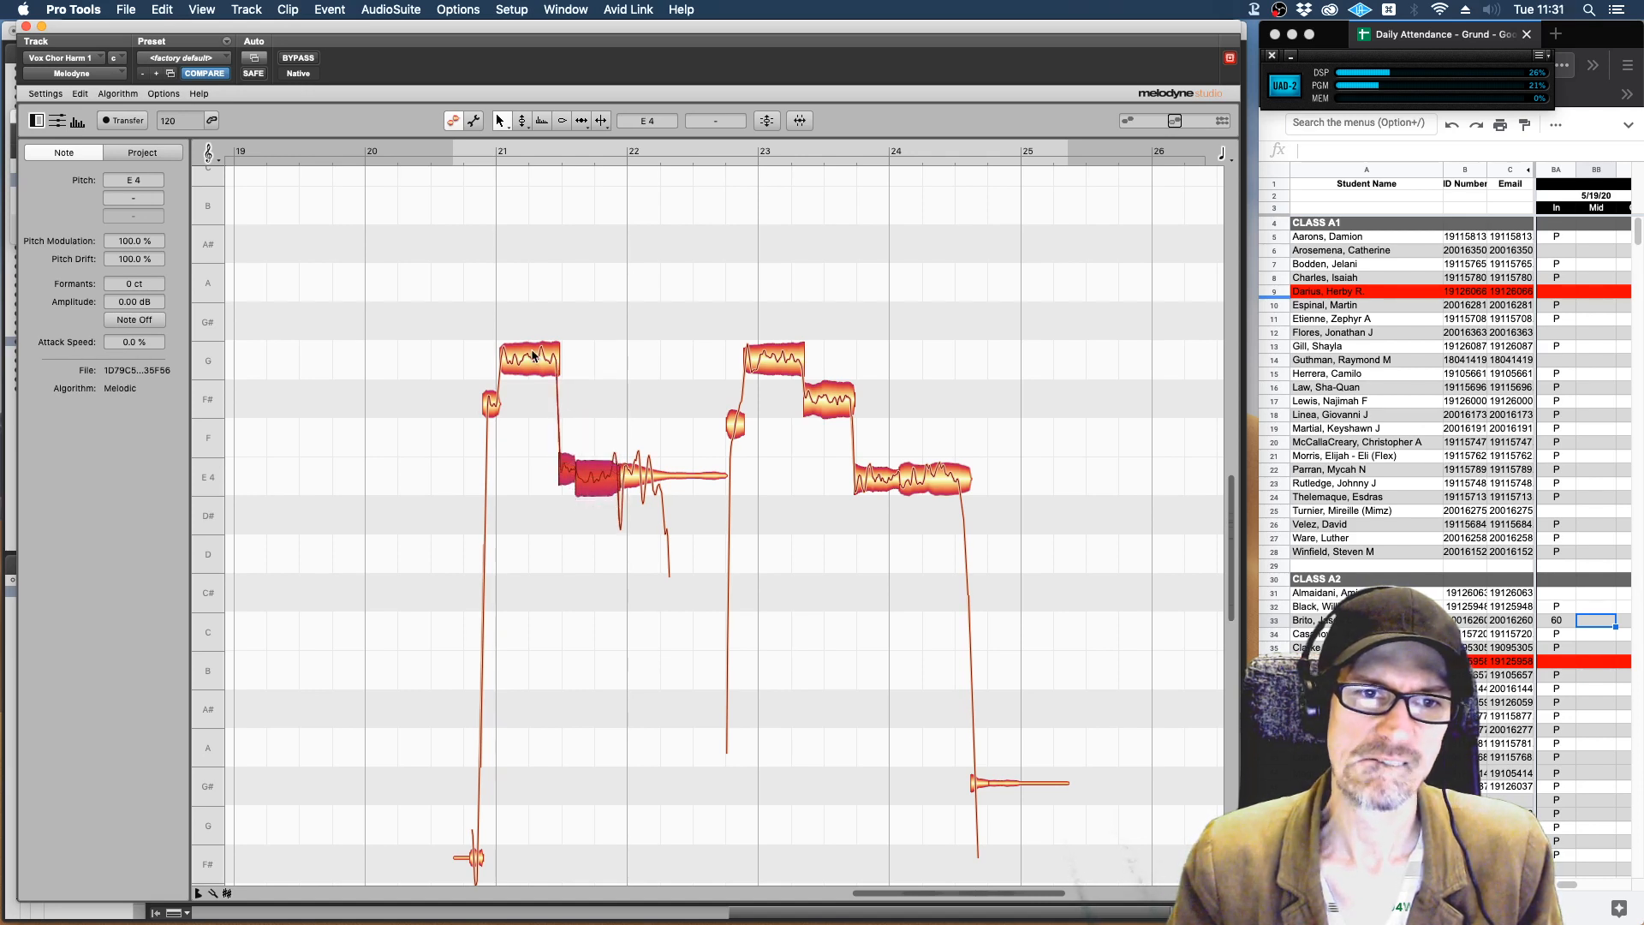
left_click(533, 355)
left_click(569, 473)
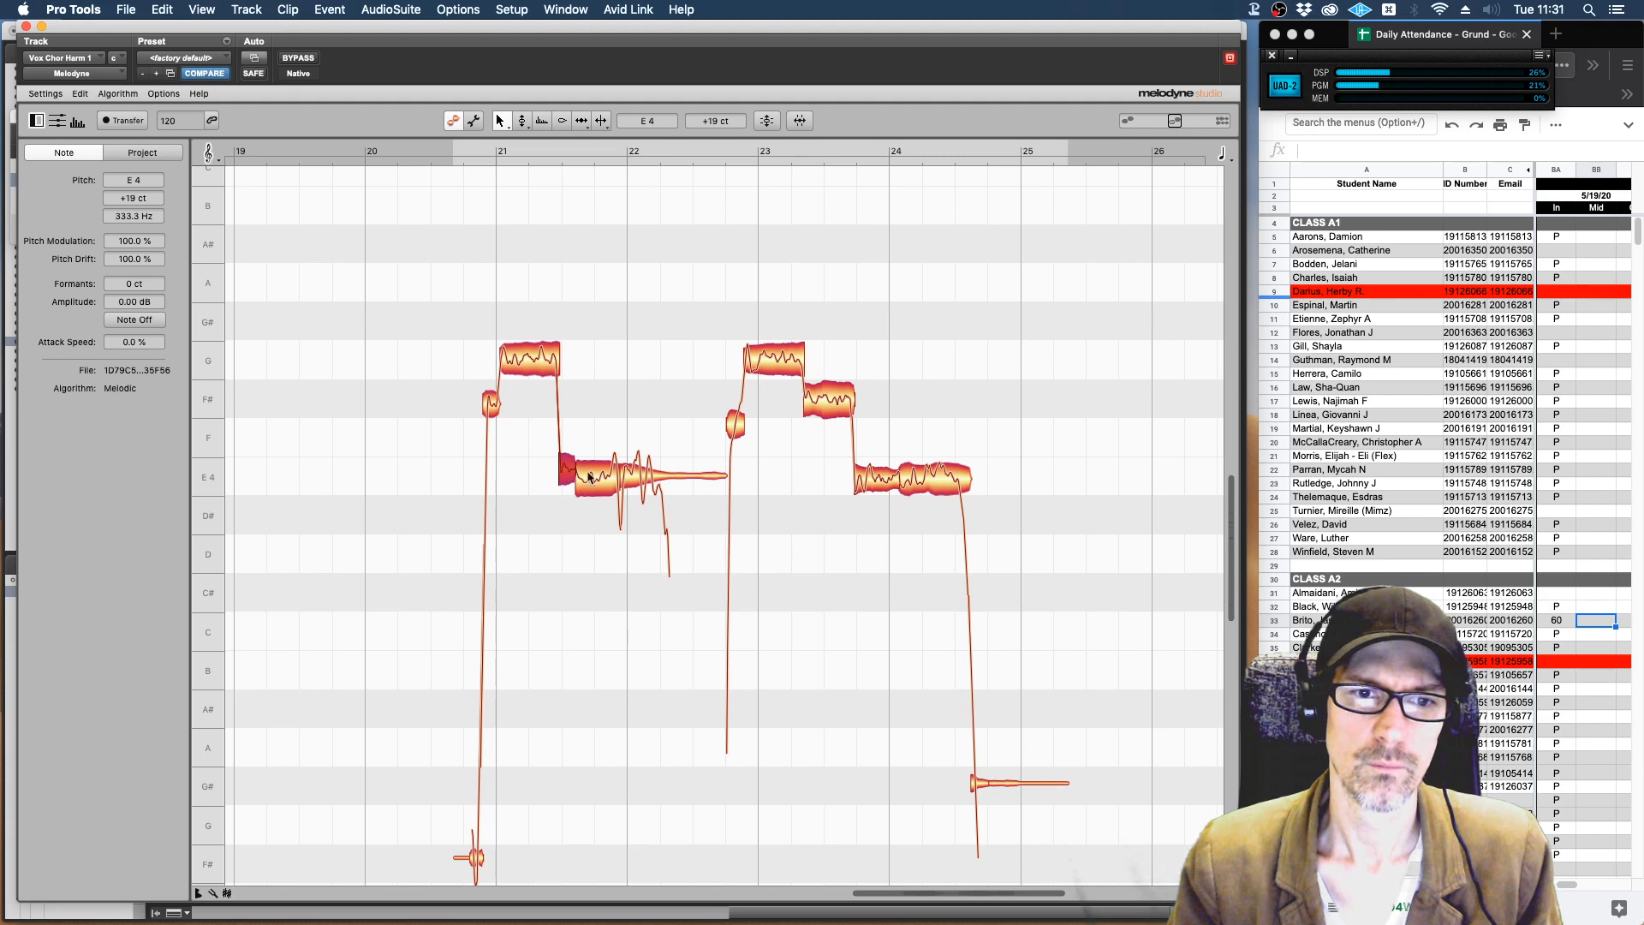
Lower the longer of the two E 4 notes just before bar 22 to D 4 and play the phrase.
left_click(604, 480)
double_click(603, 481)
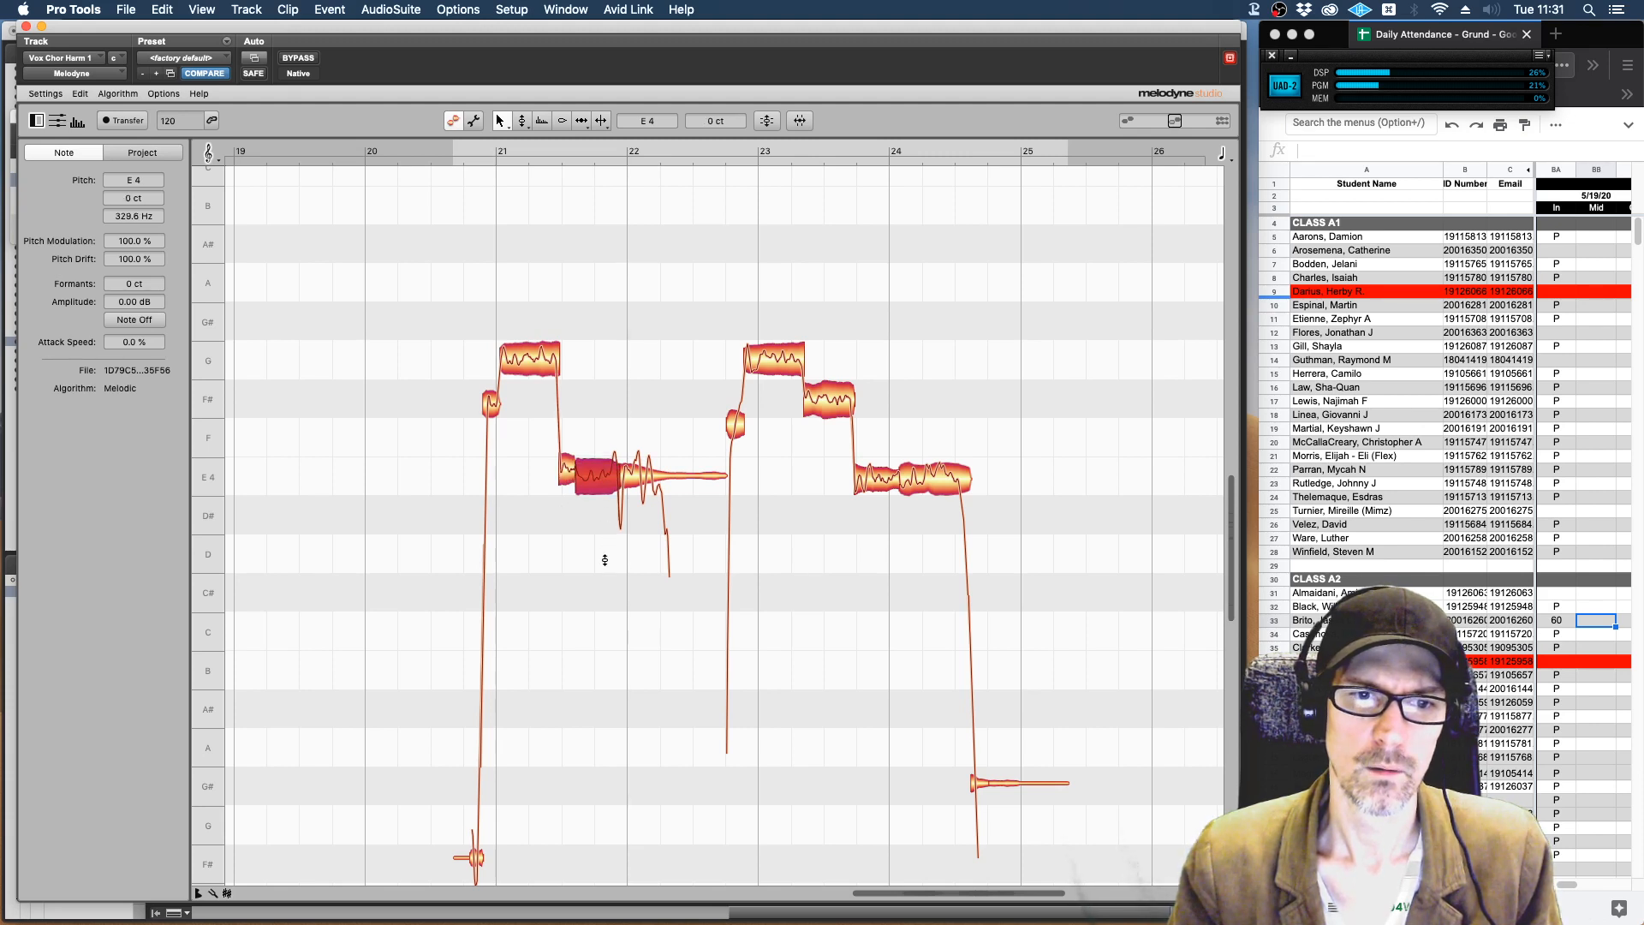
left_click_drag(594, 480, 596, 561)
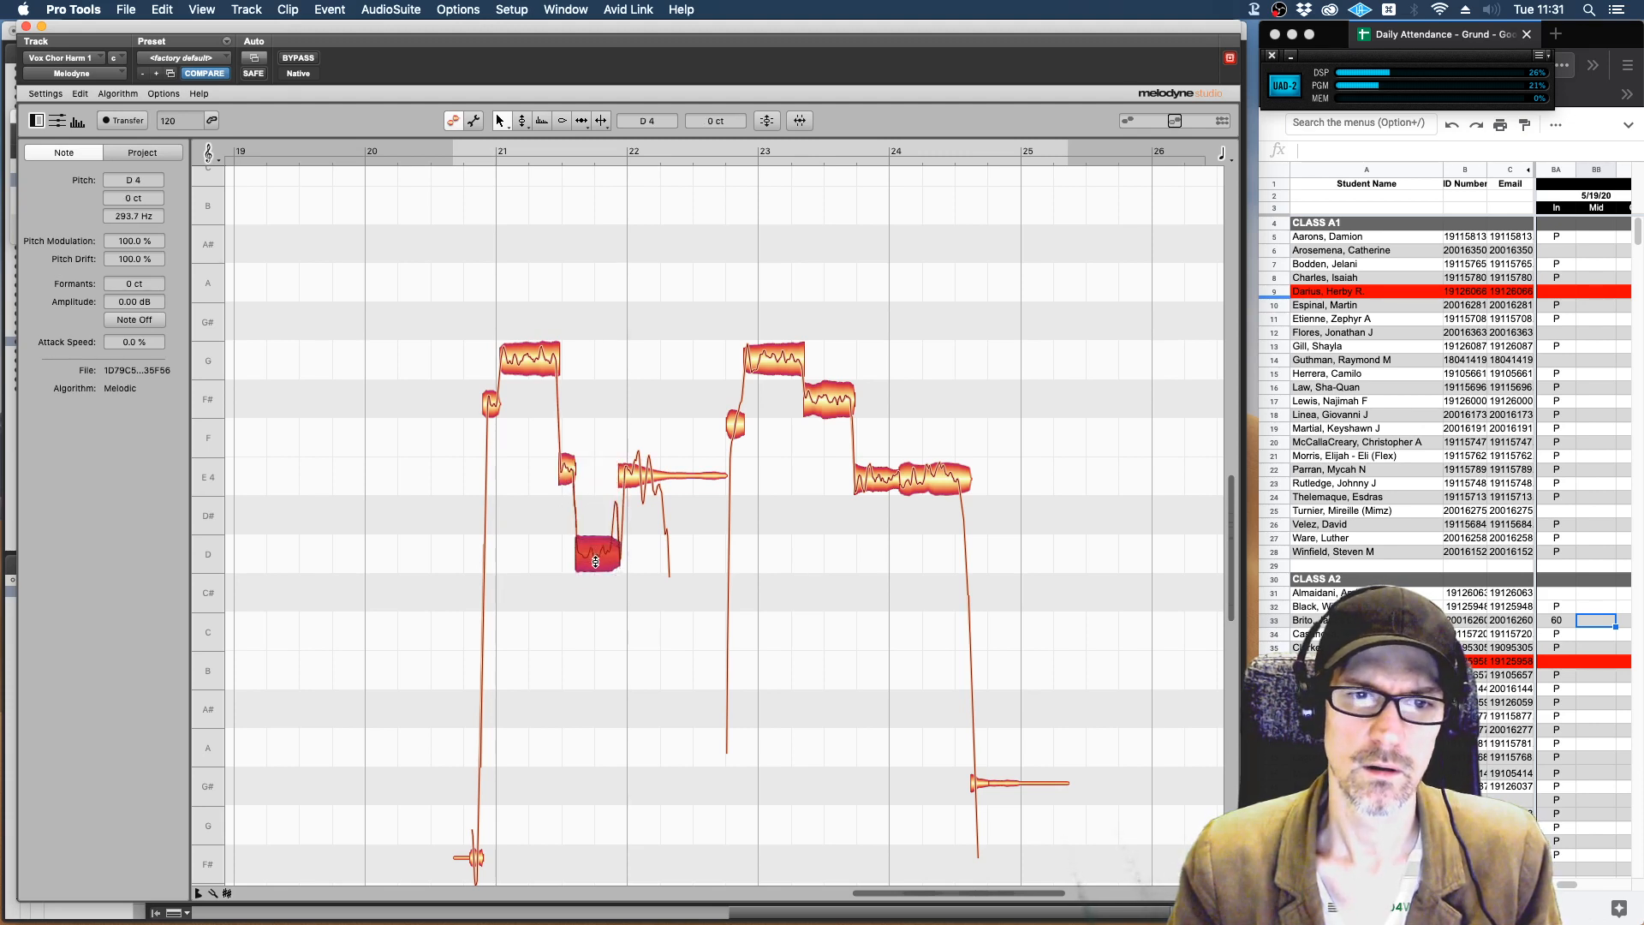
left_click(634, 469)
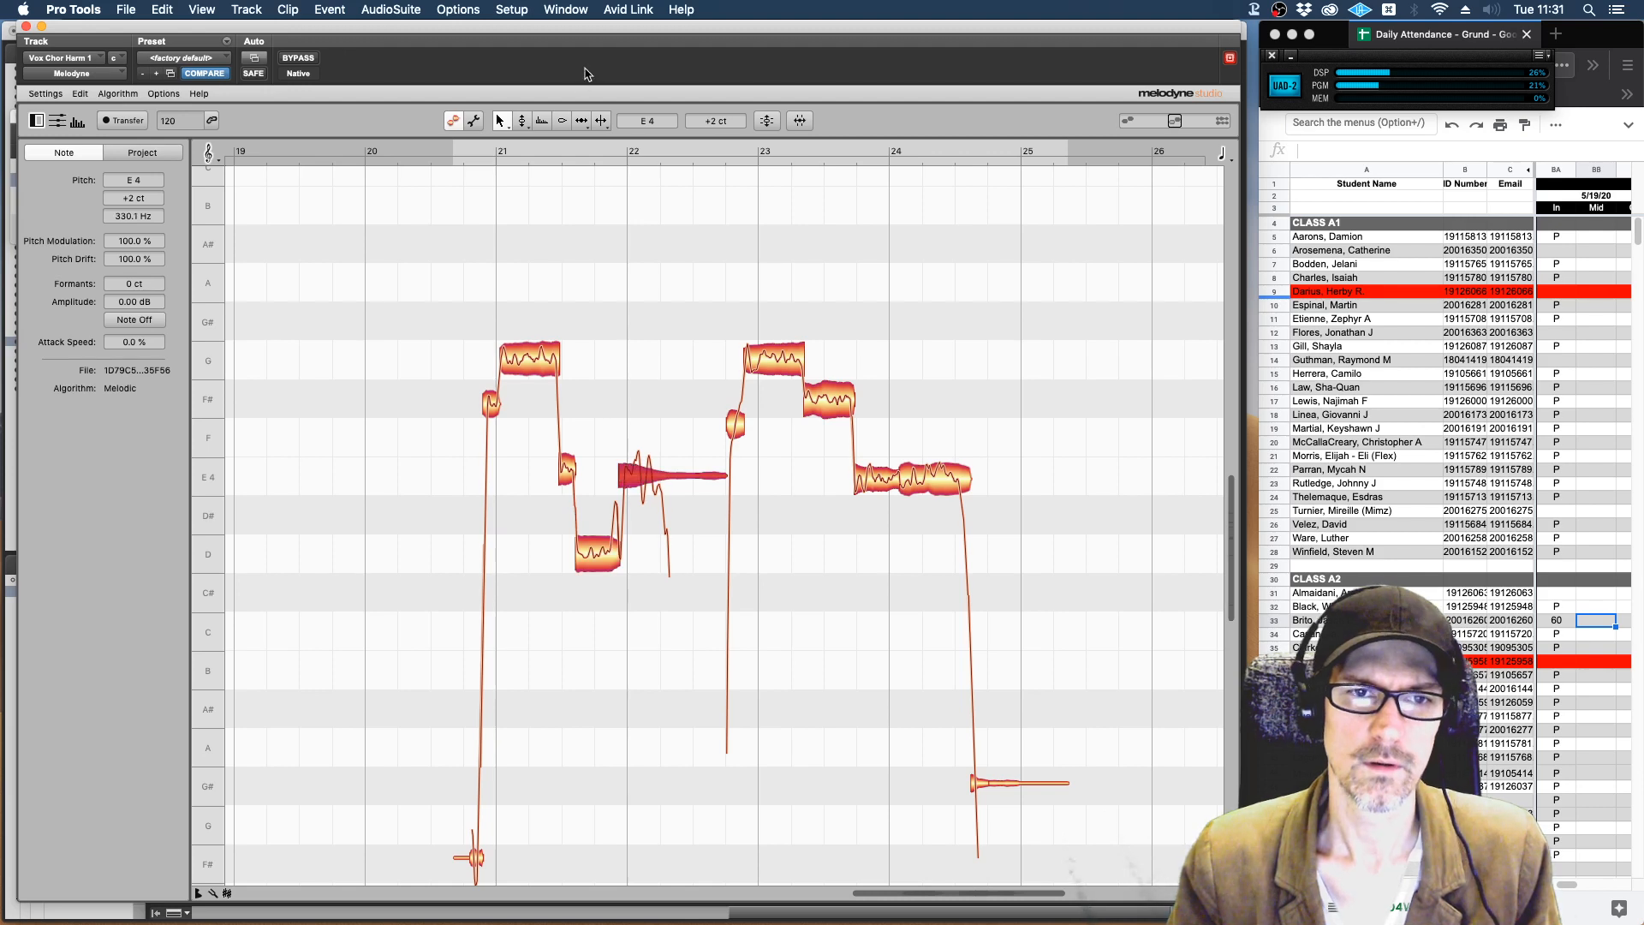
key("space")
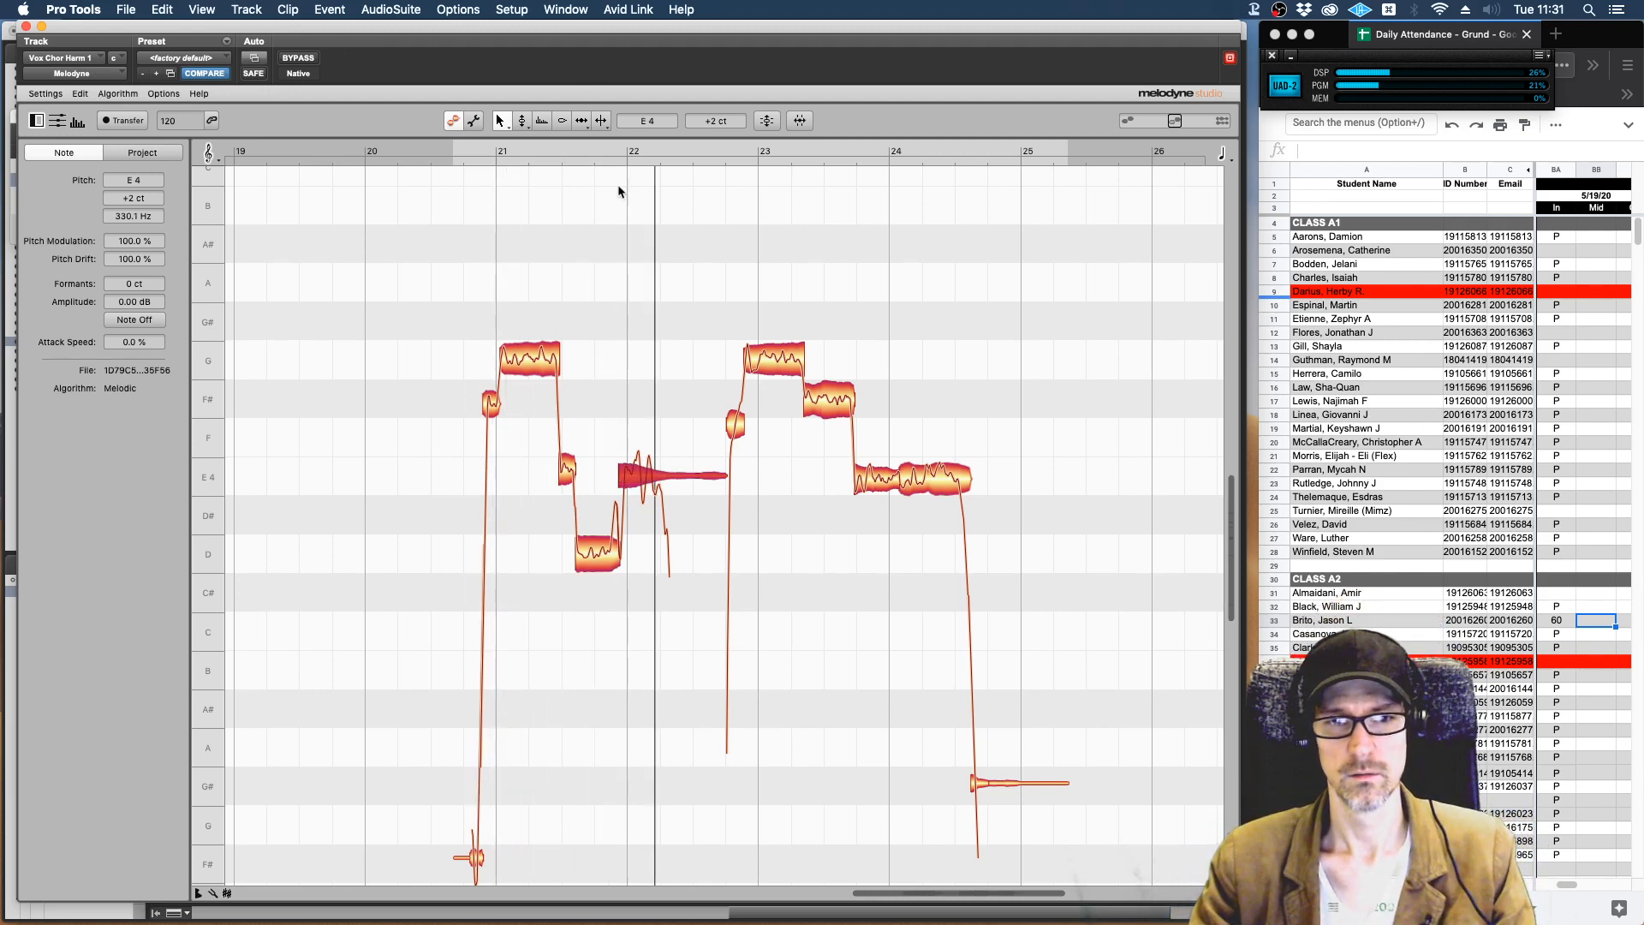
key("space")
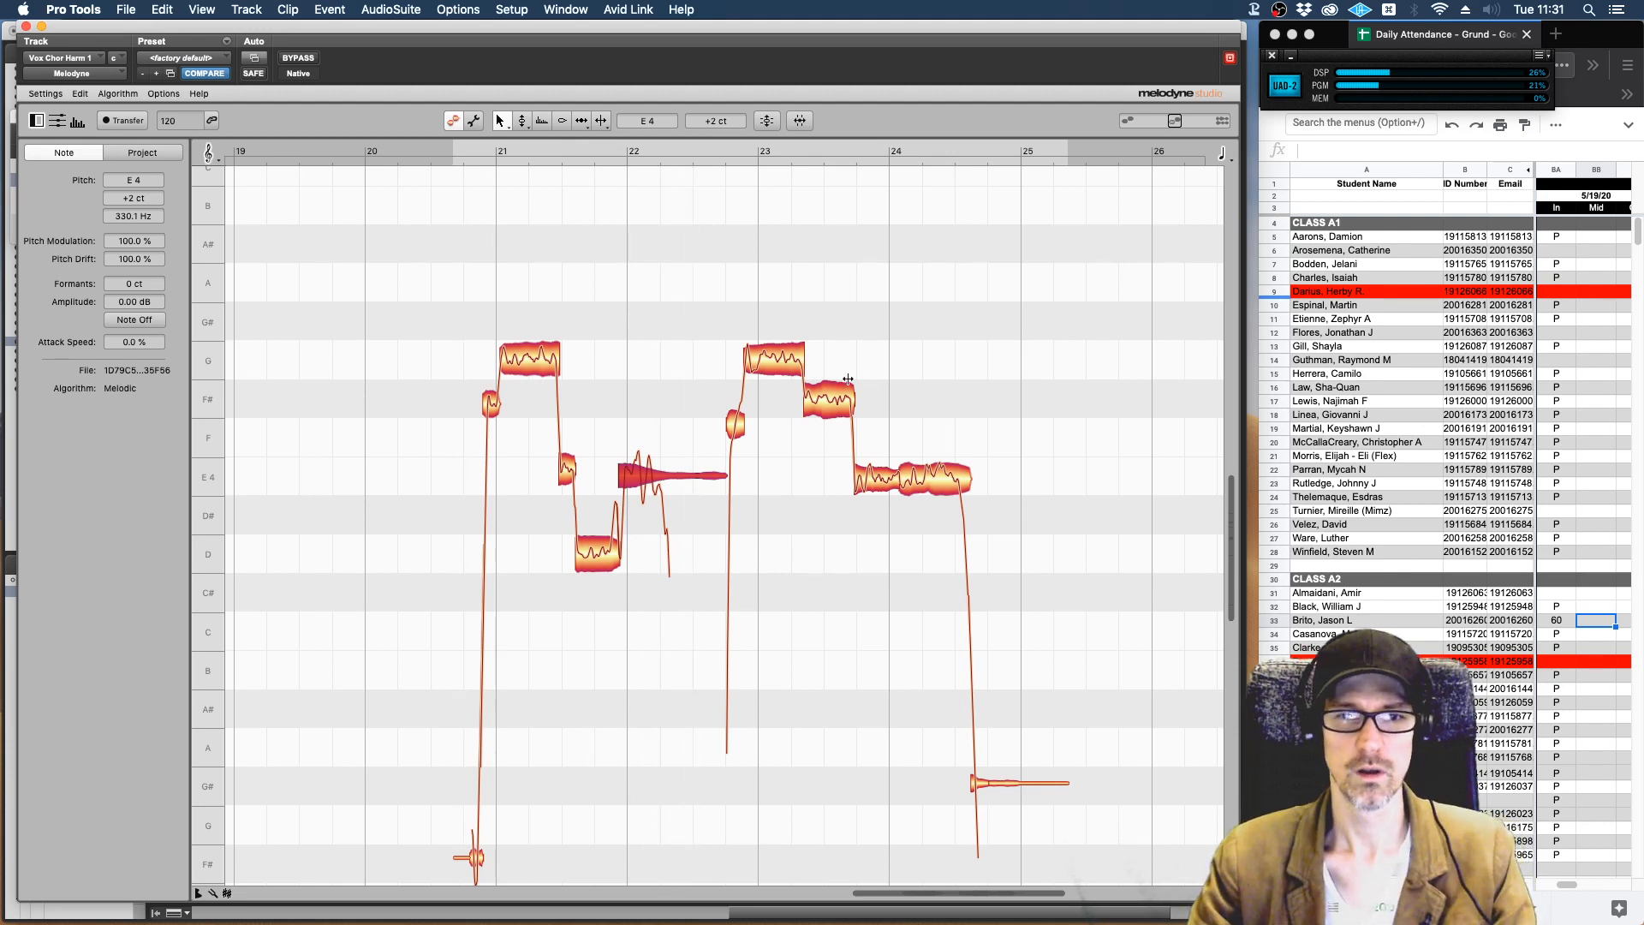
Split the F# 4 note between bars 23 and 24 into a short first part and a longer second part.
left_click(830, 400)
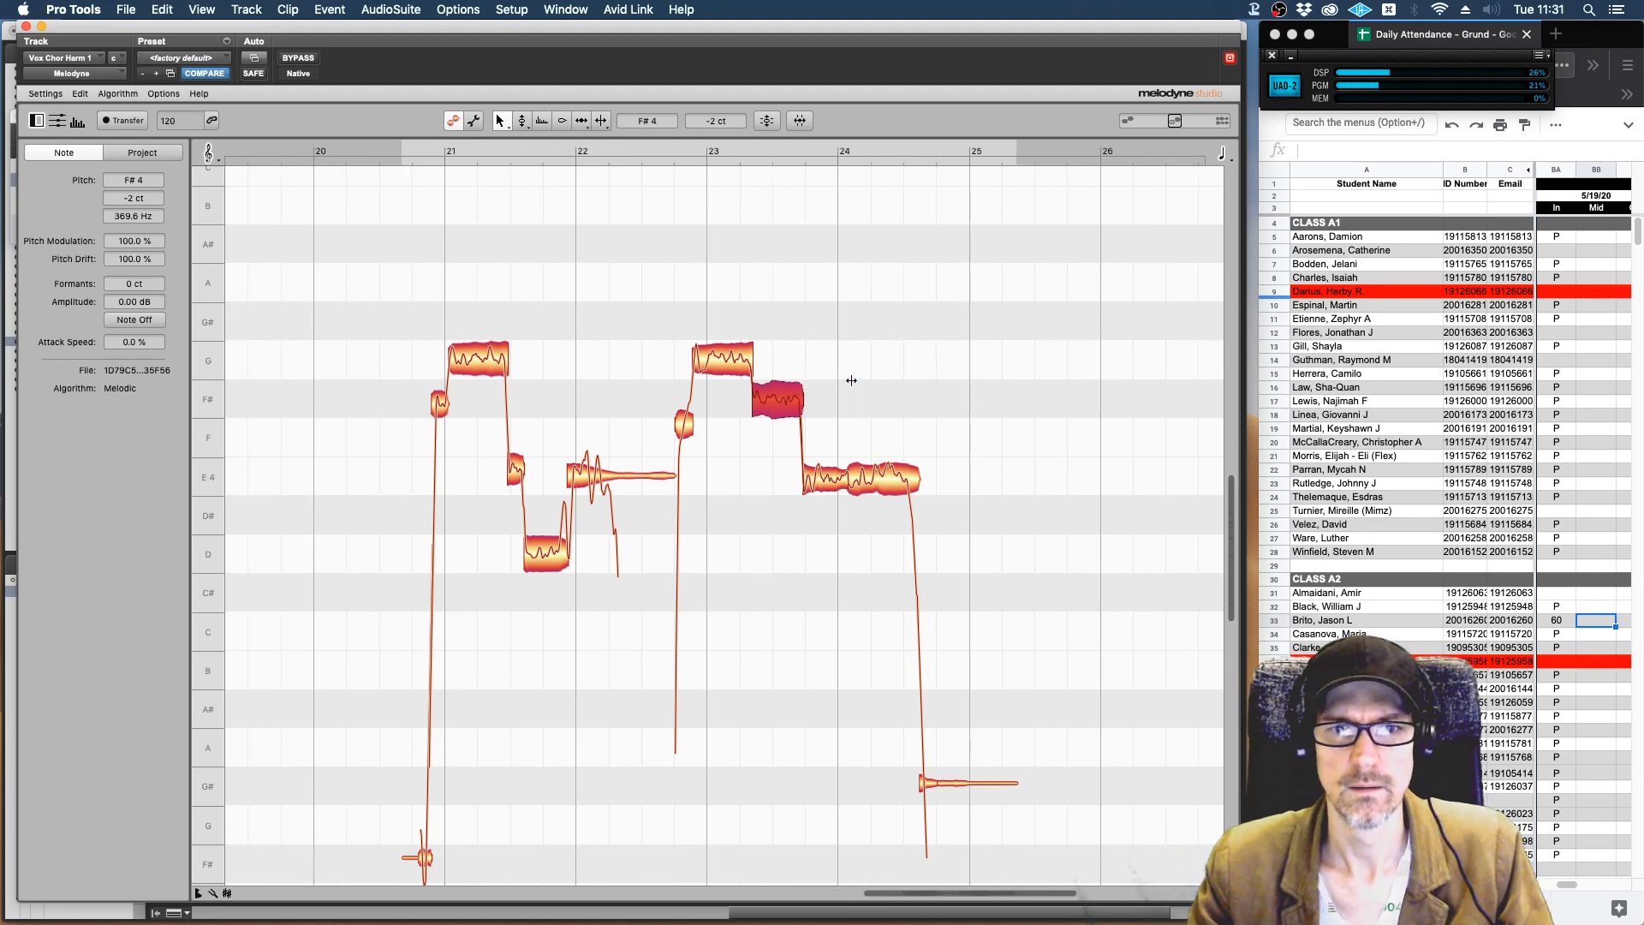
right_click(851, 380)
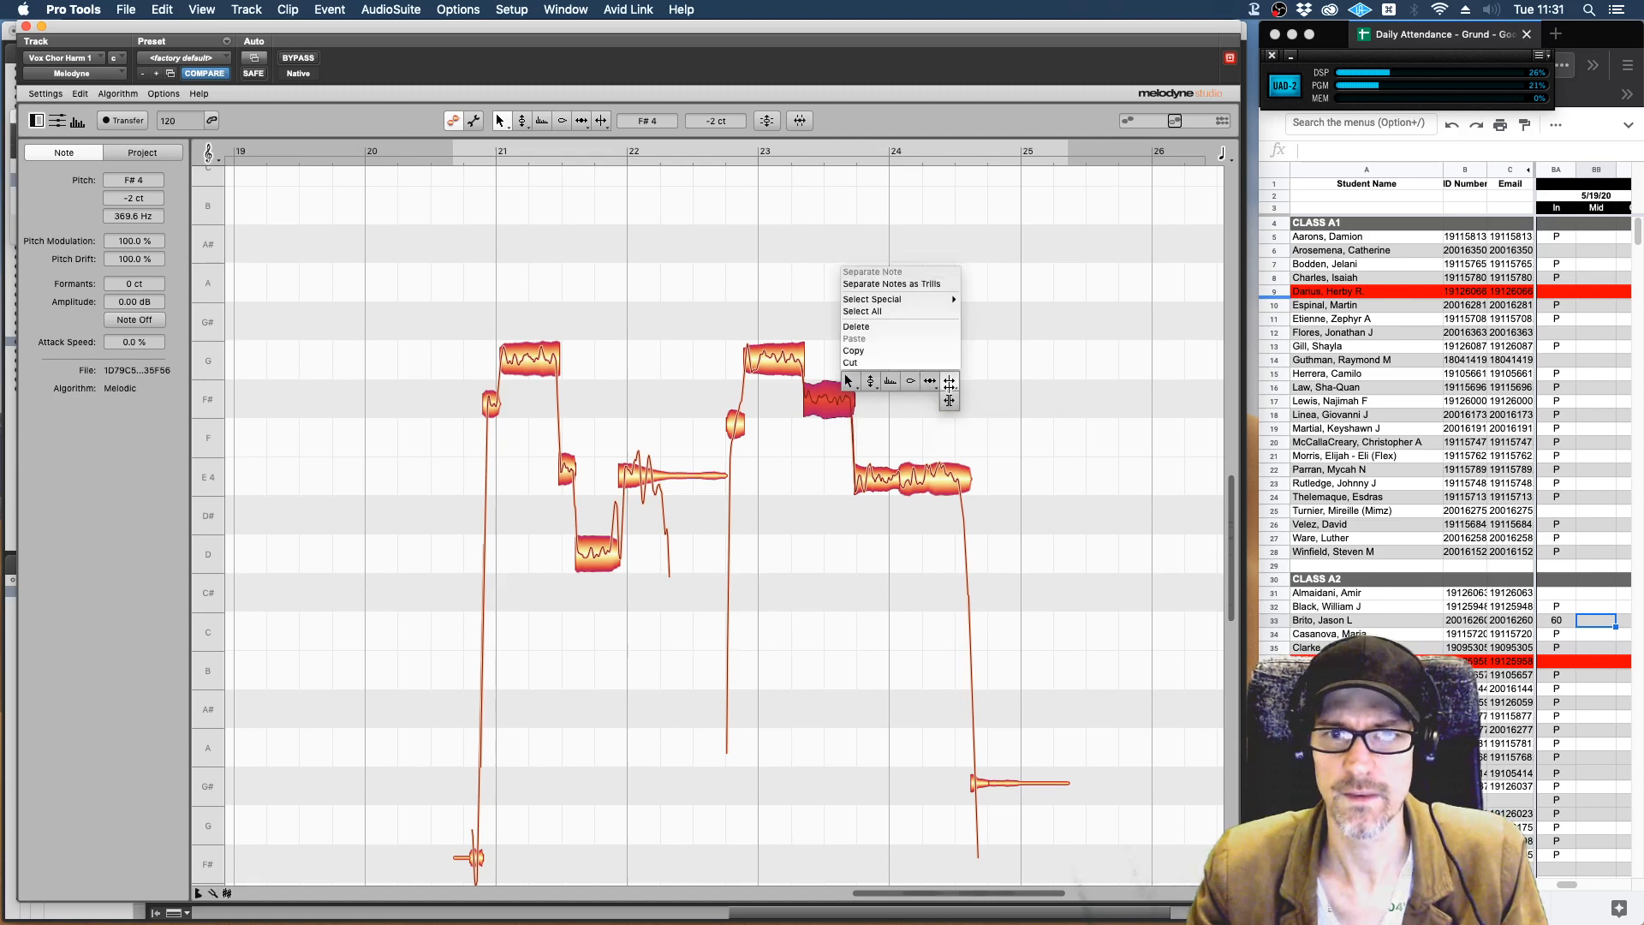
left_click(933, 381)
double_click(821, 399)
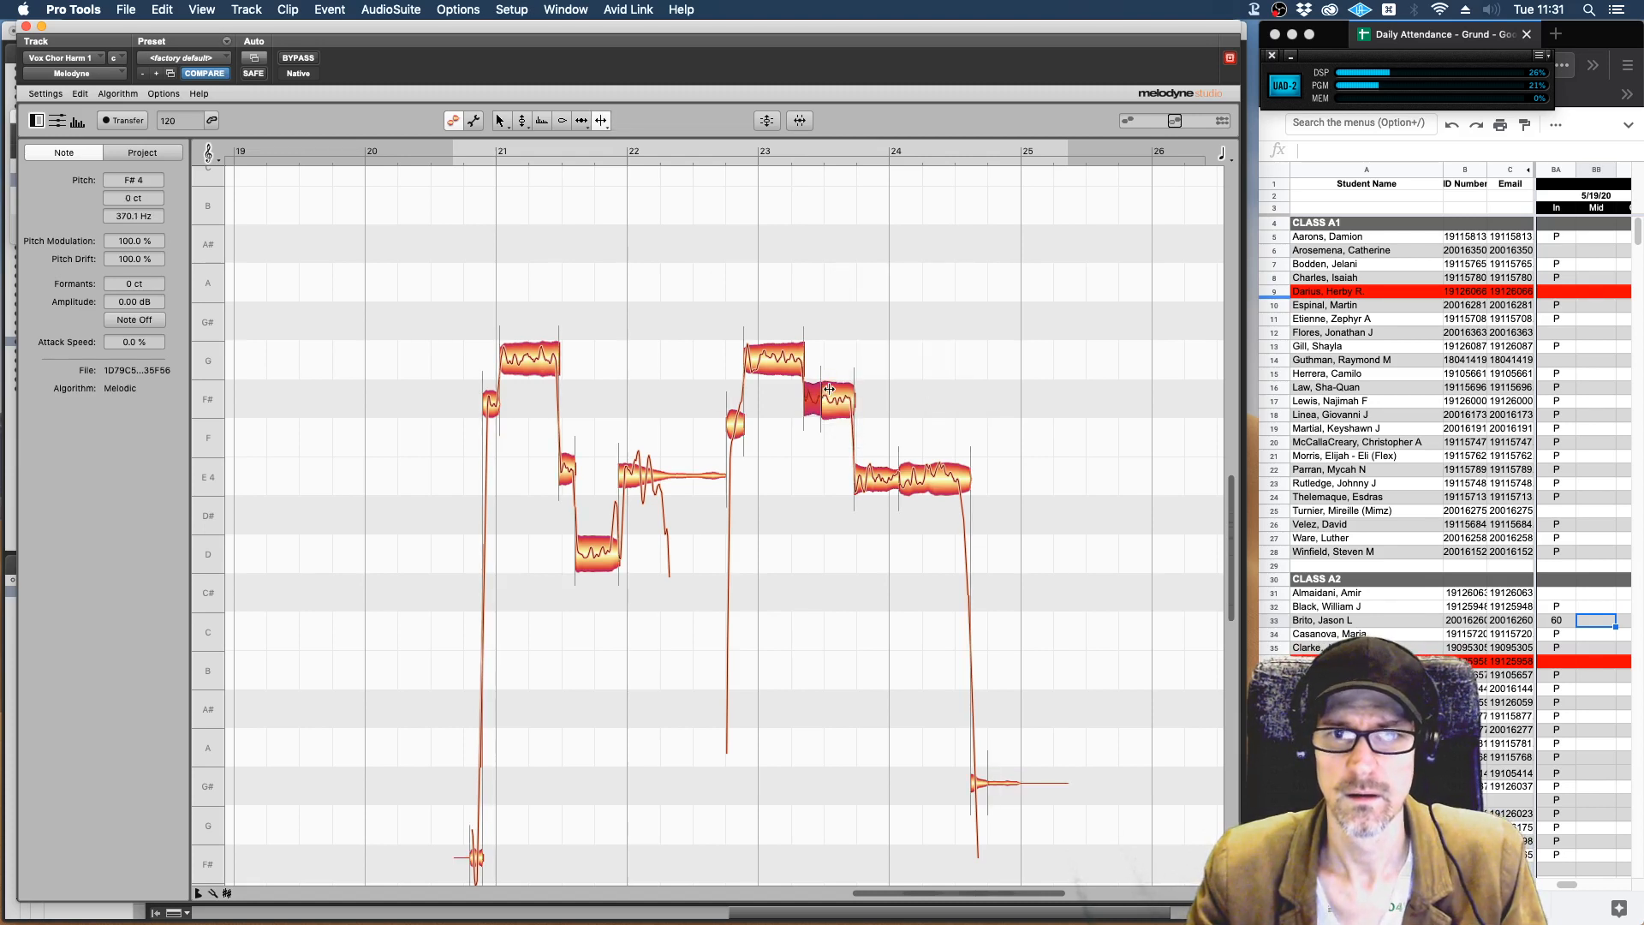
With the pitch tool, lower the split note's first part to E 4 and second part to D 4, and play both phrases.
right_click(829, 390)
left_click(749, 390)
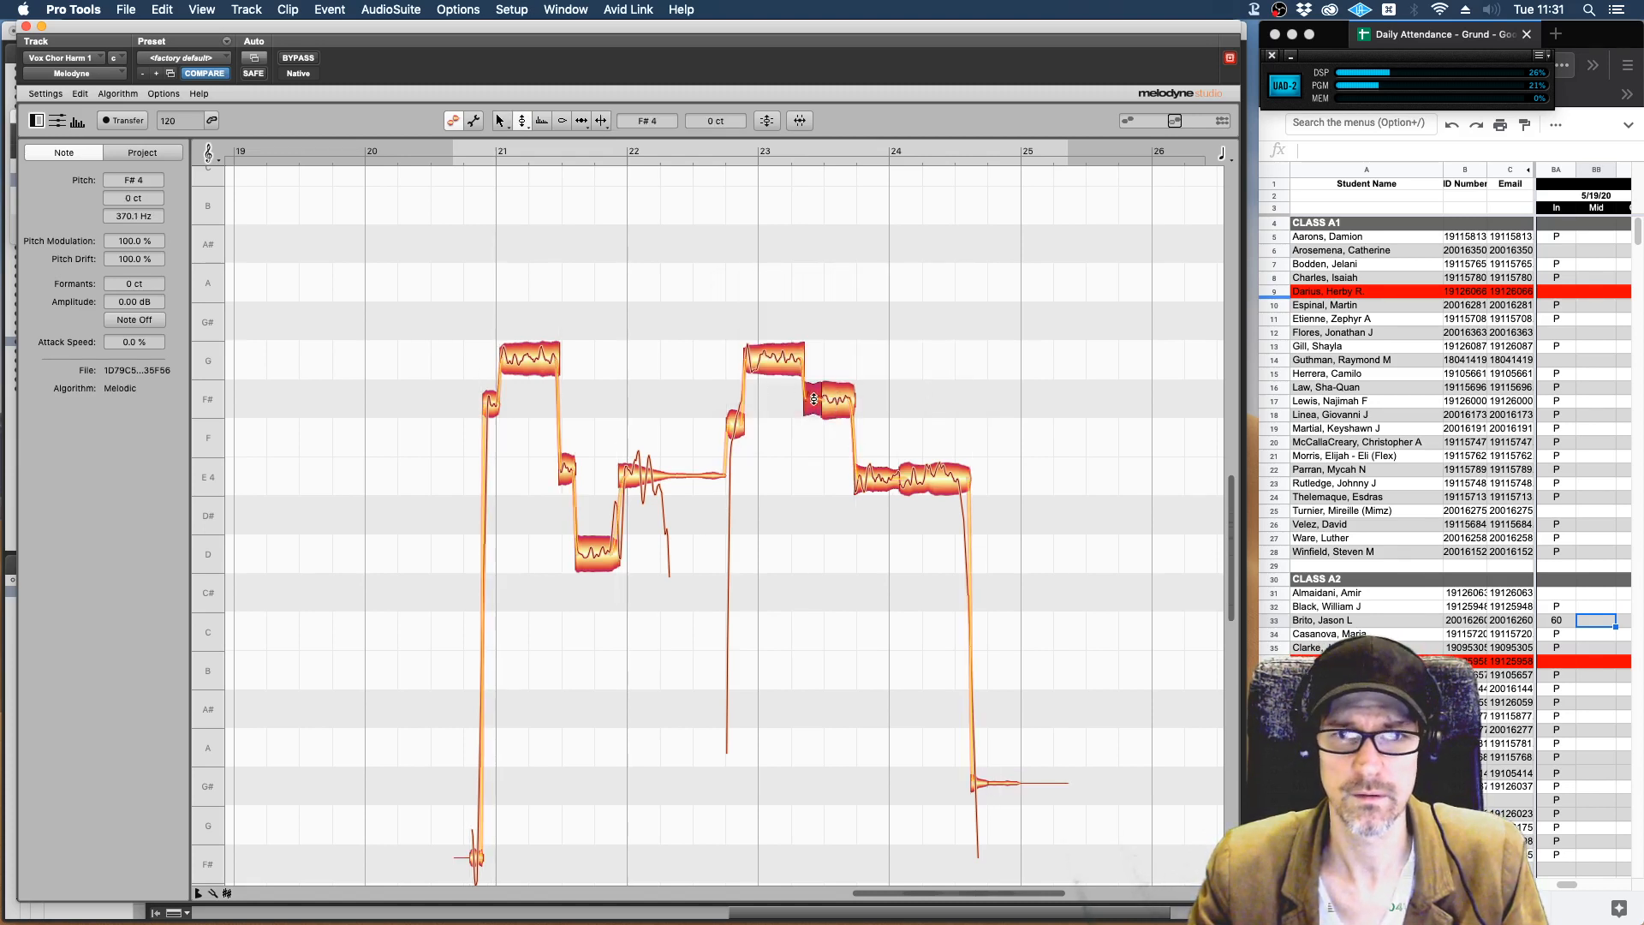
left_click_drag(814, 399, 813, 476)
left_click(837, 393)
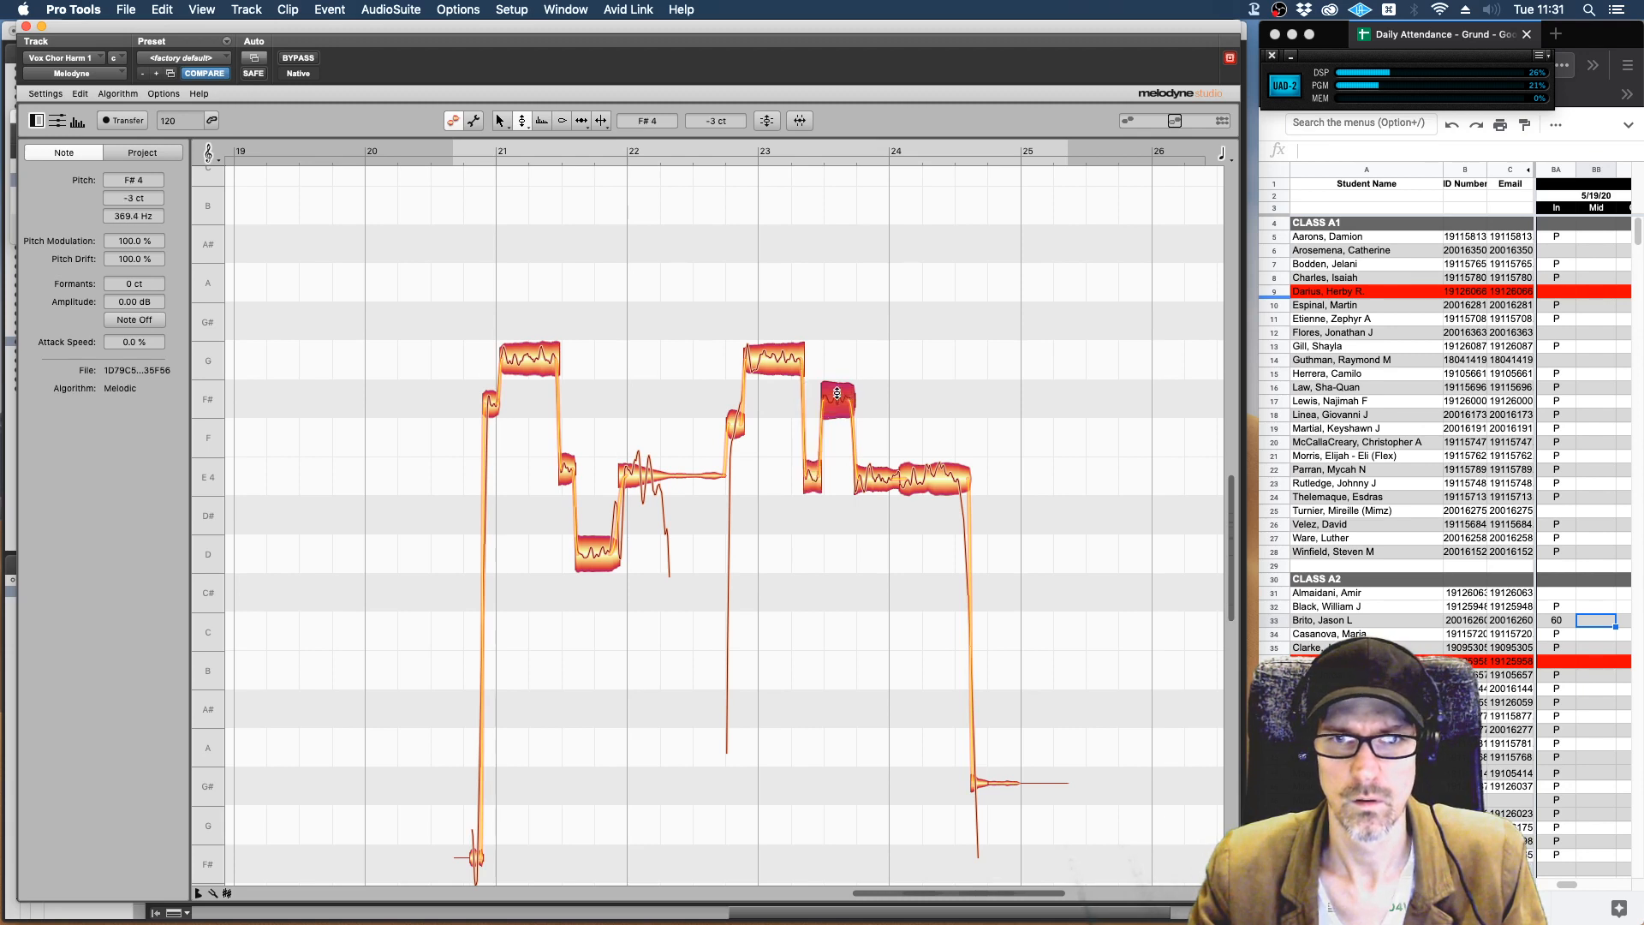
left_click_drag(837, 393, 838, 549)
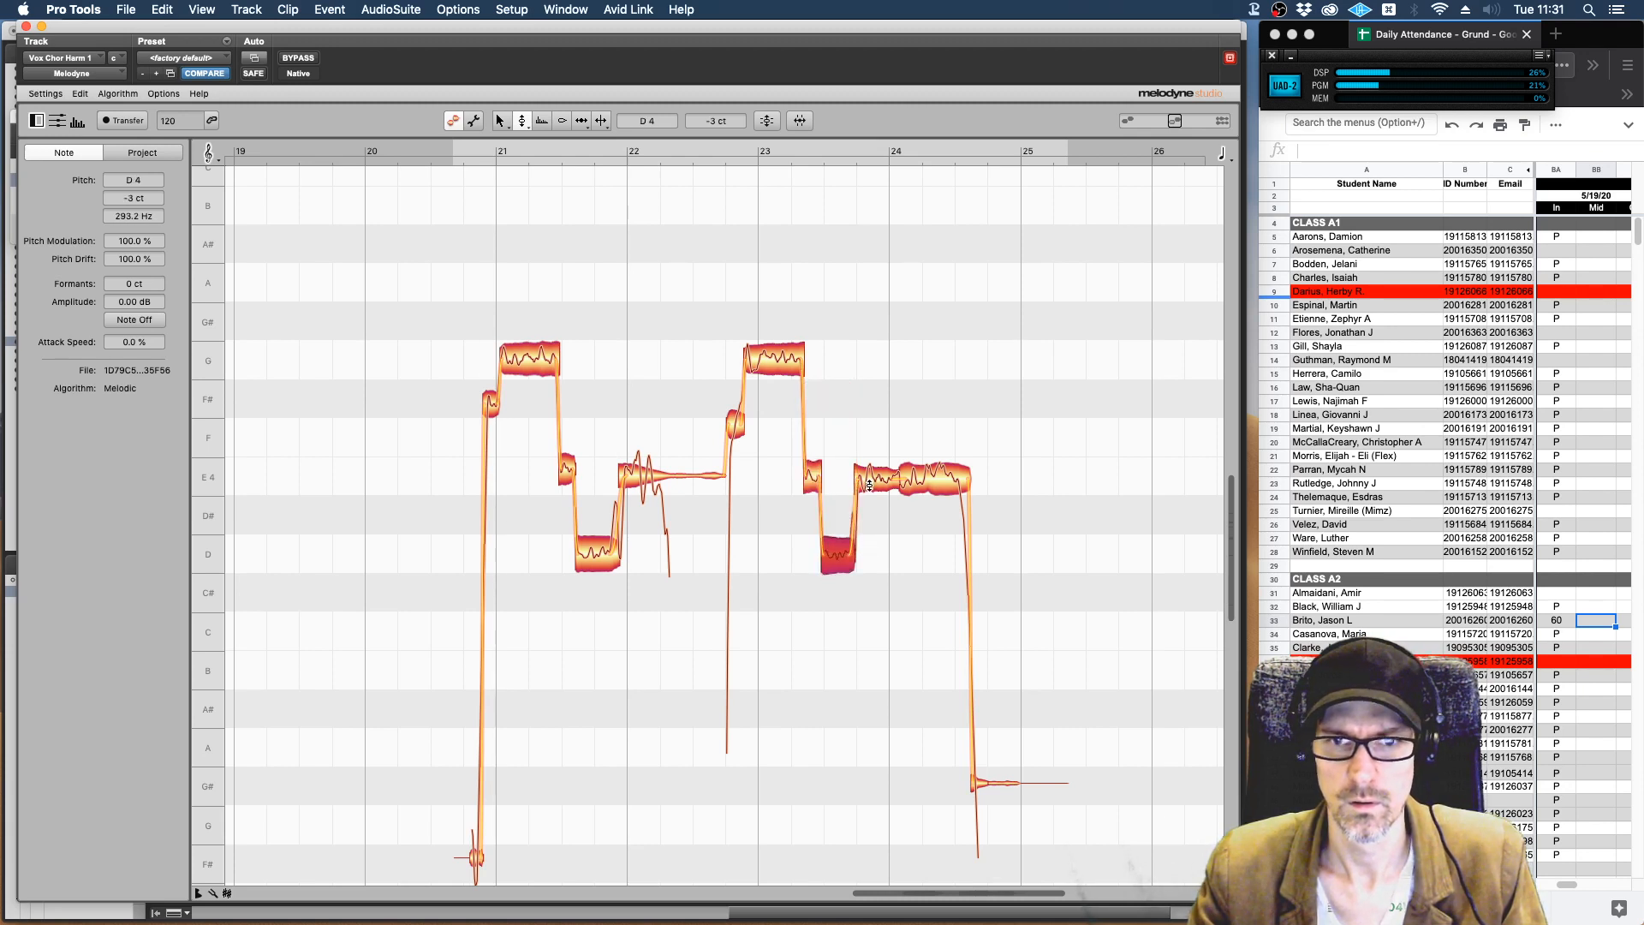
left_click(869, 486)
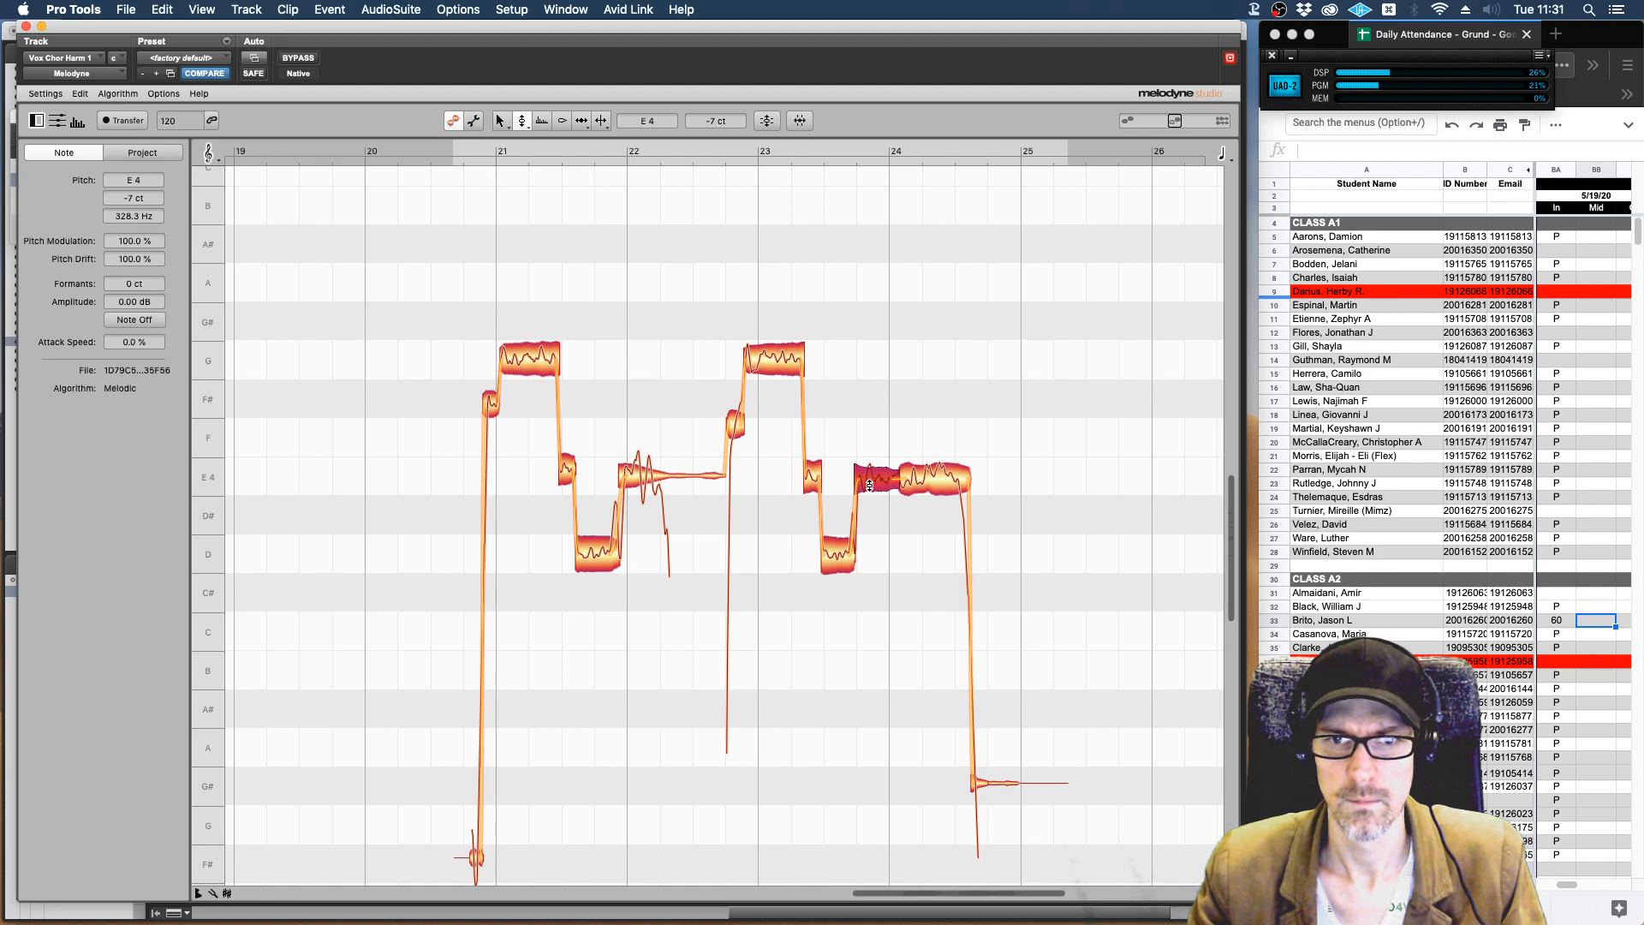
key("space")
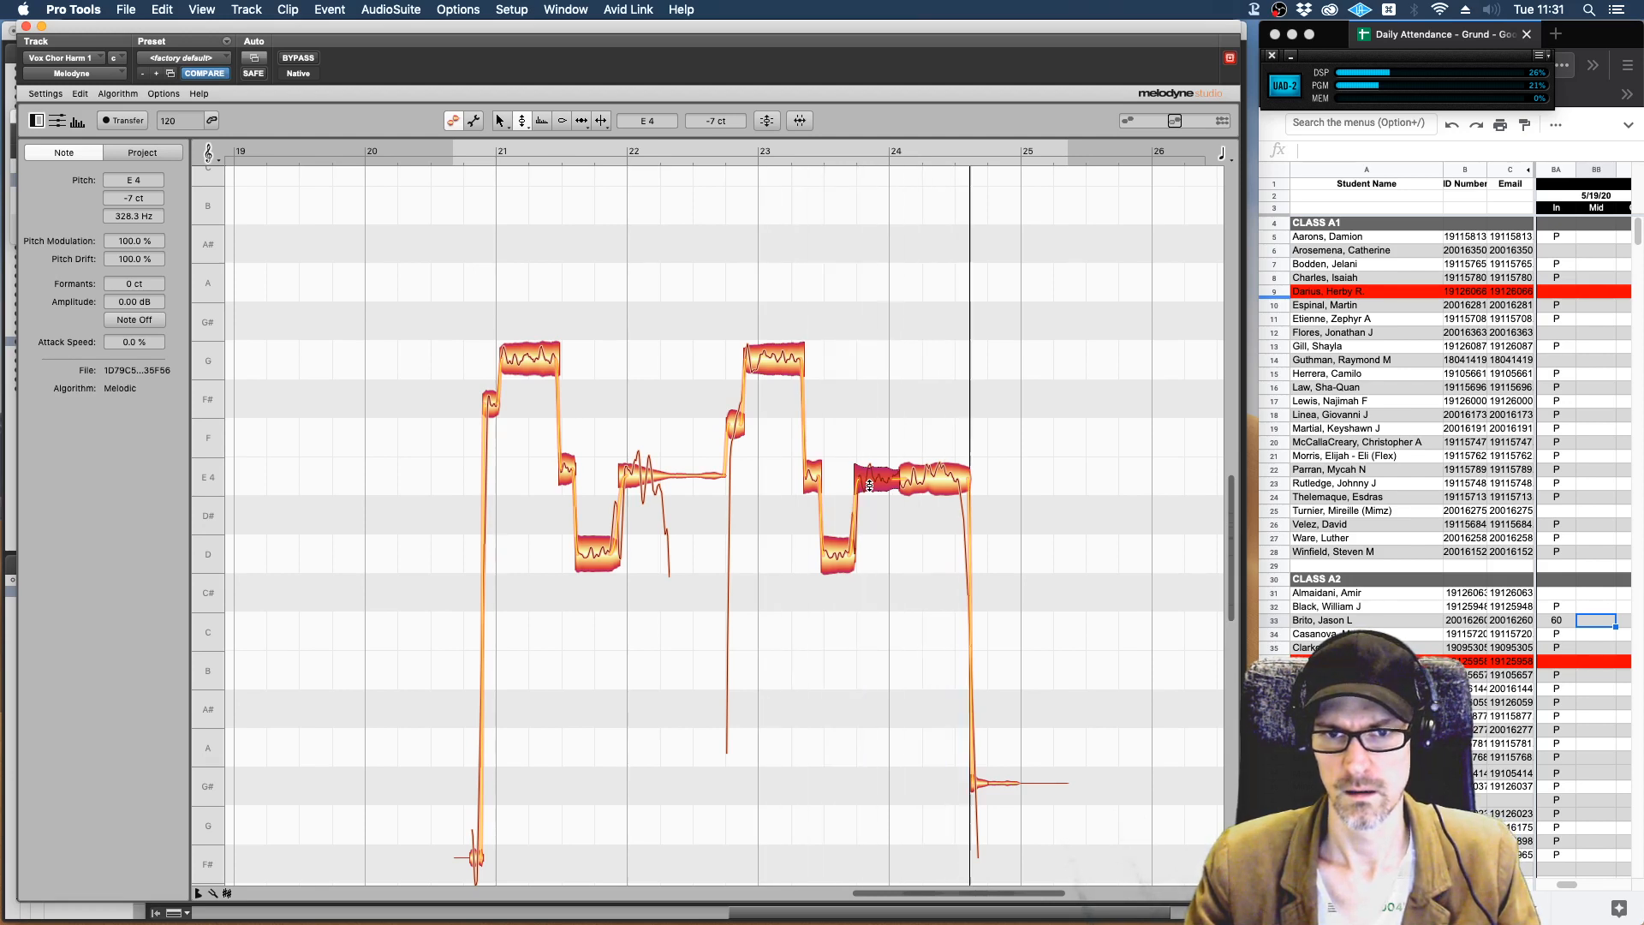
key("space")
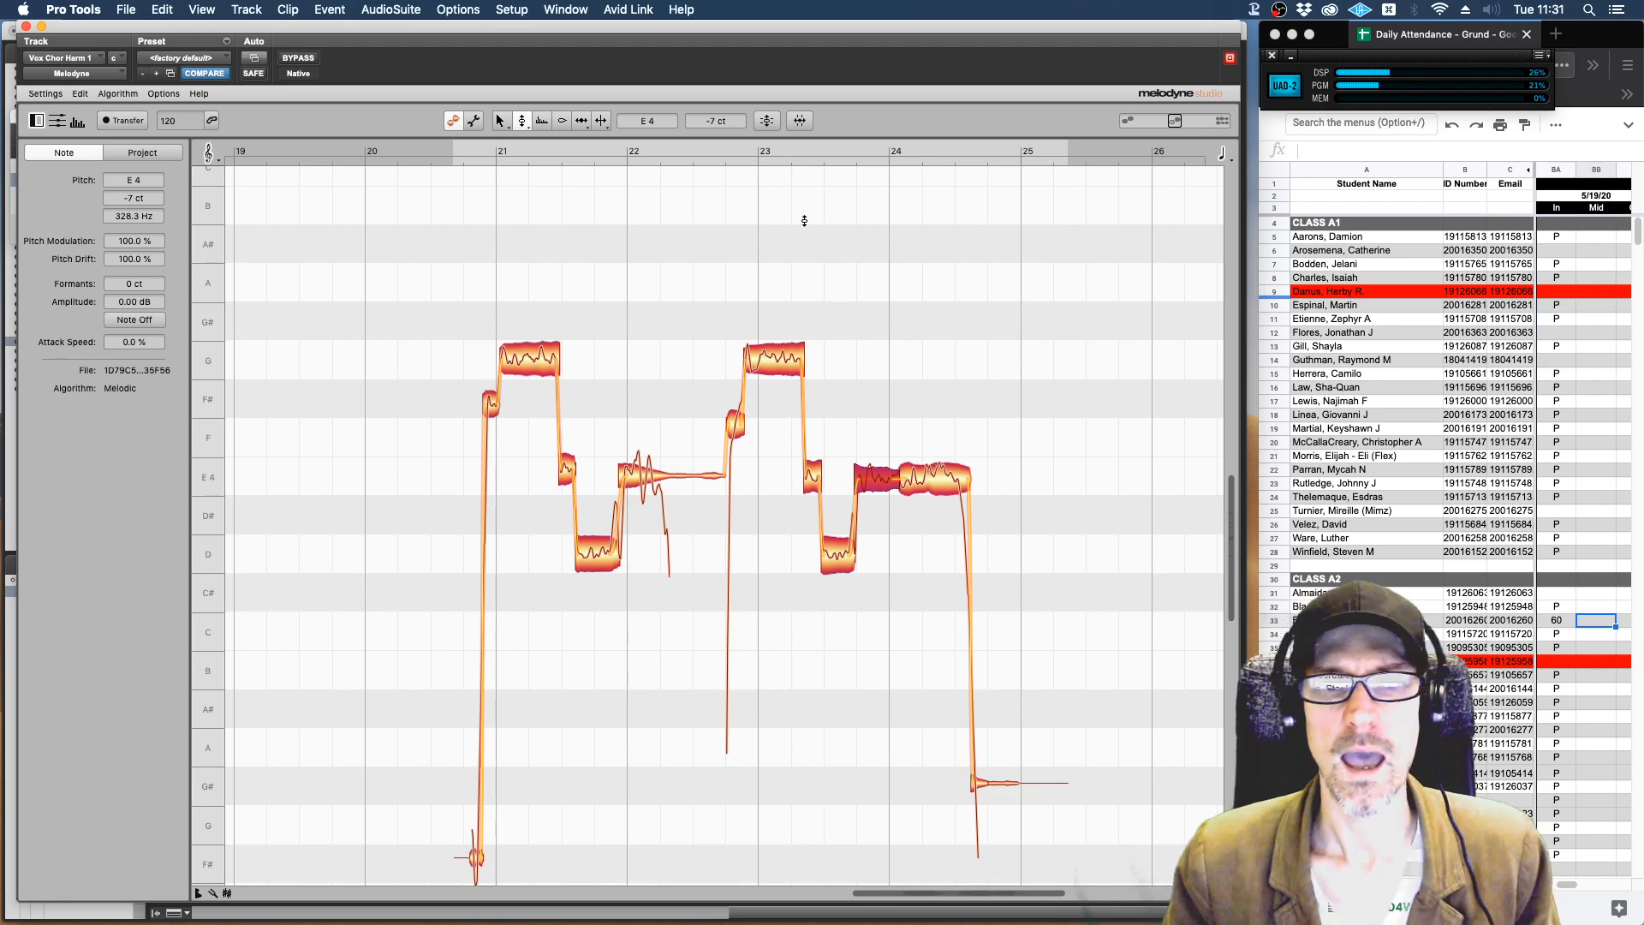
Switch back to the main selection tool for the harmony notes.
right_click(802, 358)
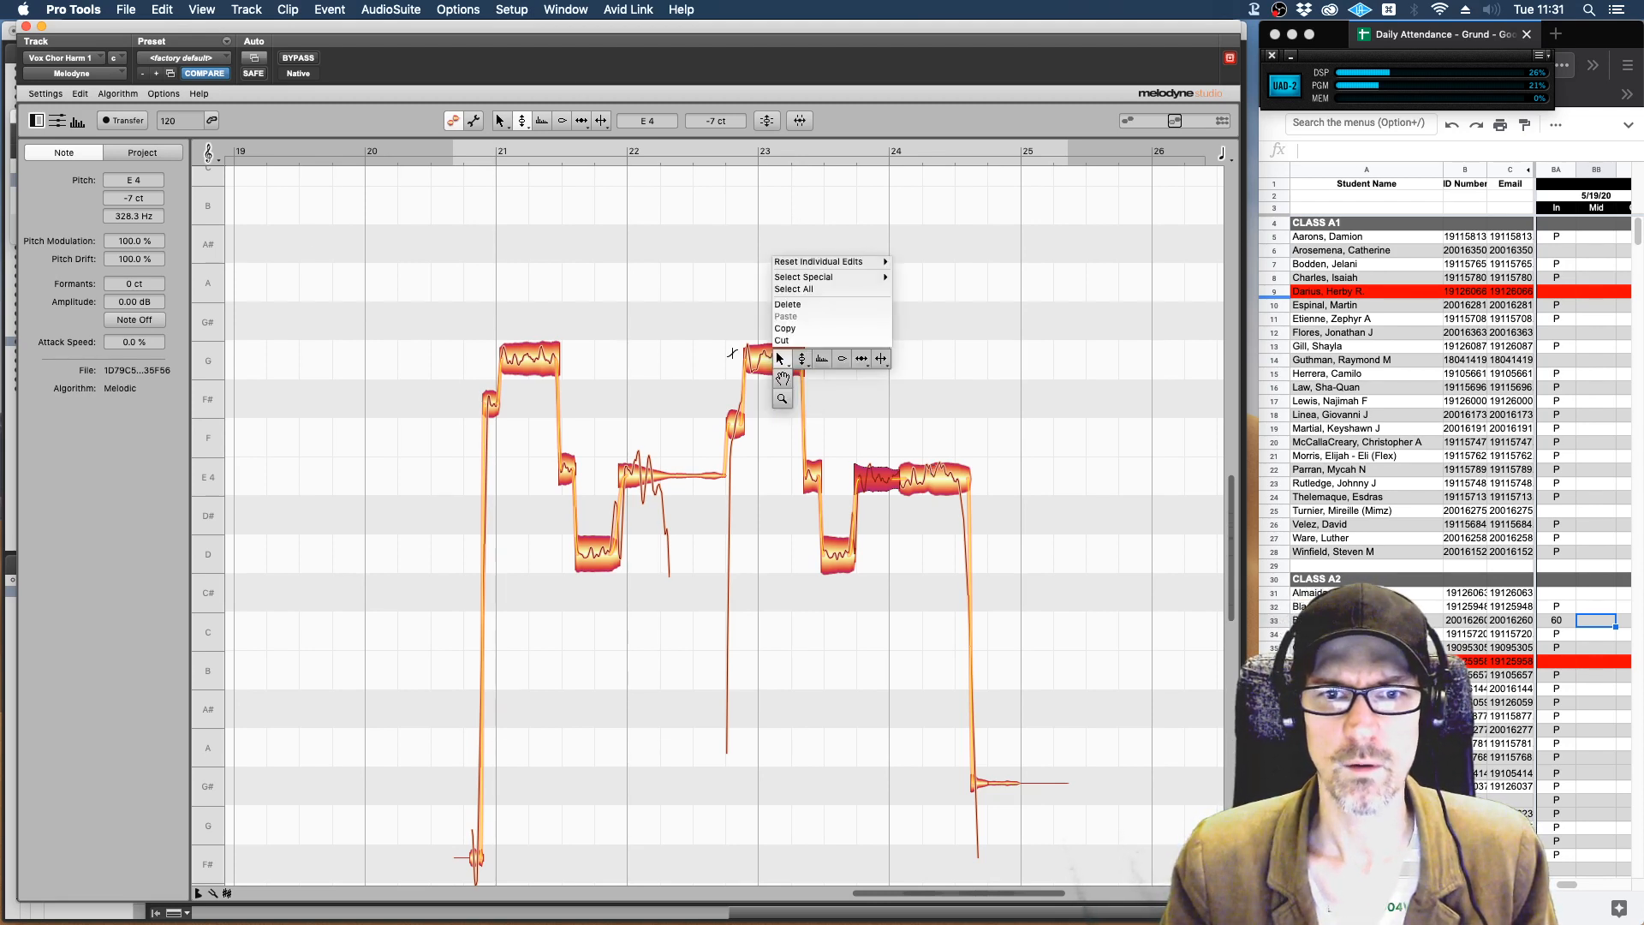
left_click(780, 358)
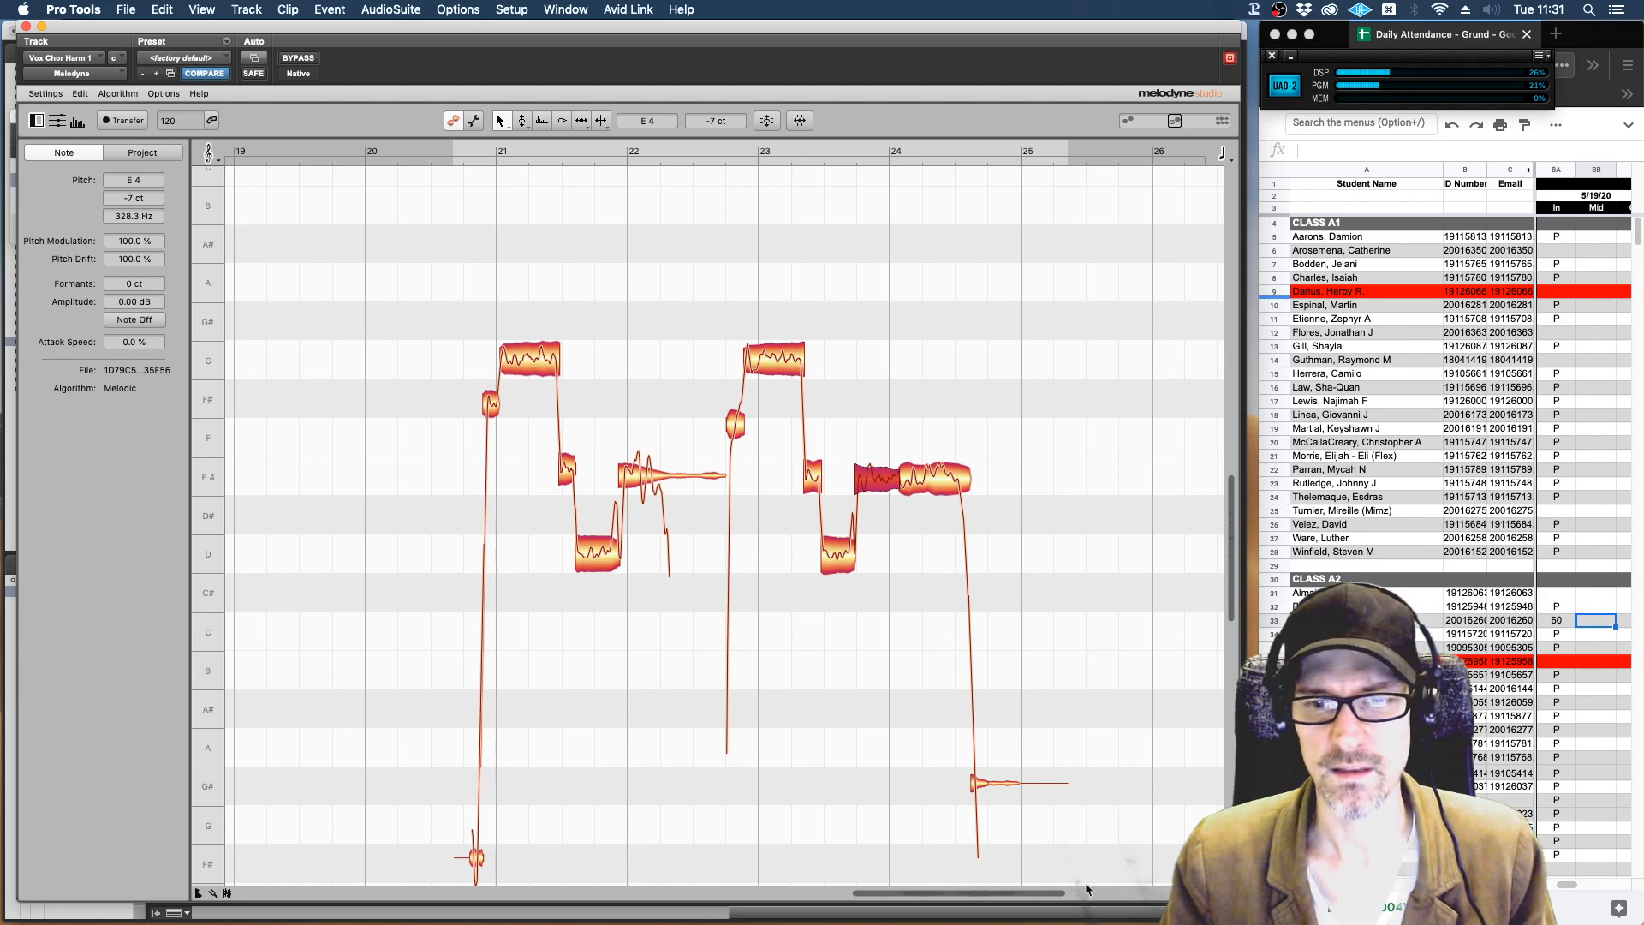
left_click_drag(1059, 895, 948, 893)
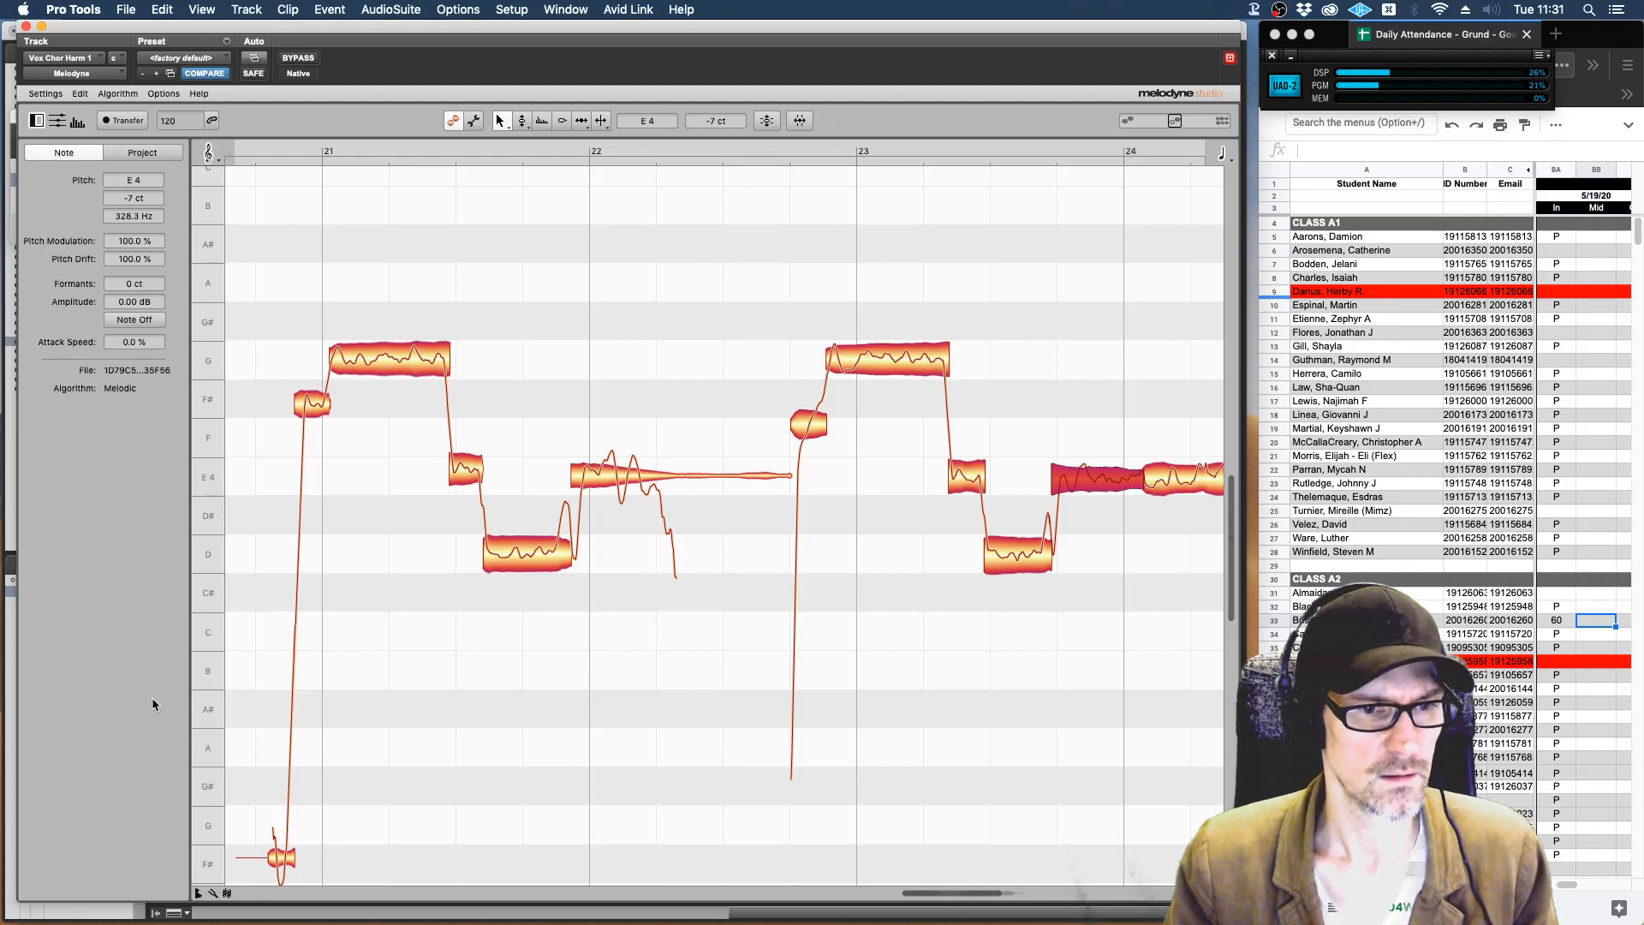
Show the pitch ruler's tuning, mode and scale columns to check the key, and hide them again.
left_click(198, 894)
left_click(198, 894)
left_click(216, 895)
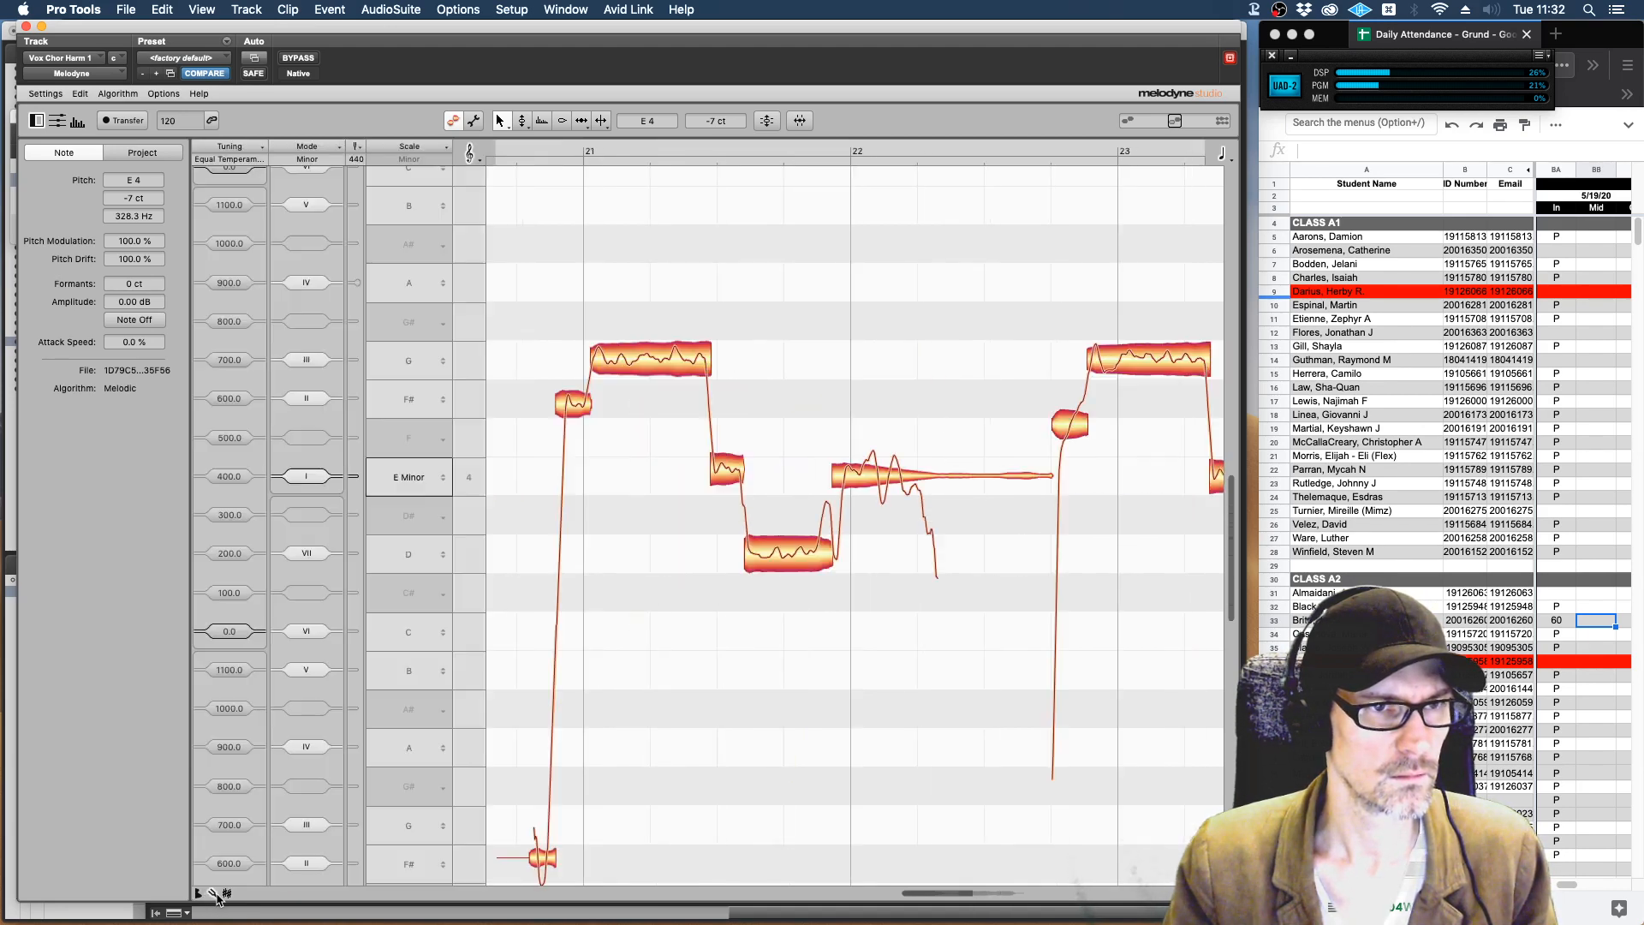
left_click(216, 895)
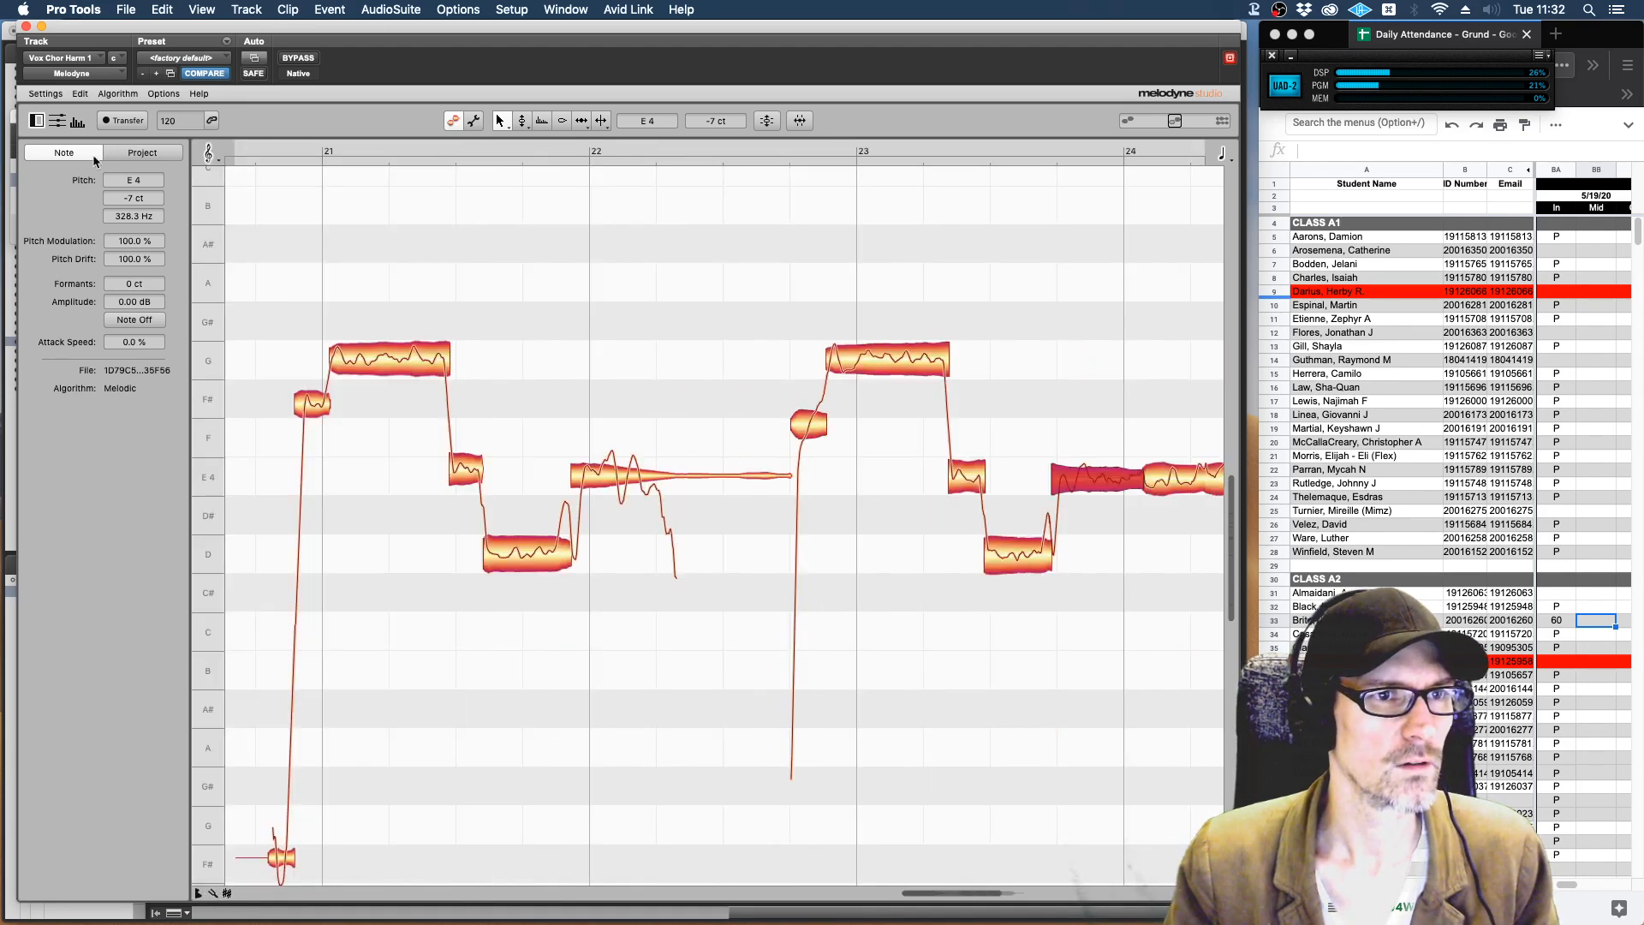
Hide the note inspector, audition the second phrase's G 4, E 4 and D 4 notes with the pitch tool, and play the phrase.
left_click(36, 121)
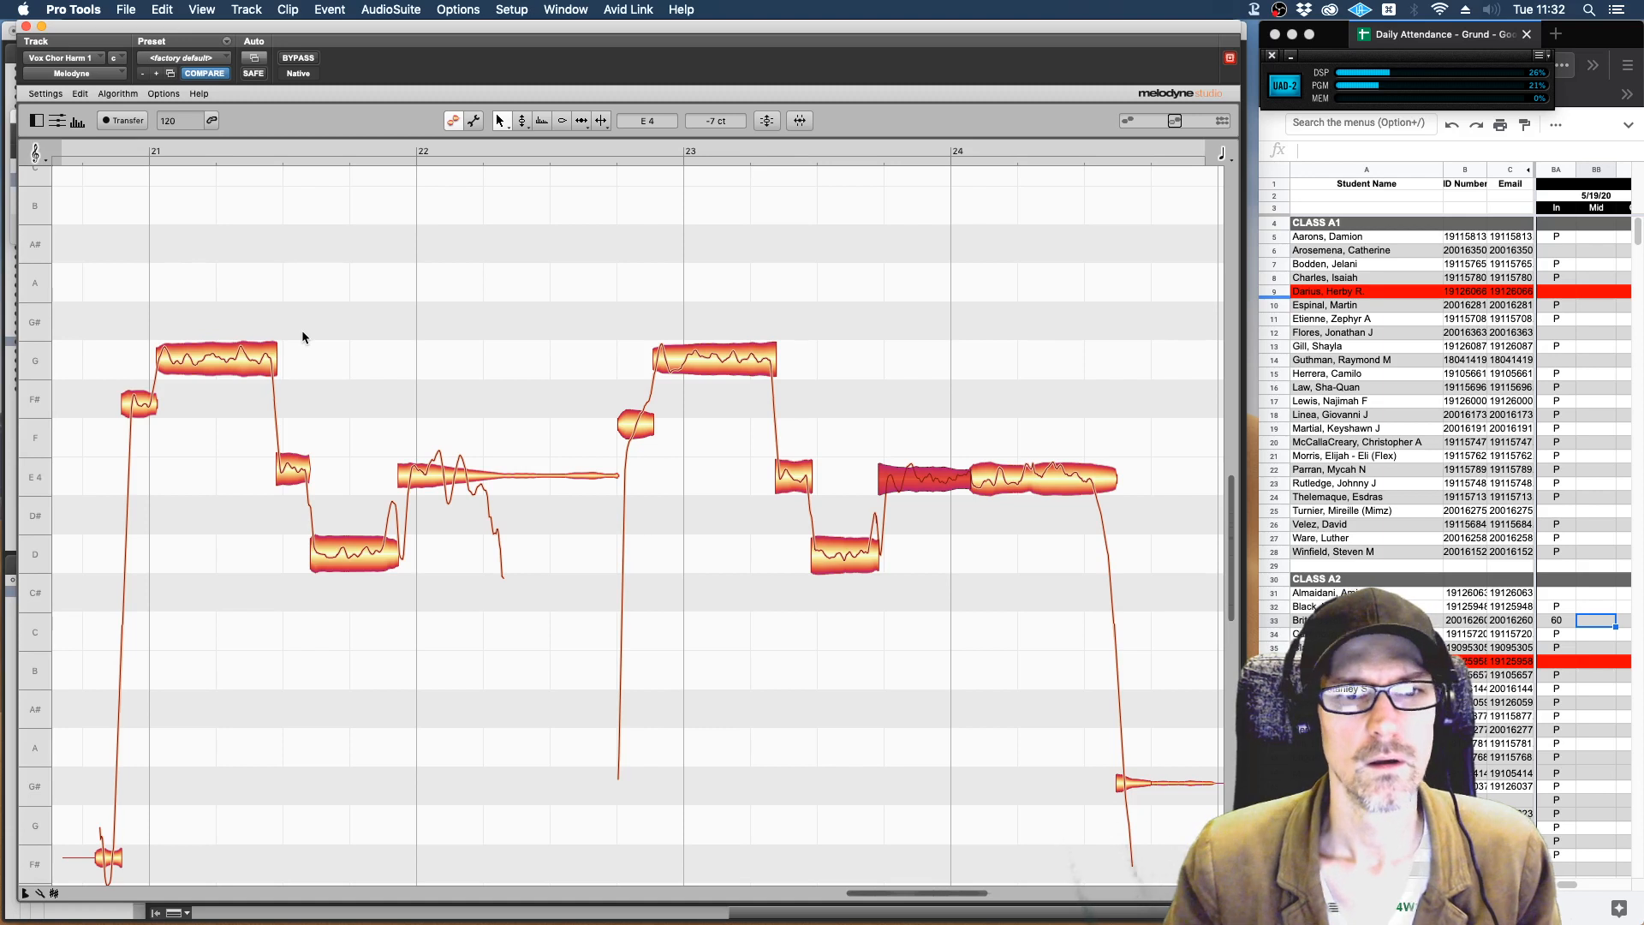
left_click(734, 361)
right_click(643, 247)
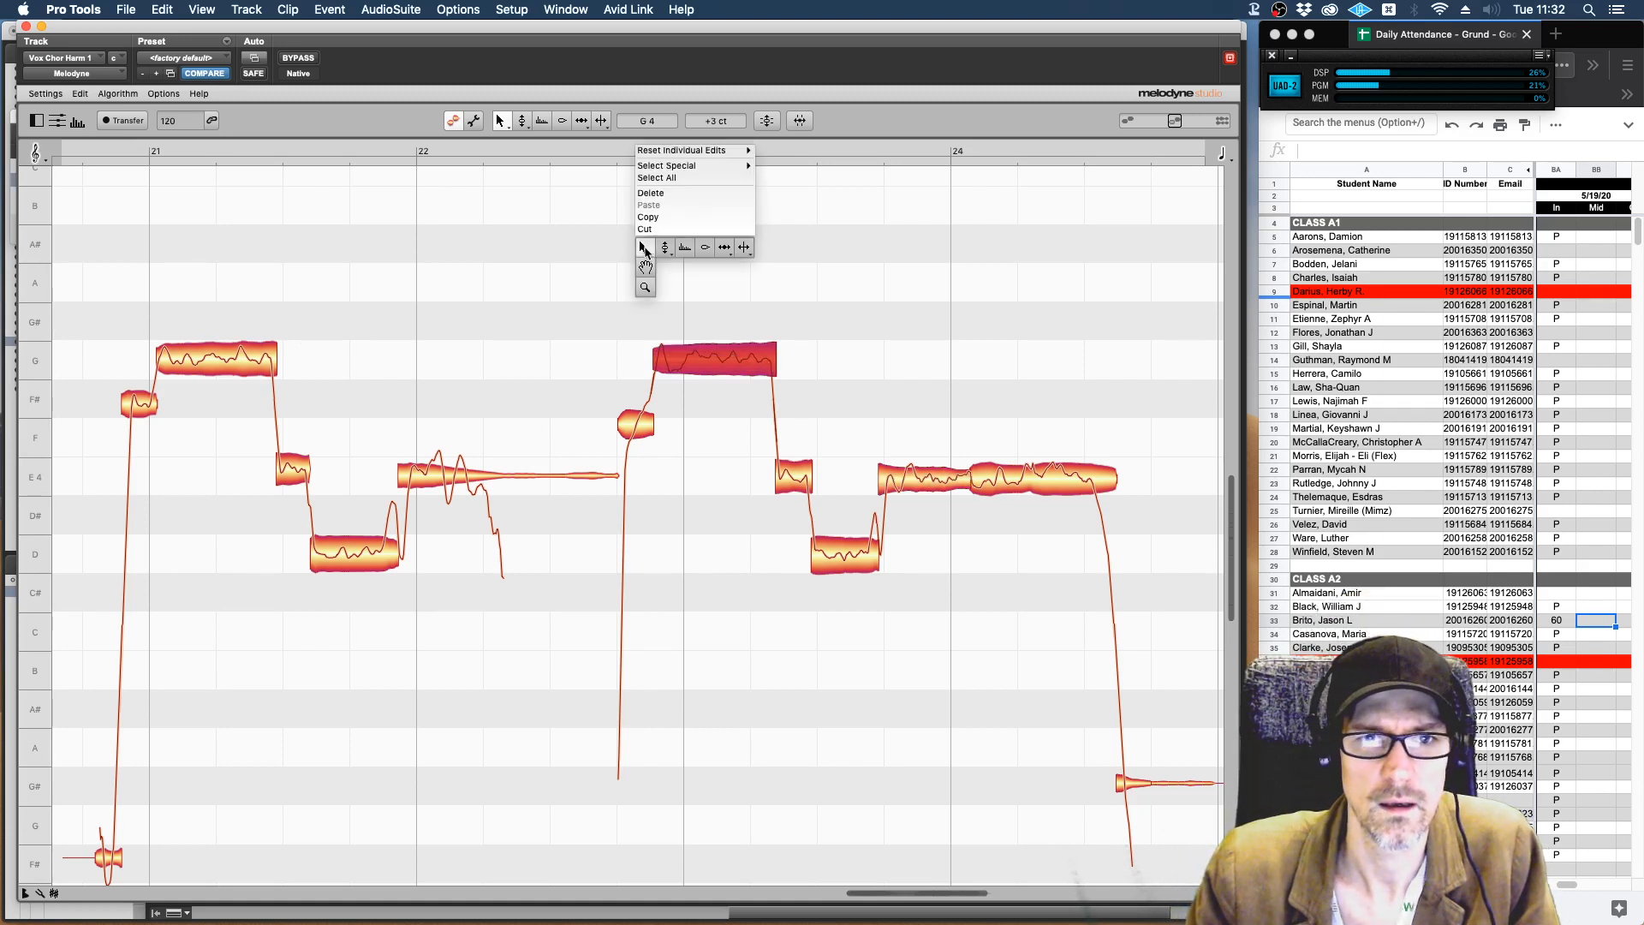
left_click(666, 249)
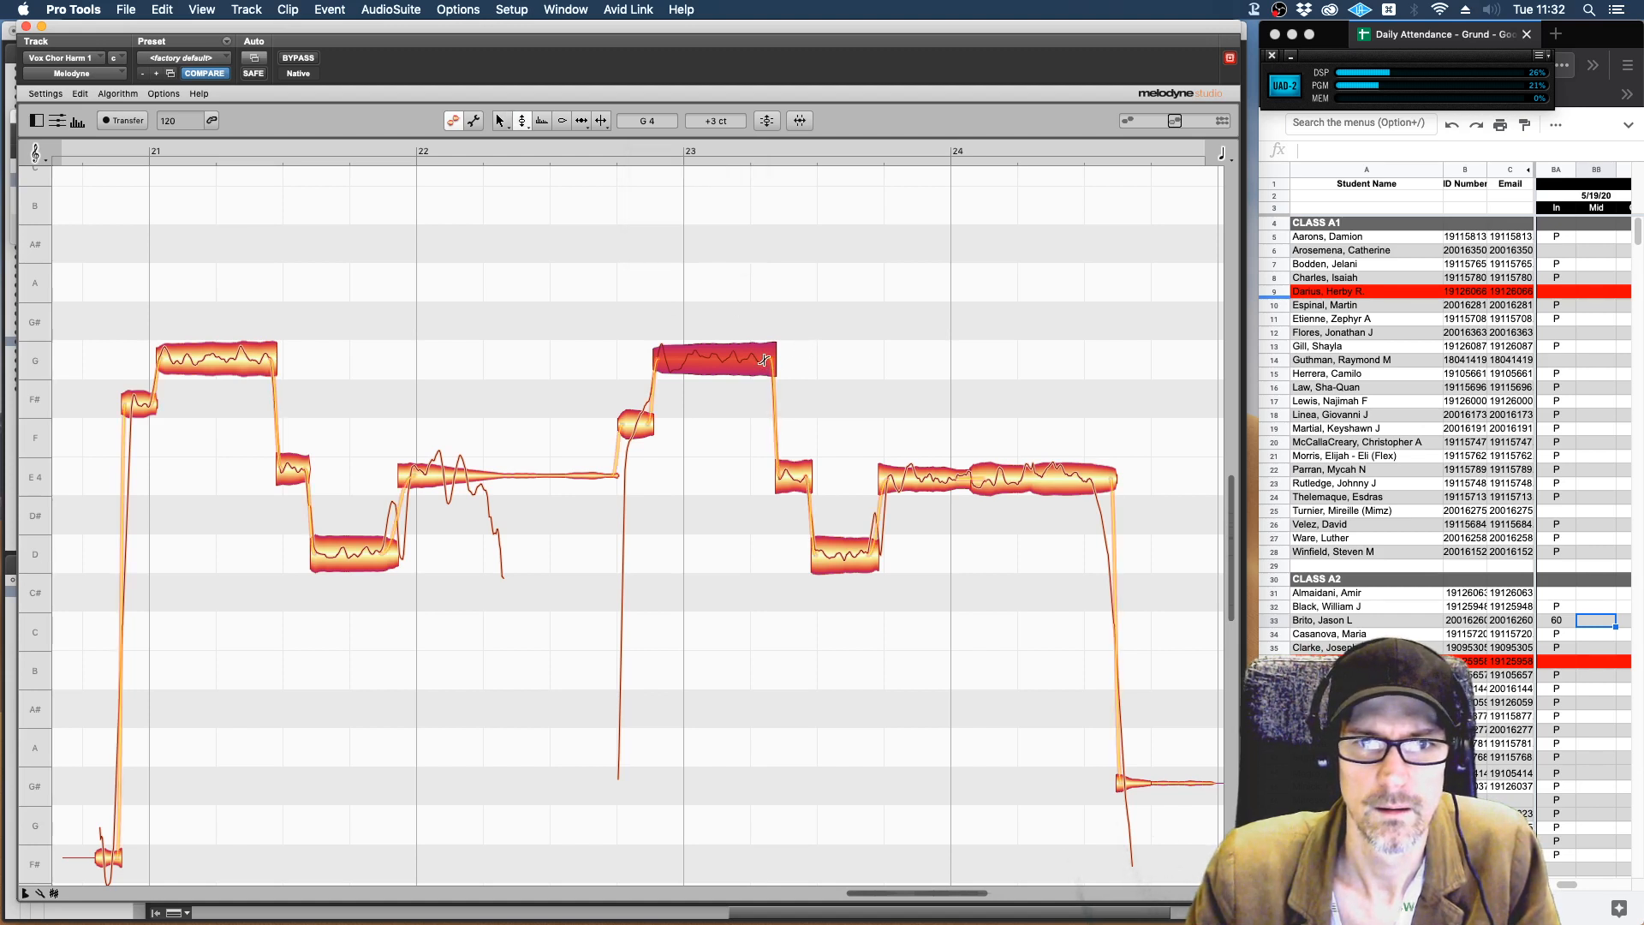
left_click(803, 467)
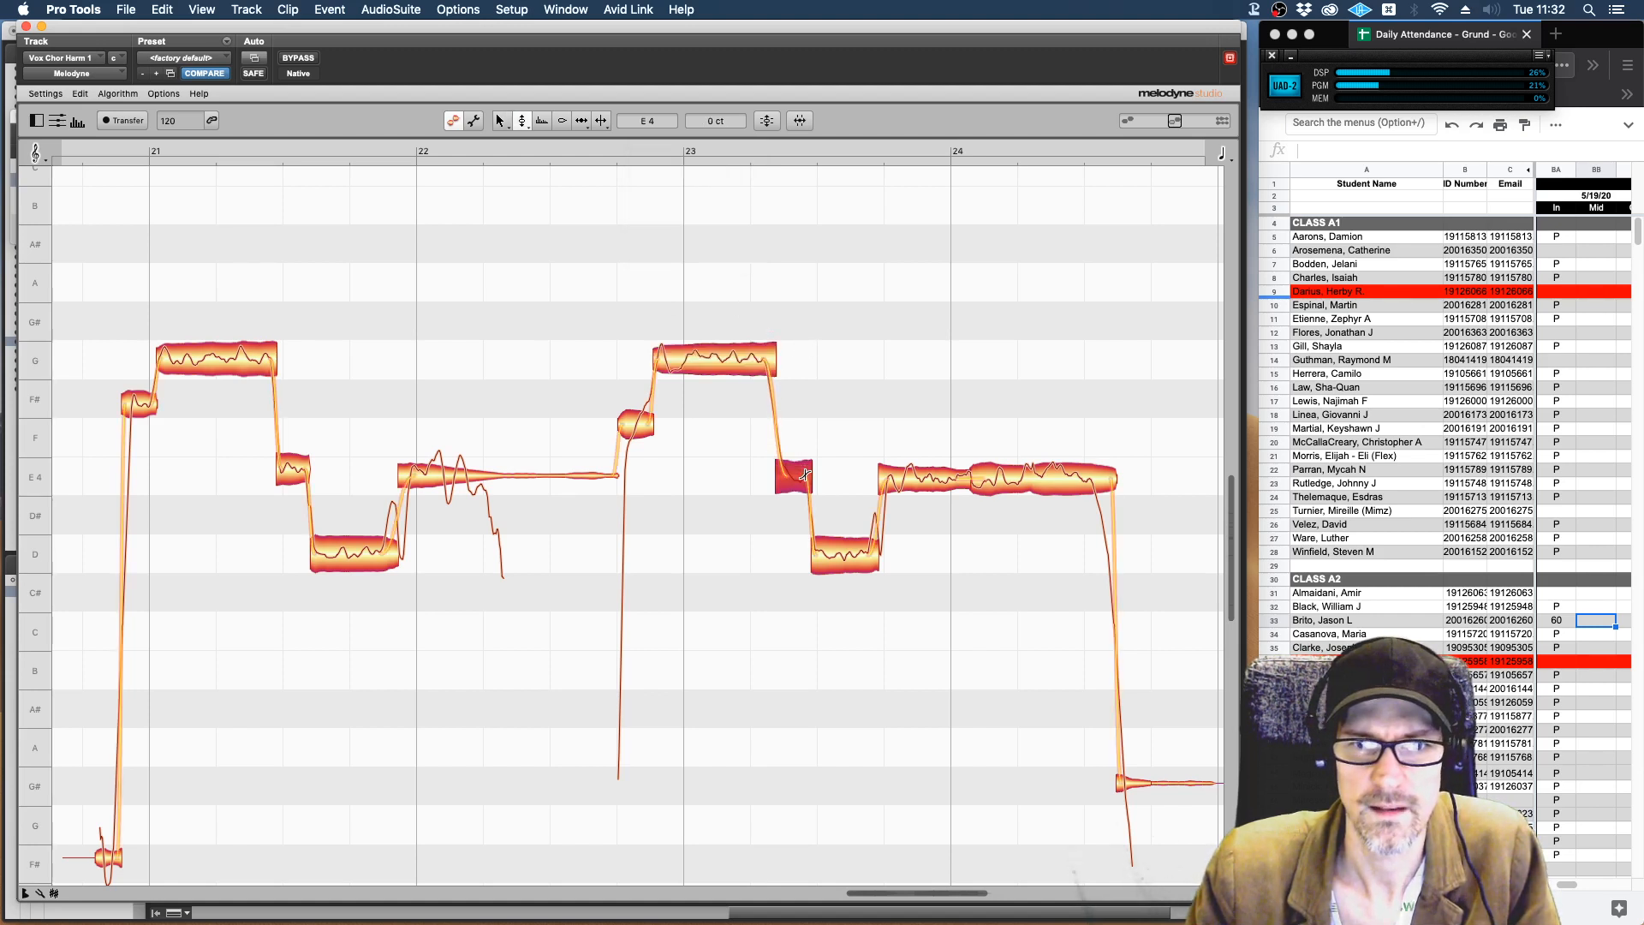
left_click(892, 477)
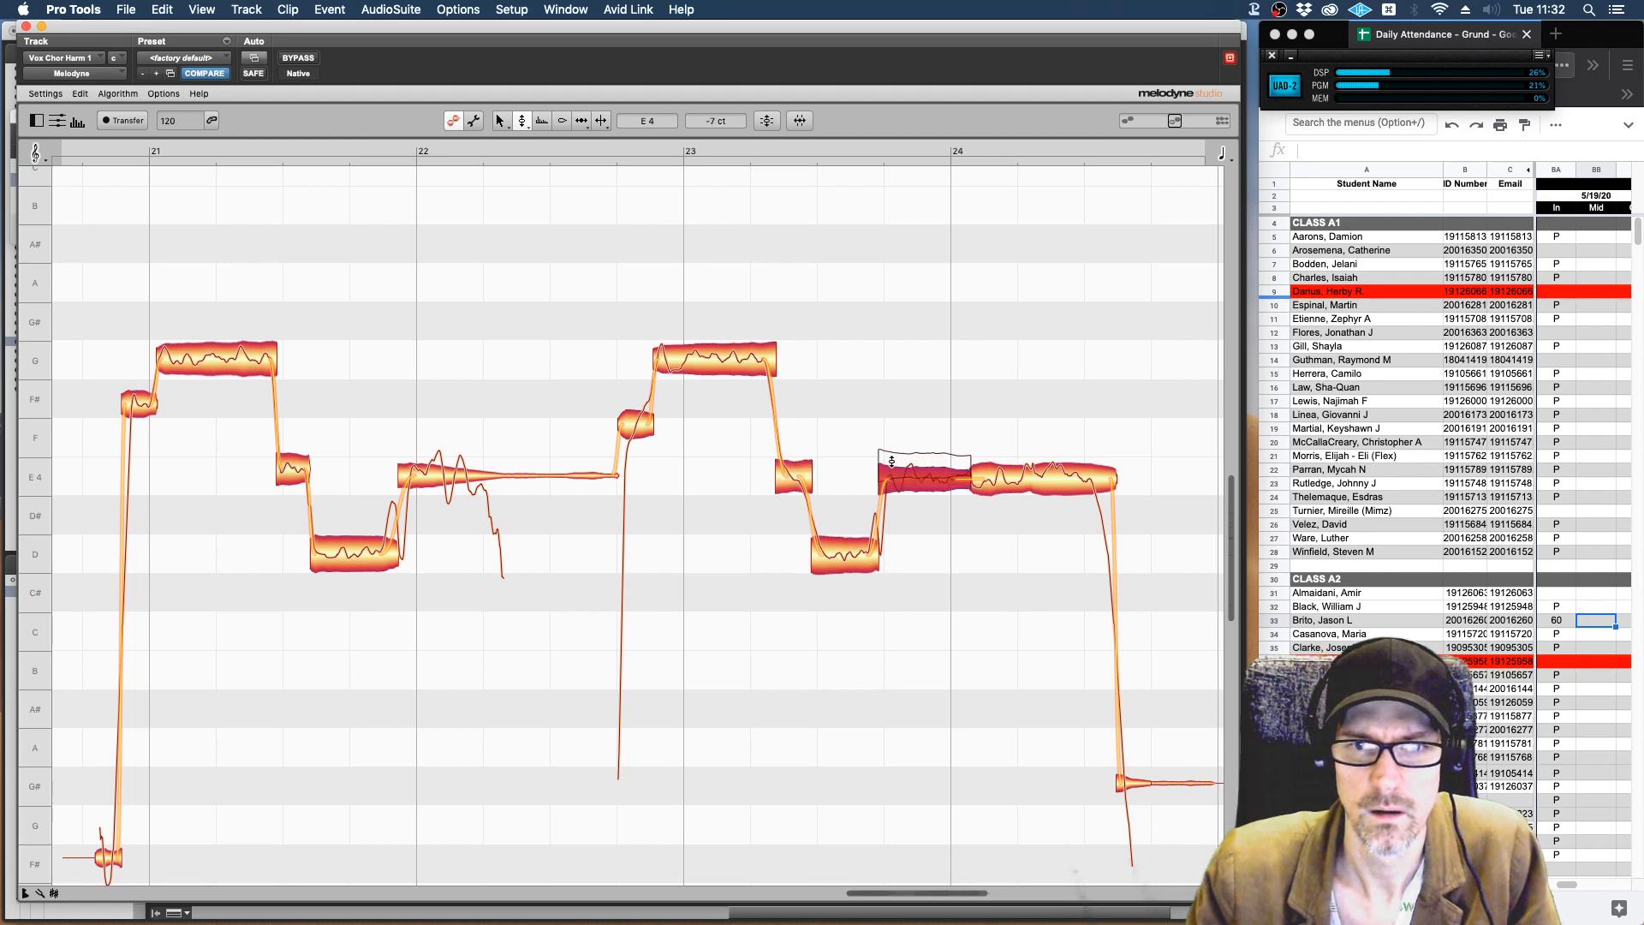
left_click(884, 554)
left_click(869, 553)
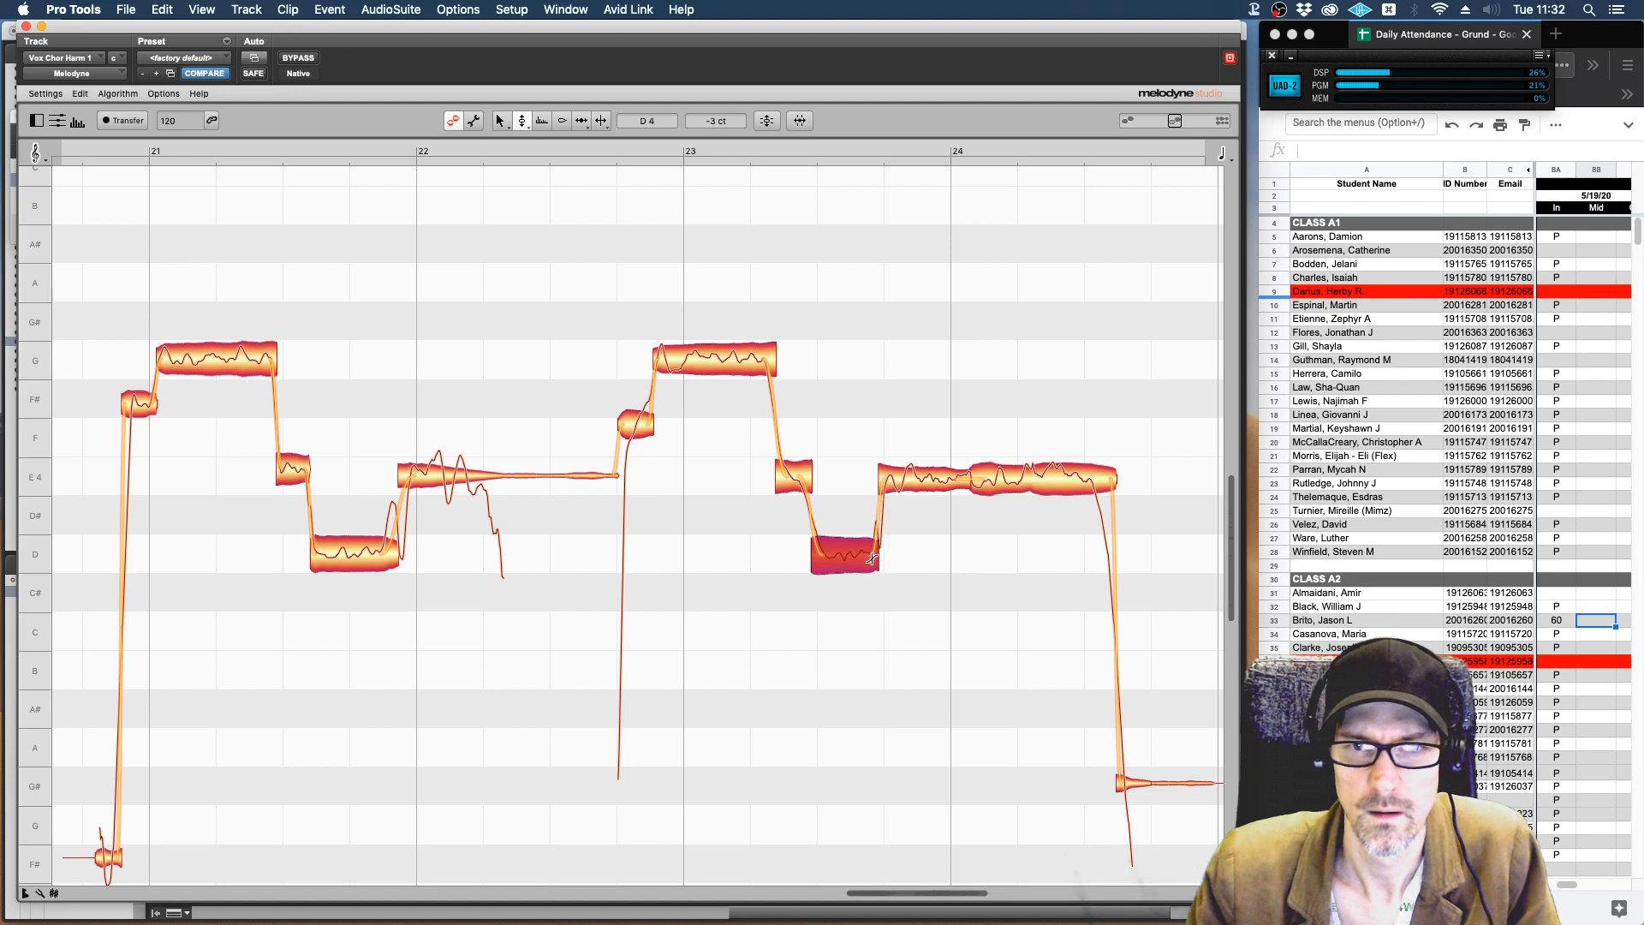
key("space")
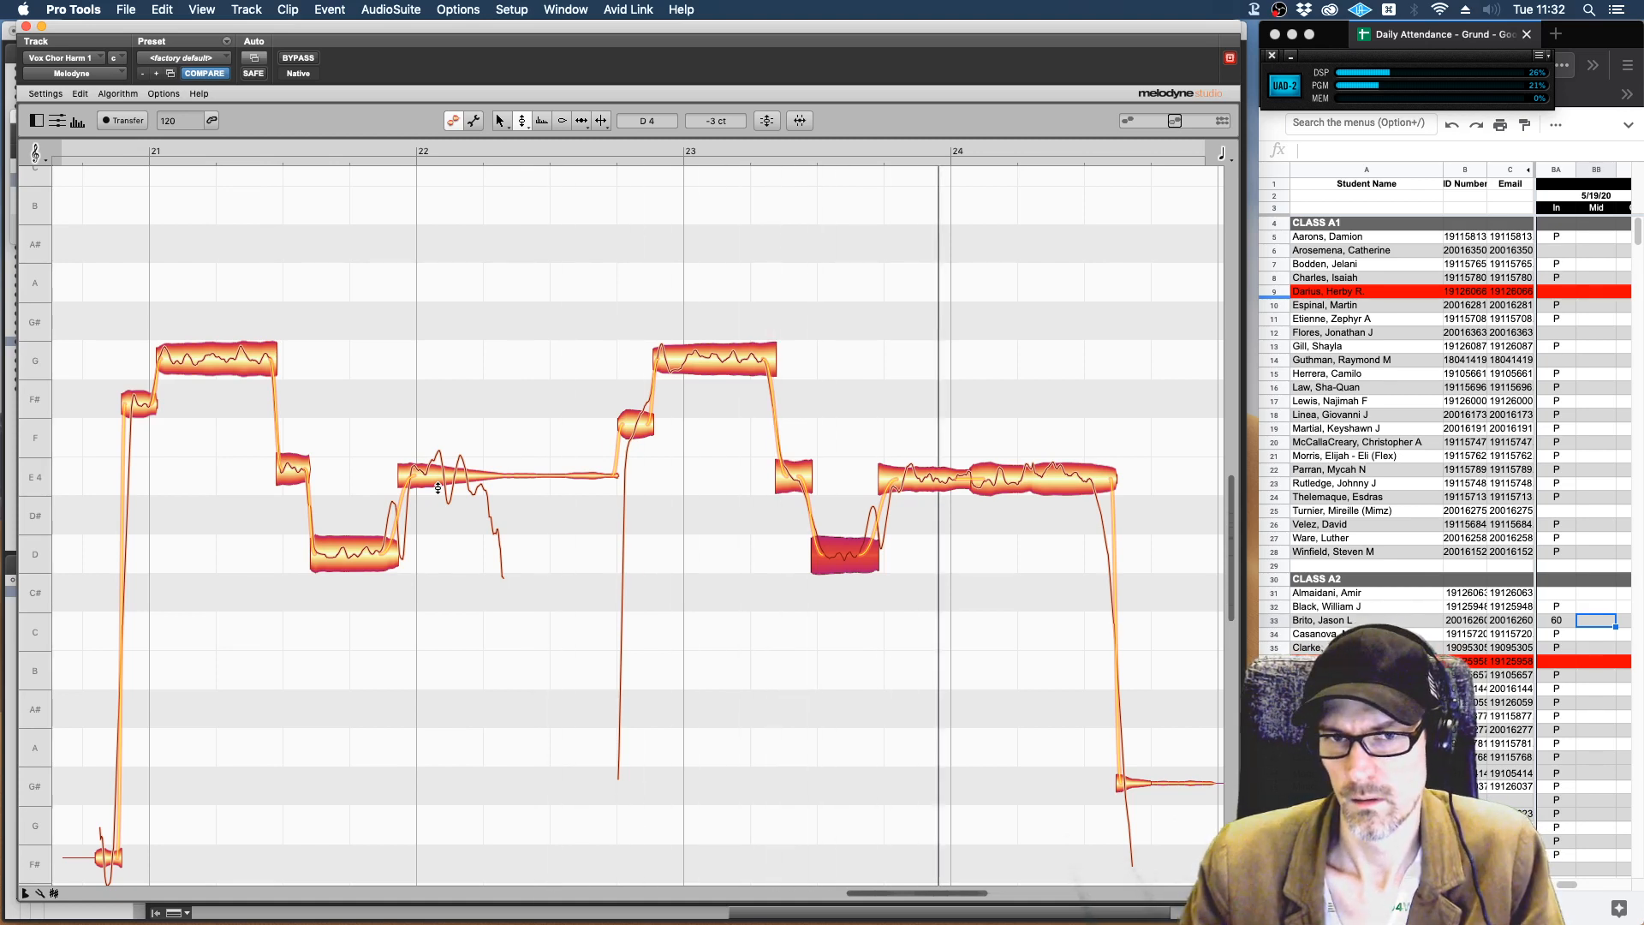
key("space")
With the time tool, move the boundary between the second phrase's D 4 note and the following E 4 note slightly later, and play it.
right_click(884, 539)
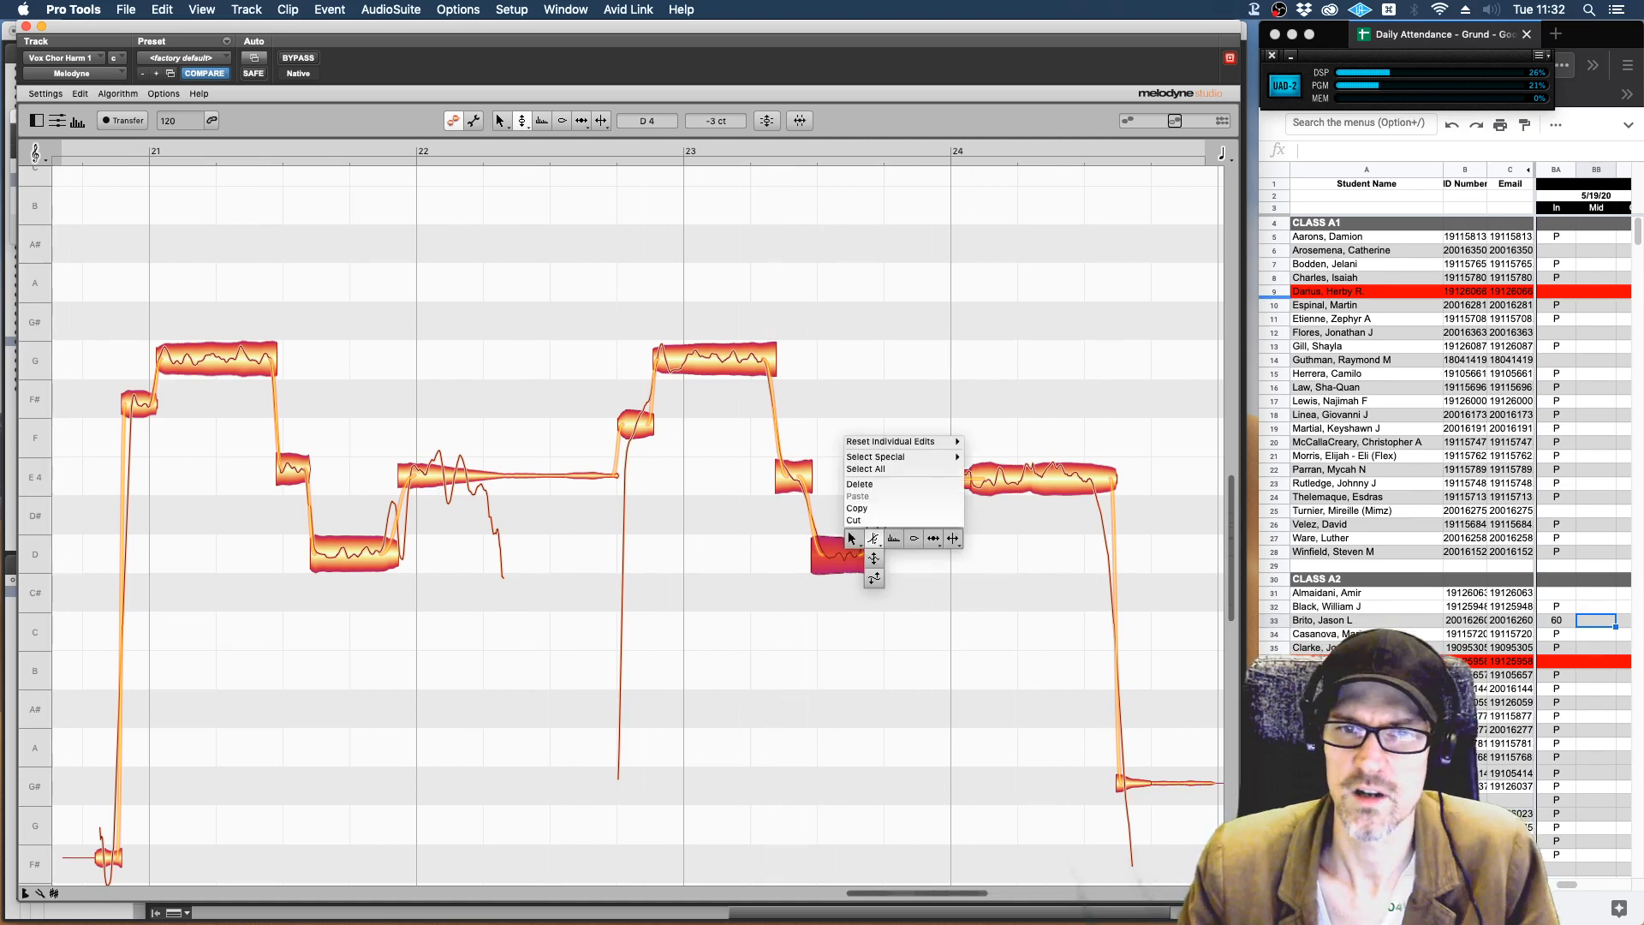
left_click(934, 539)
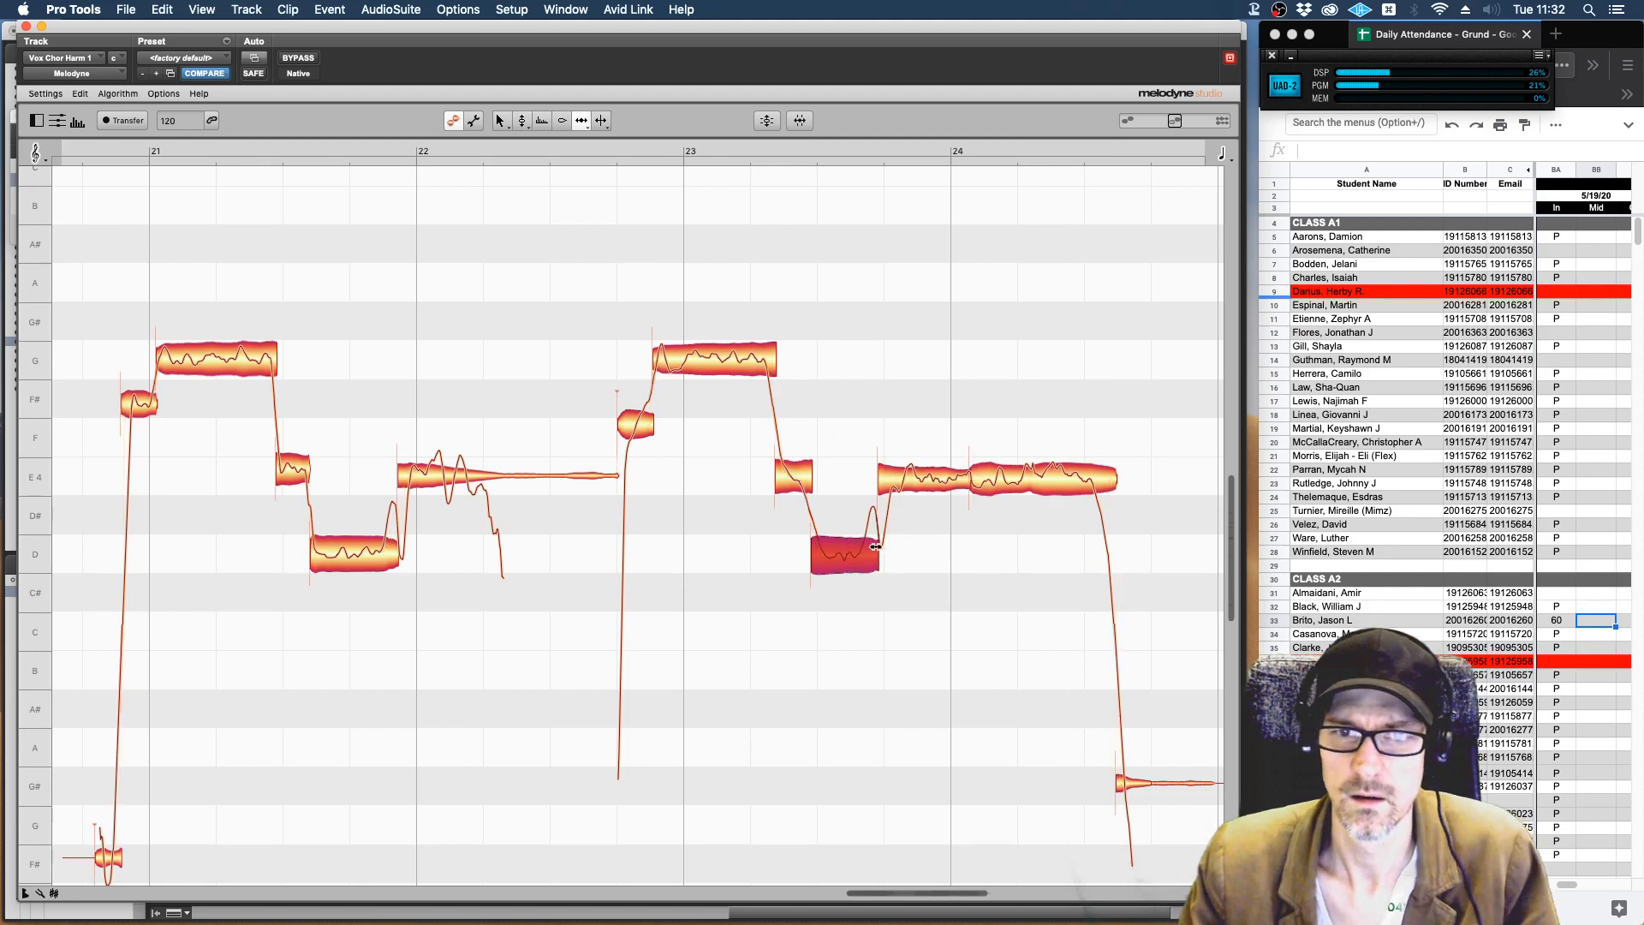
mouse_move(878, 553)
left_mouse_down()
mouse_move(985, 553)
mouse_move(890, 556)
left_mouse_up()
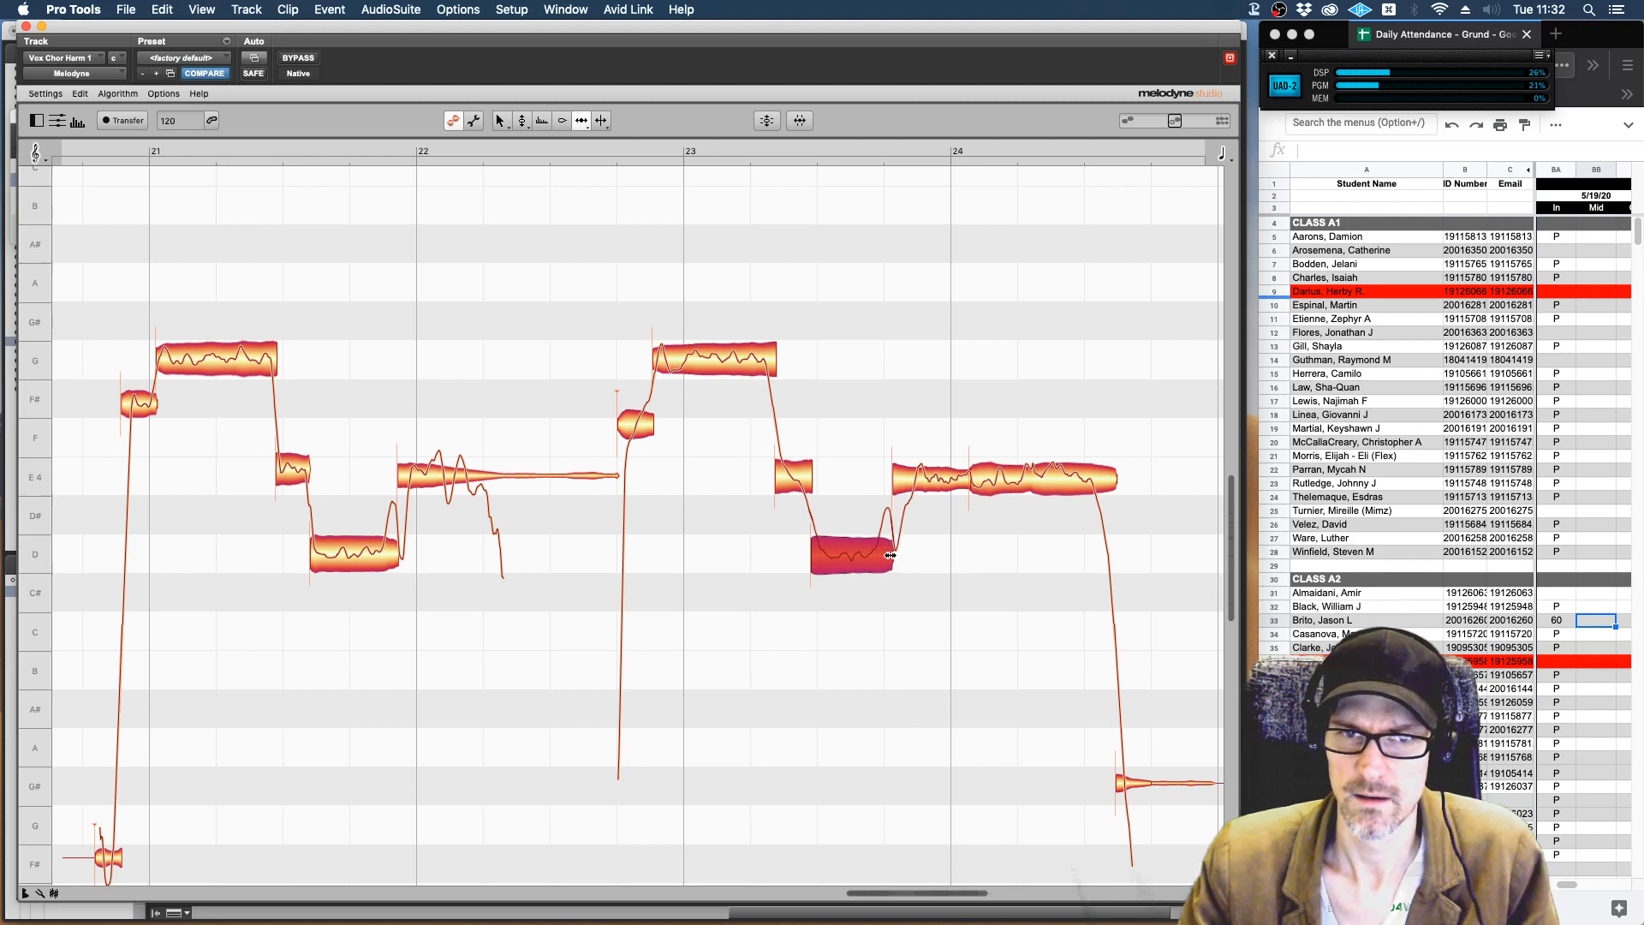
key("space")
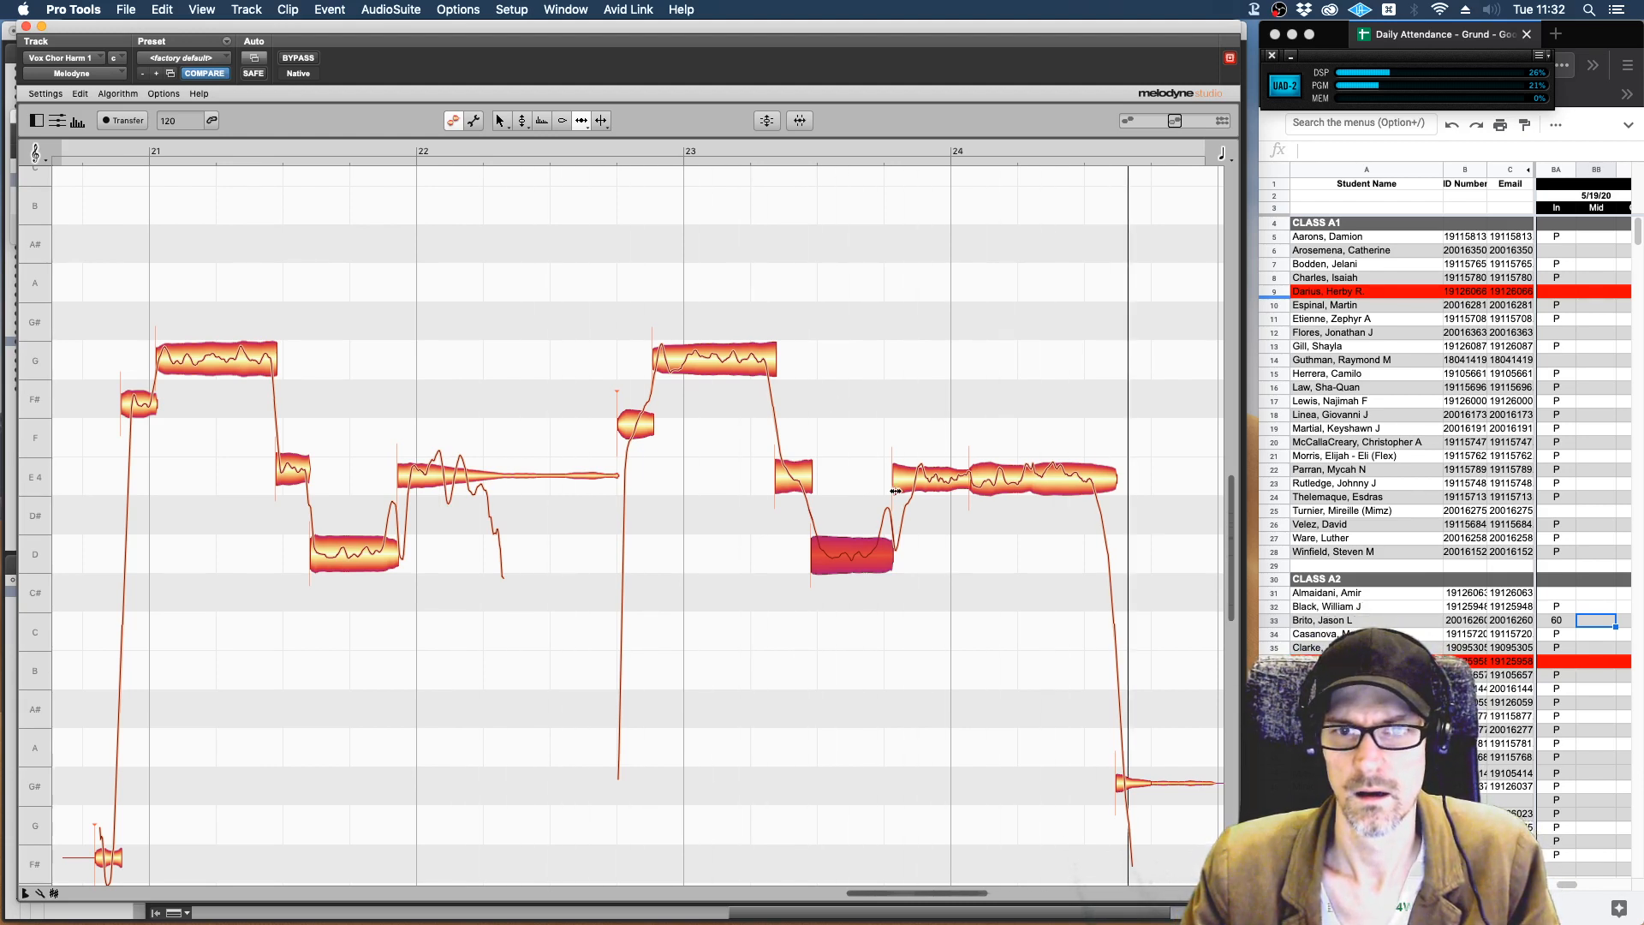
key("space")
left_click_drag(893, 471, 886, 473)
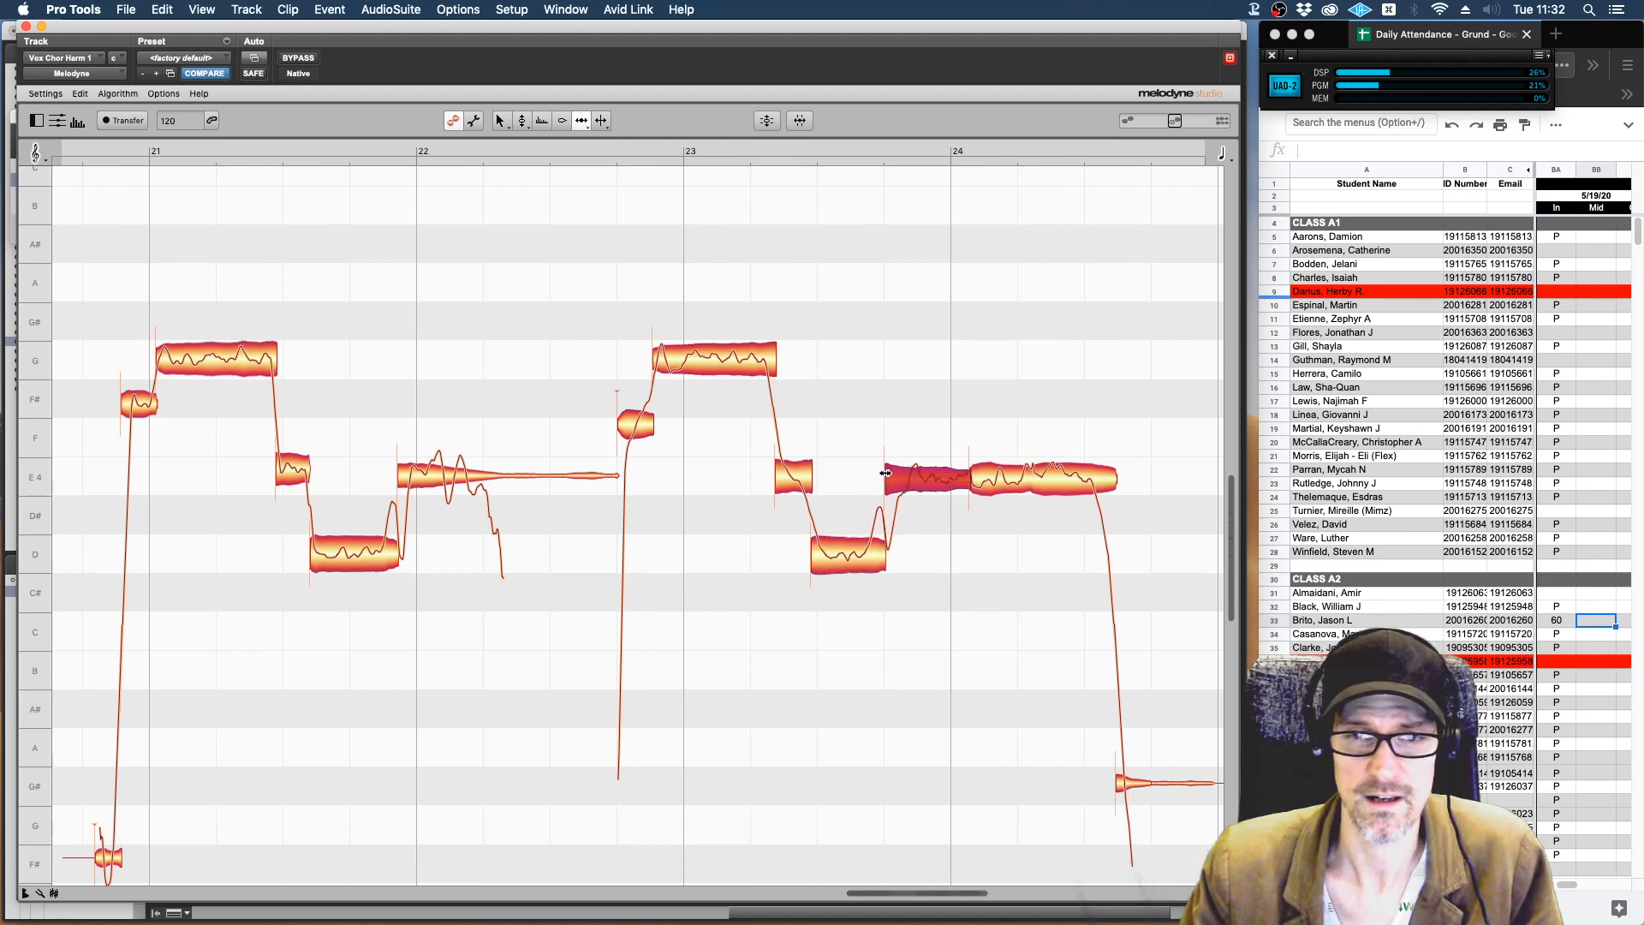
key("space")
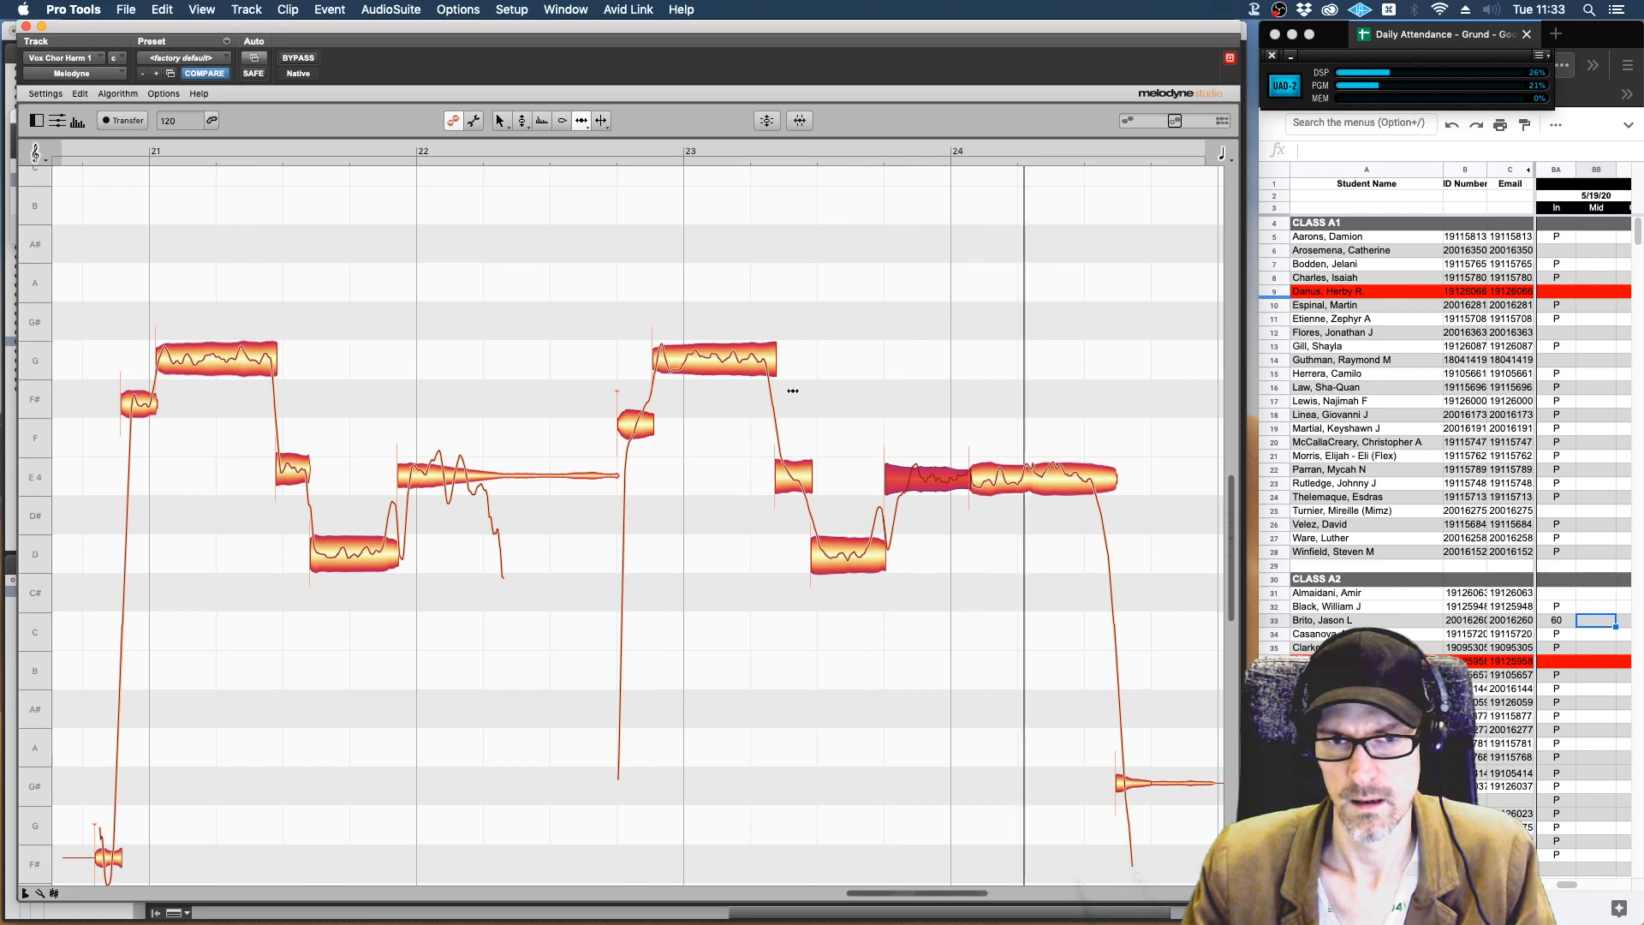
With the pitch tool, lower the short E 4 note just after bar 23 to D 4 and play the phrase.
right_click(795, 472)
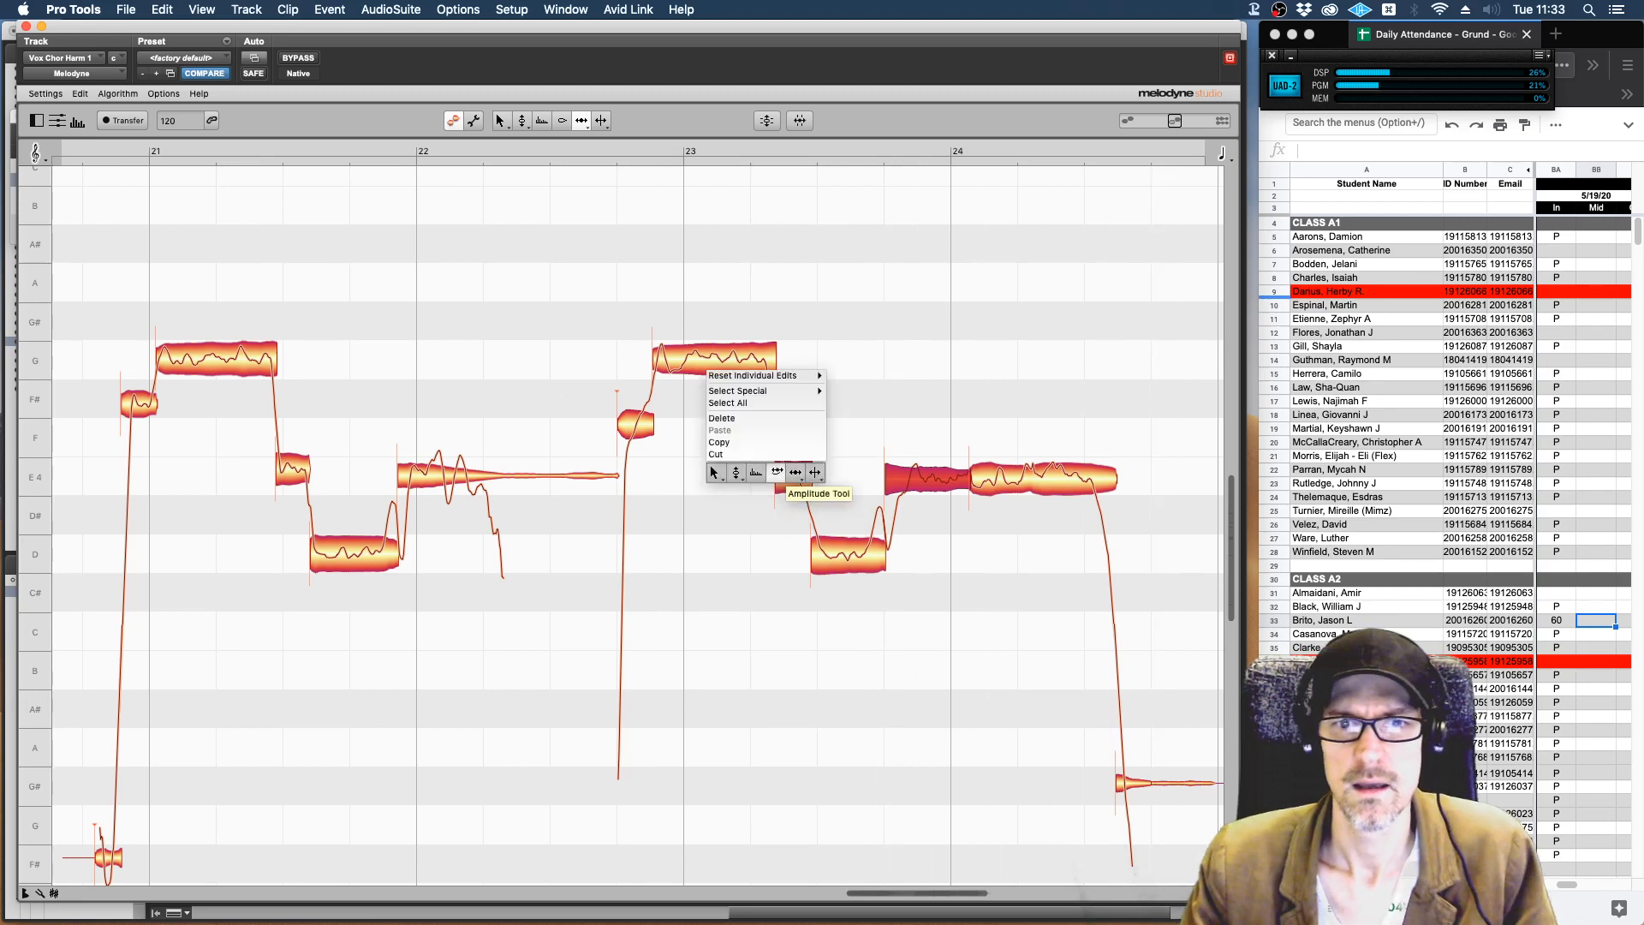
left_click(788, 476)
left_click_drag(793, 477, 790, 555)
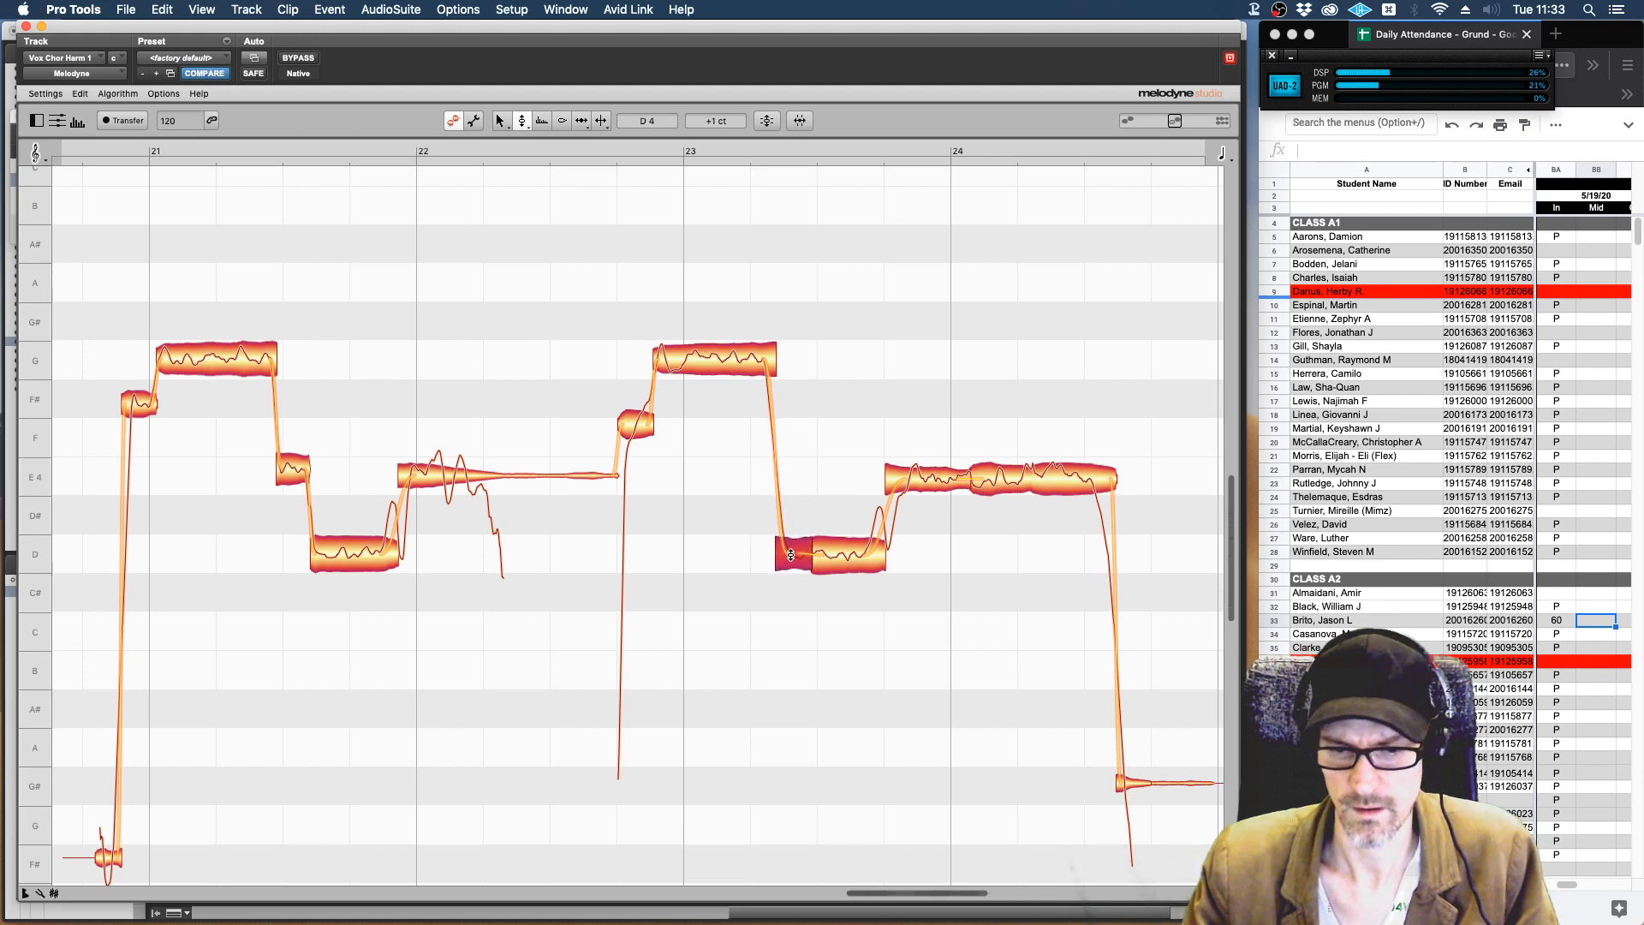
key("space")
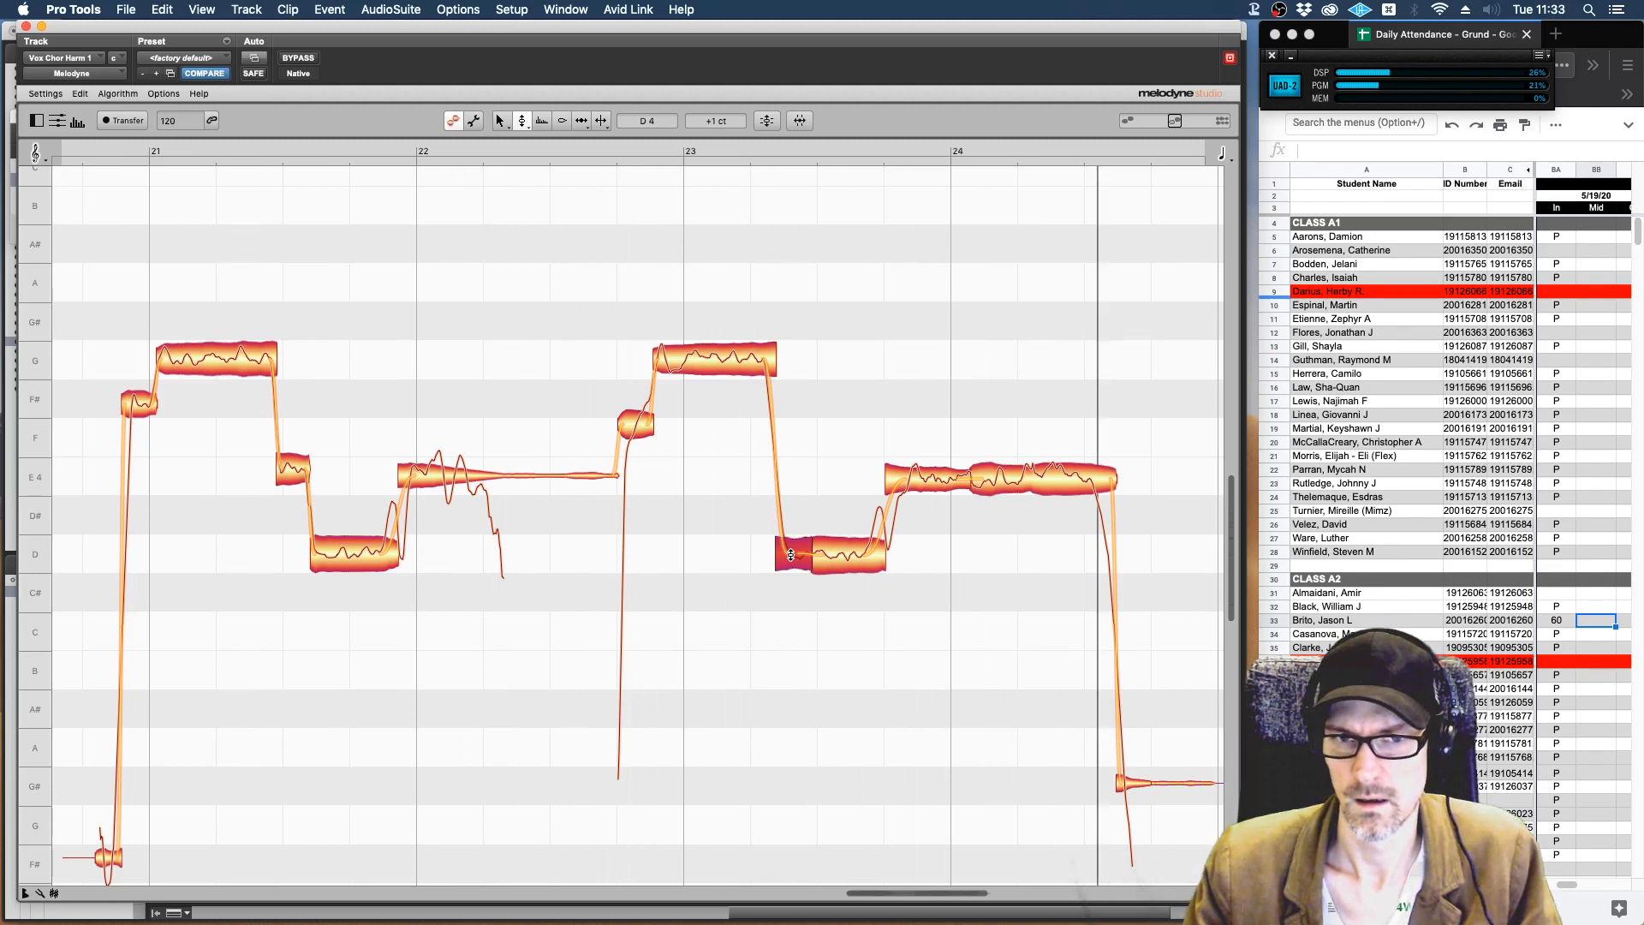
With the time tool, lengthen the second phrase's G 4 note and shift the boundaries of the following D 4 notes slightly later, checking by playback.
left_click(760, 358)
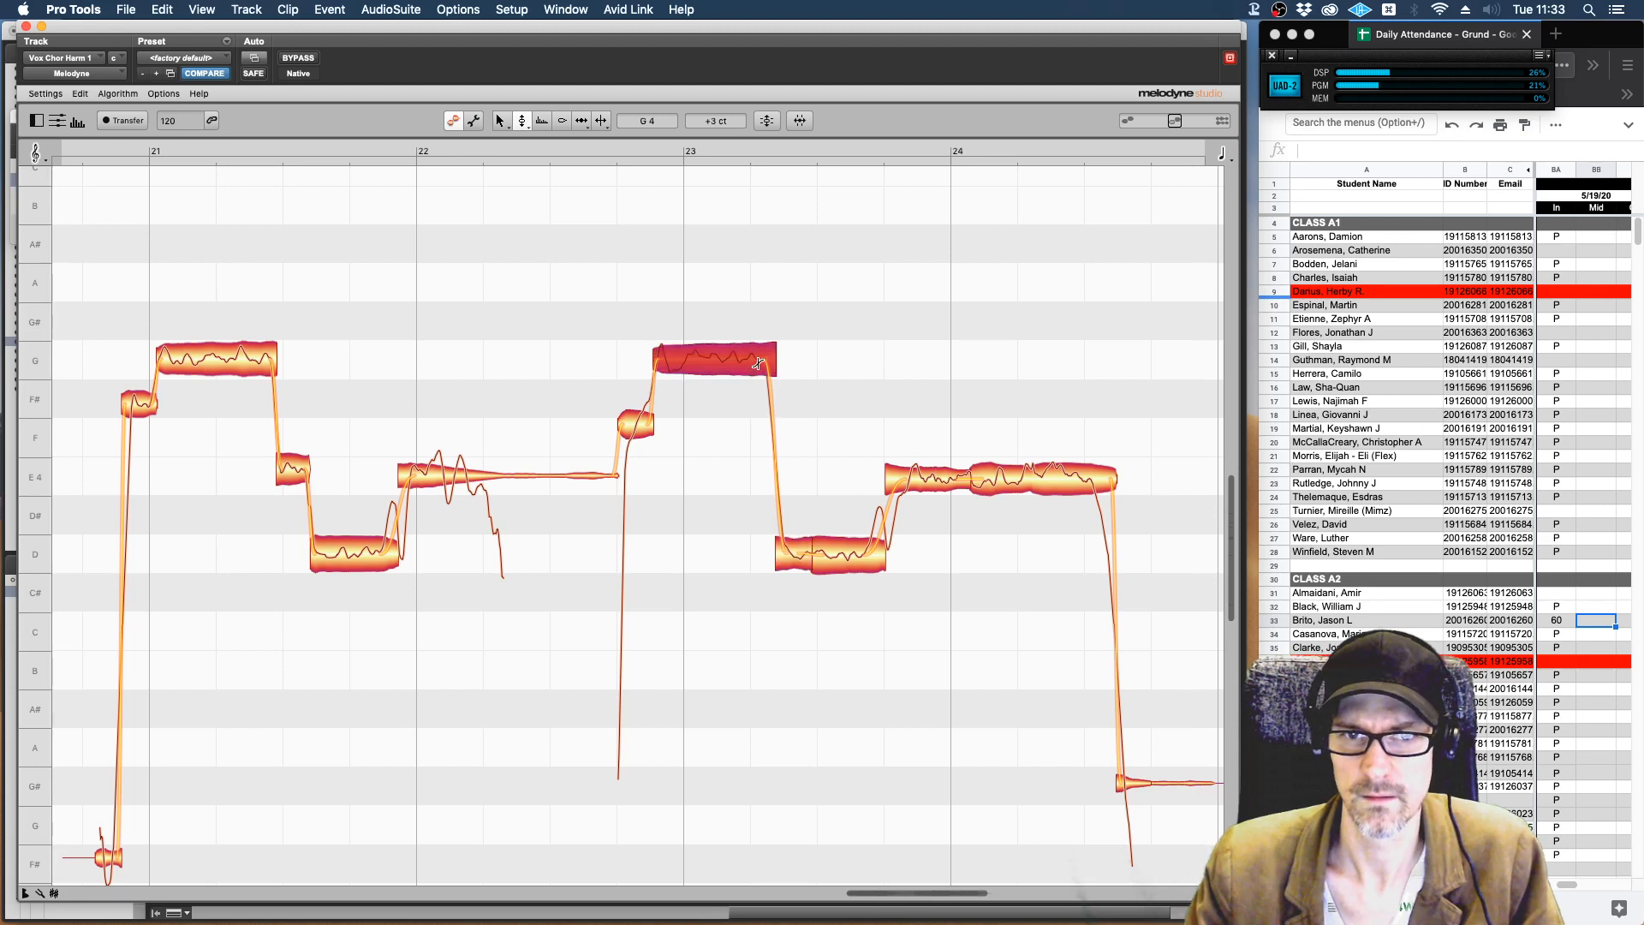
right_click(775, 551)
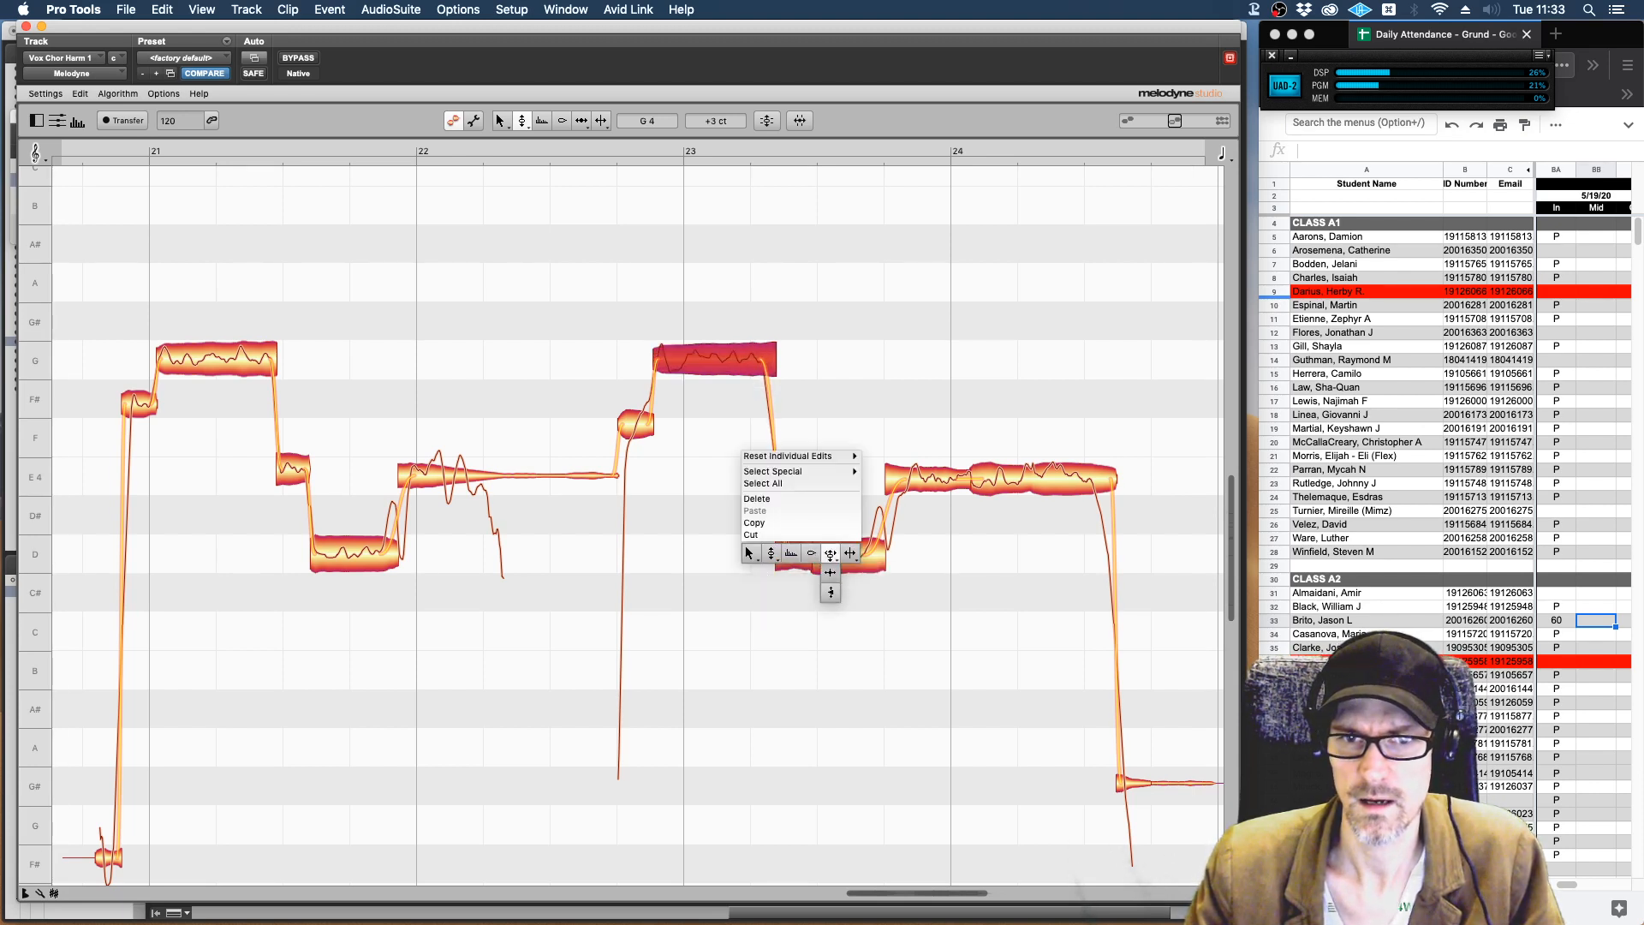
left_click(780, 551)
left_click_drag(775, 554, 823, 554)
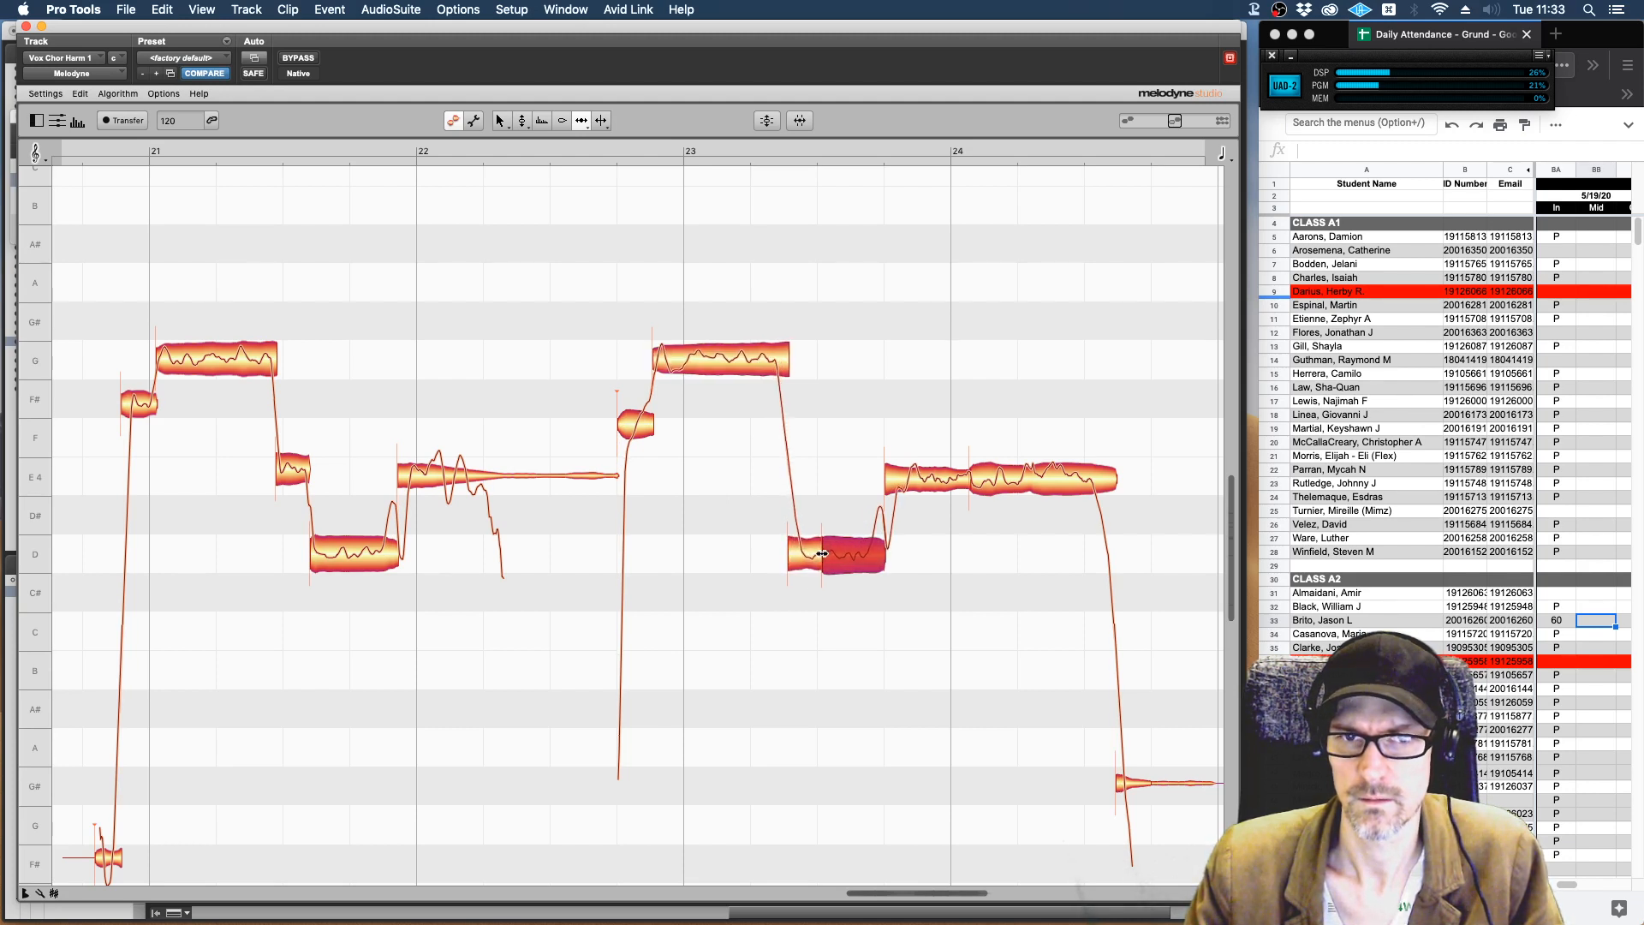
key("space")
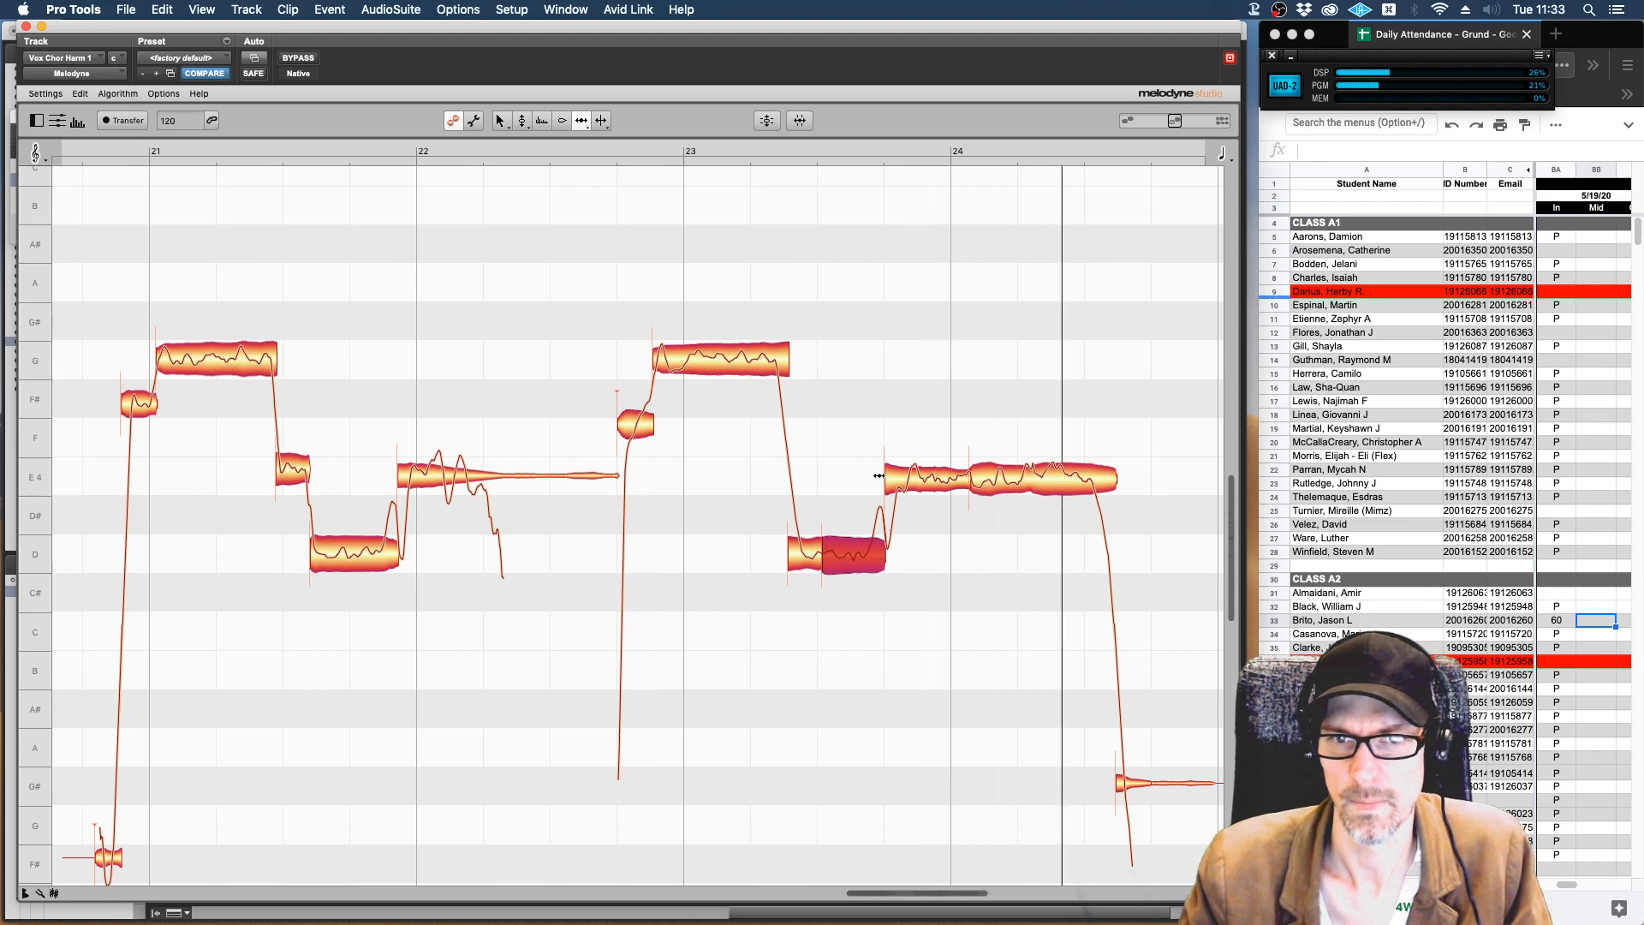
left_click_drag(886, 480, 895, 480)
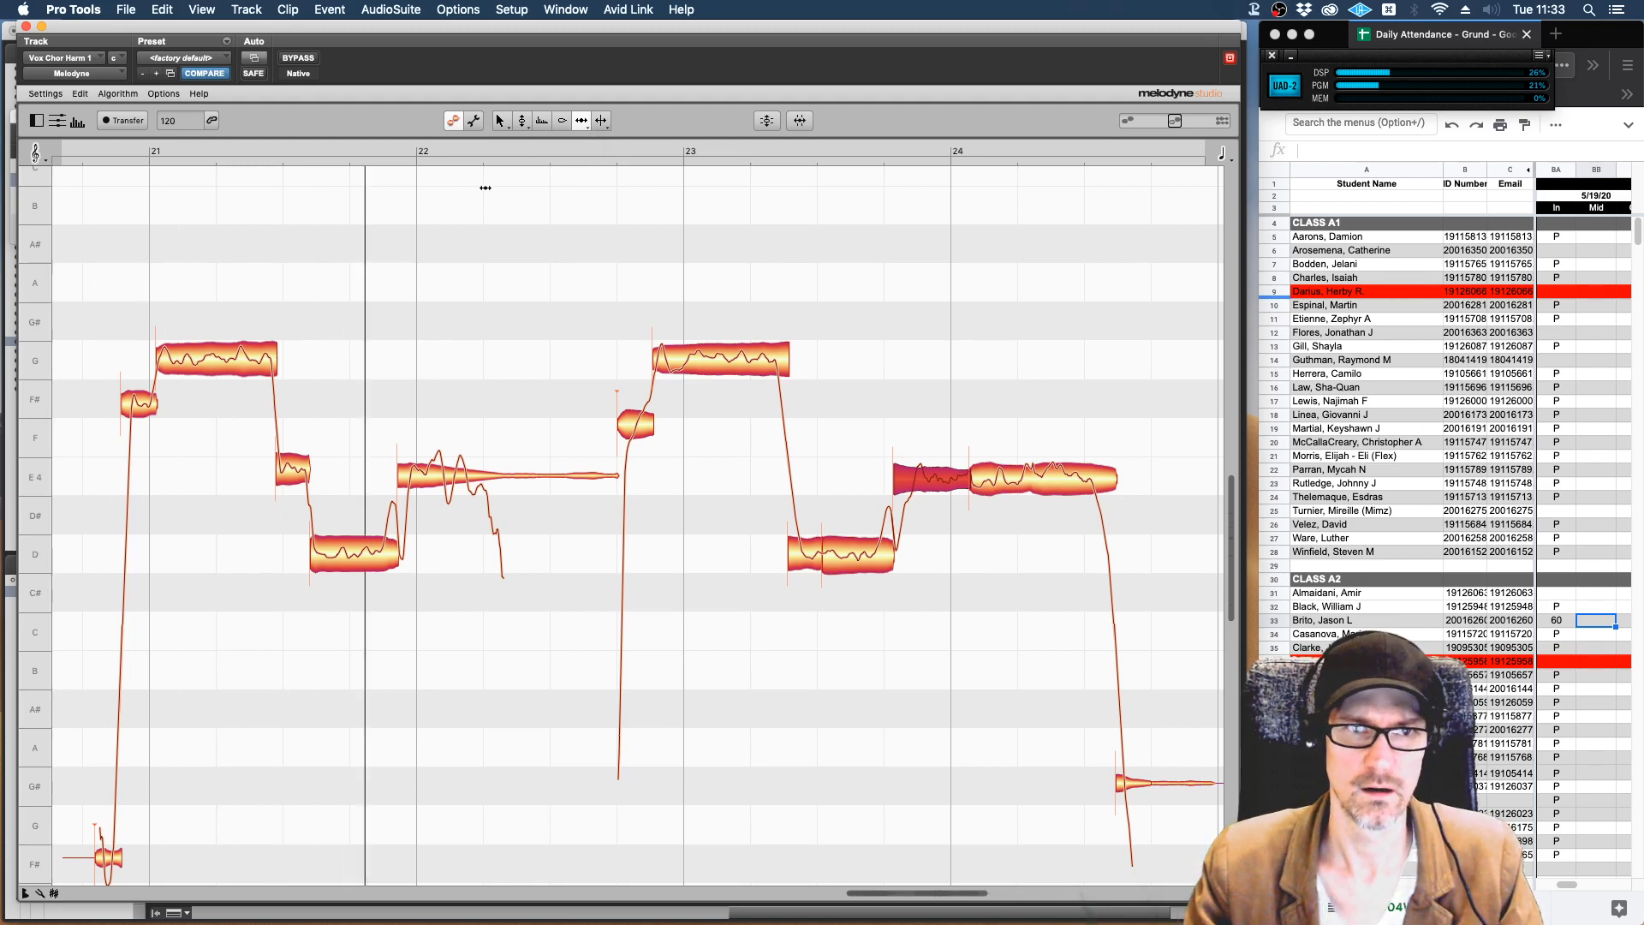
Select all notes with the Formant Tool, lower their formants to about -458 ct and bring them back to 0 ct.
left_click(541, 121)
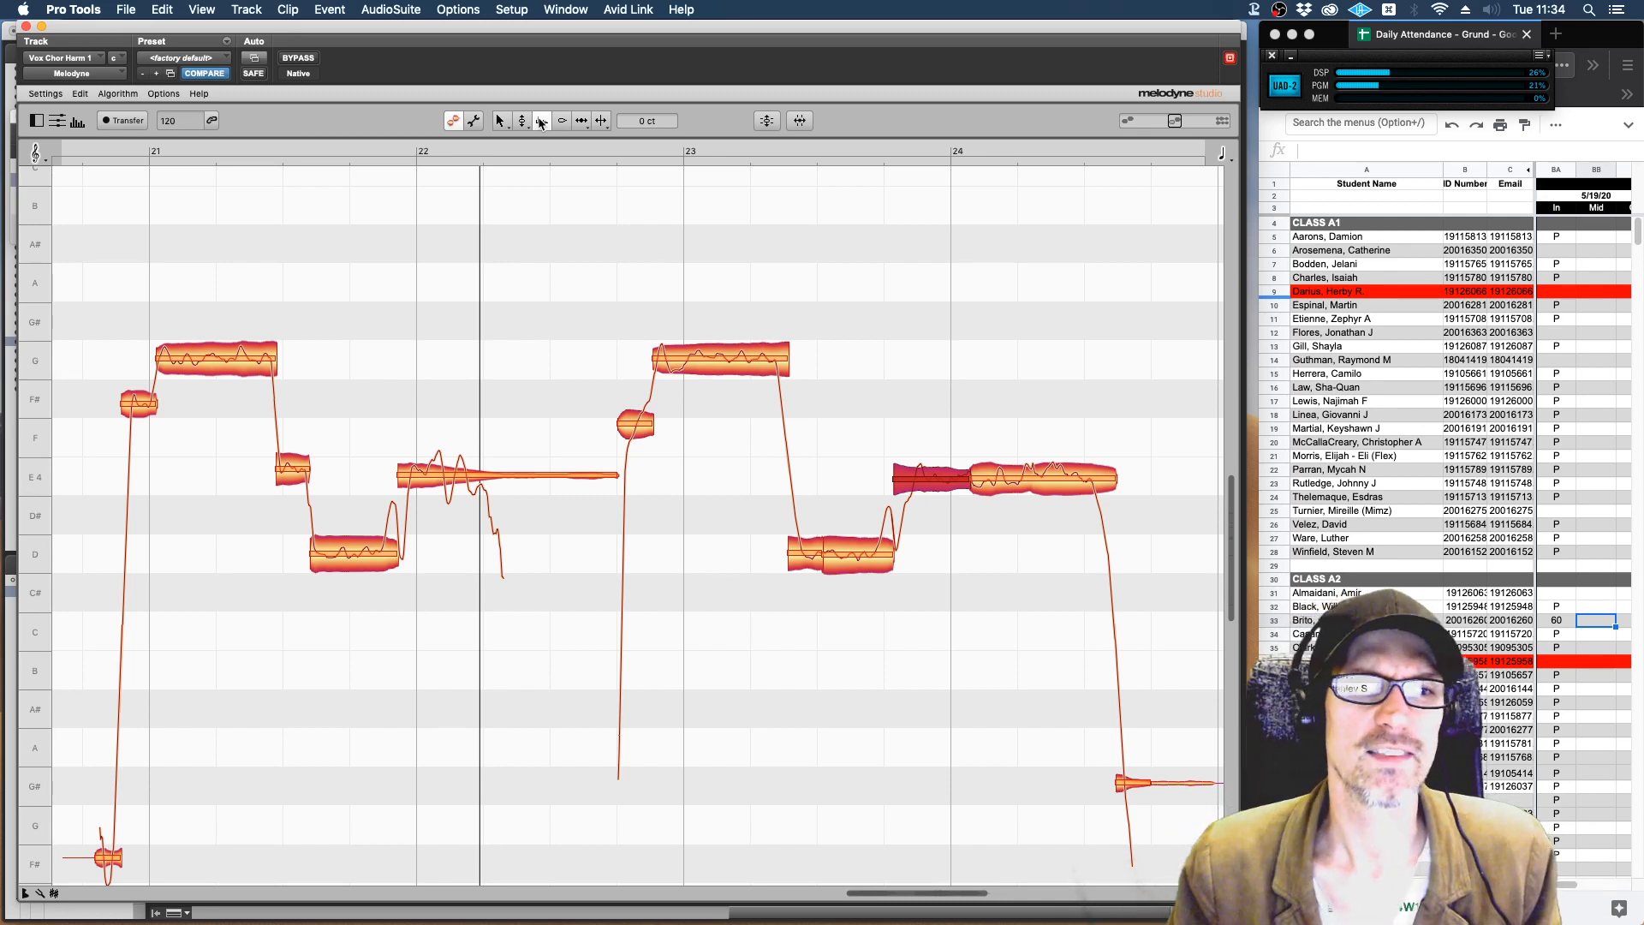
left_click(541, 121)
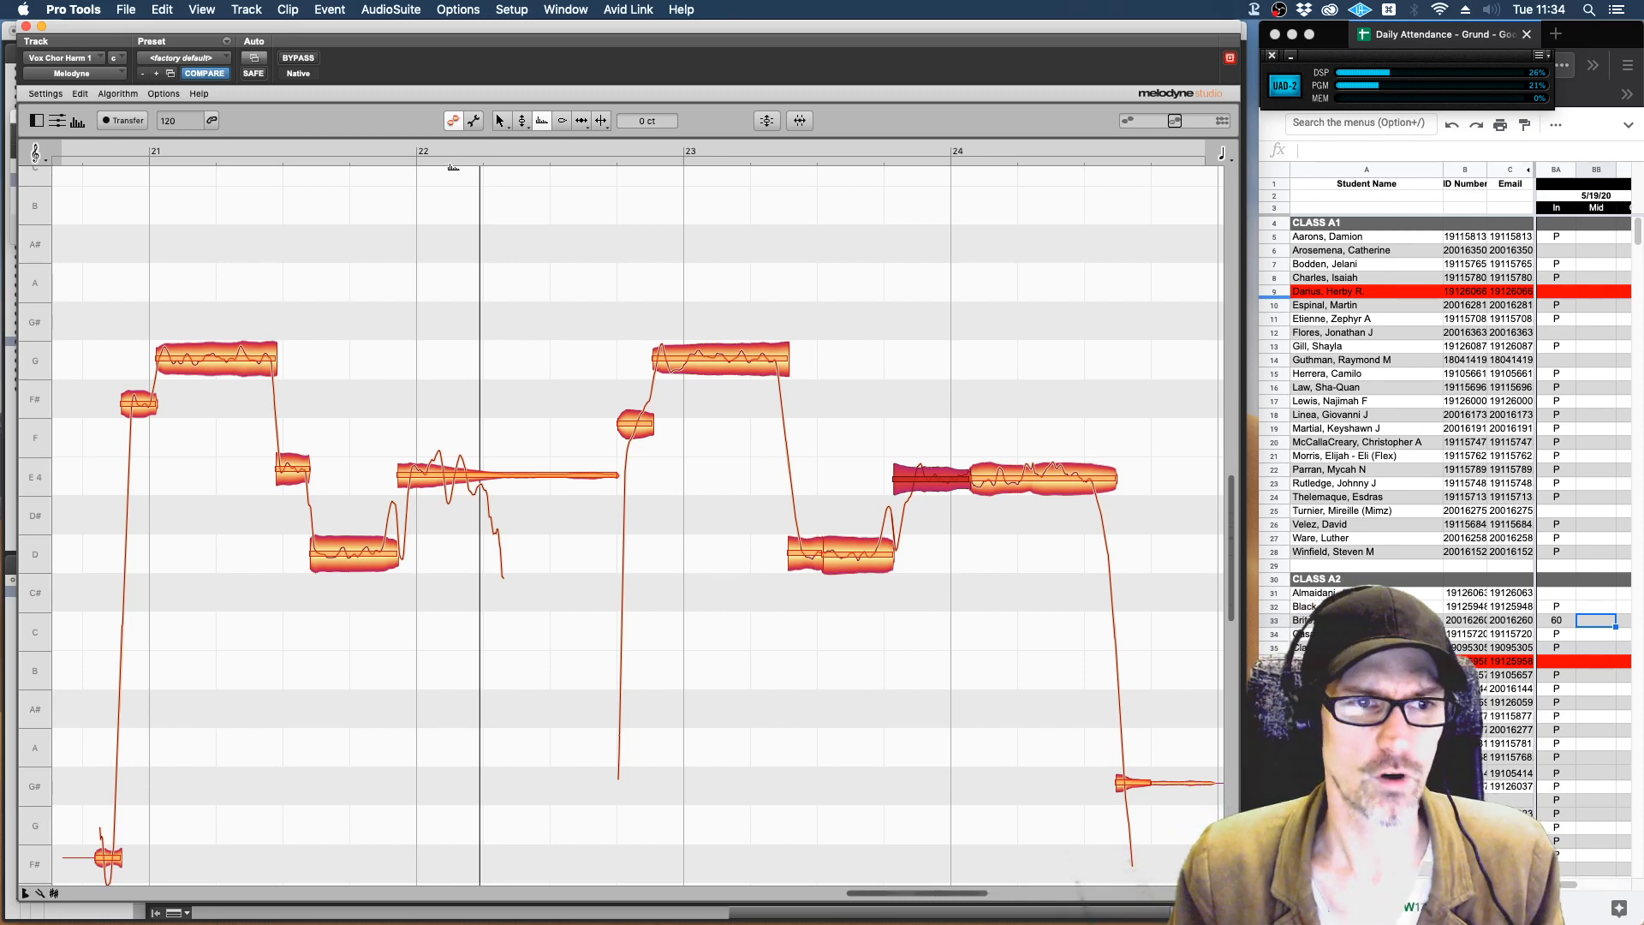
left_click(244, 283)
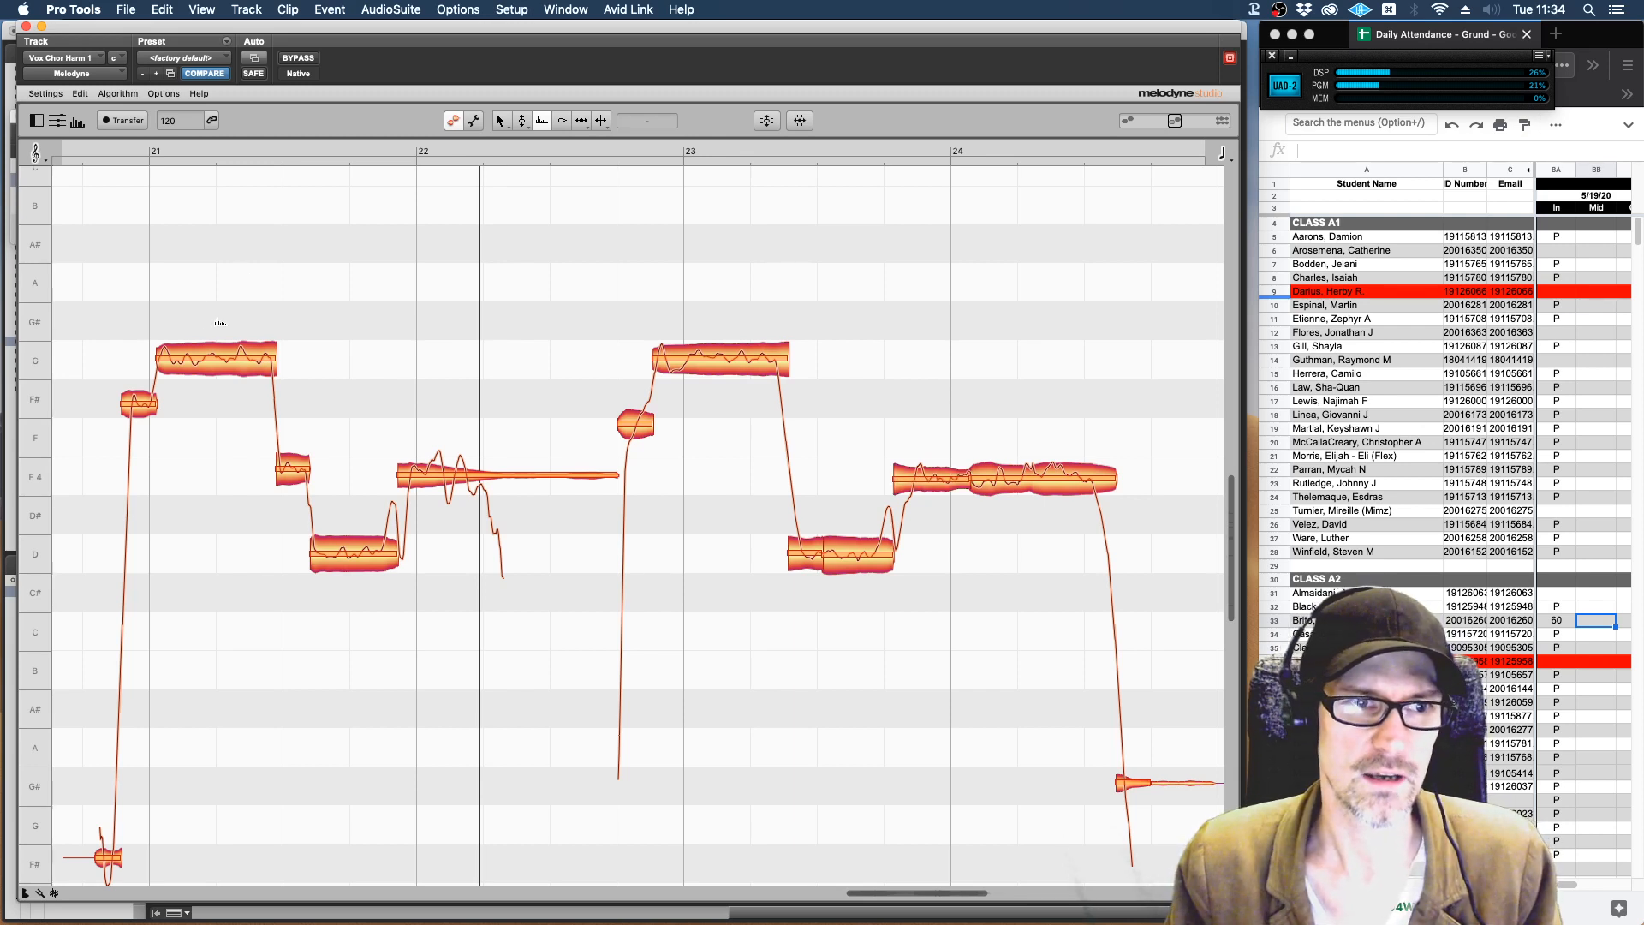
key("super+a")
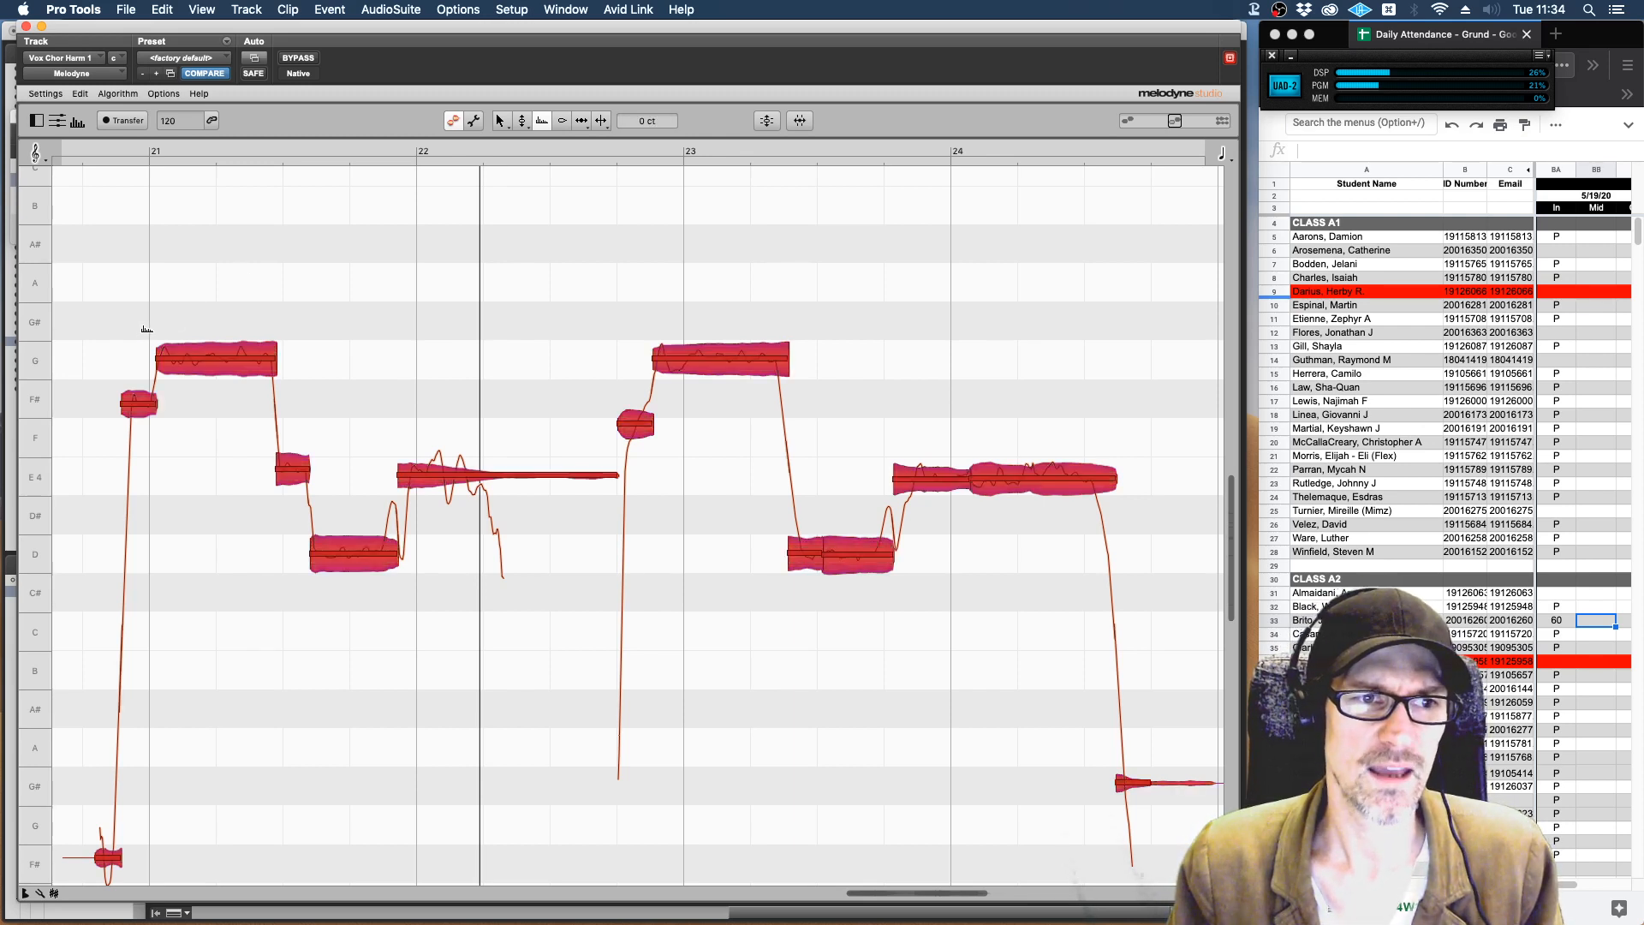
left_click_drag(225, 356, 242, 532)
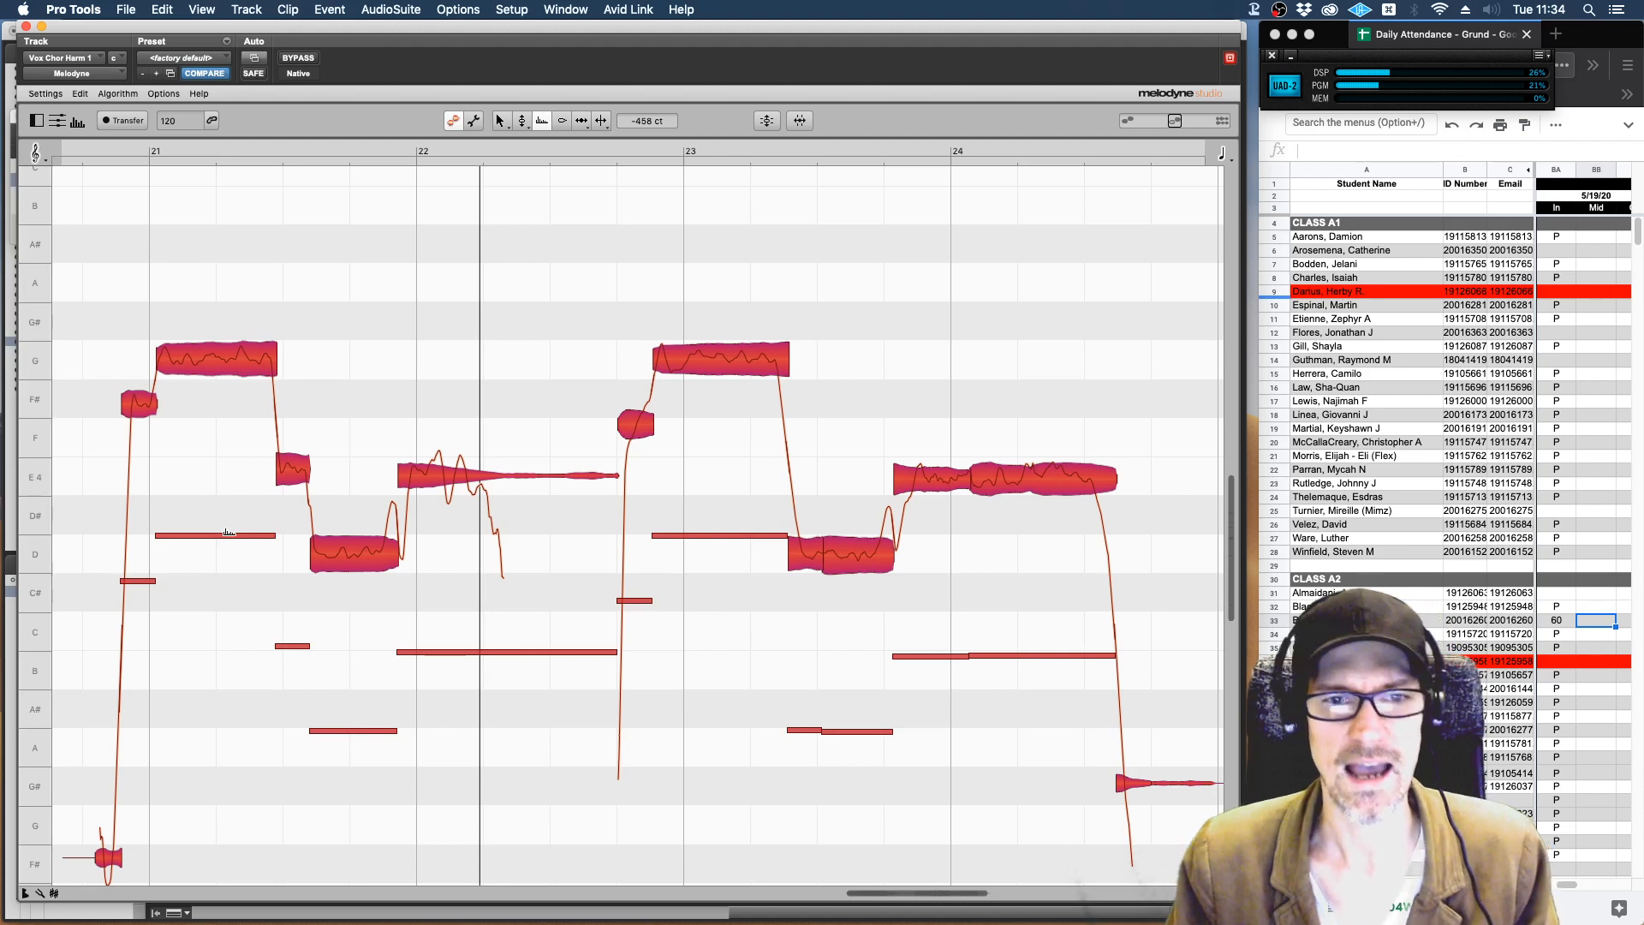
left_click_drag(228, 533, 218, 353)
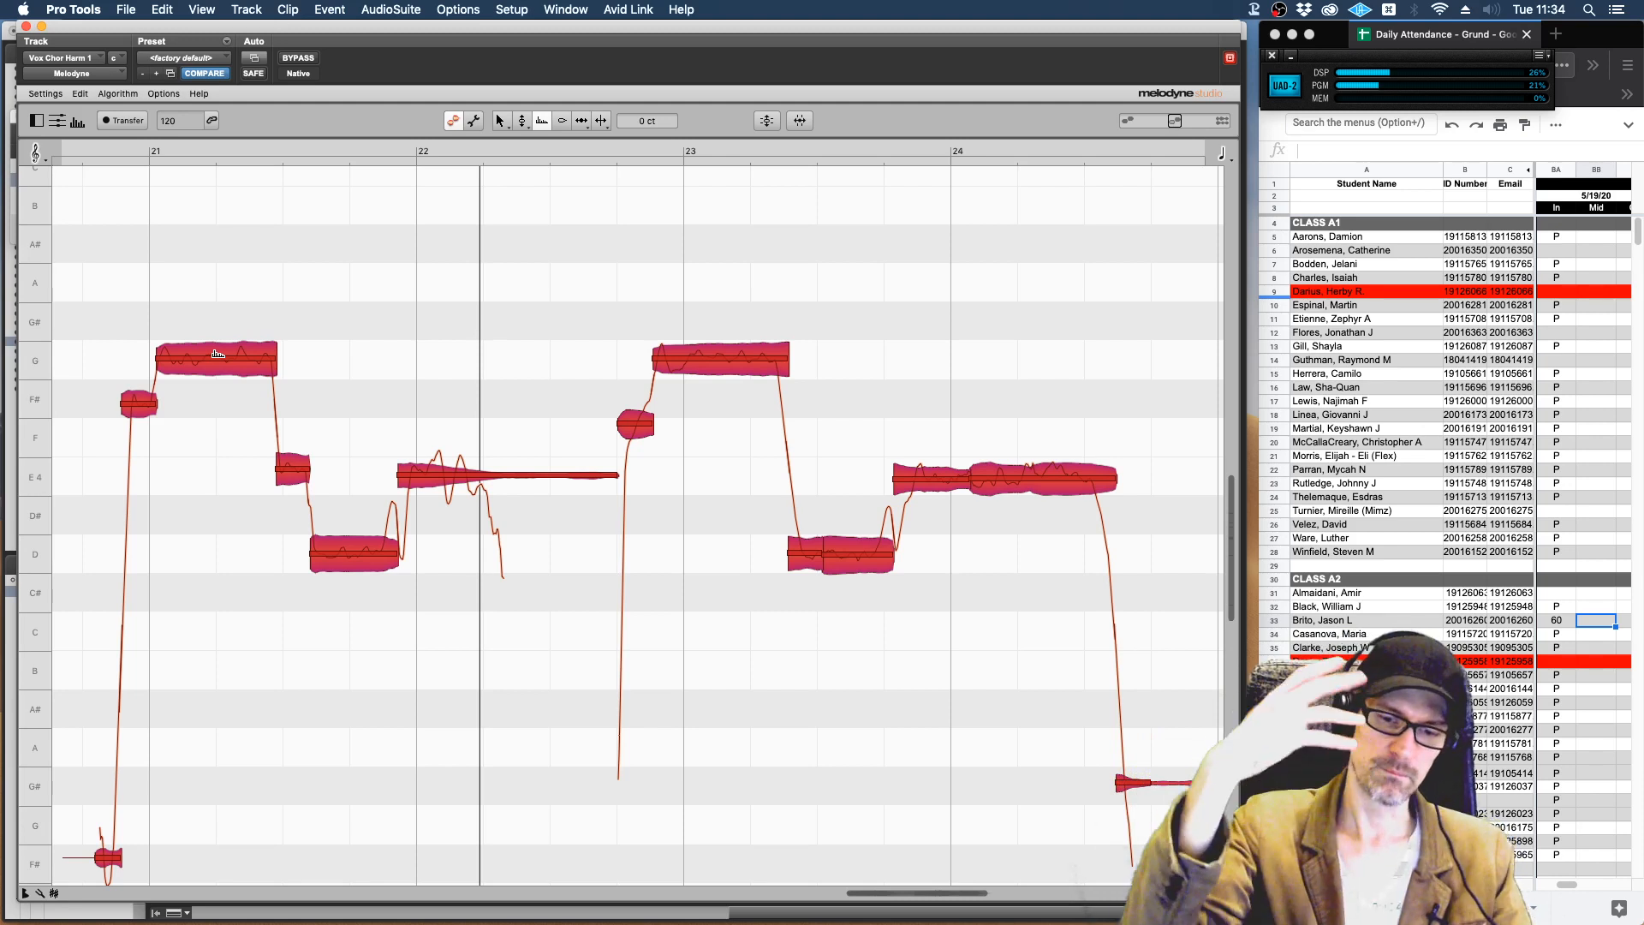
Try all the notes' formants at about -427 ct and about +460 ct, playing the phrases at each setting.
left_click_drag(218, 354, 212, 520)
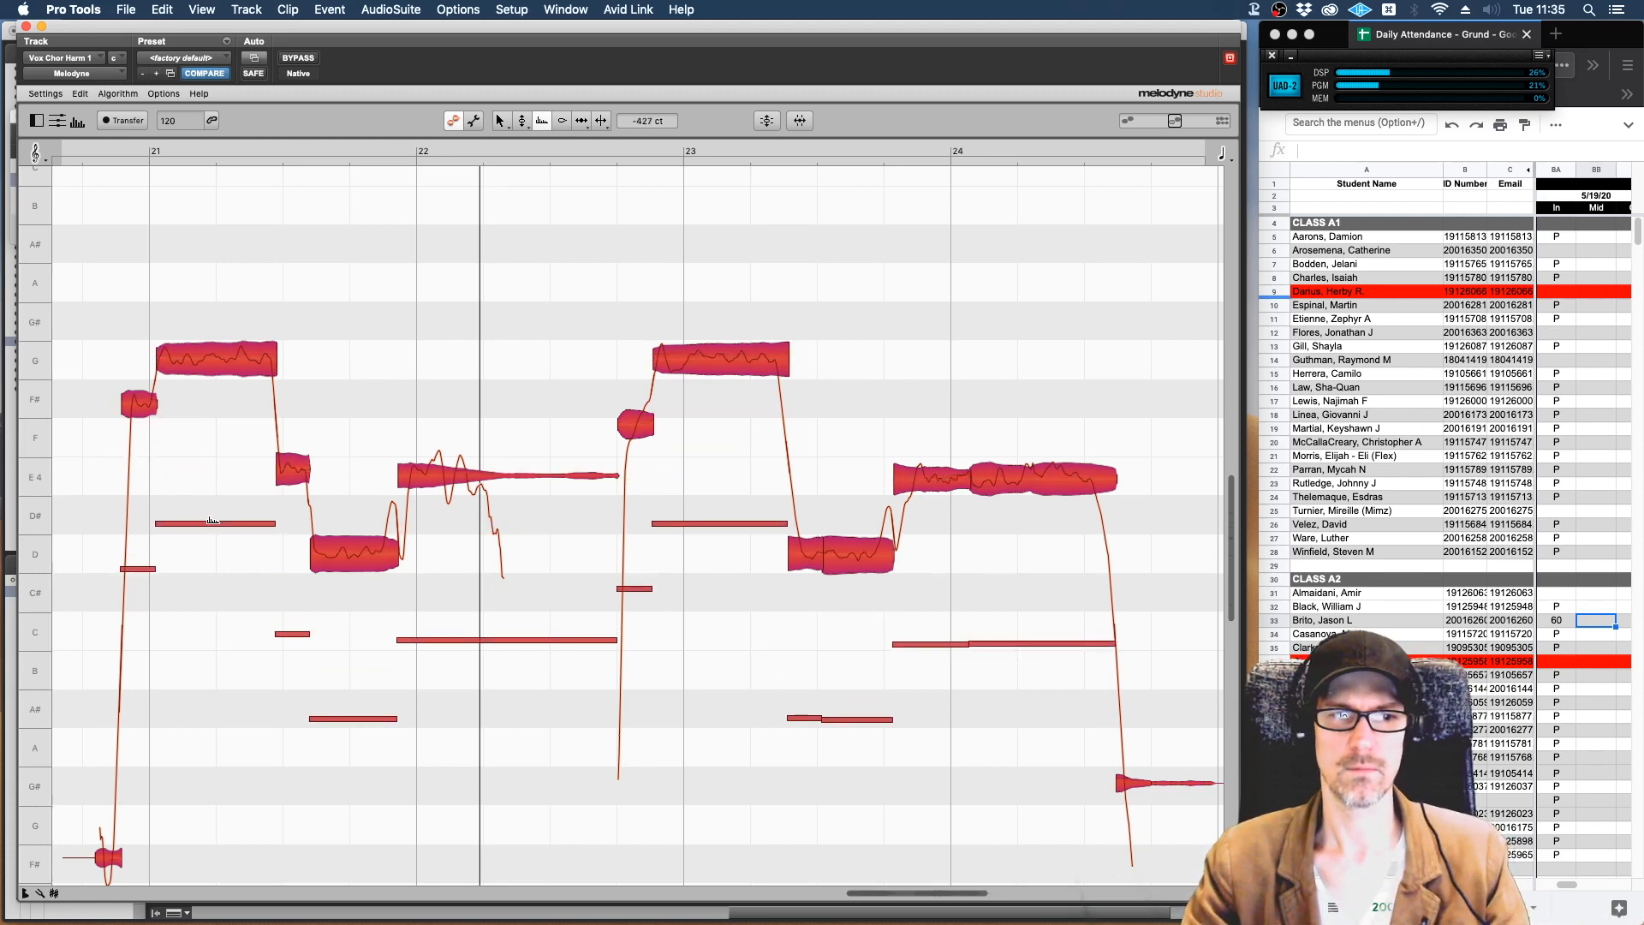
key("space")
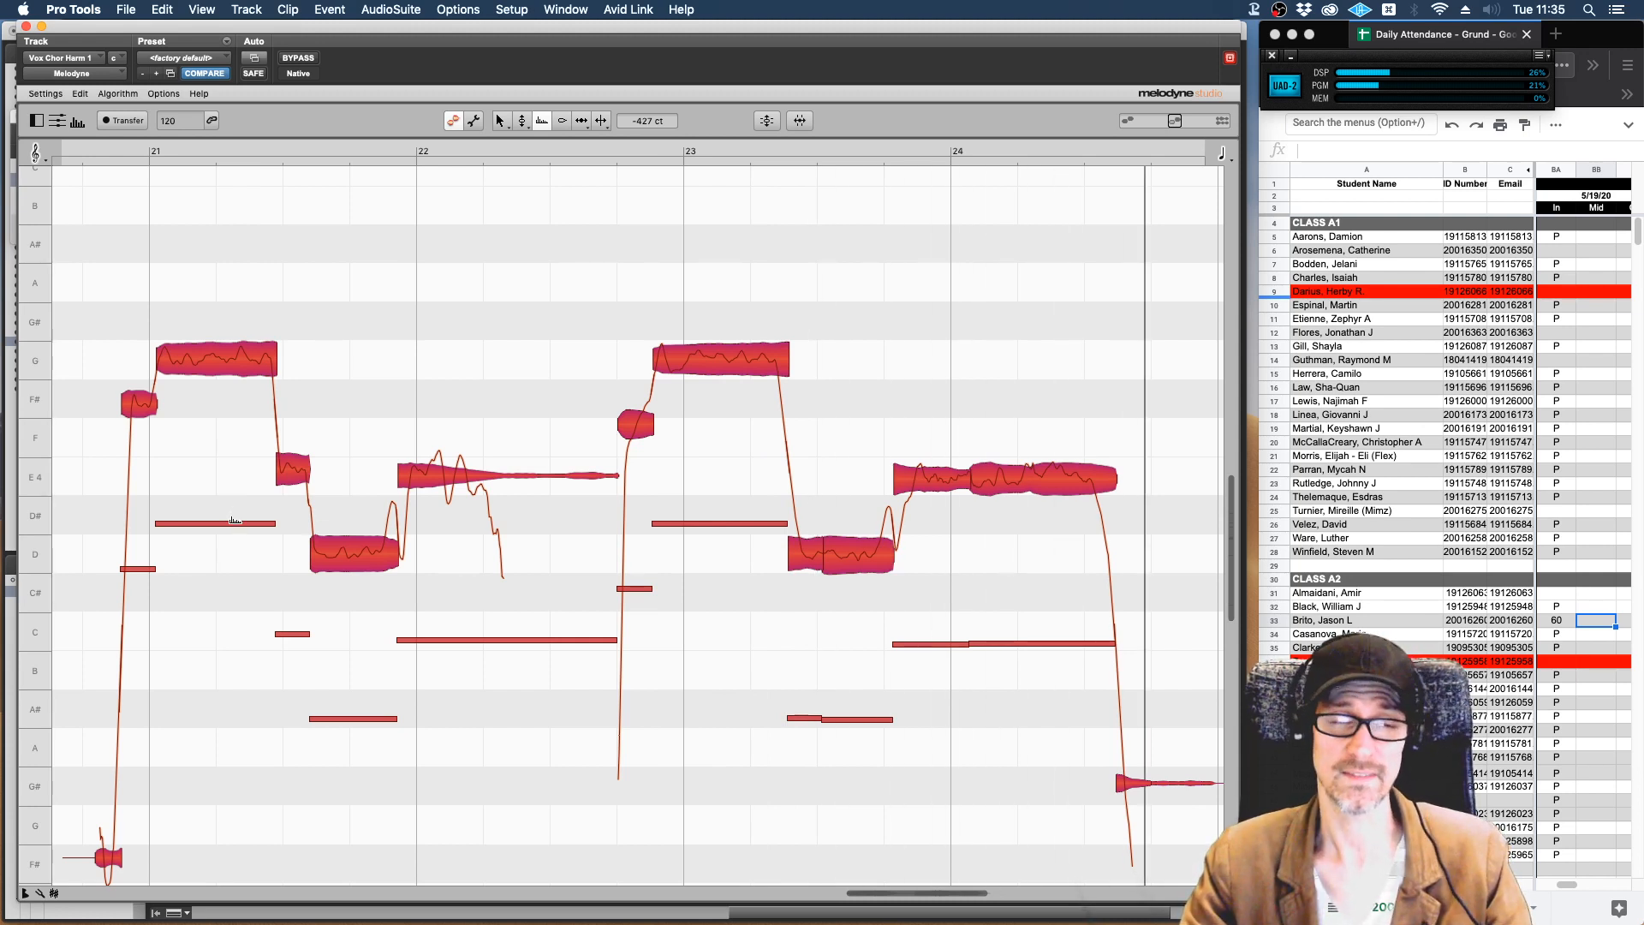
left_click_drag(234, 521, 244, 393)
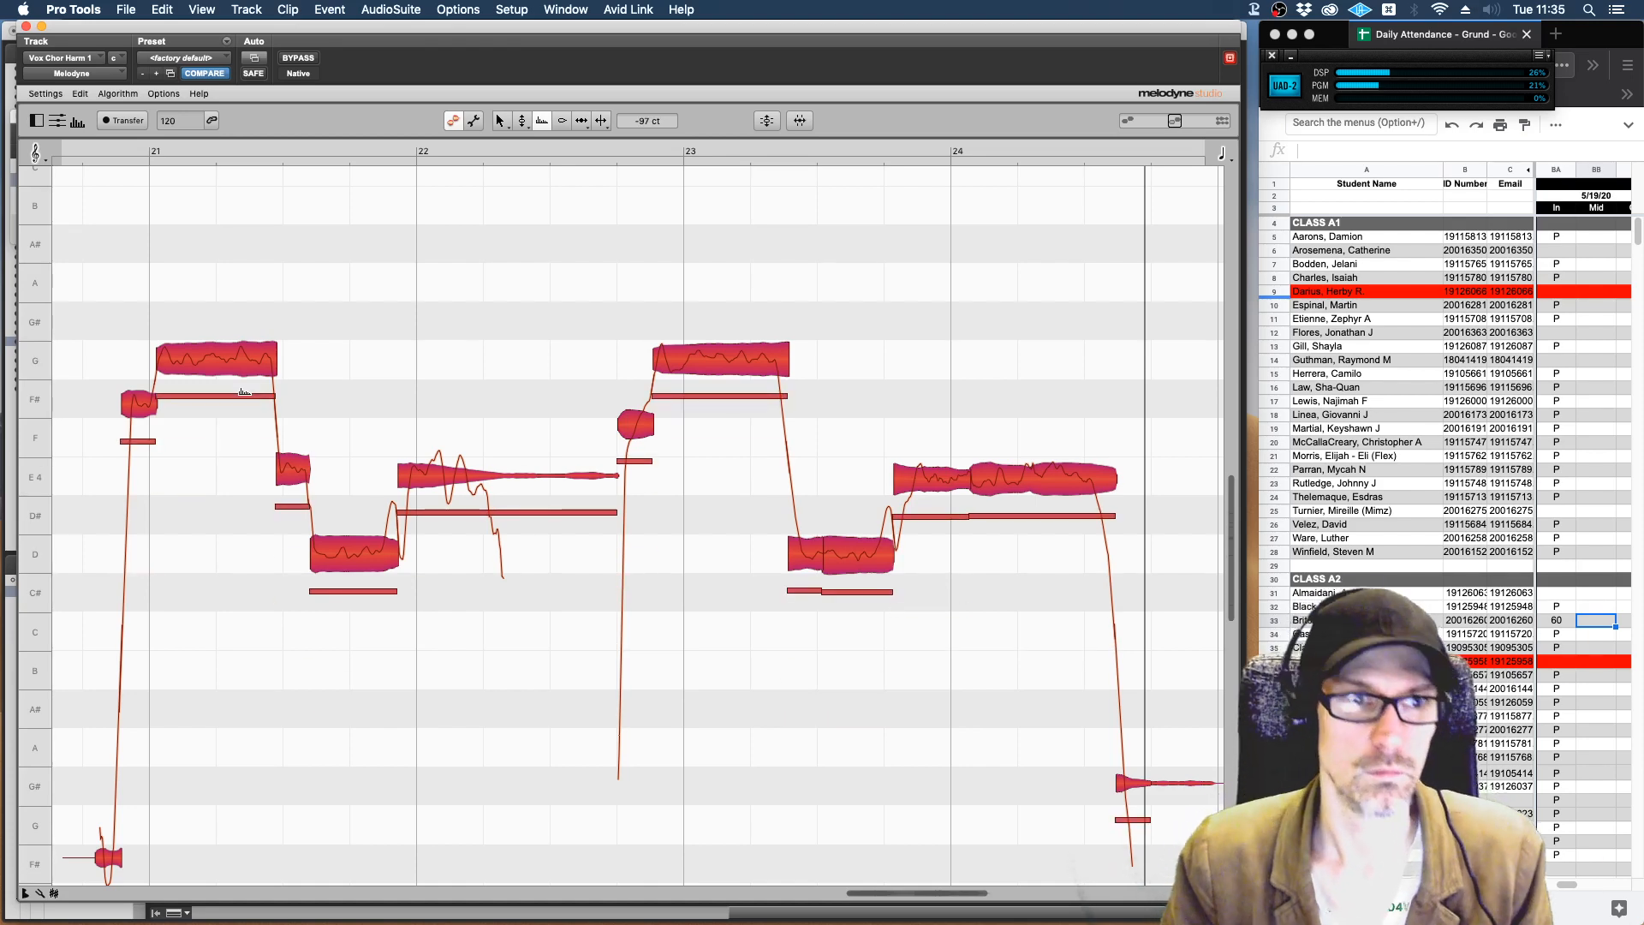
left_click_drag(244, 392, 239, 176)
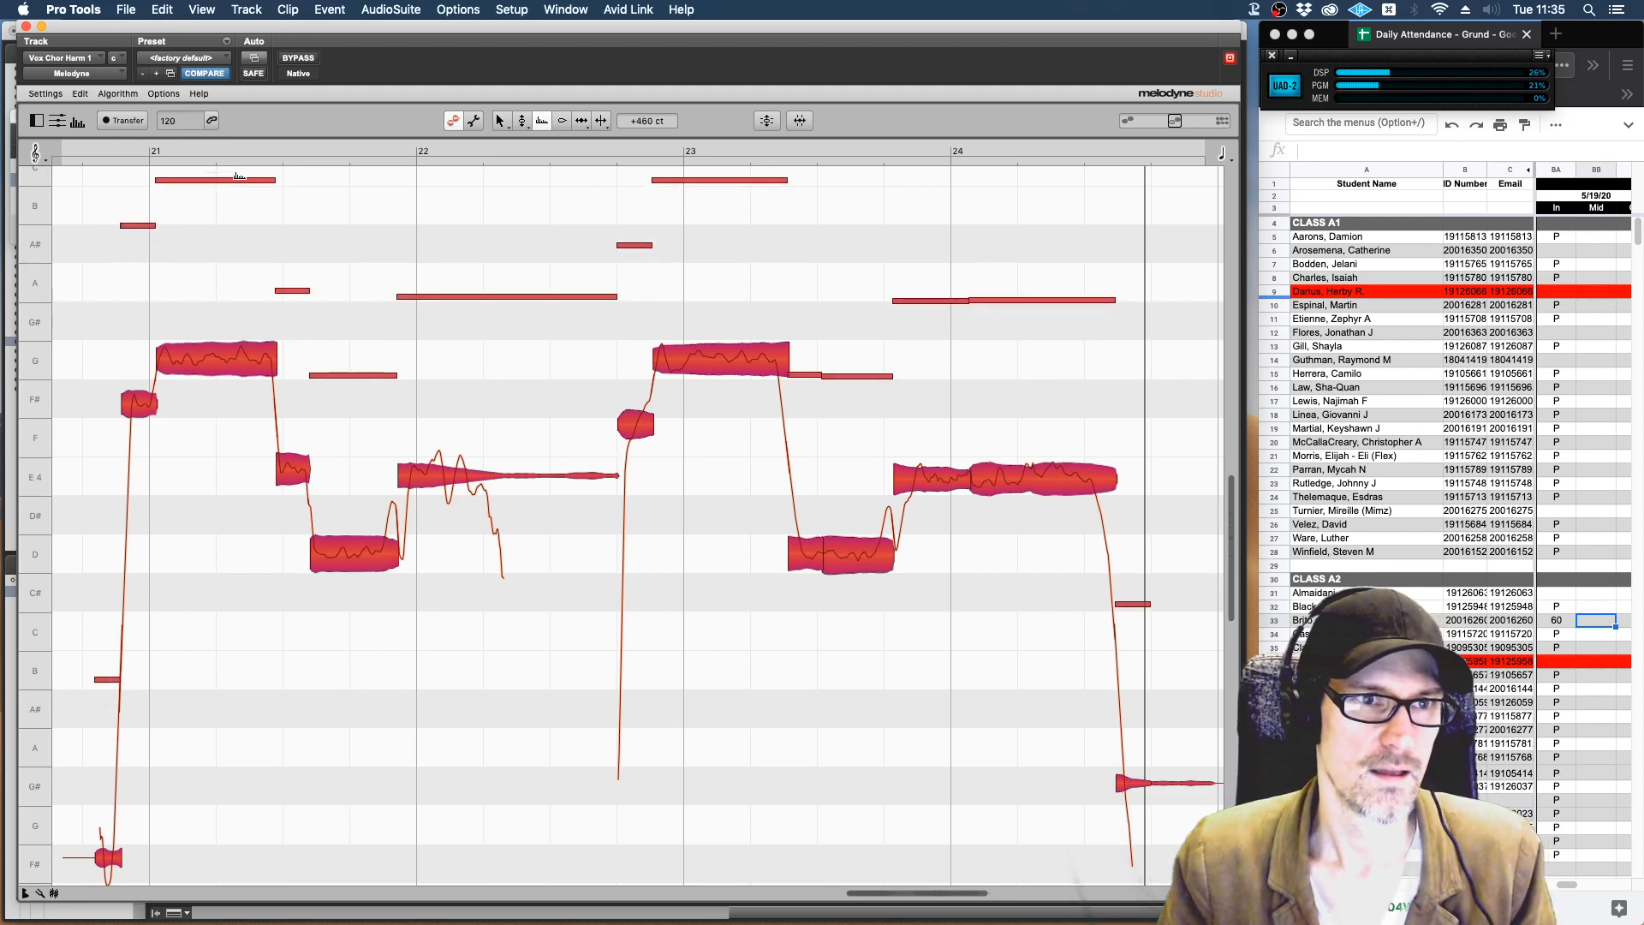
key("space")
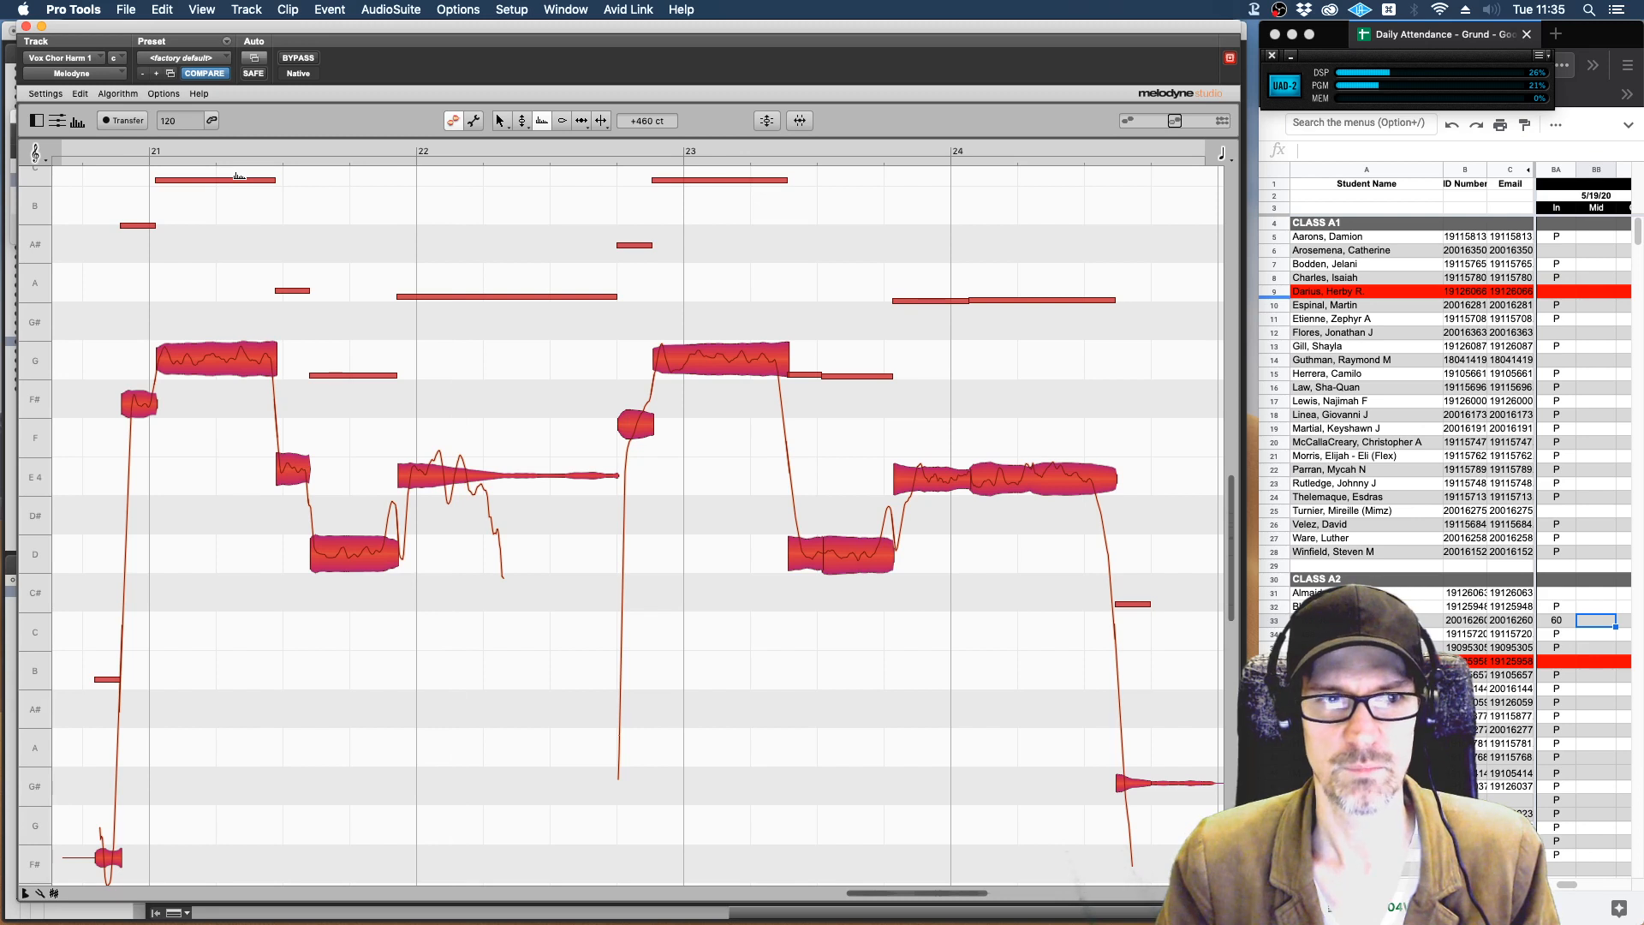
Raise the formants of all selected notes to about +1127 ct and listen to the phrases.
mouse_move(238, 177)
left_mouse_down()
mouse_move(238, 116)
mouse_move(237, 194)
left_mouse_up()
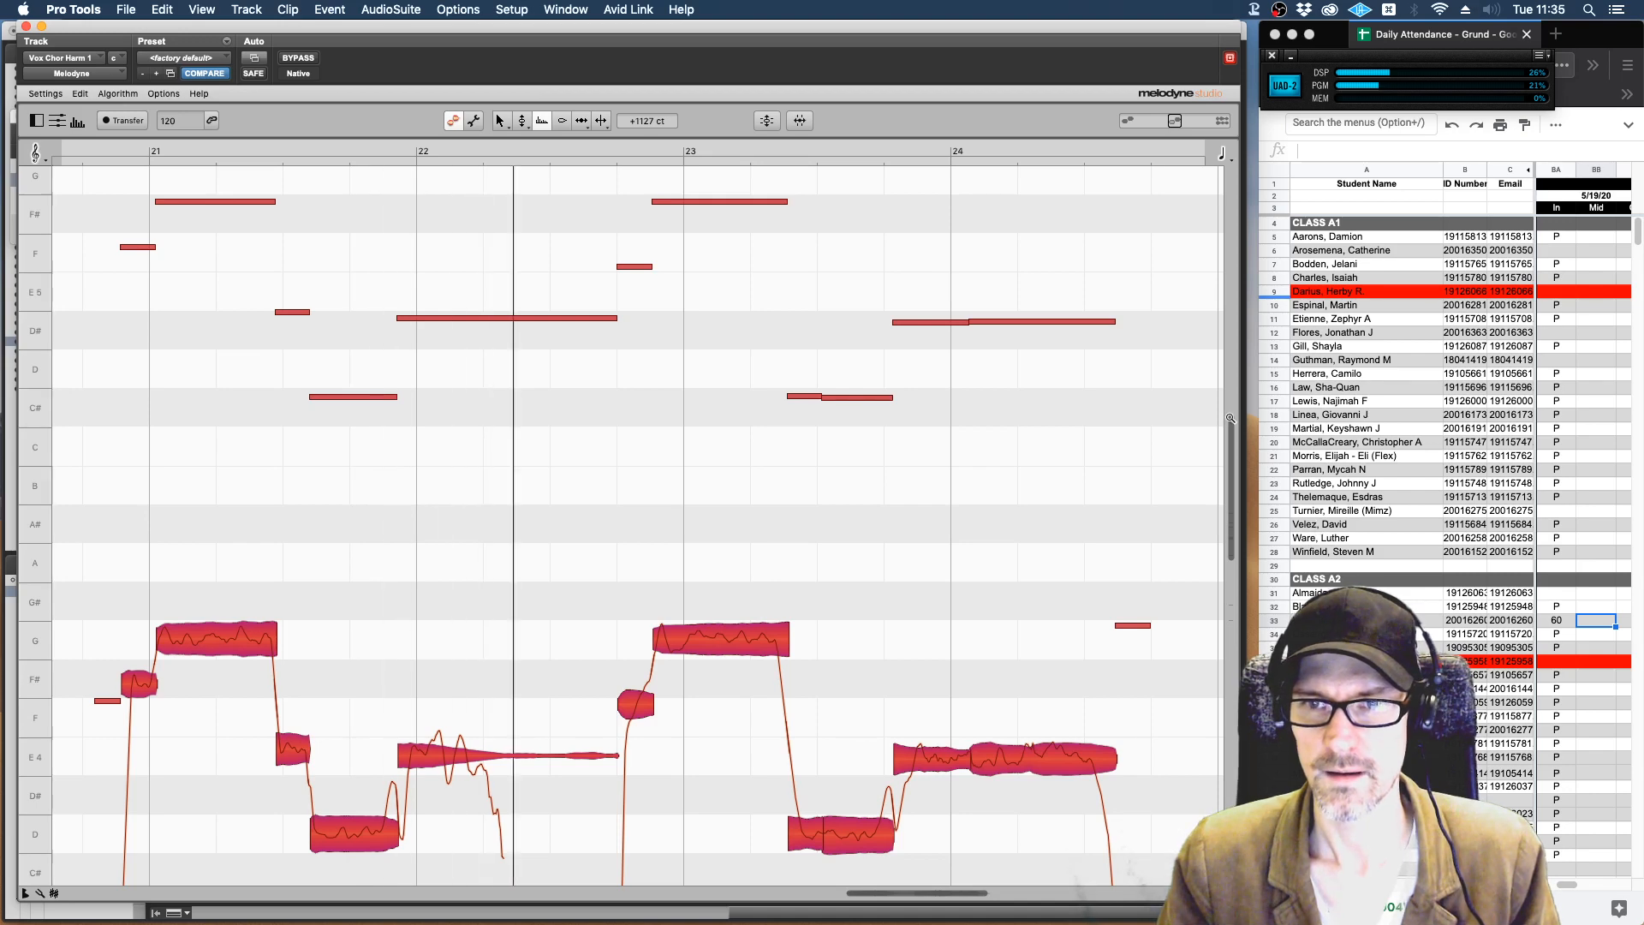
mouse_move(1231, 418)
left_mouse_down()
mouse_move(1231, 478)
mouse_move(1230, 412)
left_mouse_up()
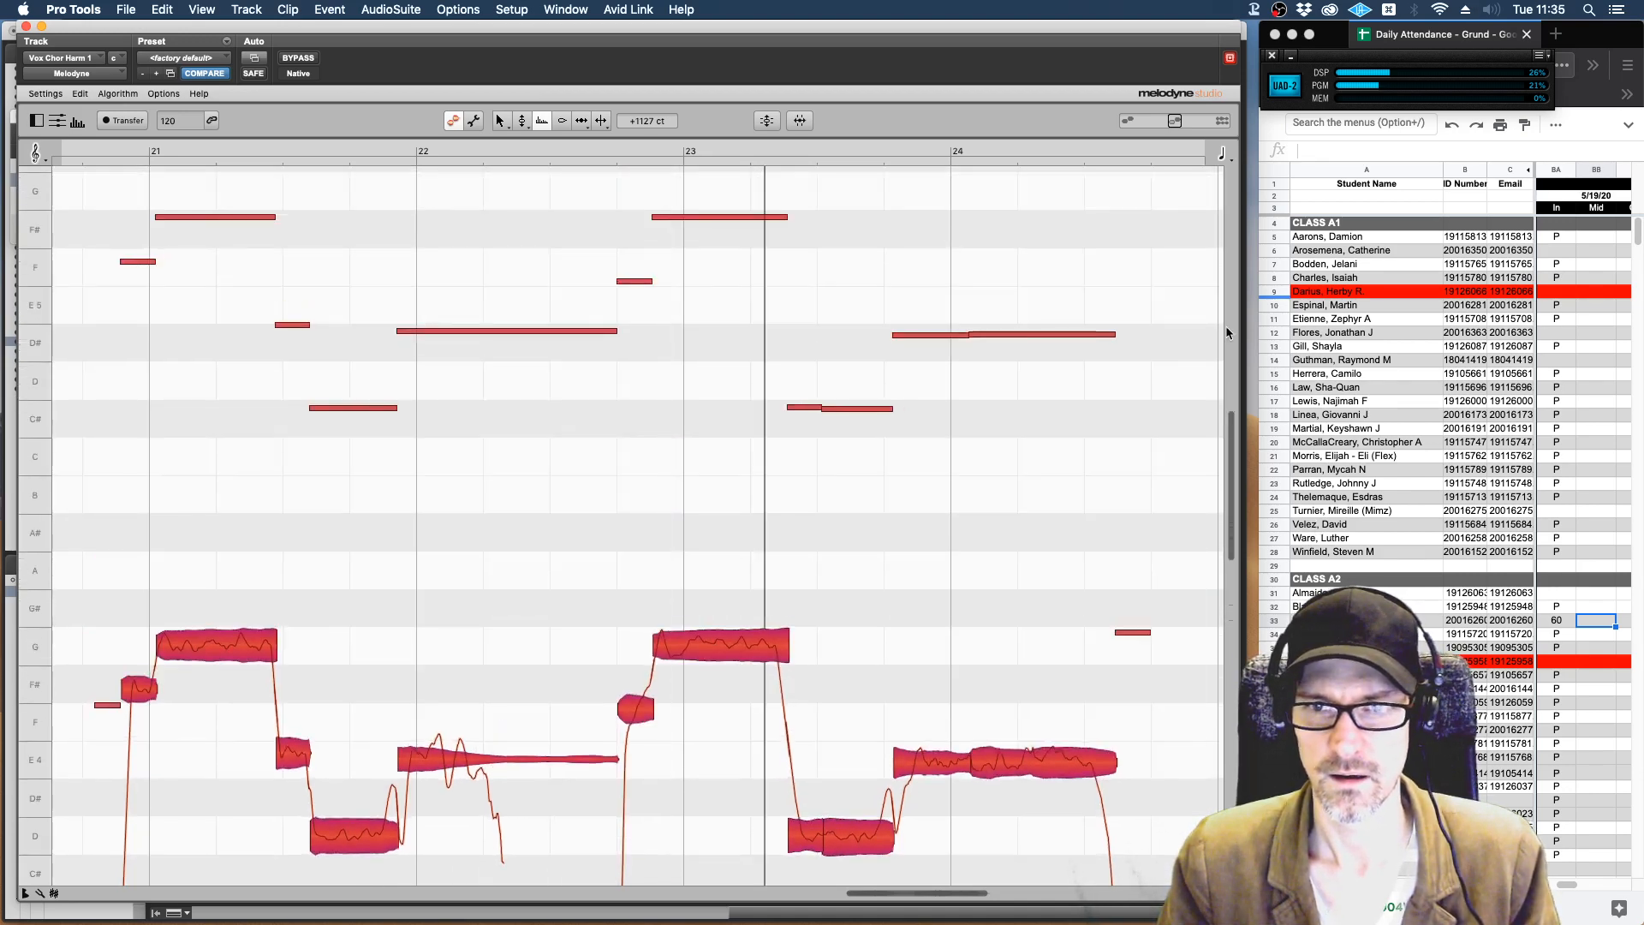
left_click_drag(1226, 328, 1241, 456)
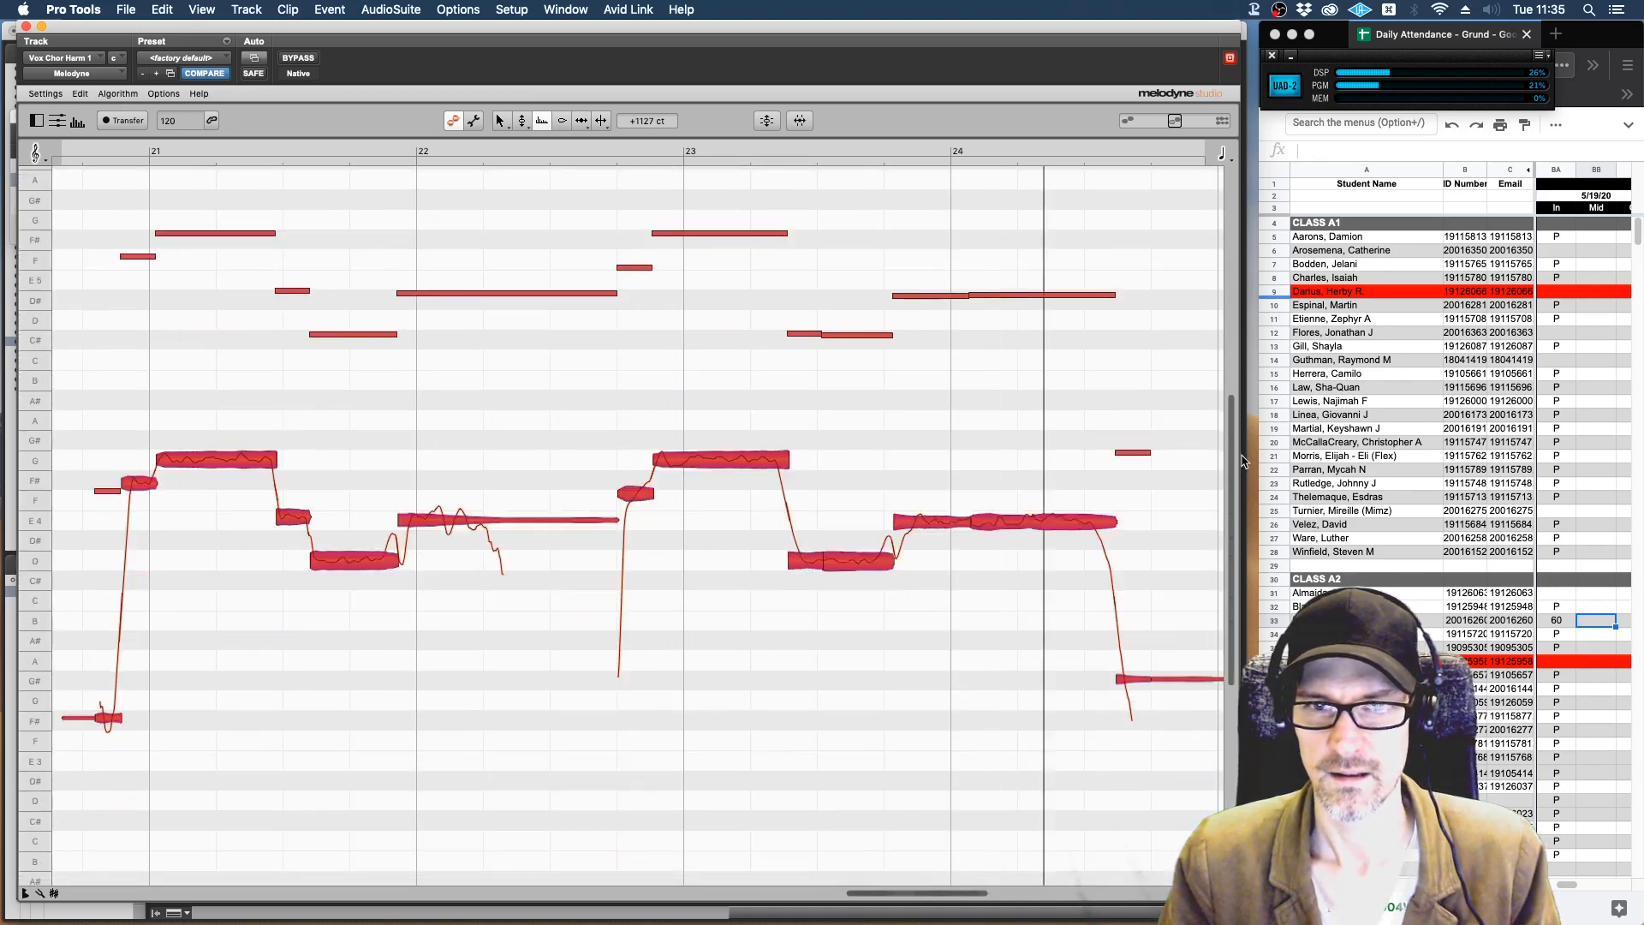
key("space")
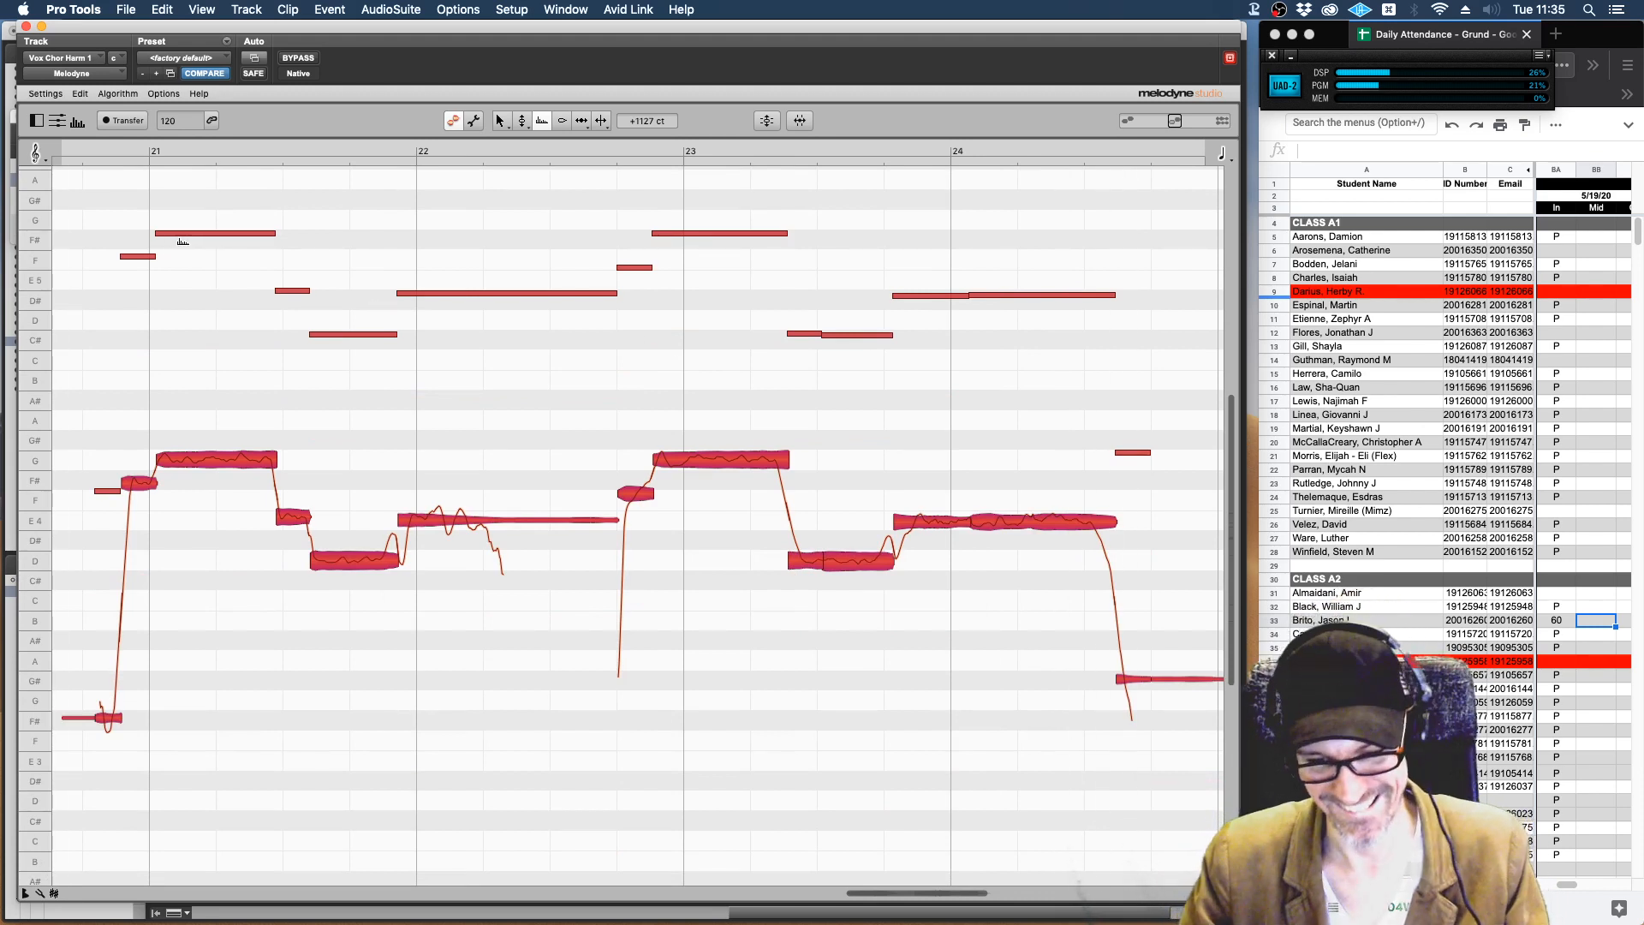
left_click_drag(196, 229, 248, 418)
key("super+z")
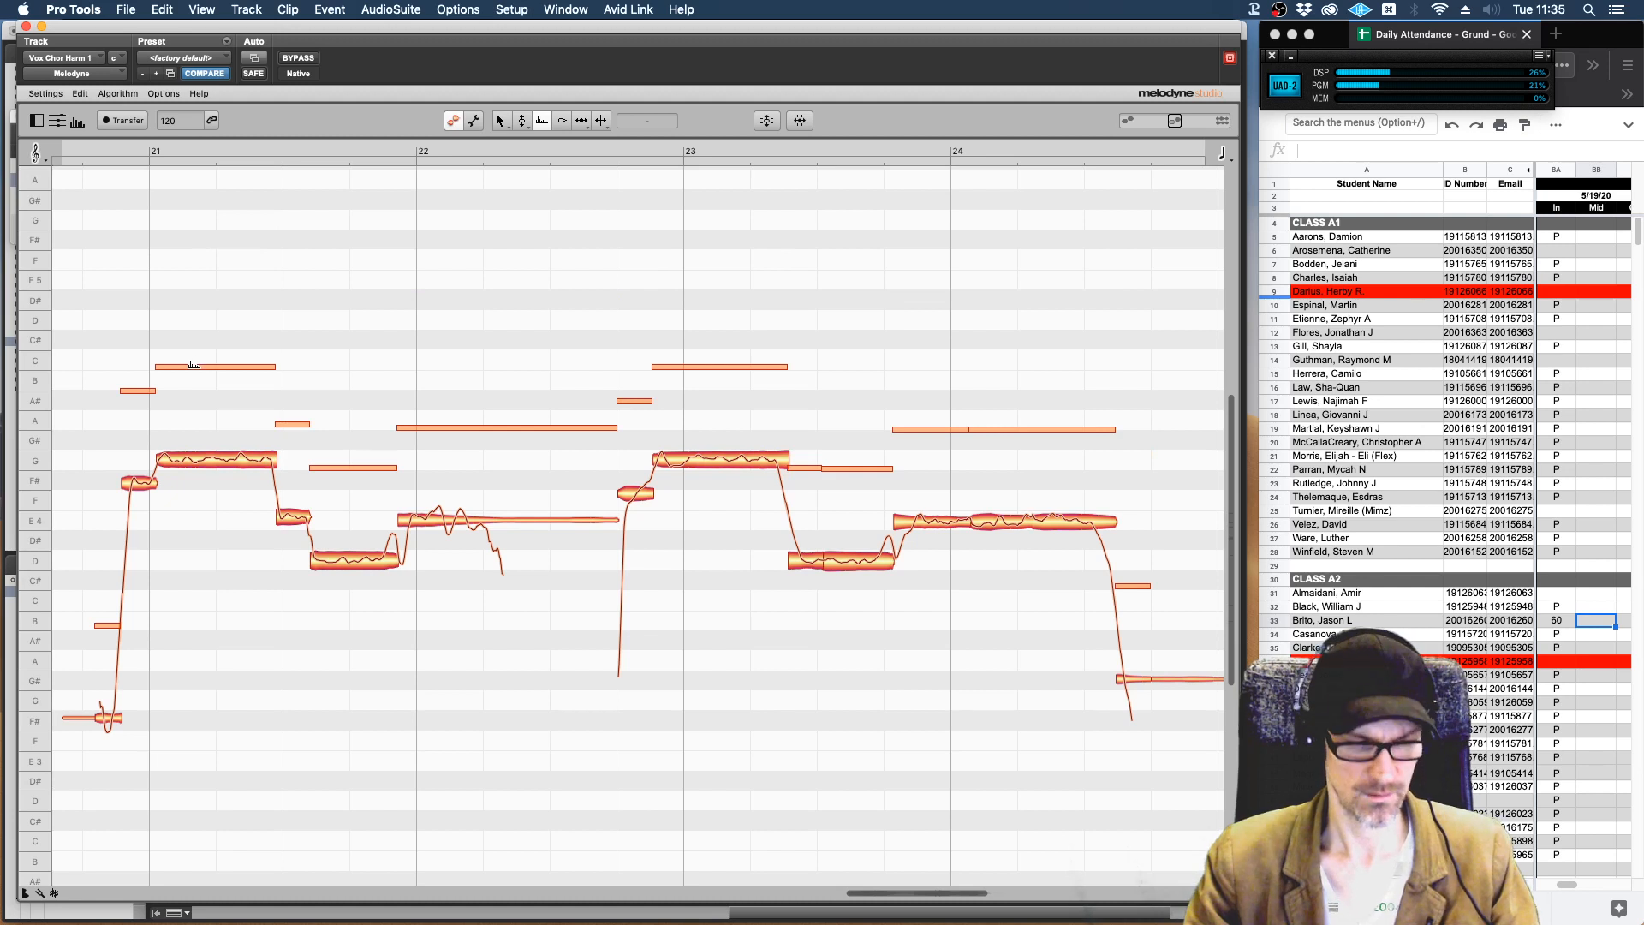
key("super+shift+z")
Try the formants of all notes at about -1959 ct and listen to the phrases.
key("super+a")
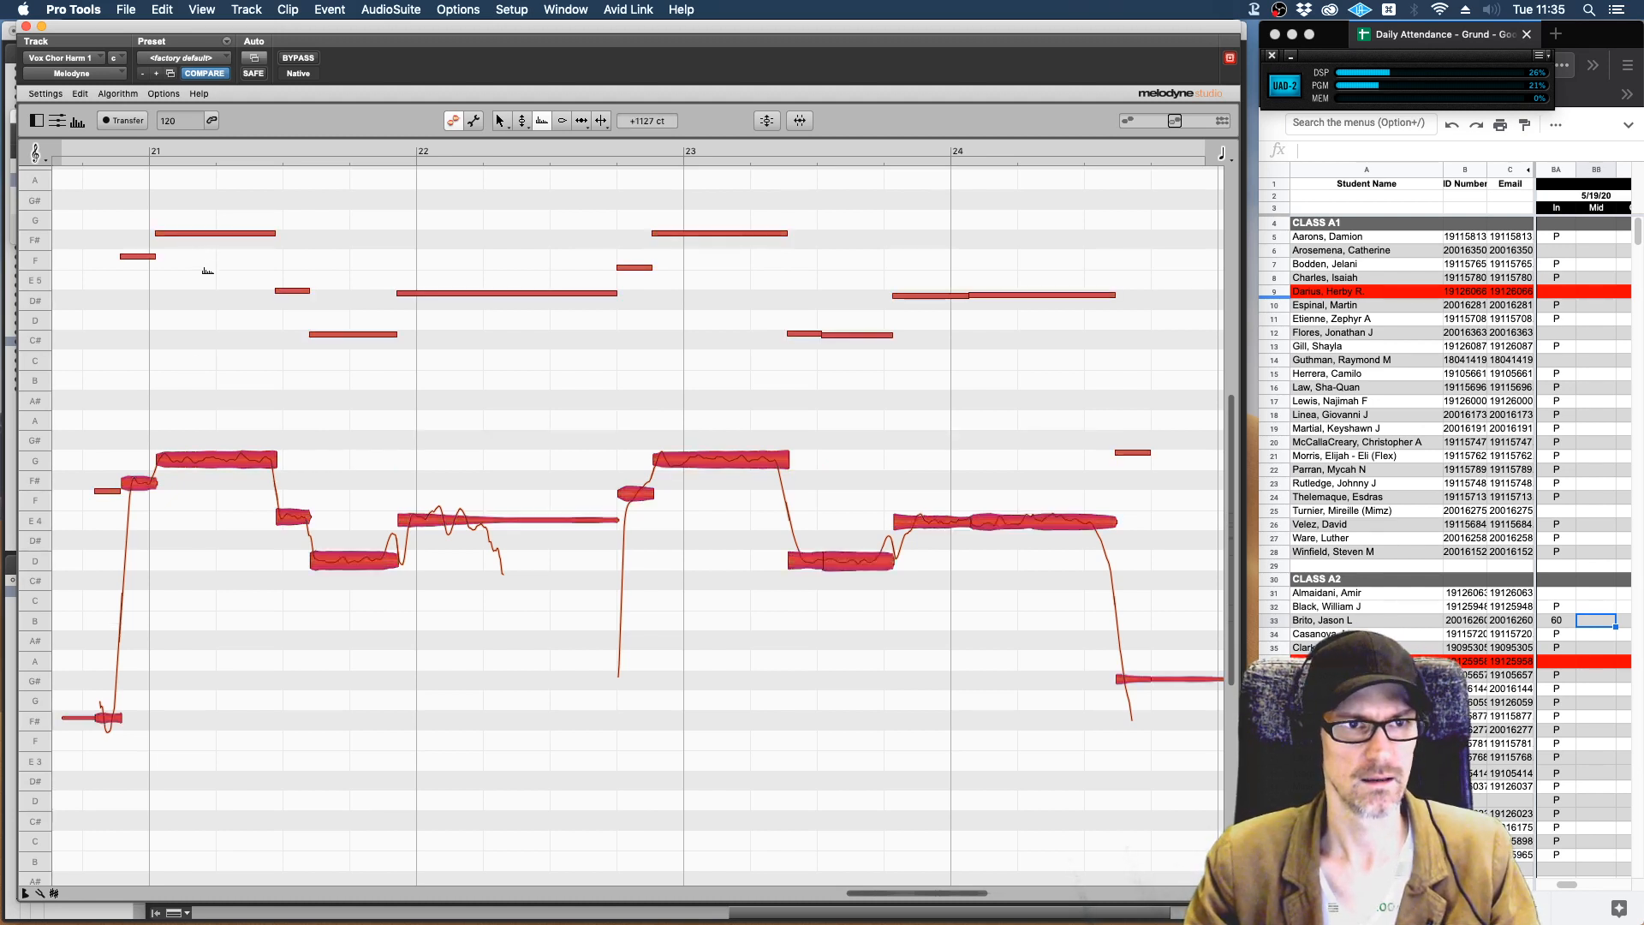
left_click_drag(202, 233, 231, 851)
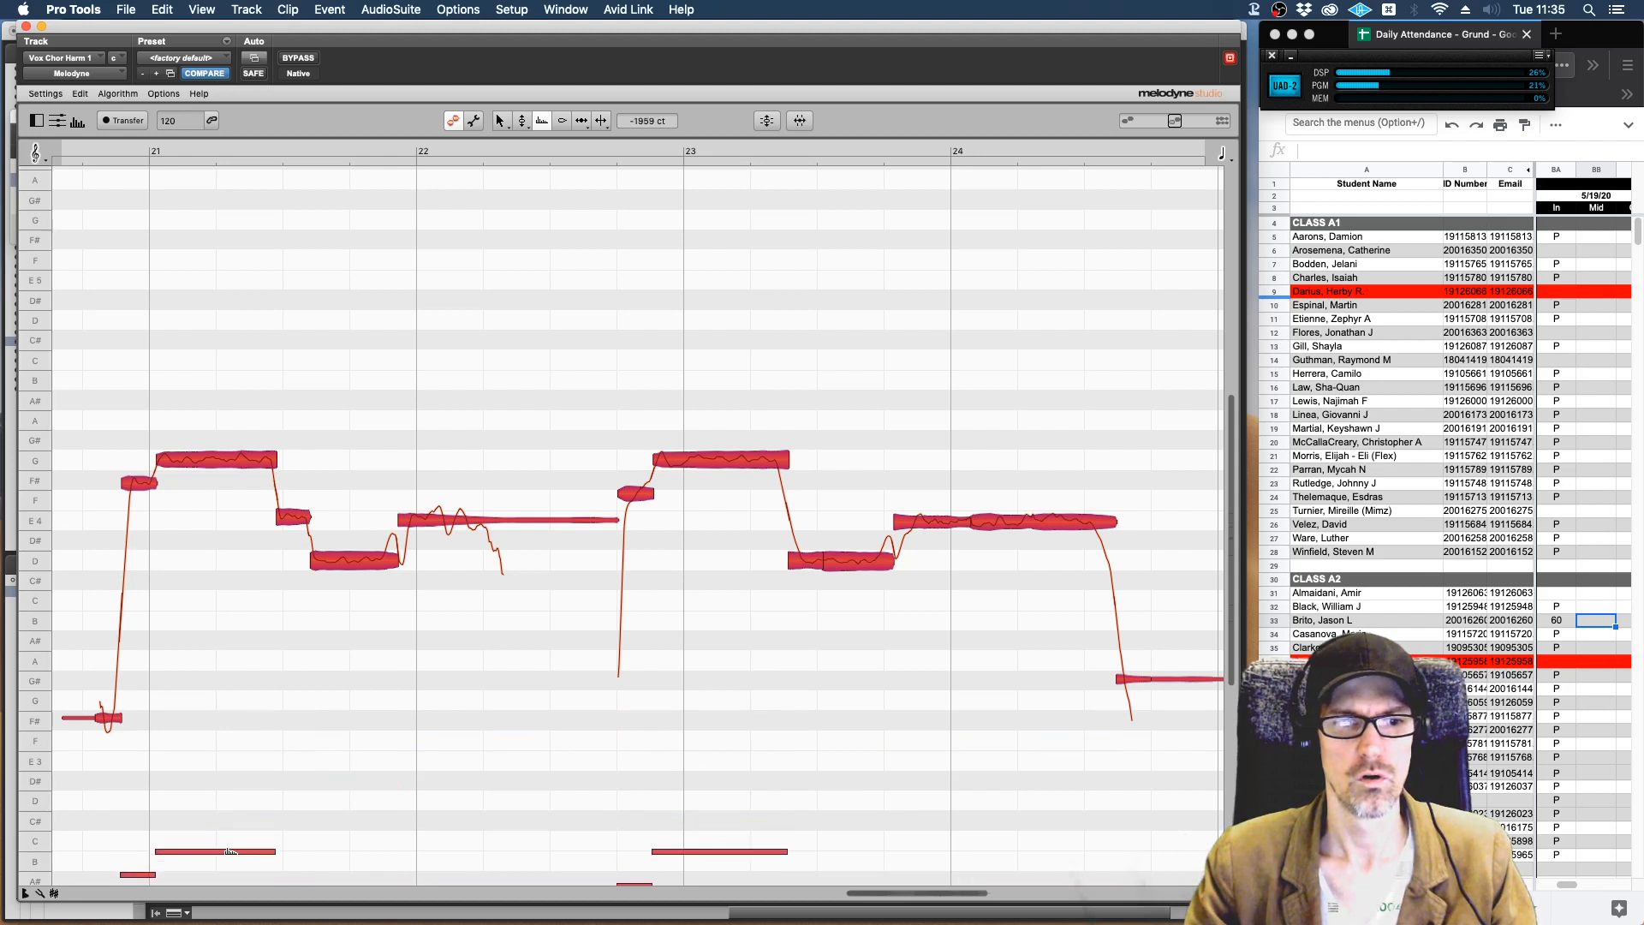
key("space")
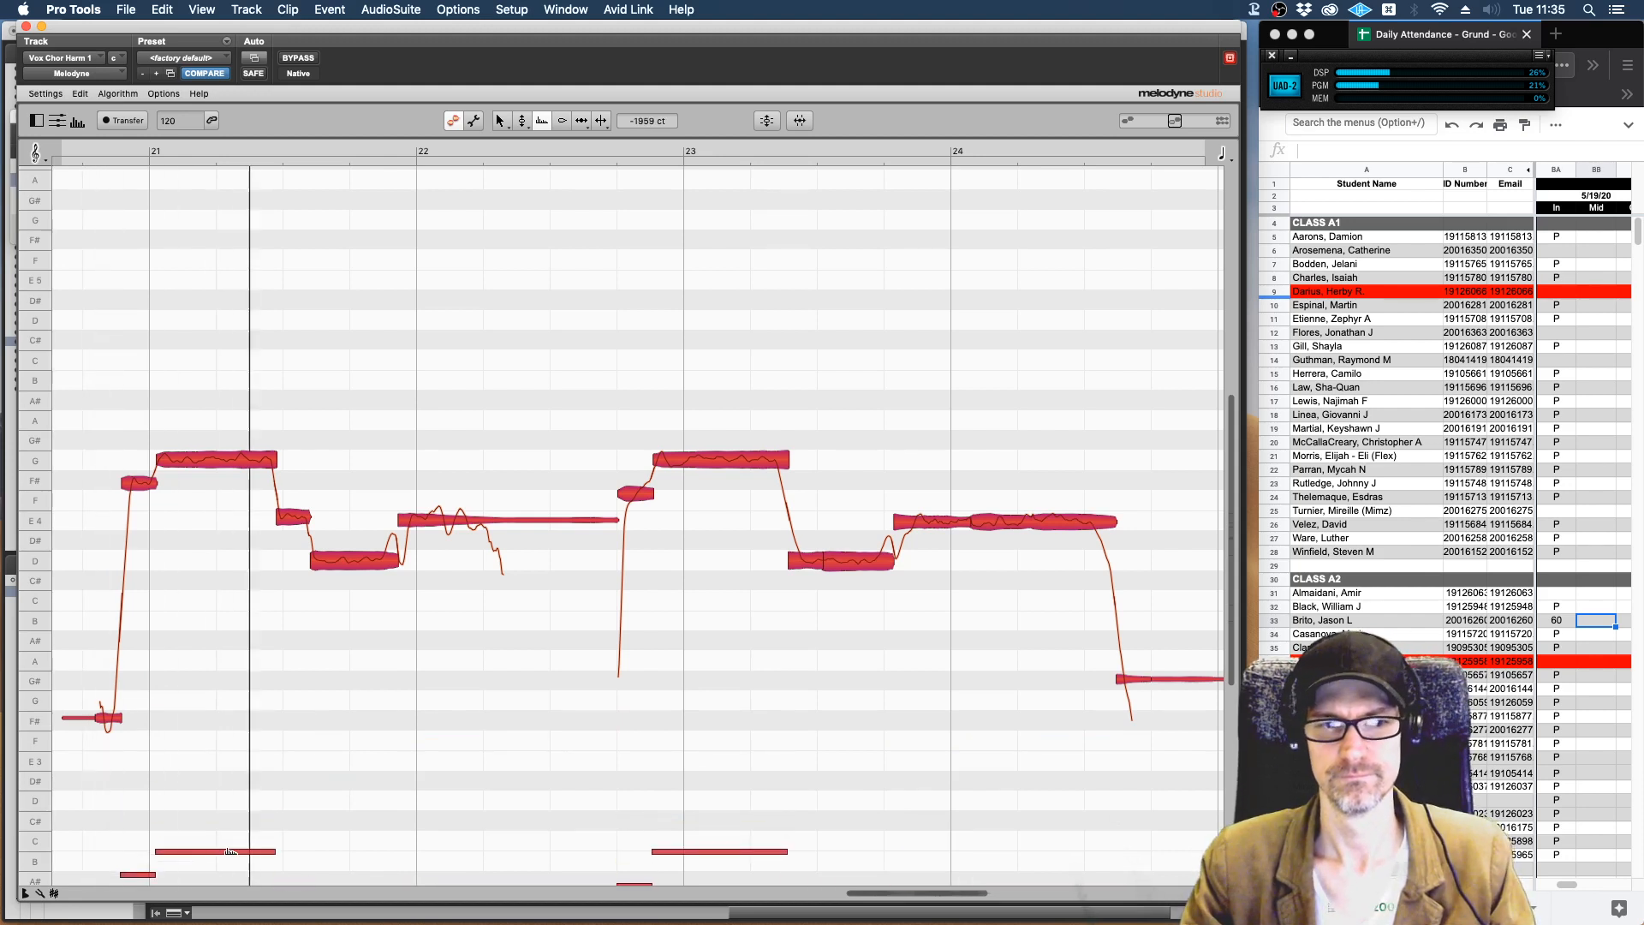
key("space")
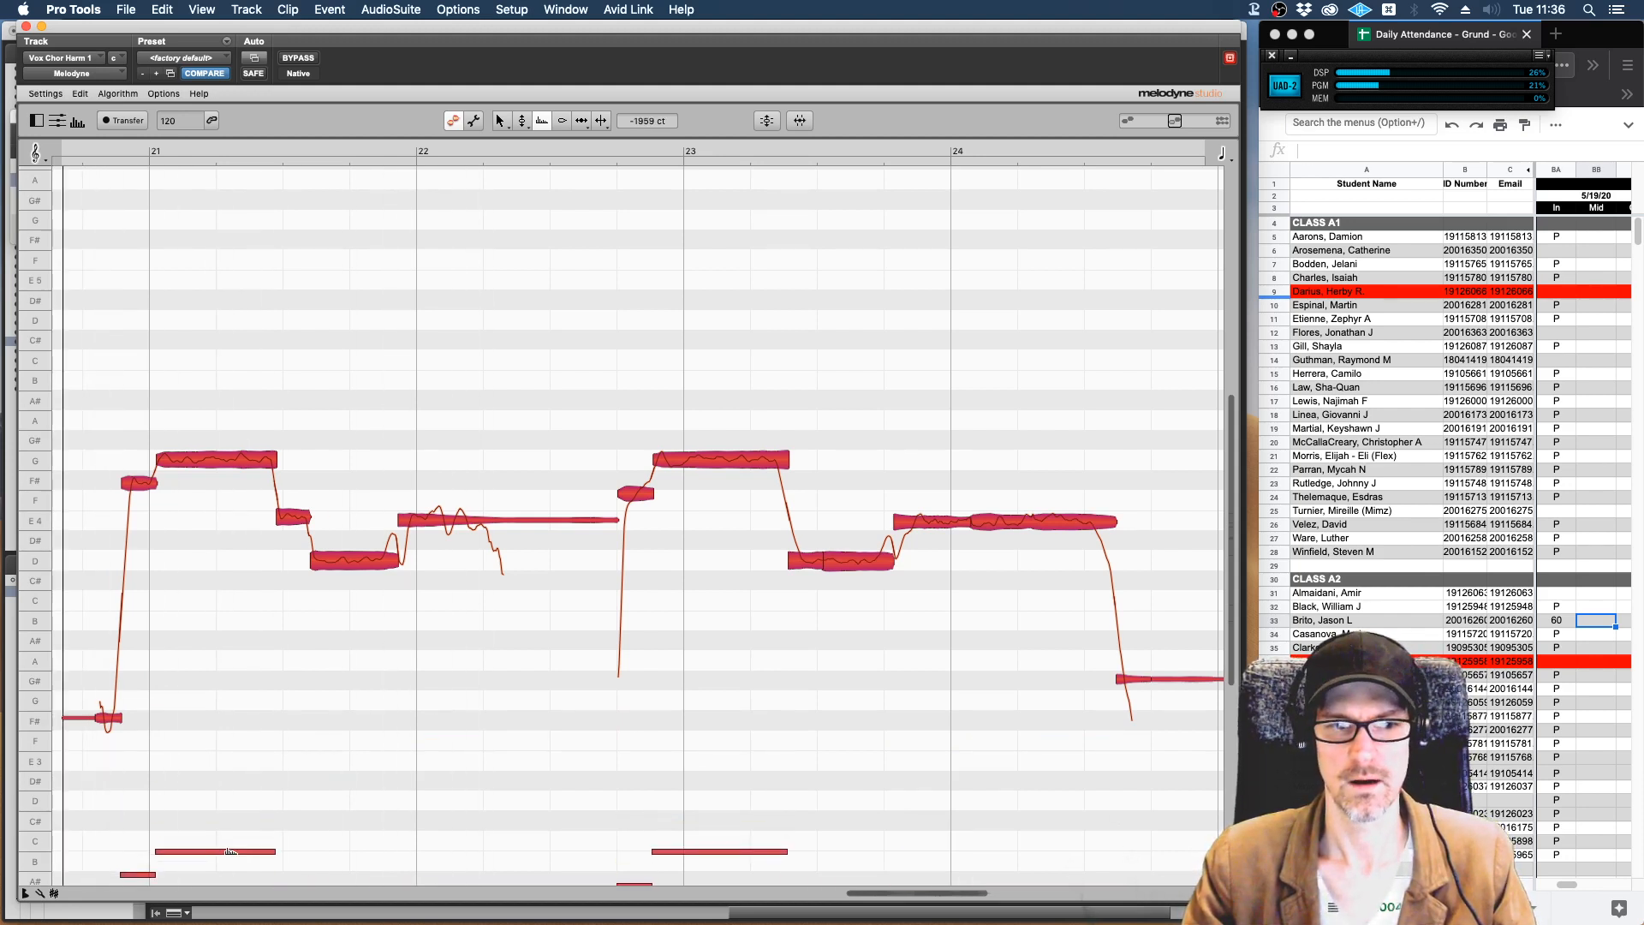
Set the formants of all notes to about -343 ct and close the Melodyne window.
left_click_drag(229, 851, 213, 527)
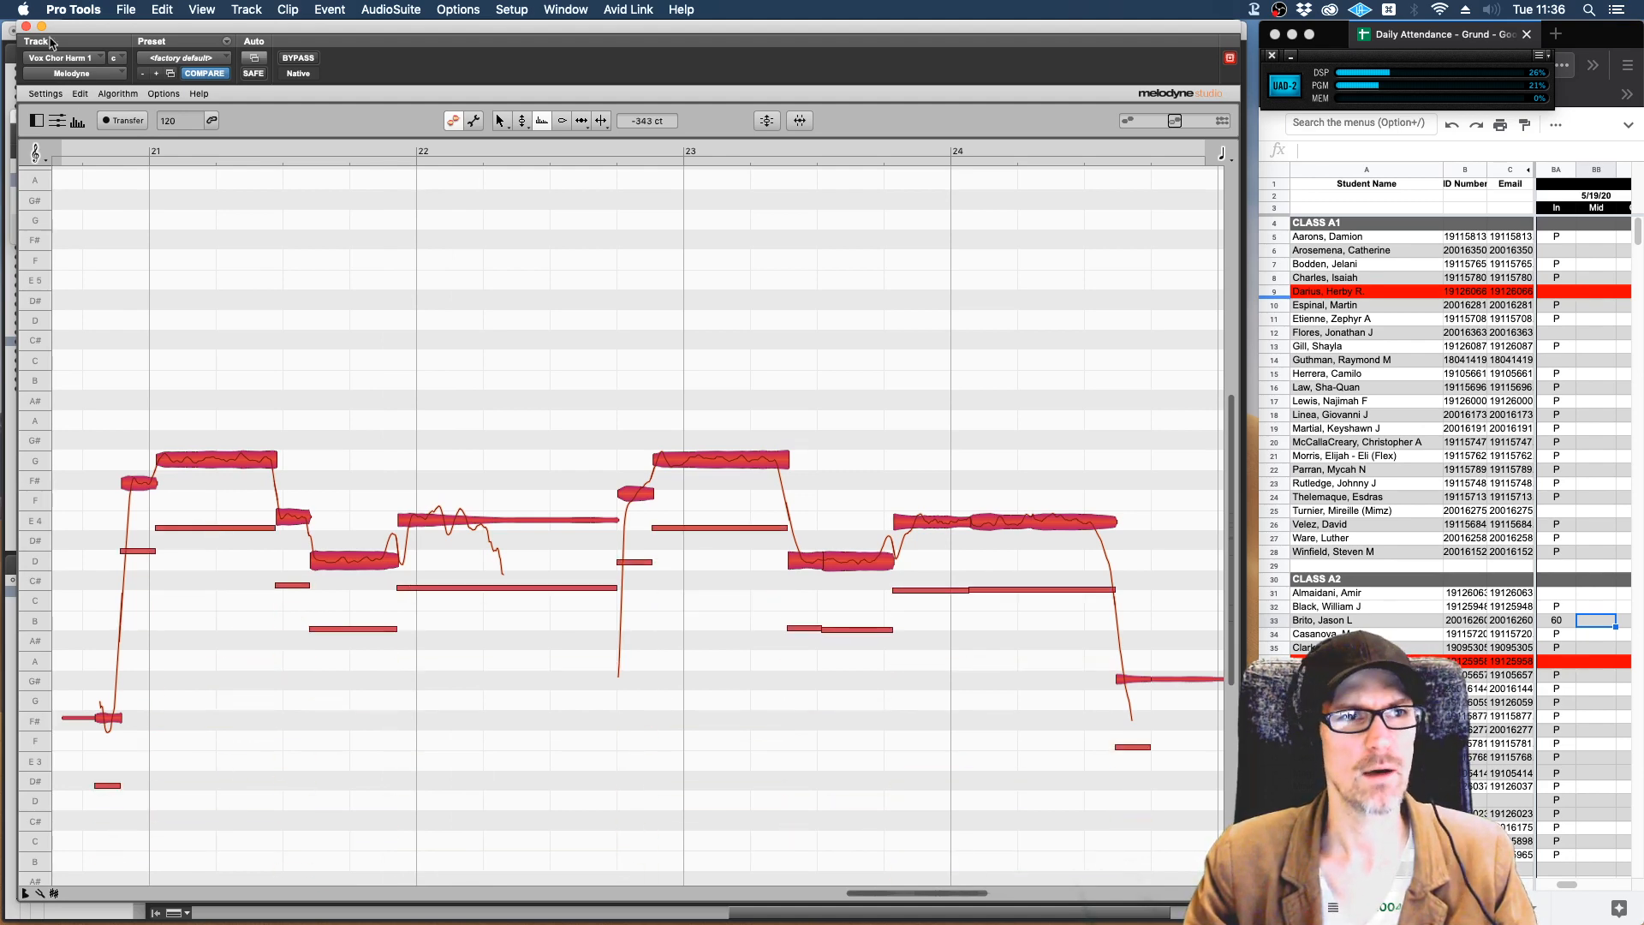
left_click(26, 26)
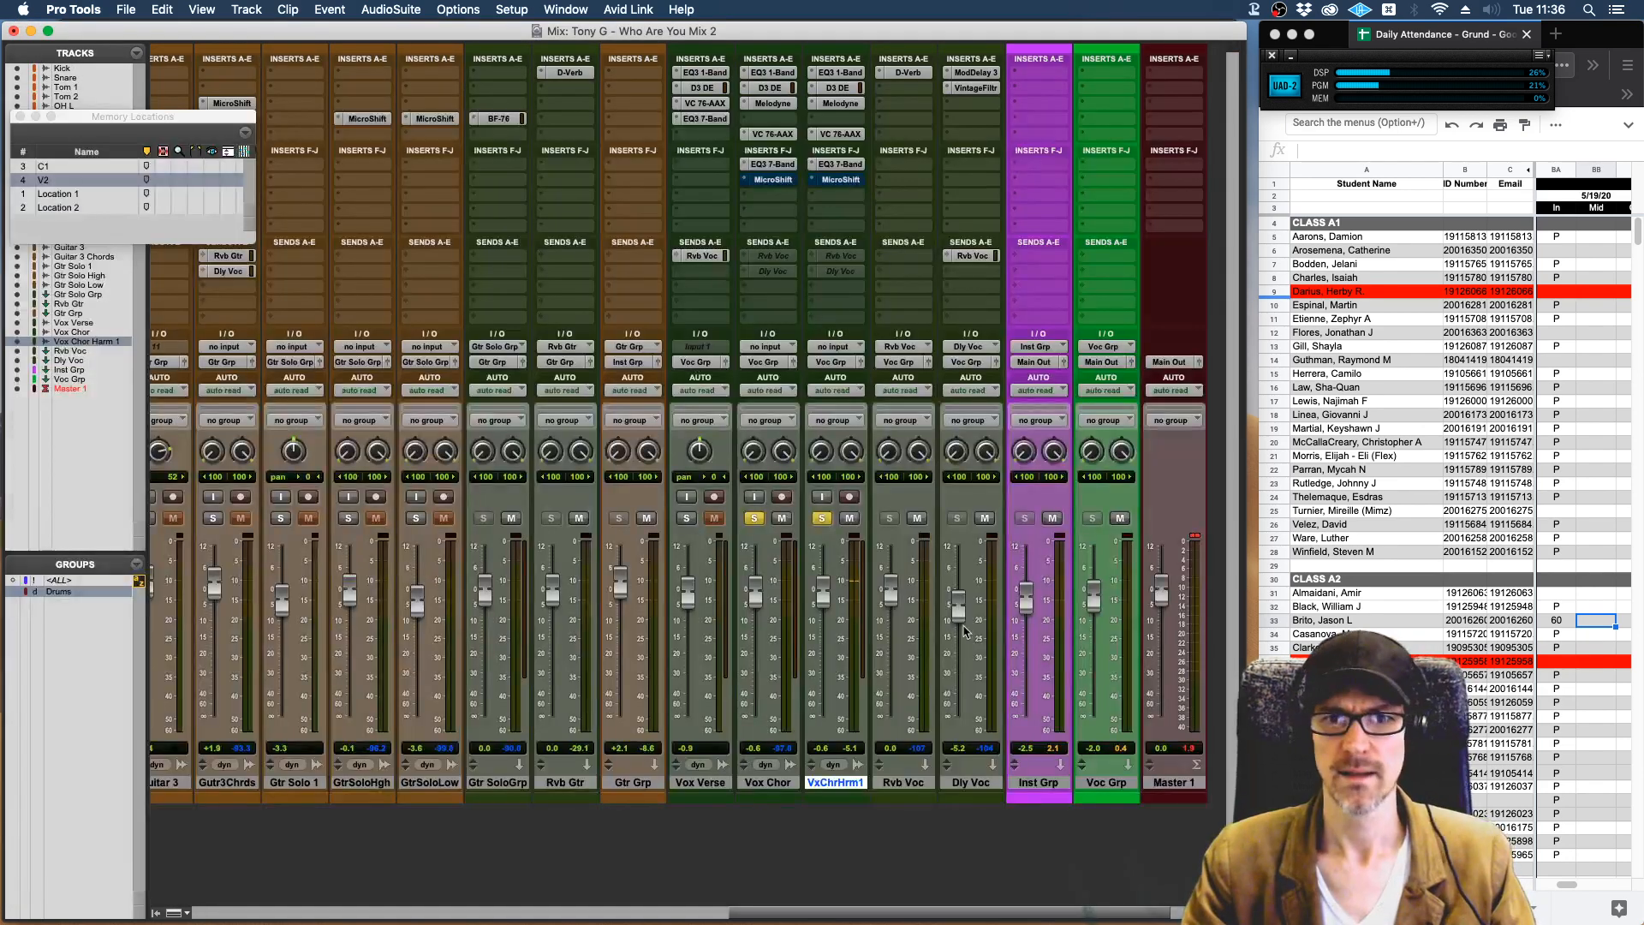
Unsolo the Vox Chor and VxChrHrm1 tracks and lower the VxChrHrm1 volume to about -9.9 dB against the full mix.
left_click(822, 519)
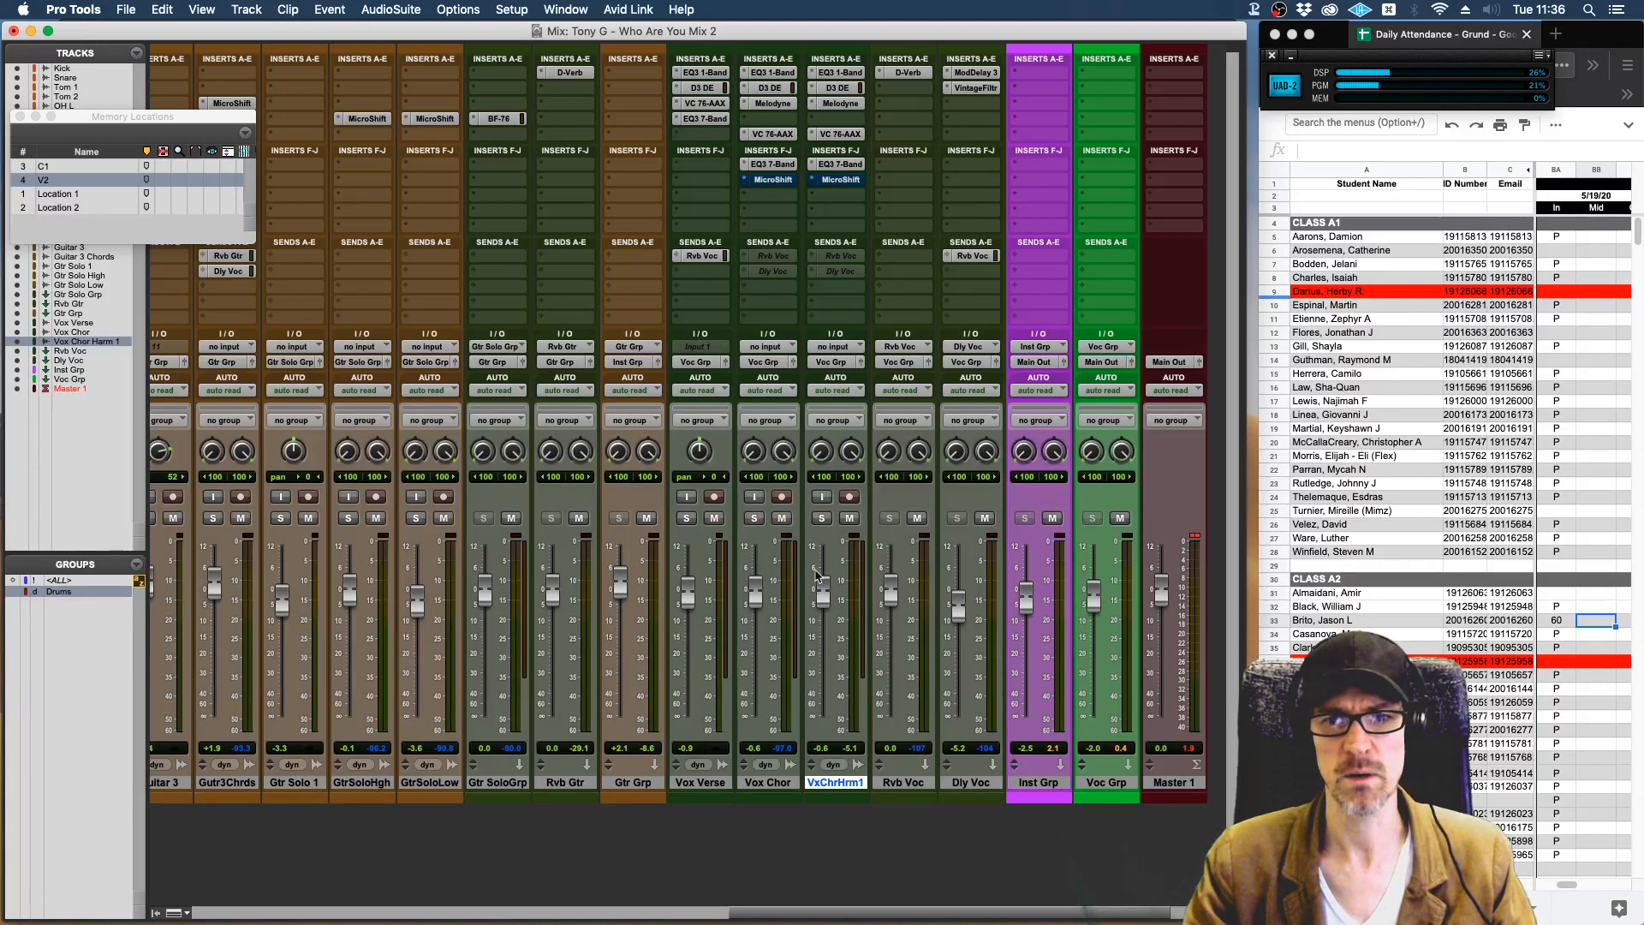
mouse_move(822, 600)
left_mouse_down()
mouse_move(826, 642)
mouse_move(824, 612)
mouse_move(824, 626)
left_mouse_up()
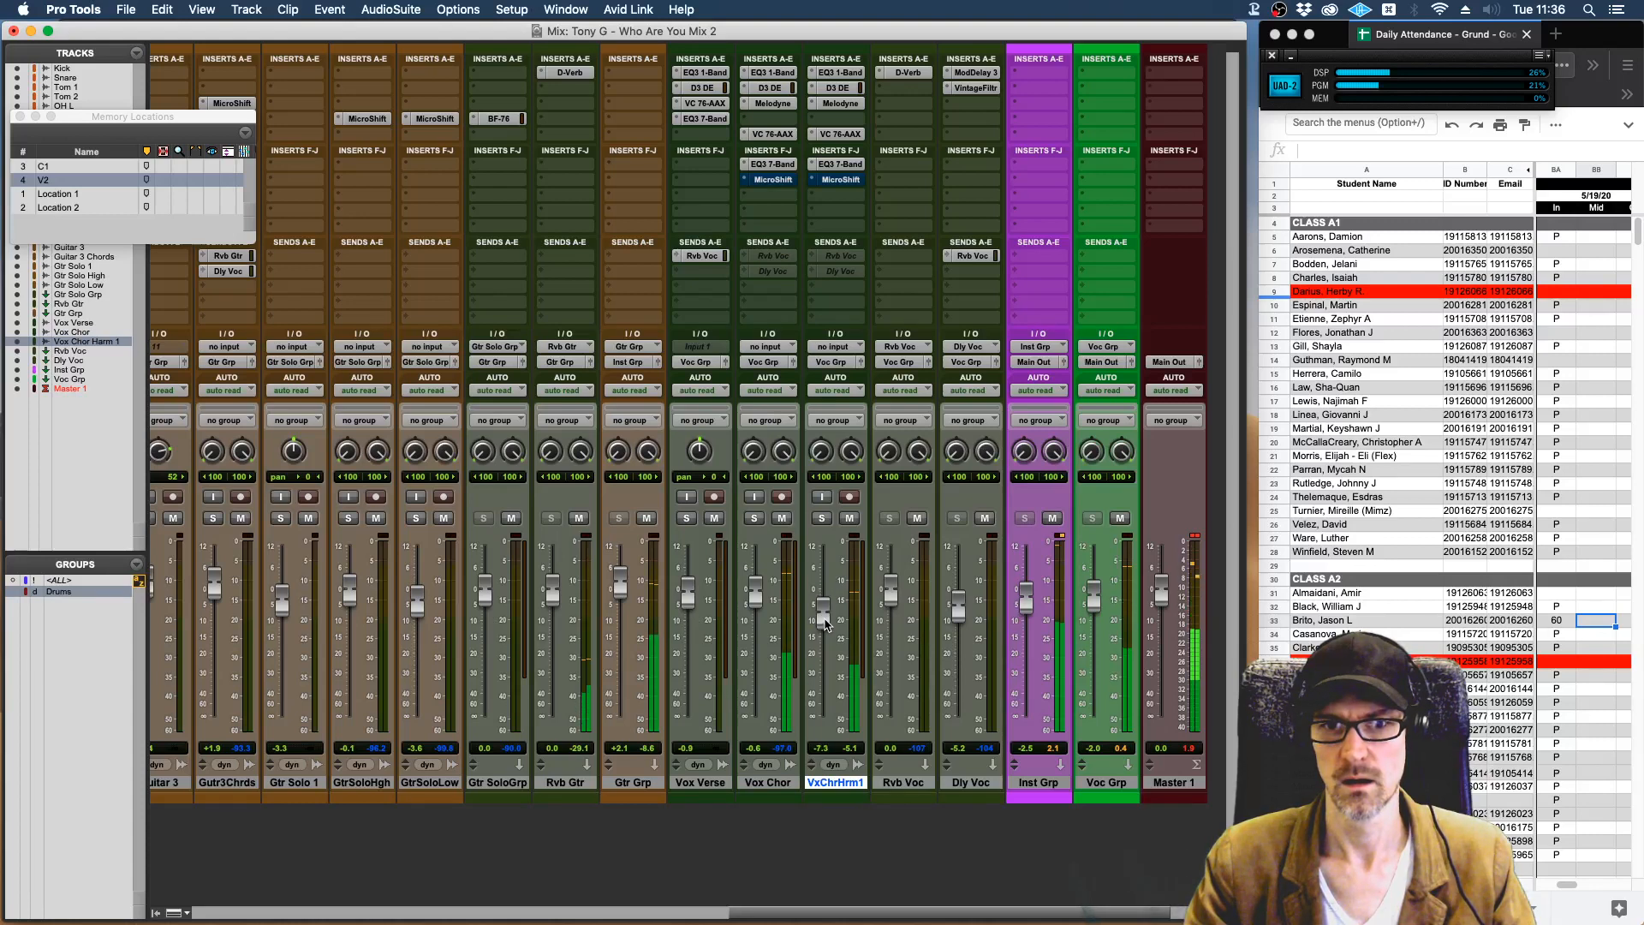
Reactivate the MicroShift inserts and the Rvb Voc and Dly Voc sends on the Vox Chor and VxChrHrm1 tracks.
left_click(836, 180, "super")
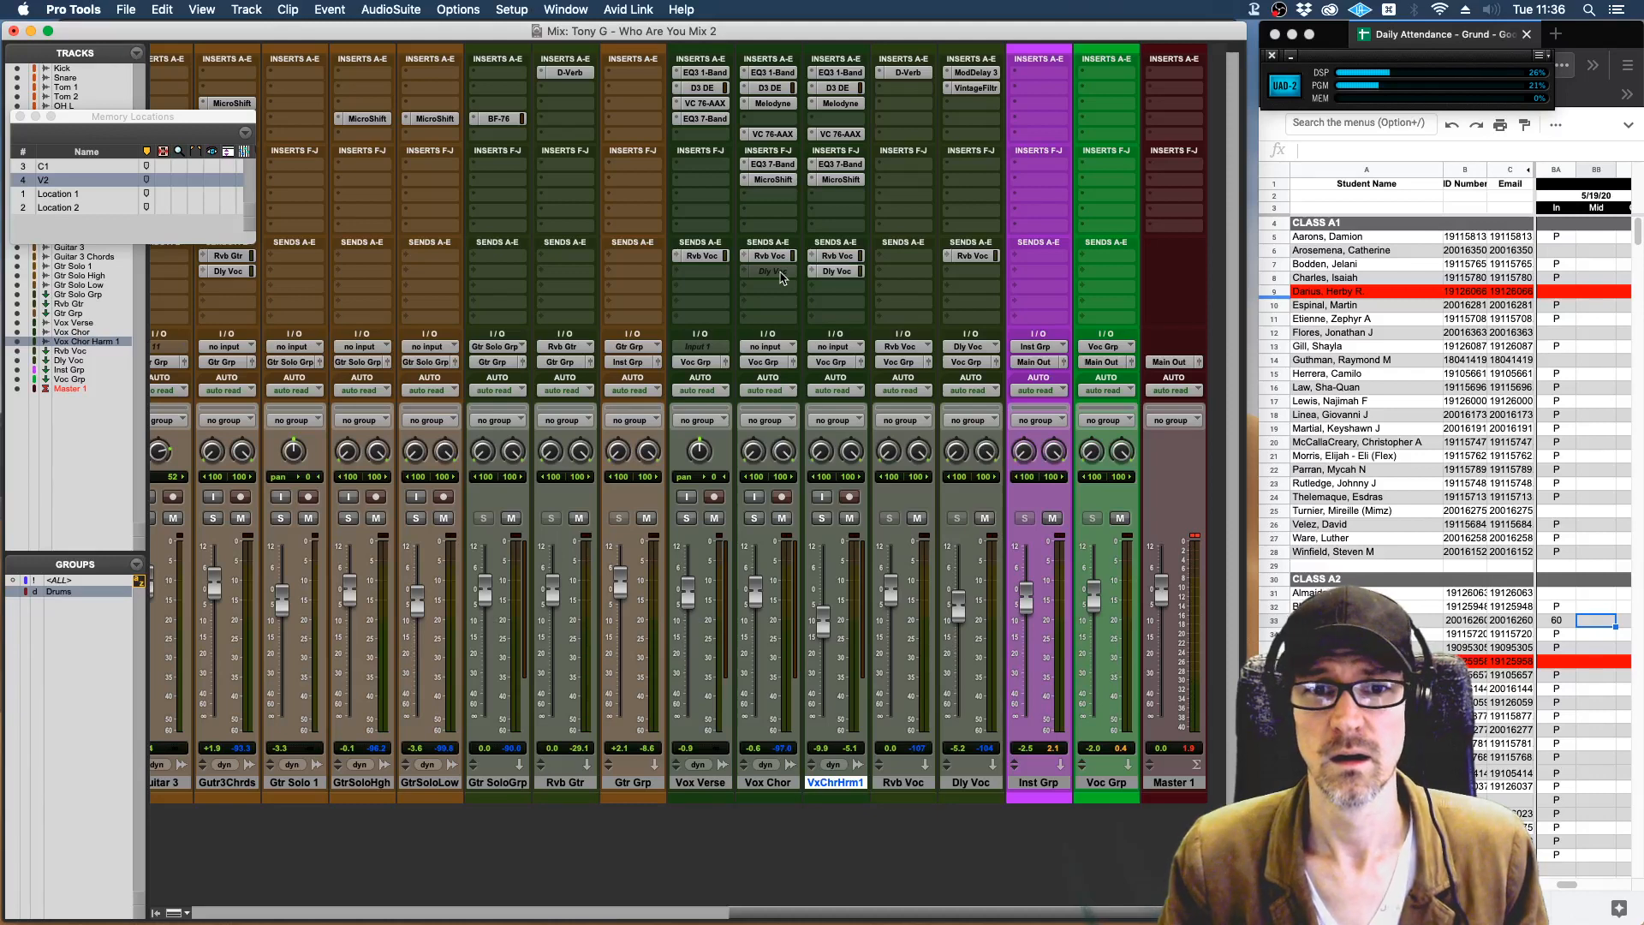
left_click(780, 273, "ctrl+super")
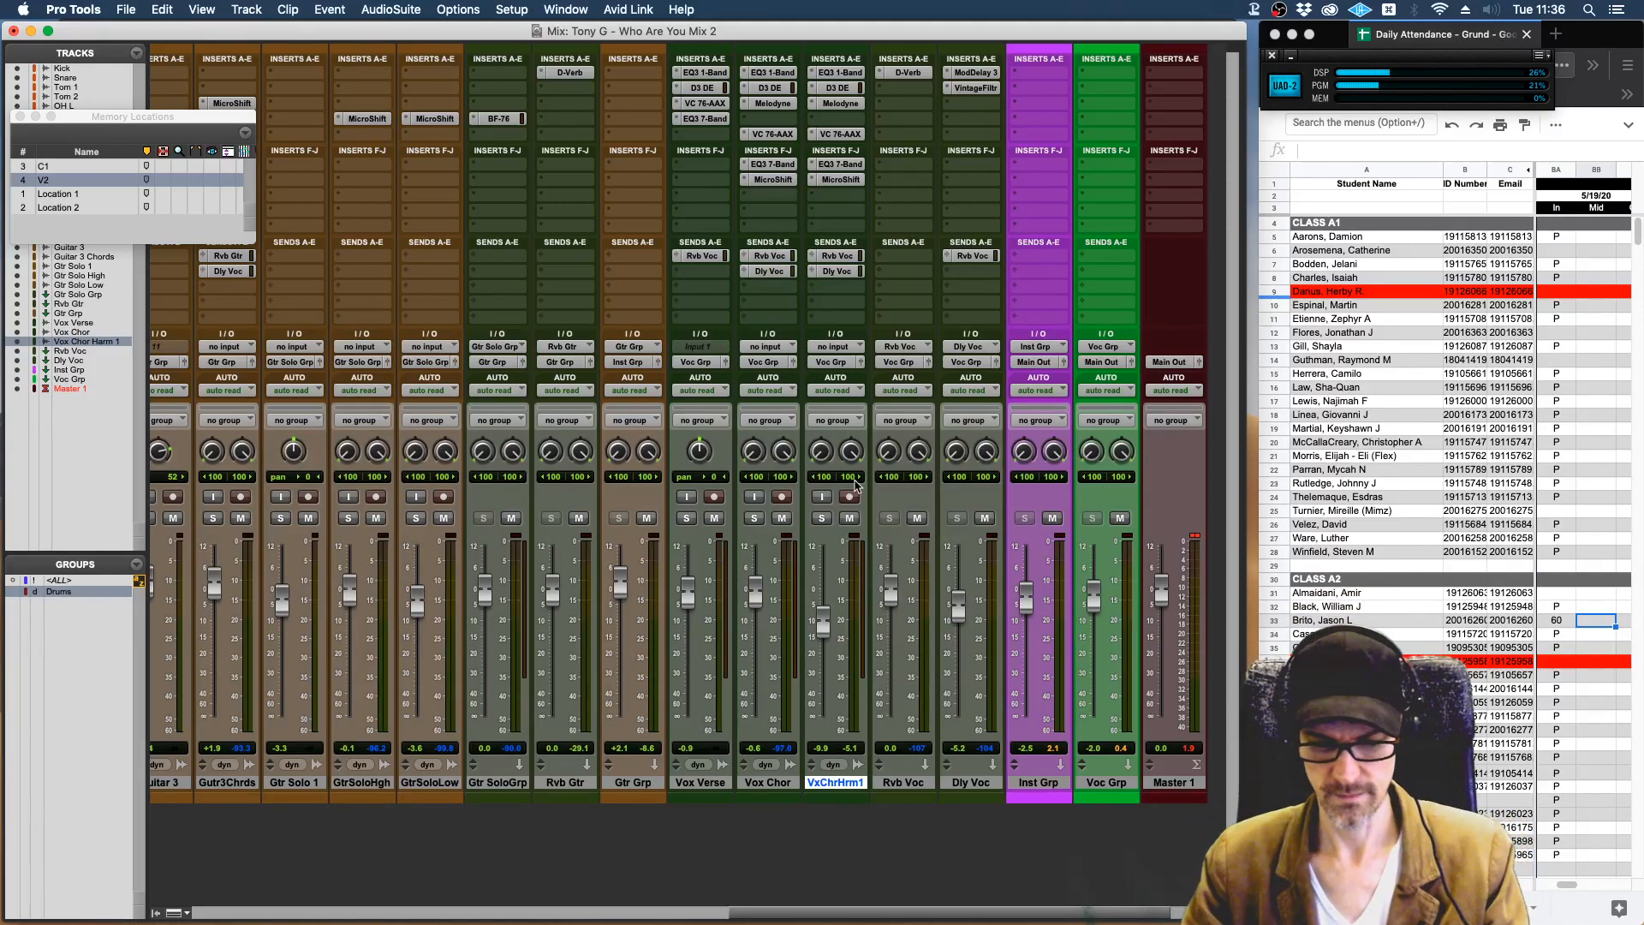
In the Edit window, play the full mix from about bar 13 through the verse into the chorus.
key("super+equal")
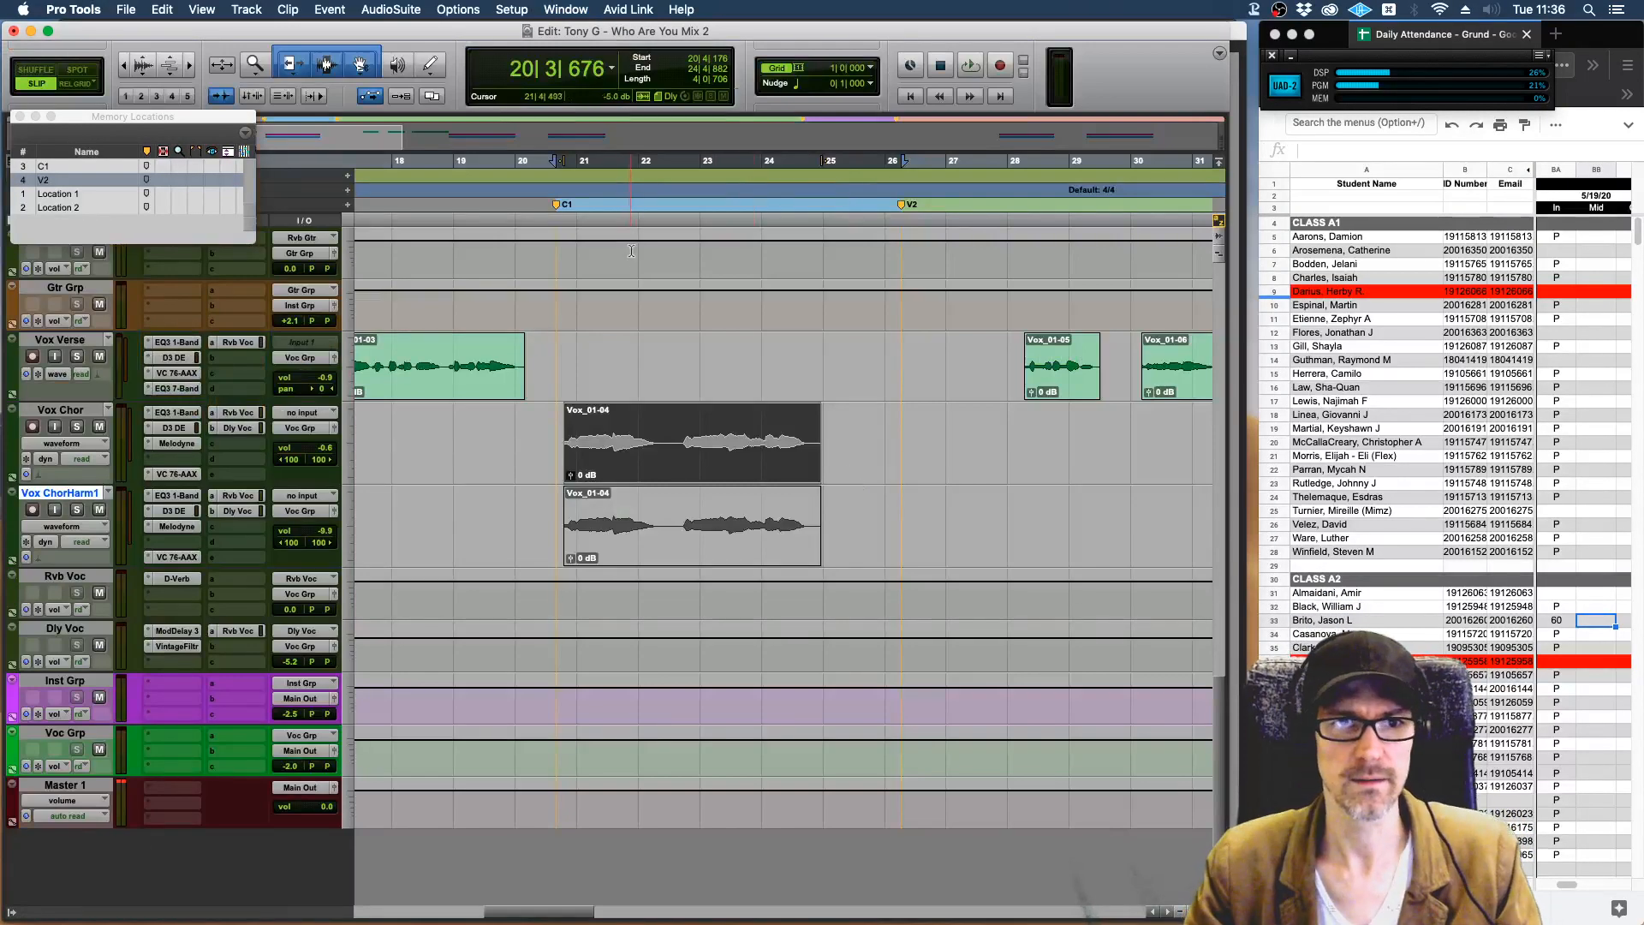
scroll(638, 274, "left", 5)
scroll(638, 274, "left", 1)
left_click(513, 168)
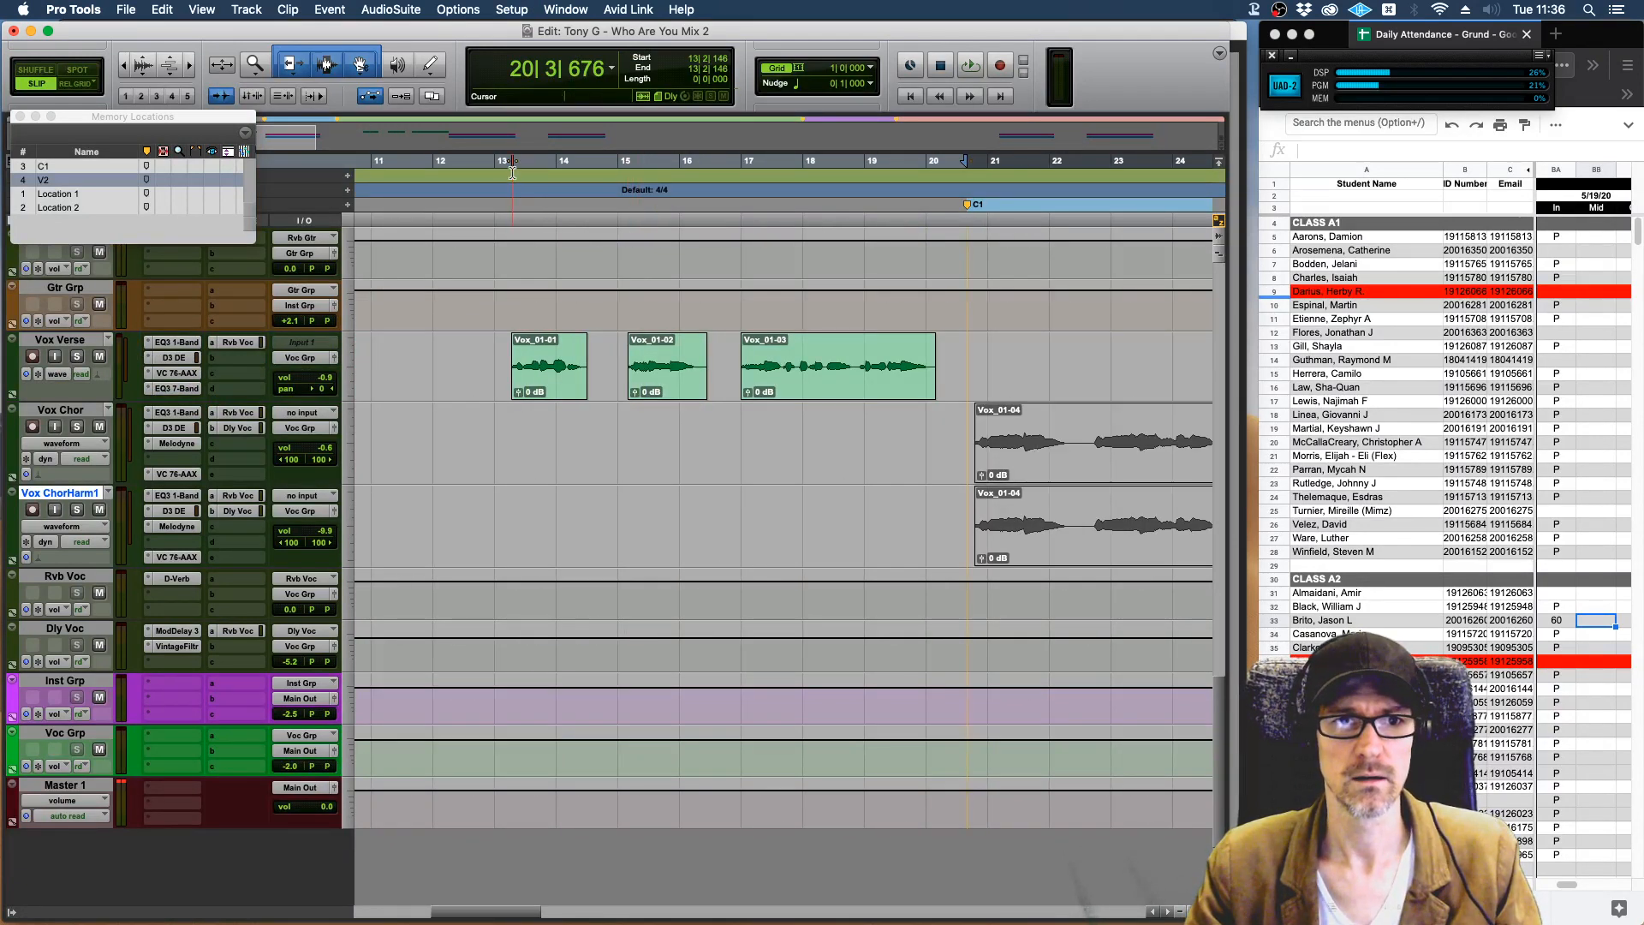
key("space")
key("space")
left_click(514, 167)
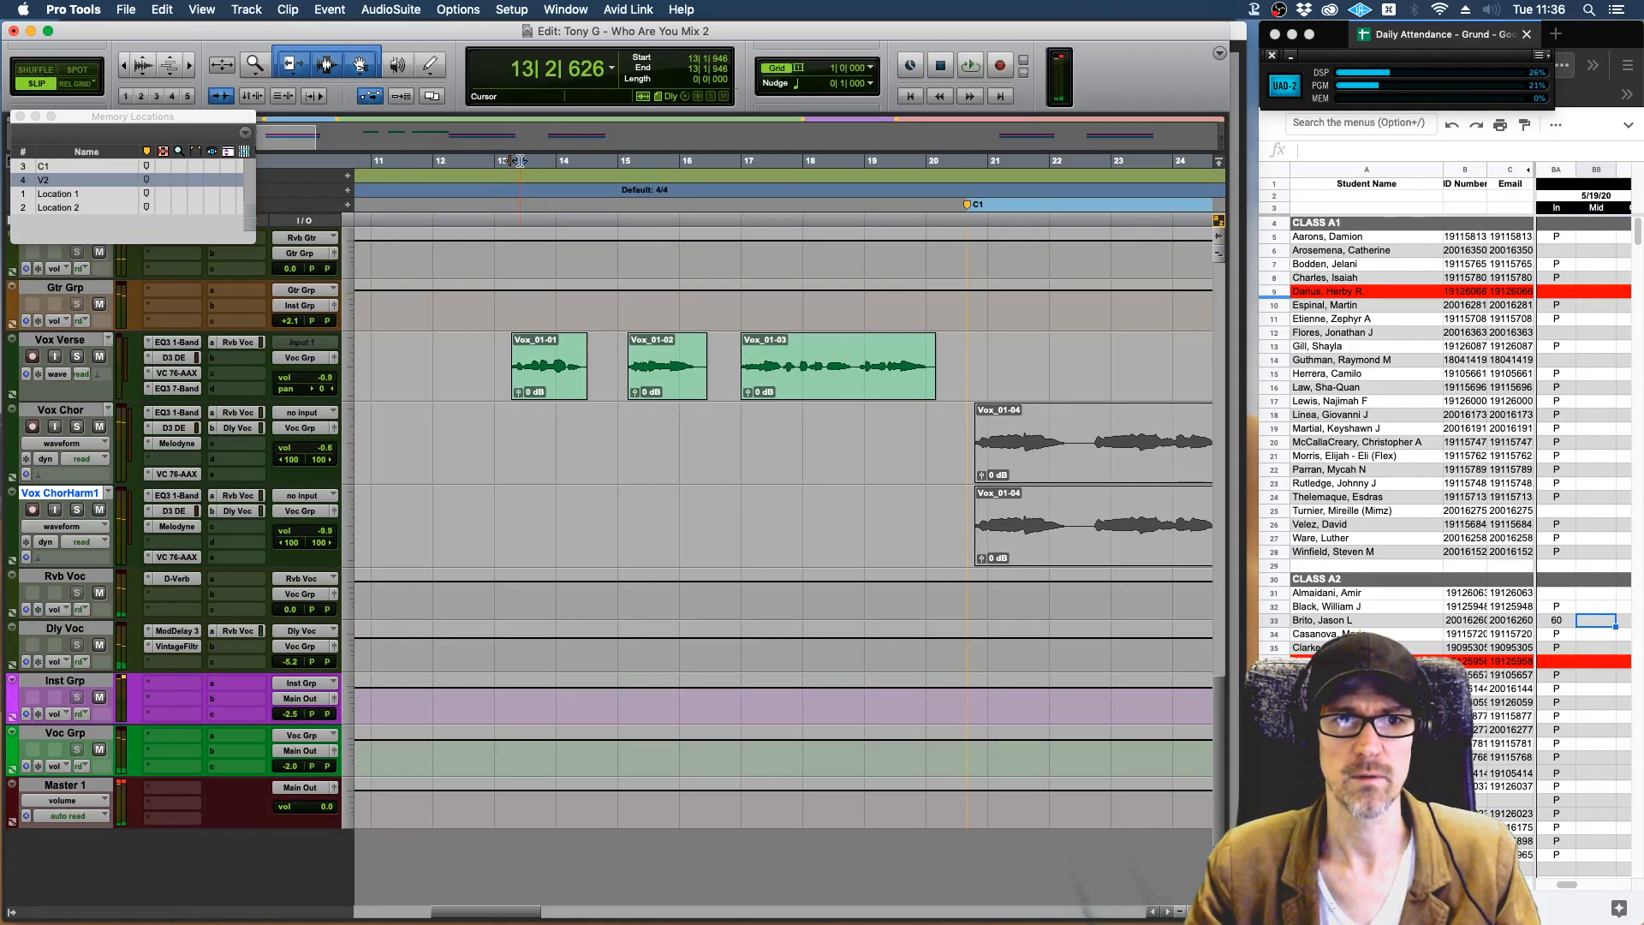
left_click(492, 160)
key("space")
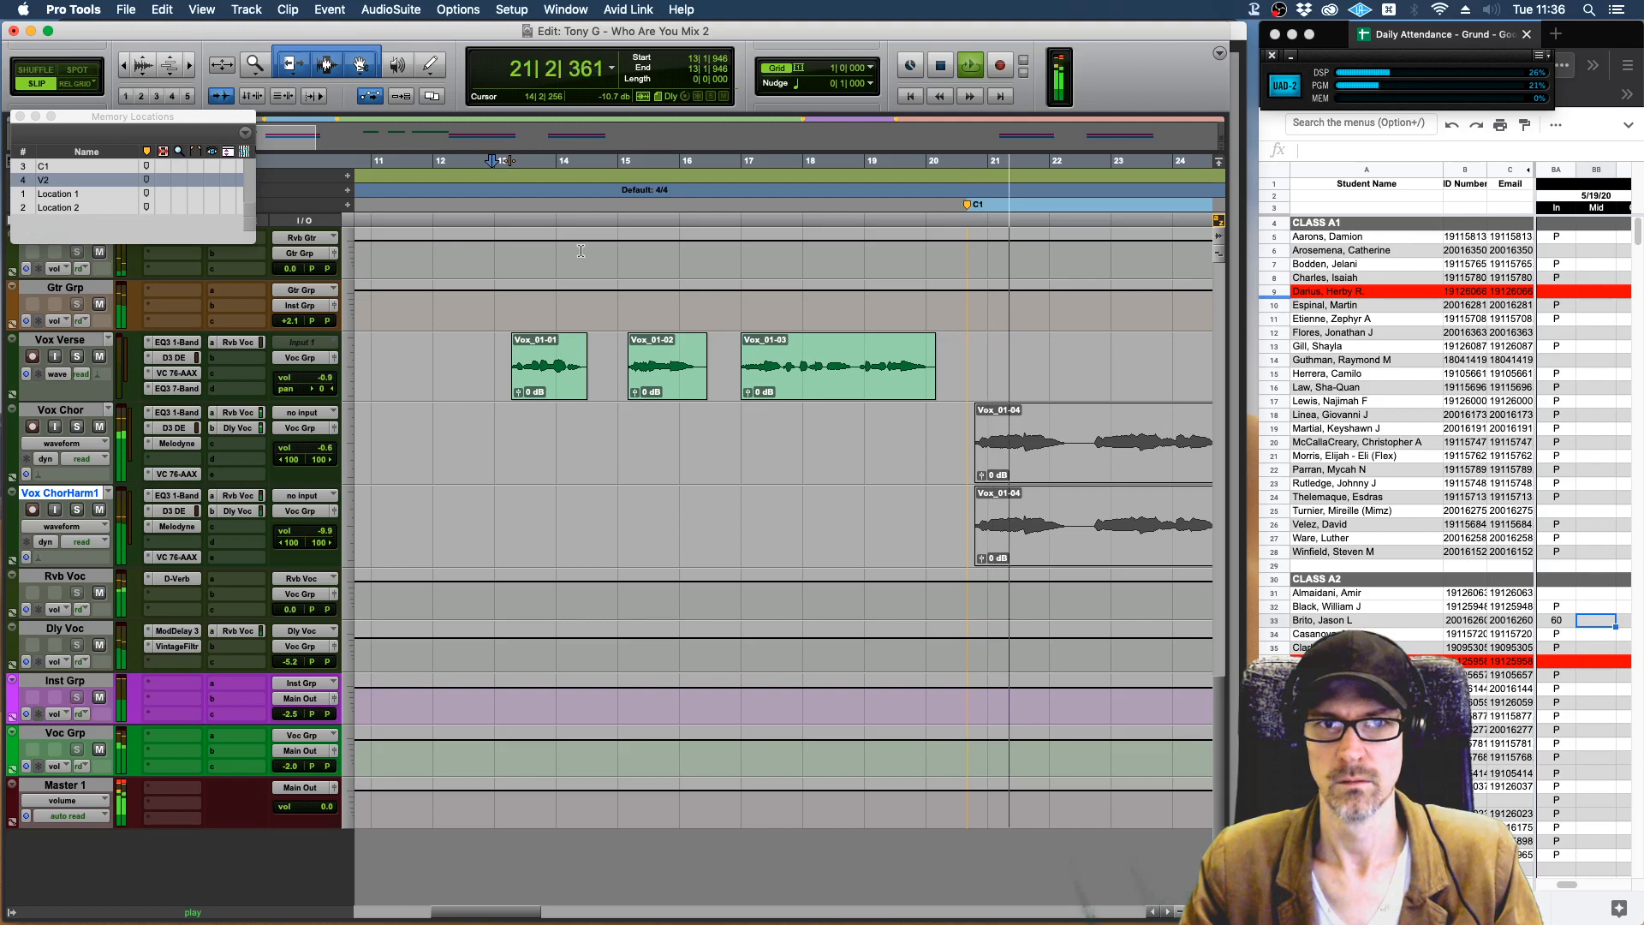
In the Mix window, lower the VxChrHrm1 volume to about -14.7 dB and bypass its Dly Voc send.
key("super+equal")
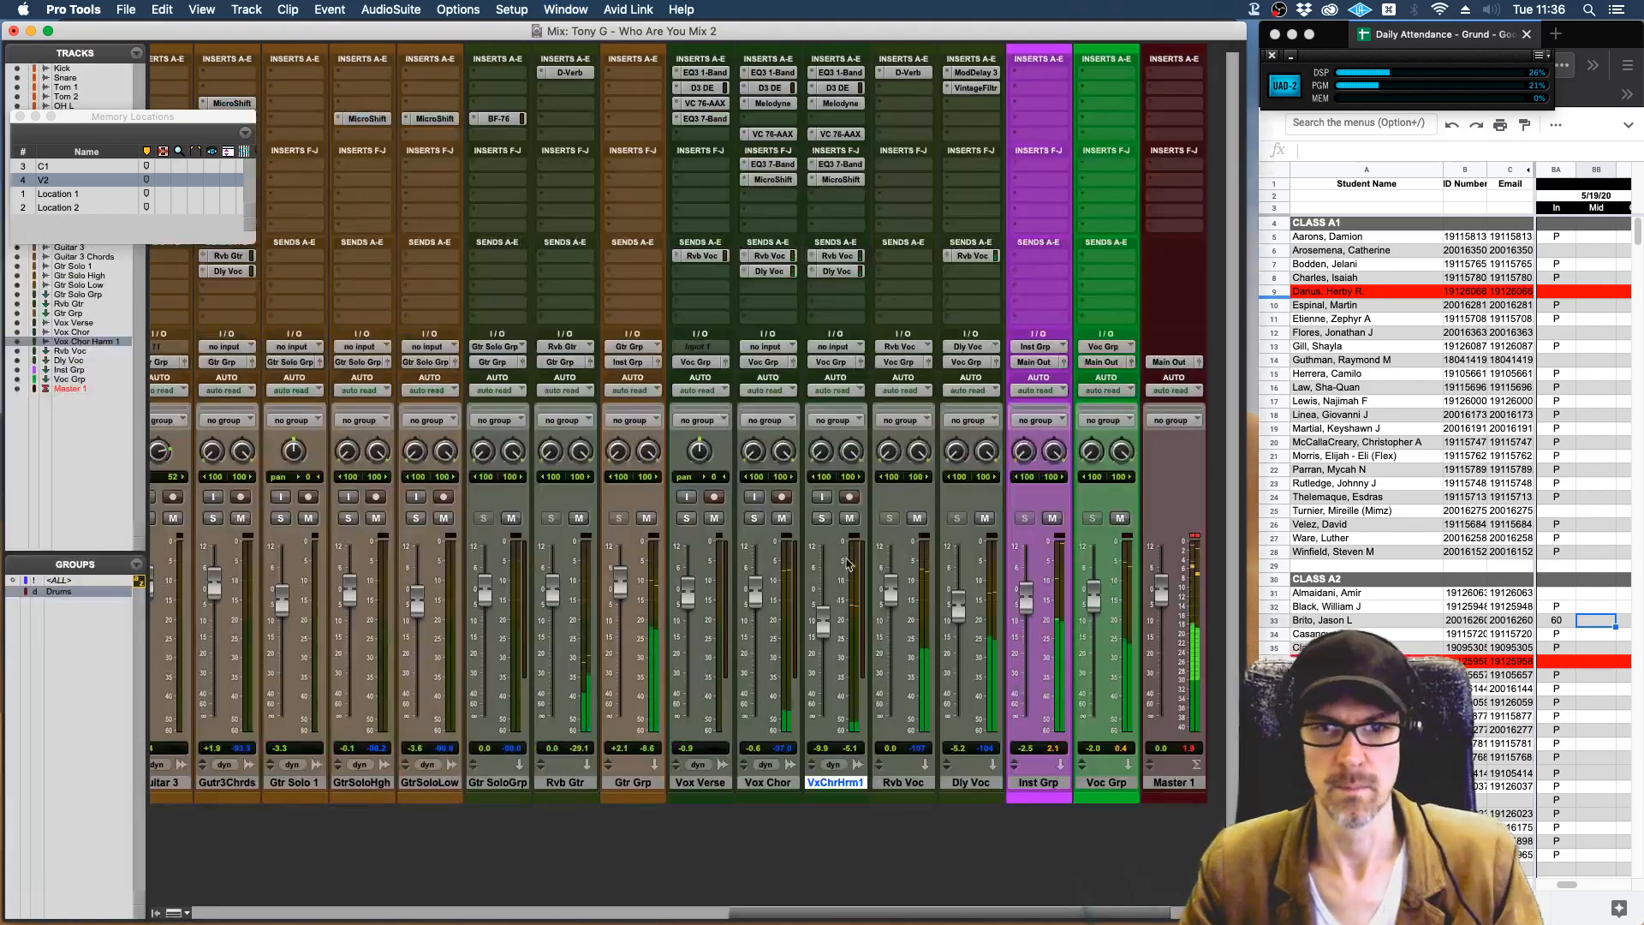
left_click_drag(824, 631, 825, 646)
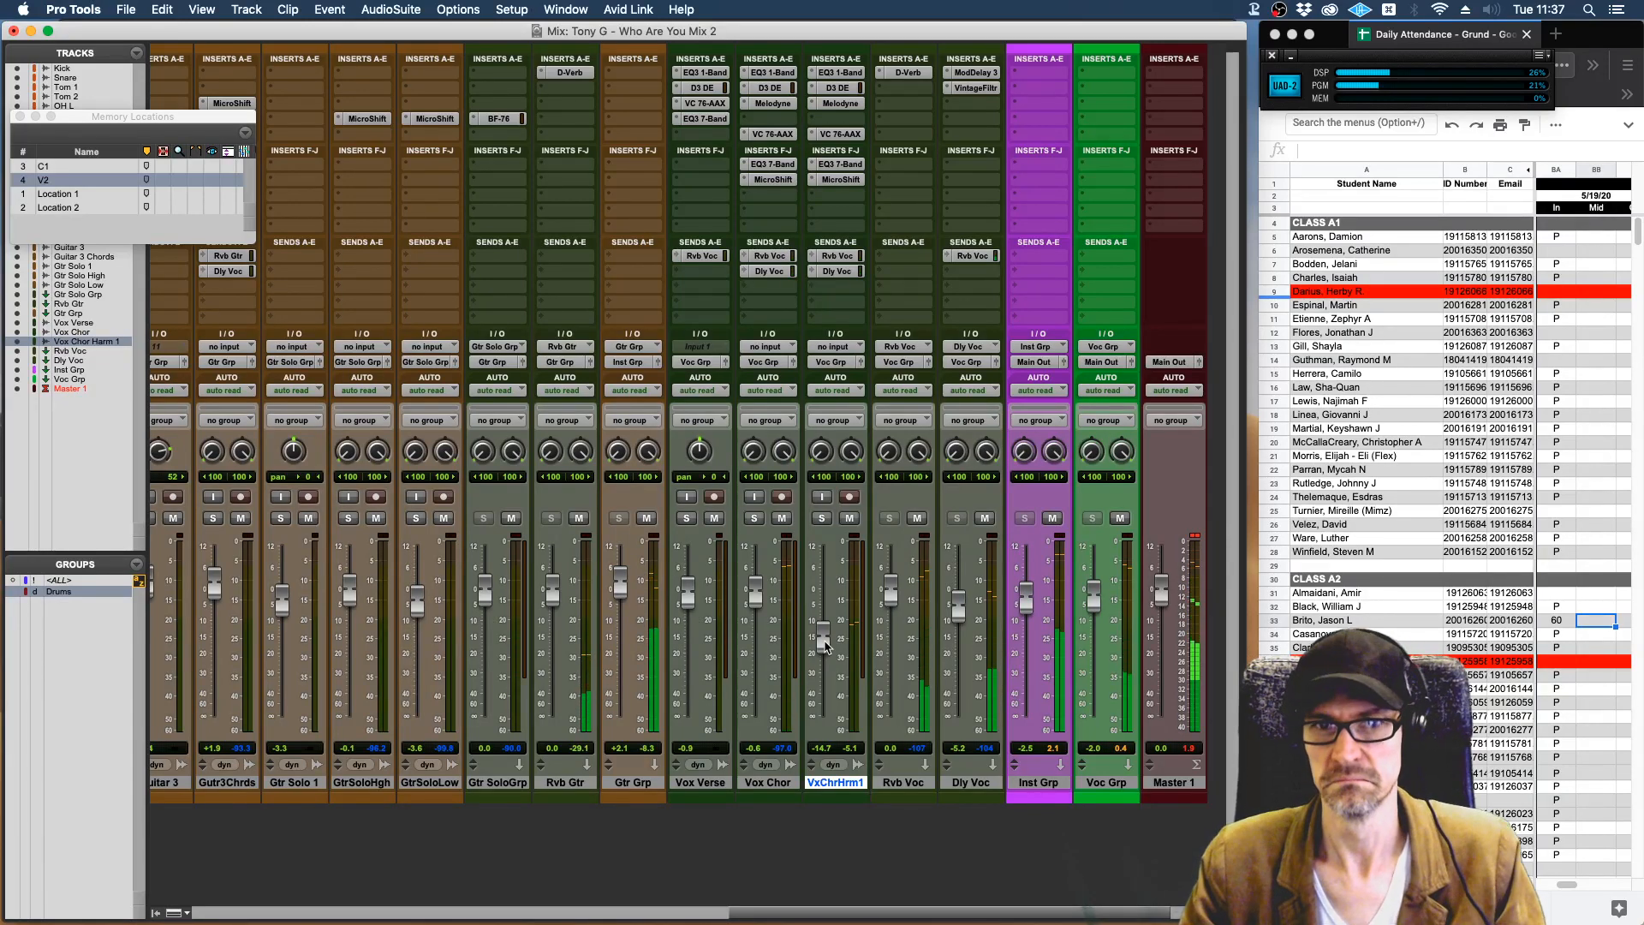
left_click(840, 272)
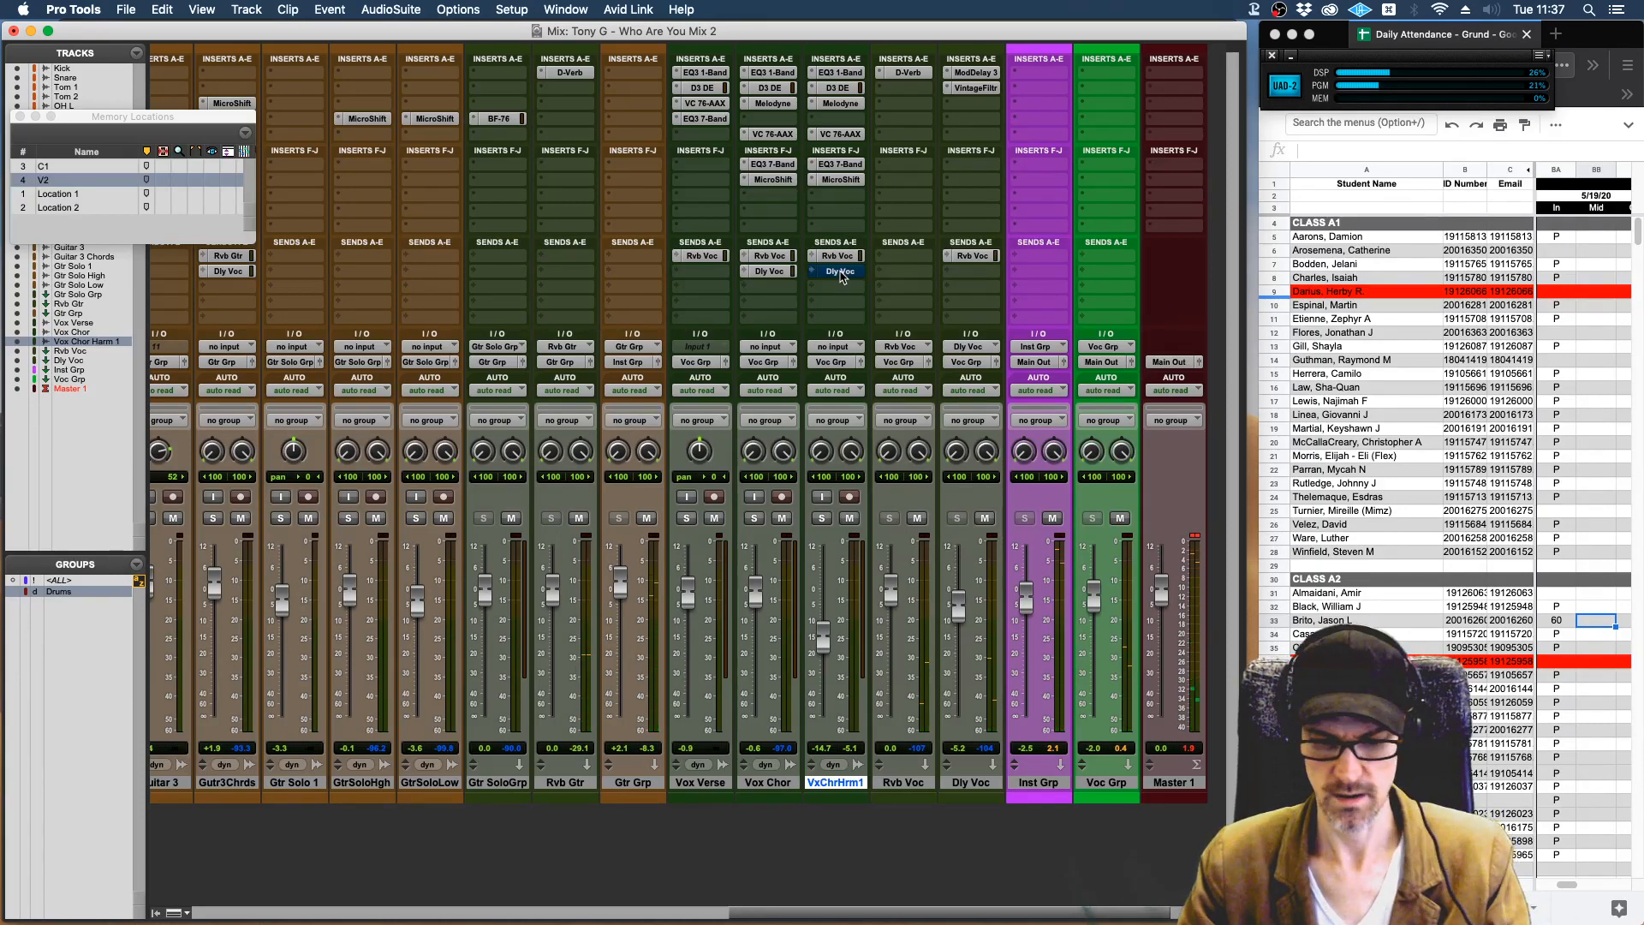
In the Edit window, play the chorus from about bar 20 to check the harmony in the mix.
key("super+equal")
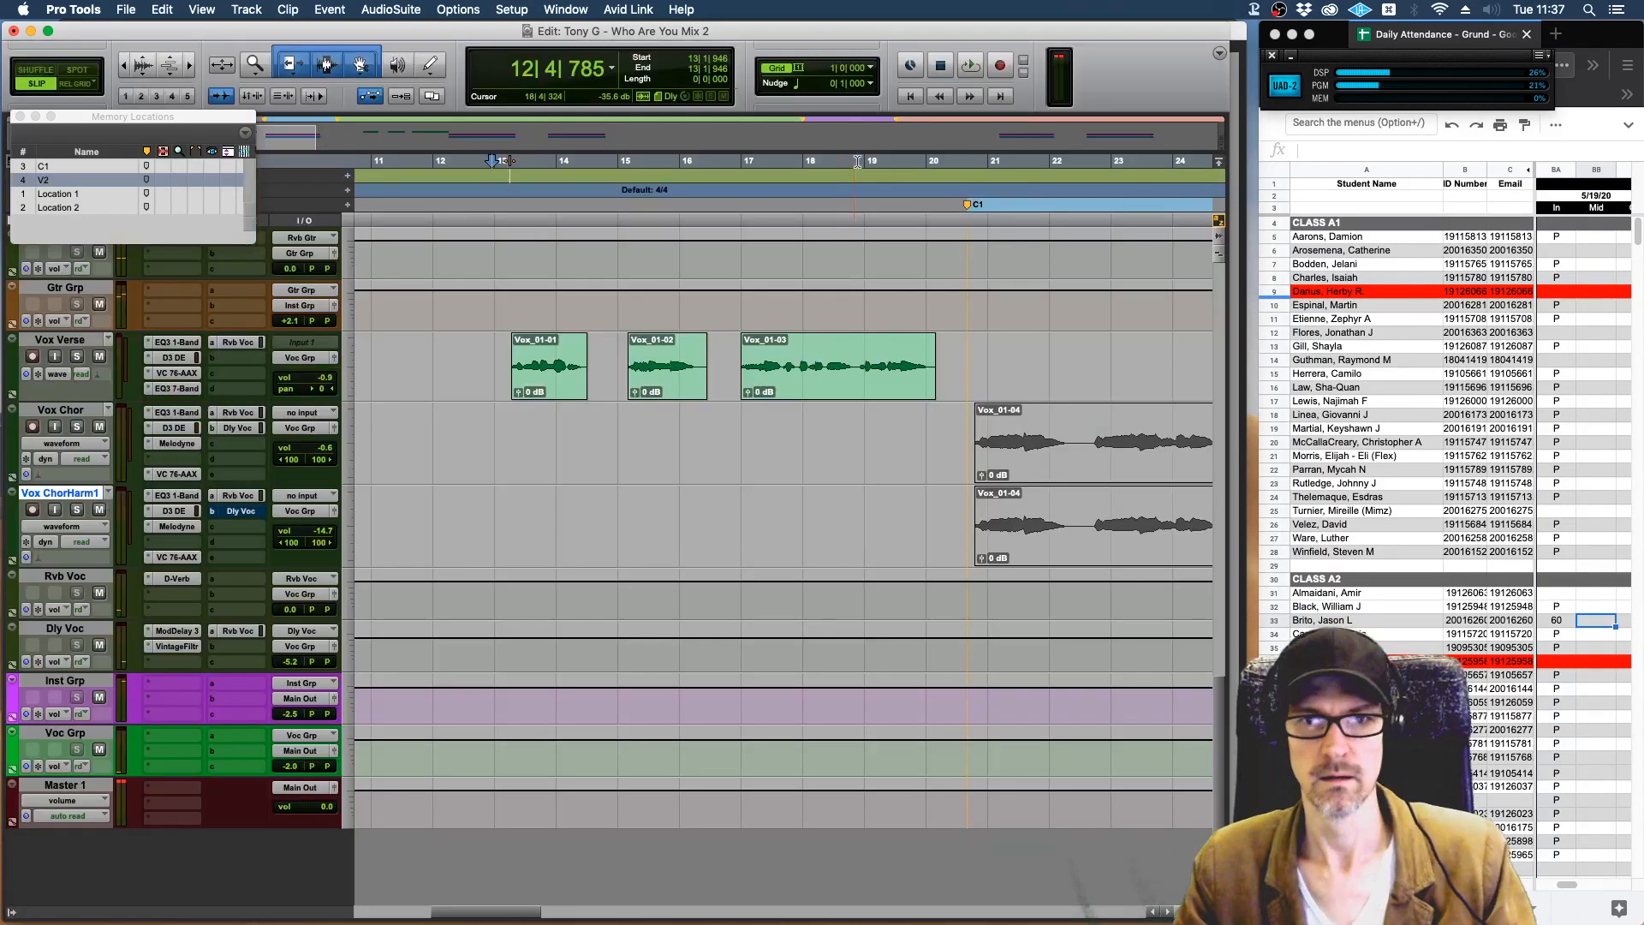
left_click(942, 174)
key("space")
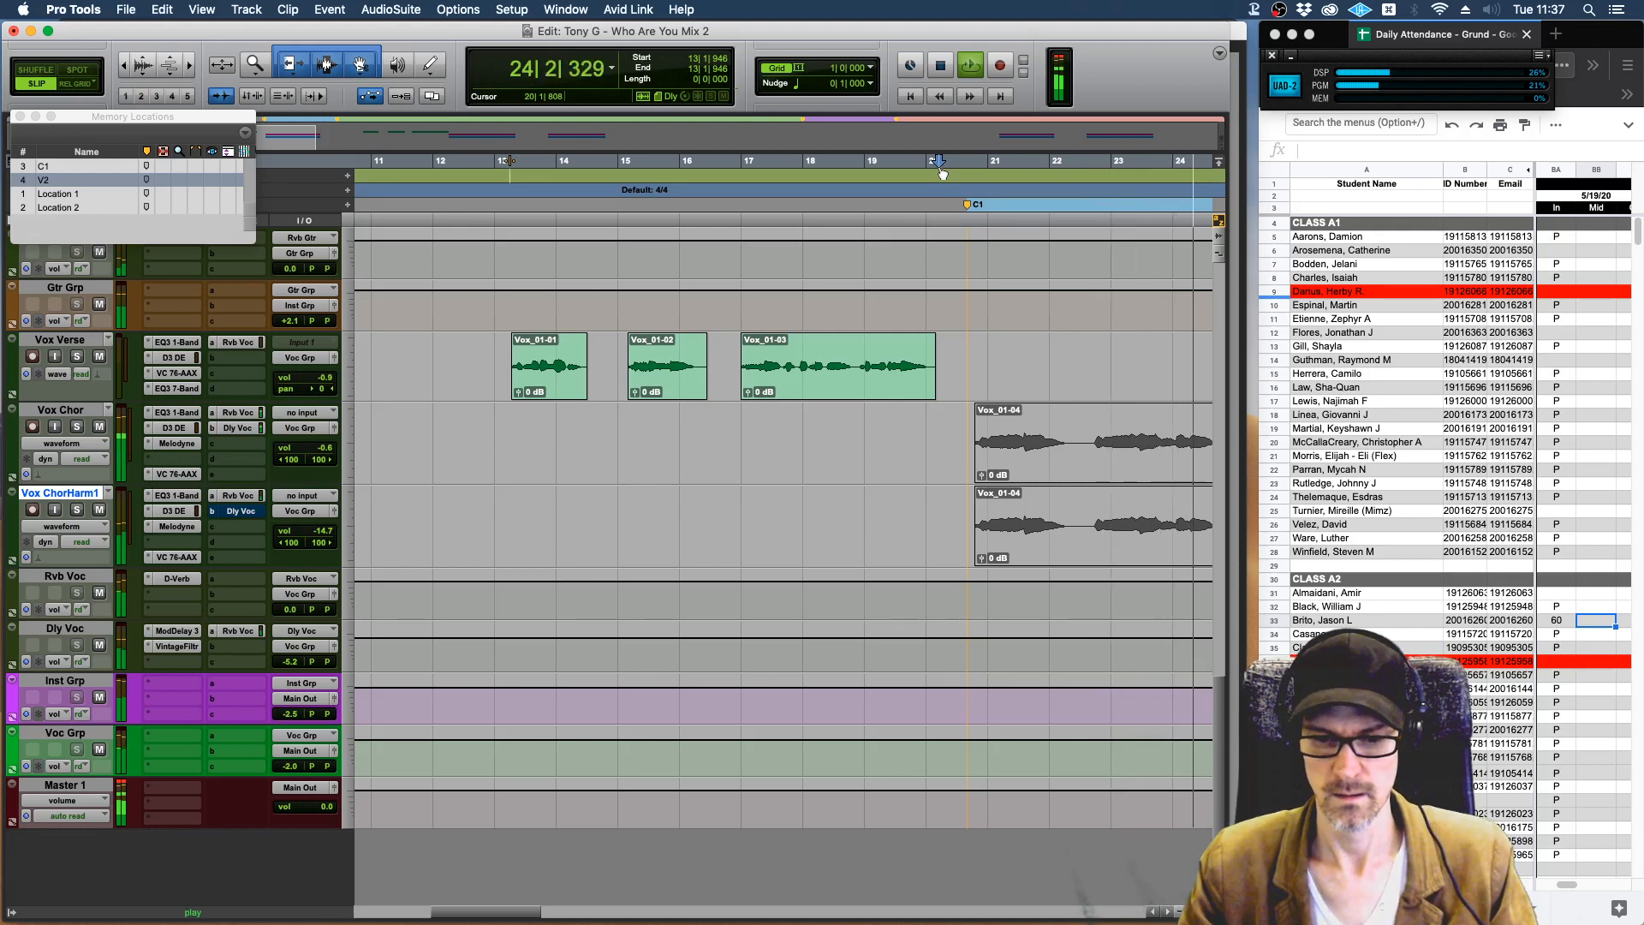
key("space")
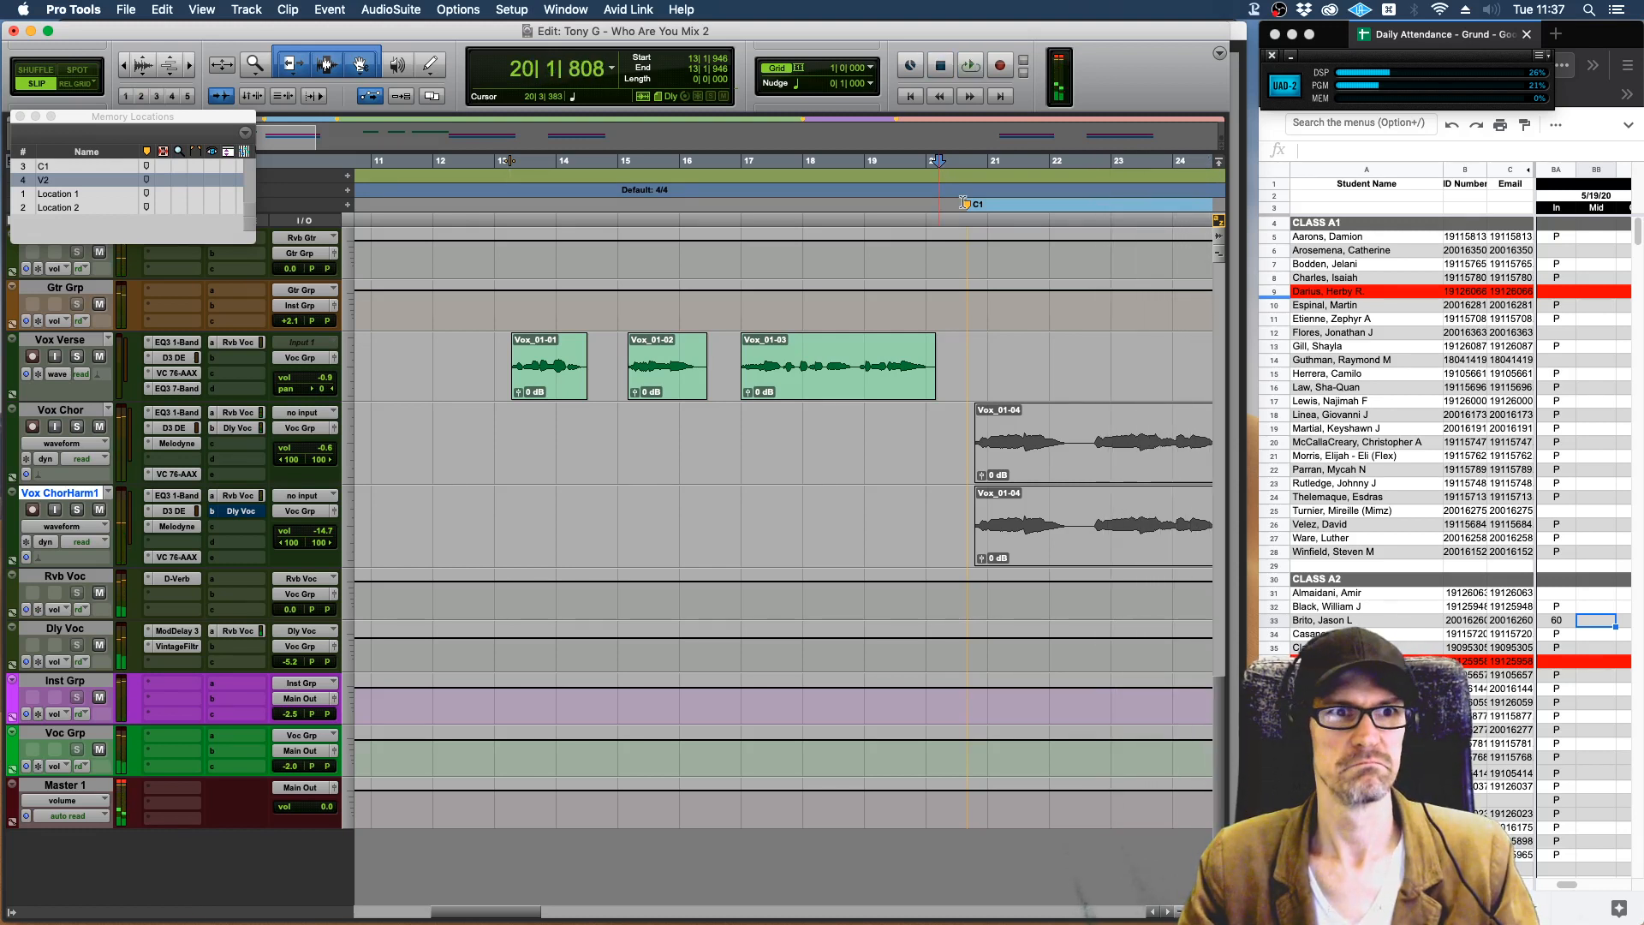
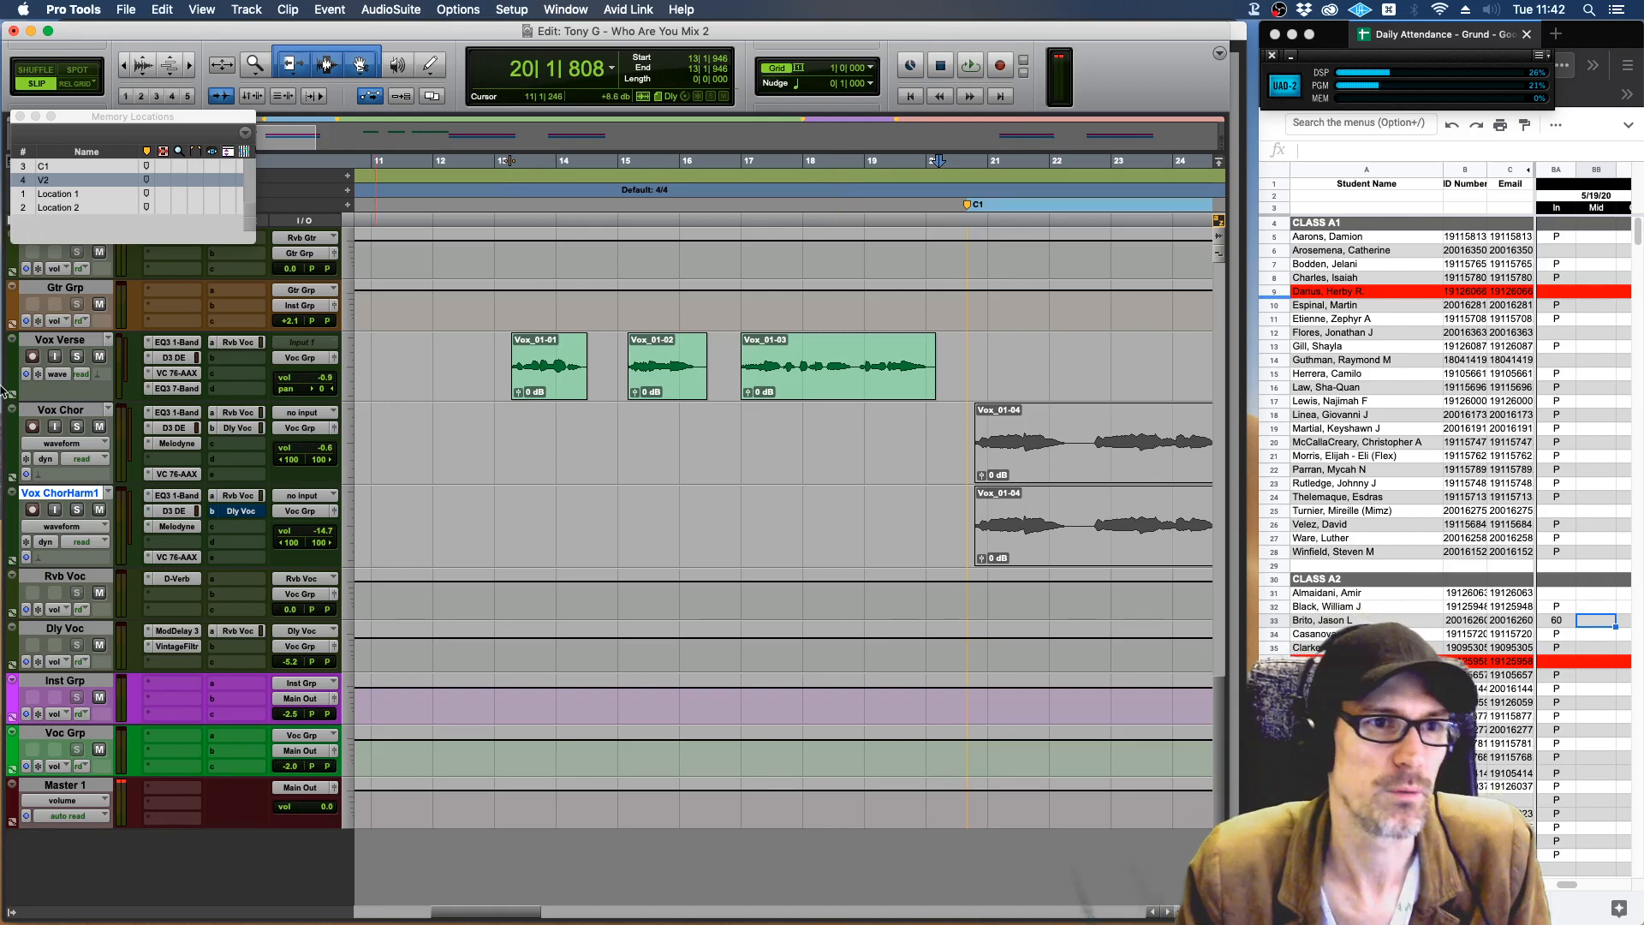
Switch to iTunes and listen to "Clear as a Bell 34" in the Signal Falls playlist at a raised volume, then pause it.
mouse_move(3, 389)
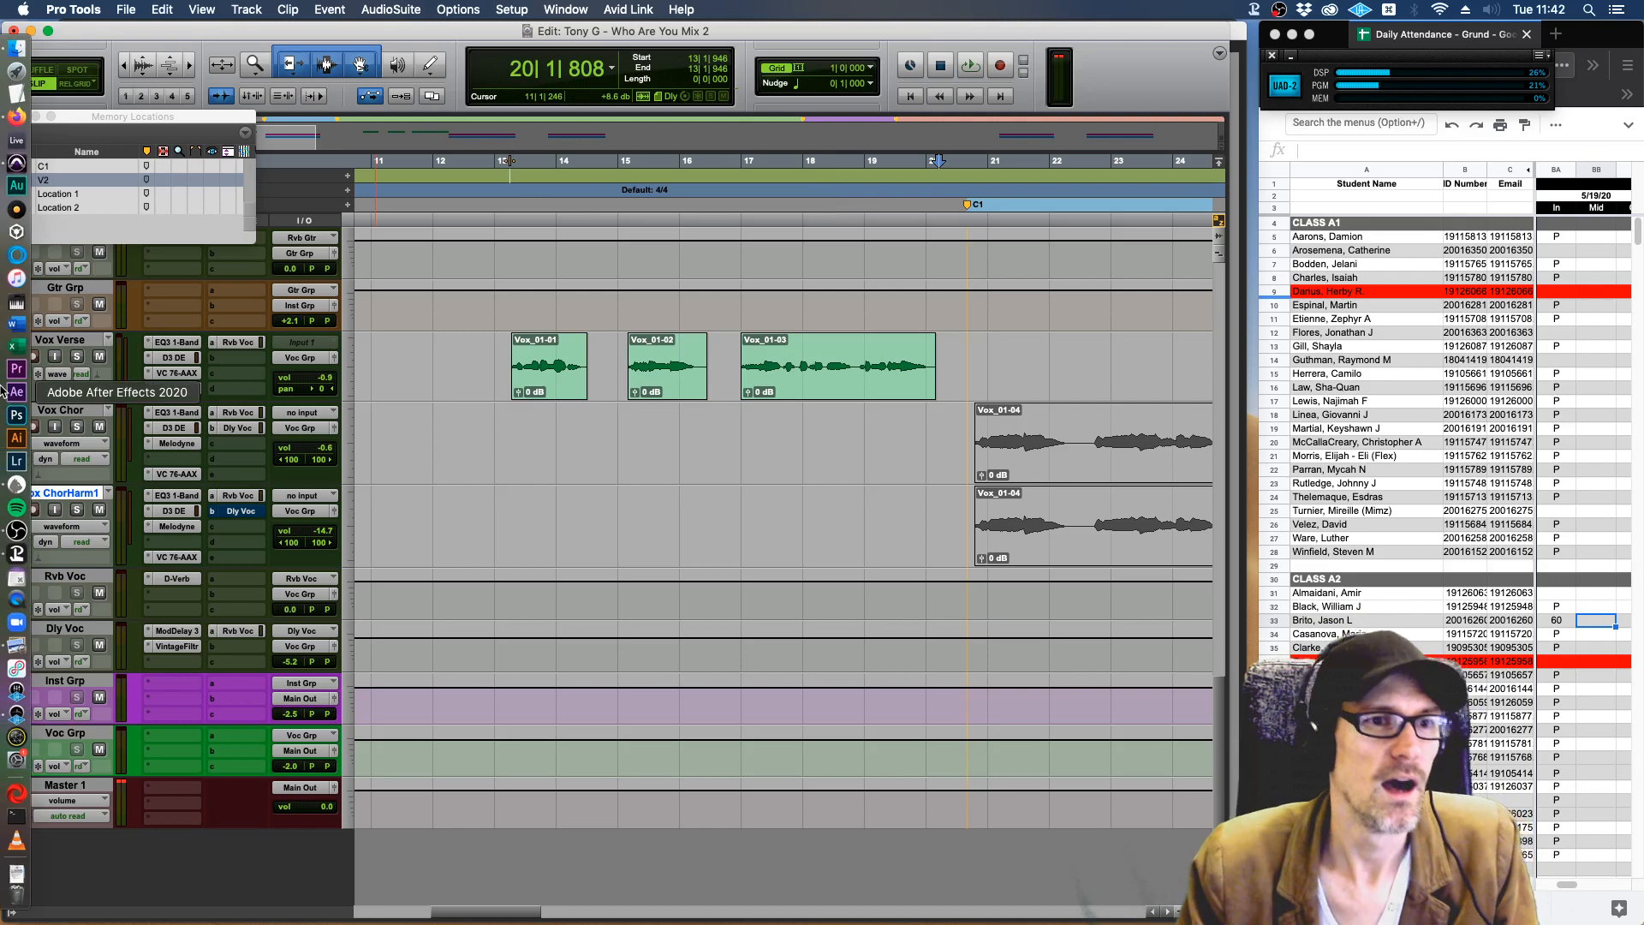
left_click(15, 282)
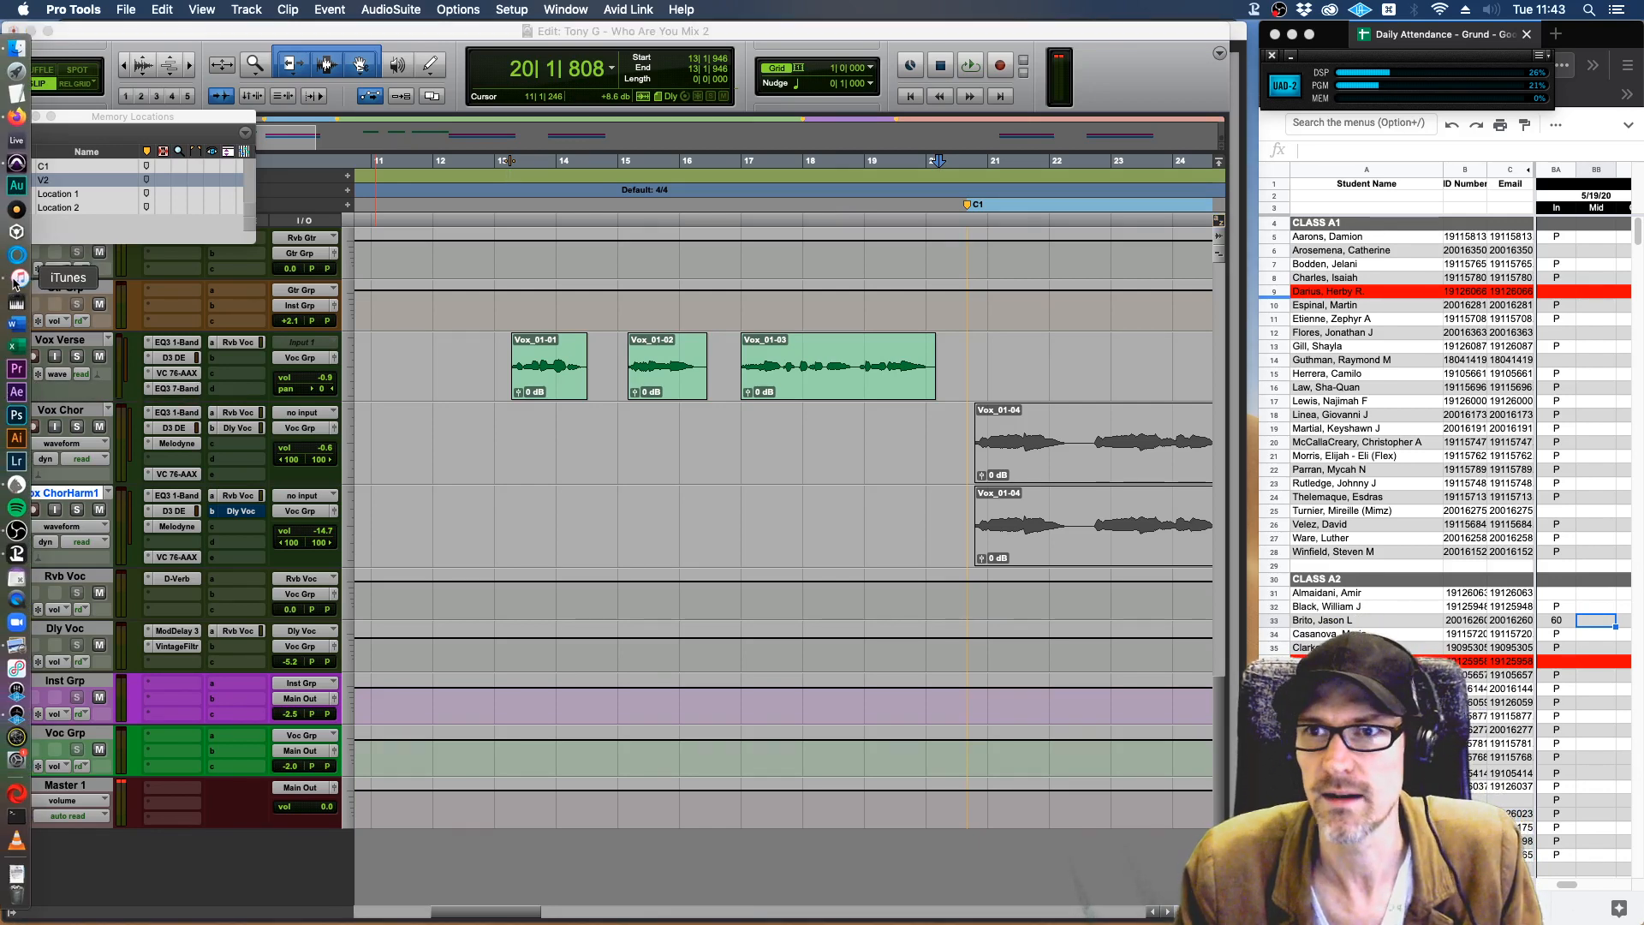
left_click(17, 280)
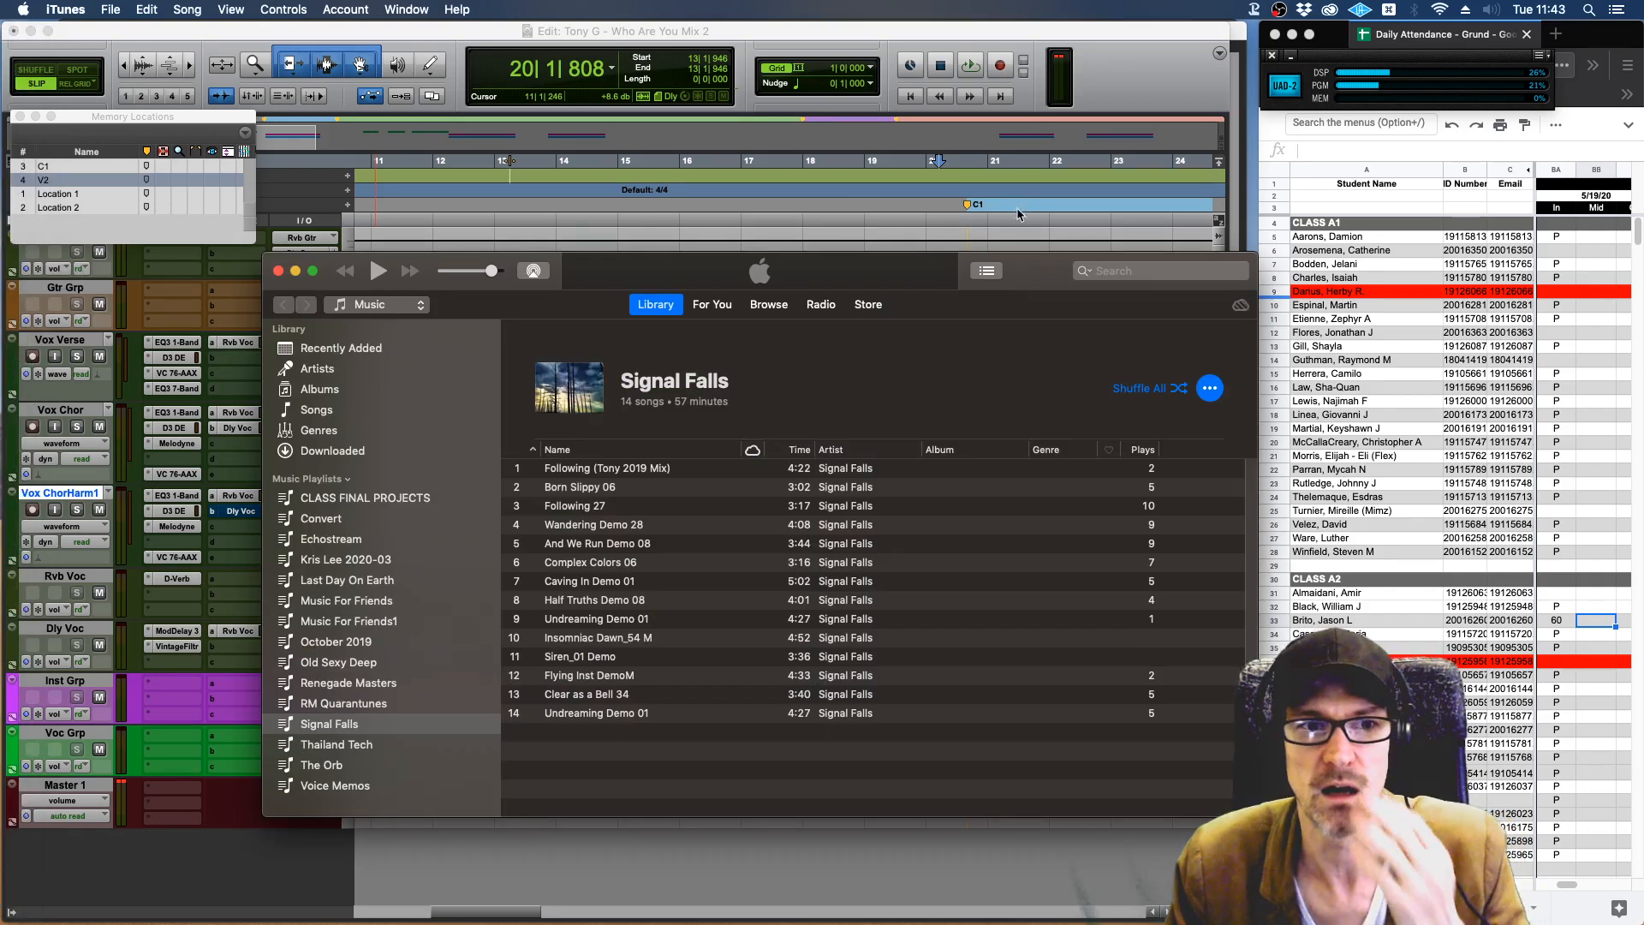
left_click_drag(1027, 271, 982, 234)
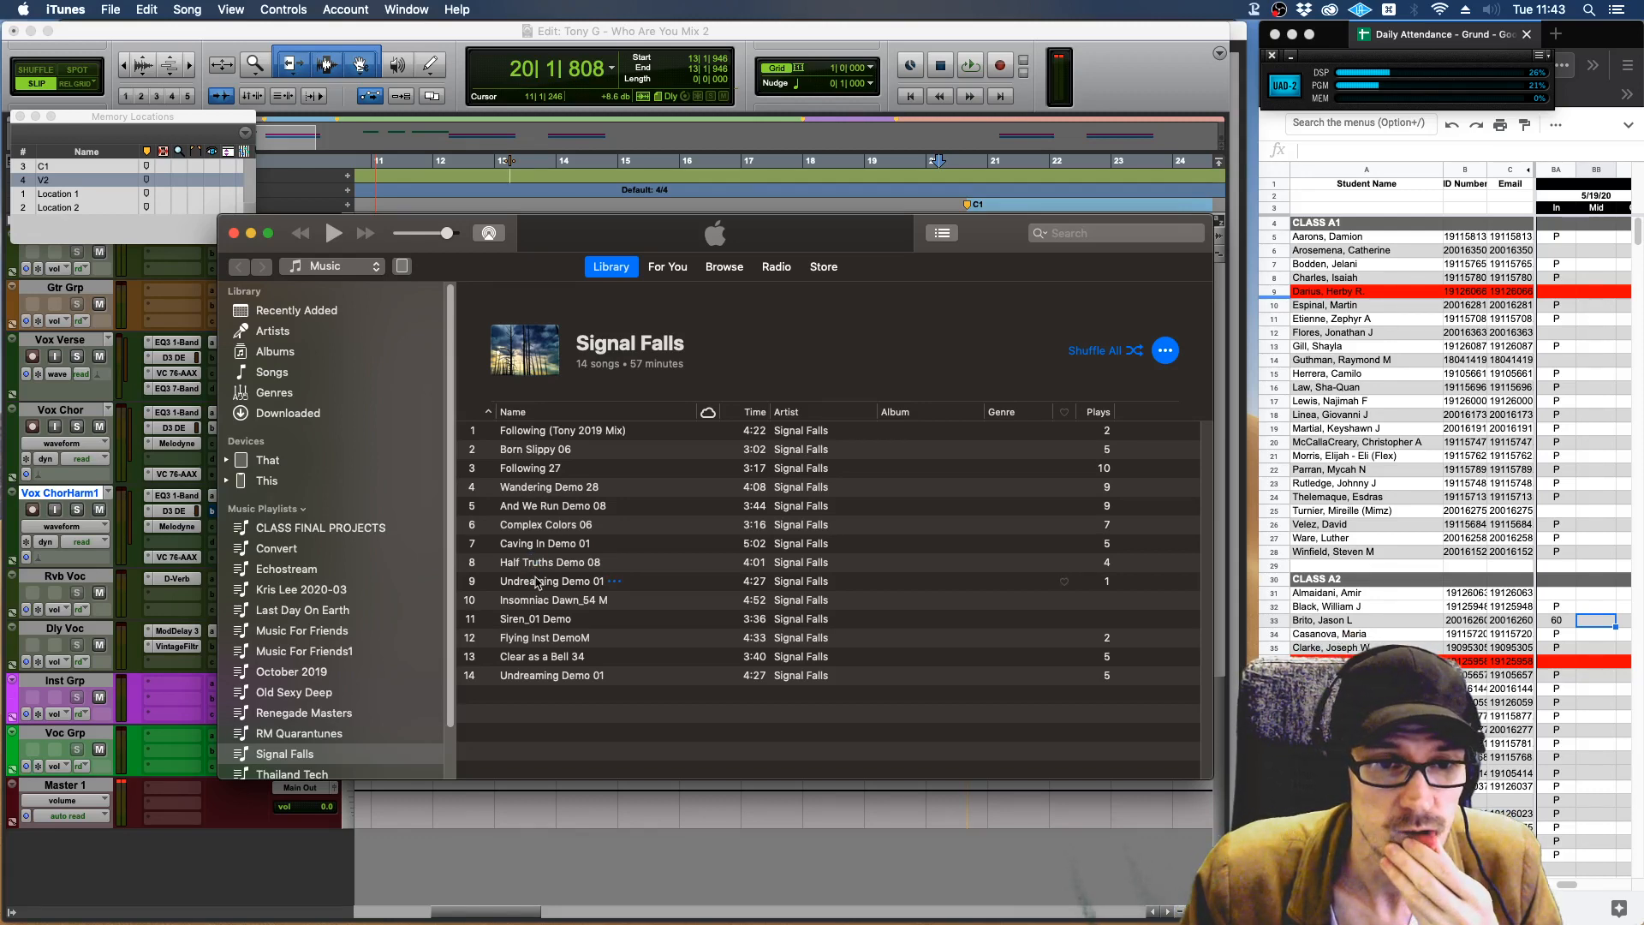
double_click(535, 656)
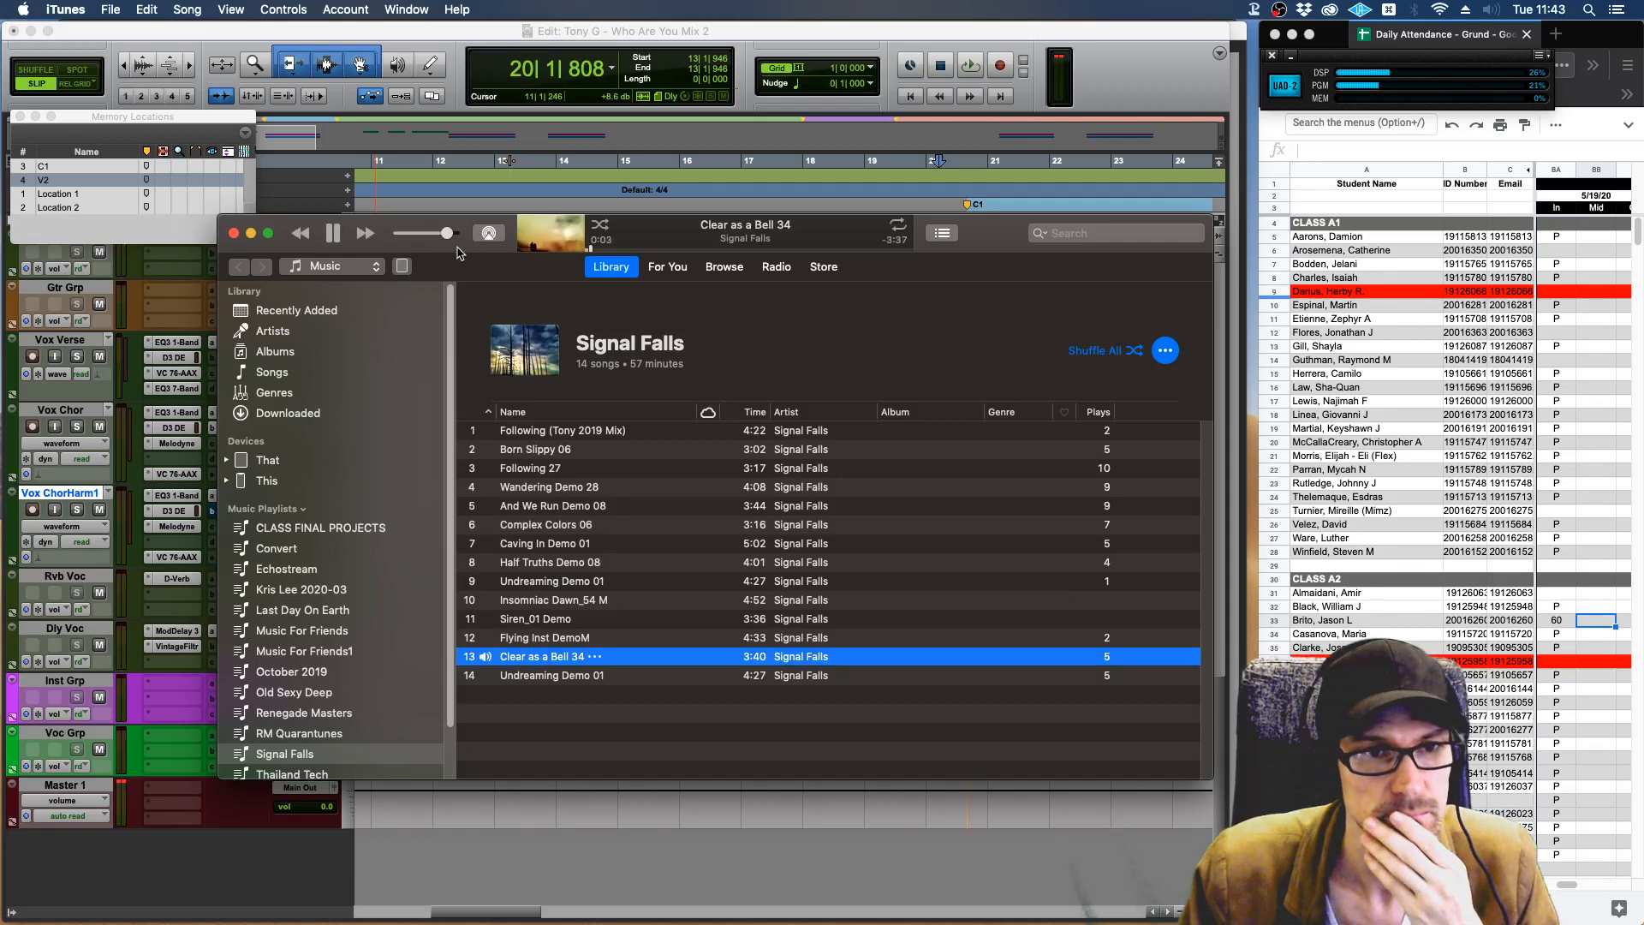
left_click_drag(447, 233, 473, 239)
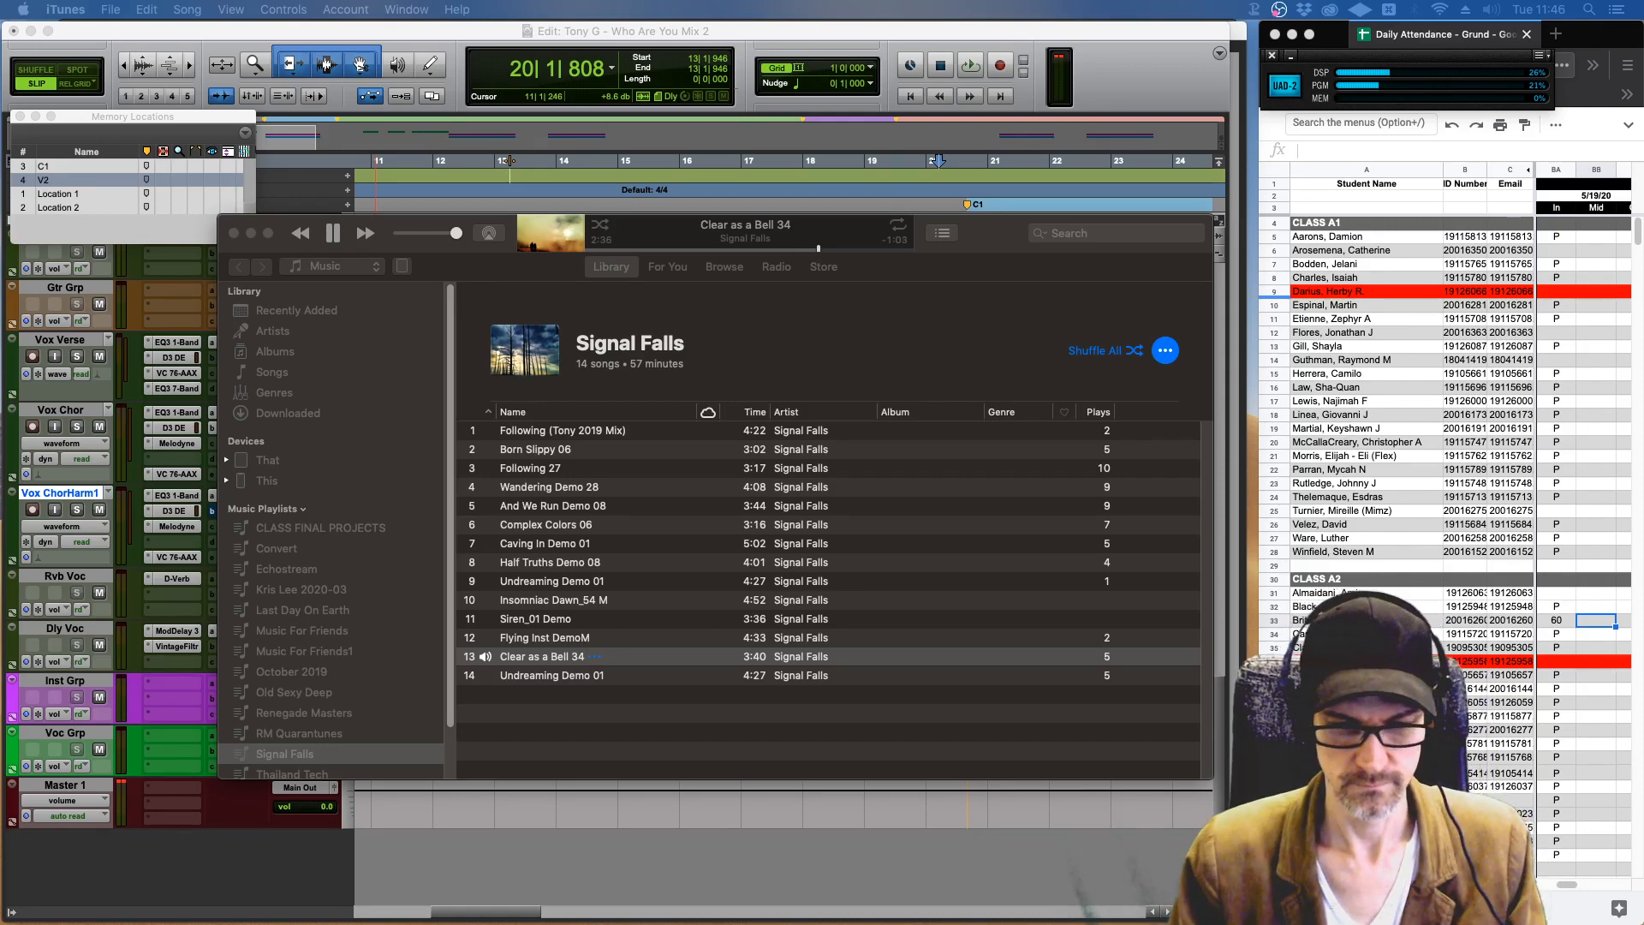
left_click(901, 656)
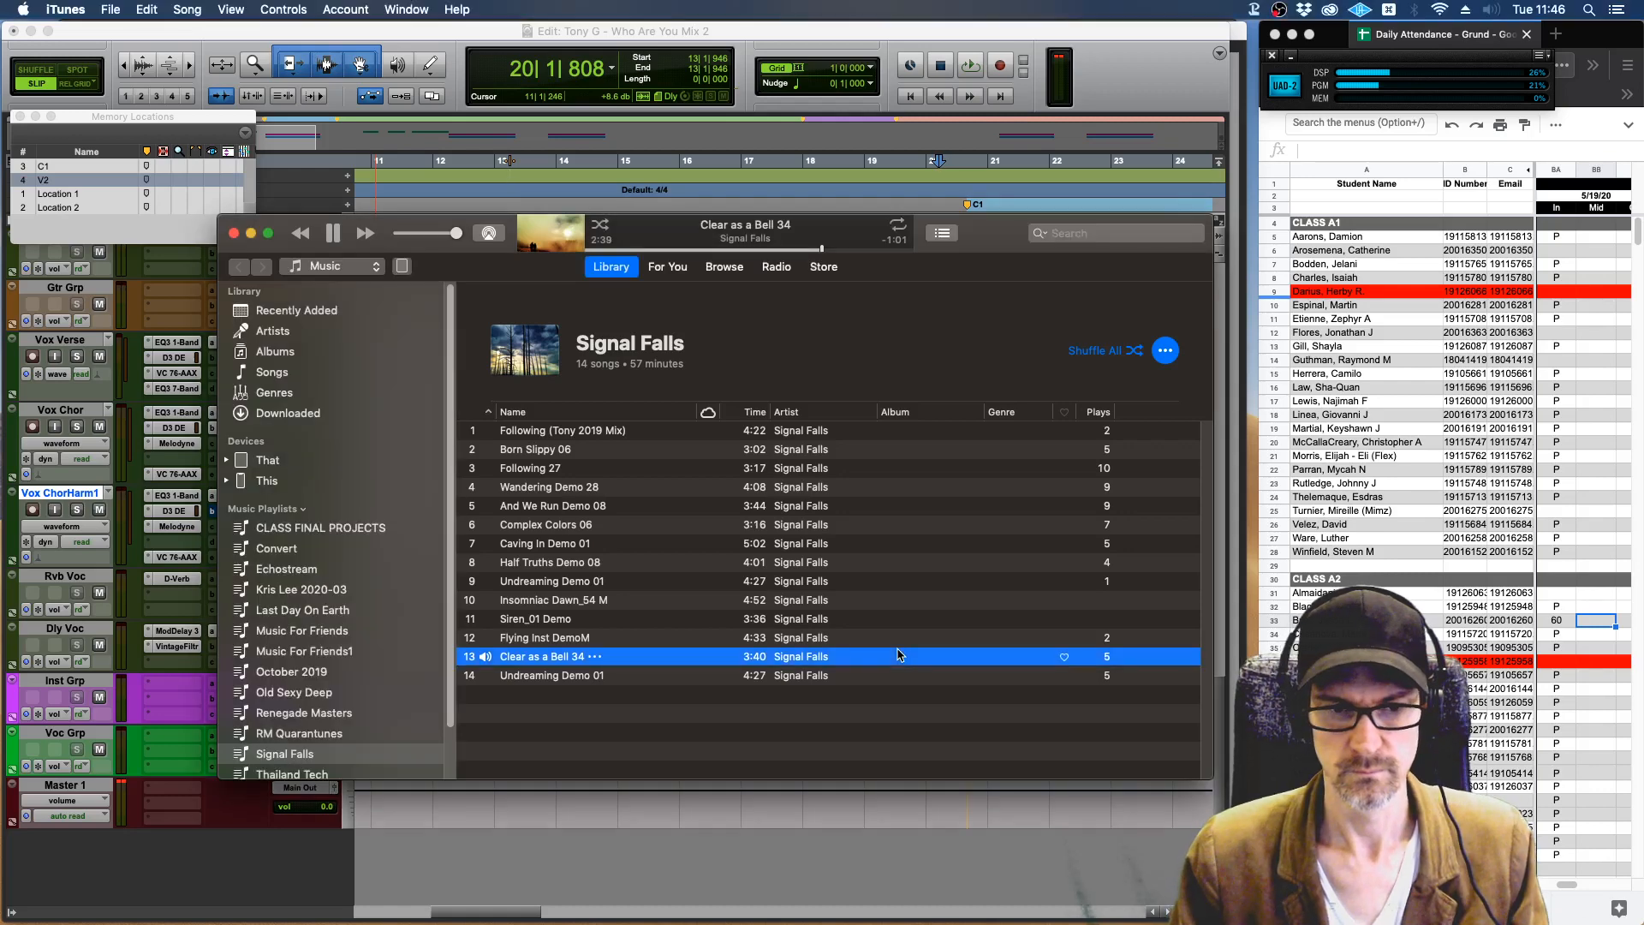
key("space")
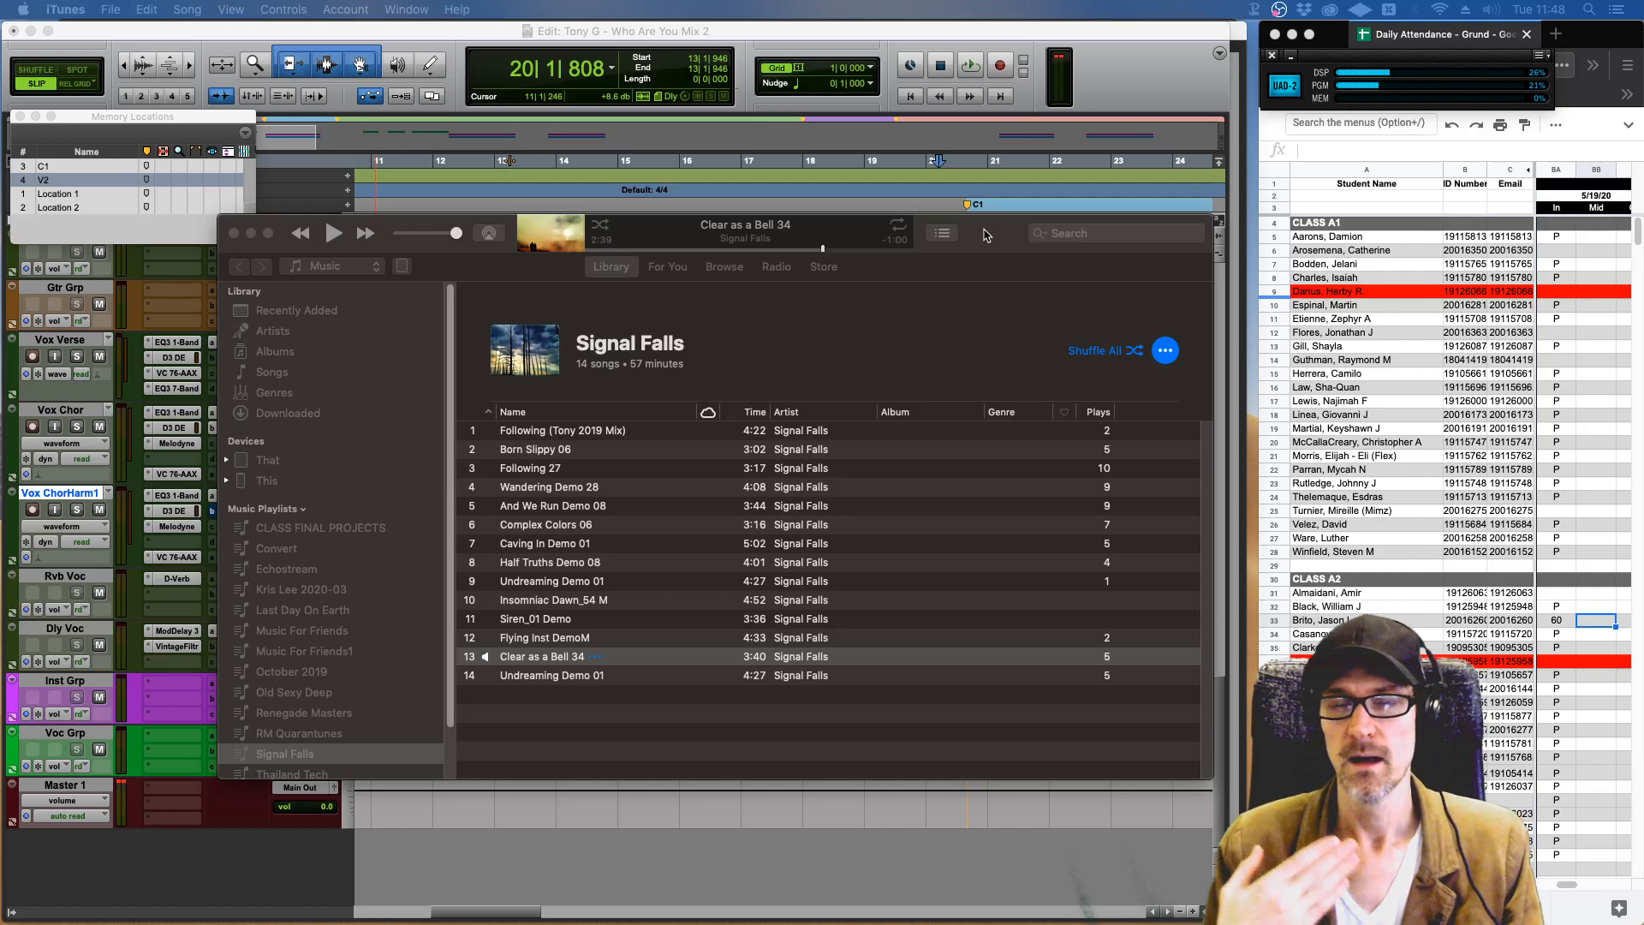
Switch back to the Pro Tools Edit window and play the chorus from about bar 20.
left_click(1136, 91)
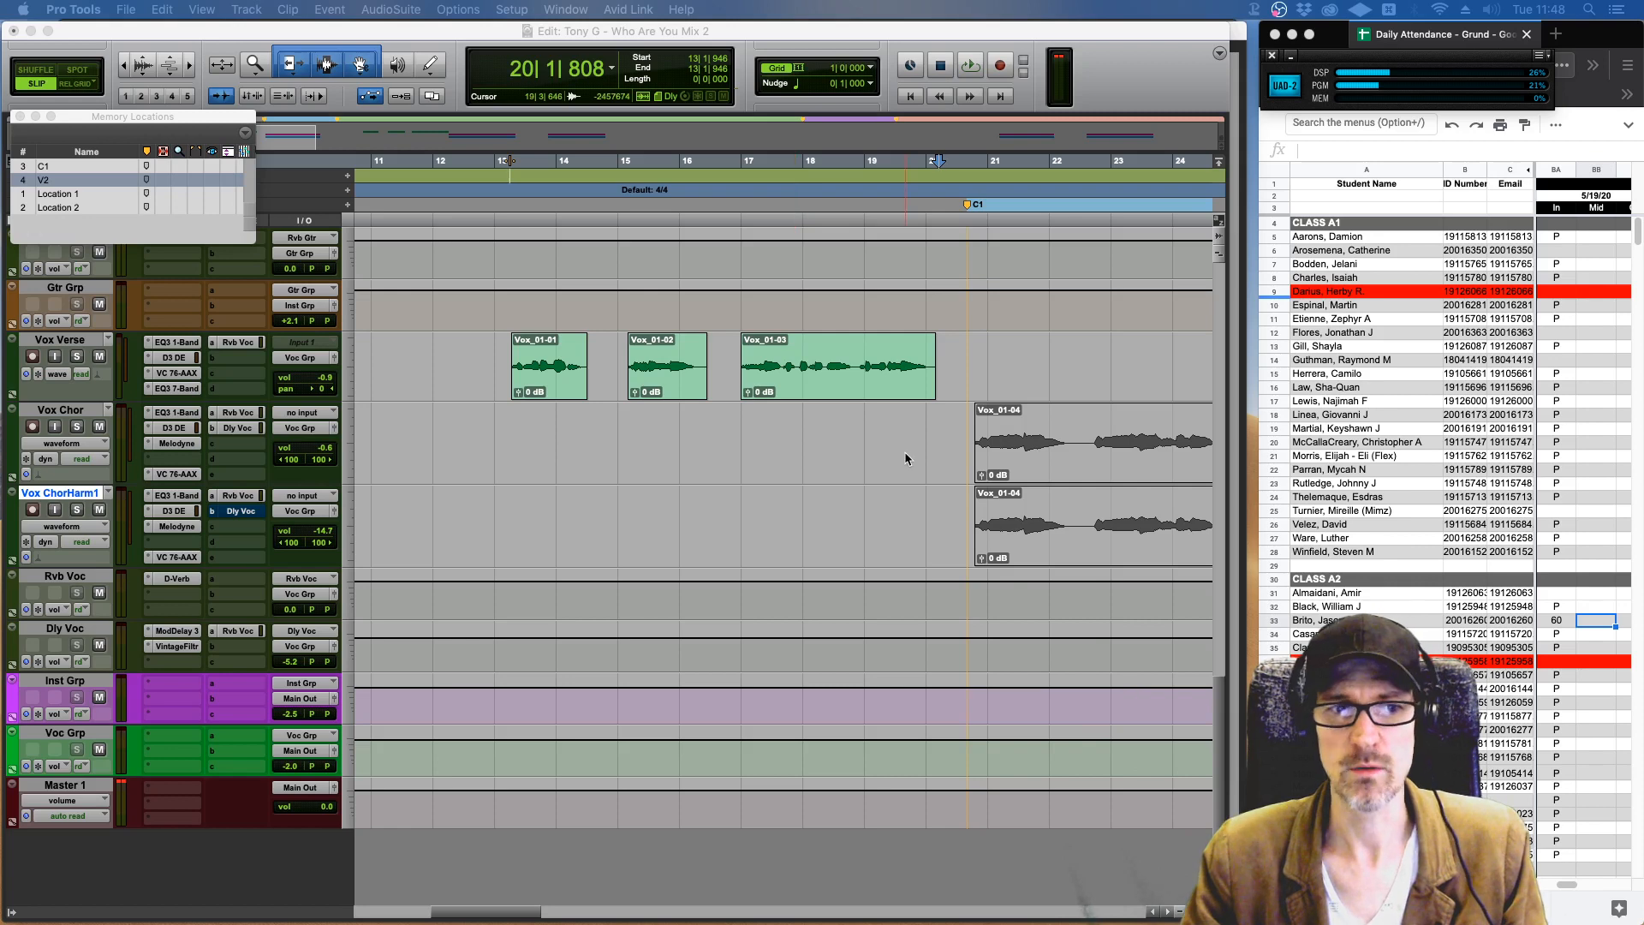
scroll(907, 460, "right", 5)
scroll(907, 460, "right", 1)
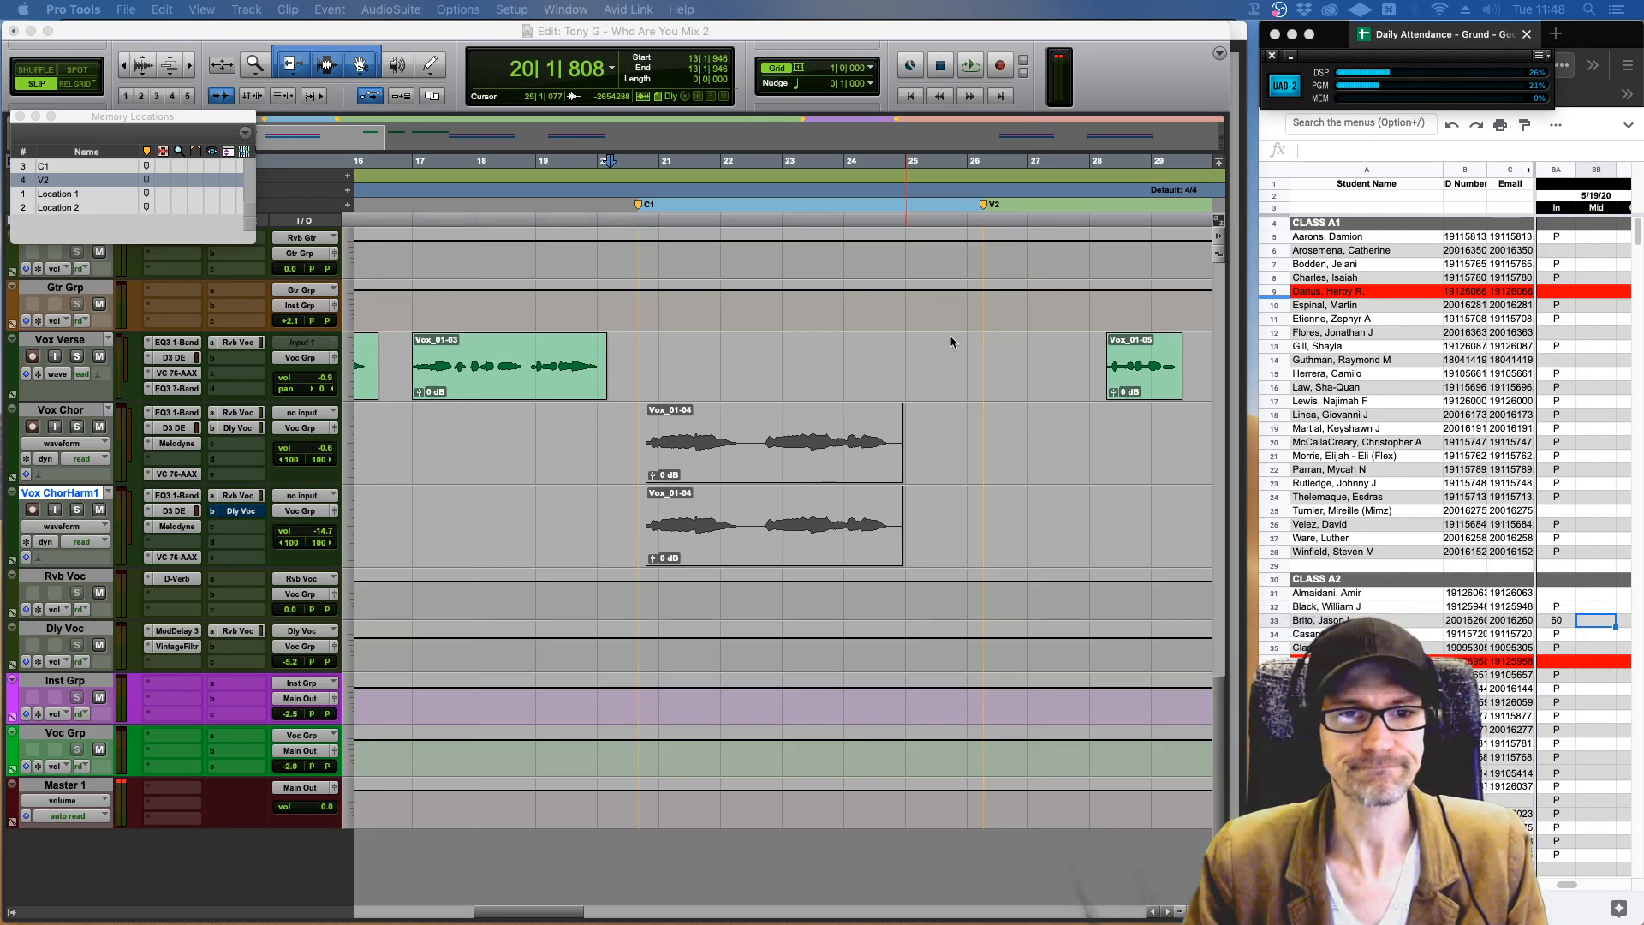
left_click(820, 39)
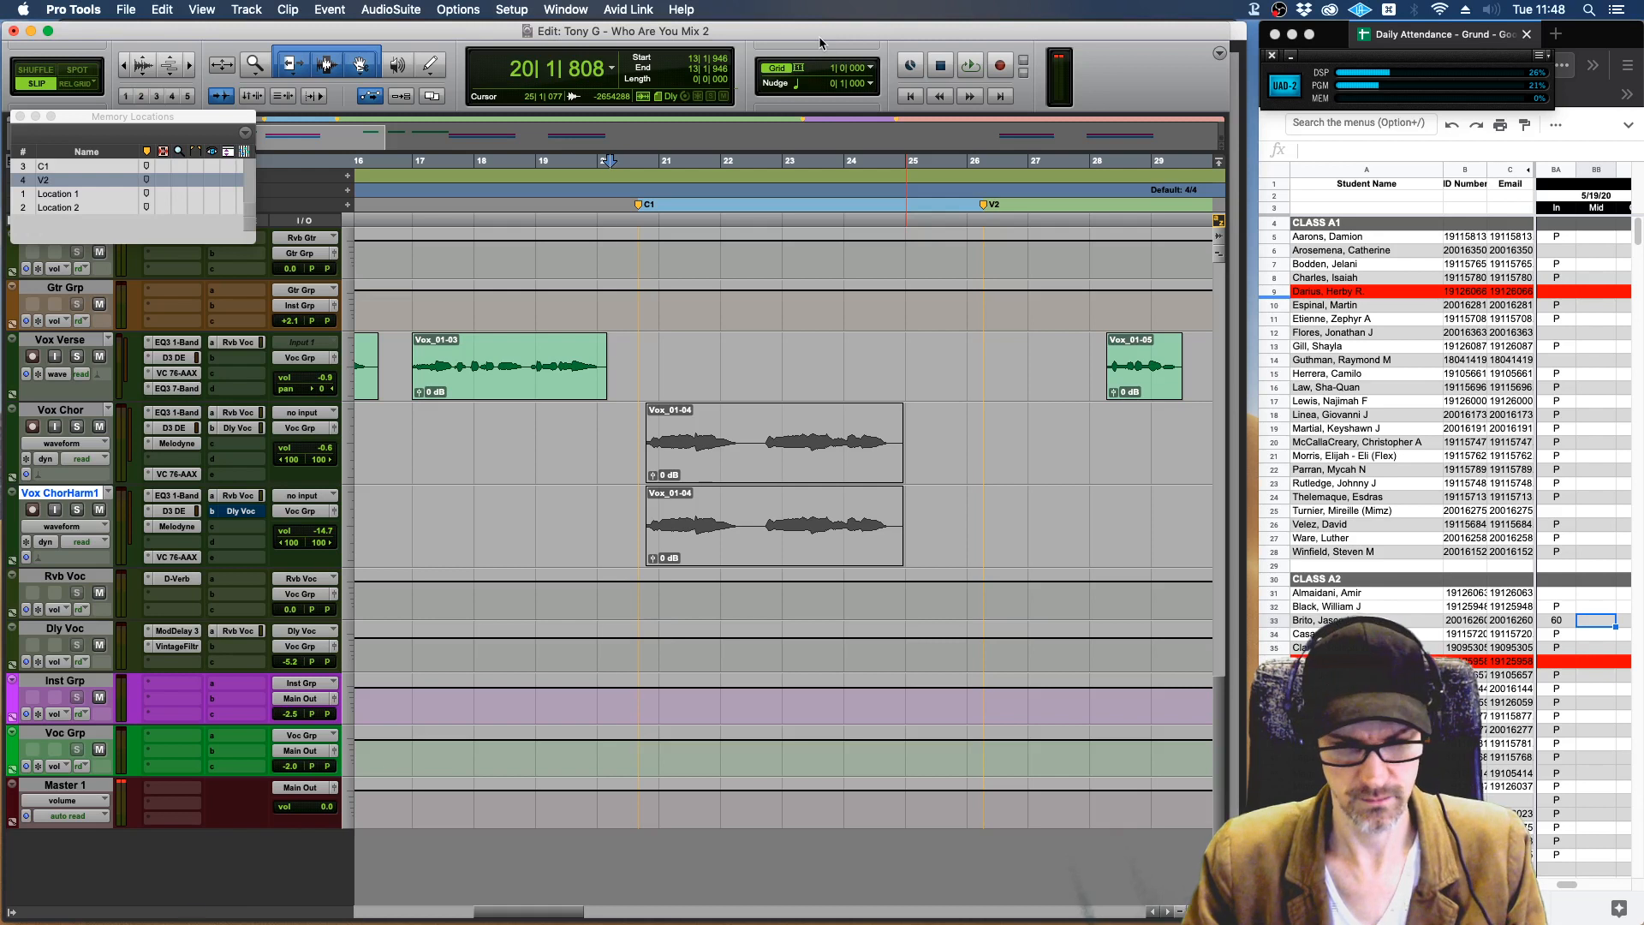
key("space")
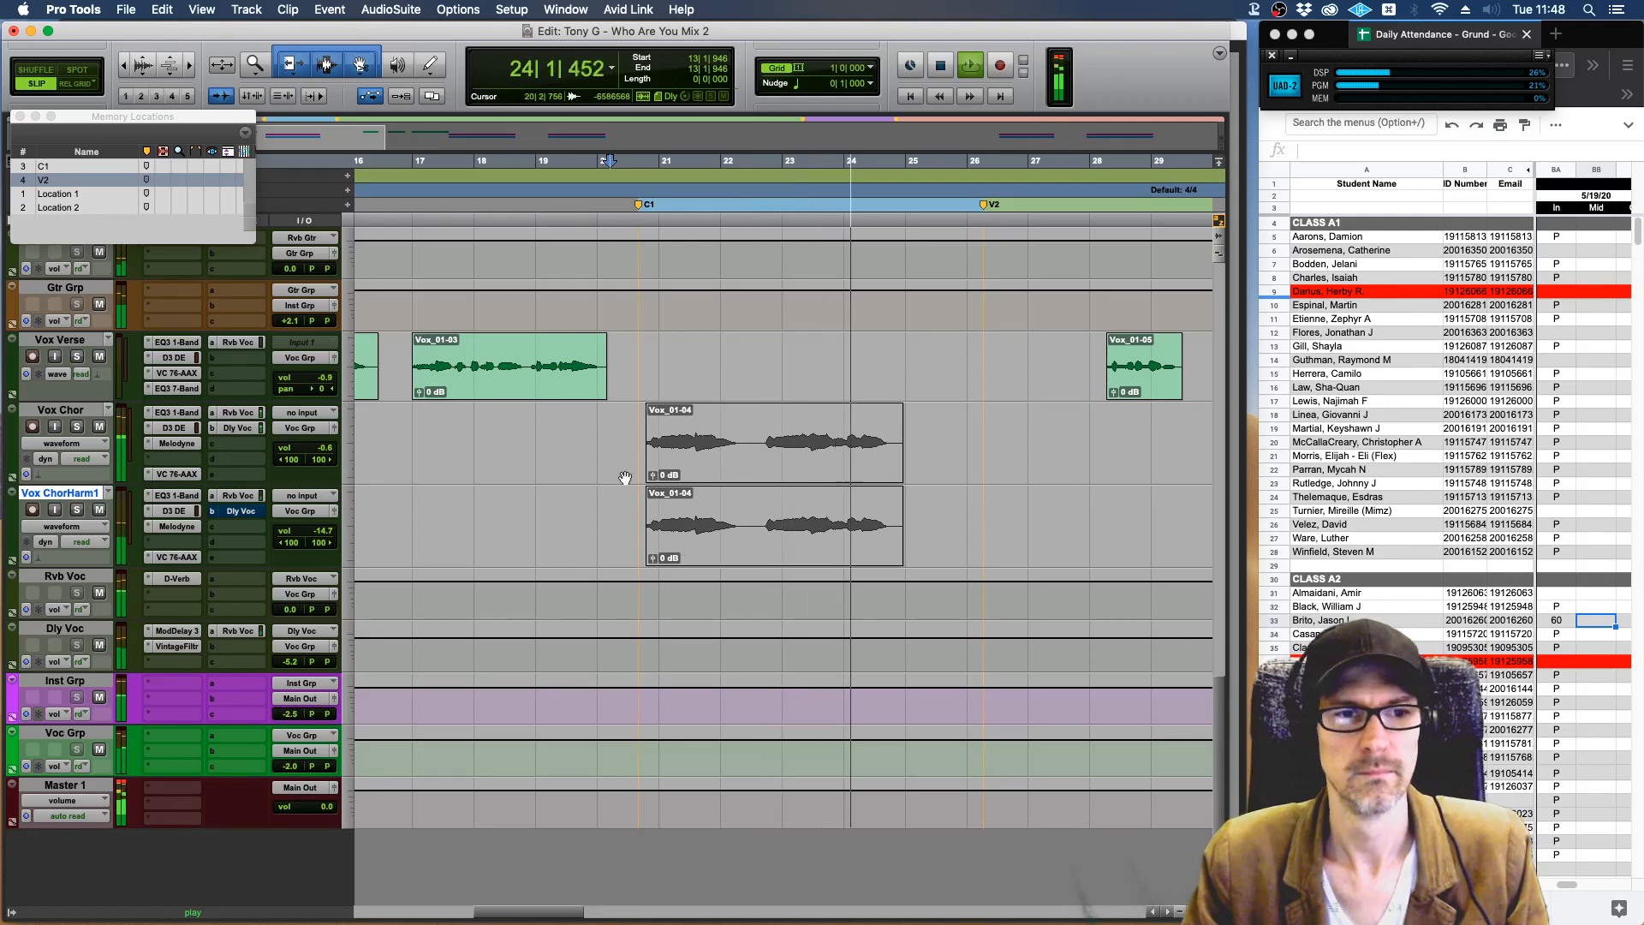
key("space")
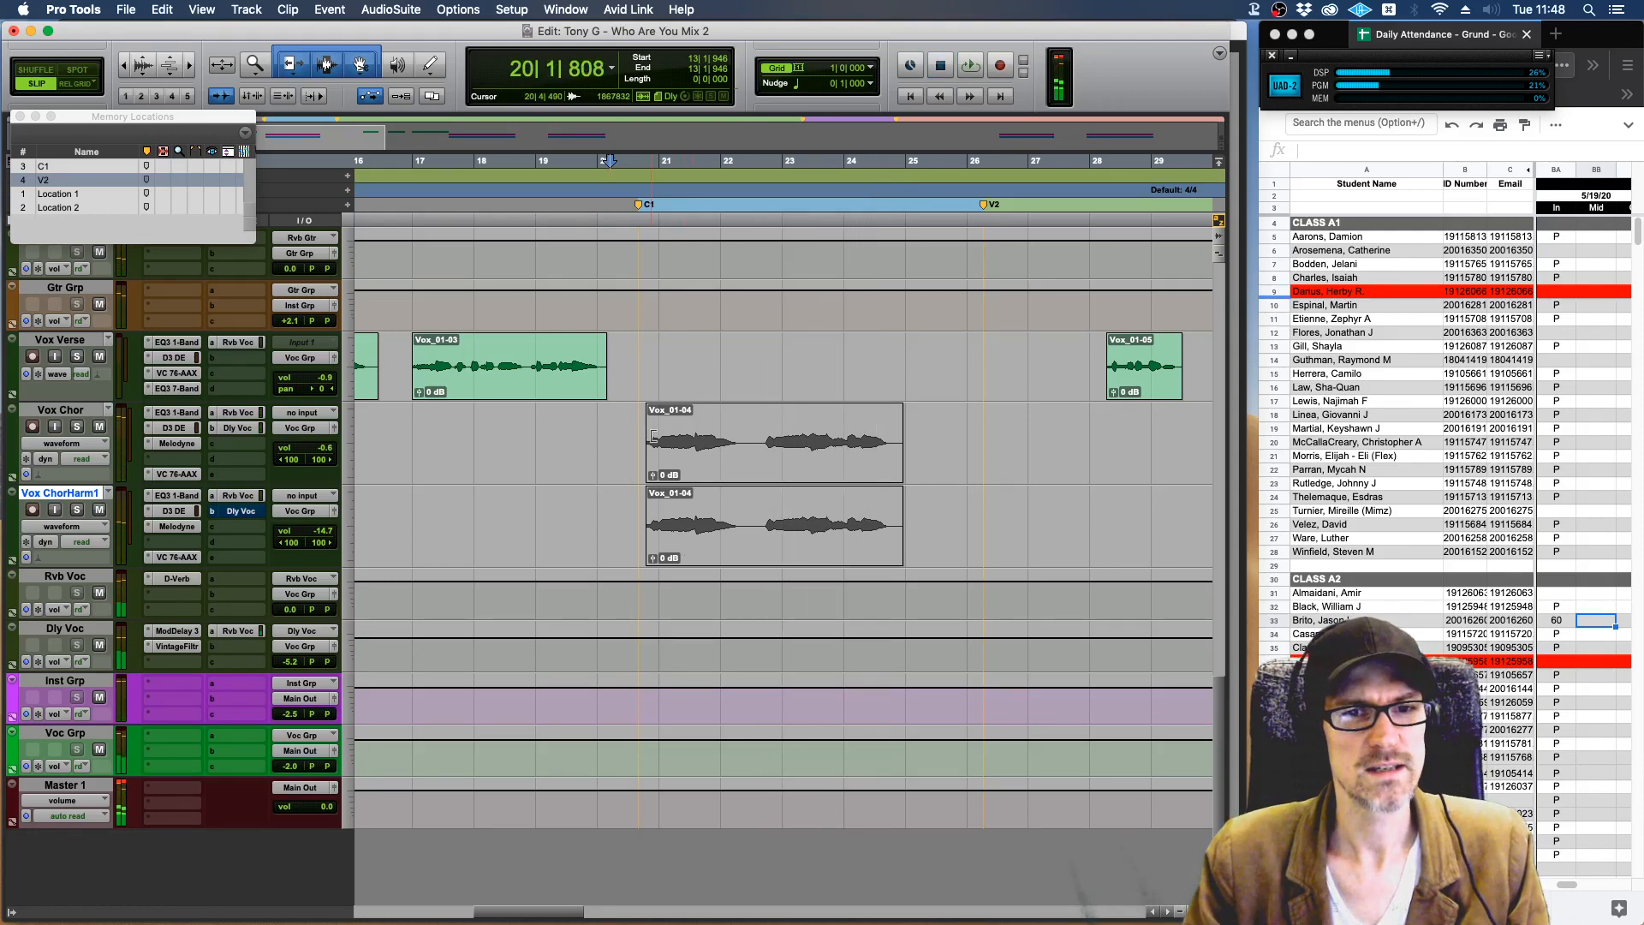
Solo the Vox Chor track, bypass its Dly Voc and Rvb Voc sends, and play the dry chorus vocal.
left_click(76, 427)
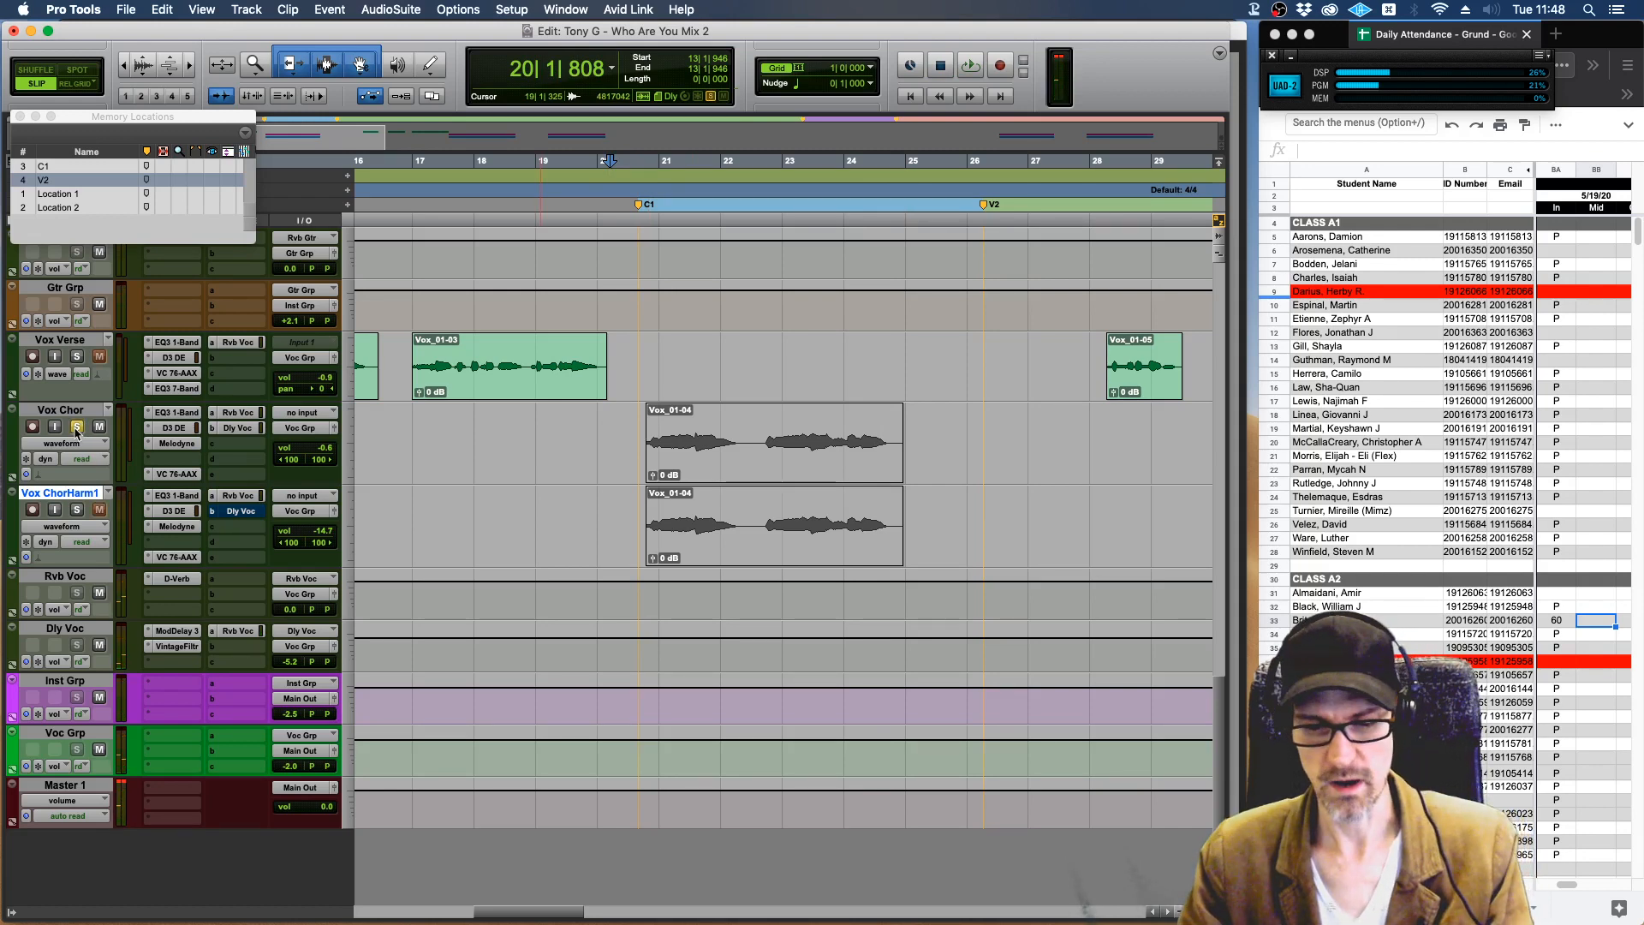
key("super+equal")
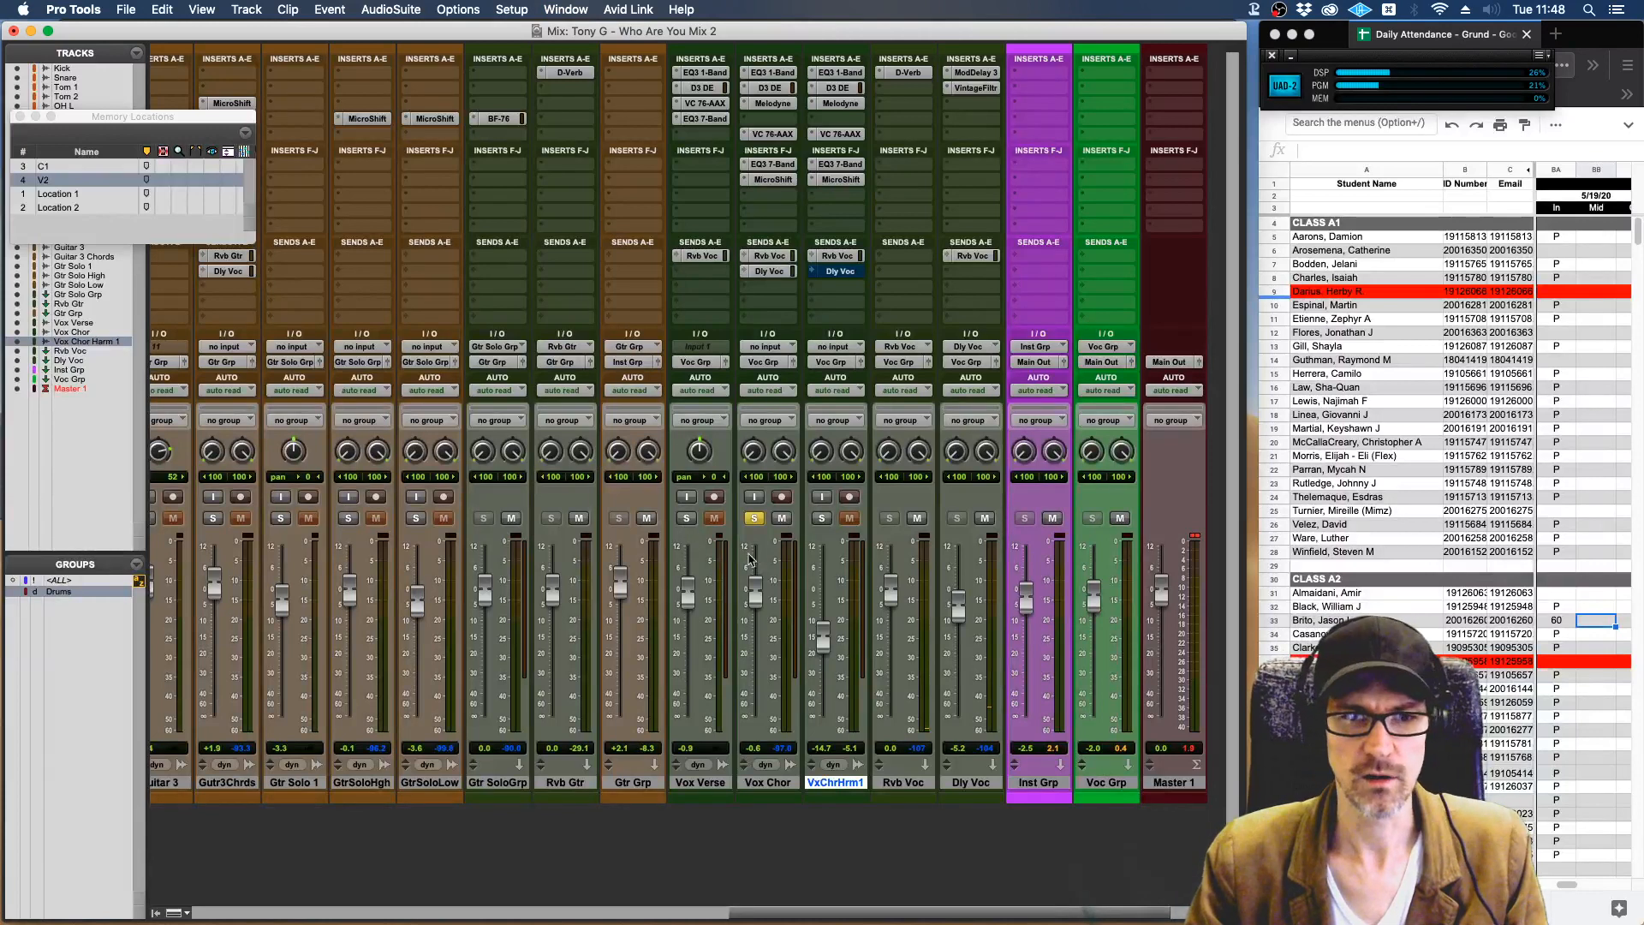
left_click(778, 270, "super")
left_click(778, 259, "super")
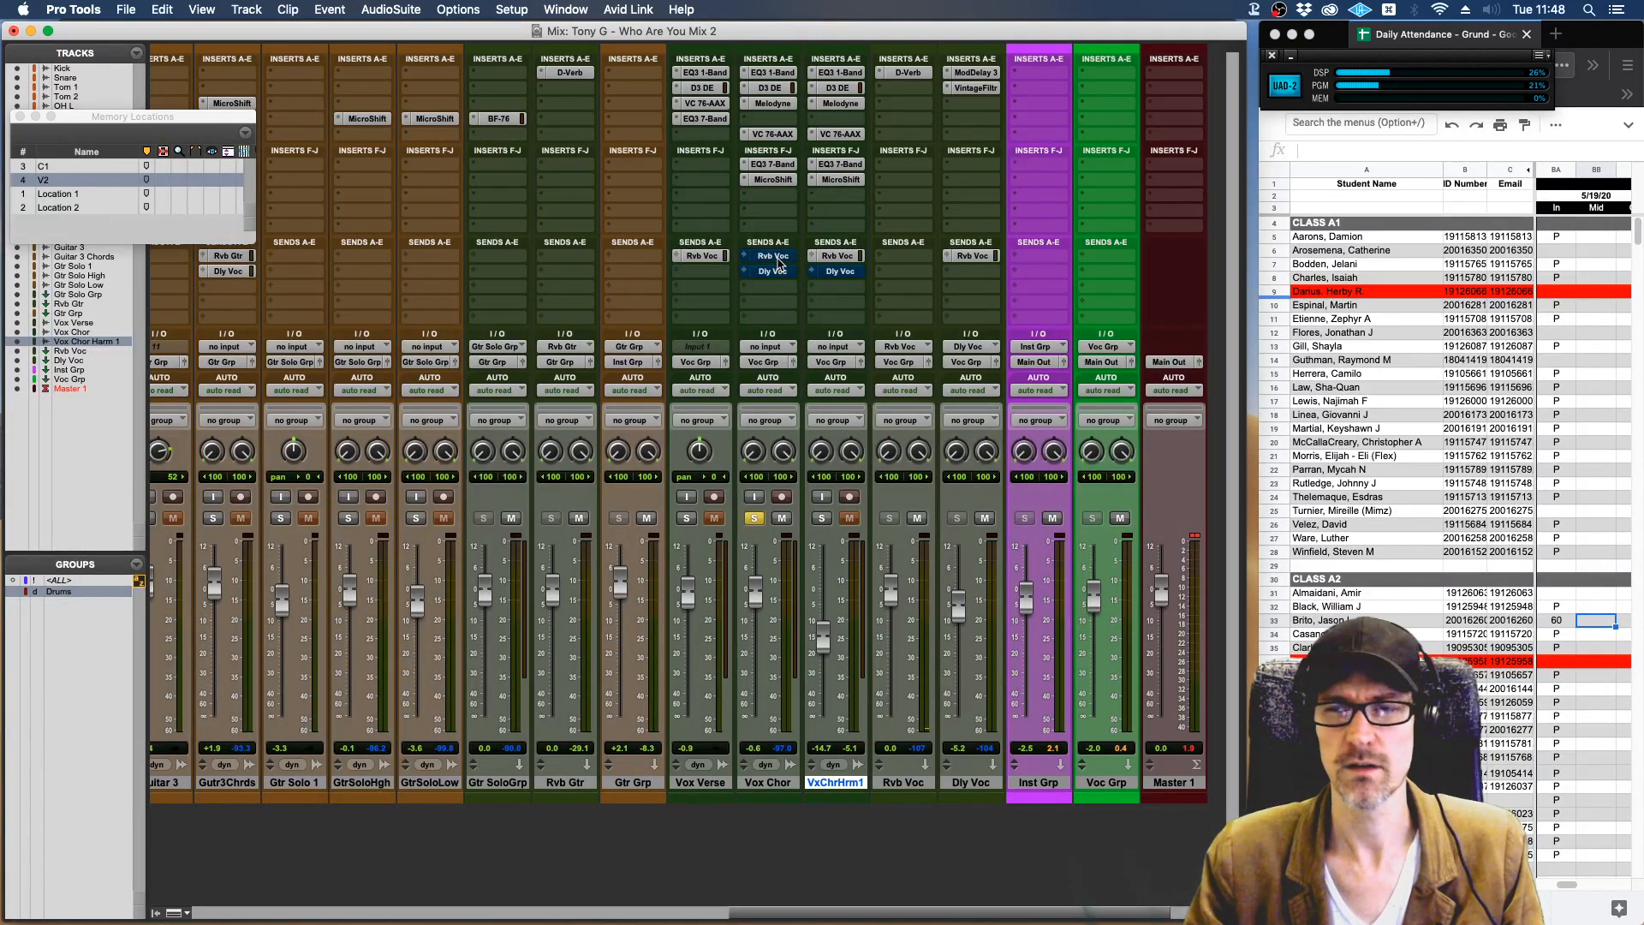
key("space")
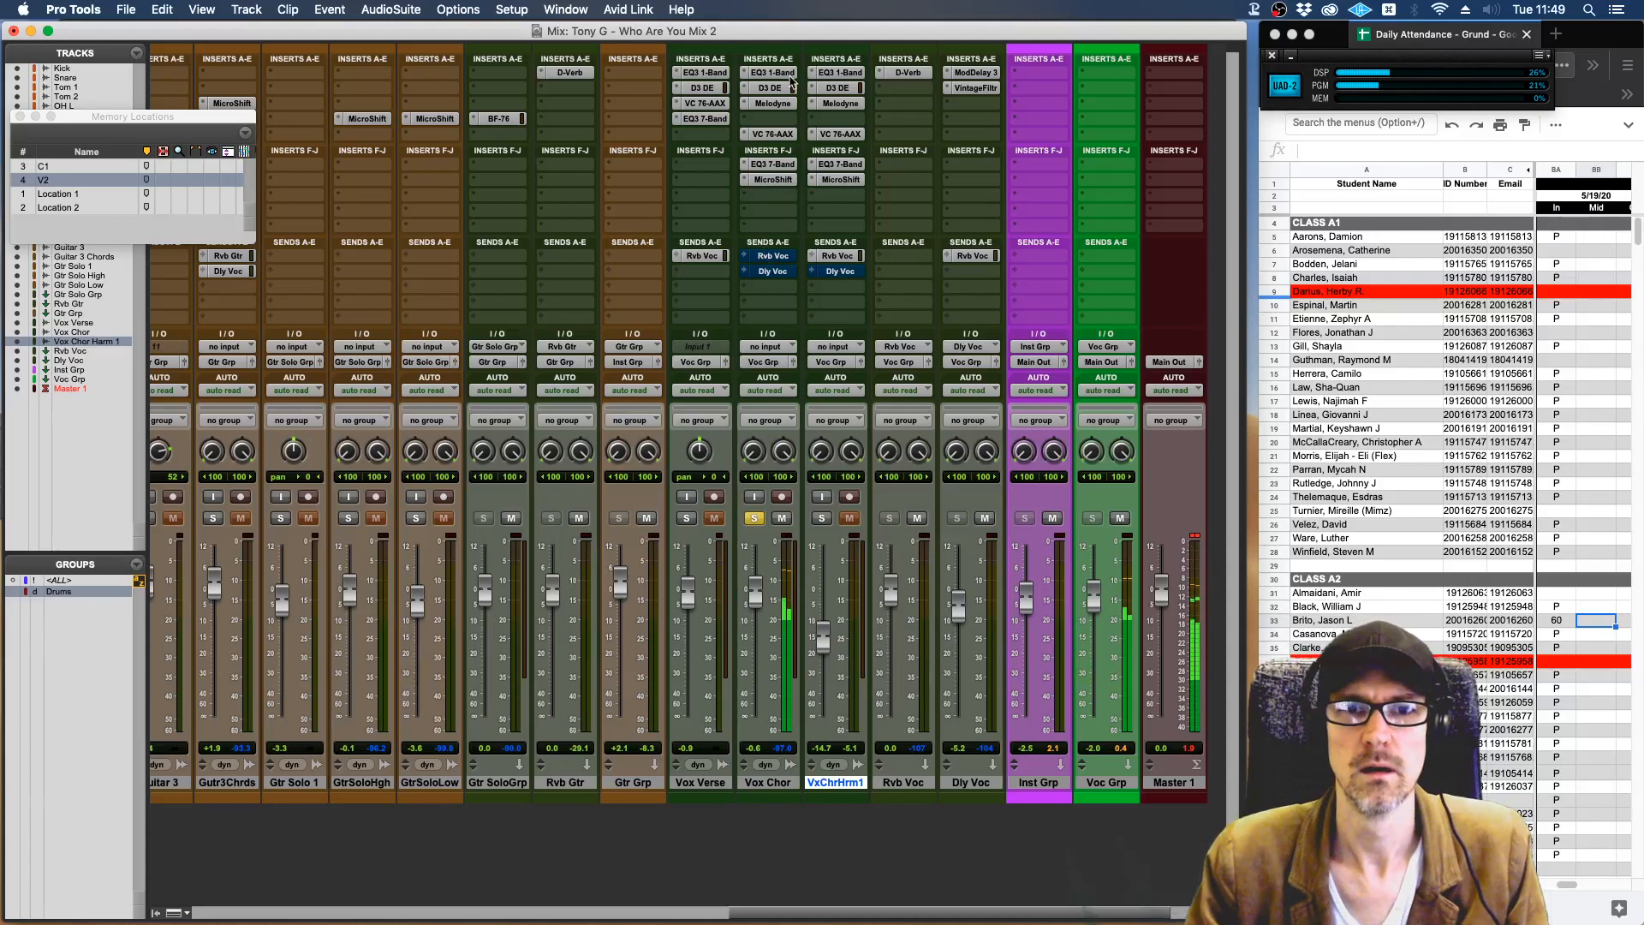
In Vox Chor's Melodyne, snap all notes to the nearest semitone, flatten their pitch modulation to 0%, and play the result.
left_click(773, 103)
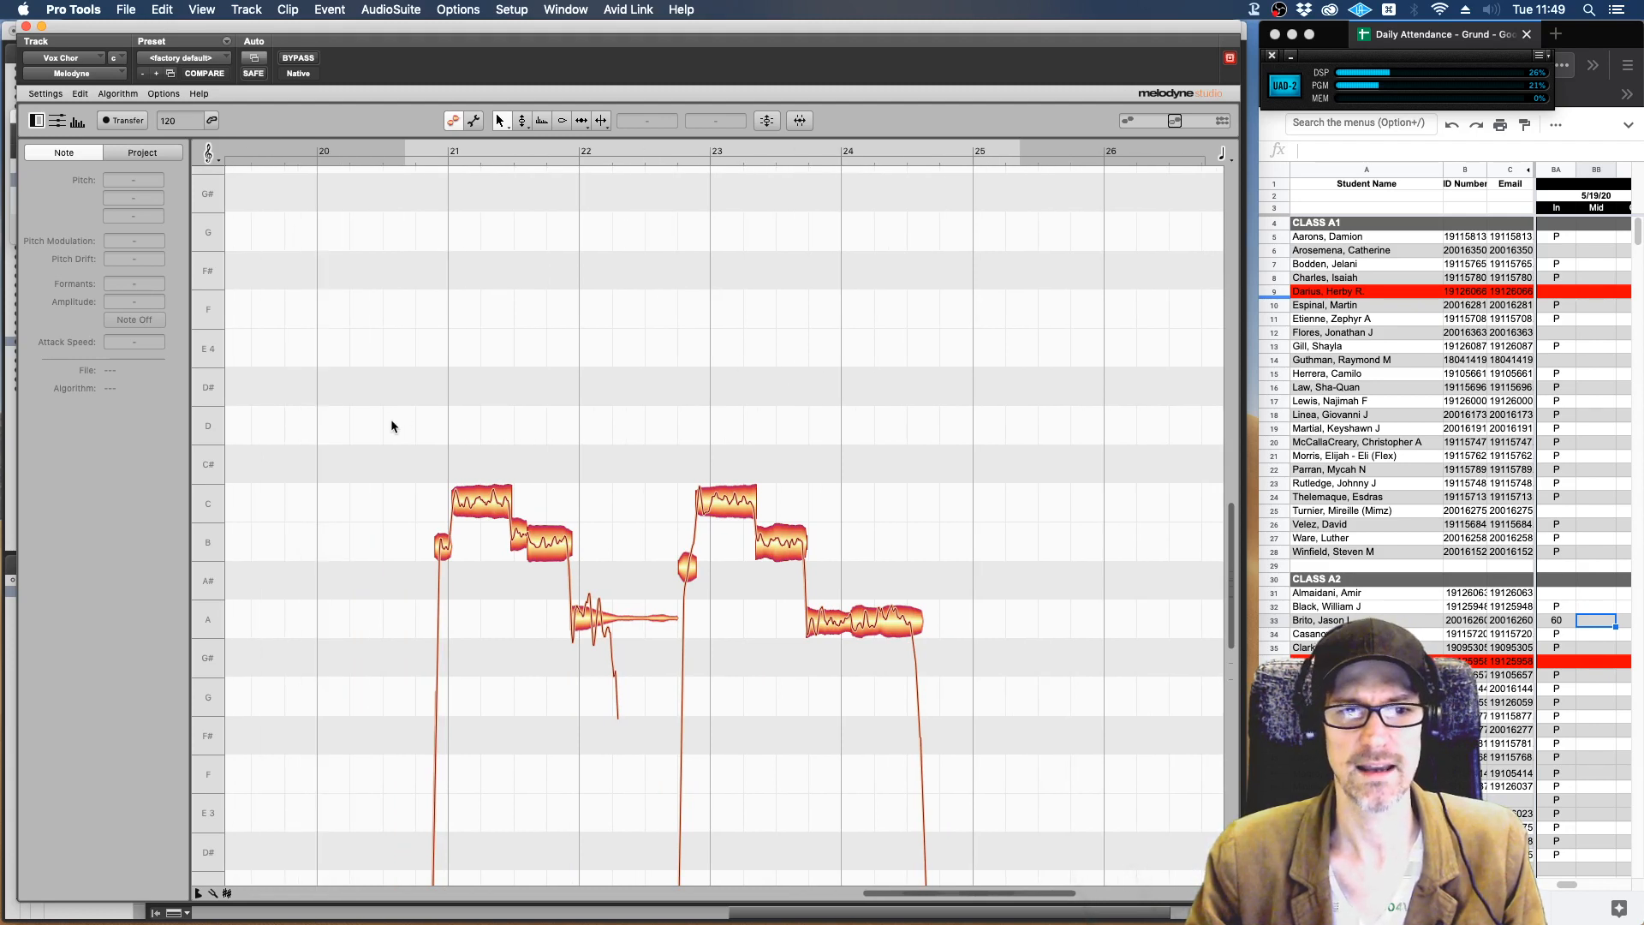
key("super+a")
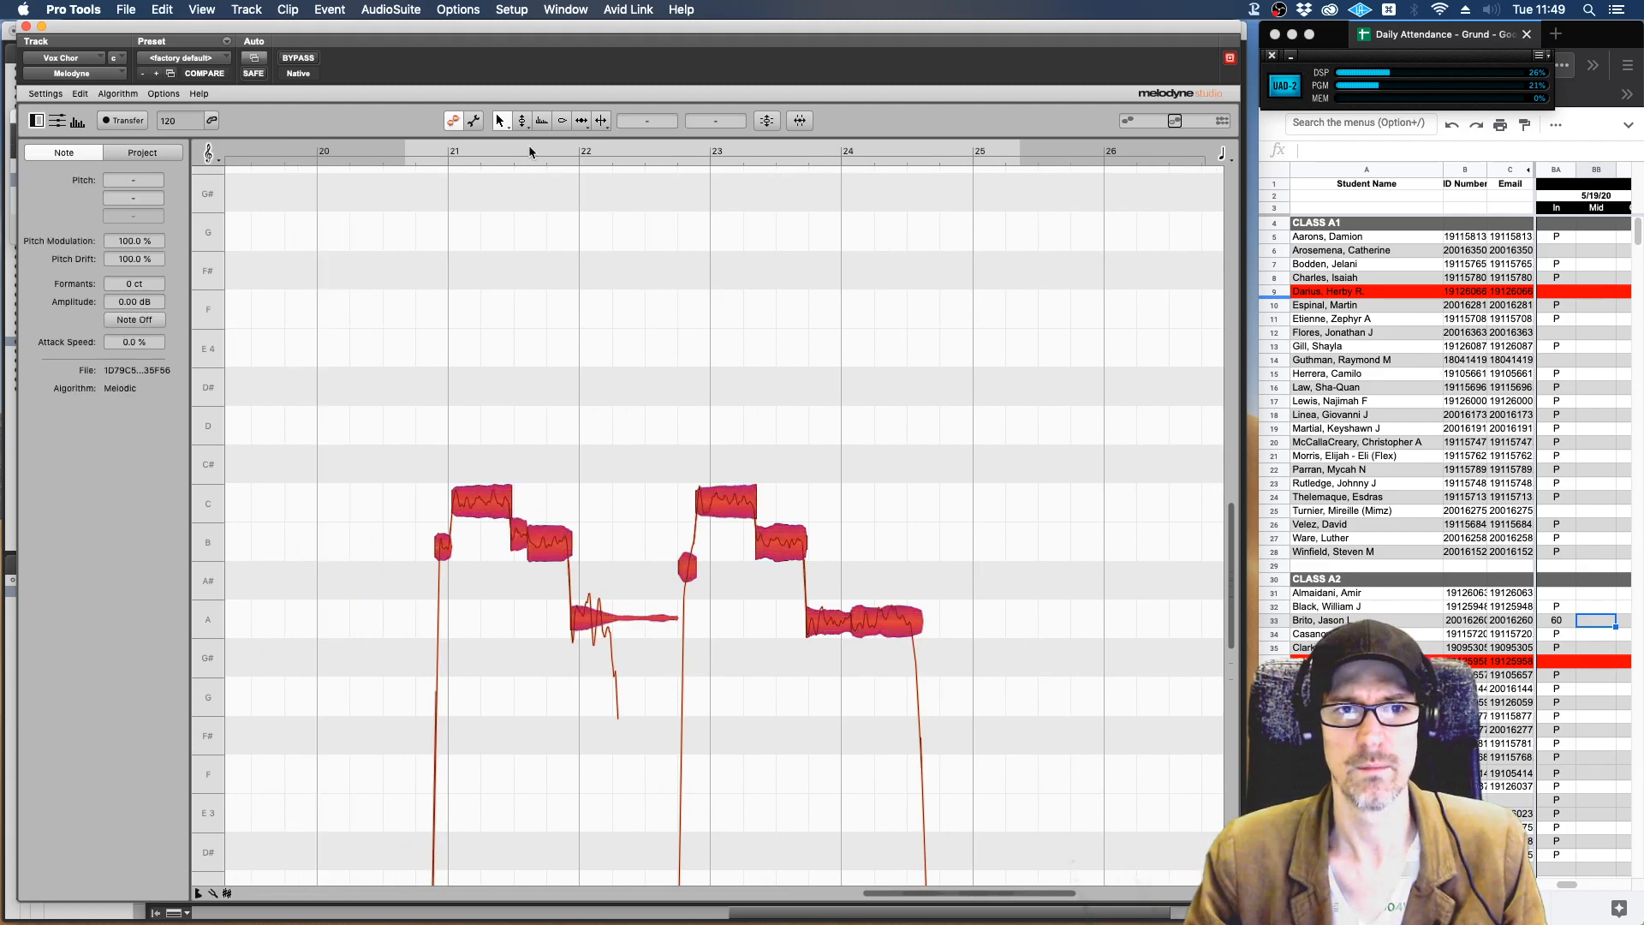
left_click(521, 120)
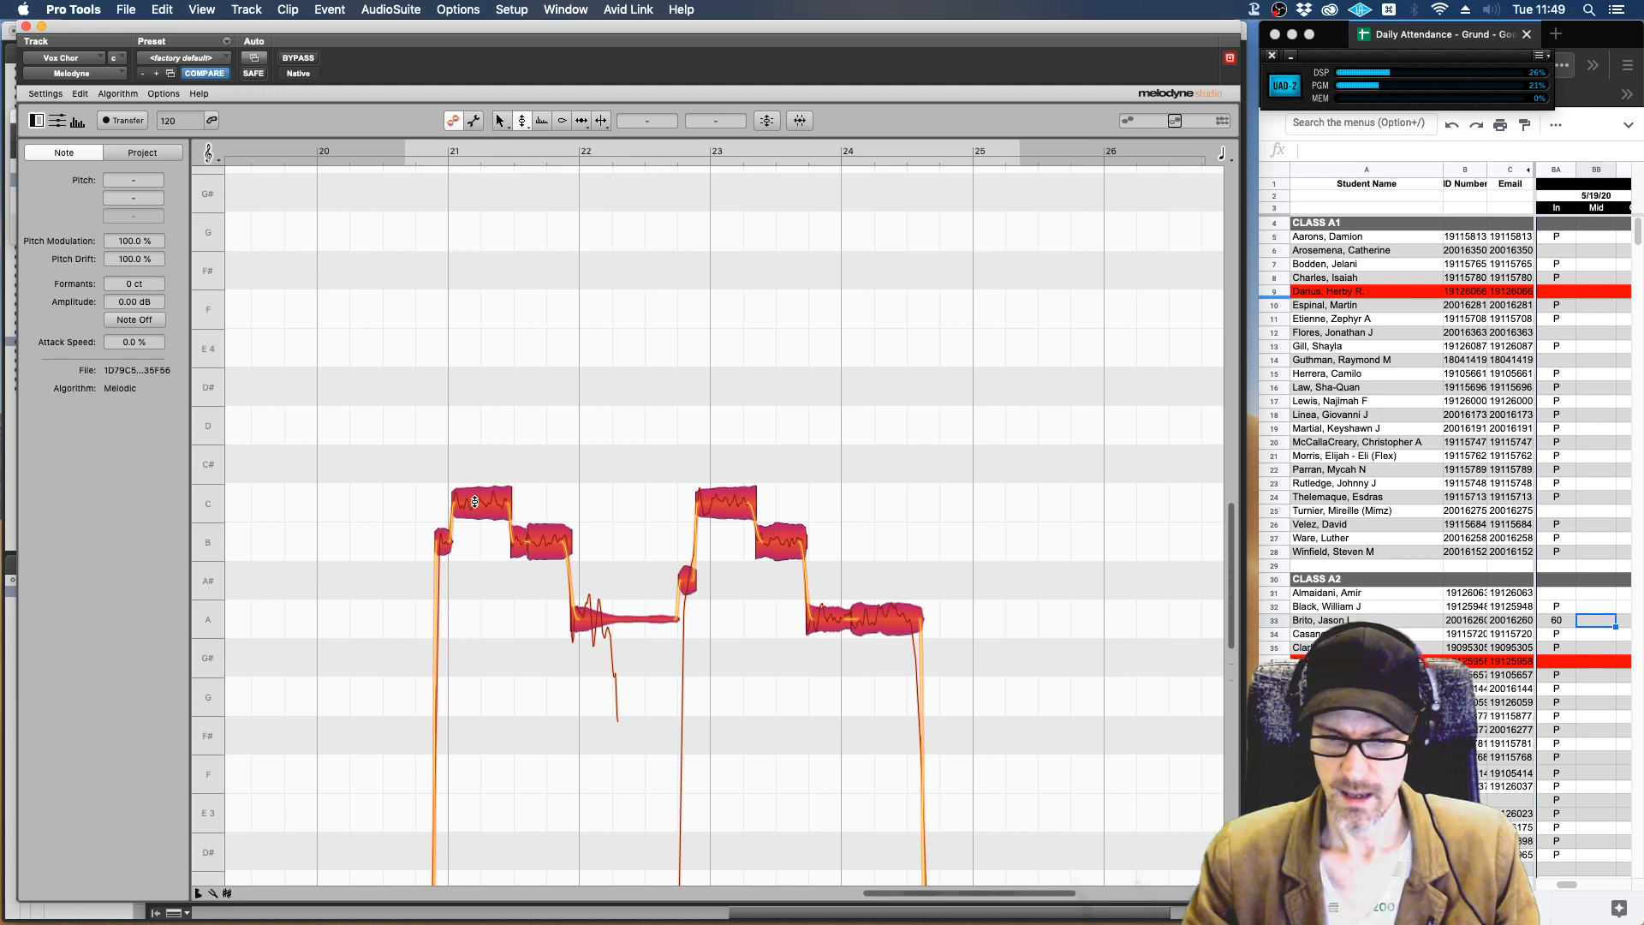
right_click(476, 501)
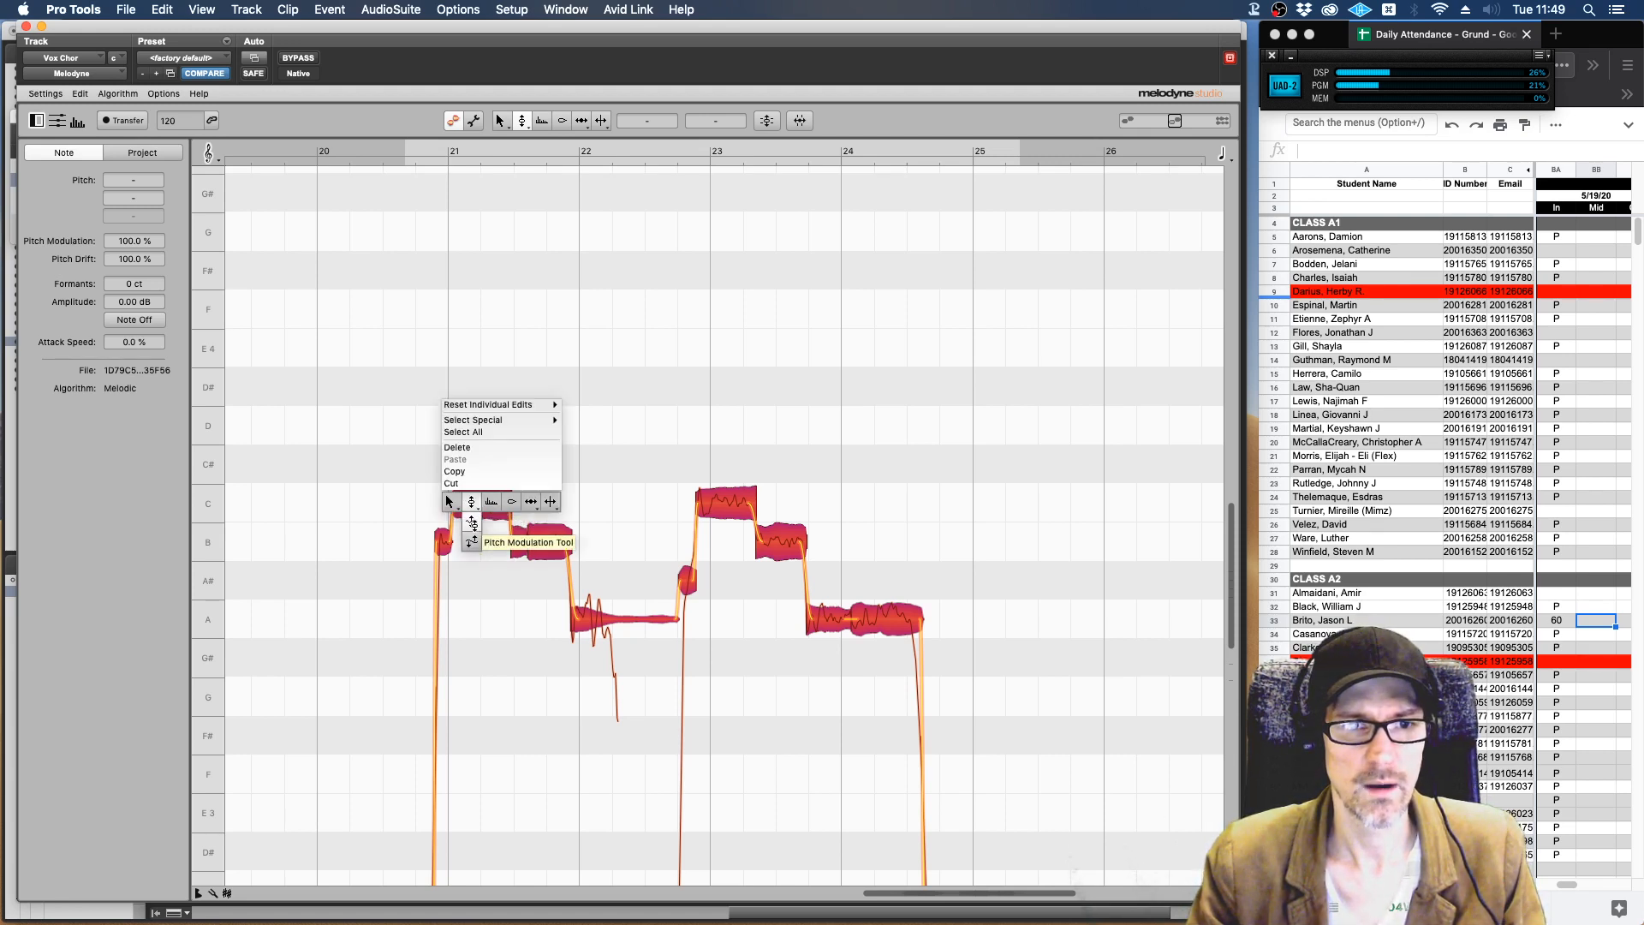
left_click(472, 523)
double_click(471, 508)
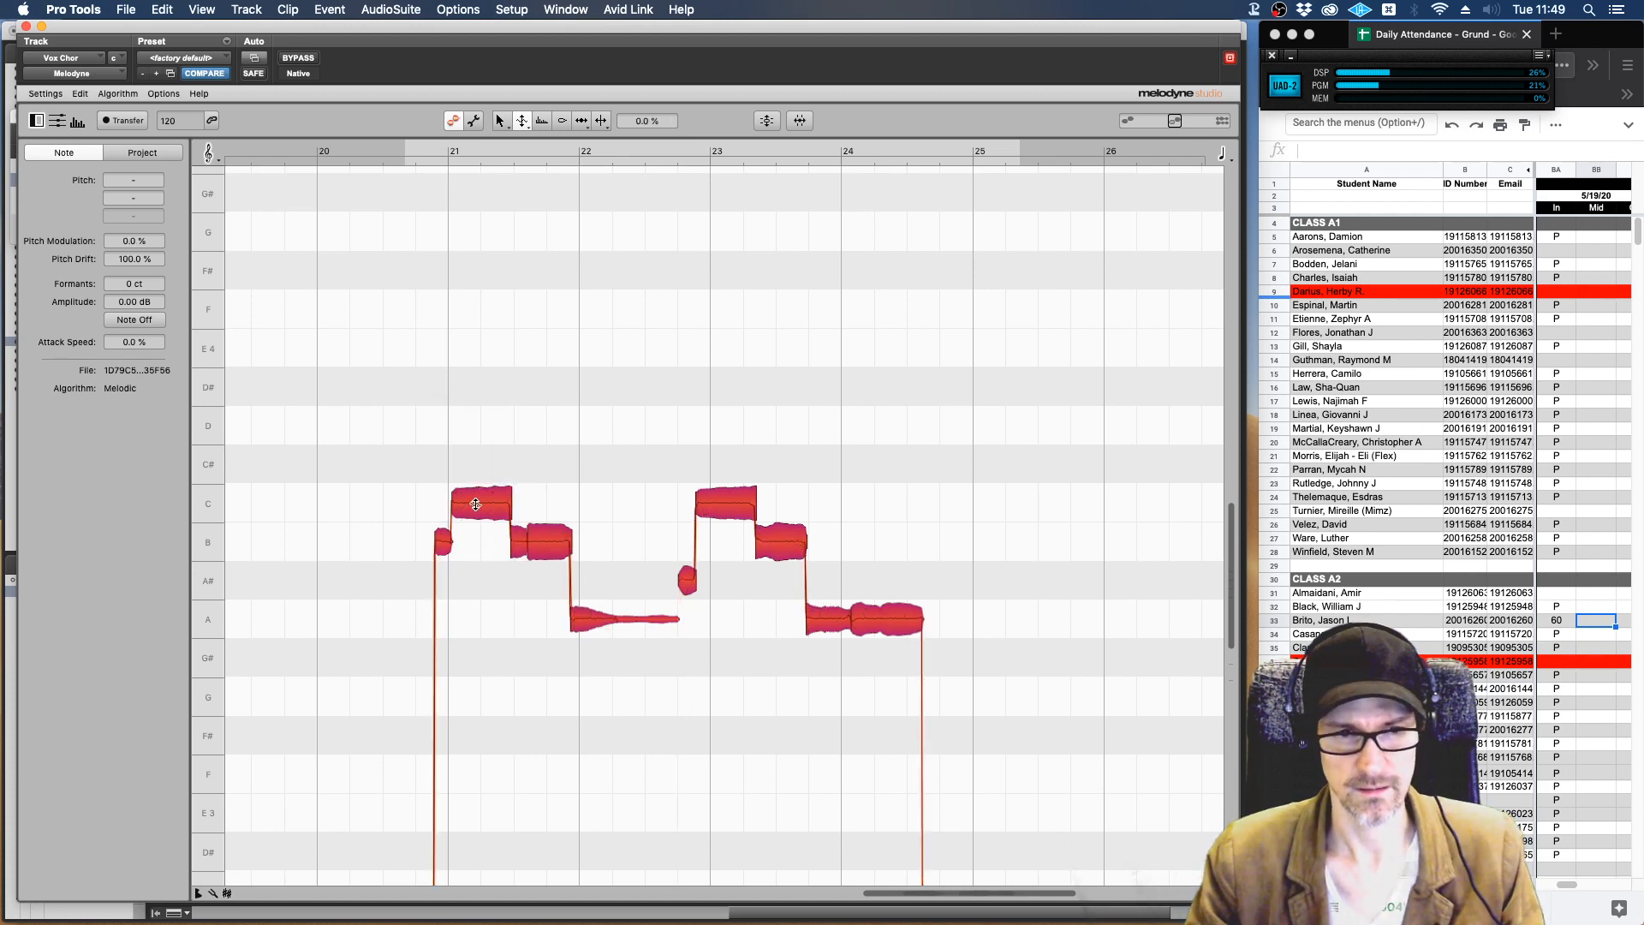
key("space")
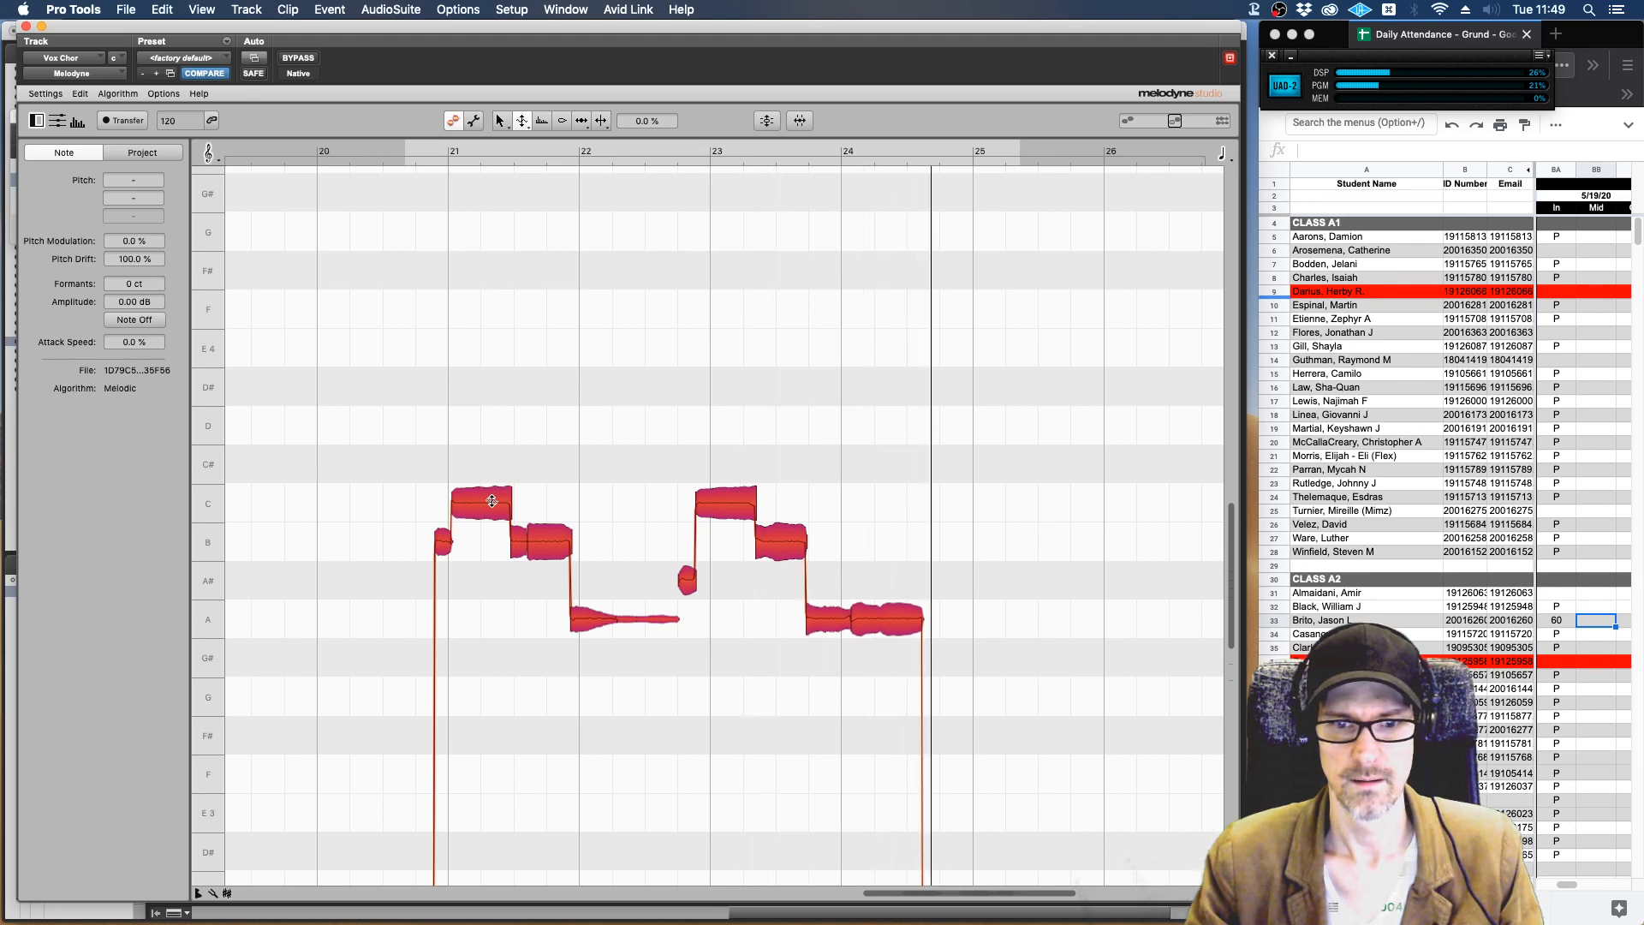
With the pitch tool, move the low trailing note between bars 24 and 25 up to A.
scroll(1003, 626, "down", 5)
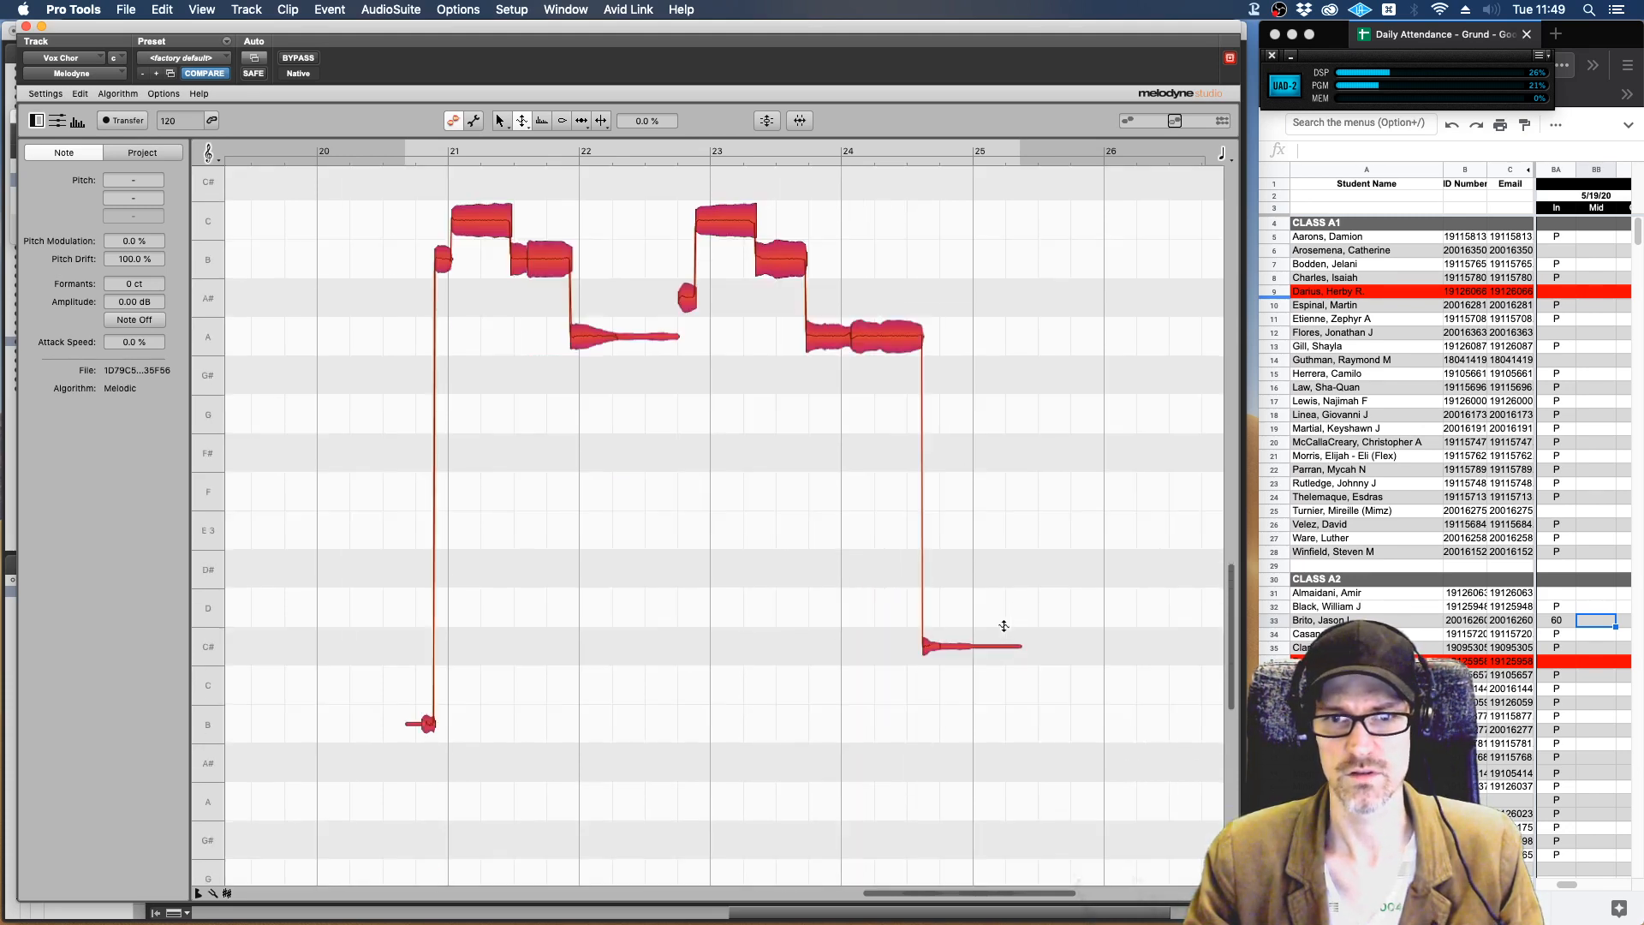
scroll(1003, 626, "up", 1)
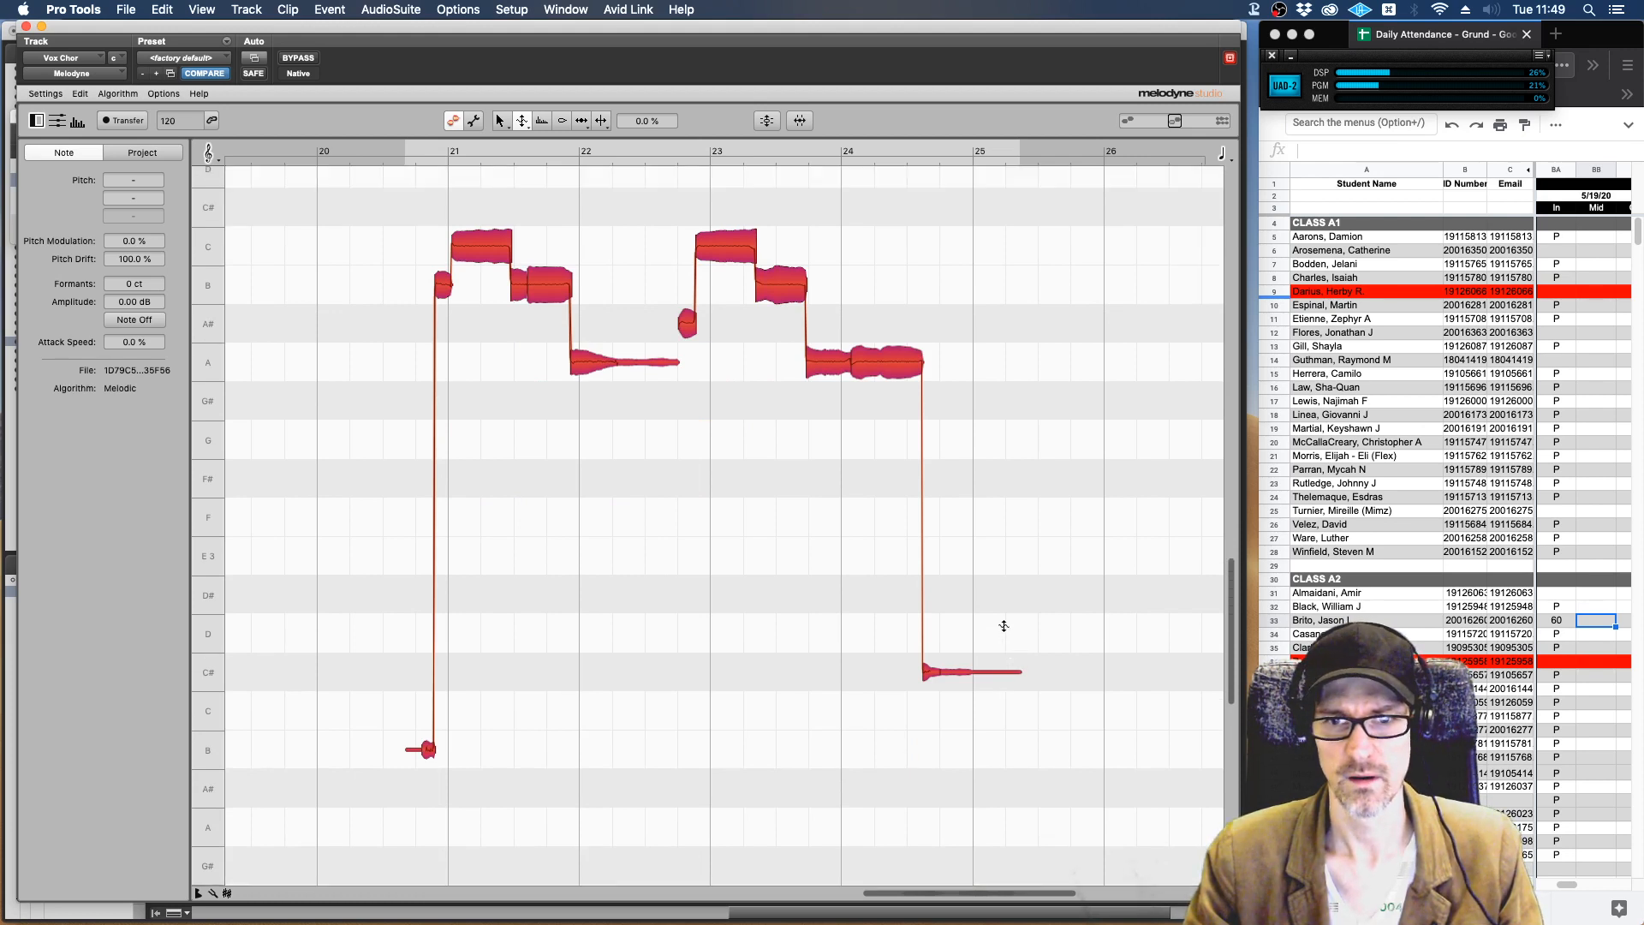
right_click(1003, 626)
left_click(1004, 607)
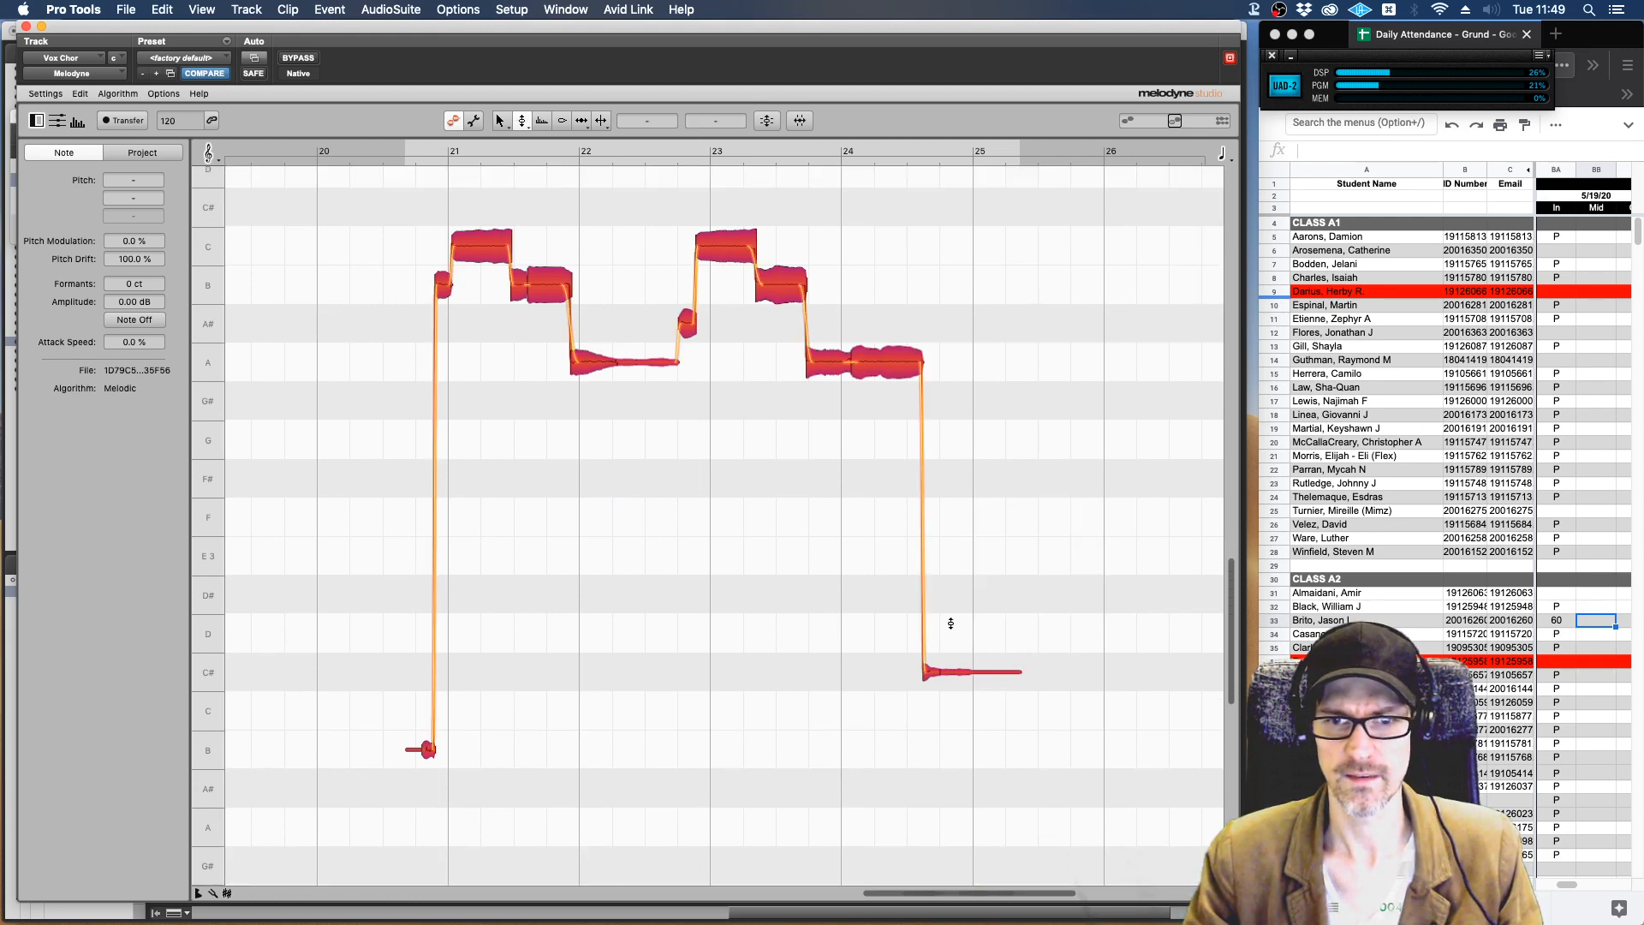
left_click(949, 626)
left_click_drag(949, 671, 919, 337)
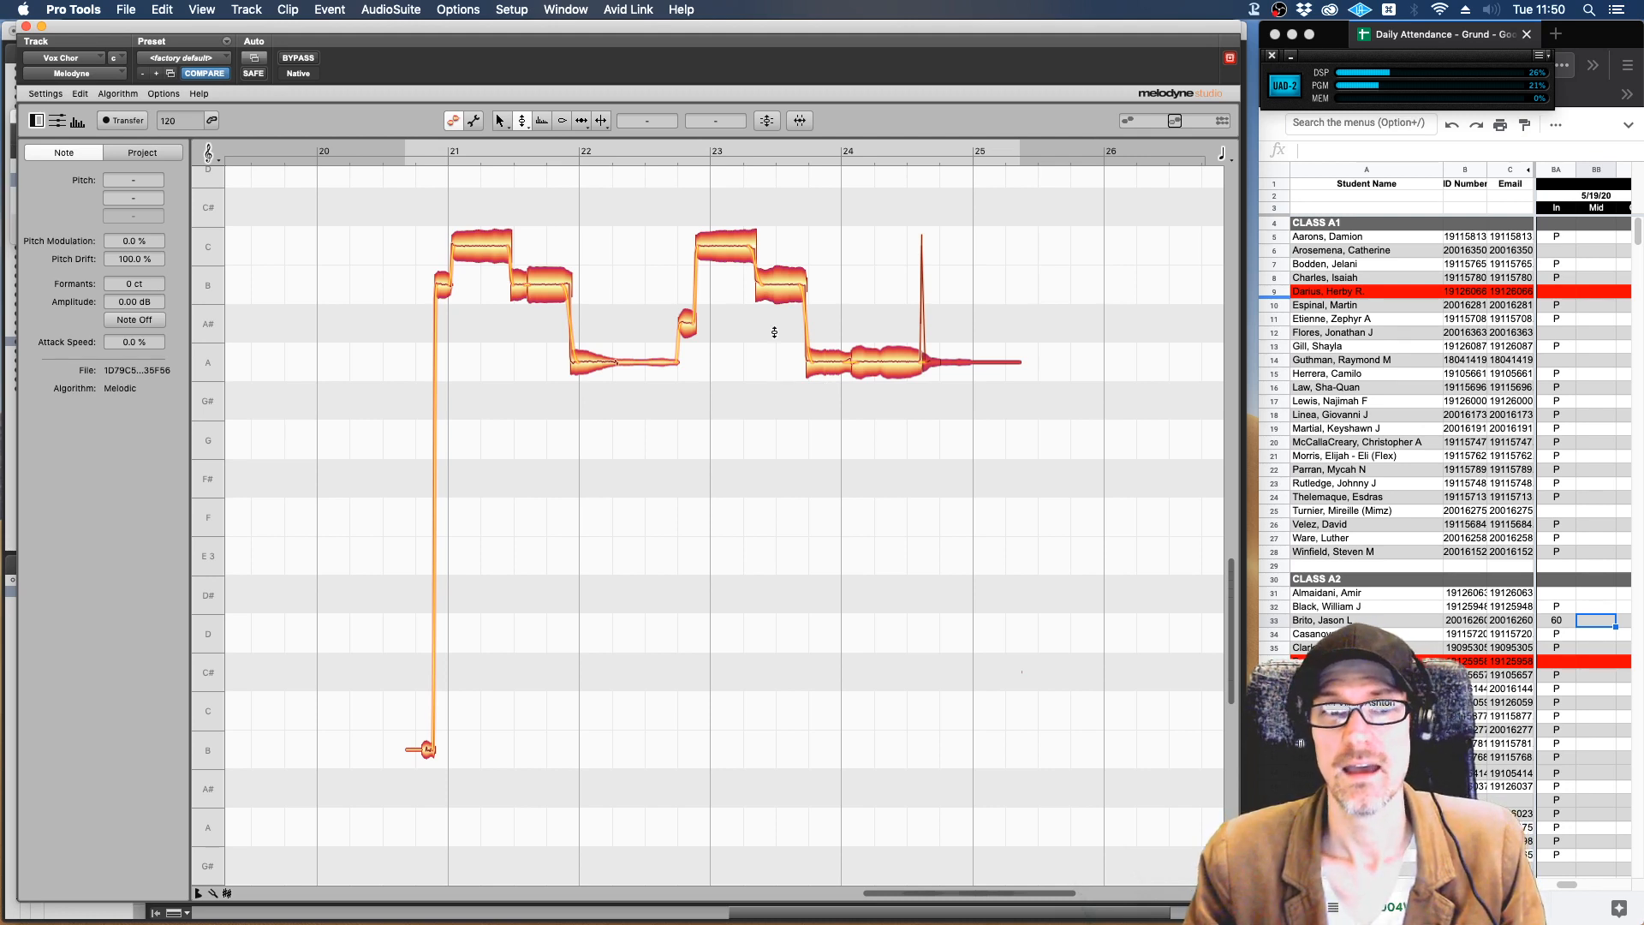
Undo the trailing note move, the pitch modulation flattening and the semitone snapping, and close Melodyne.
key("super+z")
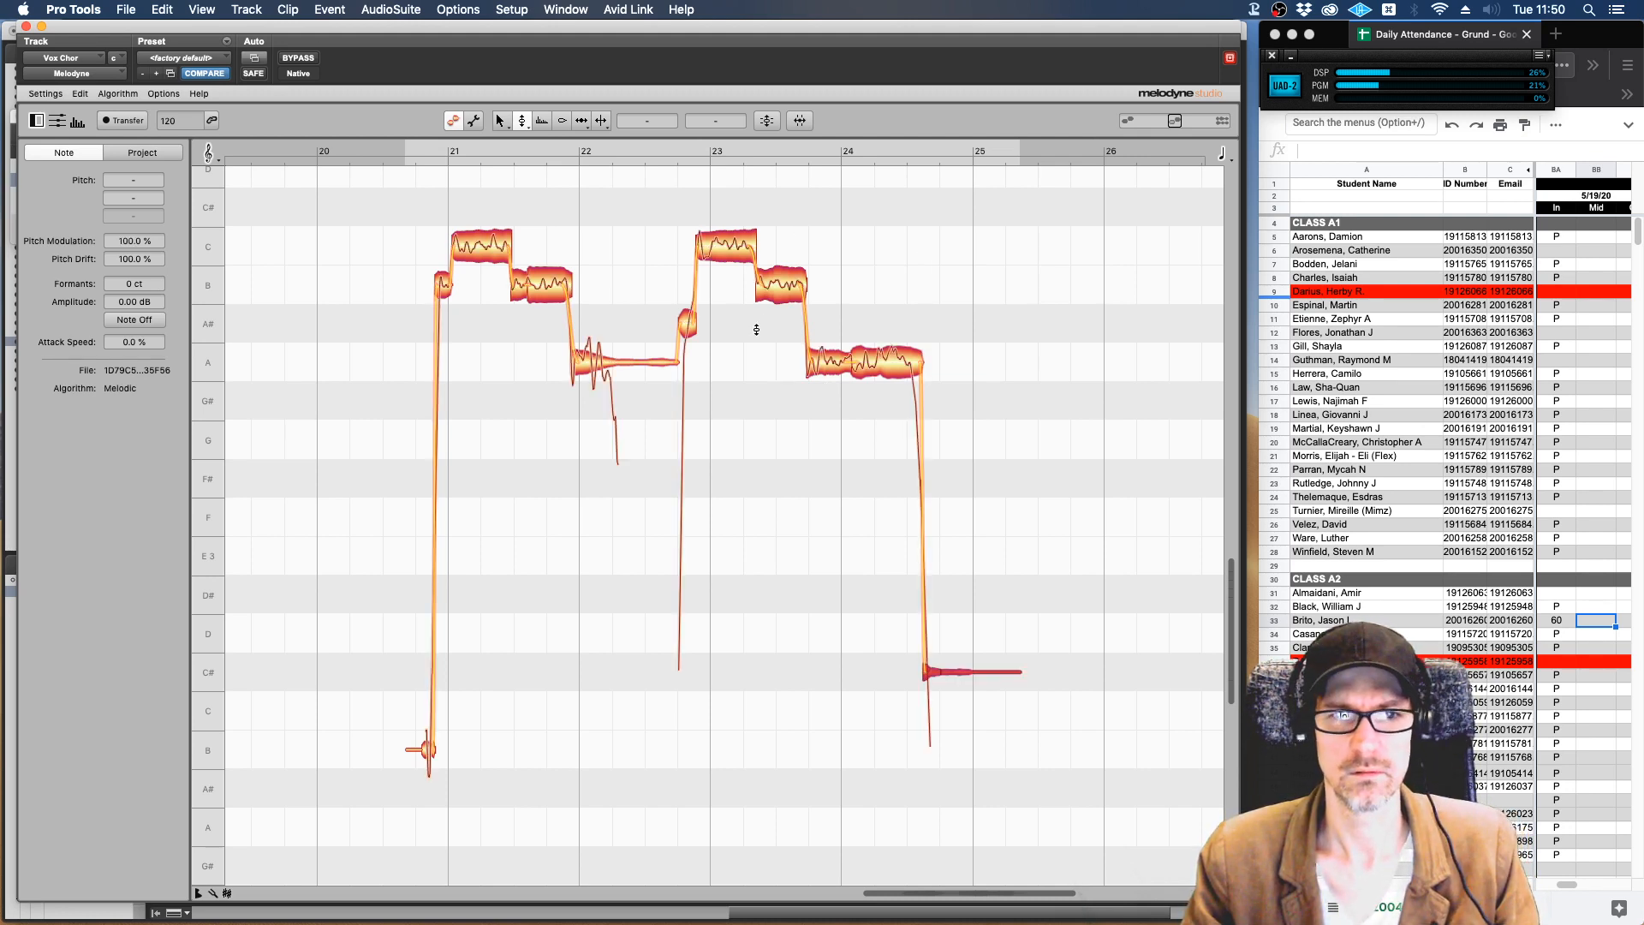
key("super+z")
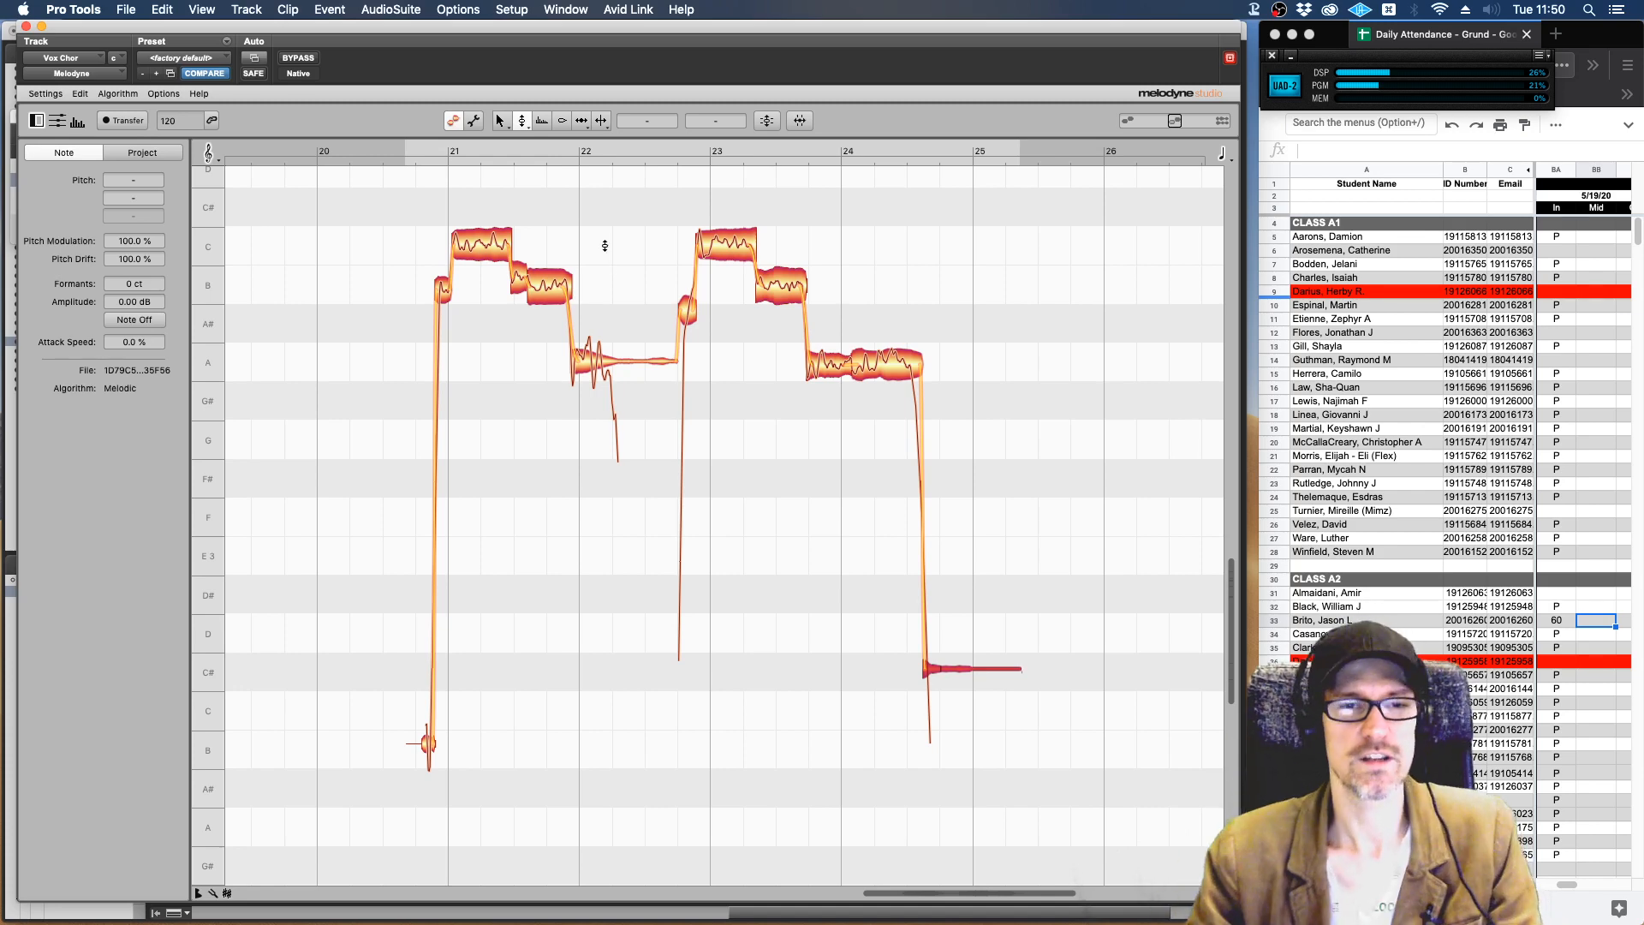
left_click(25, 28)
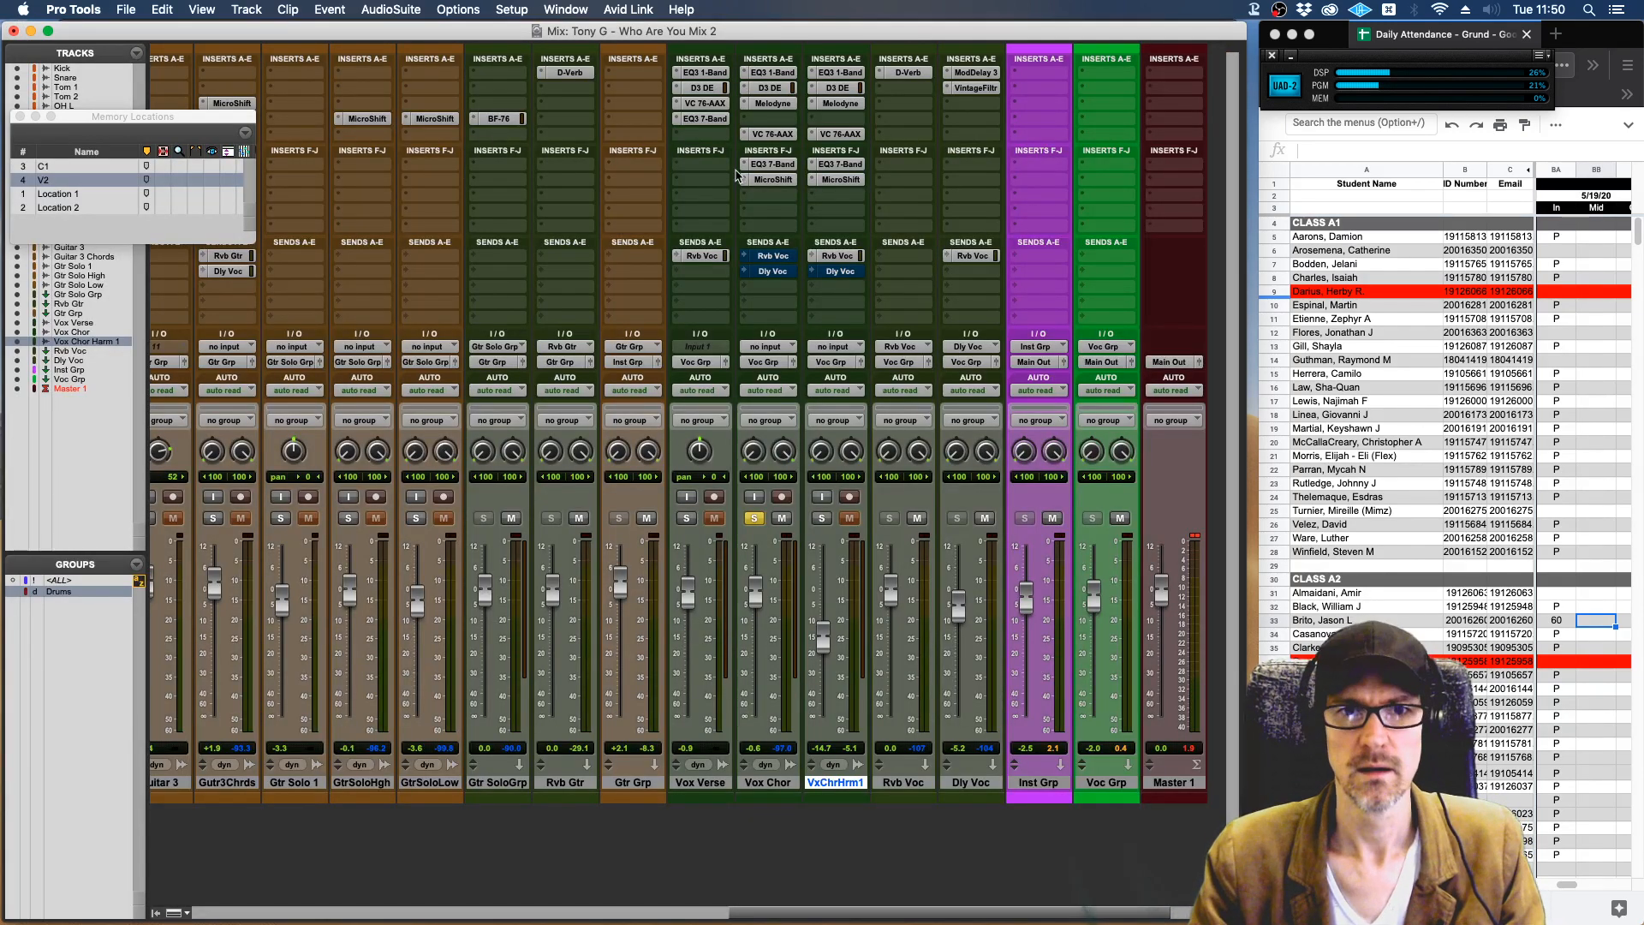
Reopen Melodyne on Vox Chor, snap all notes to the nearest semitone with the pitch tool, and close the plug-in.
left_click(772, 104)
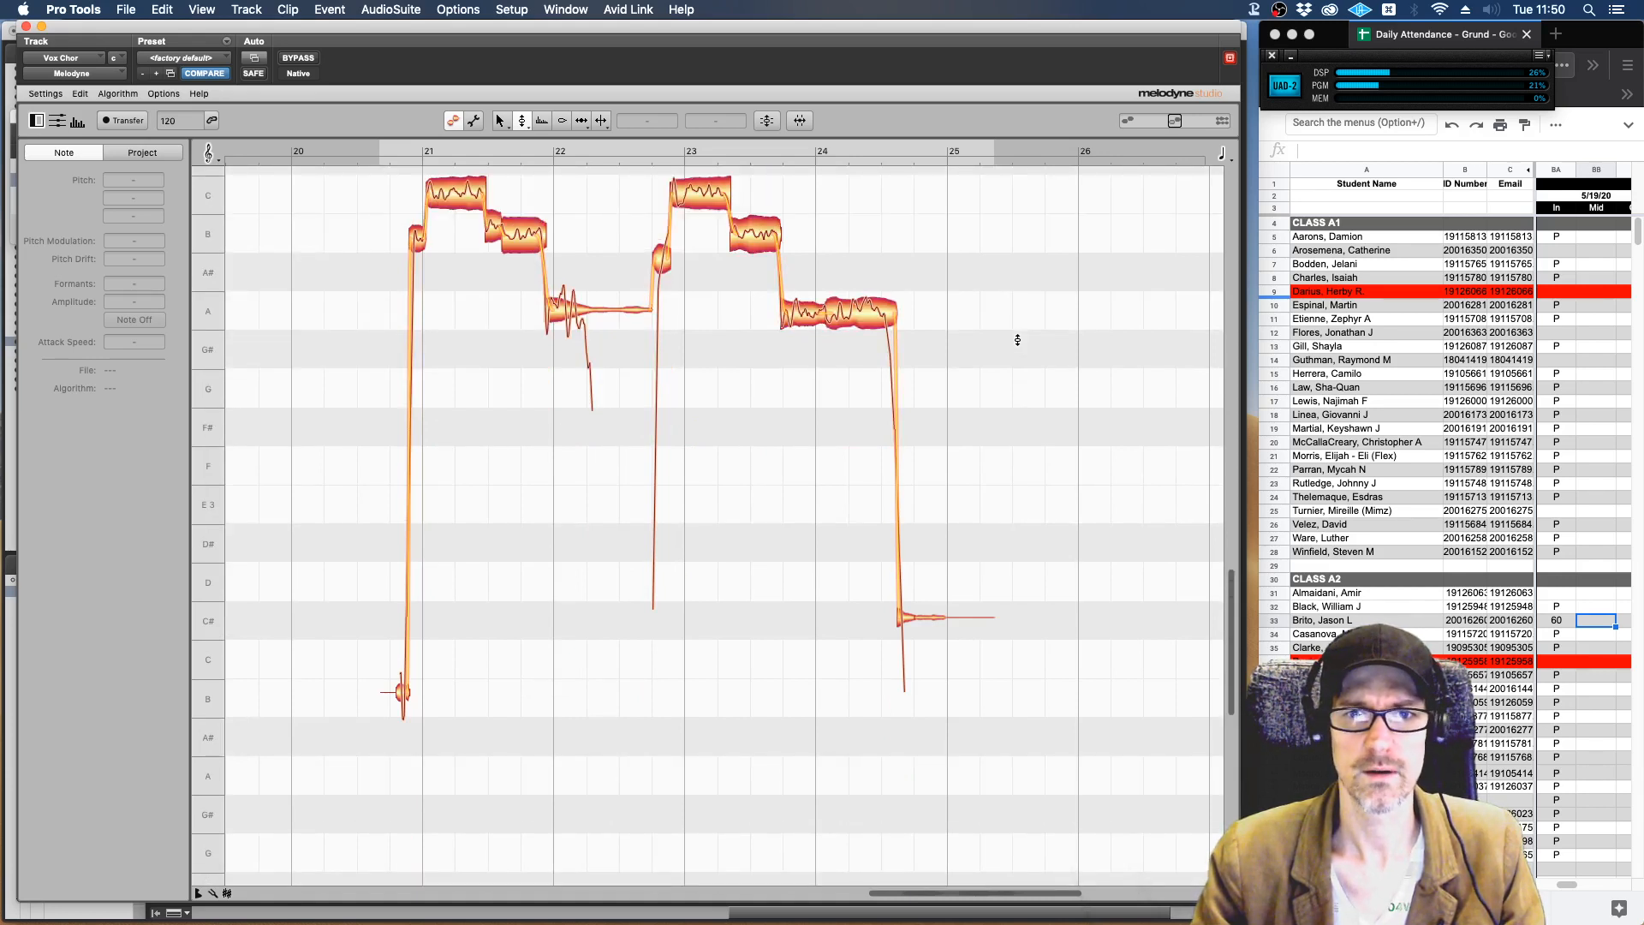
right_click(814, 347)
left_click(835, 370)
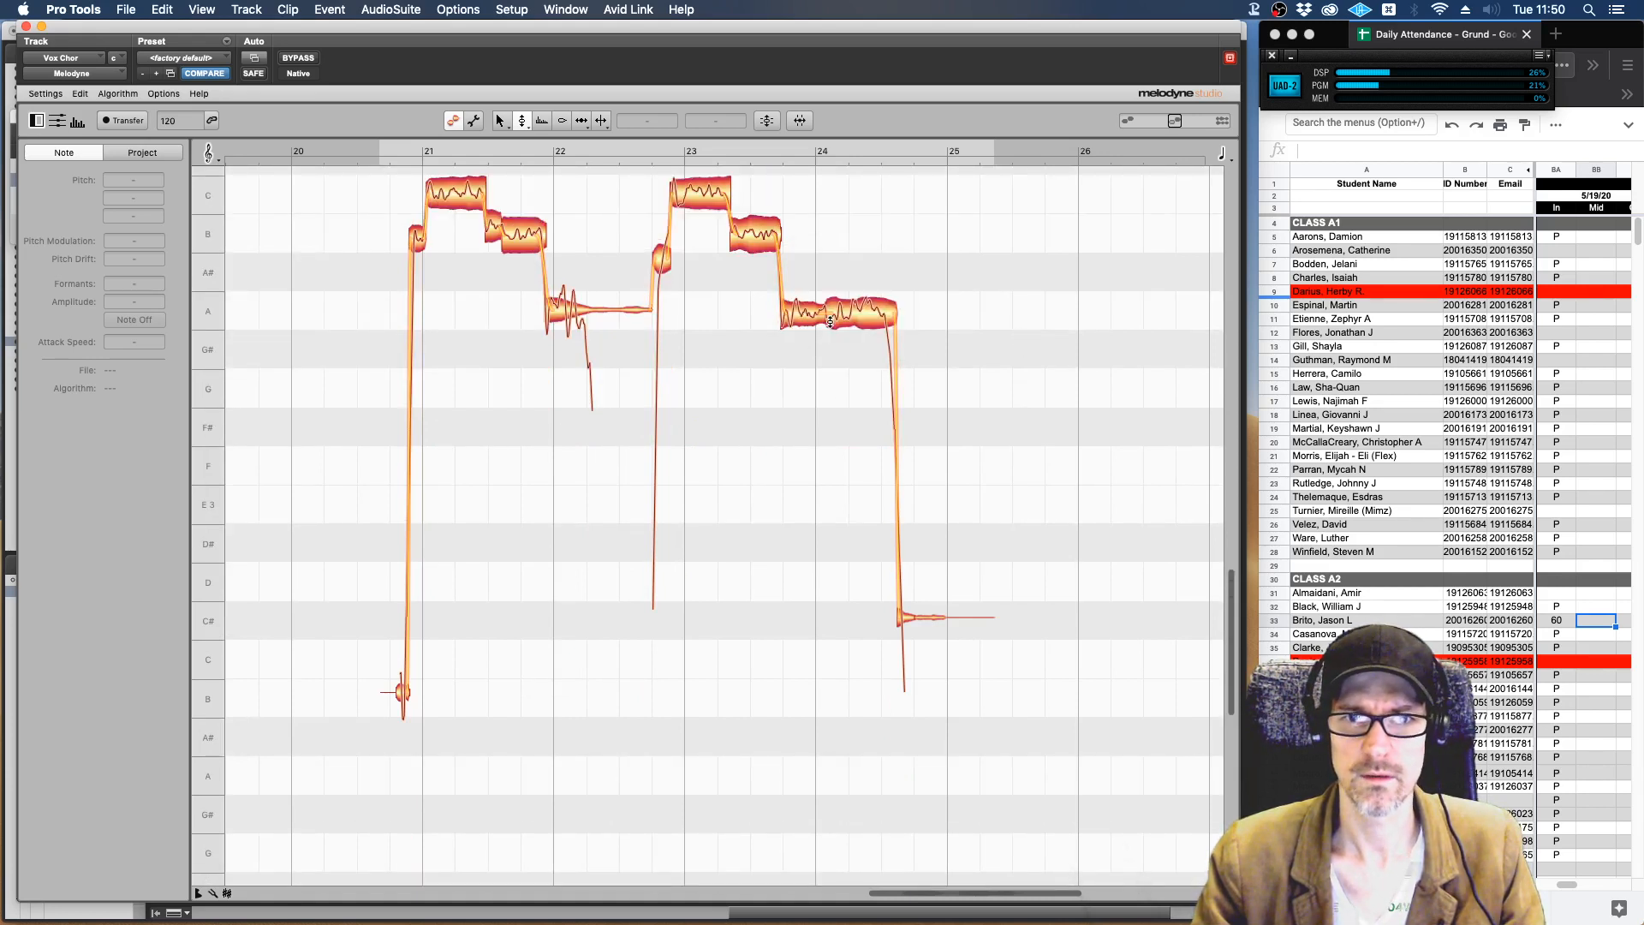
left_click(799, 314)
left_click_drag(799, 314, 851, 313)
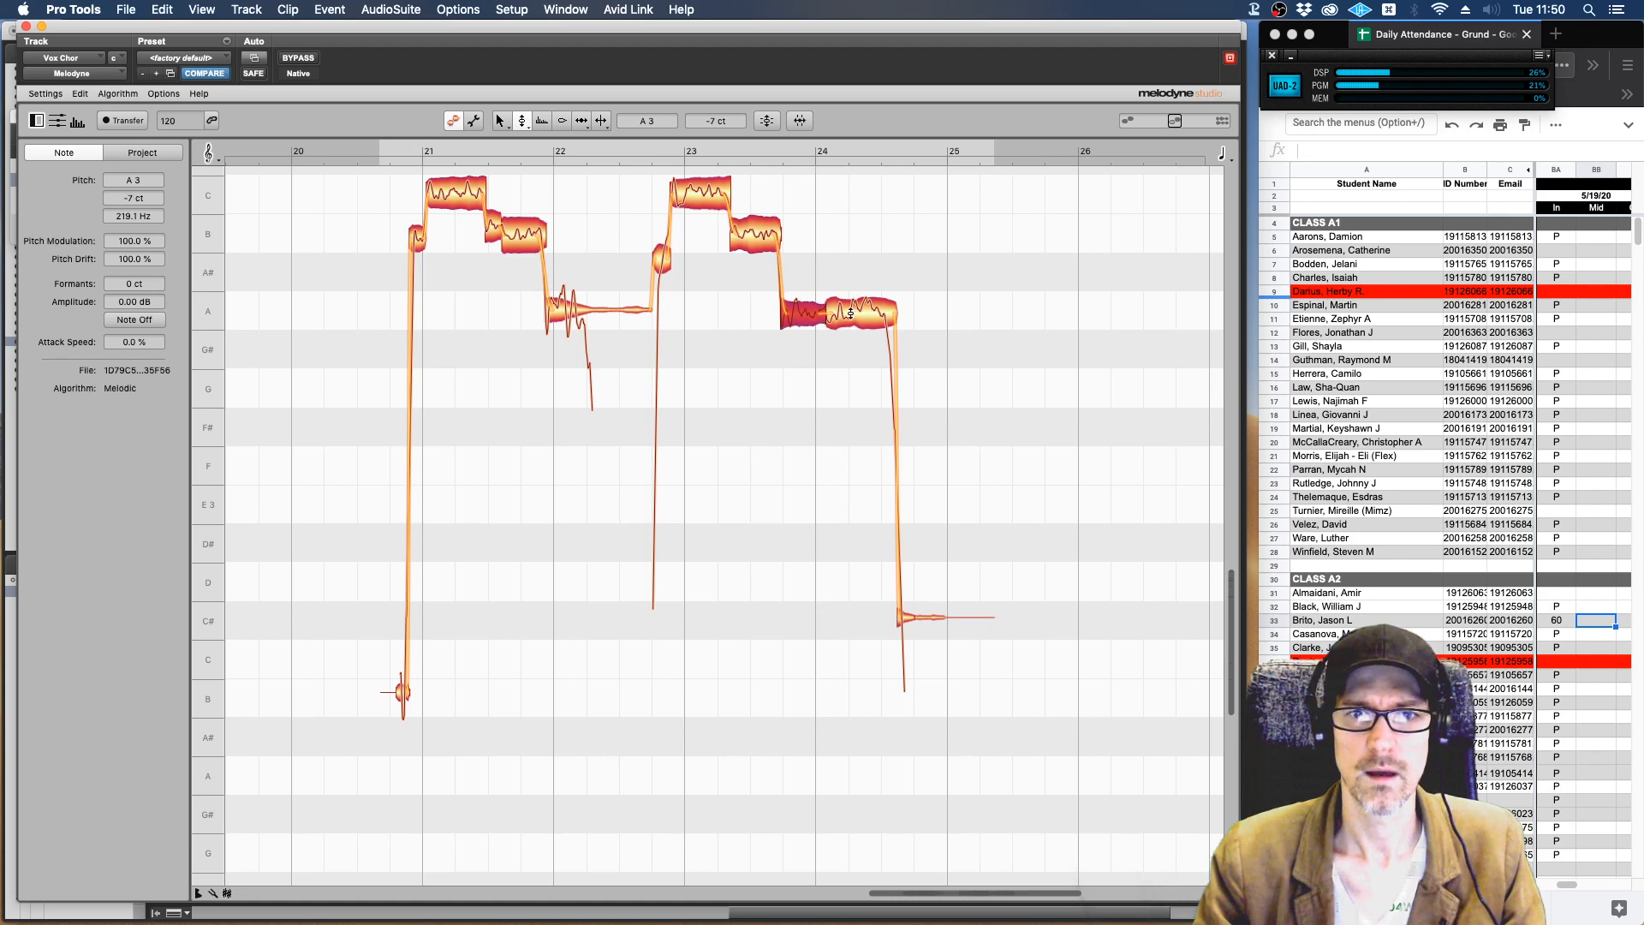
key("super+a")
double_click(863, 319)
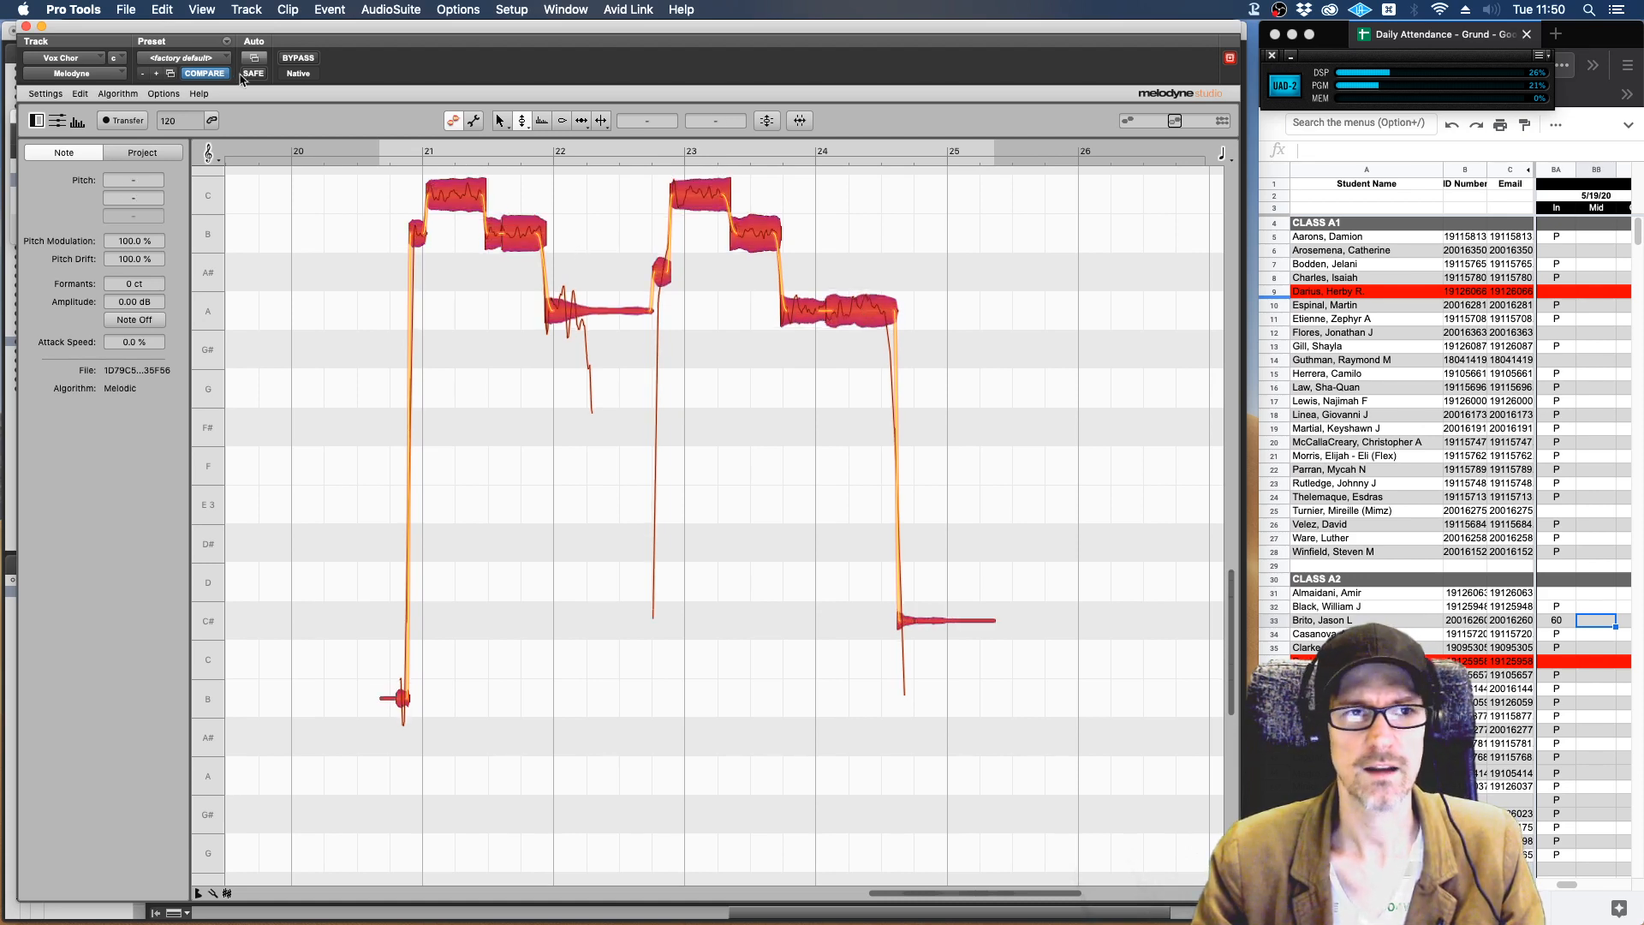
left_click(26, 27)
Insert UAD Auto-Tune Realtime Advanced (mono) on Vox Chor in the empty slot after Melodyne.
left_click(769, 121)
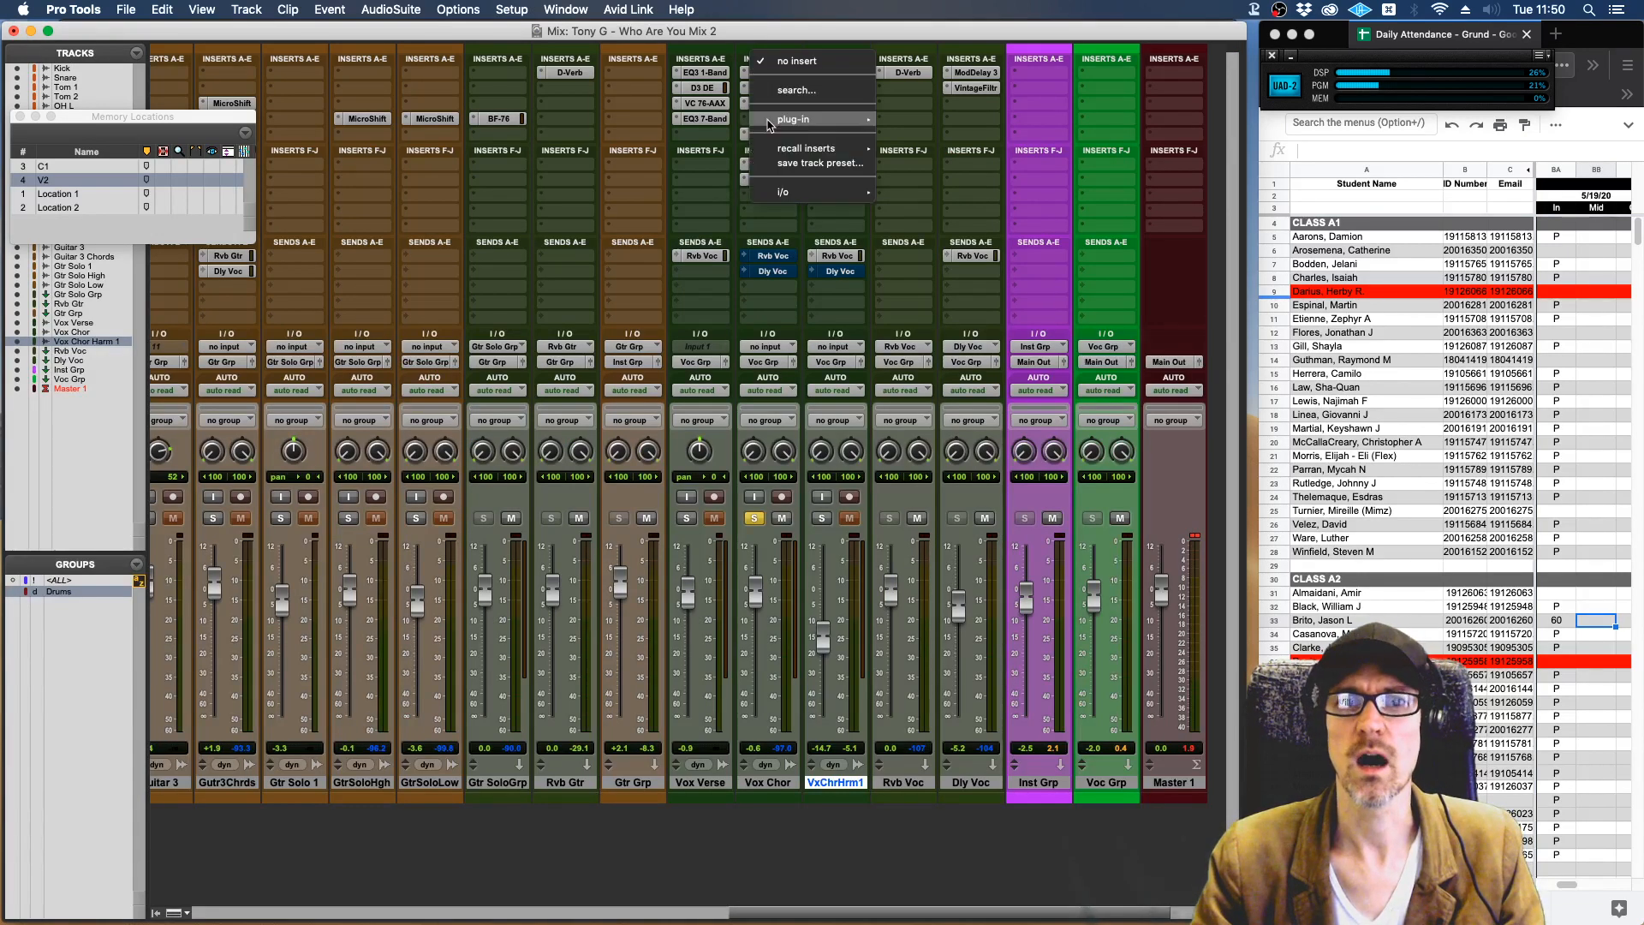
mouse_move(846, 120)
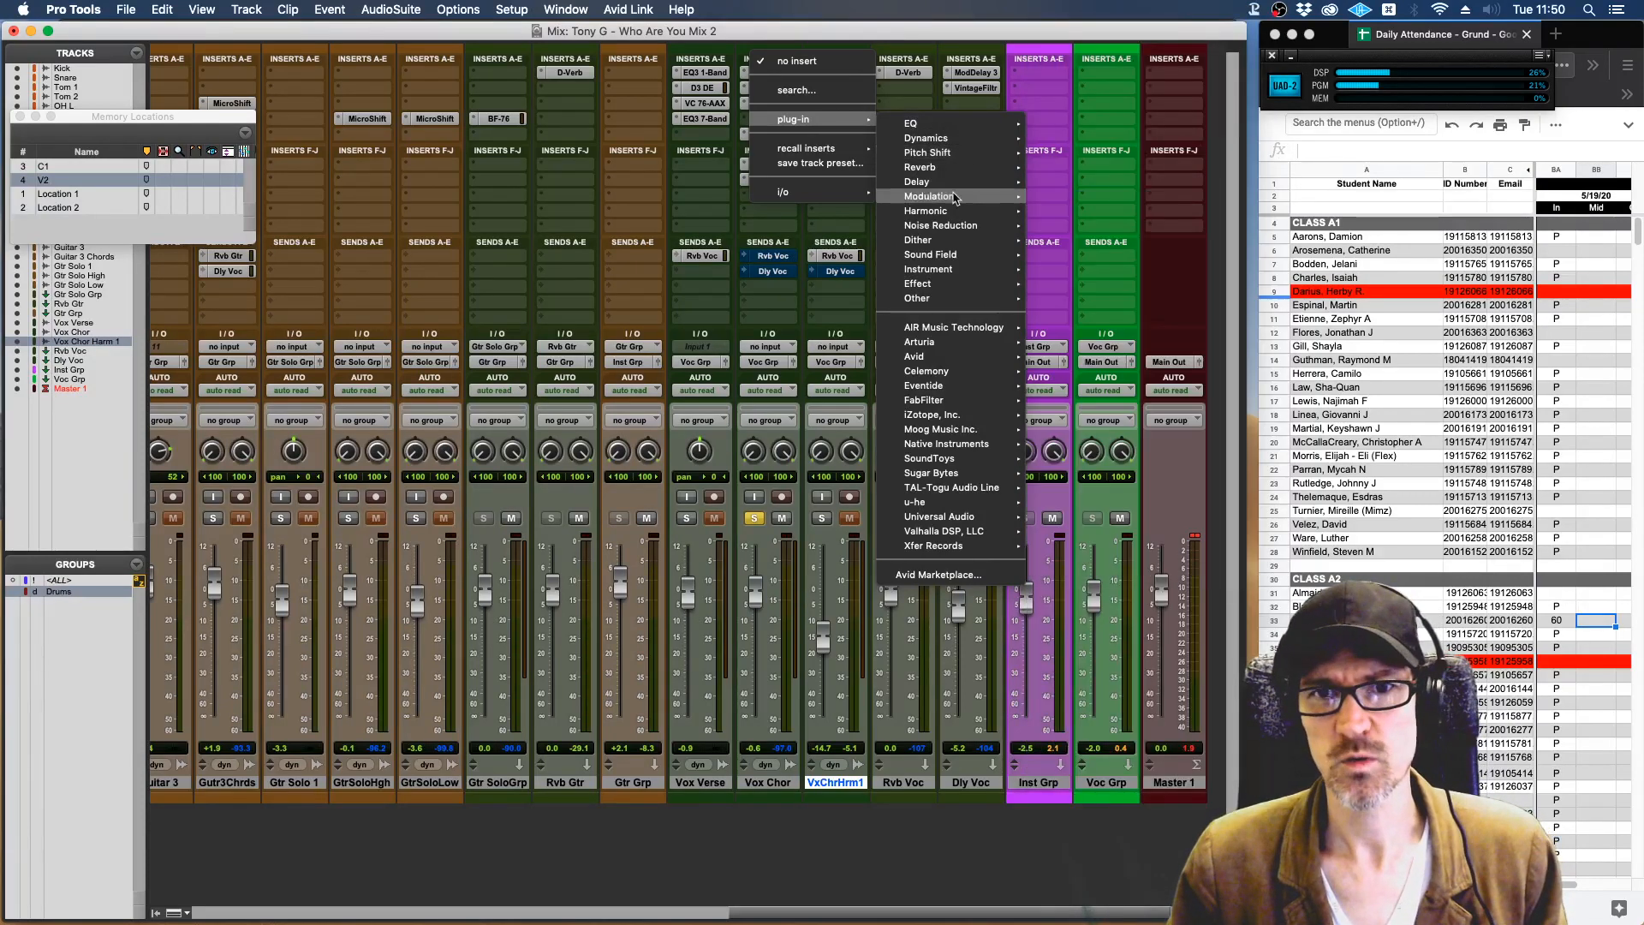
mouse_move(947, 428)
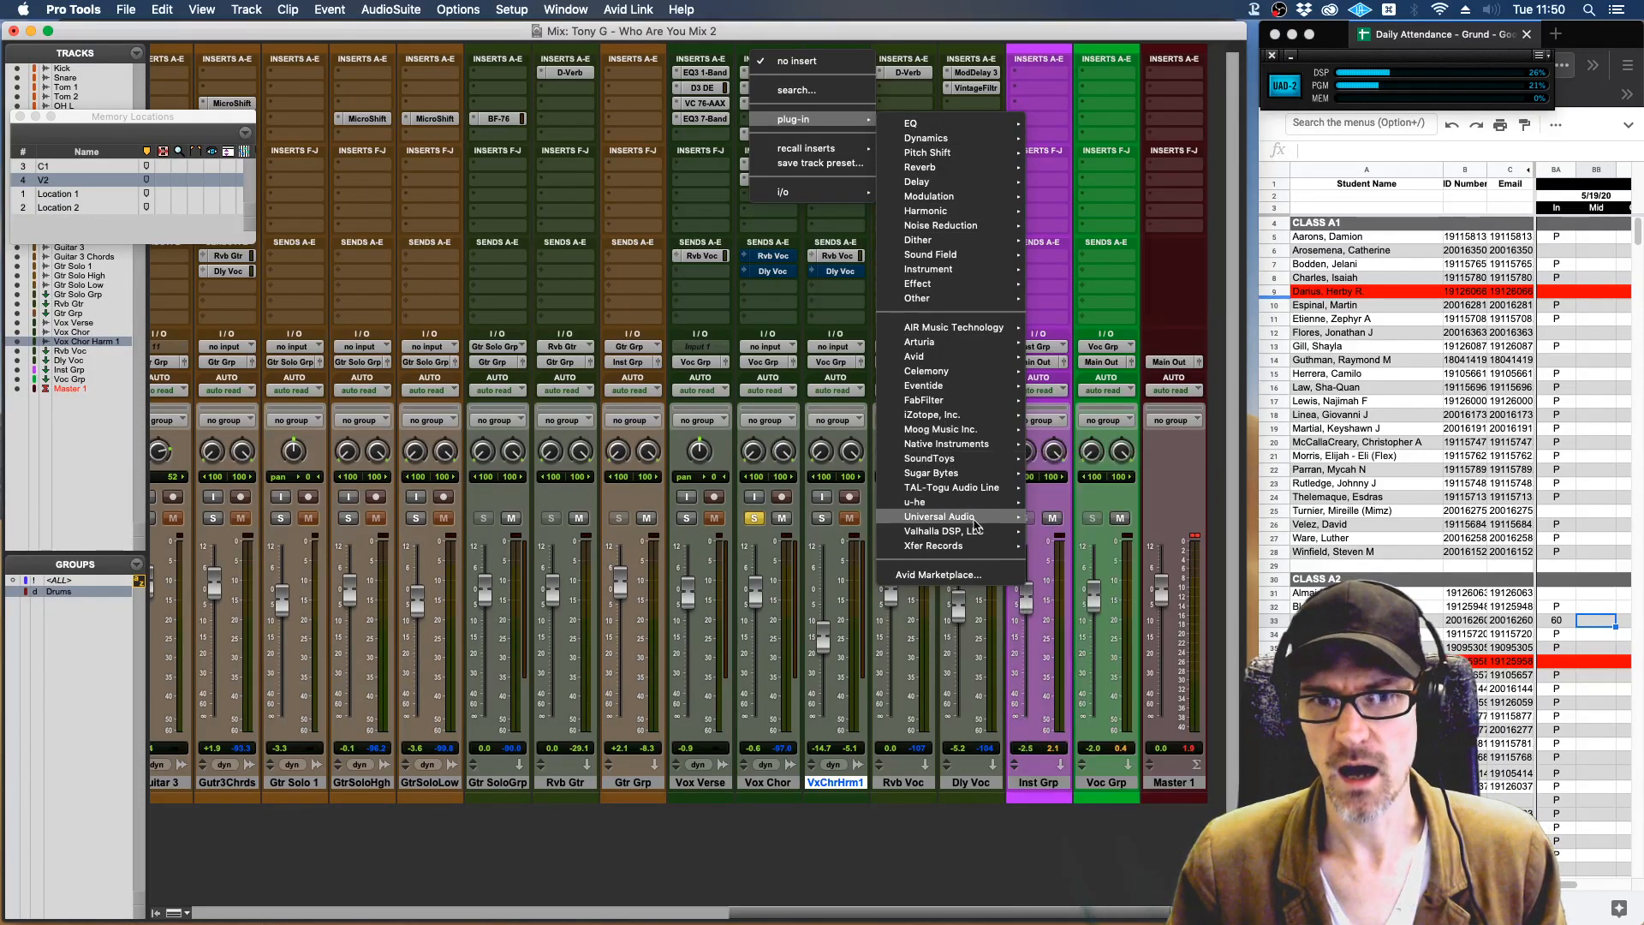
mouse_move(969, 537)
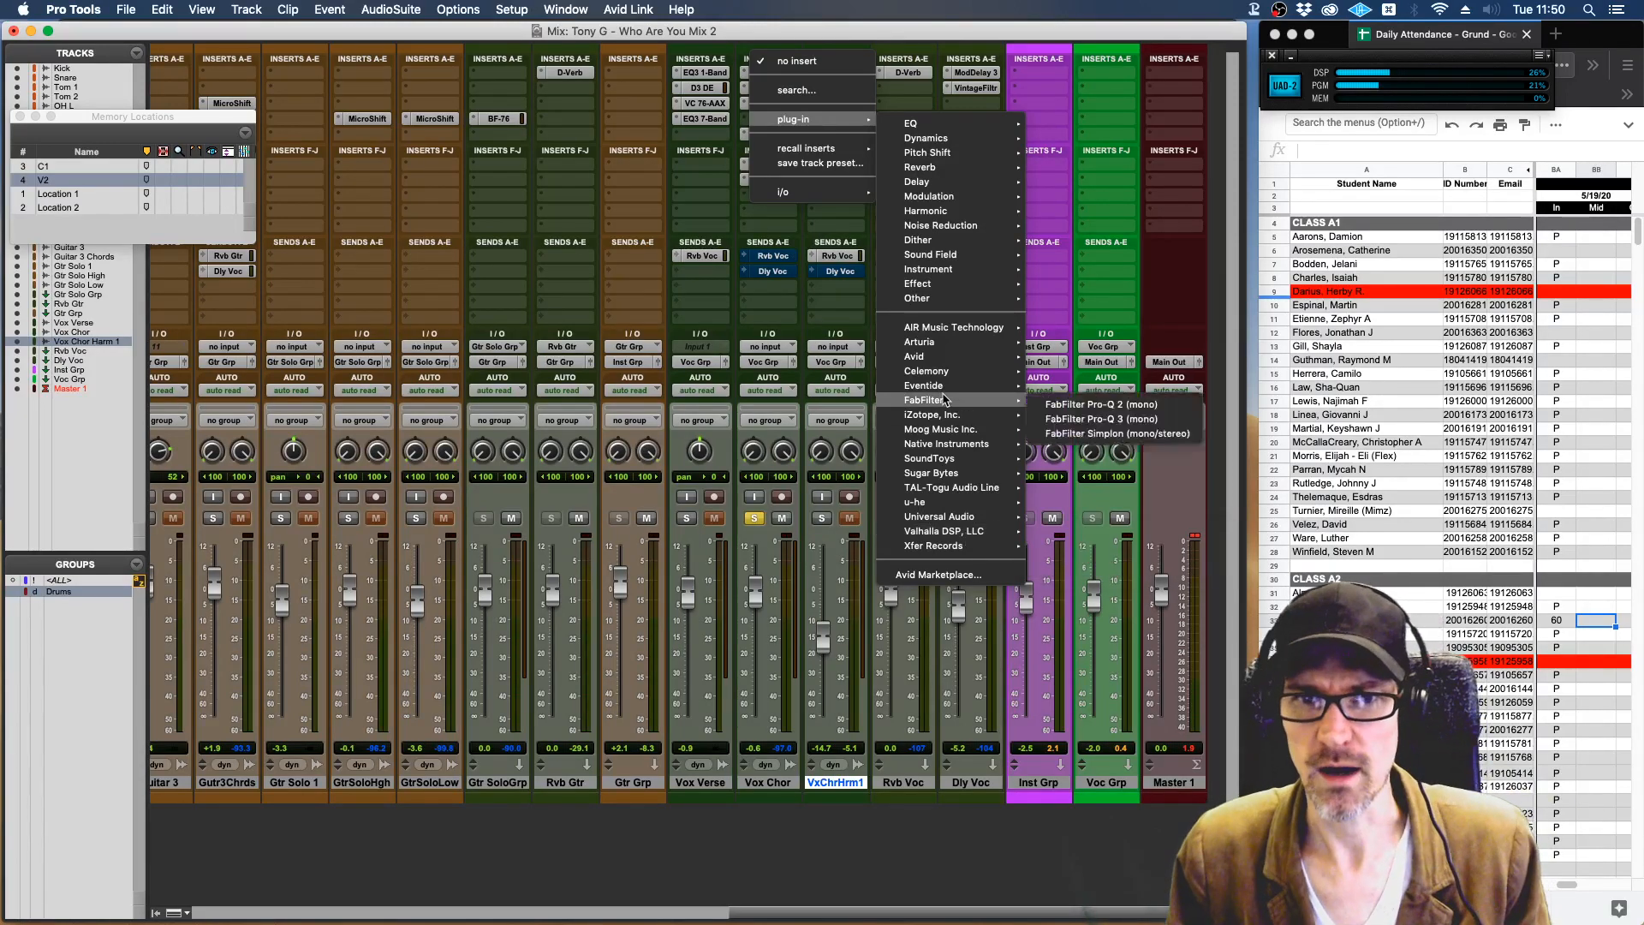
mouse_move(936, 378)
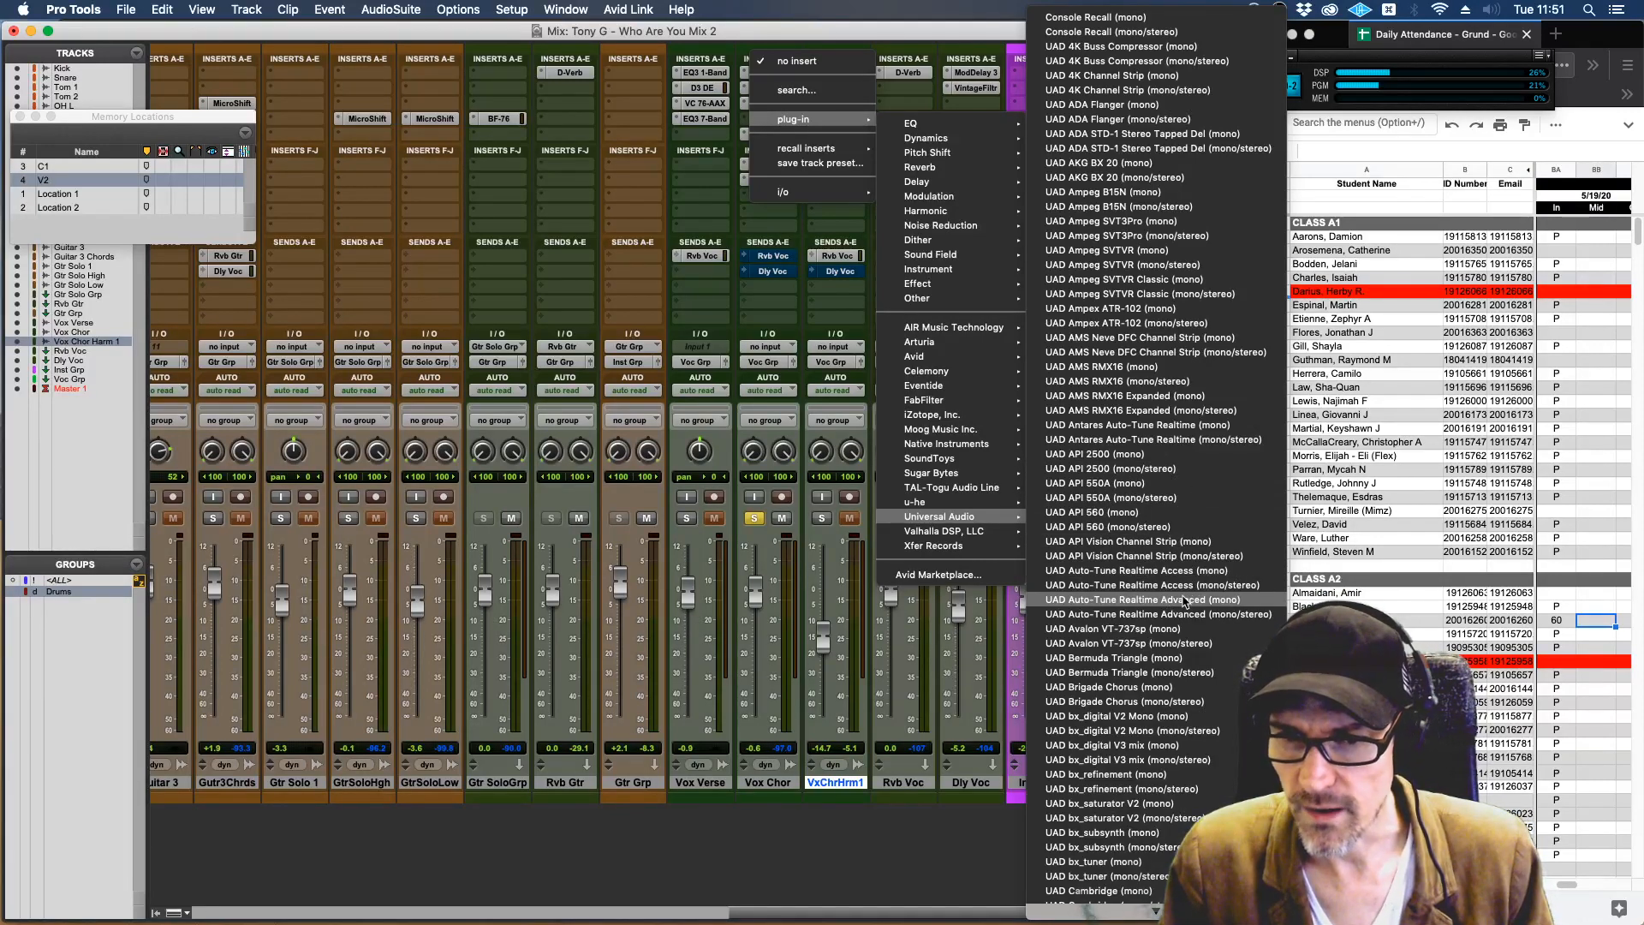
left_click(1184, 601)
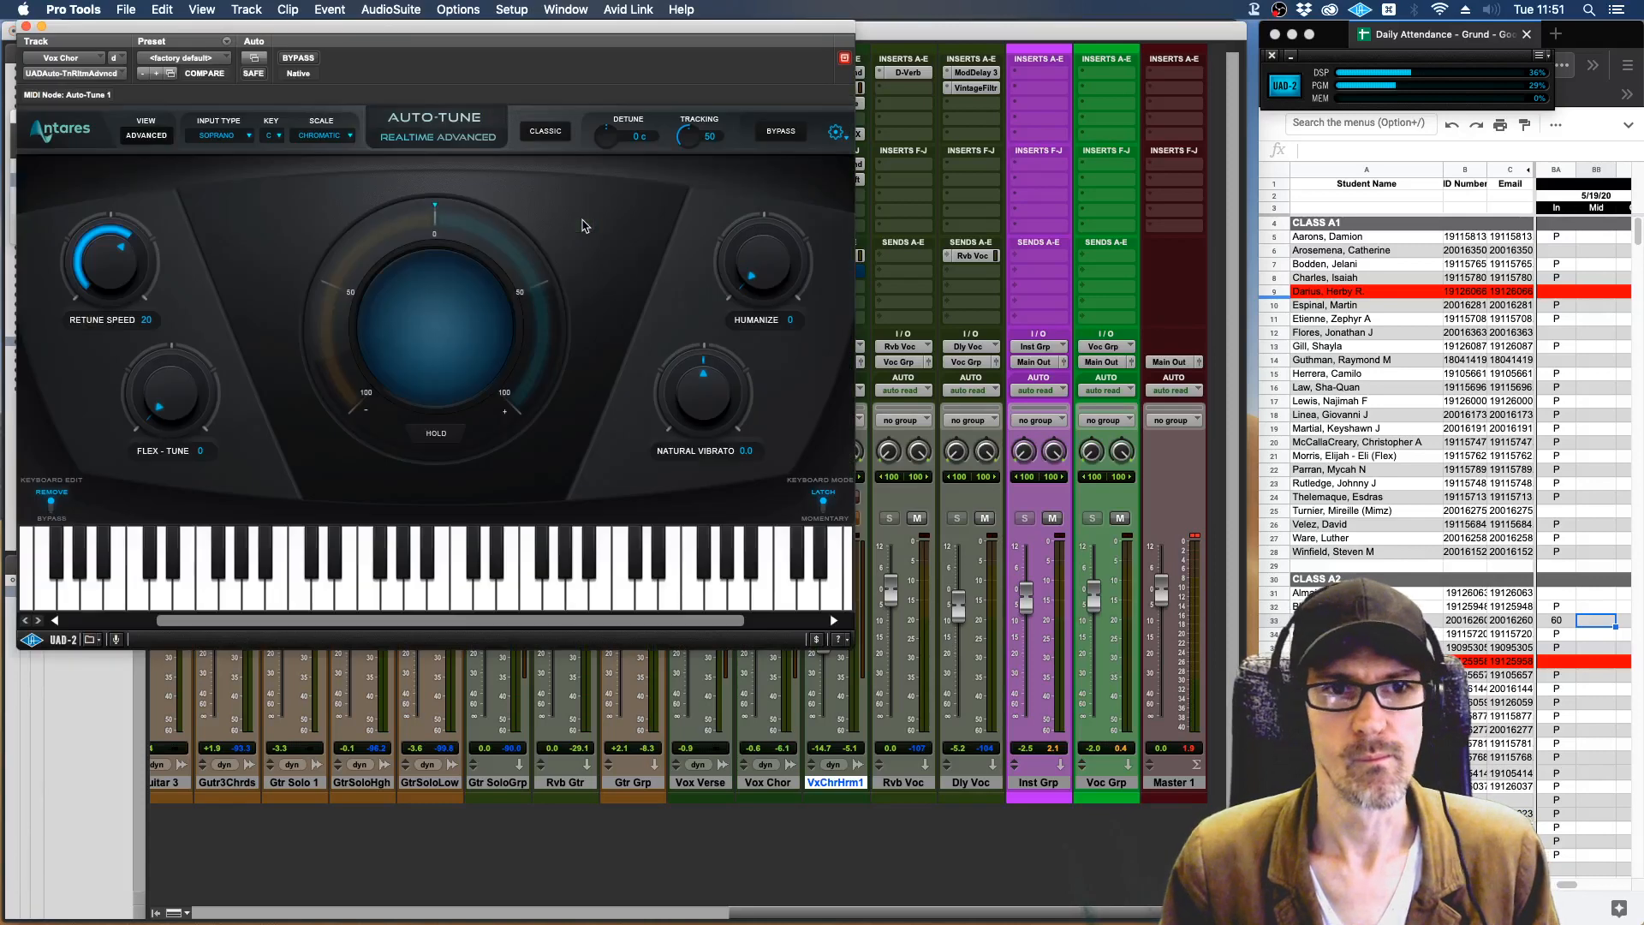
left_click_drag(548, 25, 832, 163)
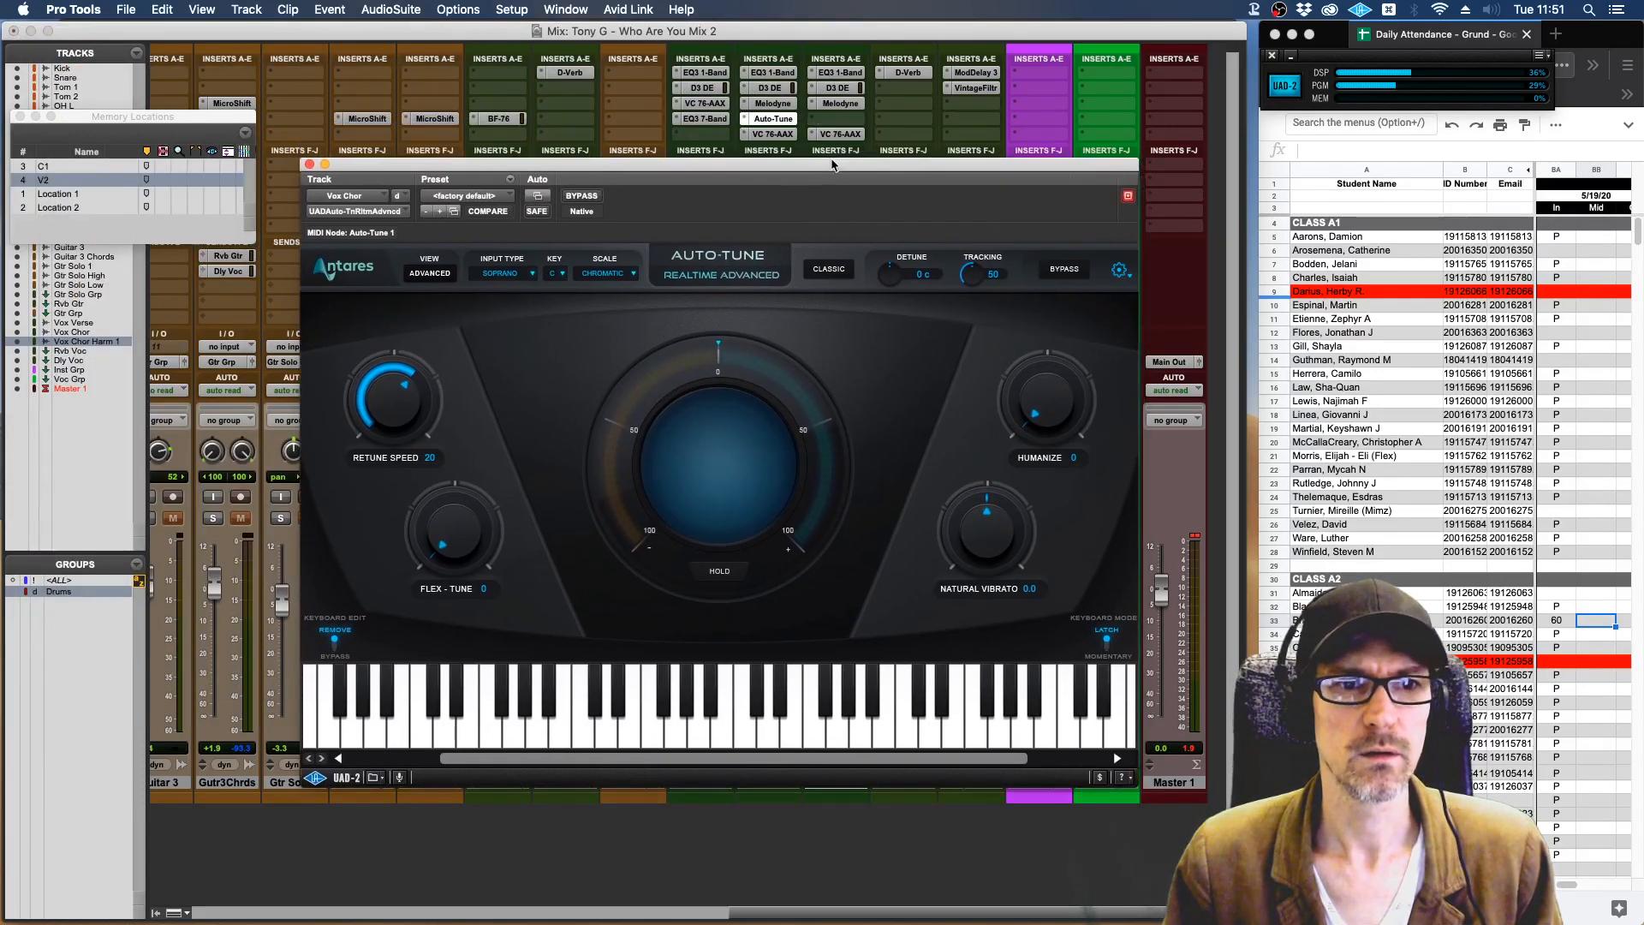
Set Auto-Tune's input type to Alto/Tenor, with the key of C and the Major scale.
left_click(521, 274)
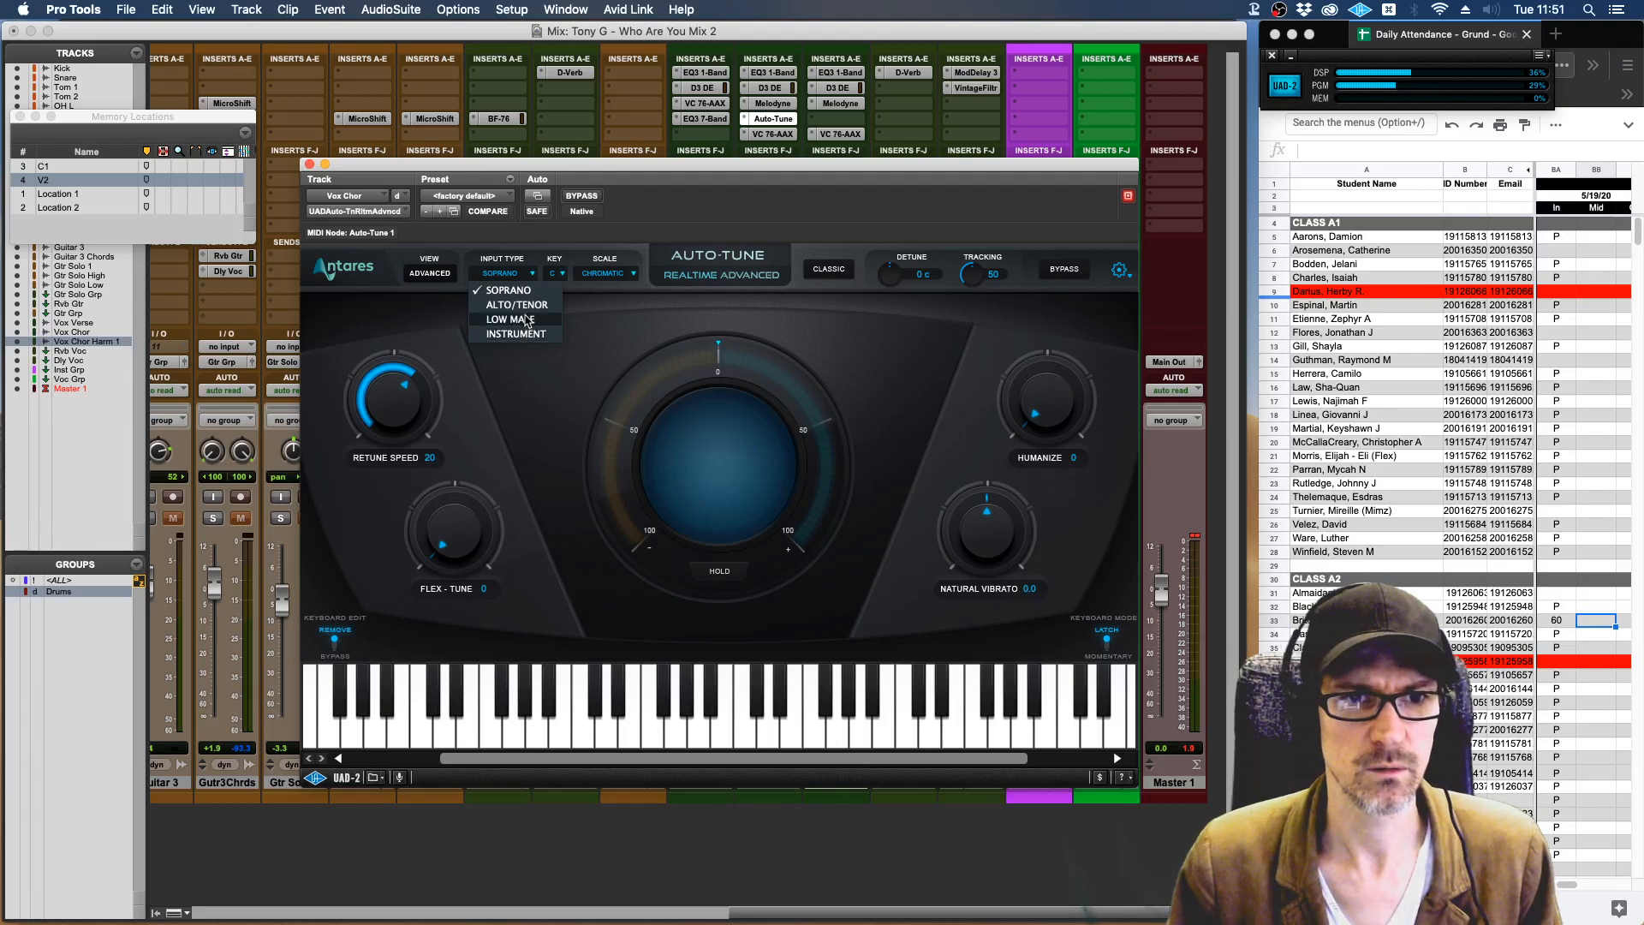
left_click(526, 306)
left_click(561, 272)
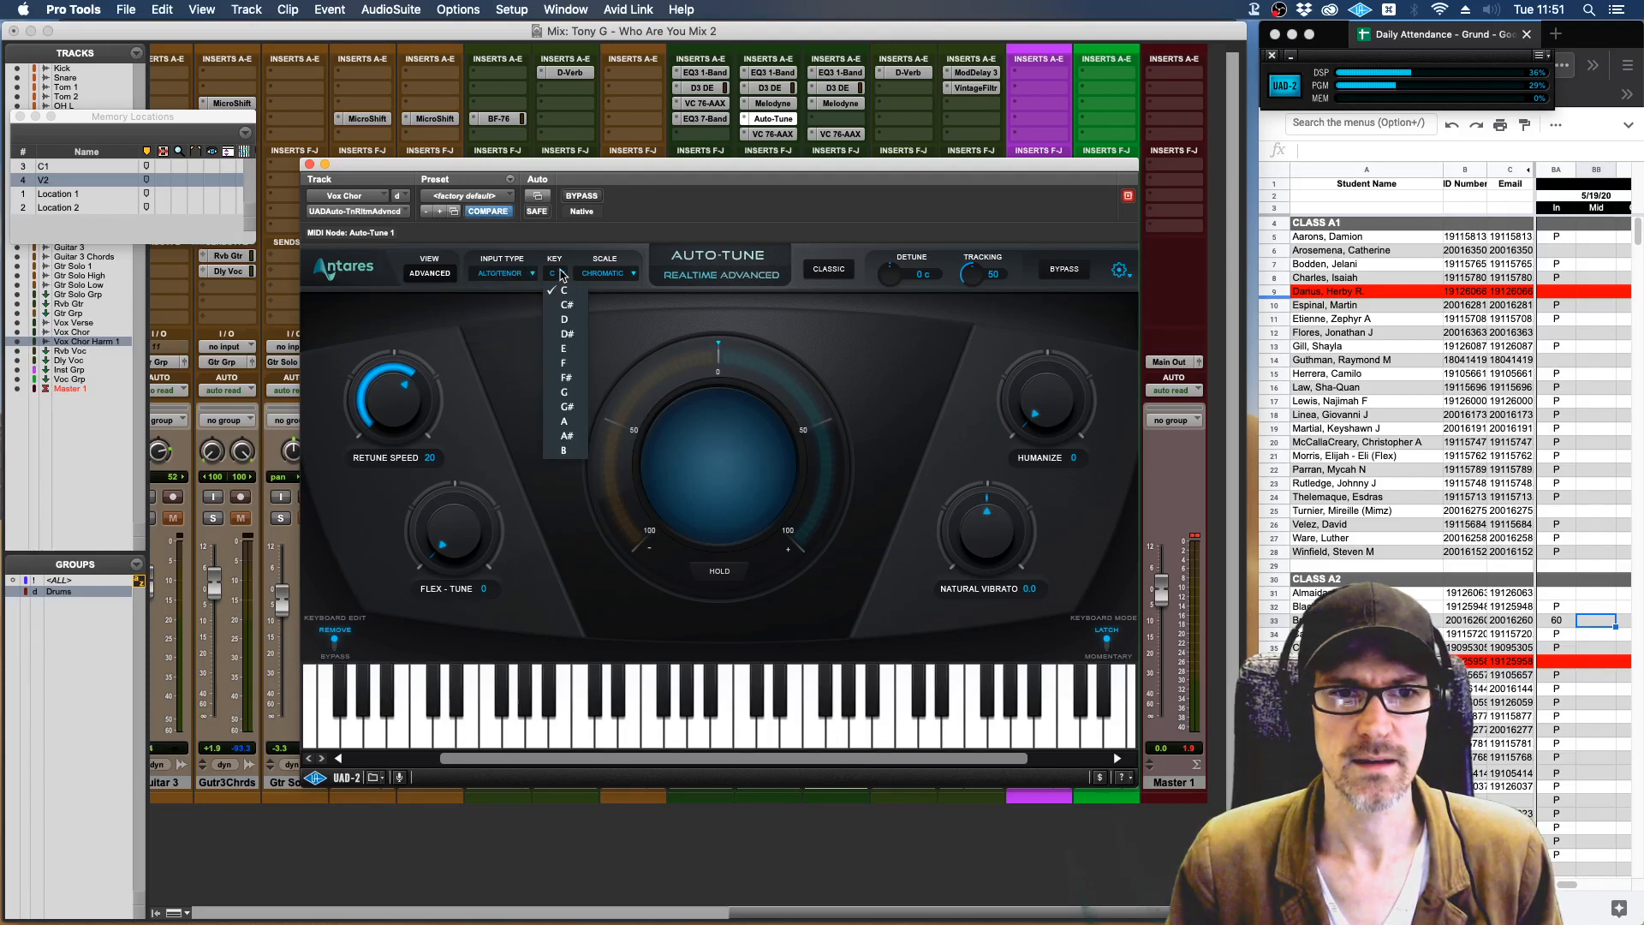
left_click(577, 292)
left_click(614, 267)
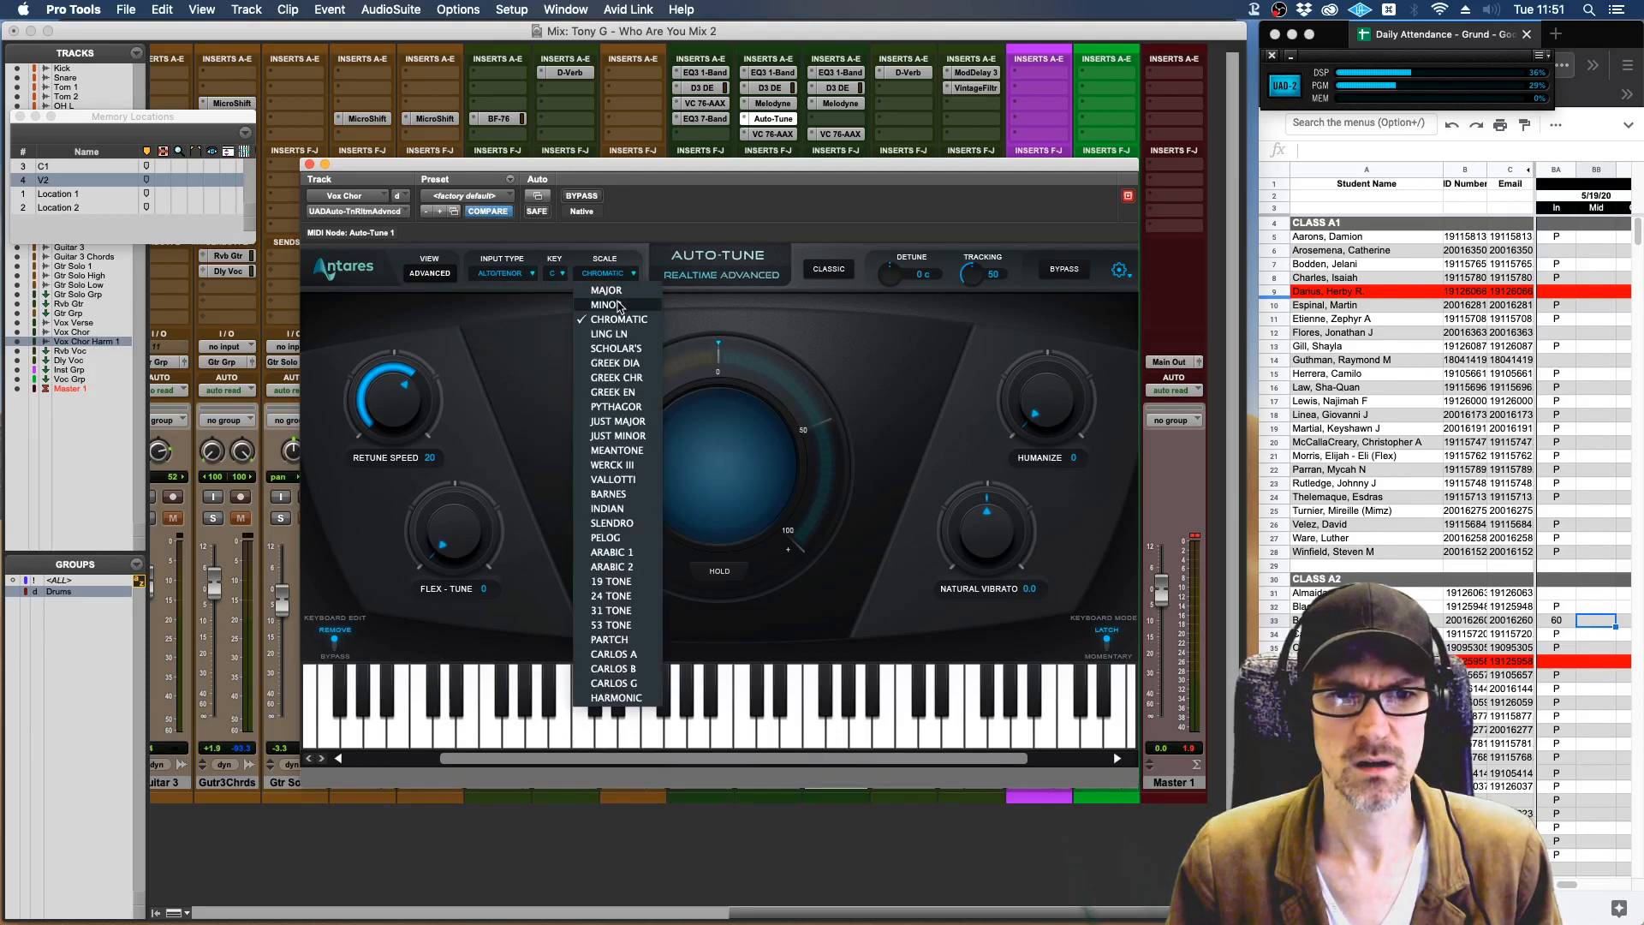
left_click(606, 291)
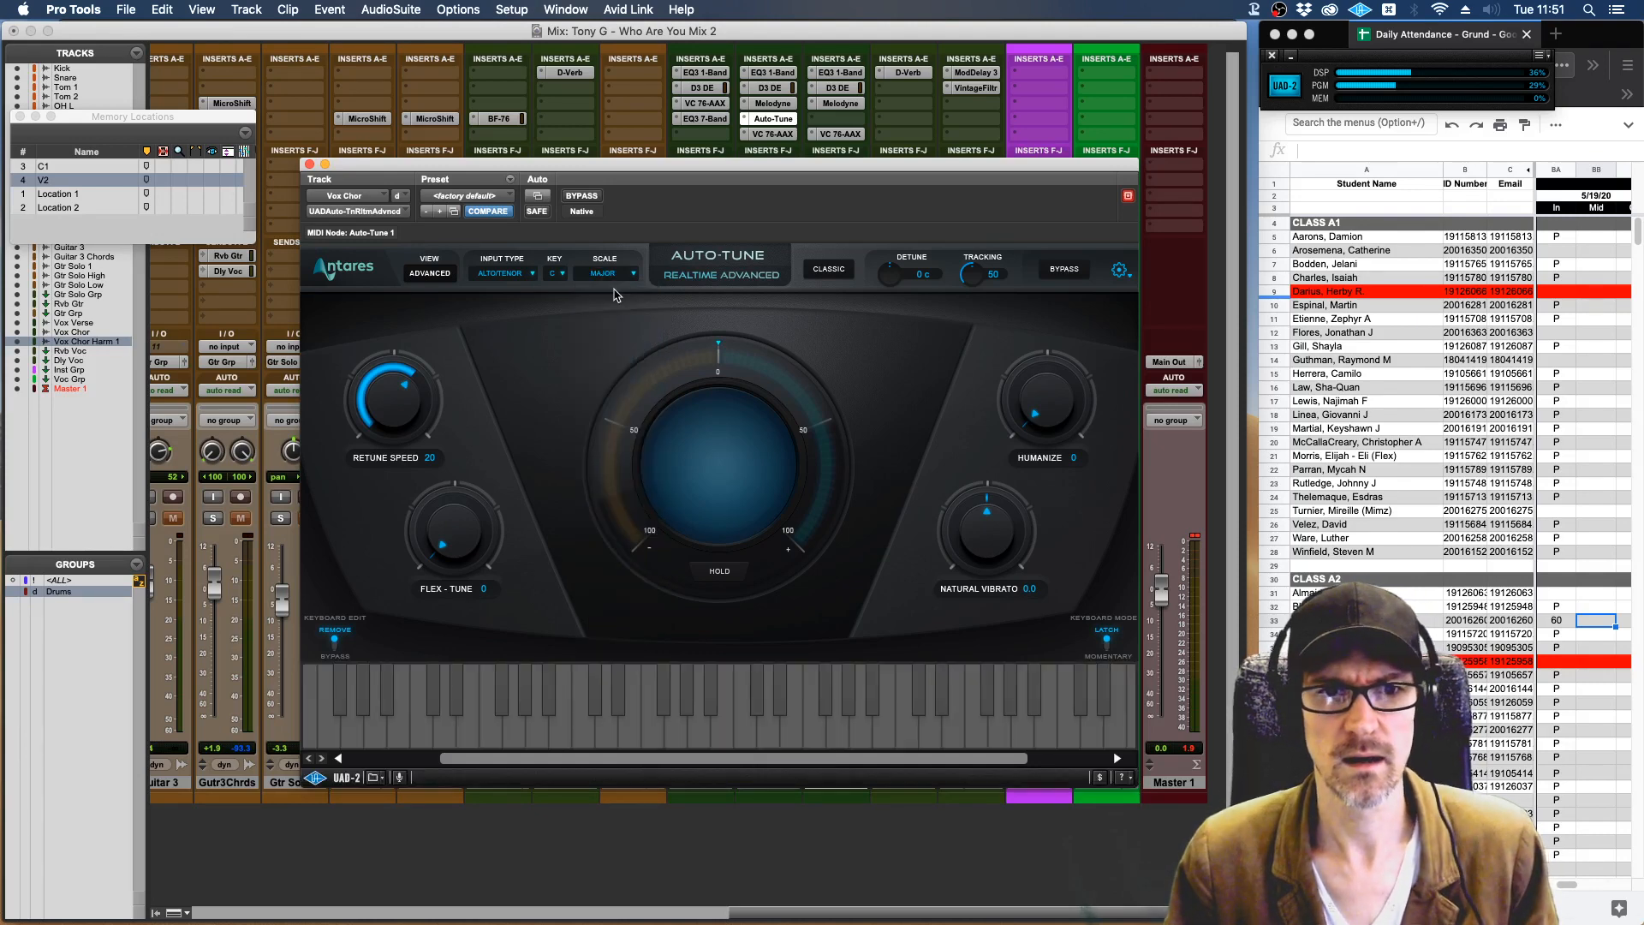
Enable Auto-Tune's Classic mode and set Retune Speed to 0 and Tracking to 1.
left_click(842, 270)
left_click(842, 270)
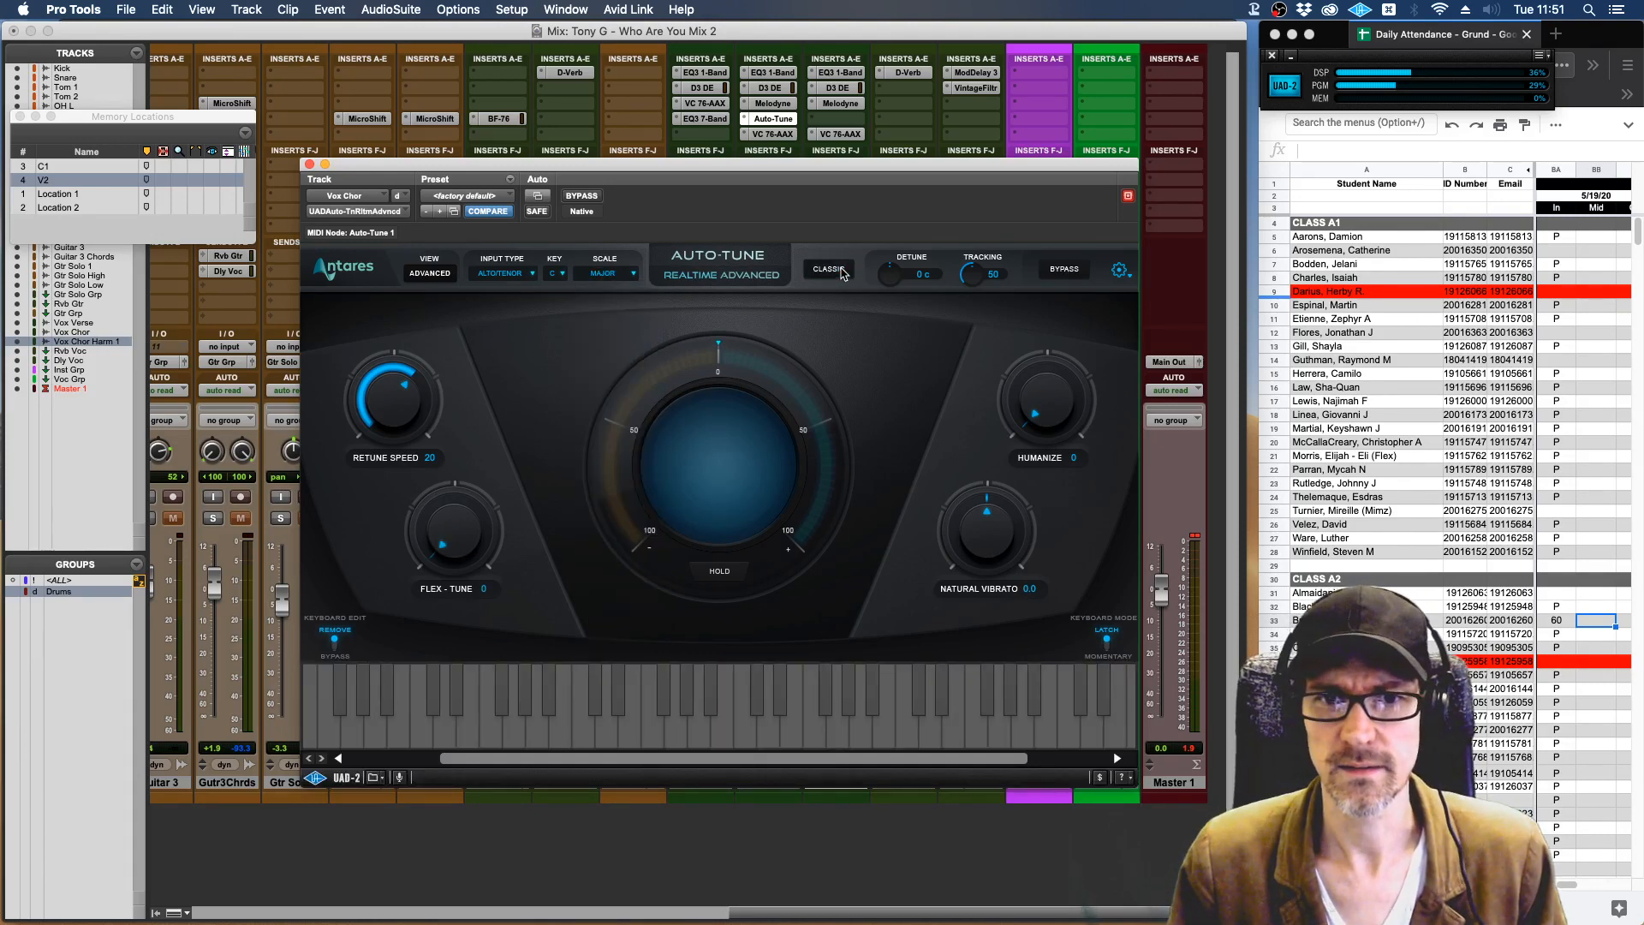
left_click(842, 270)
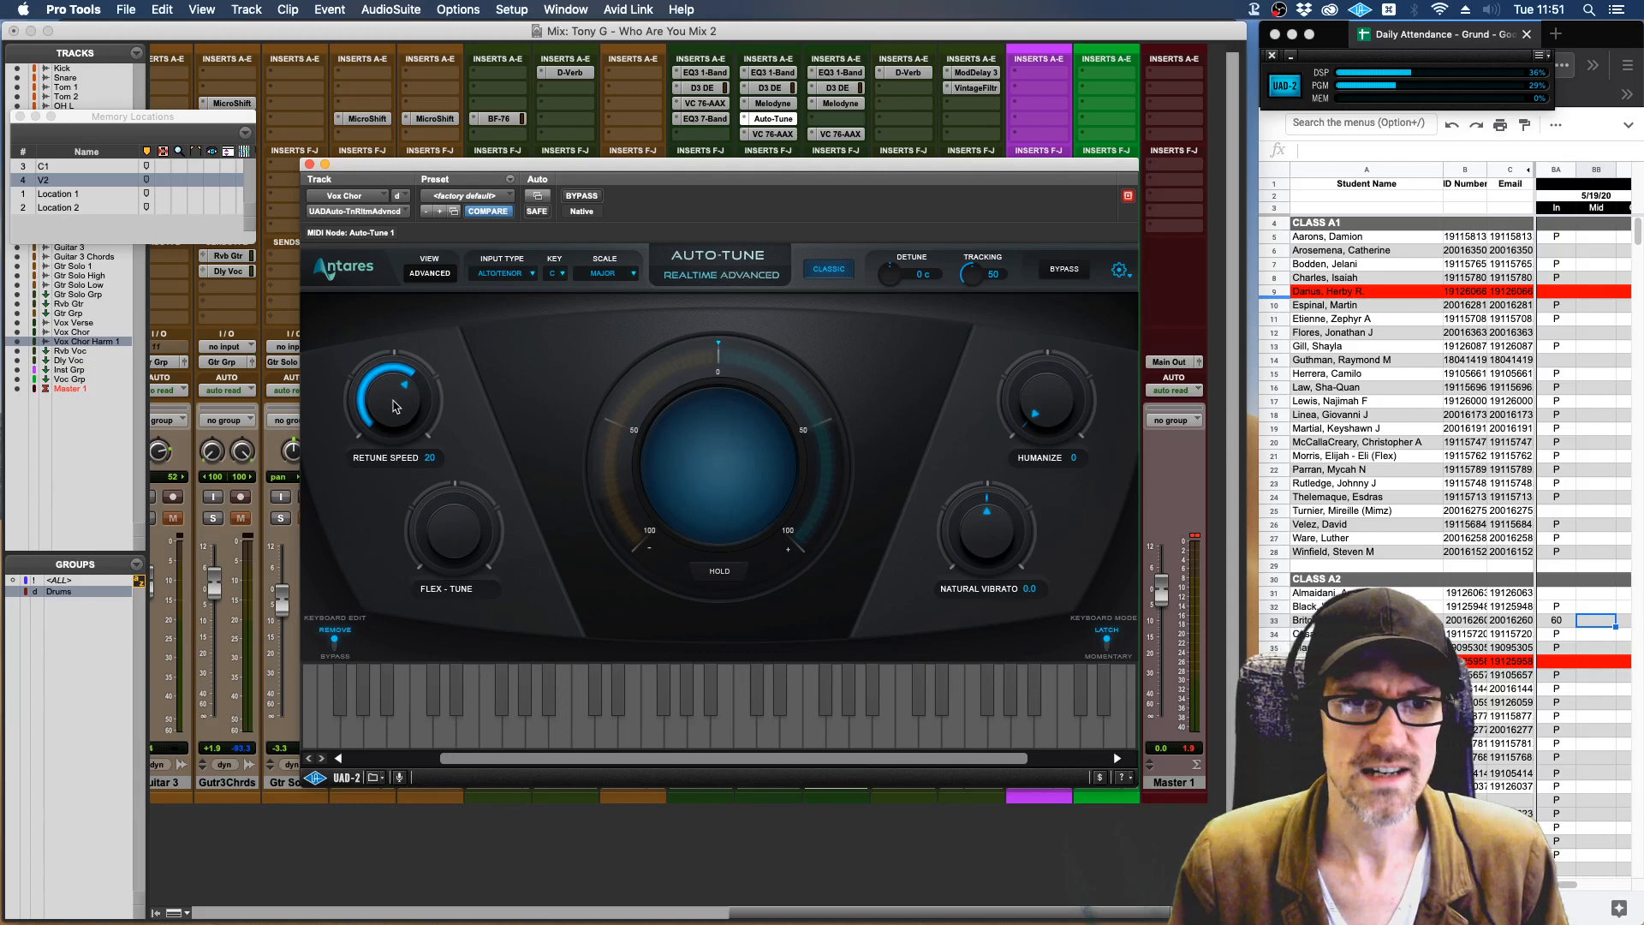
left_click_drag(394, 402, 332, 122)
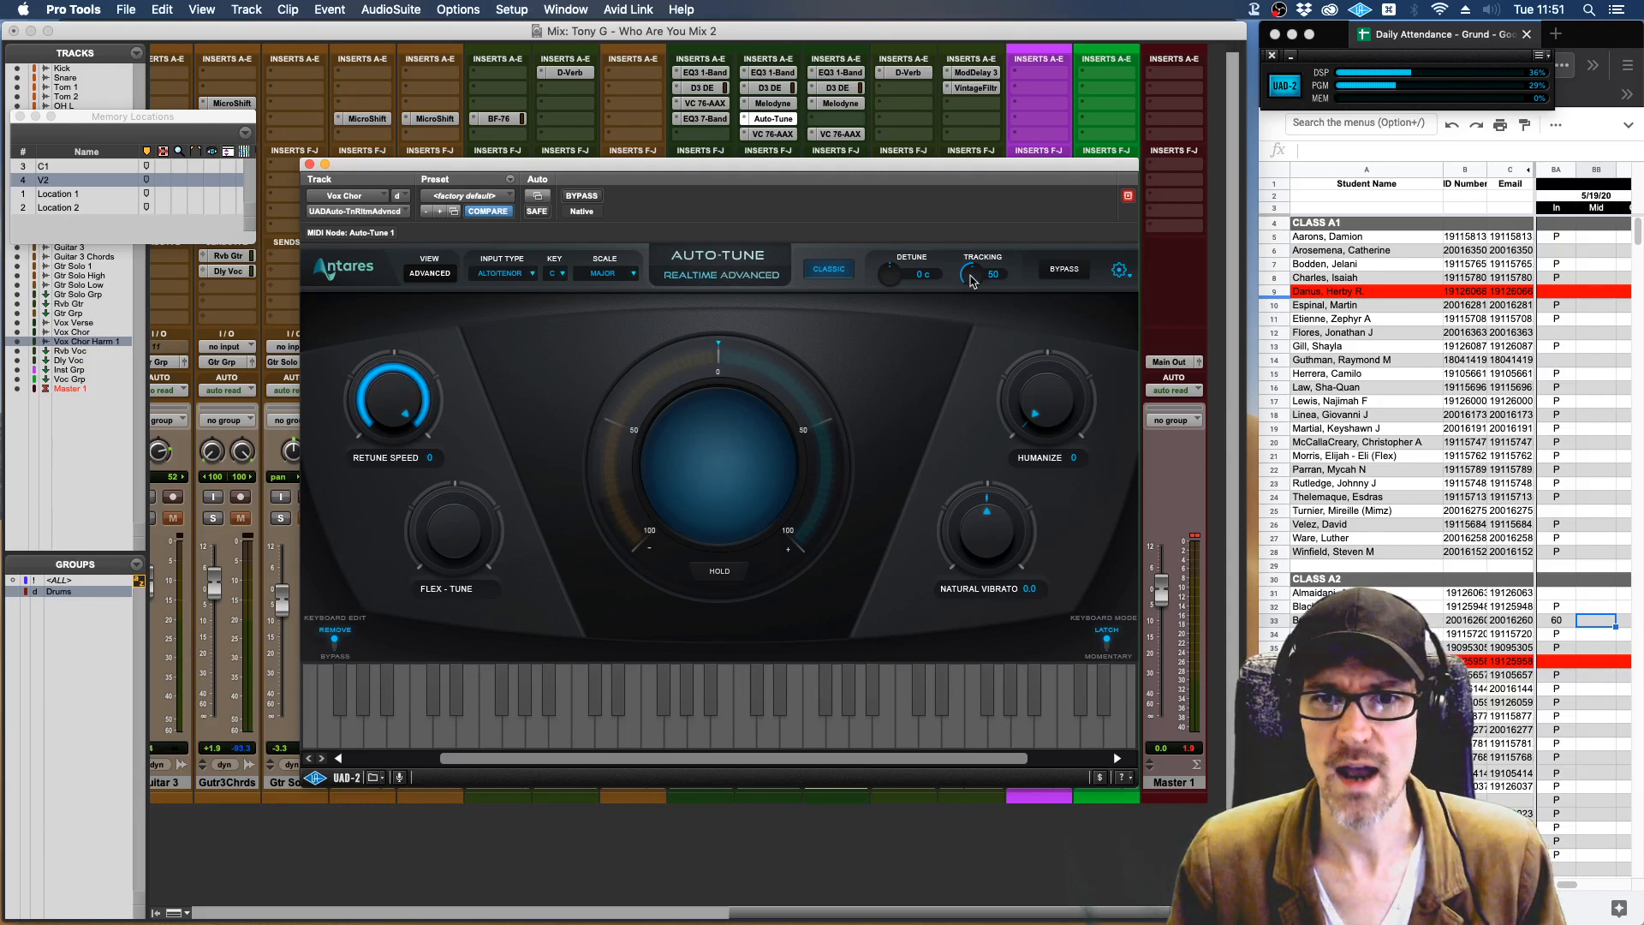
left_click_drag(973, 278, 947, 139)
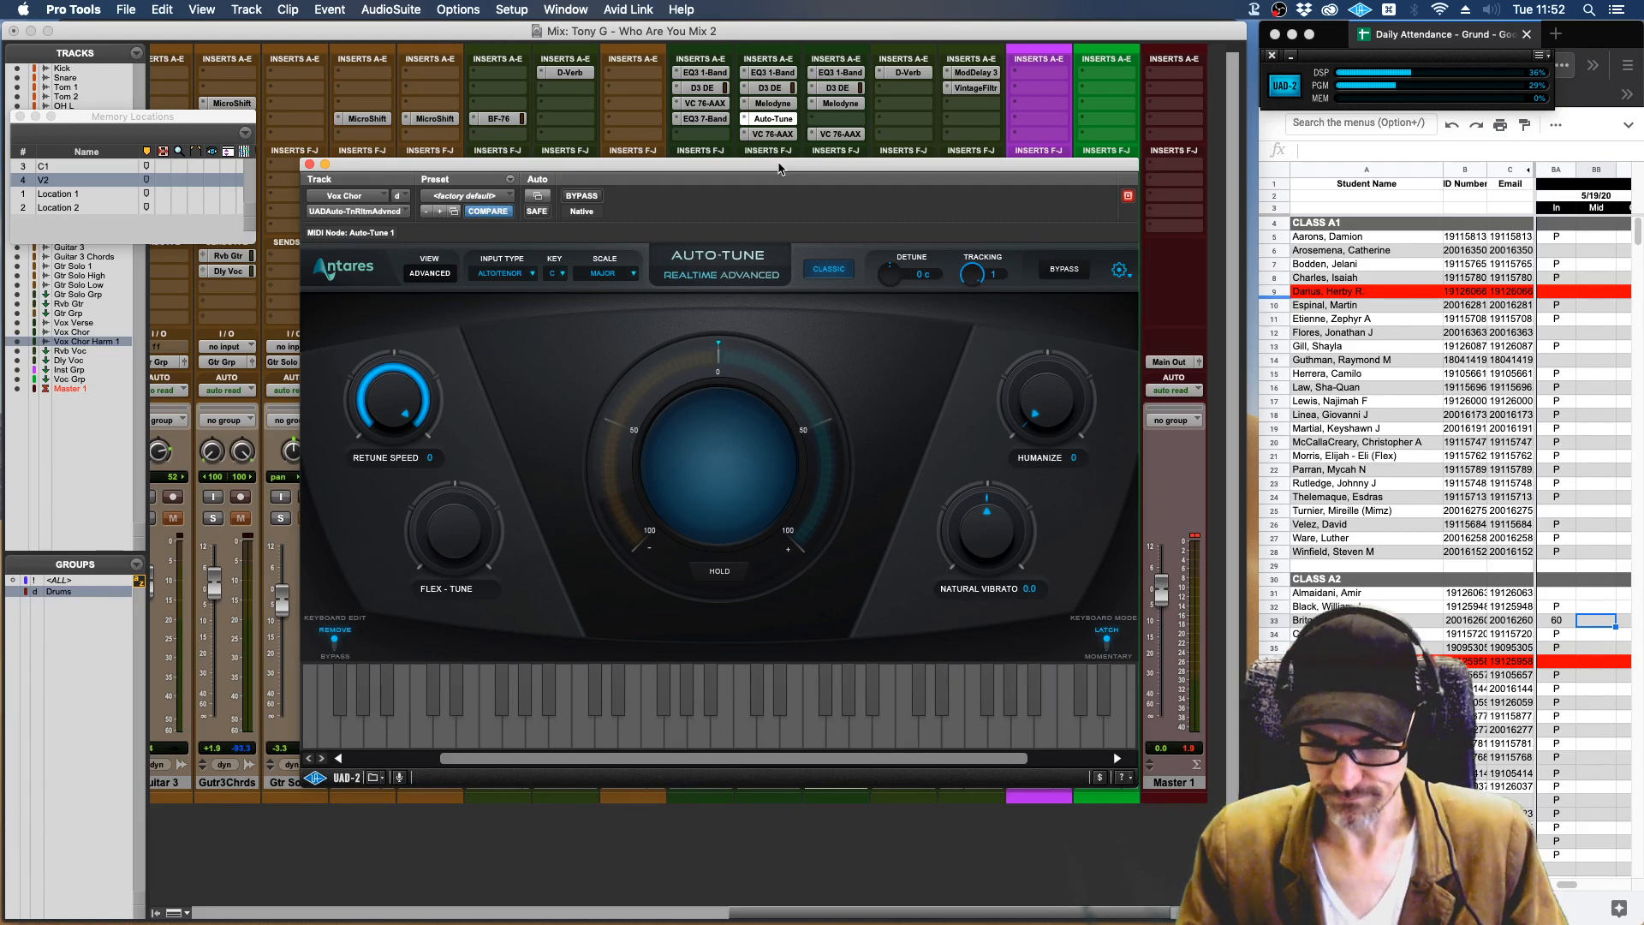
Take Vox Chor out of solo, unmute its Rvb Voc and Dly Voc sends, and play the mix.
left_click_drag(780, 169, 274, 248)
left_click(752, 518)
left_click(751, 518)
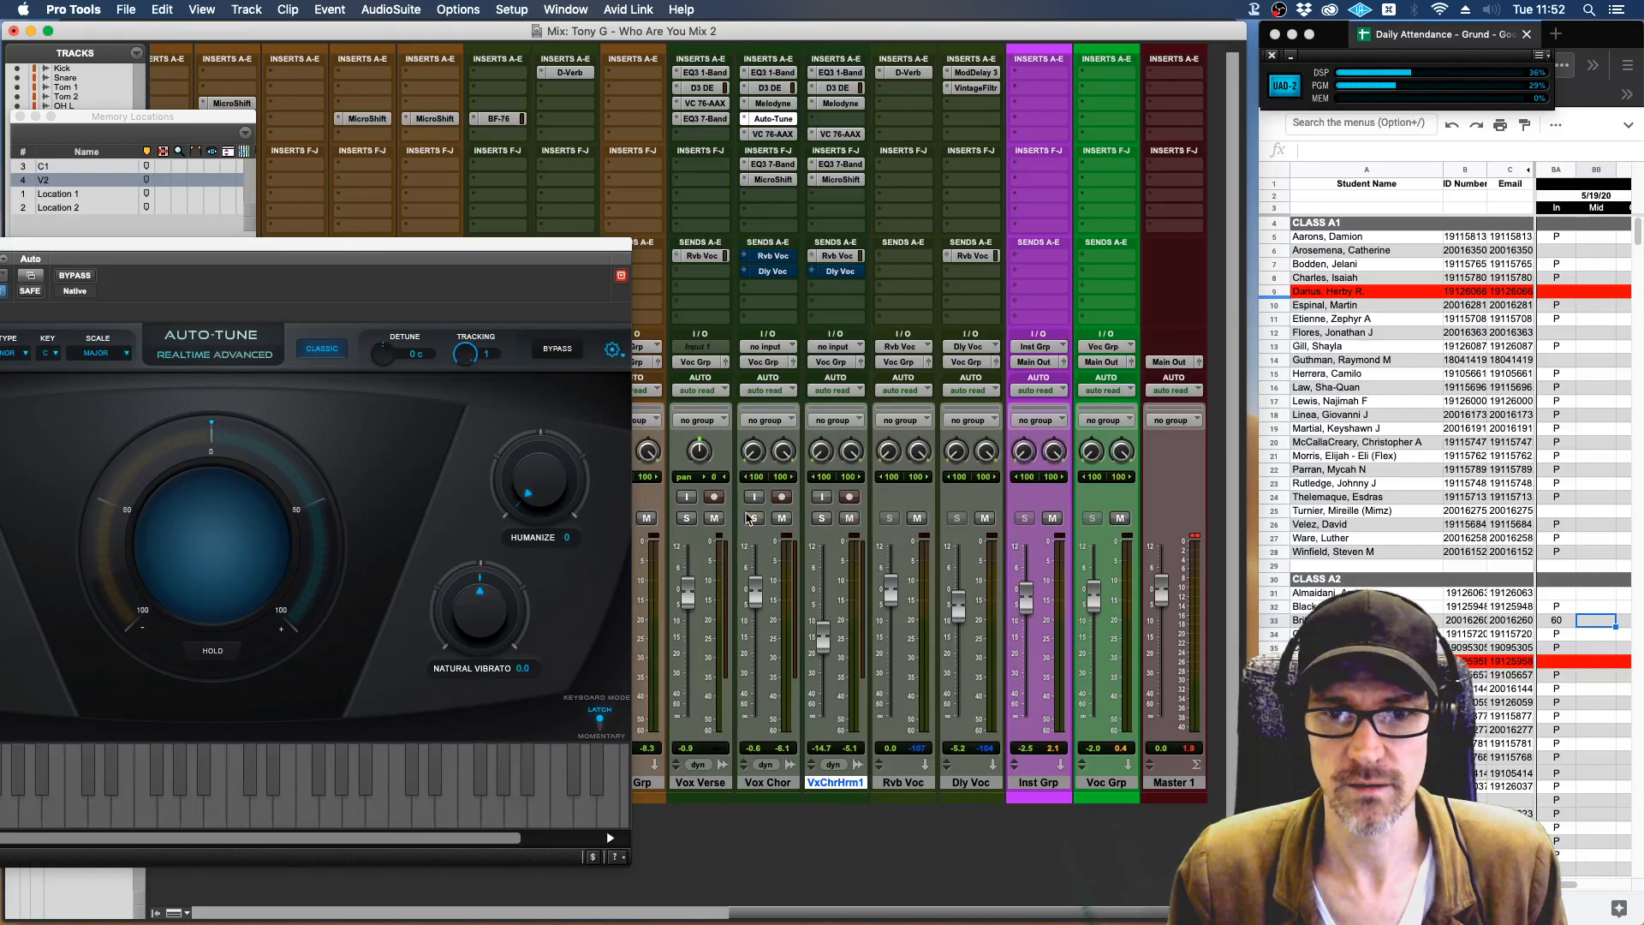
left_click(769, 257, "super")
left_click(772, 271, "super")
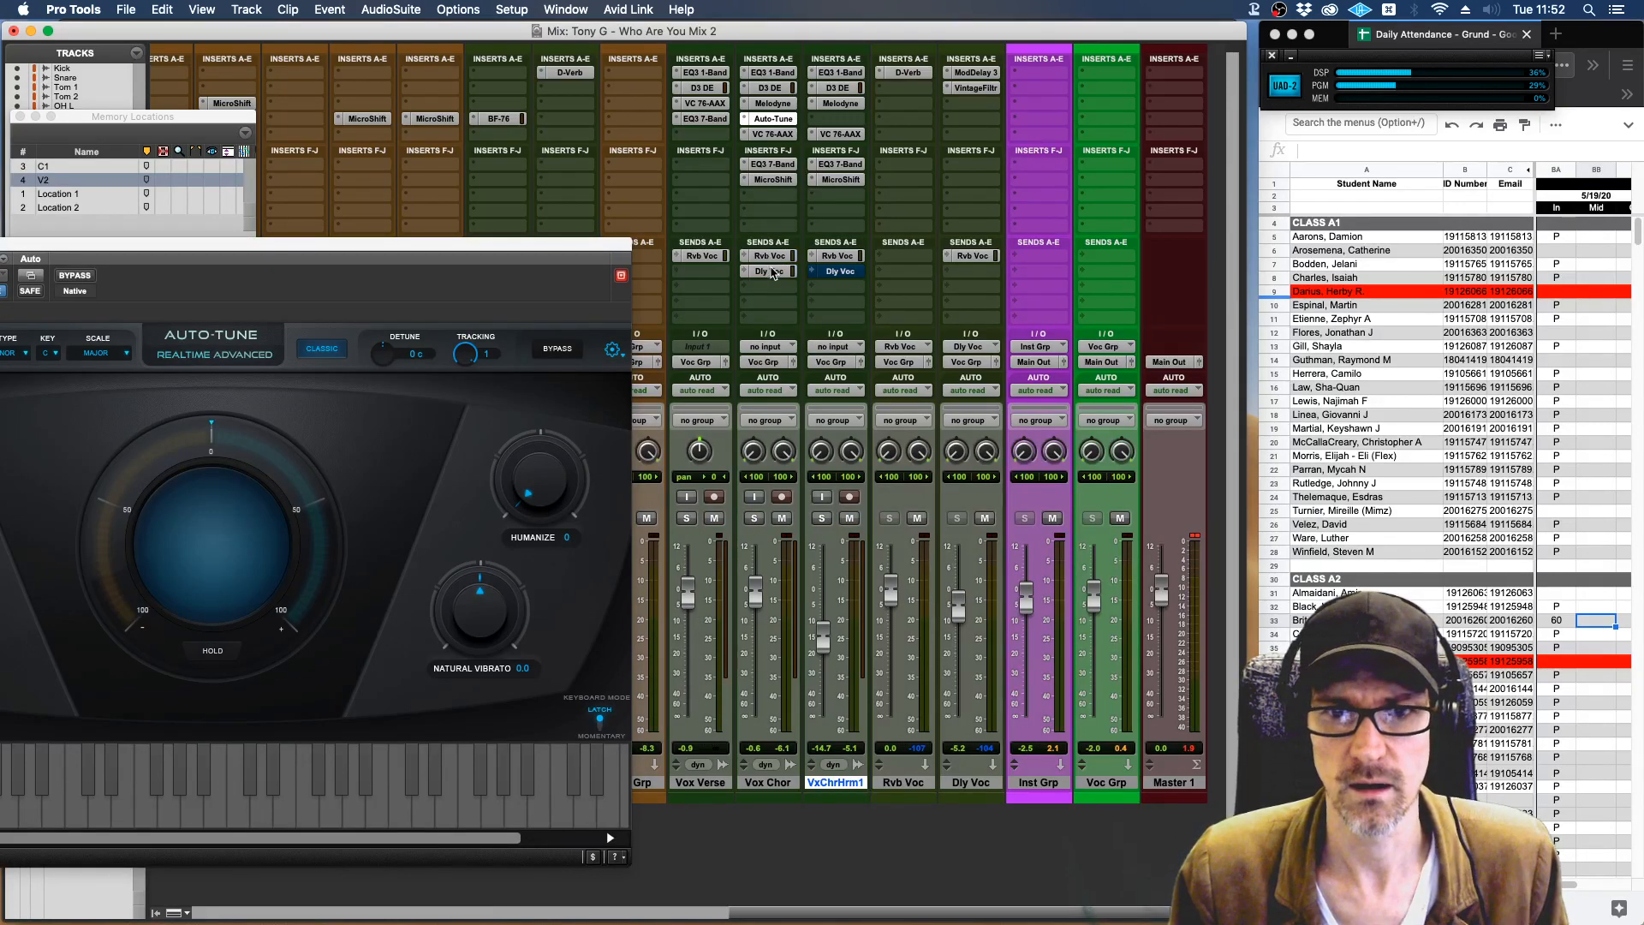
key("space")
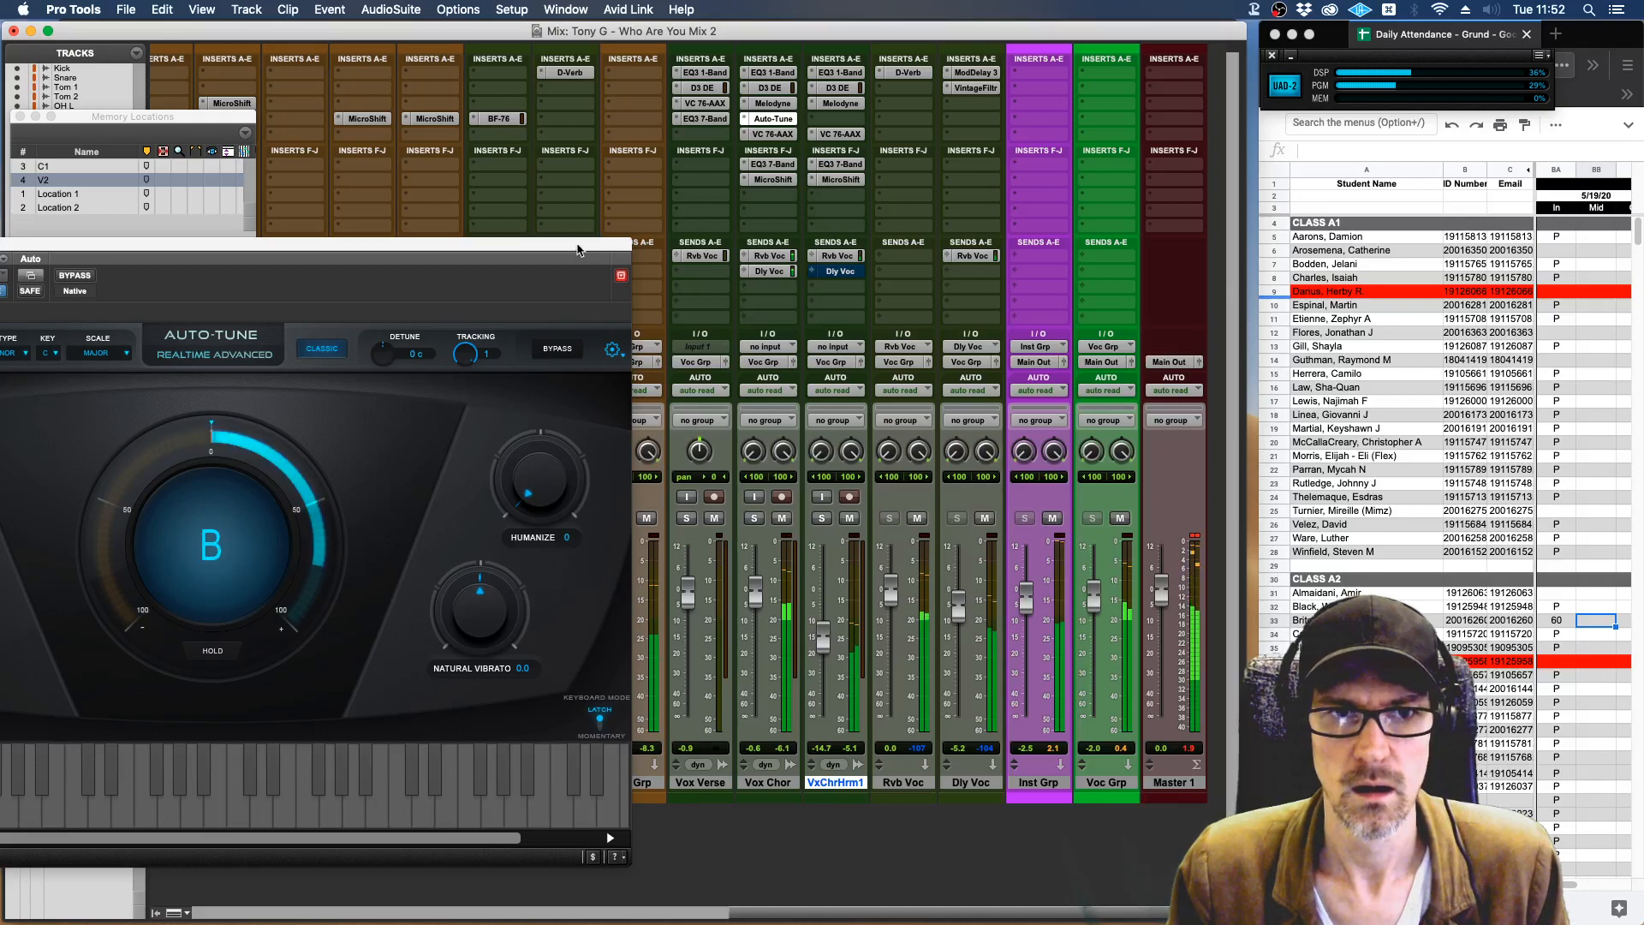
left_click_drag(577, 248, 861, 145)
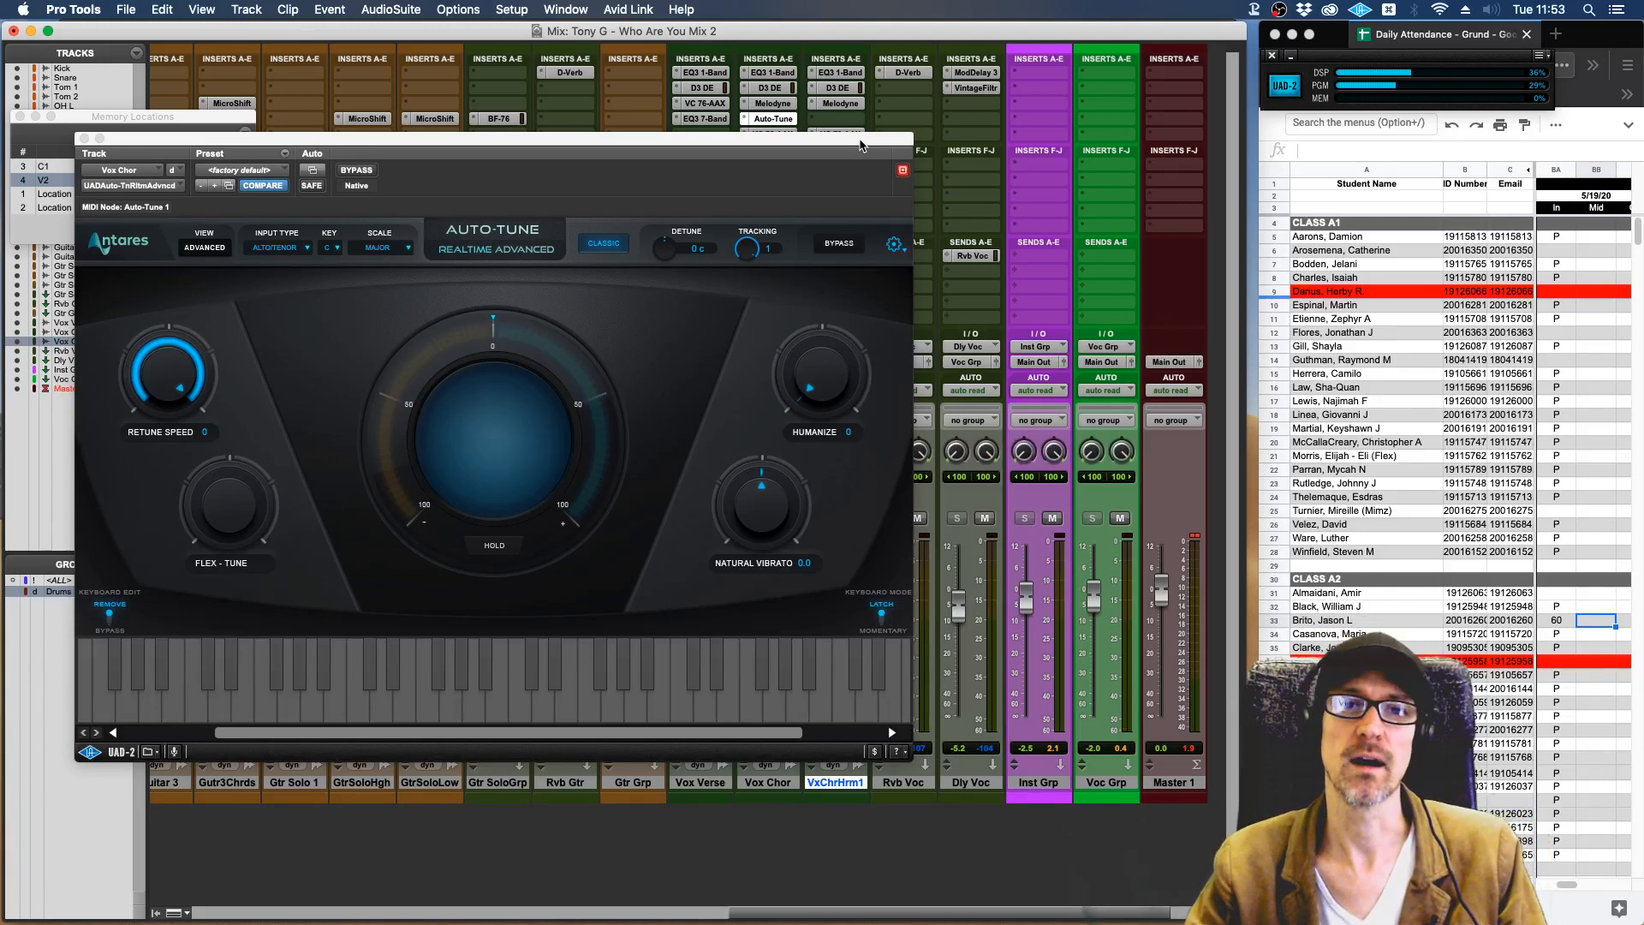
mouse_move(860, 146)
left_mouse_down()
mouse_move(812, 154)
mouse_move(886, 160)
left_mouse_up()
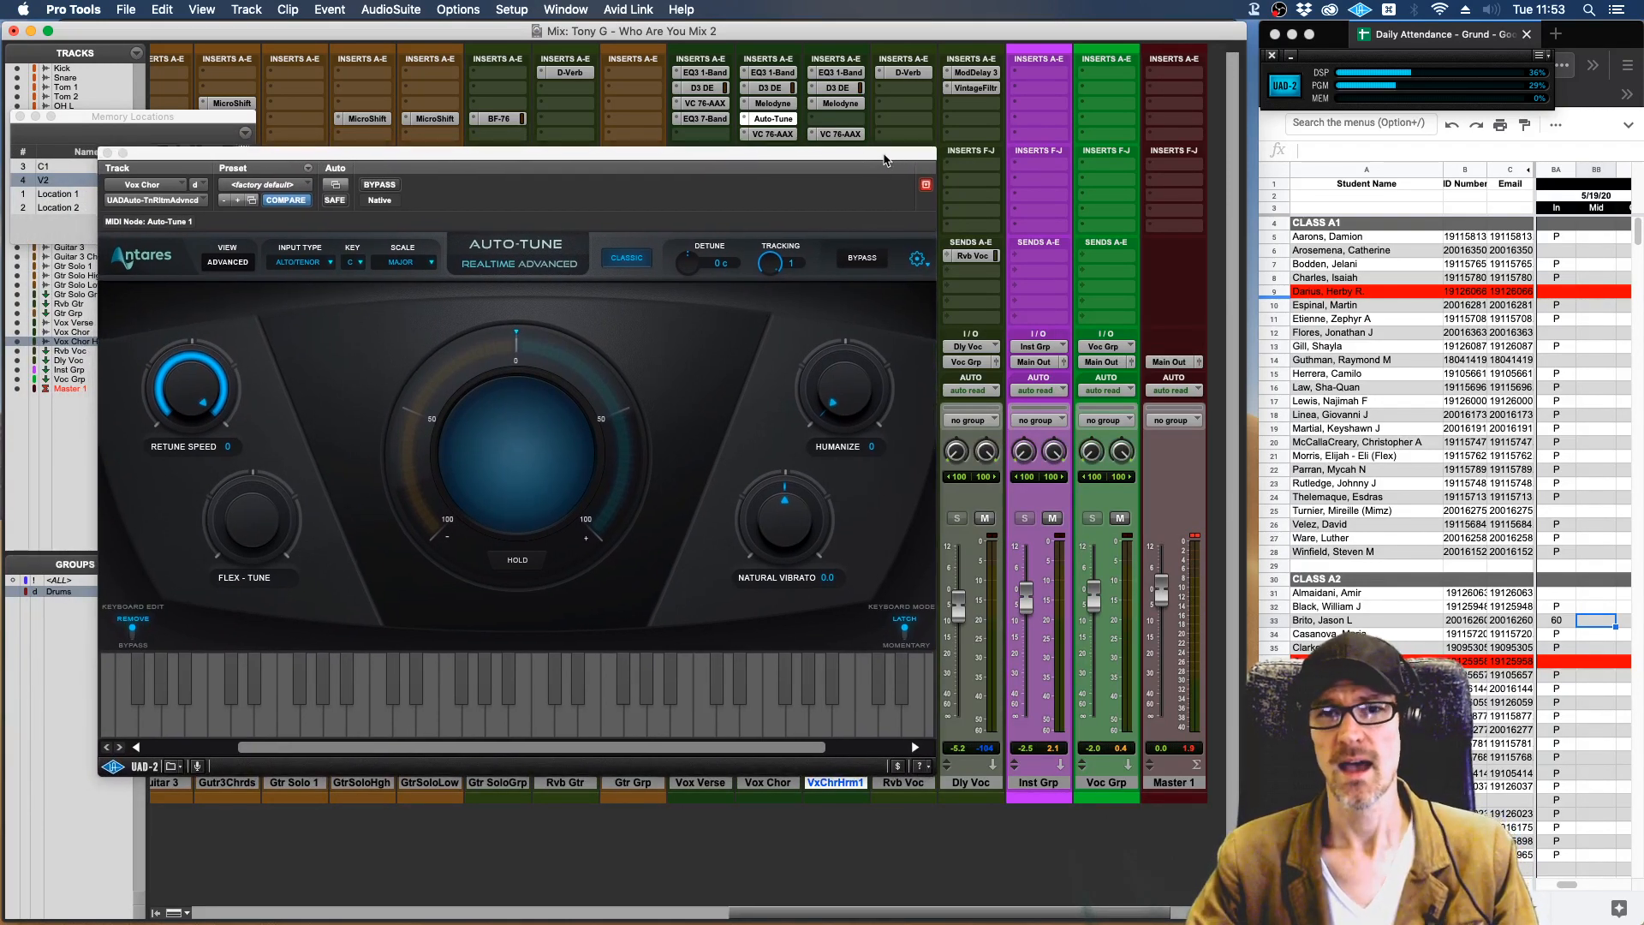